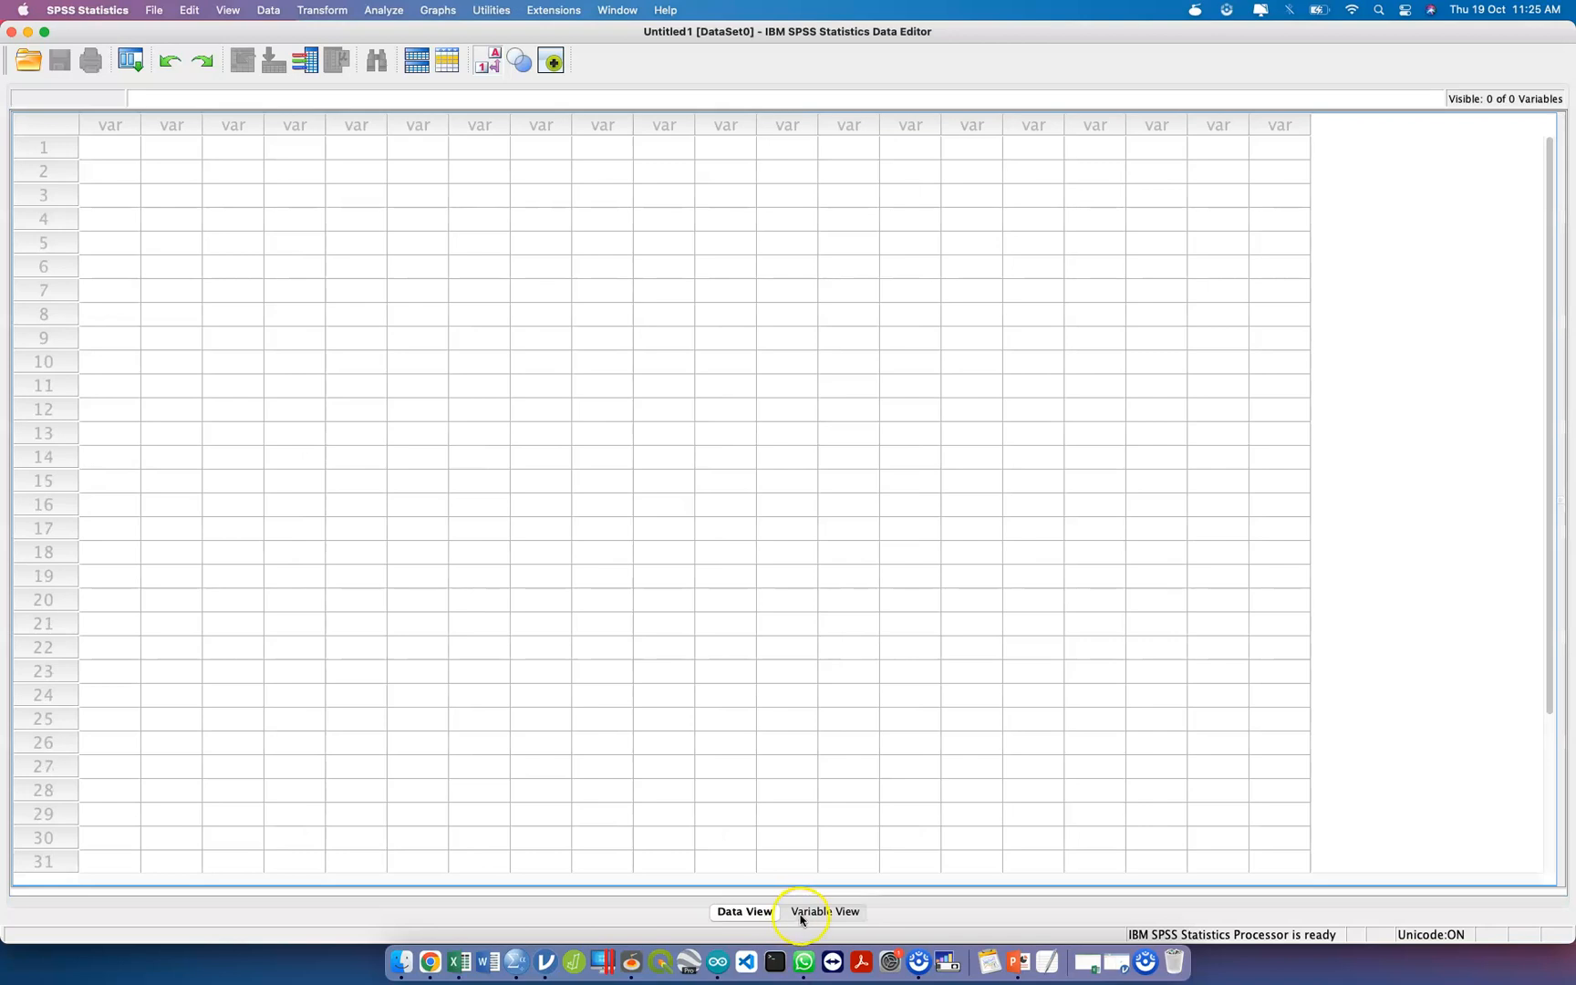
Define the first variable with the name id in the variable definitions grid.
{"action": "left_click", "coordinate": [770, 913]}
{"action": "left_click", "coordinate": [801, 914]}
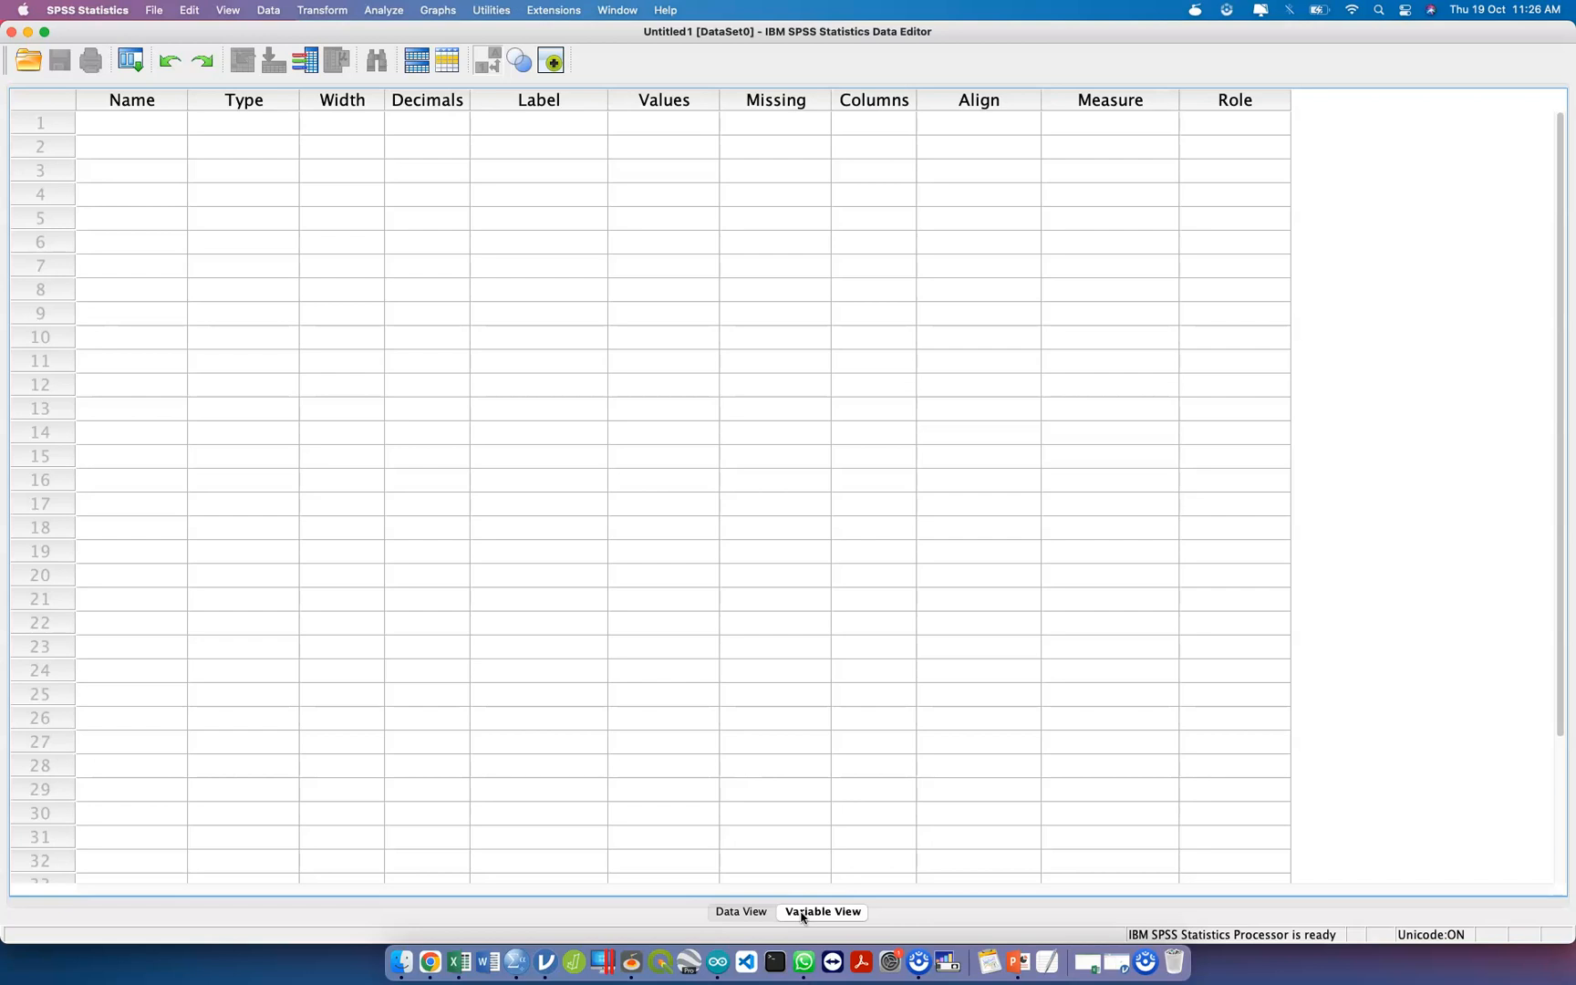
{"action": "left_click", "coordinate": [155, 123]}
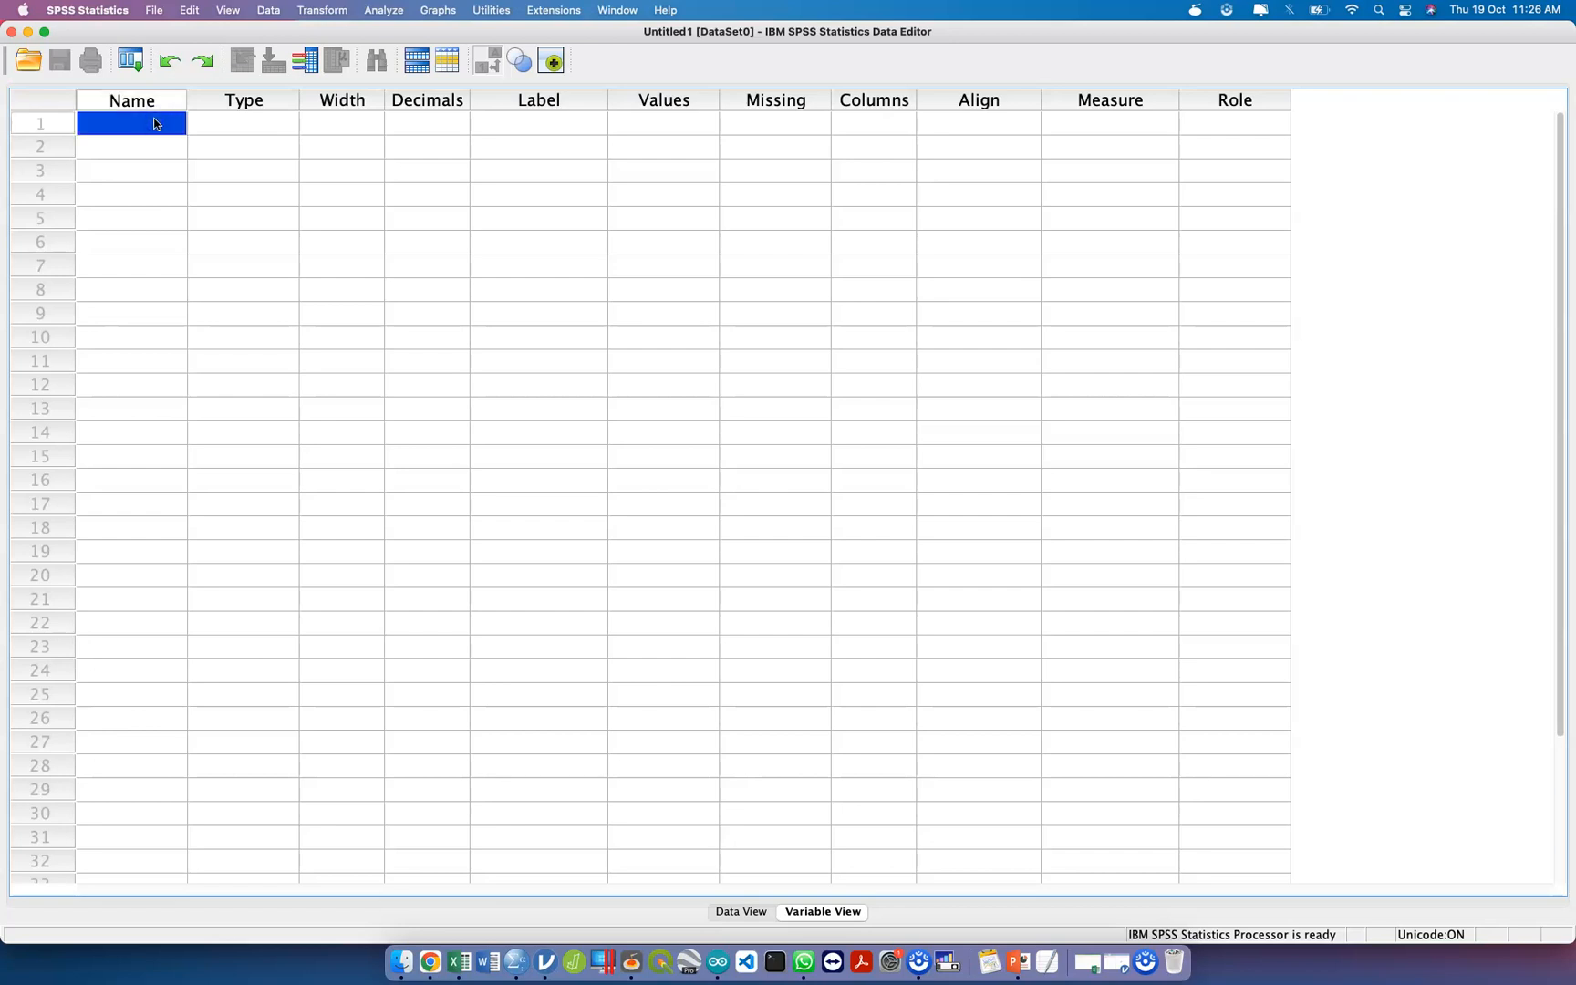
{"action": "type", "text": "id"}
{"action": "key", "text": "Return"}
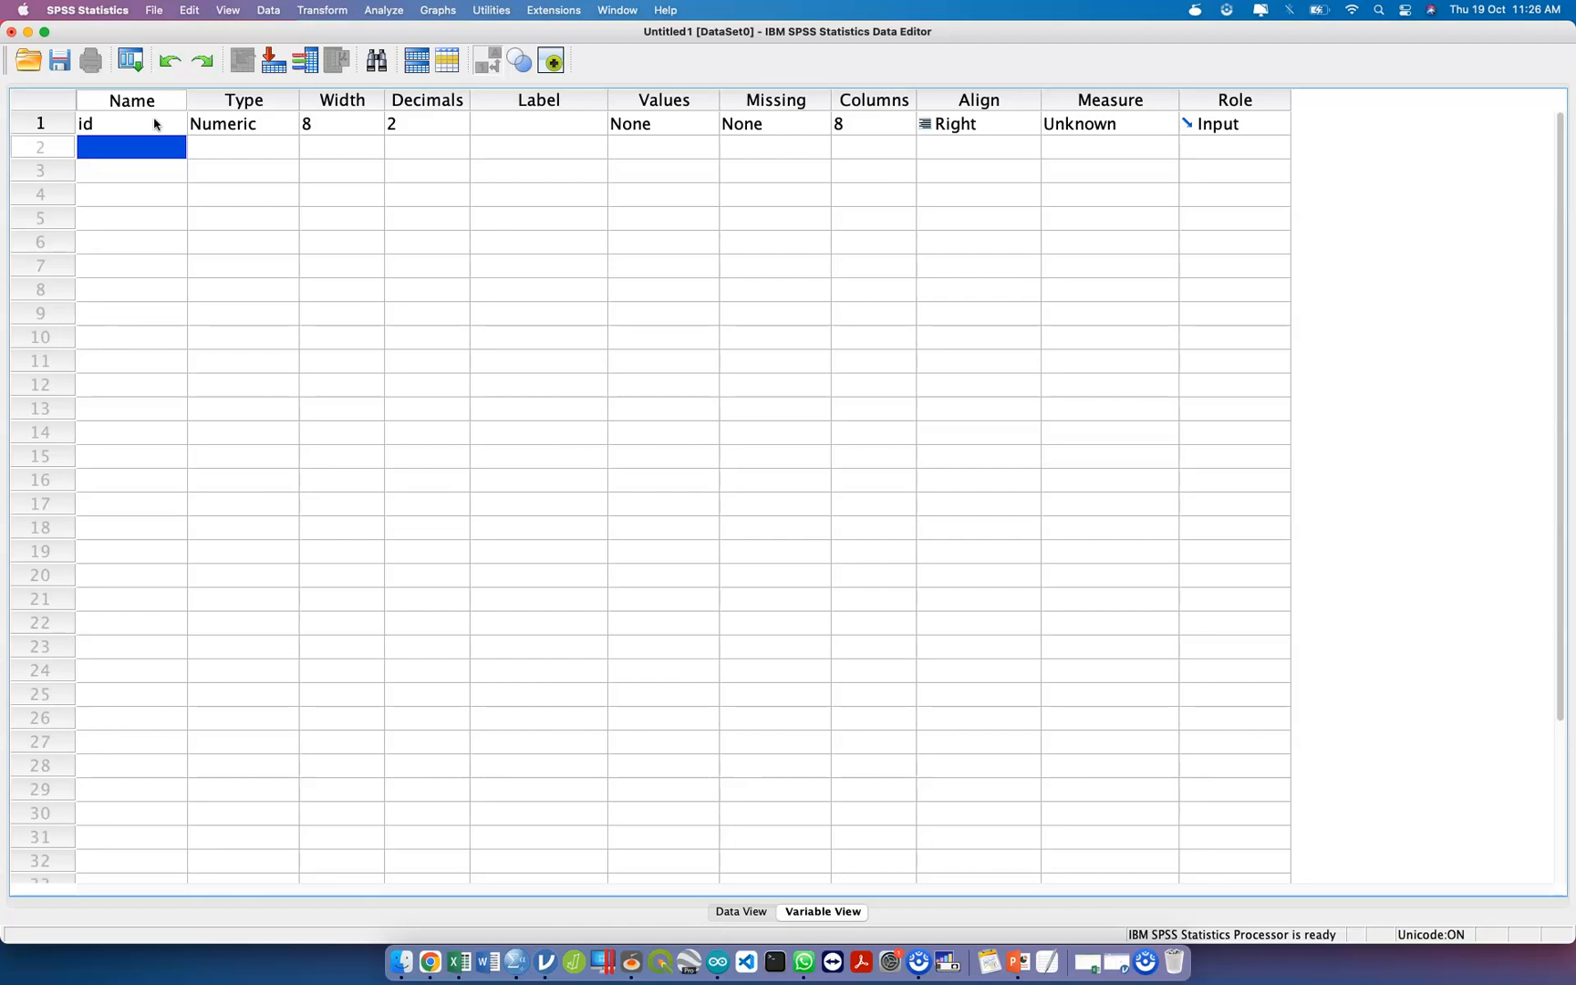
Look at the id column in the data grid and return to the variable definitions.
{"action": "left_click", "coordinate": [754, 913]}
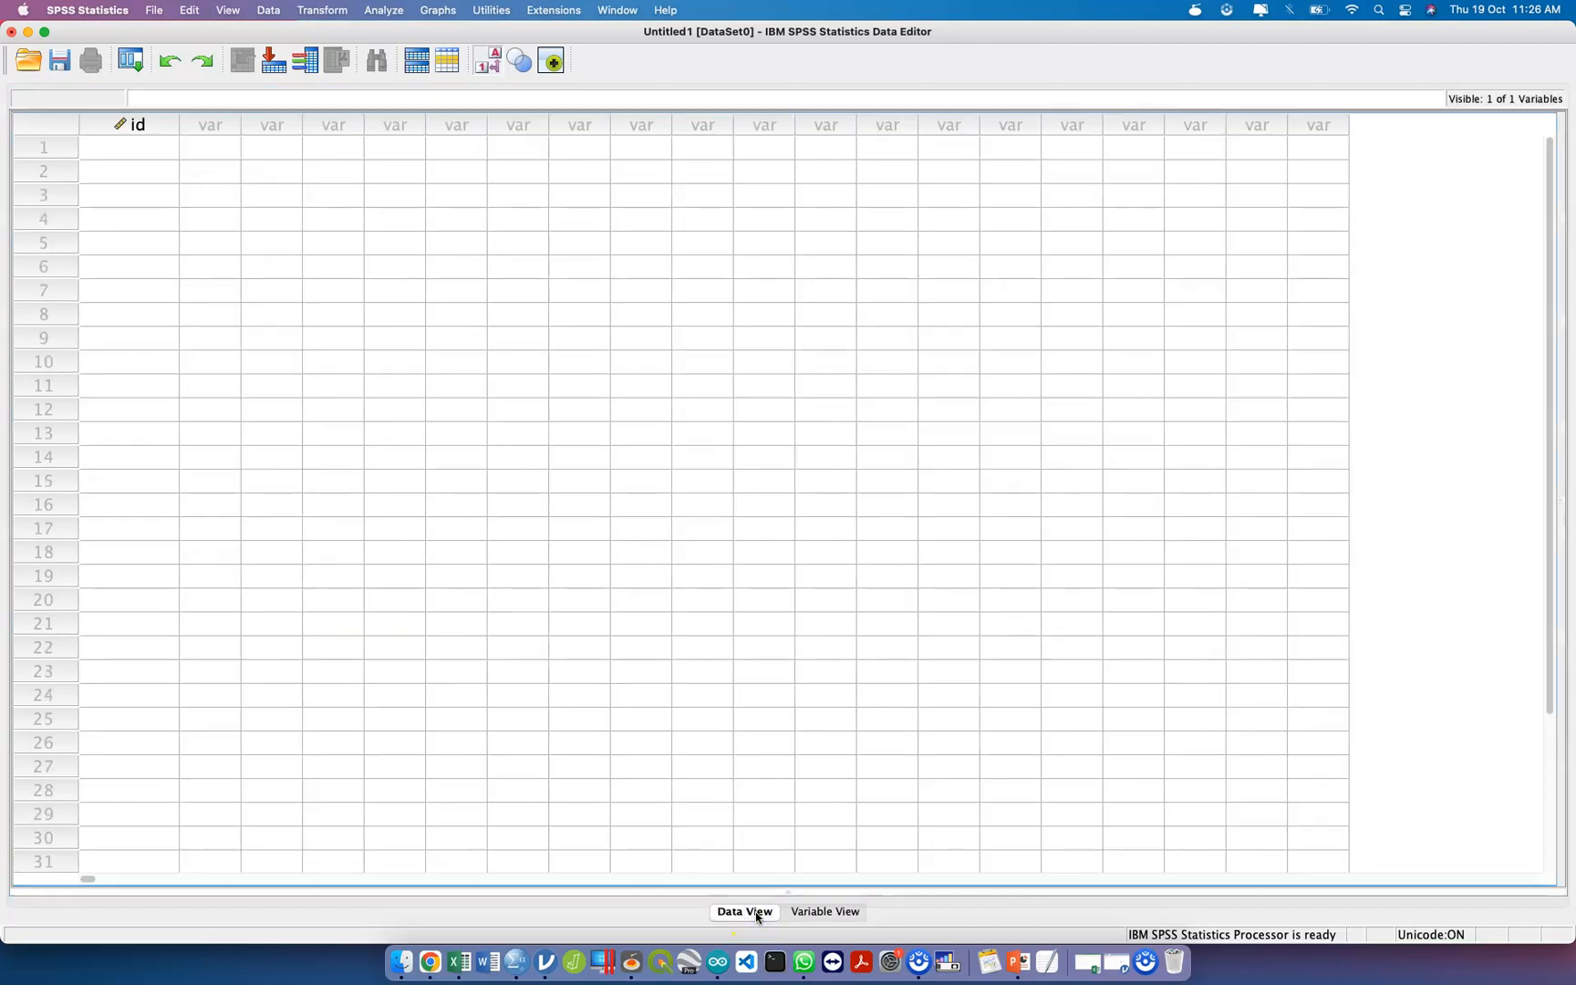
{"action": "left_click", "coordinate": [820, 913]}
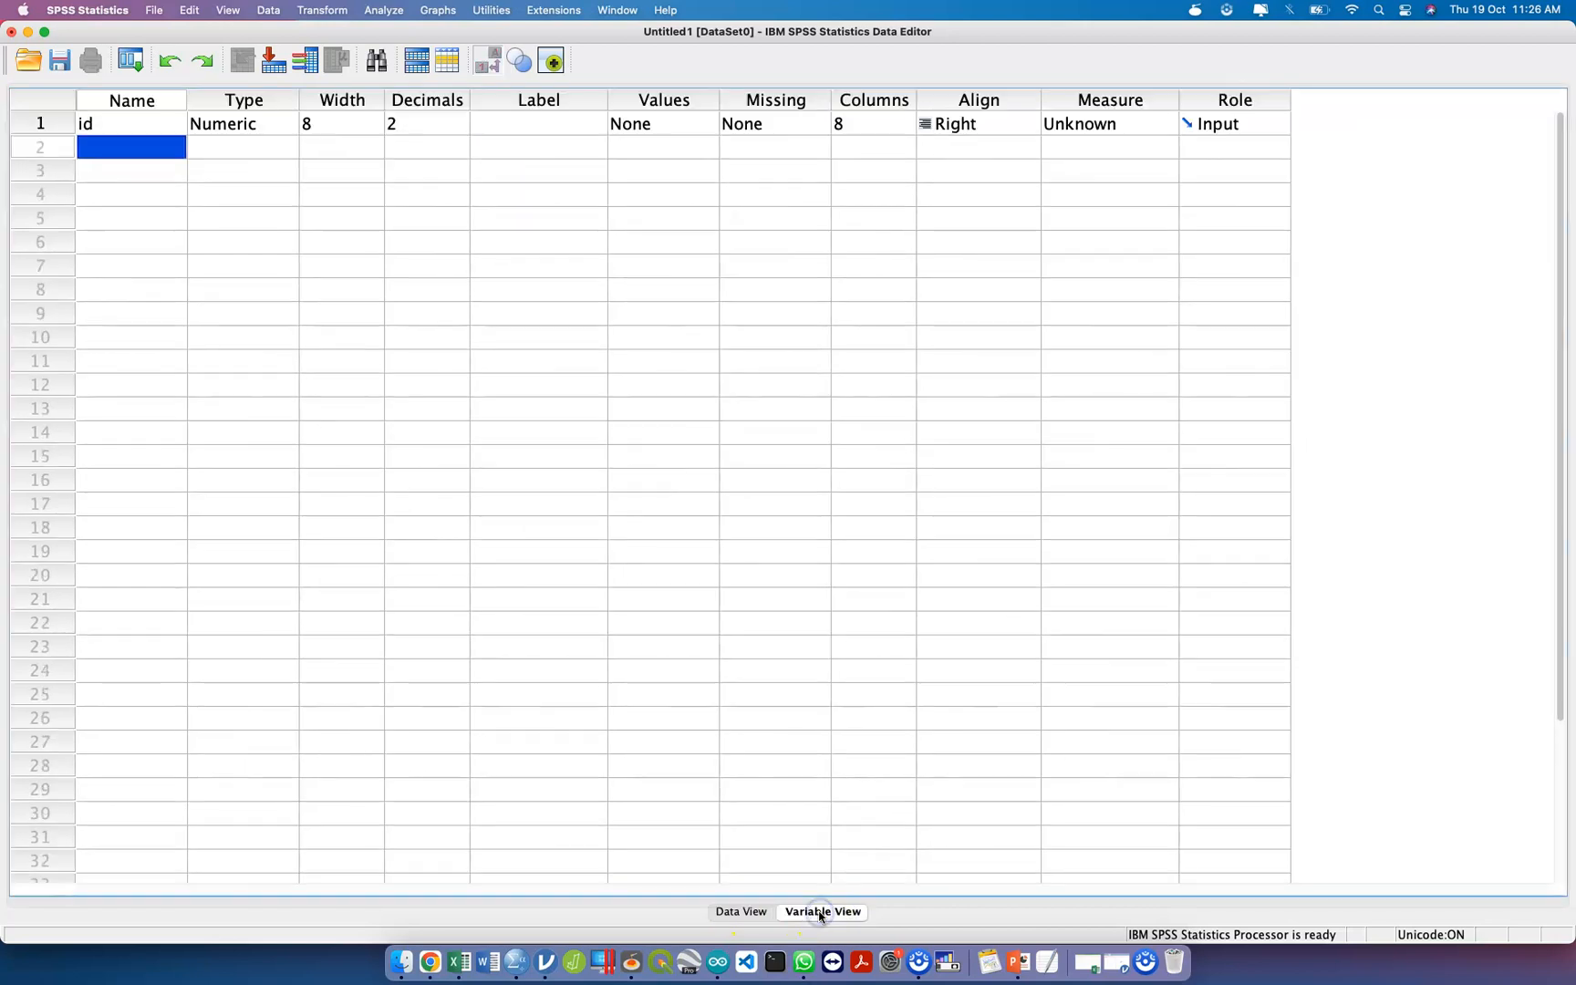
{"action": "left_click", "coordinate": [745, 914]}
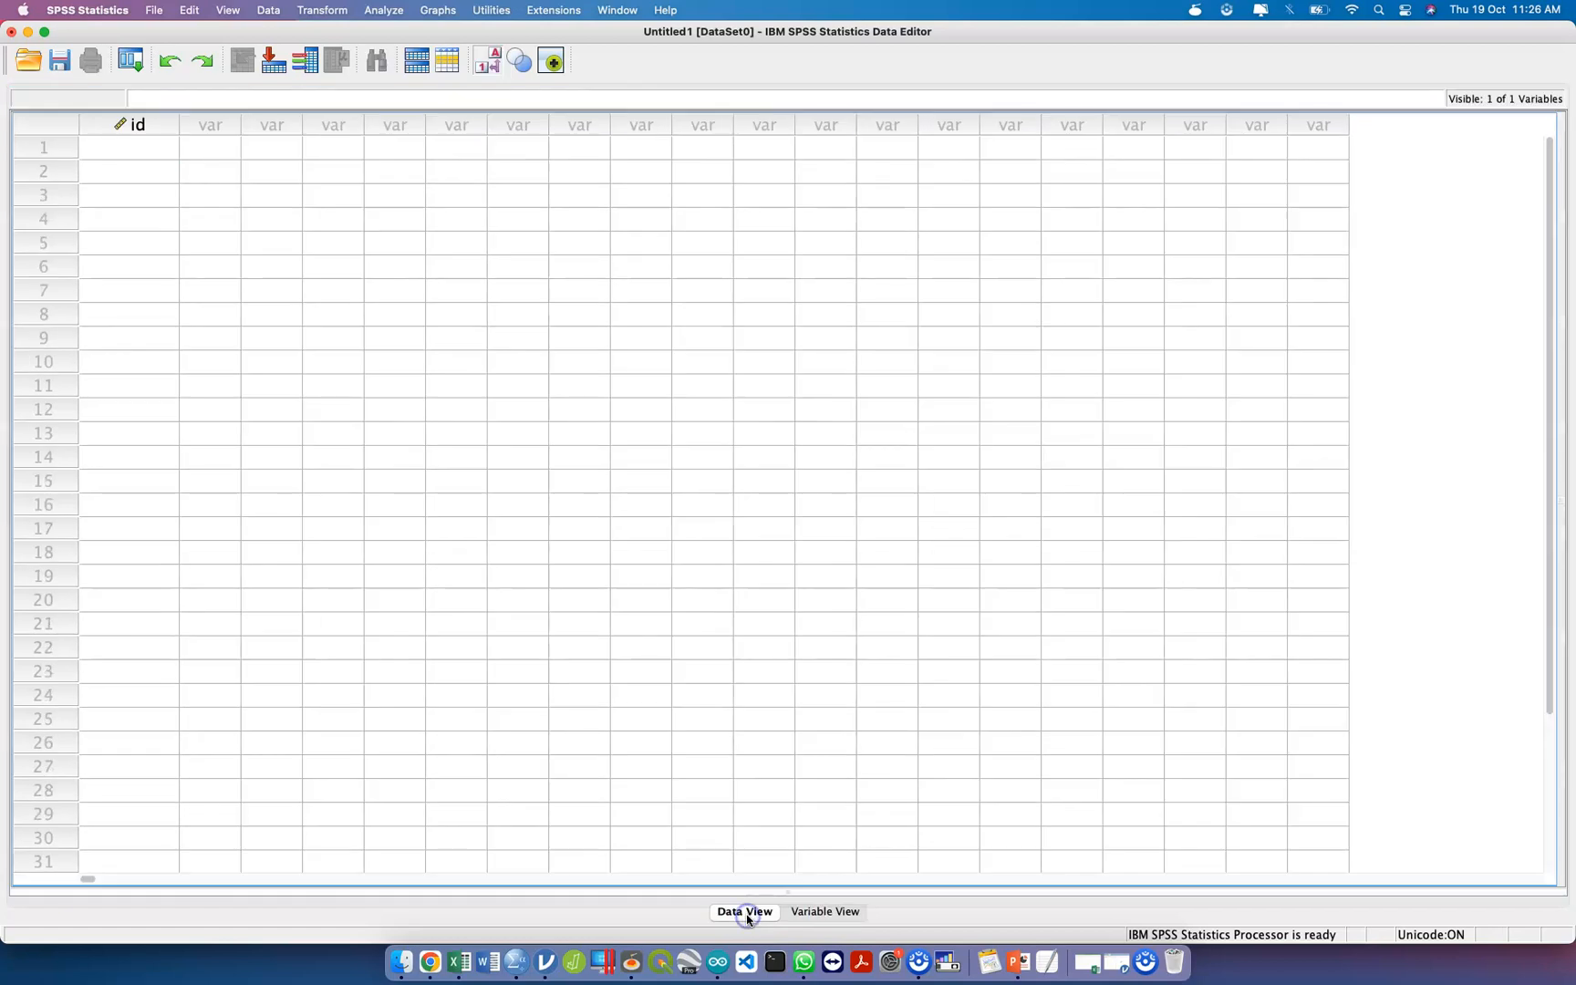
{"action": "left_click", "coordinate": [806, 912]}
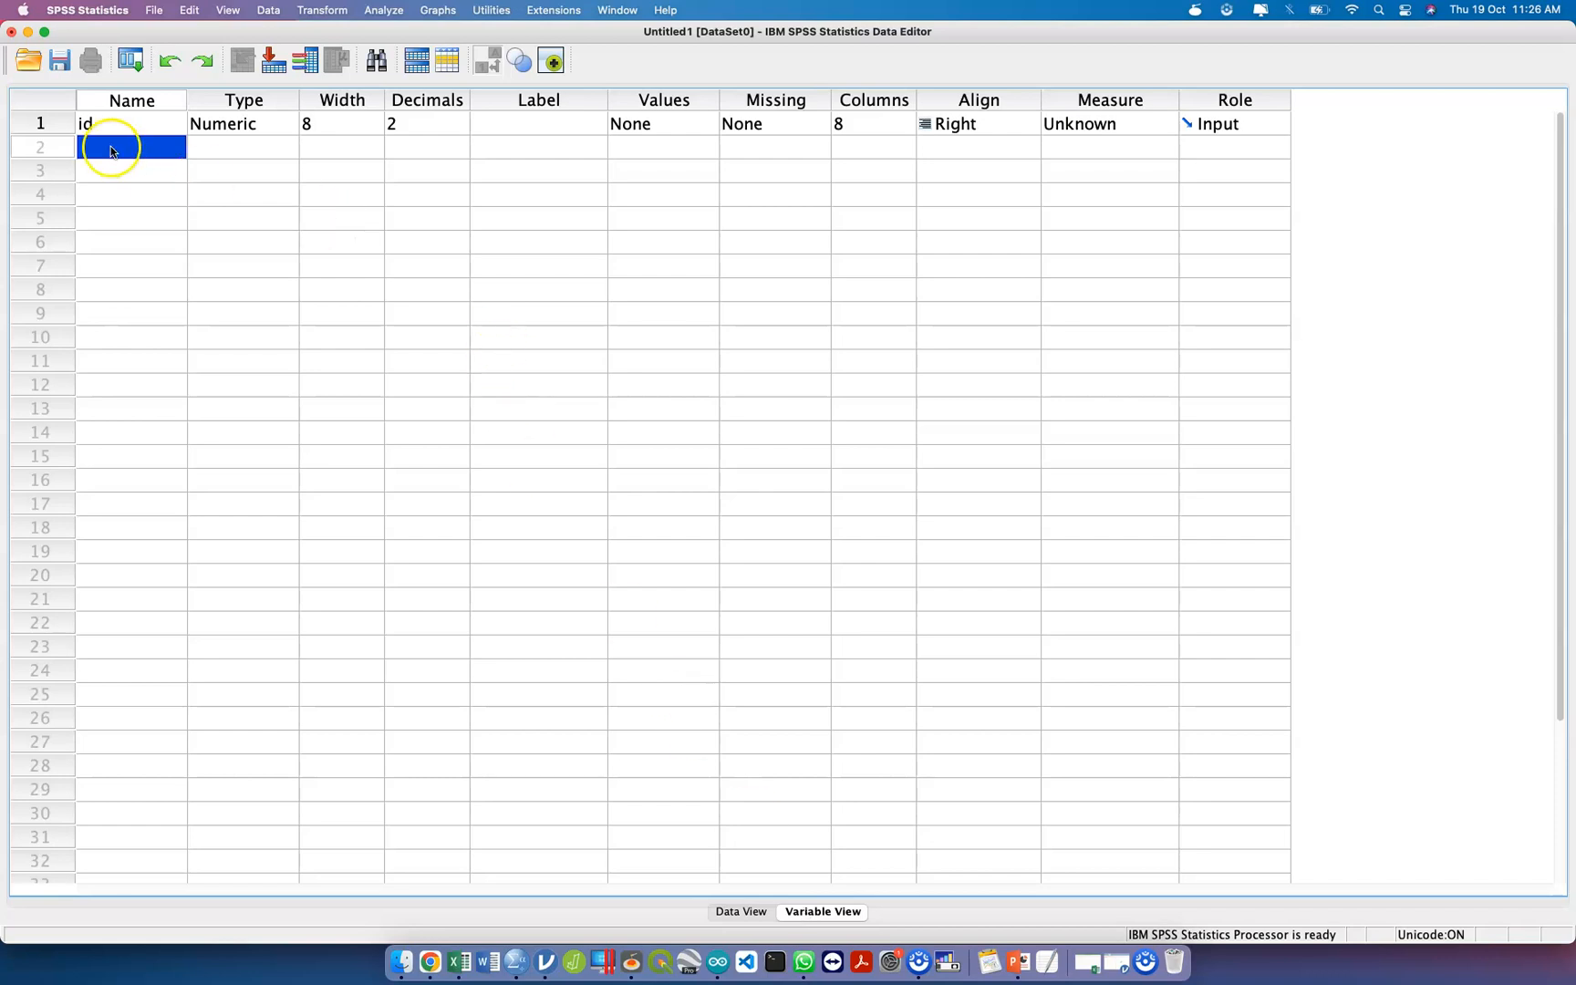
Examine the available variable types for id and close the dialog without applying a change.
{"action": "left_click", "coordinate": [111, 128]}
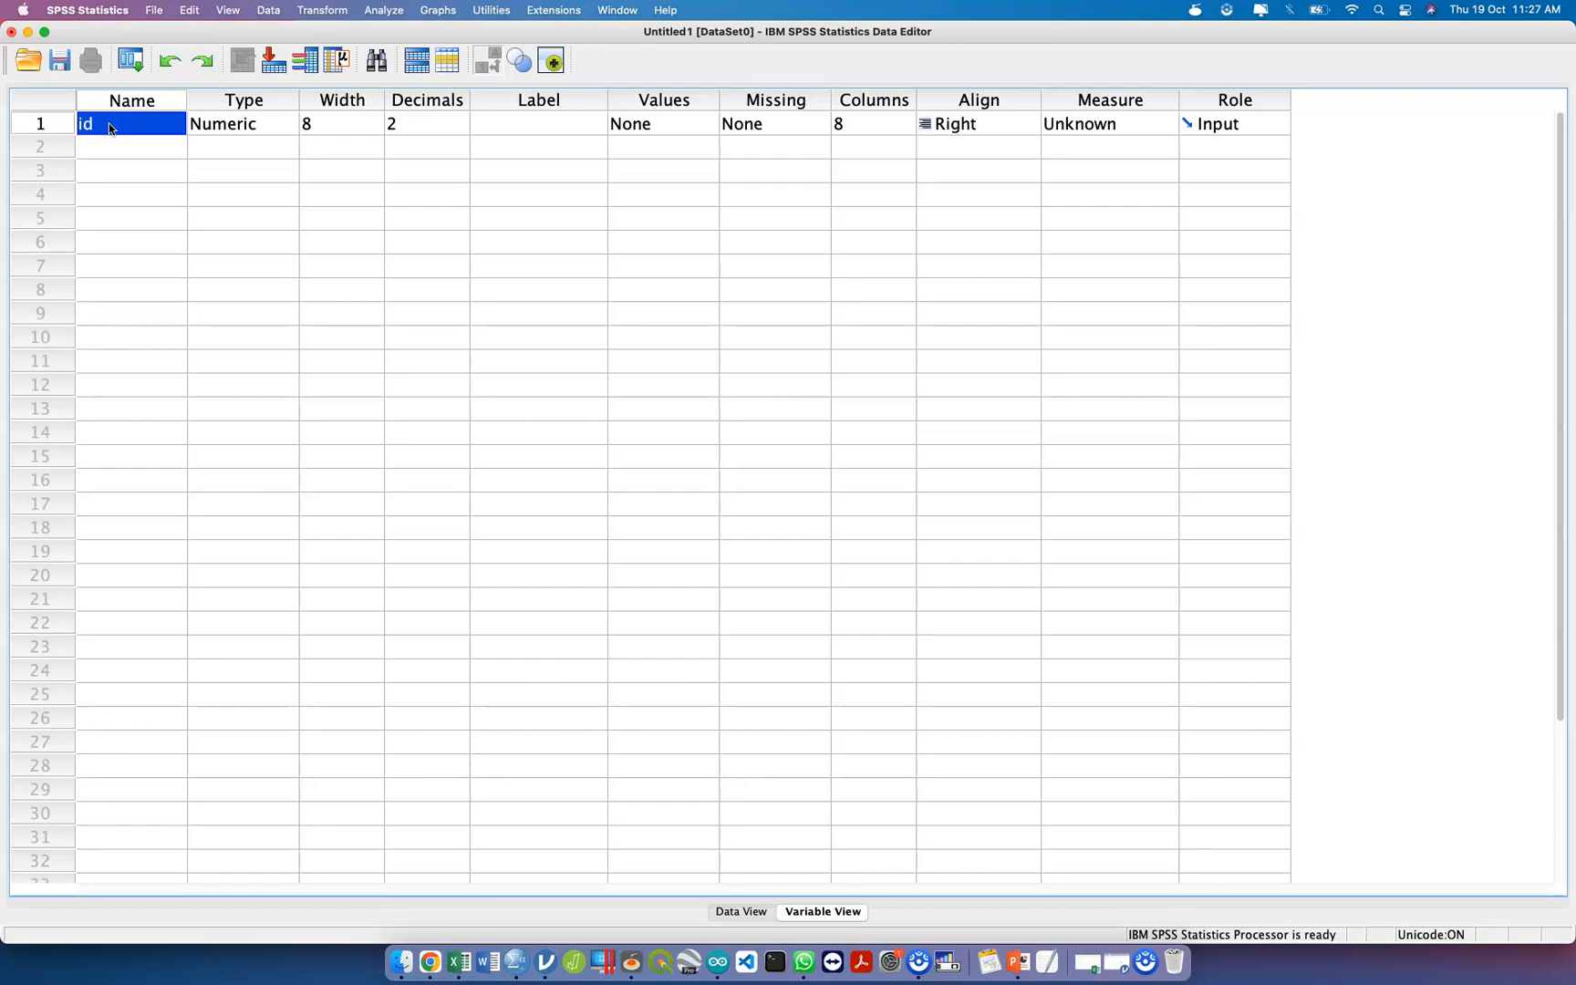
{"action": "left_click", "coordinate": [152, 127]}
{"action": "left_click", "coordinate": [150, 122]}
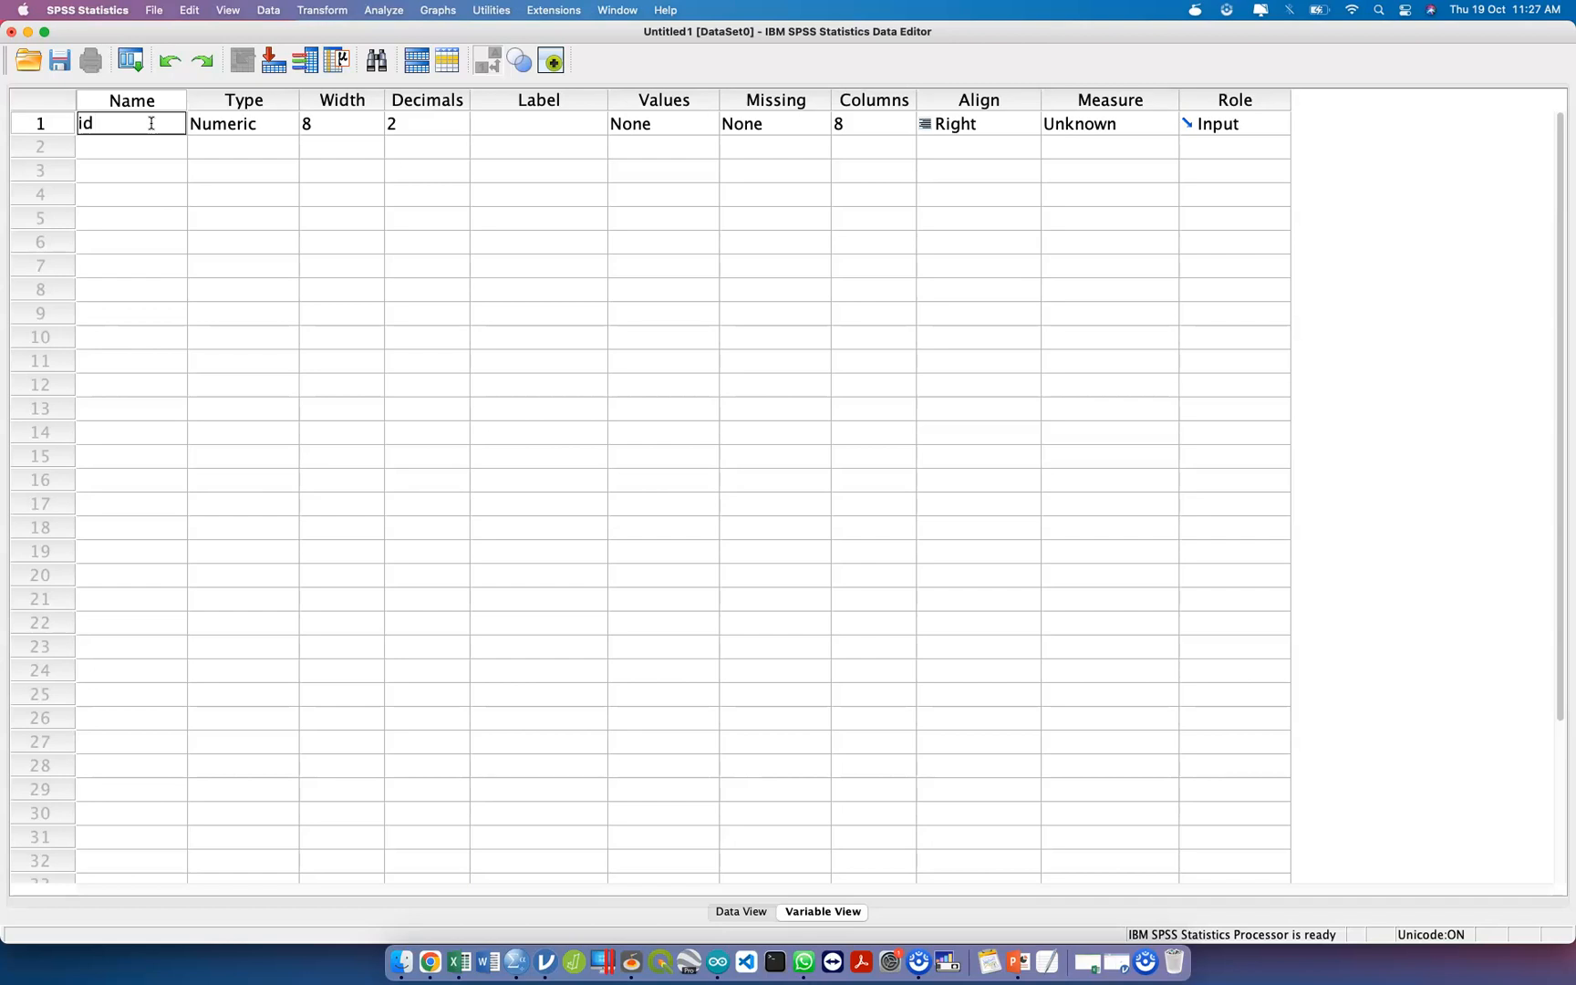
{"action": "left_click", "coordinate": [223, 99]}
{"action": "left_click", "coordinate": [259, 124]}
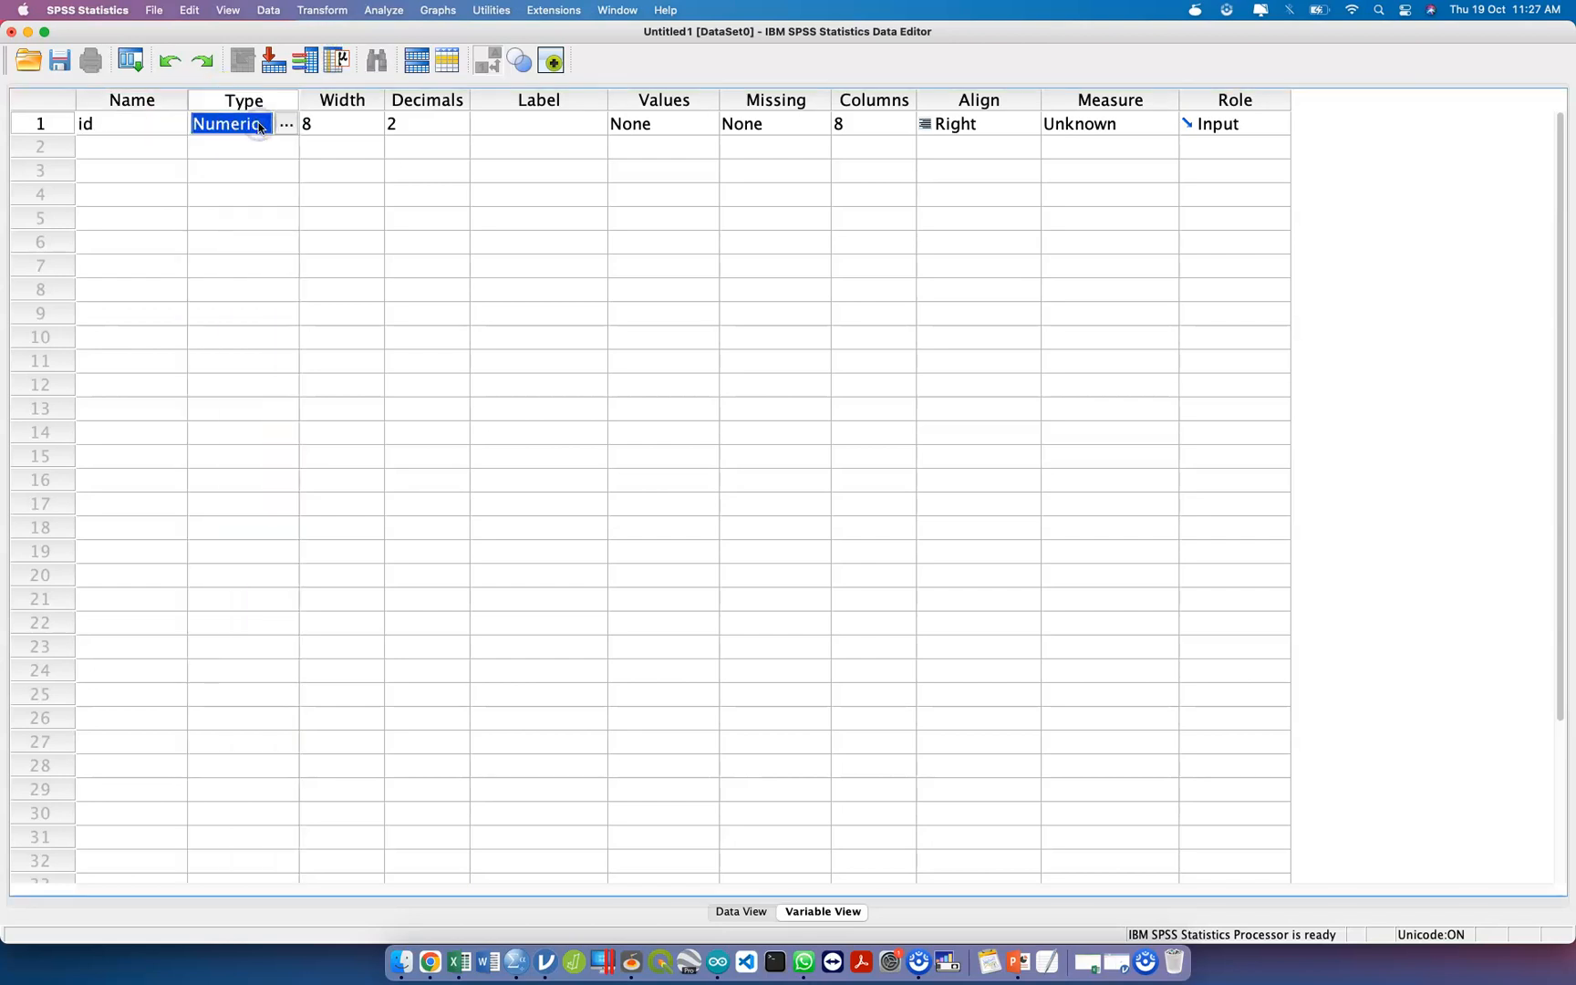
{"action": "left_click", "coordinate": [284, 124]}
{"action": "left_click", "coordinate": [288, 130]}
{"action": "left_click", "coordinate": [291, 128]}
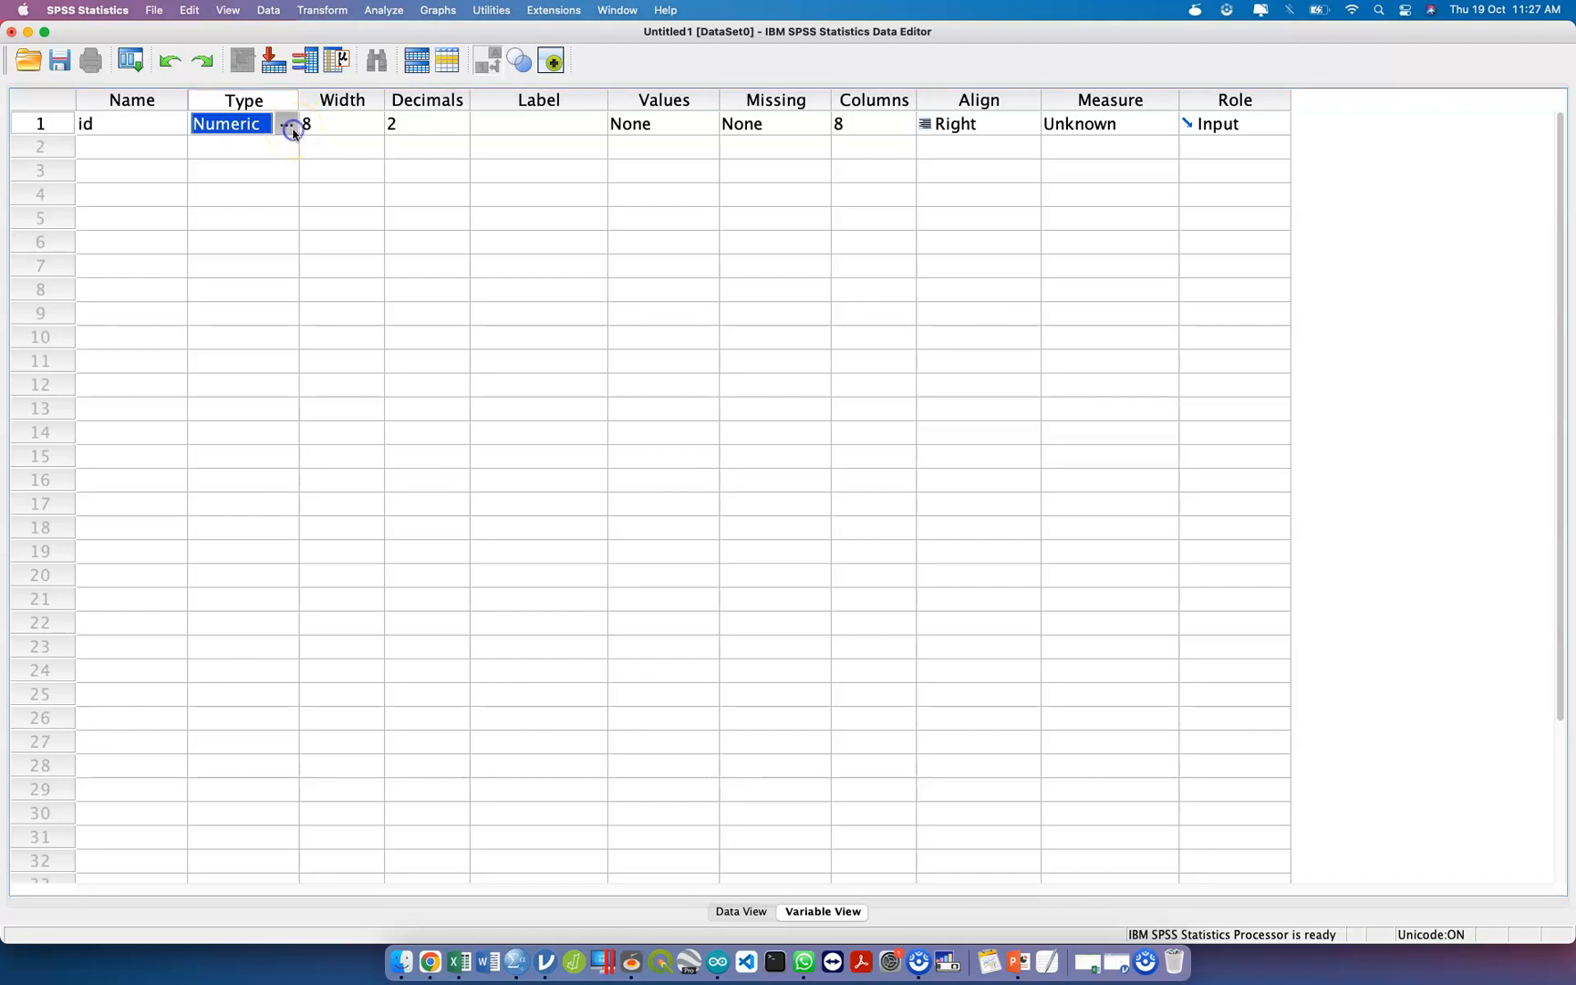
{"action": "left_click", "coordinate": [625, 400]}
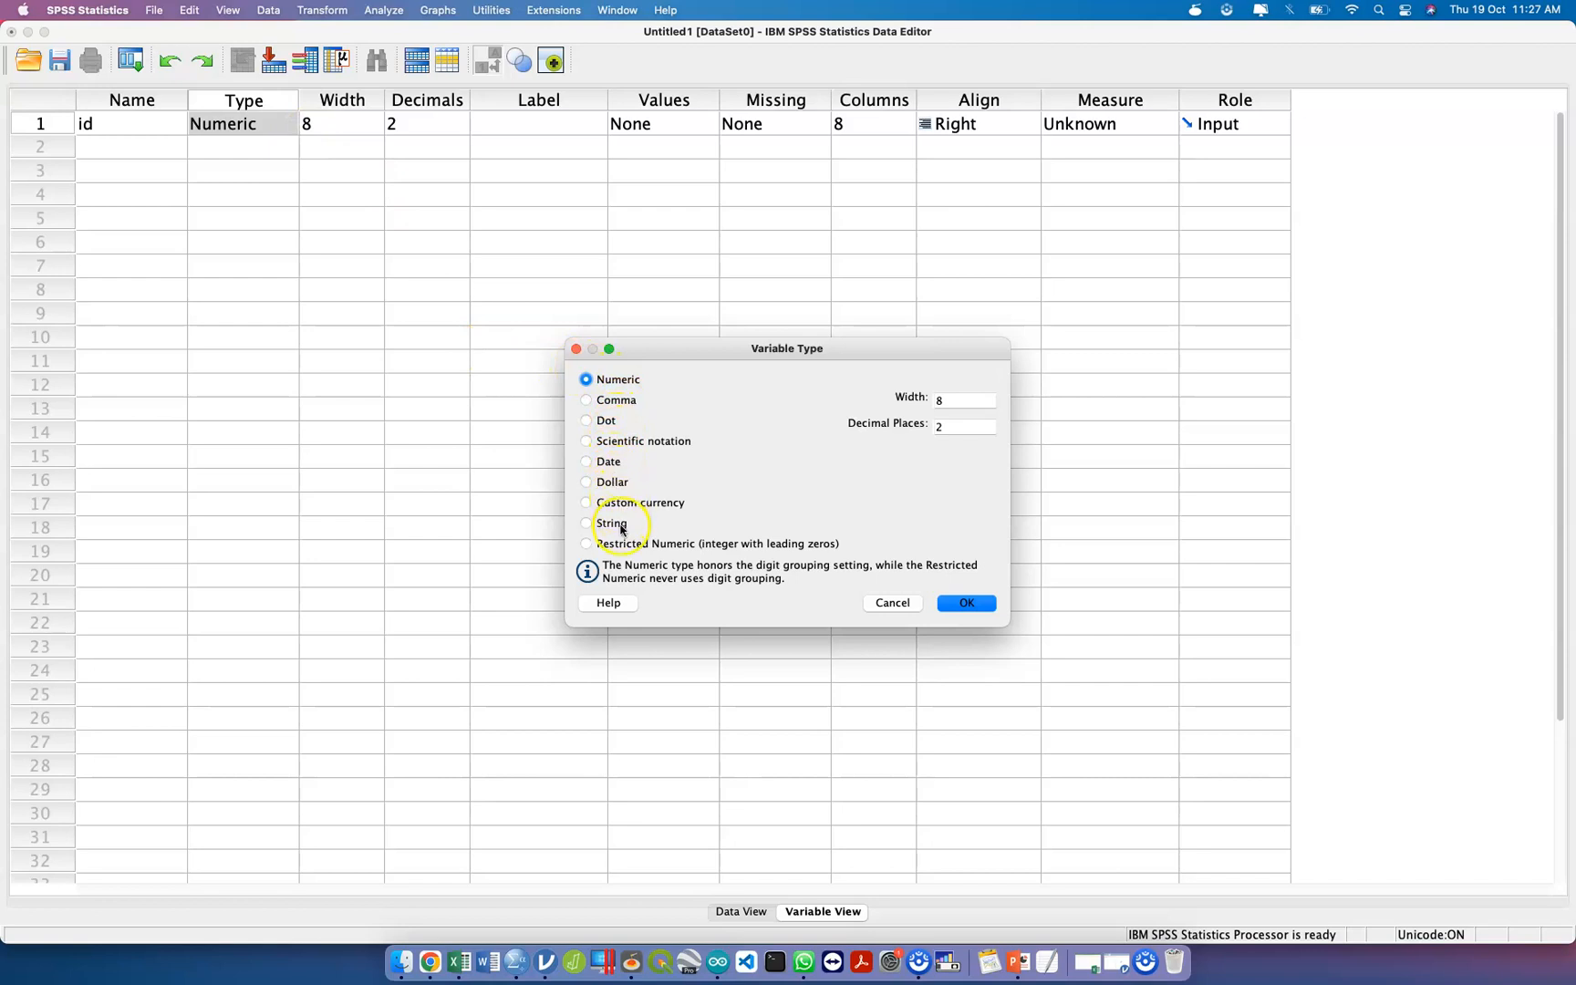
{"action": "left_click", "coordinate": [881, 605]}
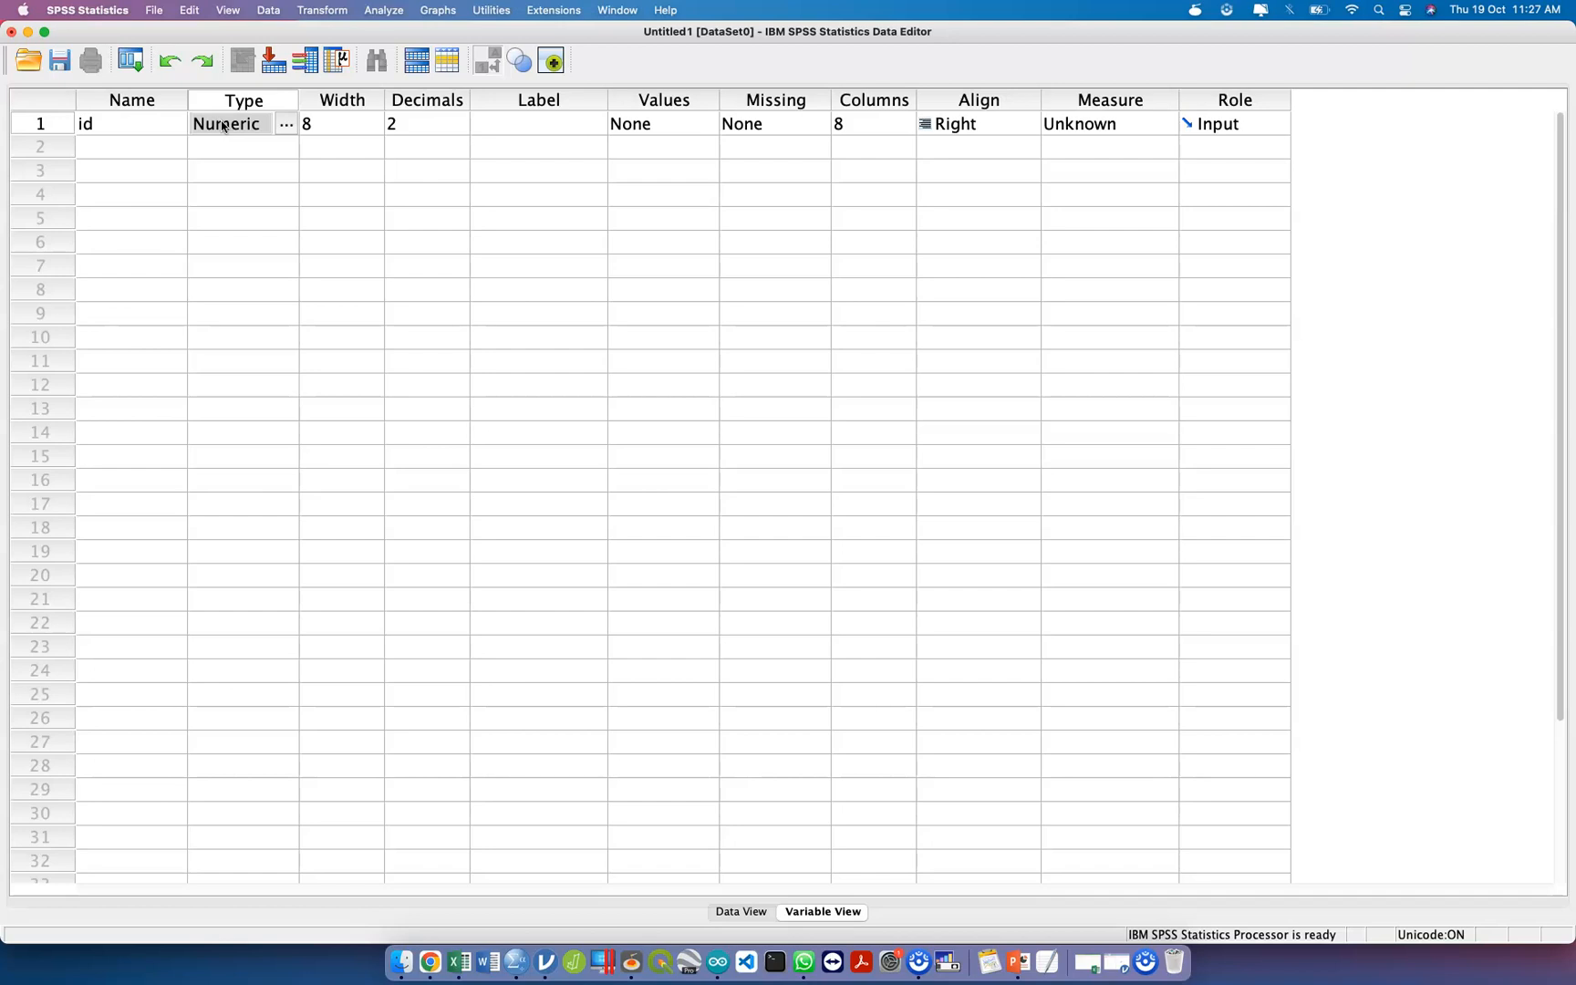
Set the number of decimals of the id variable to 0.
{"action": "left_click", "coordinate": [331, 130]}
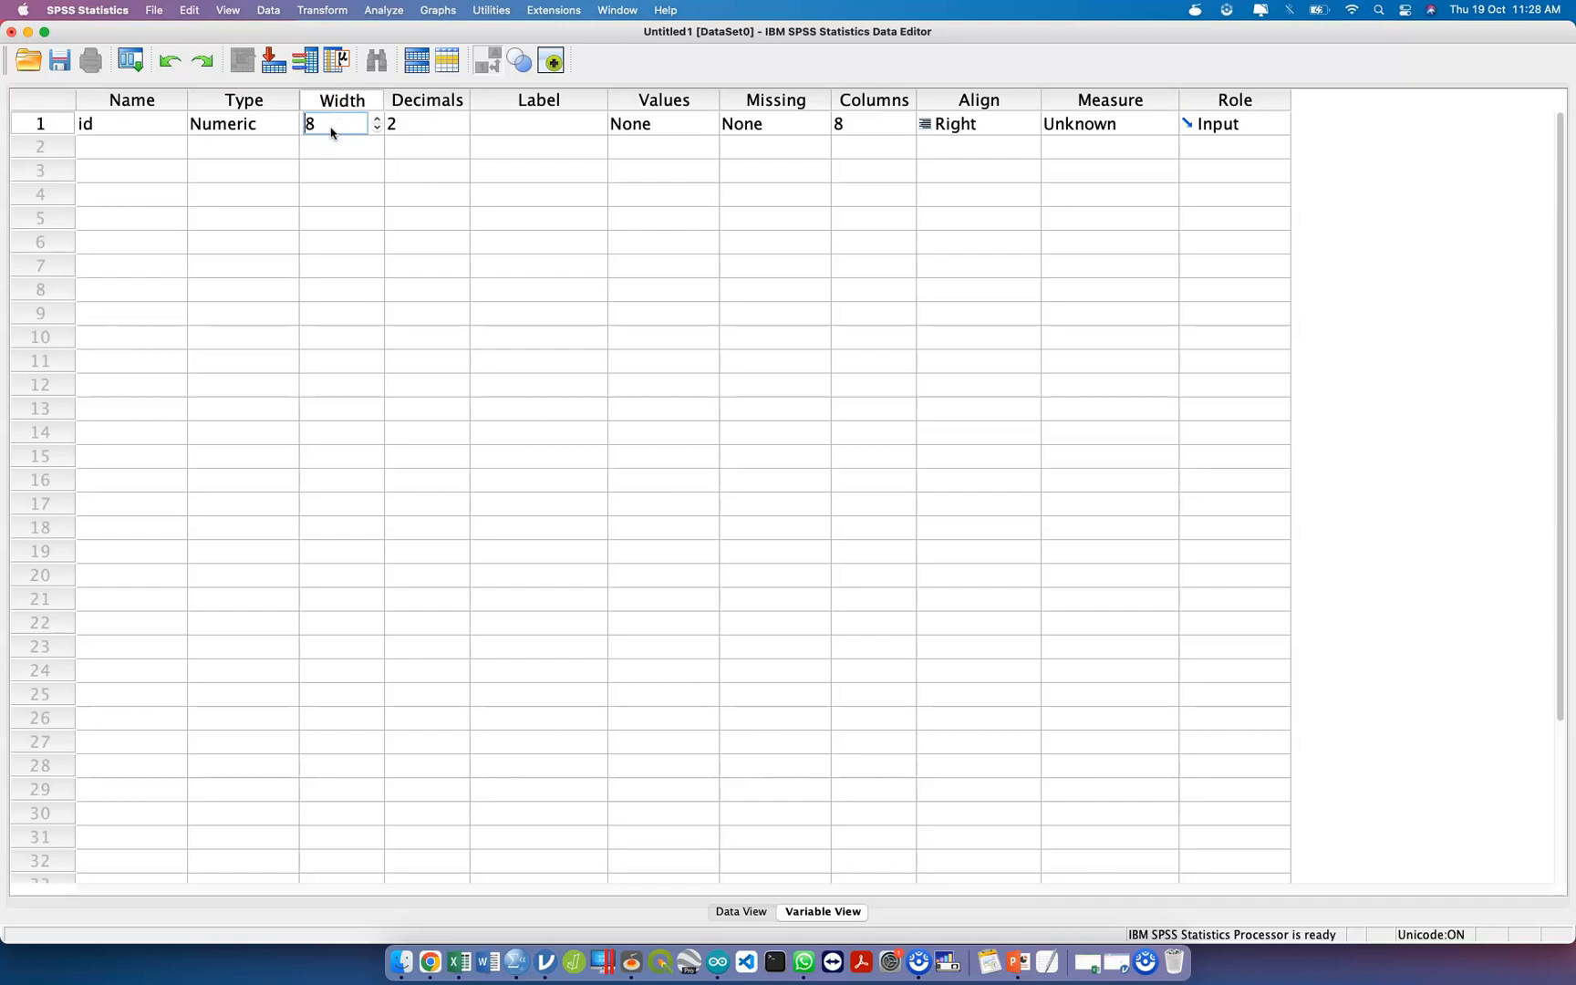
{"action": "left_click", "coordinate": [426, 123]}
{"action": "left_click", "coordinate": [464, 135]}
{"action": "left_click", "coordinate": [464, 134]}
{"action": "left_click", "coordinate": [463, 135]}
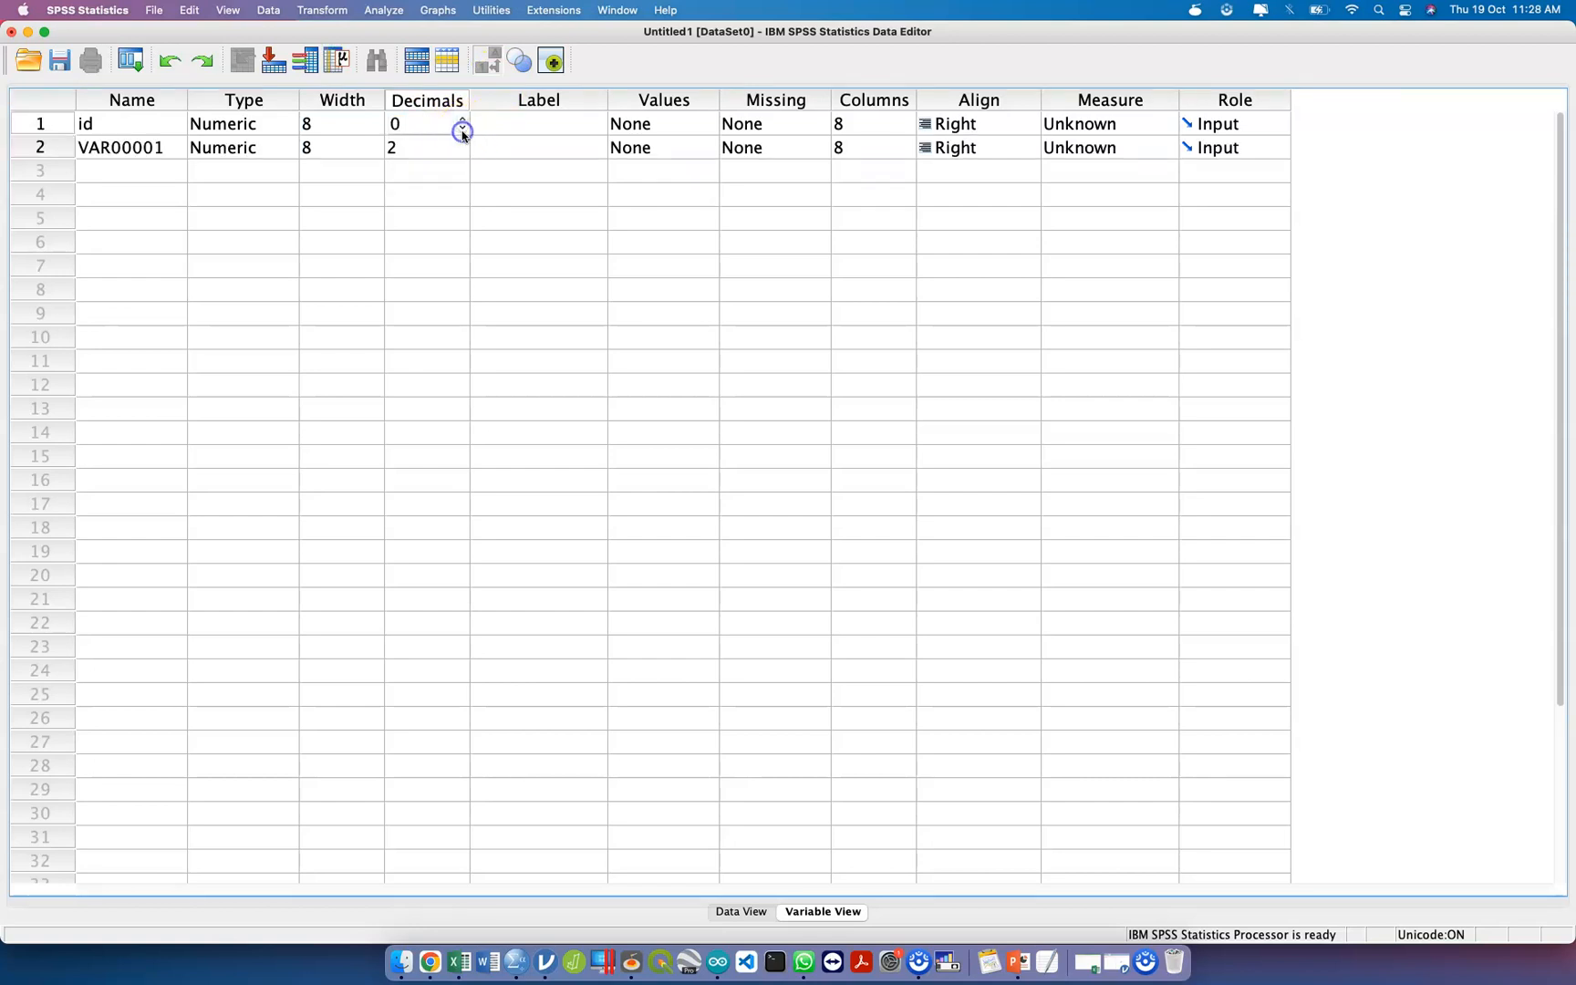
Delete the unwanted extra variable VAR00001 from row 2.
{"action": "left_click", "coordinate": [101, 148]}
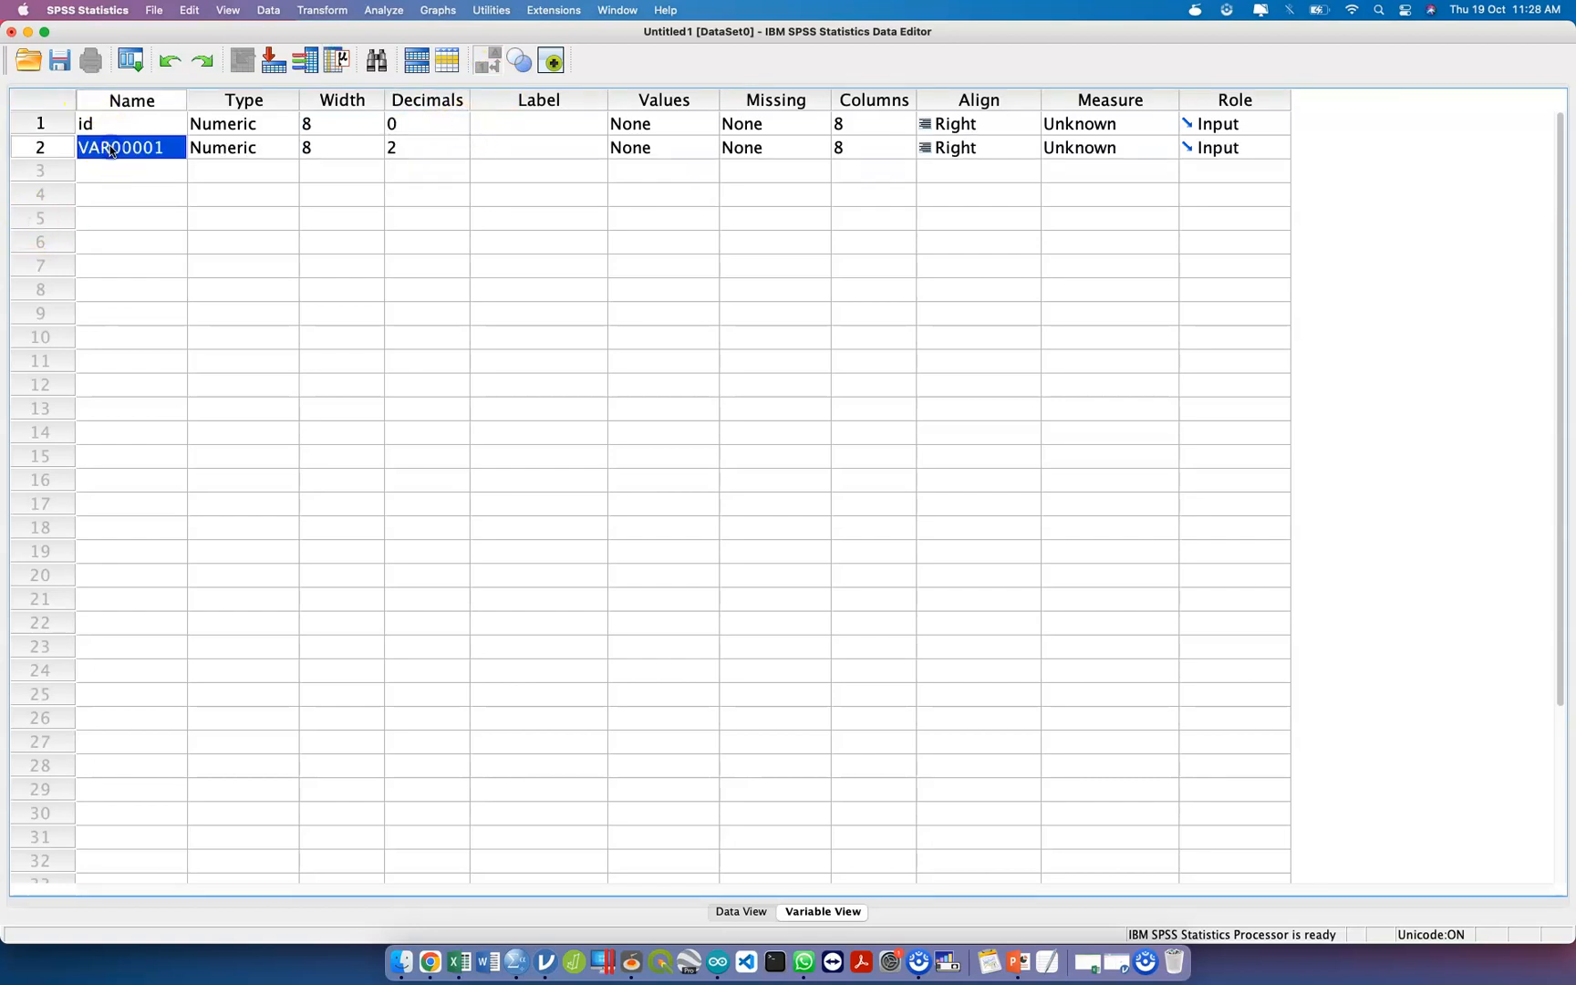
{"action": "left_click", "coordinate": [64, 162]}
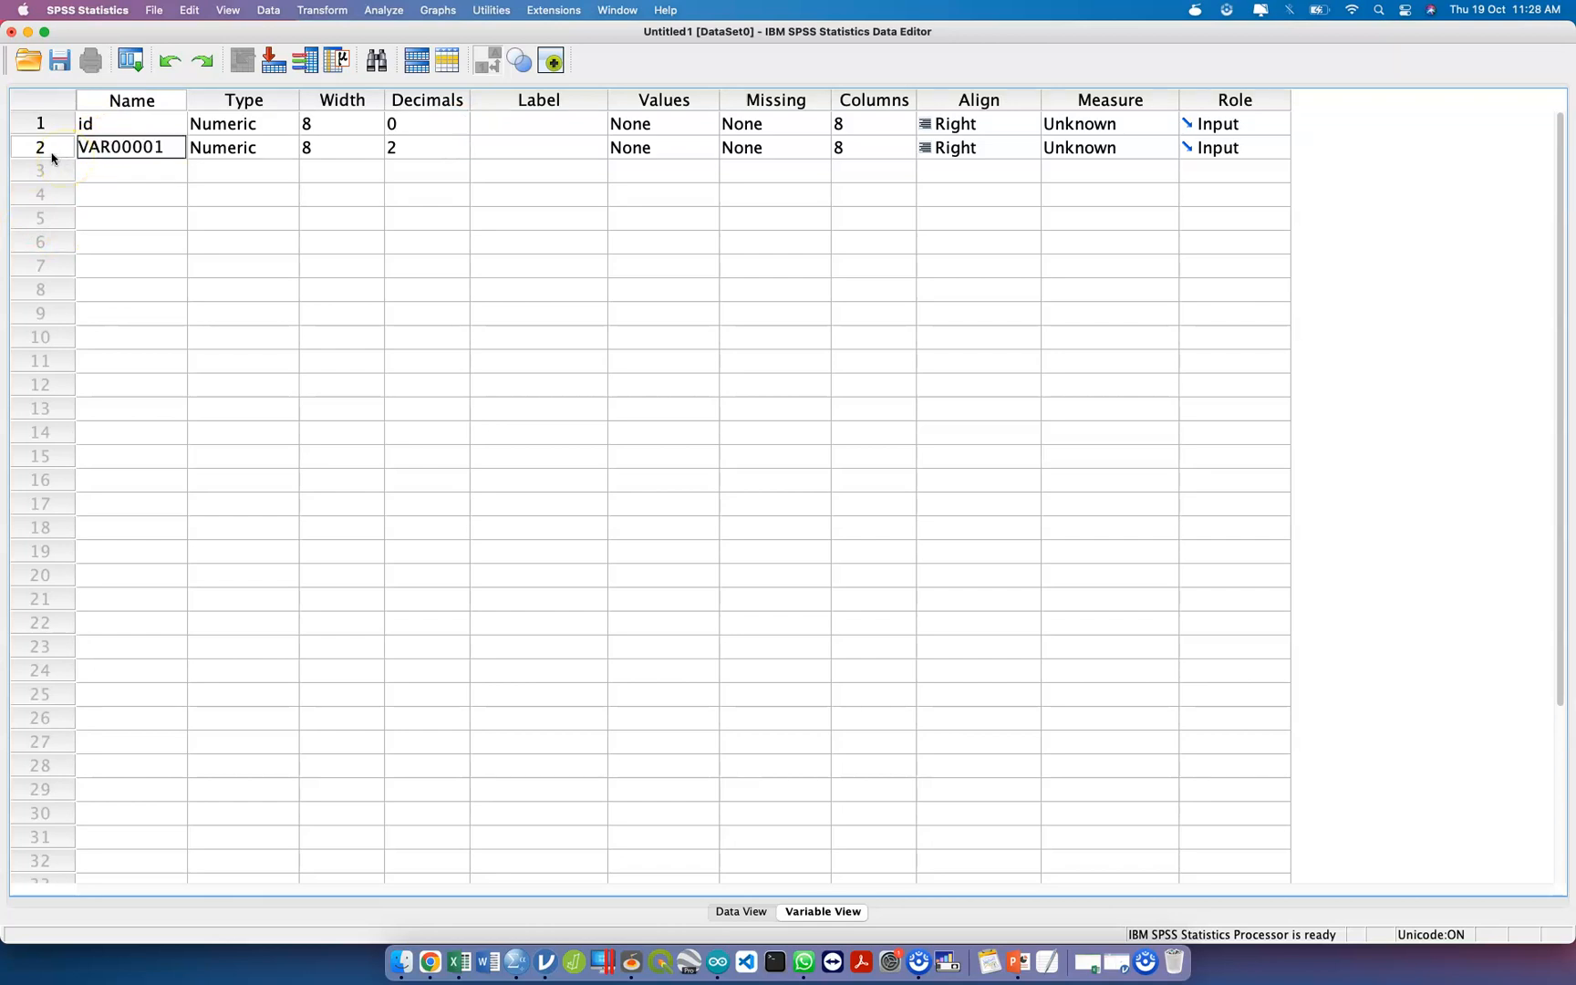
{"action": "left_click", "coordinate": [50, 152]}
{"action": "right_click", "coordinate": [50, 152]}
{"action": "left_click", "coordinate": [77, 195]}
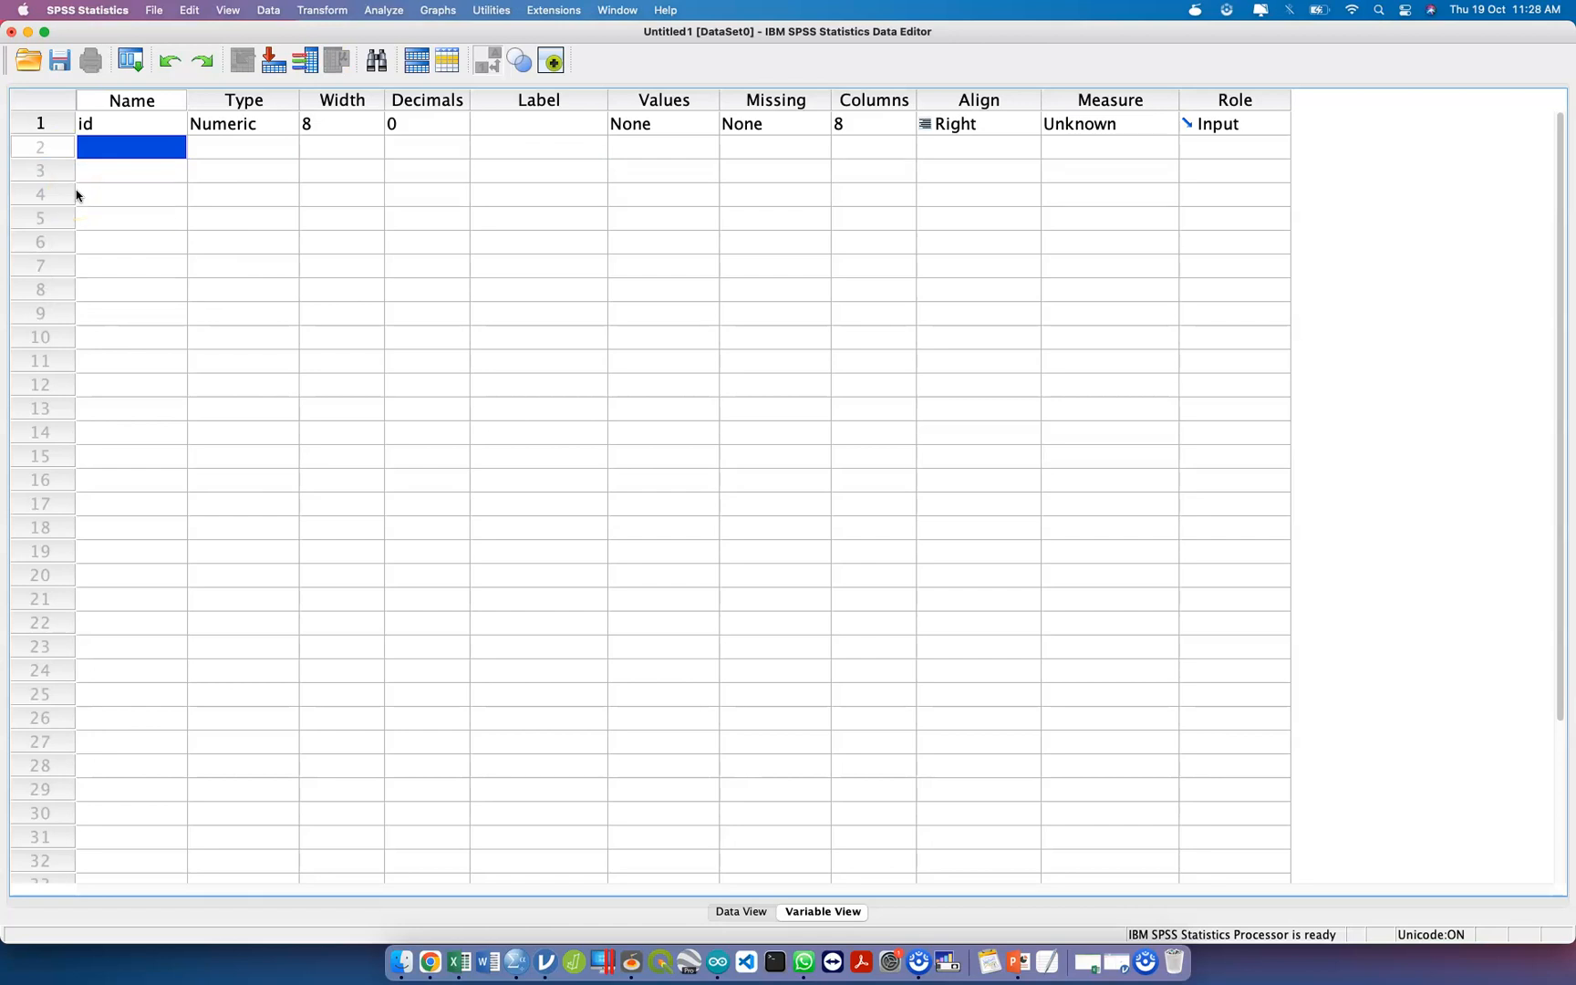
Enter "Senarai ID student aded3" as the label of the id variable.
{"action": "left_click", "coordinate": [551, 122]}
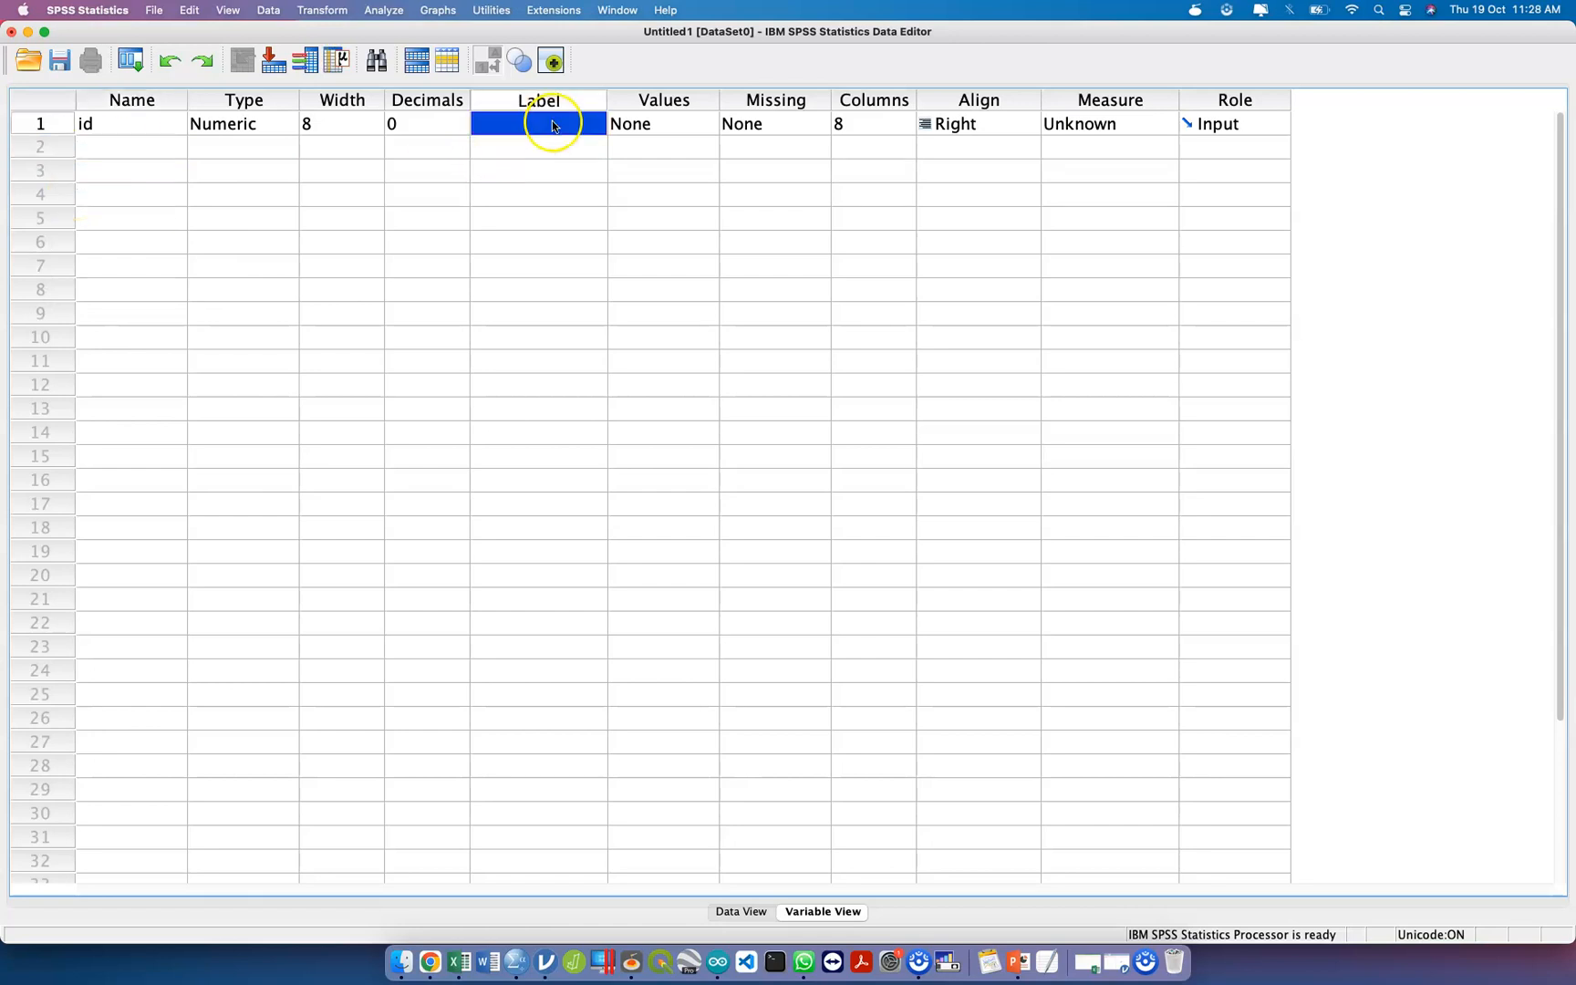
{"action": "left_click", "coordinate": [552, 121]}
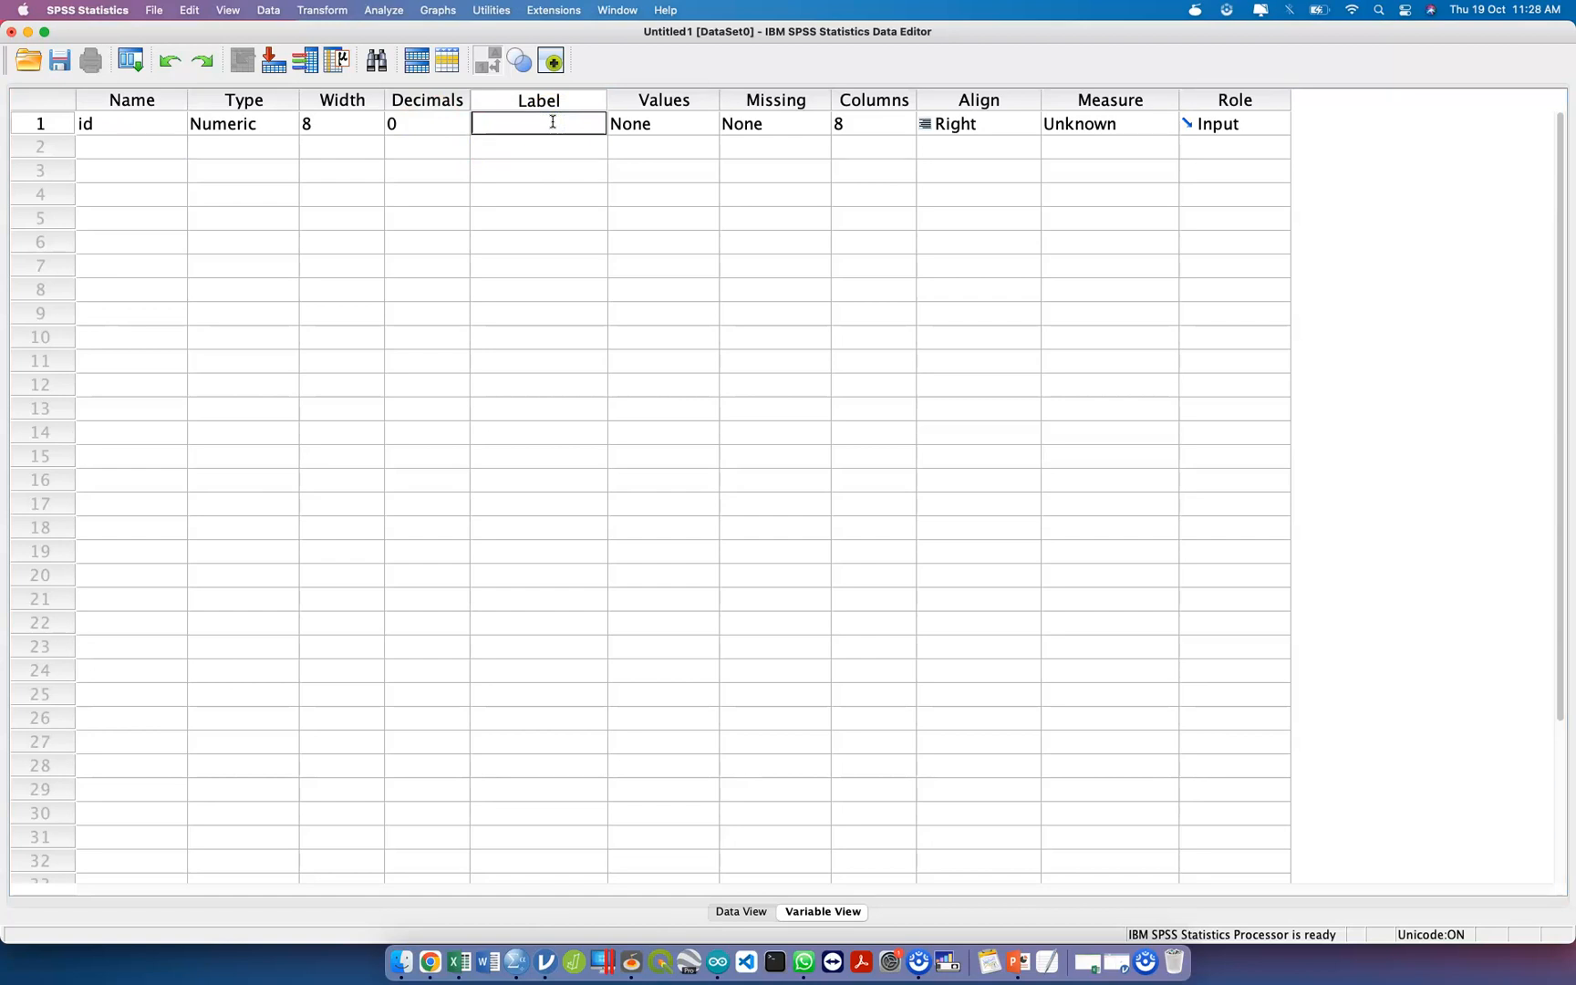
{"action": "type", "text": "Senarai ID student aded3"}
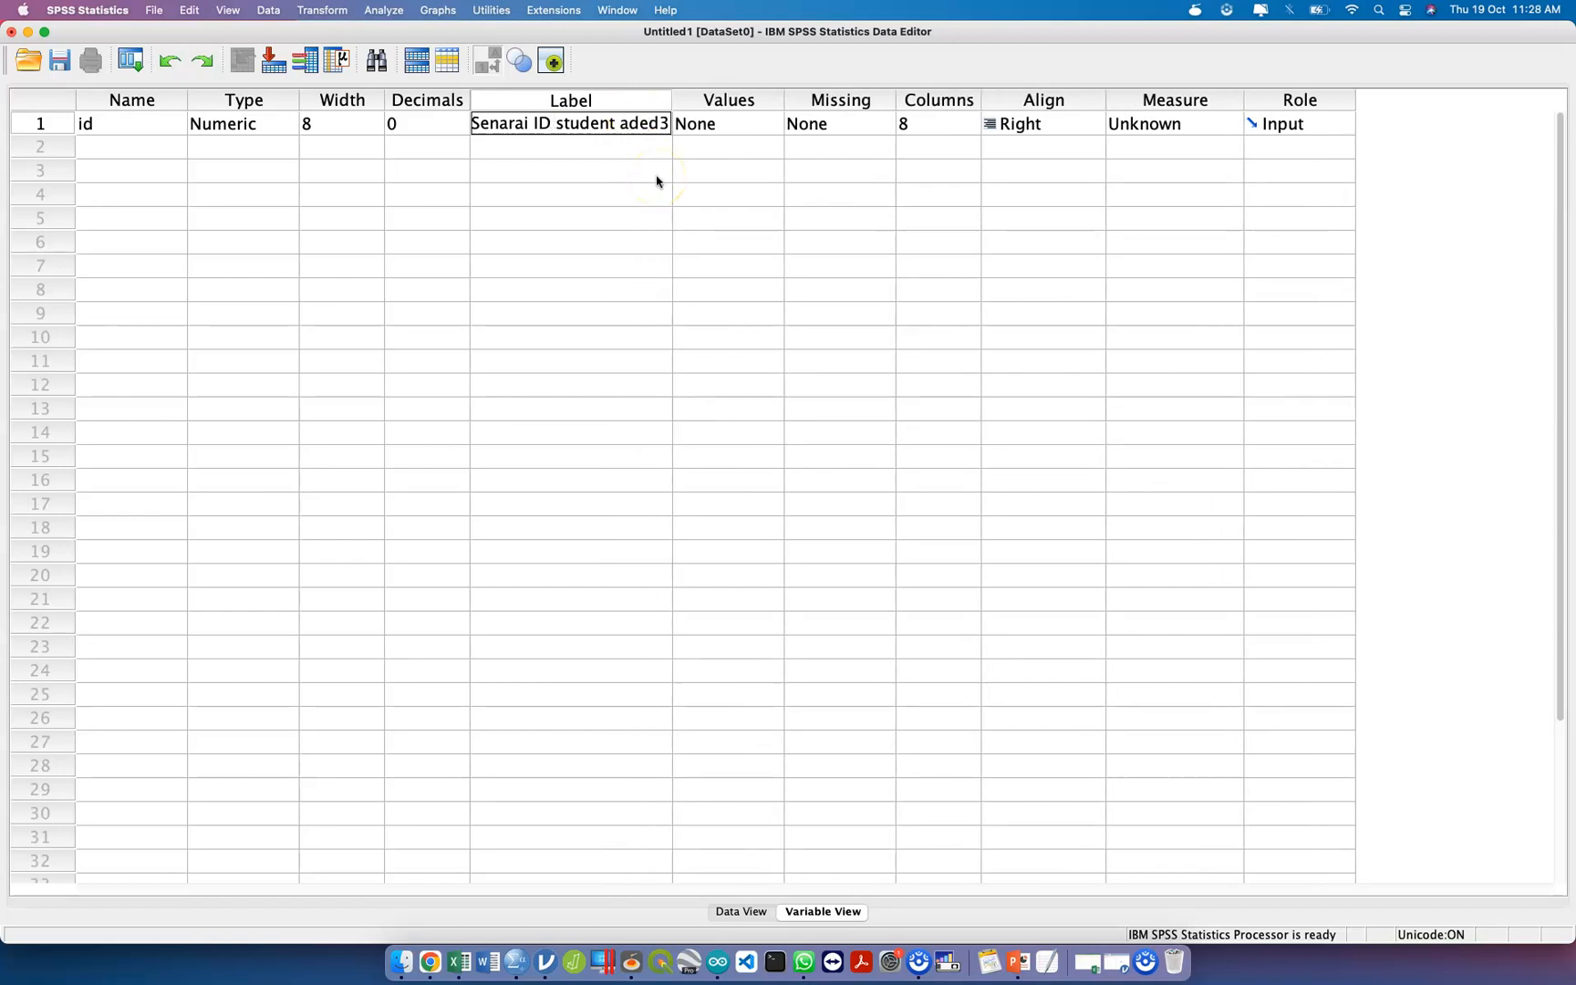
{"action": "left_click", "coordinate": [728, 129]}
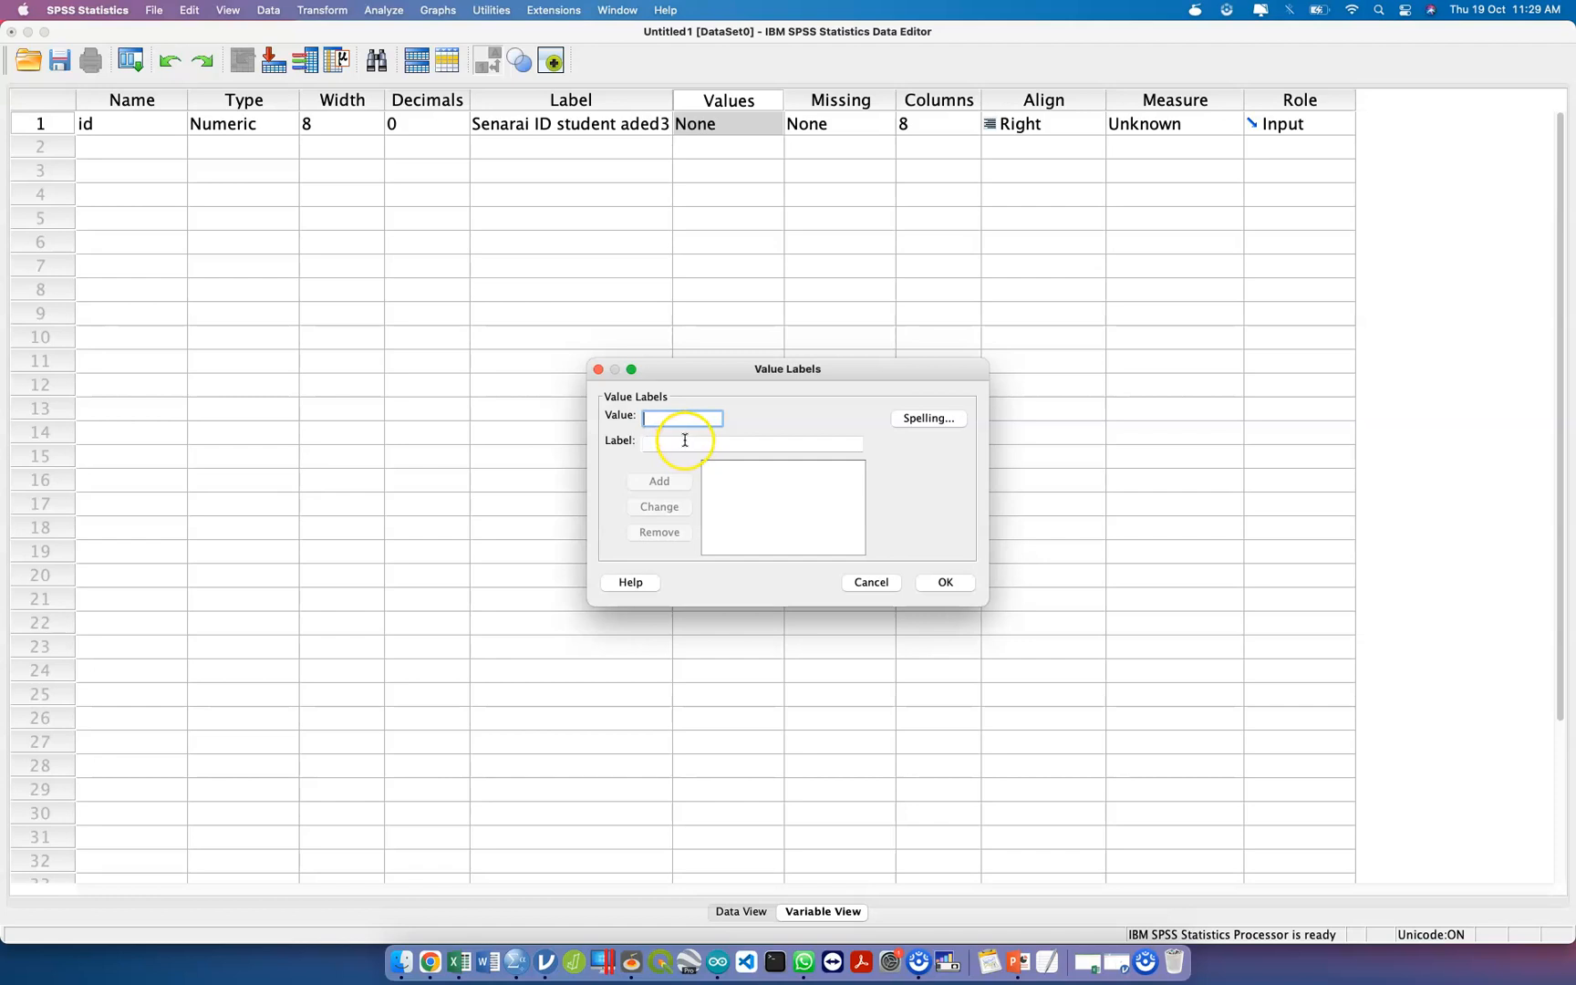
{"action": "left_click", "coordinate": [891, 589]}
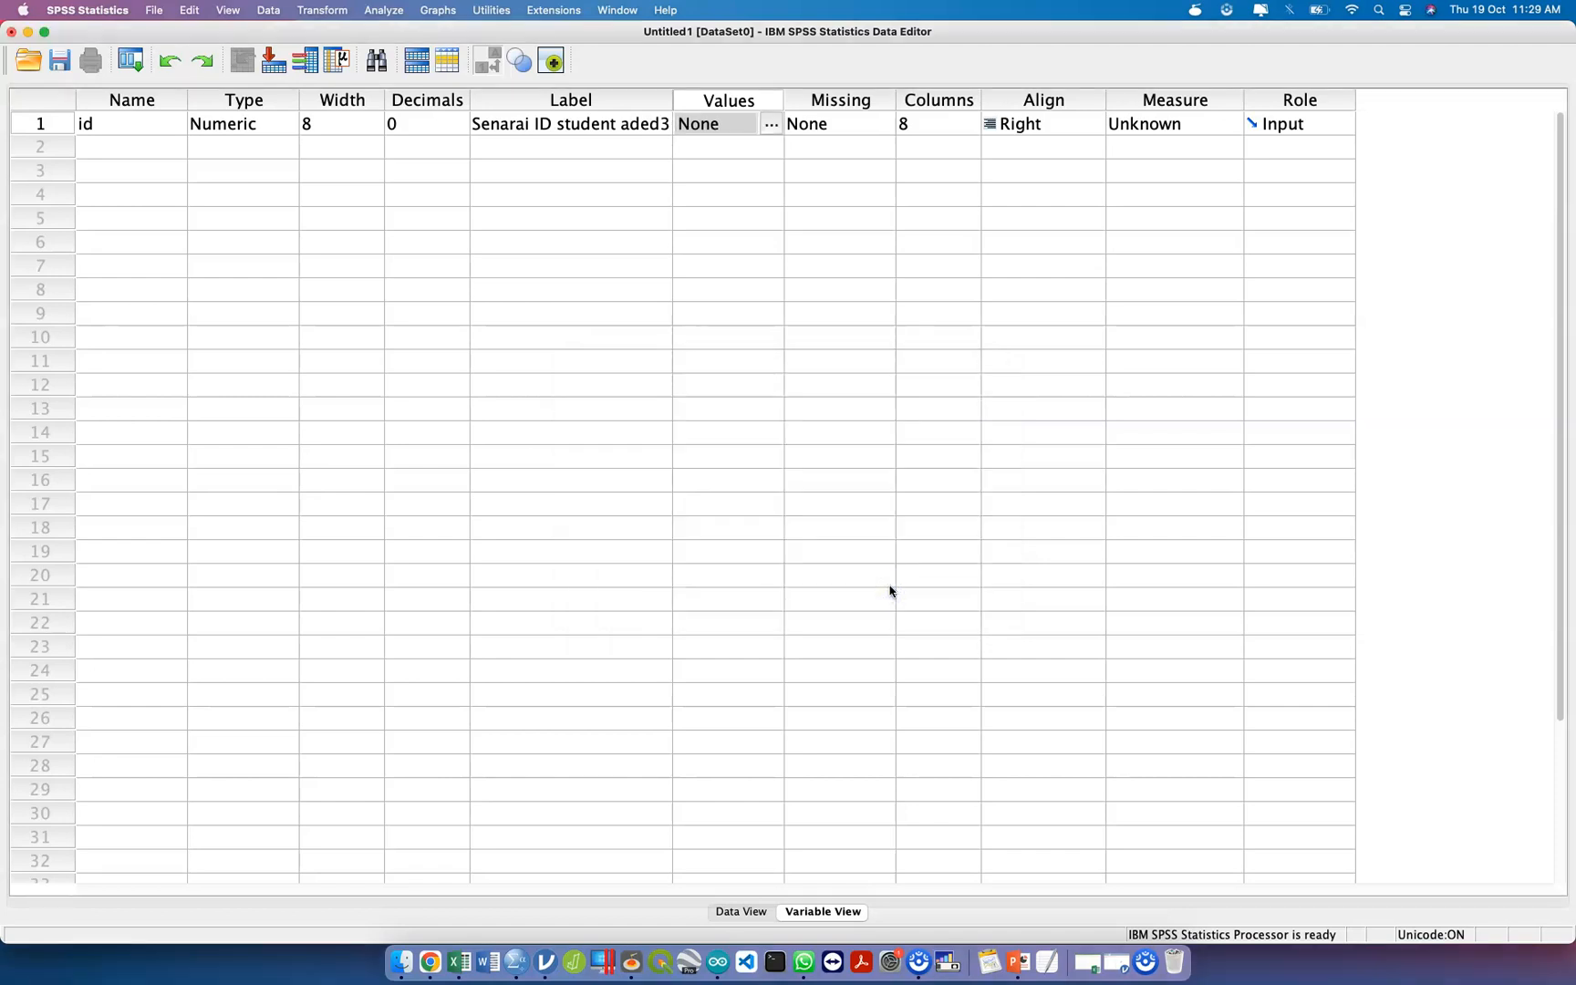
{"action": "left_click", "coordinate": [849, 133]}
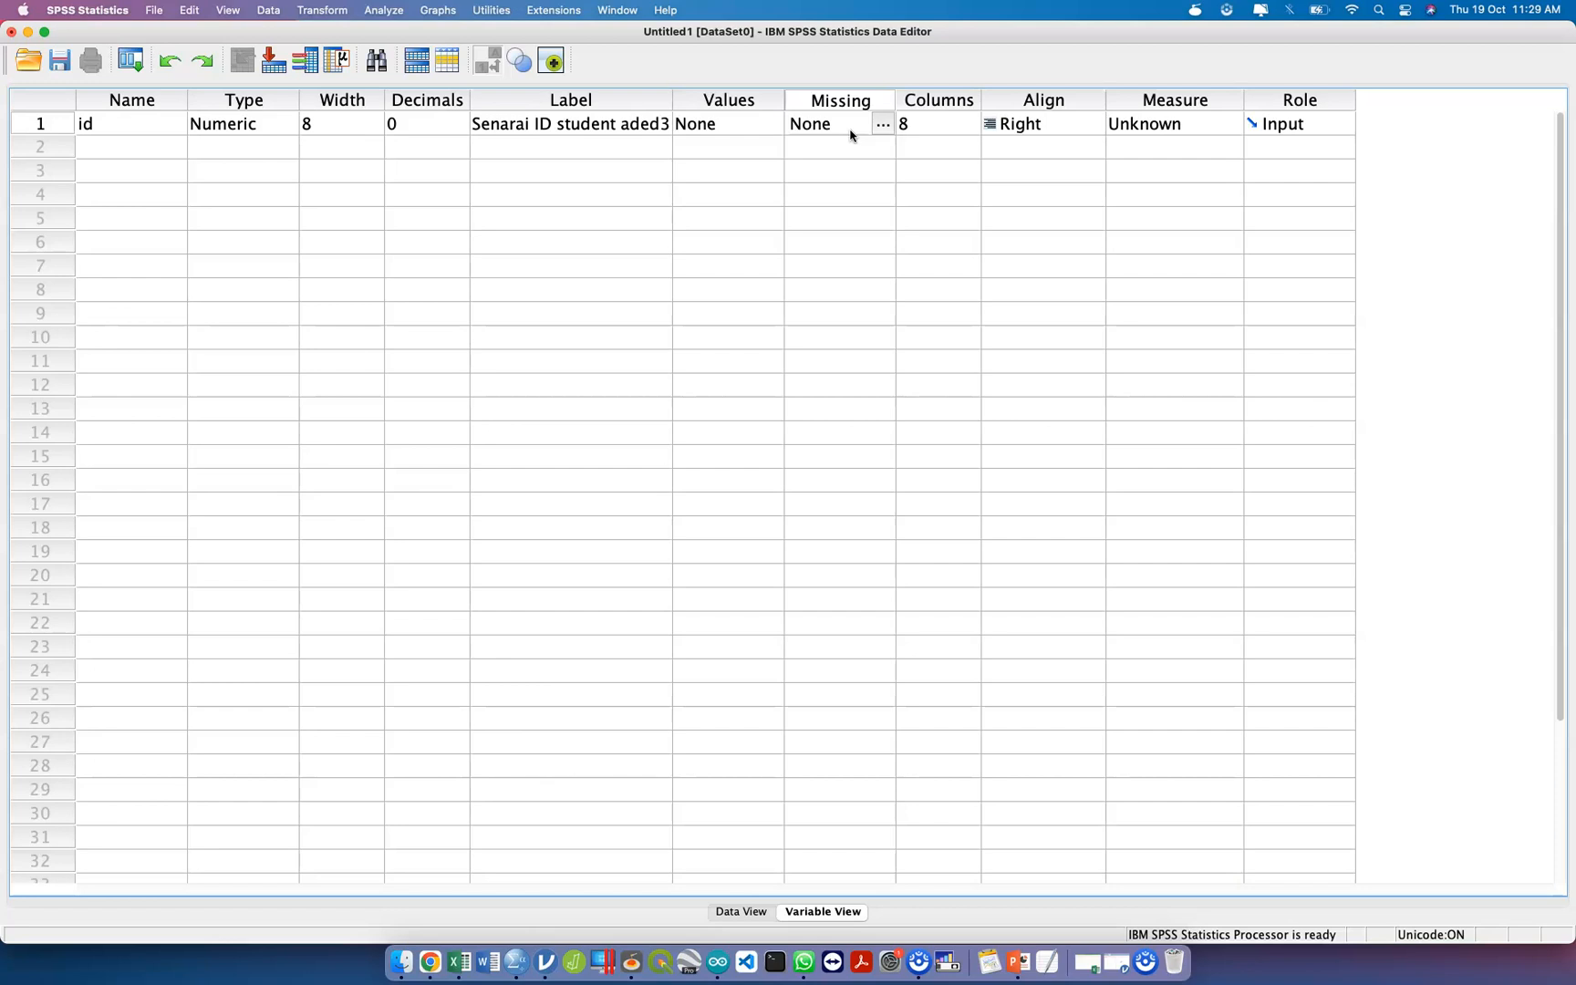
{"action": "left_click", "coordinate": [883, 123]}
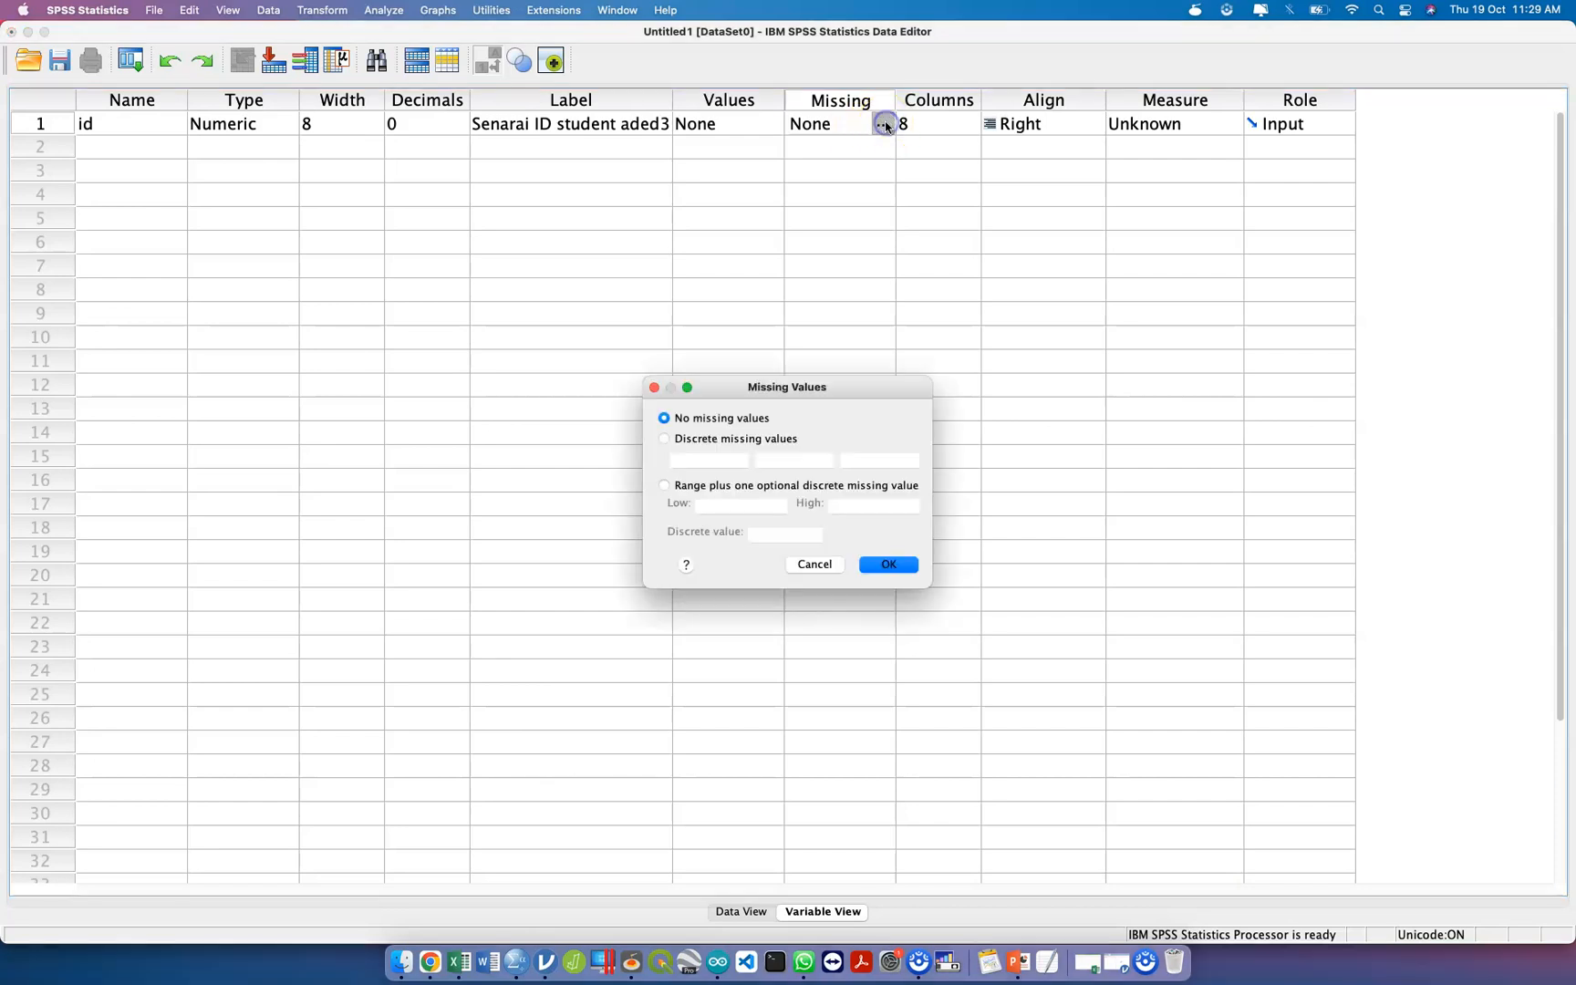
{"action": "left_click", "coordinate": [701, 439]}
{"action": "left_click", "coordinate": [730, 459]}
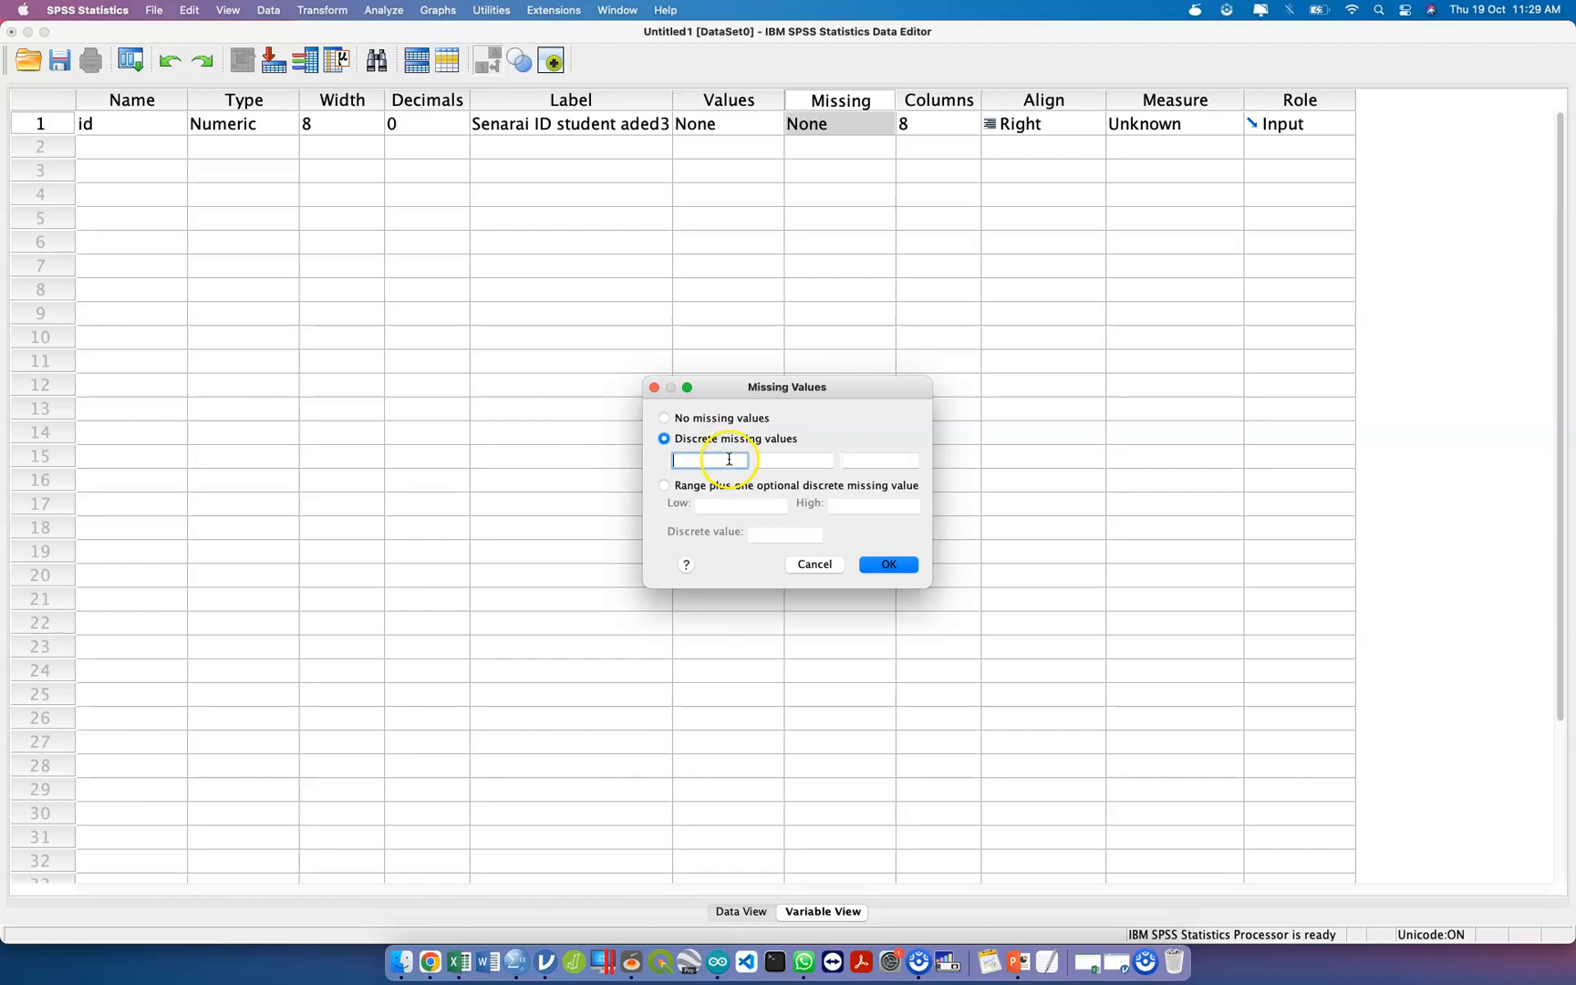
{"action": "type", "text": "9999999"}
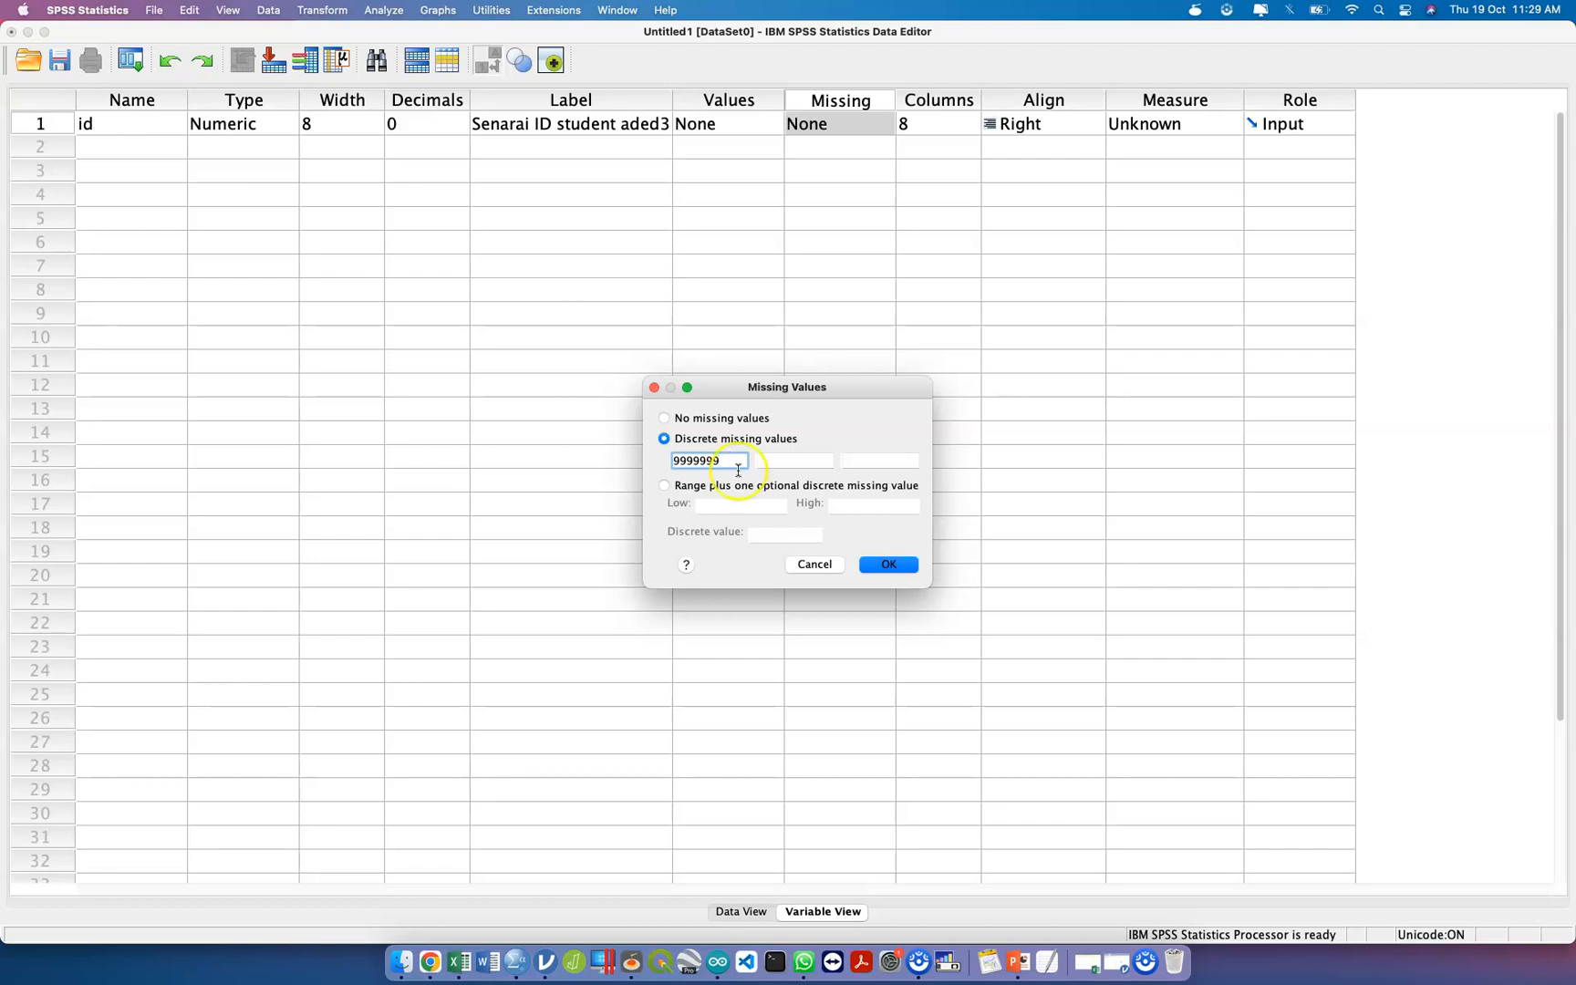
{"action": "left_click", "coordinate": [810, 563]}
Set the measurement level of the id variable to Scale.
{"action": "left_click", "coordinate": [929, 132]}
{"action": "left_click", "coordinate": [1045, 127]}
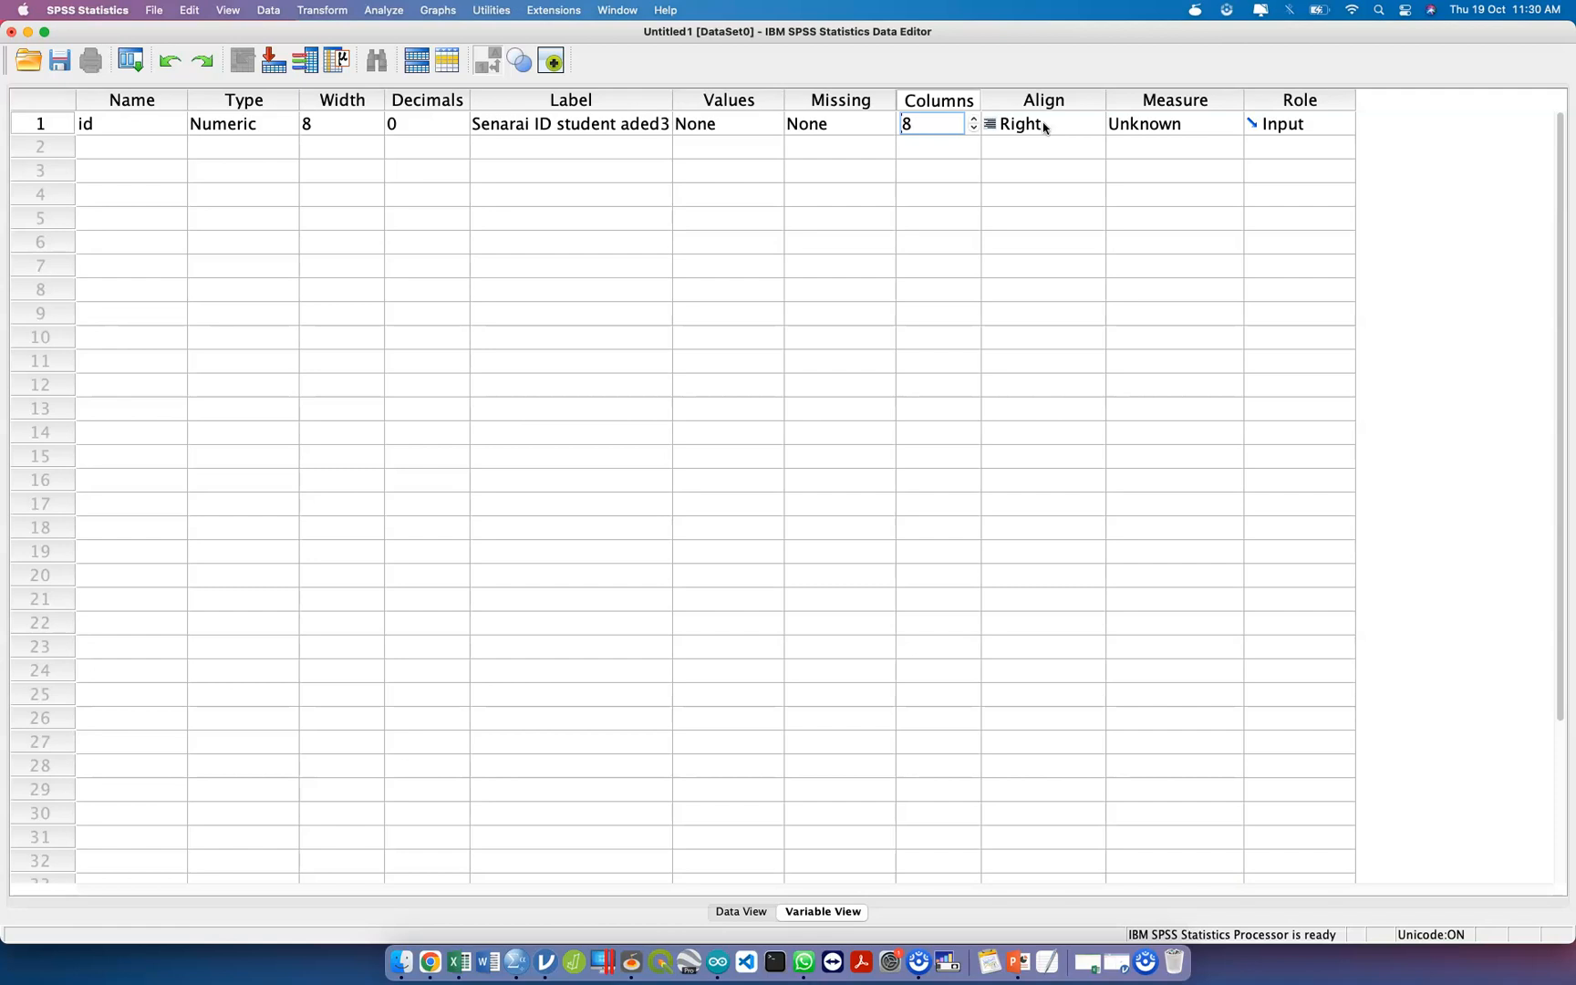
{"action": "left_click", "coordinate": [1182, 124]}
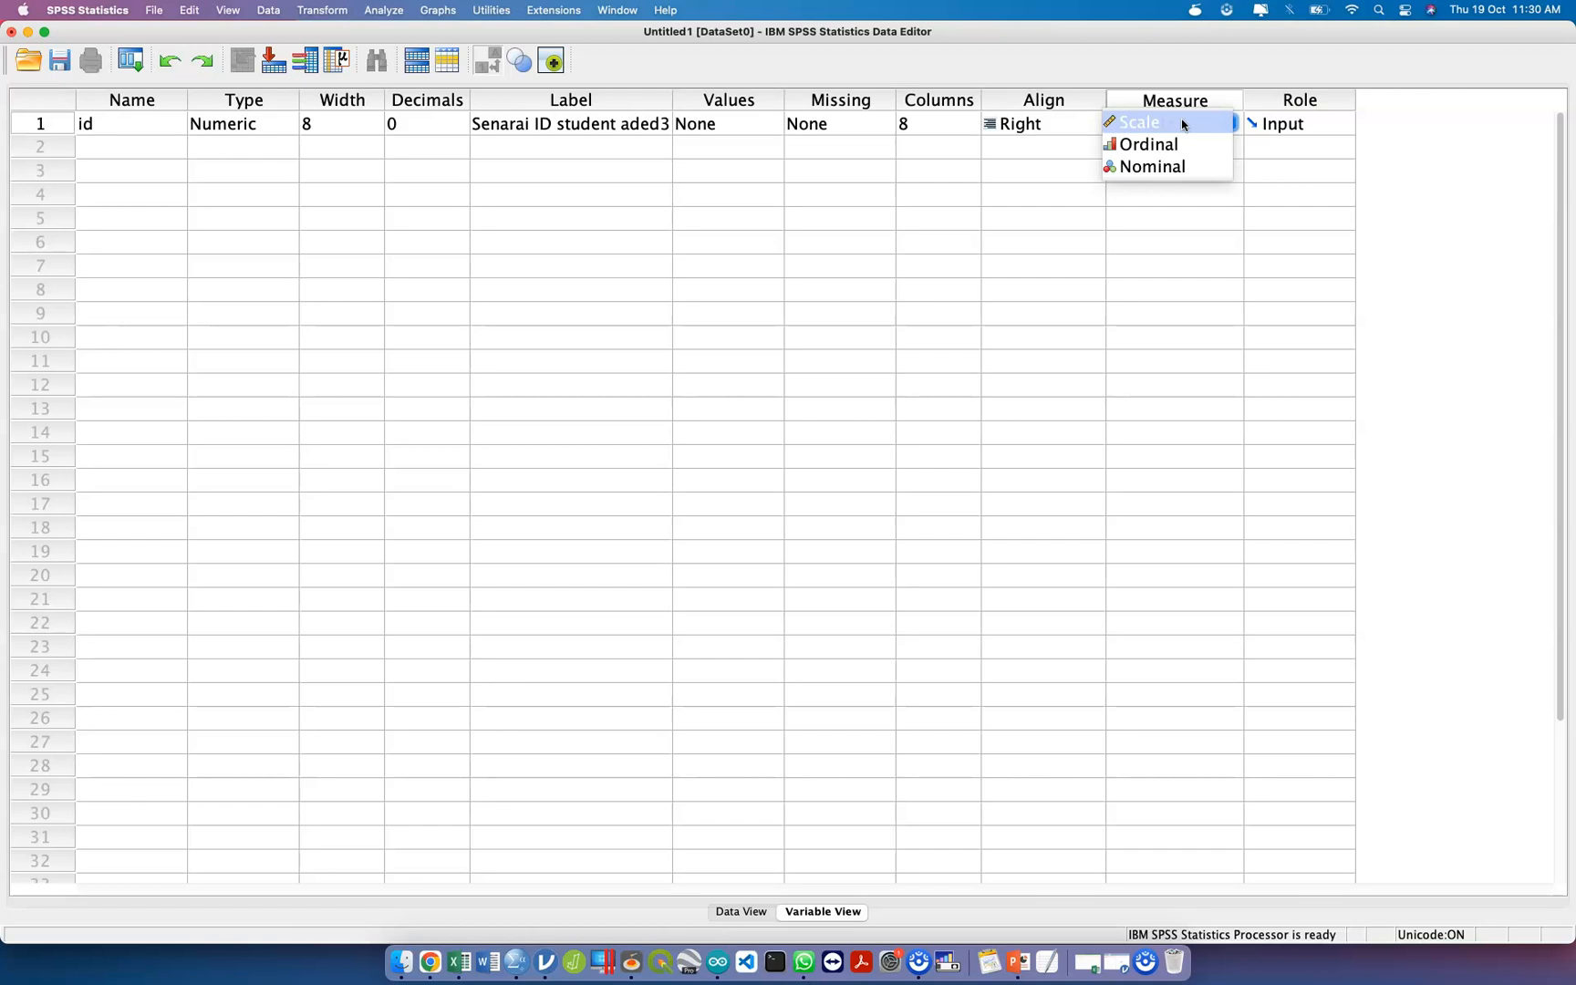
{"action": "left_click", "coordinate": [1183, 122]}
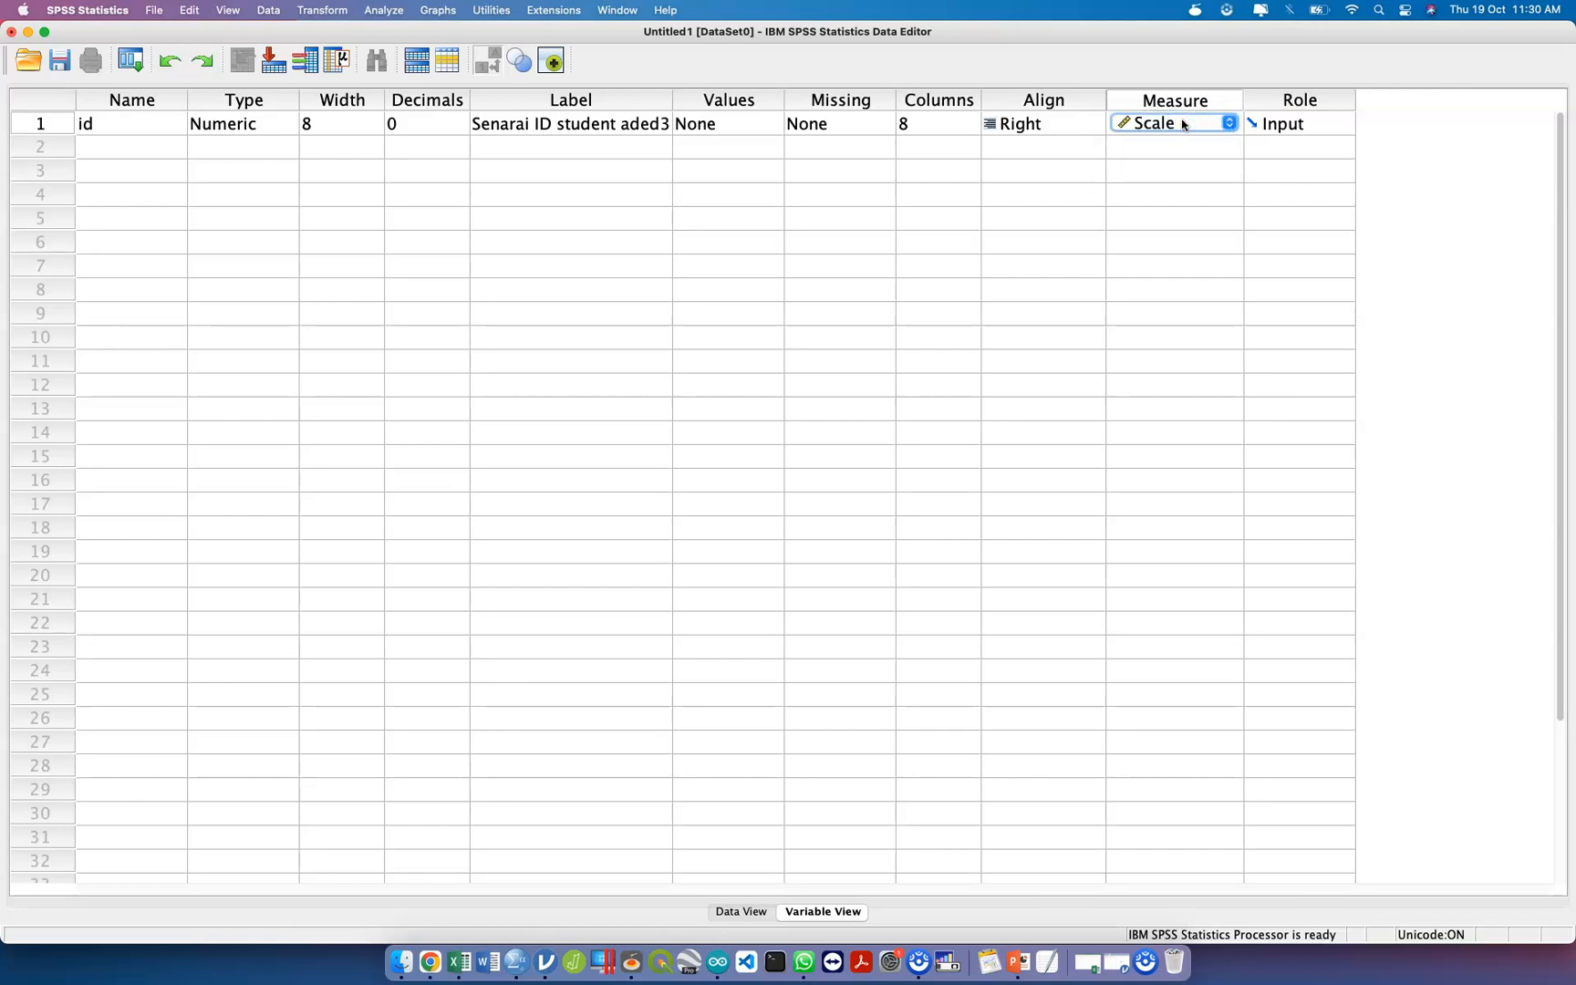
Add a second variable named x1 in row 2.
{"action": "left_click", "coordinate": [143, 152]}
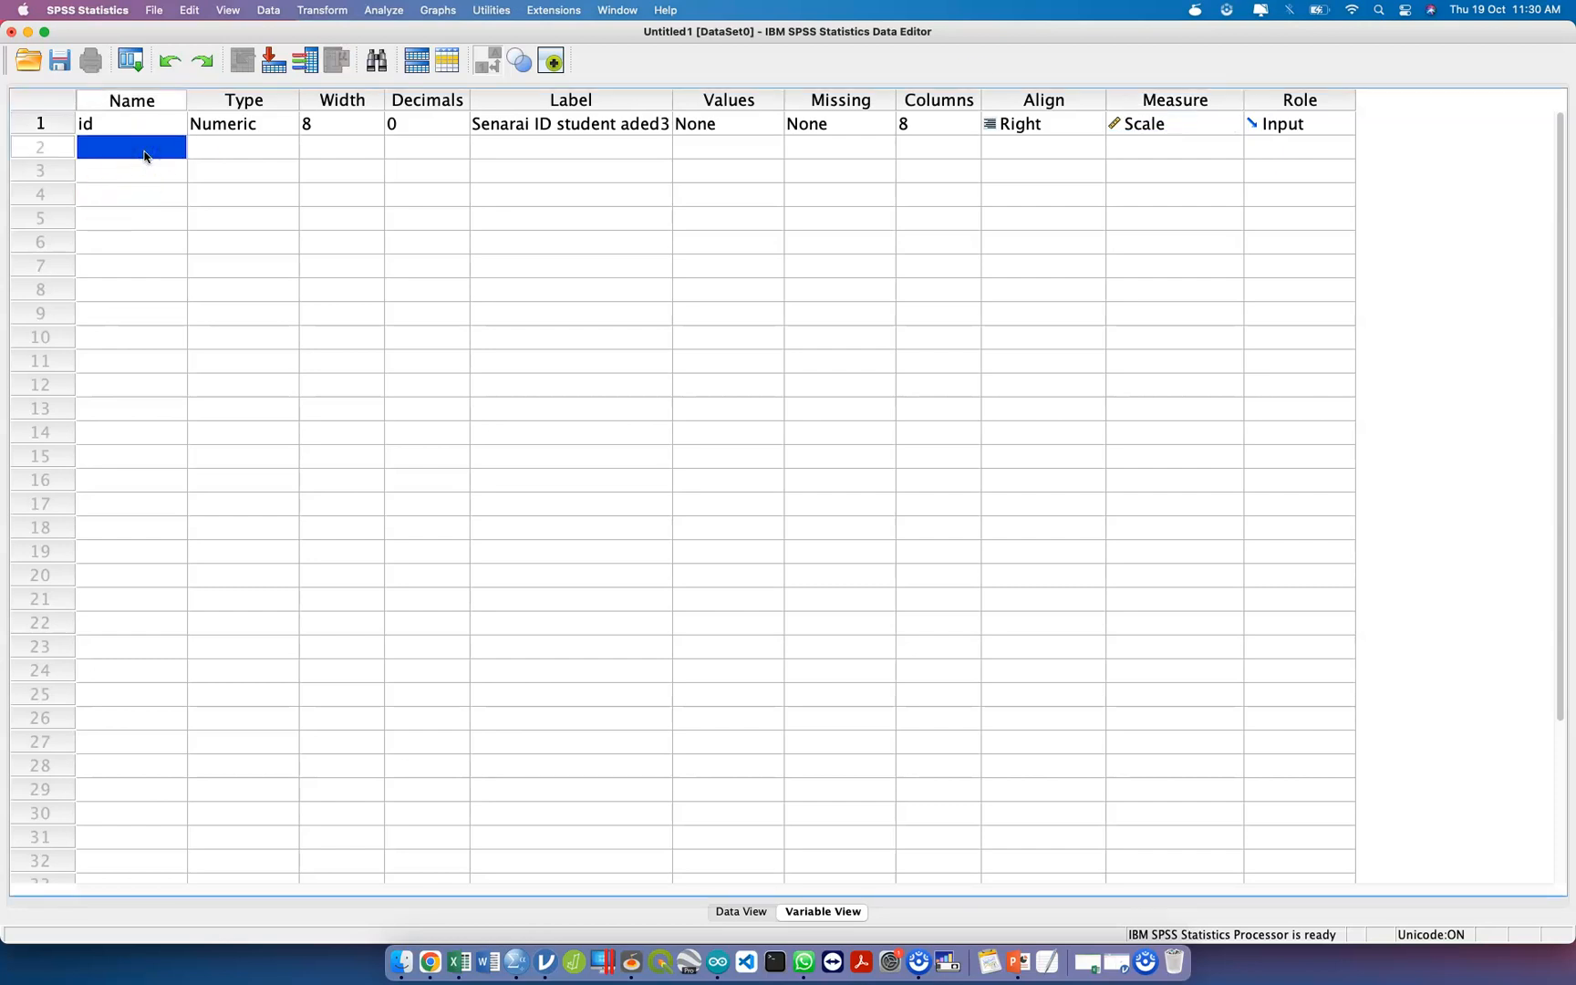
{"action": "left_click", "coordinate": [119, 148]}
{"action": "type", "text": "x1"}
{"action": "left_click", "coordinate": [201, 155]}
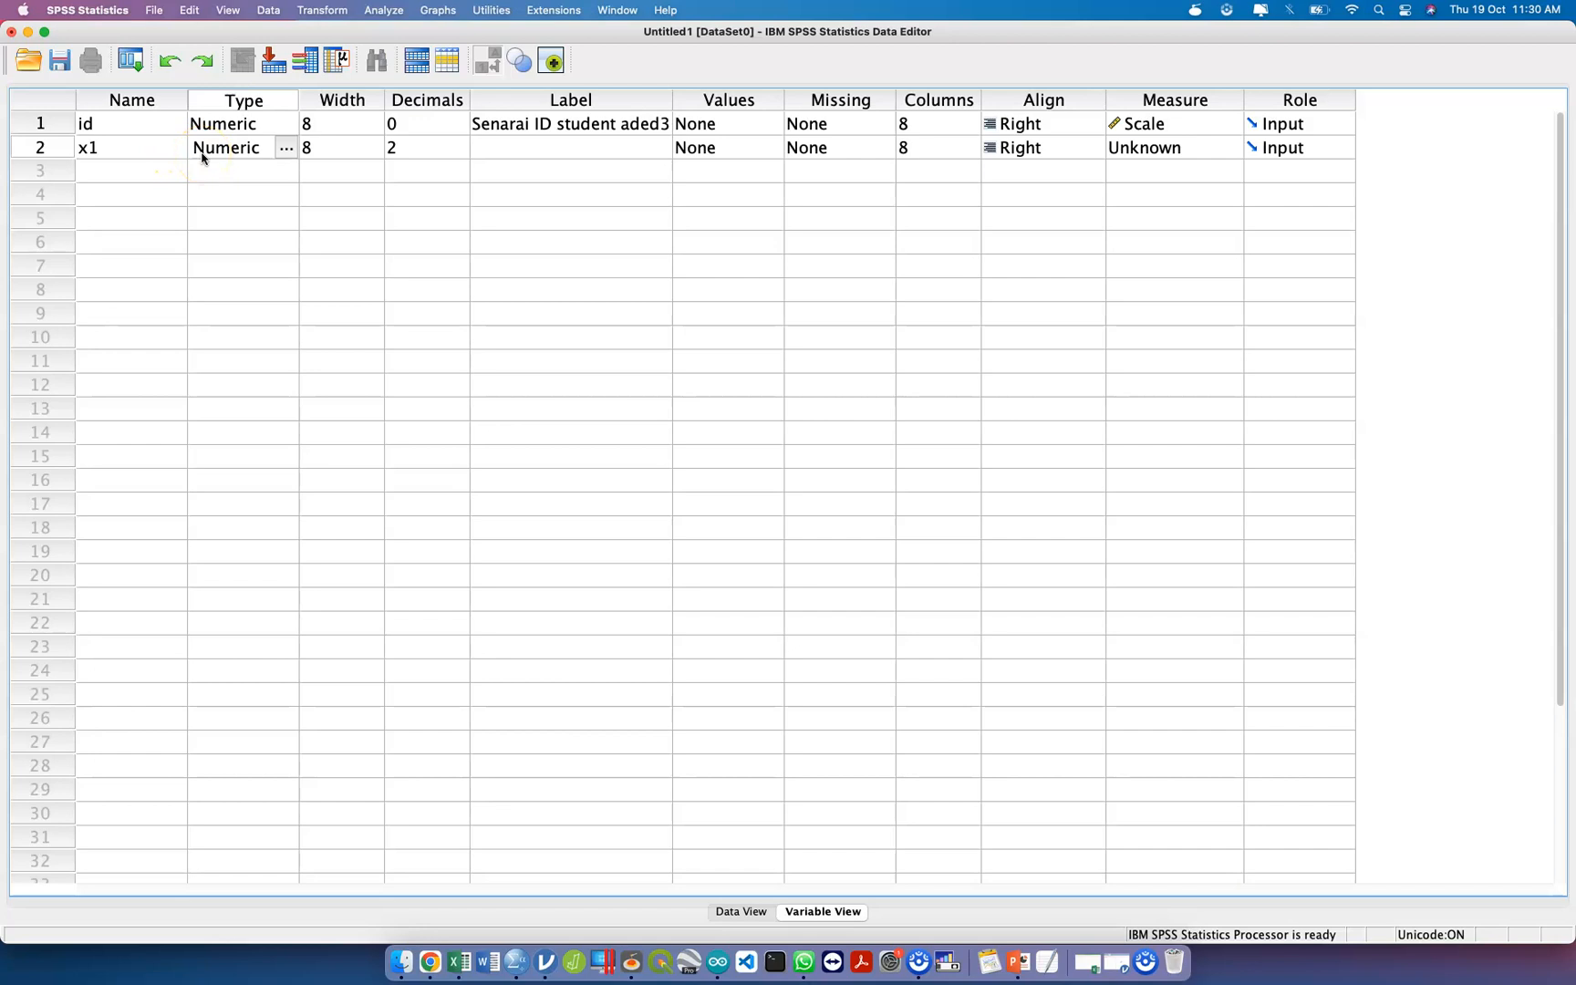
Enter "Gender" as the label of the x1 variable.
{"action": "left_click", "coordinate": [229, 155]}
{"action": "left_click", "coordinate": [289, 149]}
{"action": "left_click", "coordinate": [517, 146]}
{"action": "left_click", "coordinate": [516, 144]}
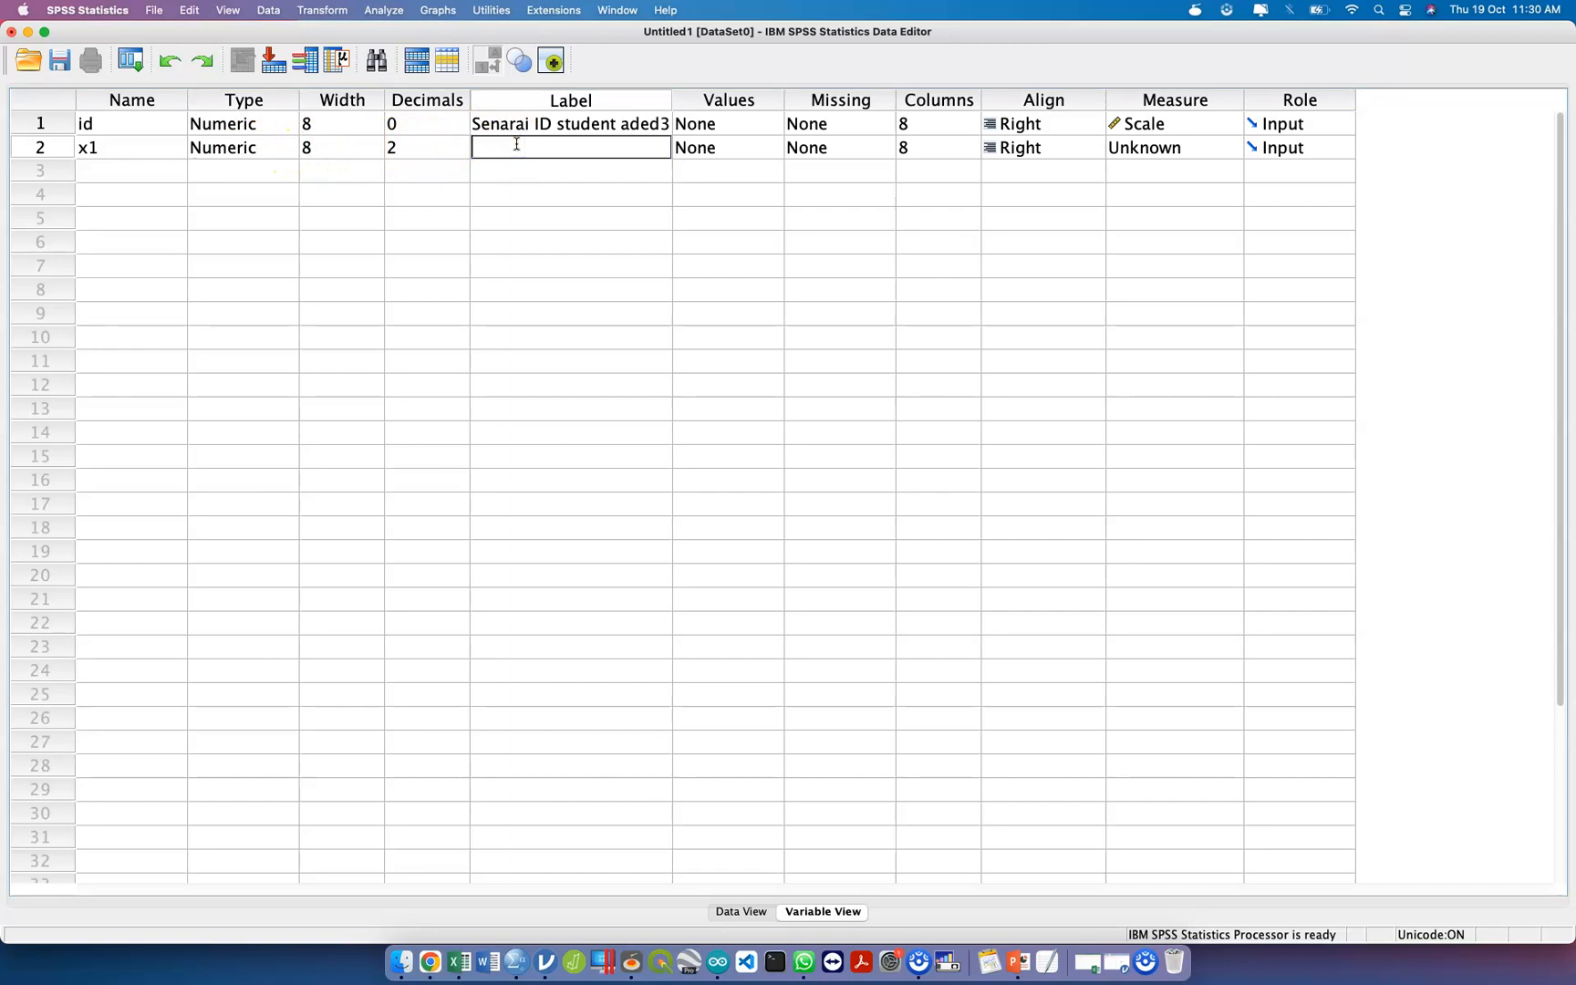
{"action": "type", "text": "Jantina/ Ge"}
{"action": "key", "text": "super+a"}
{"action": "type", "text": "Gender"}
{"action": "key", "text": "Tab"}
{"action": "left_click", "coordinate": [542, 146]}
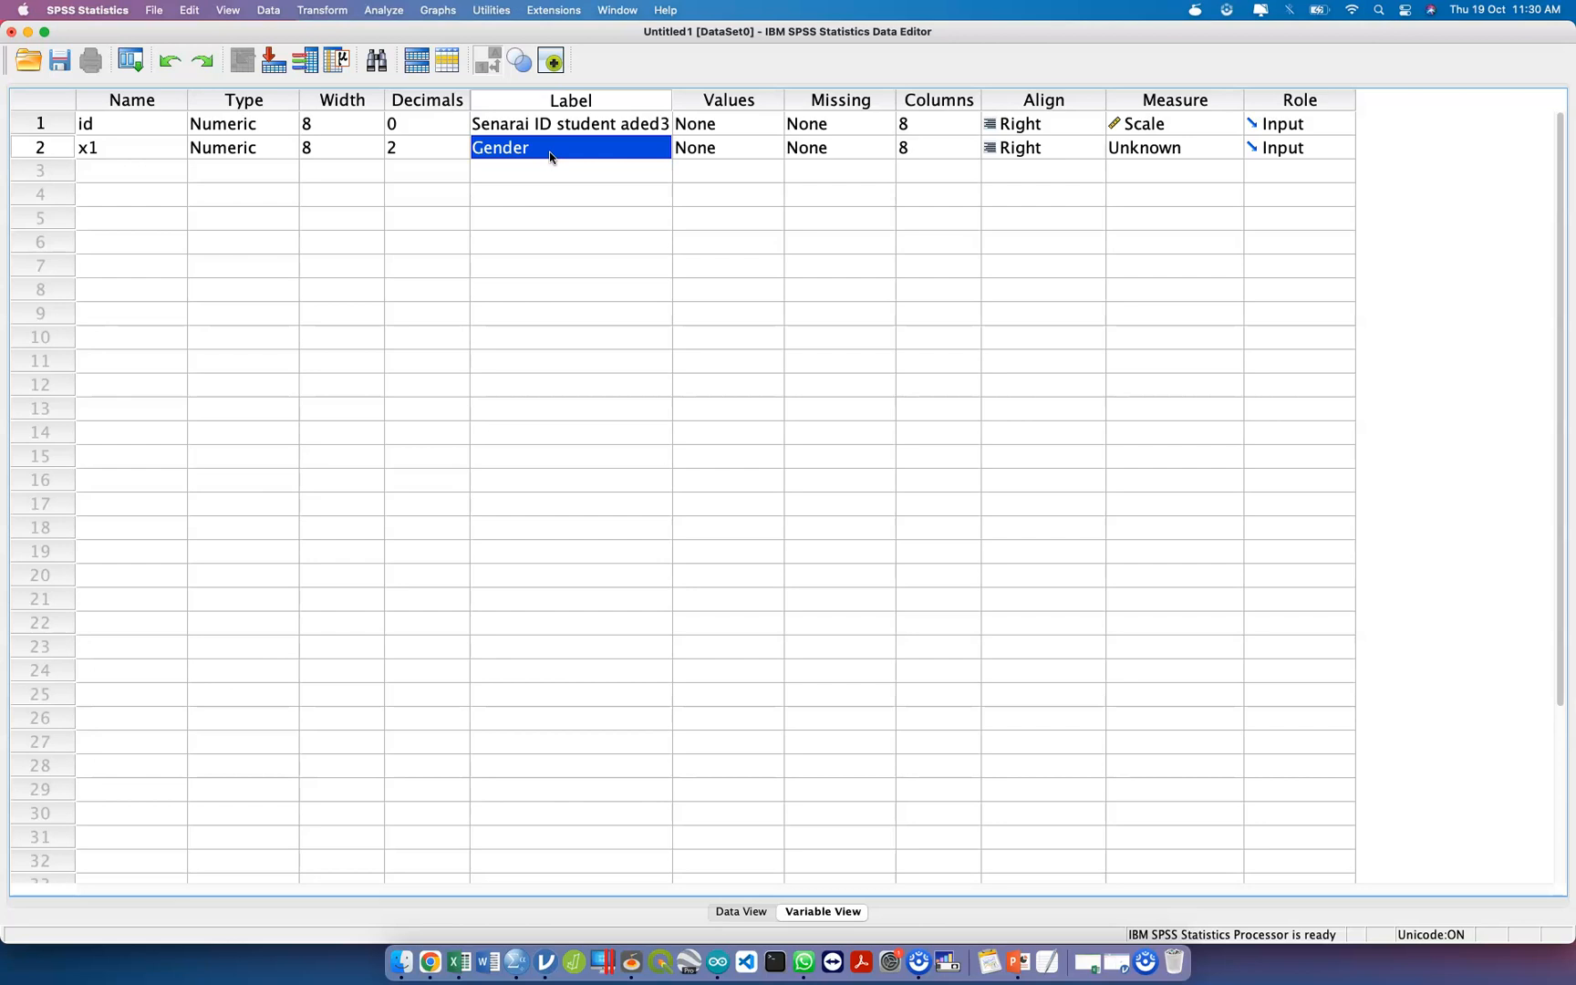
{"action": "left_click", "coordinate": [735, 152]}
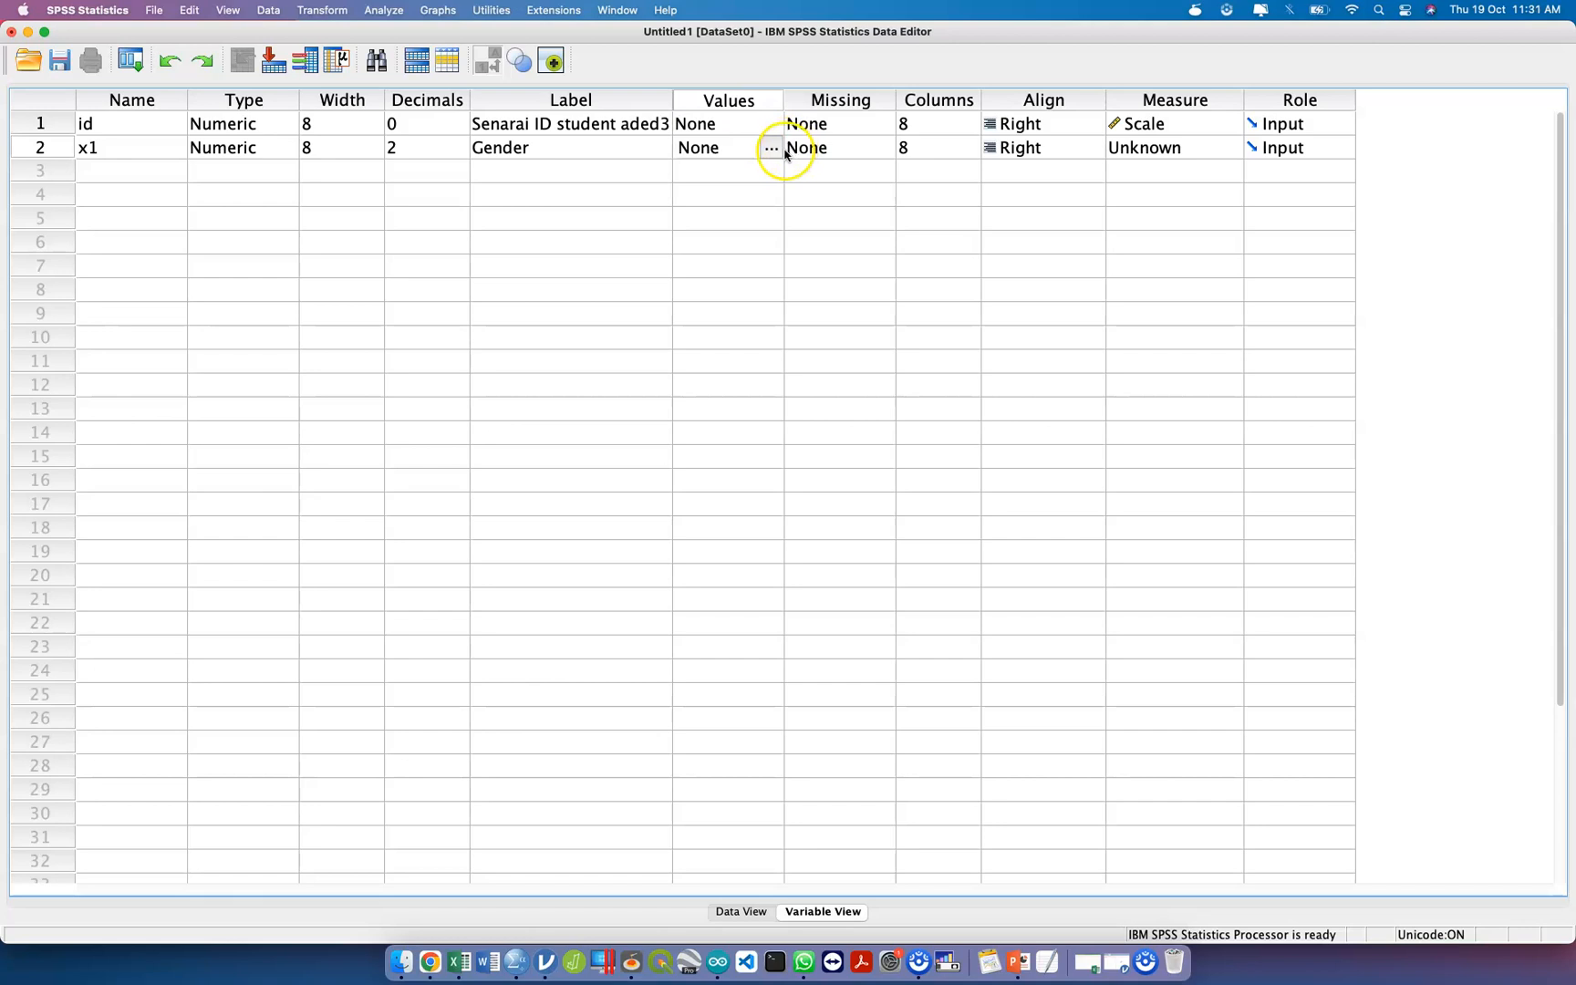
{"action": "left_click", "coordinate": [771, 148]}
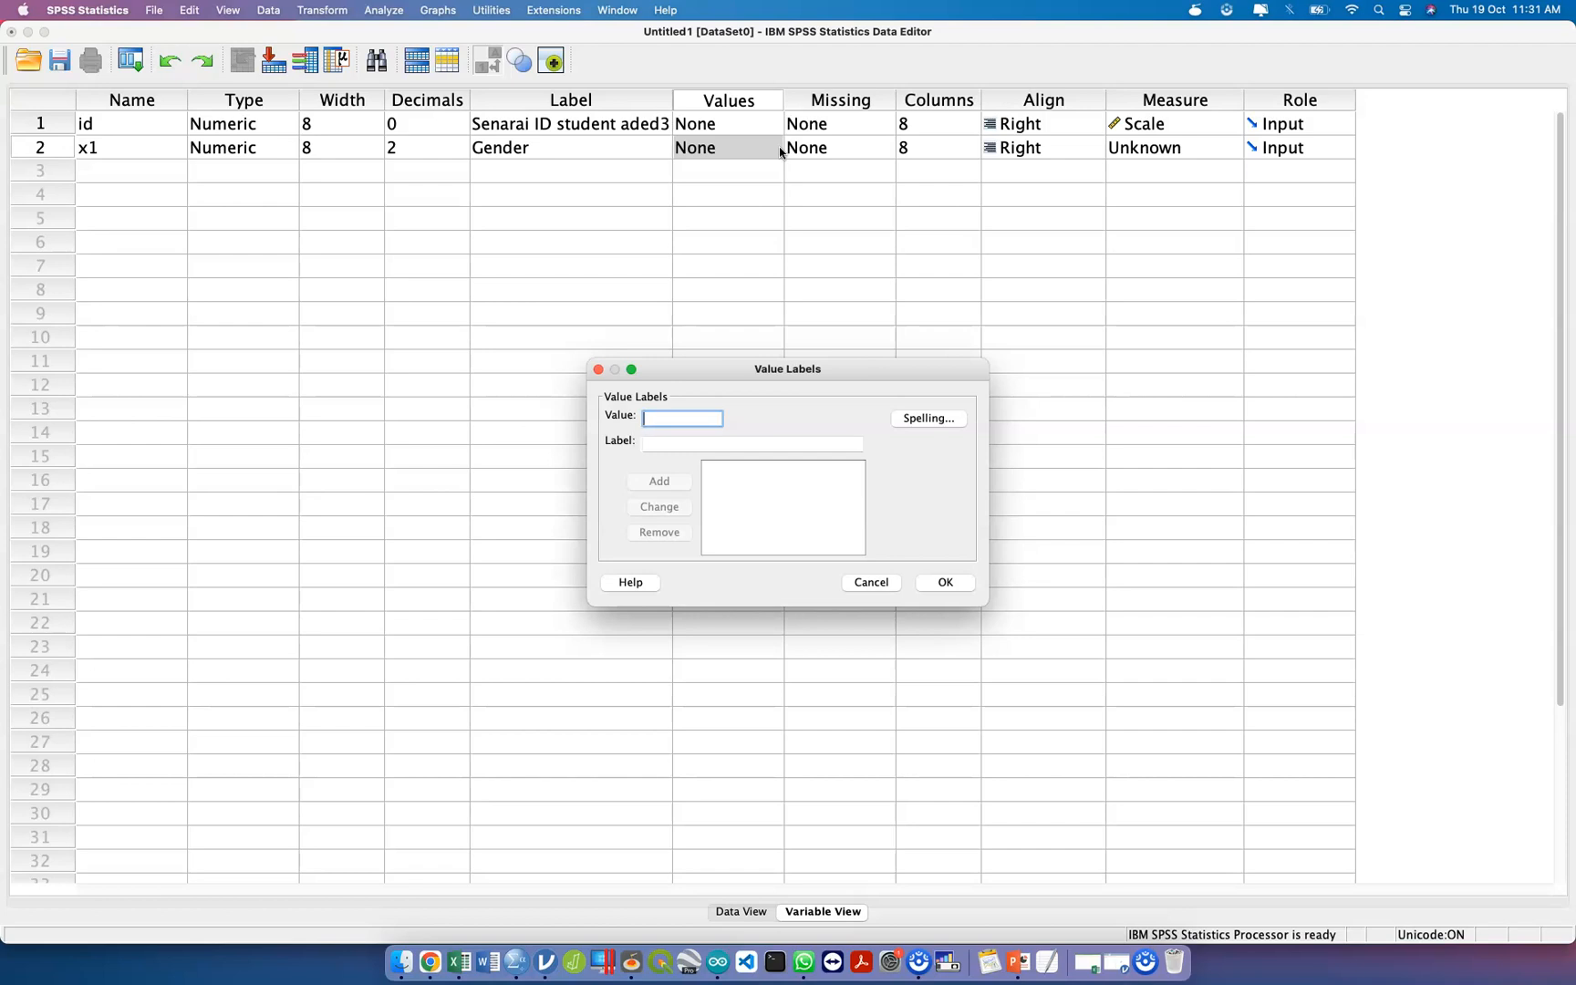
{"action": "type", "text": "1"}
{"action": "key", "text": "Tab"}
{"action": "type", "text": "Male"}
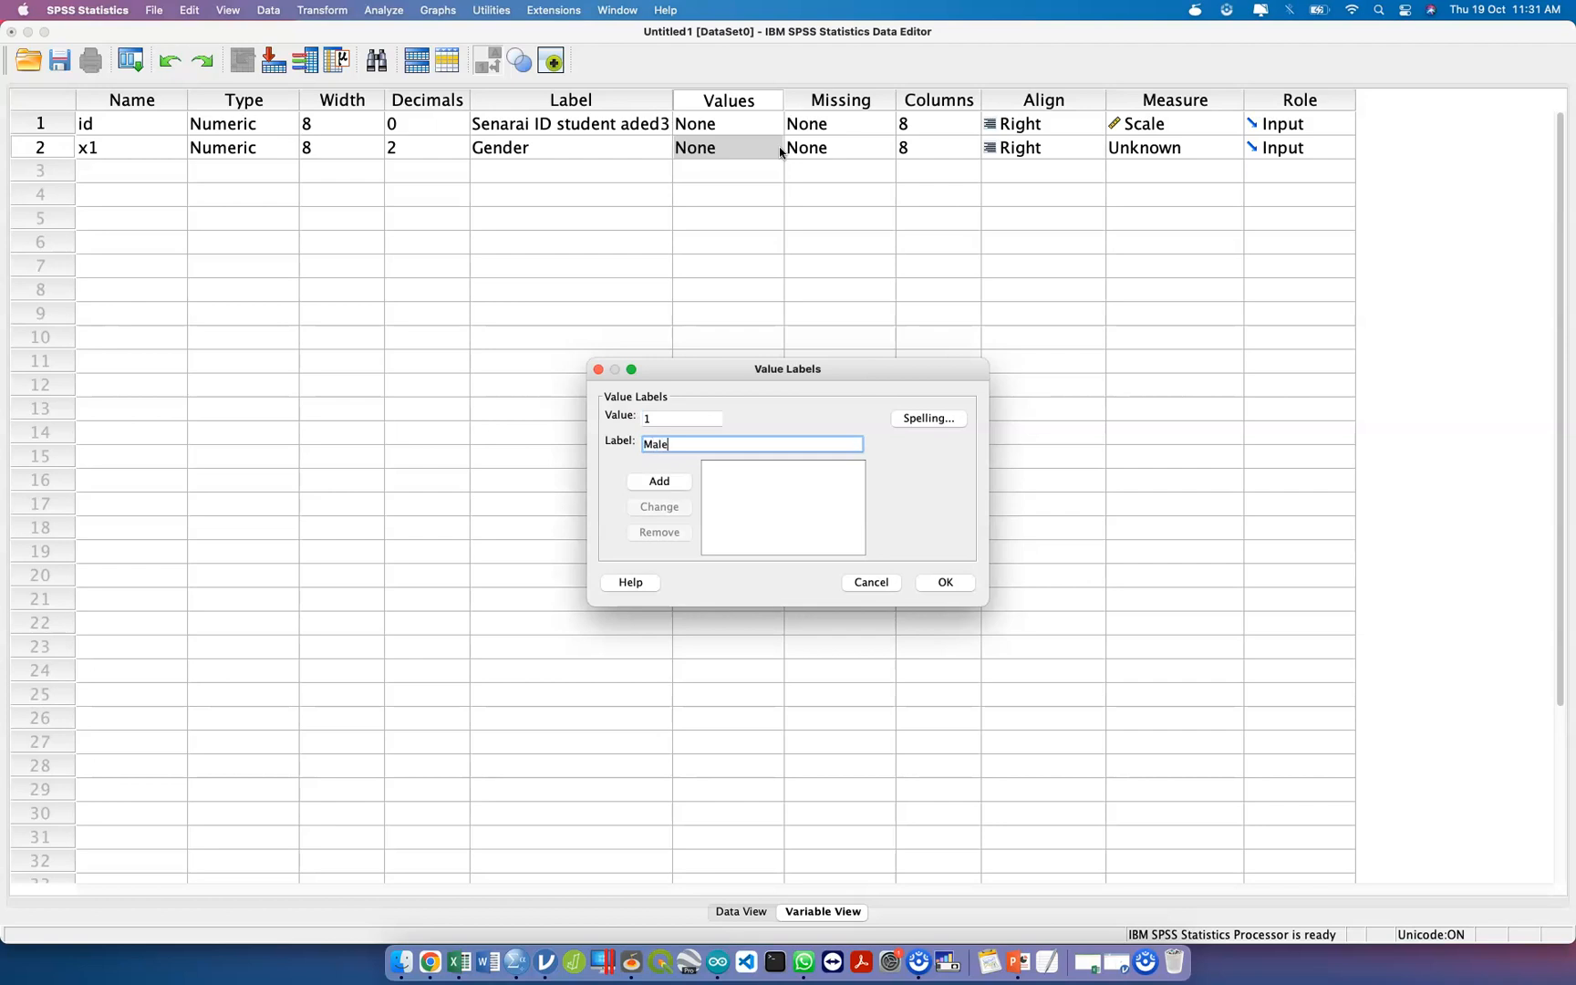
{"action": "key", "text": "Return"}
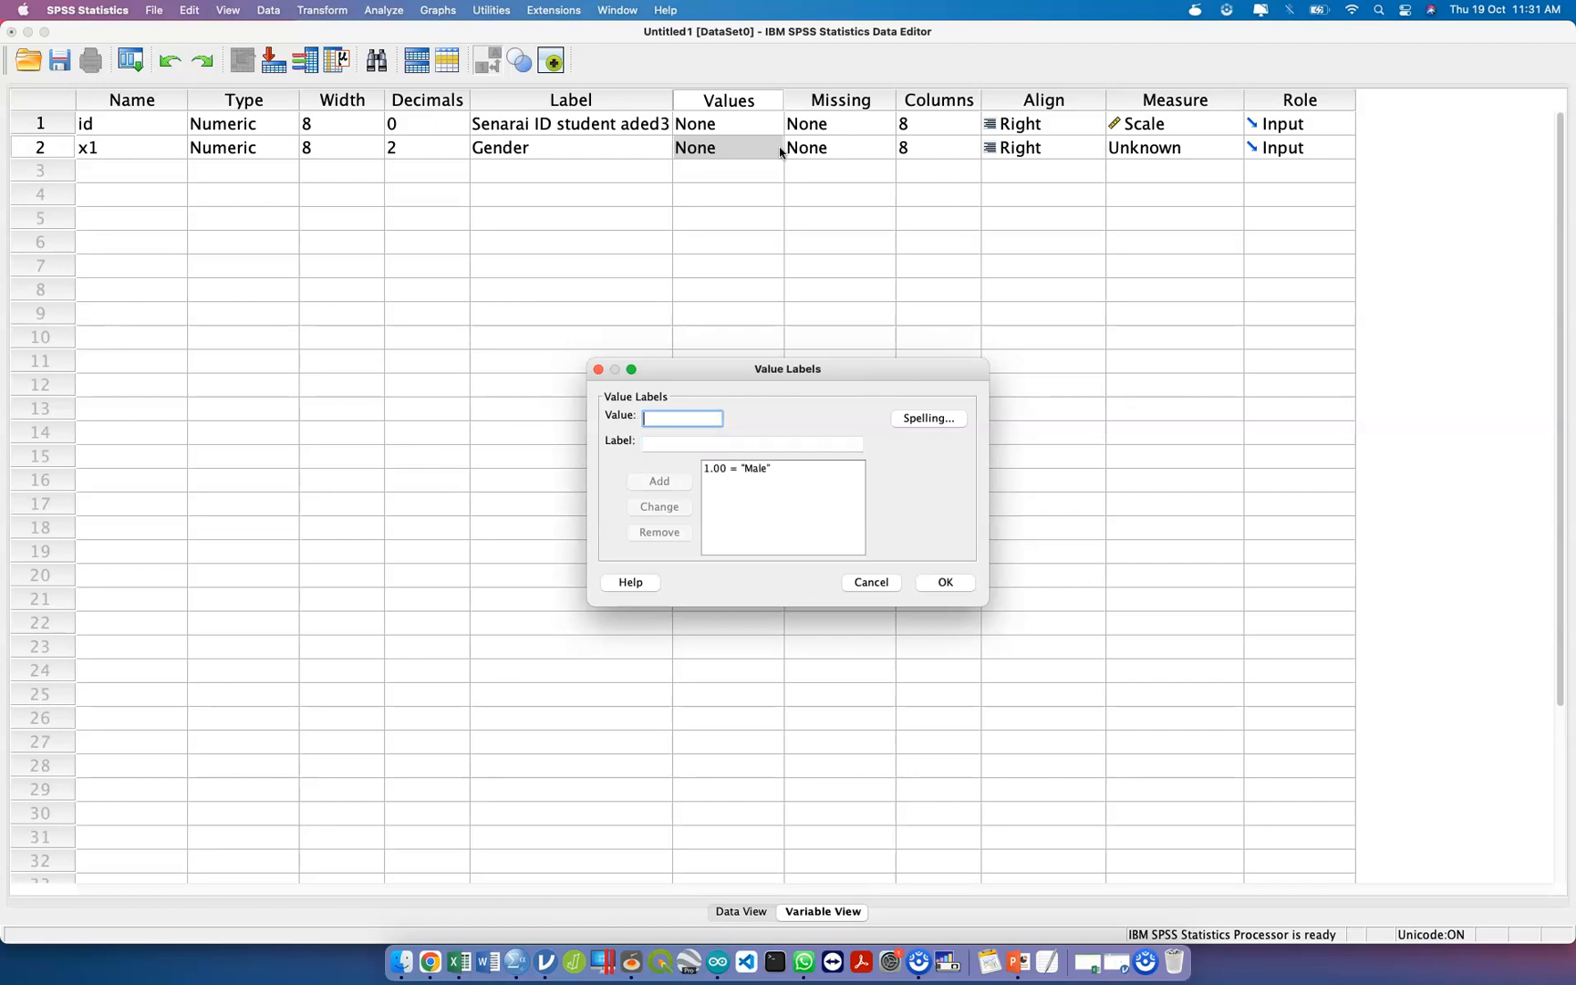
{"action": "type", "text": "2"}
{"action": "key", "text": "Tab"}
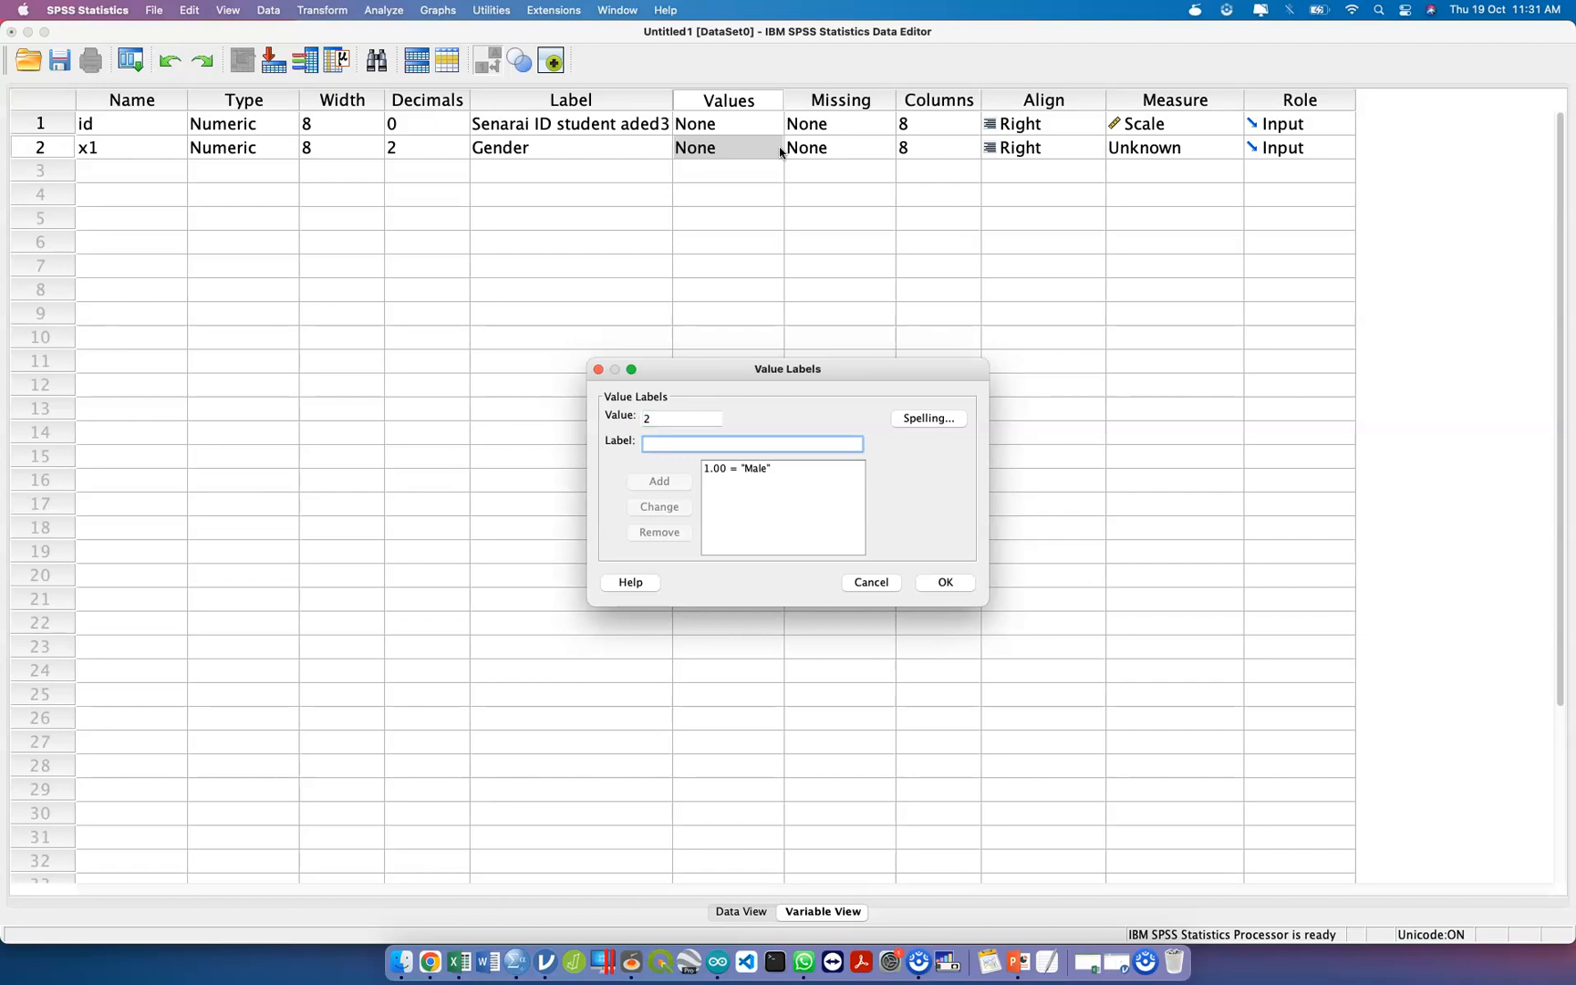
{"action": "type", "text": "Female"}
{"action": "key", "text": "Tab"}
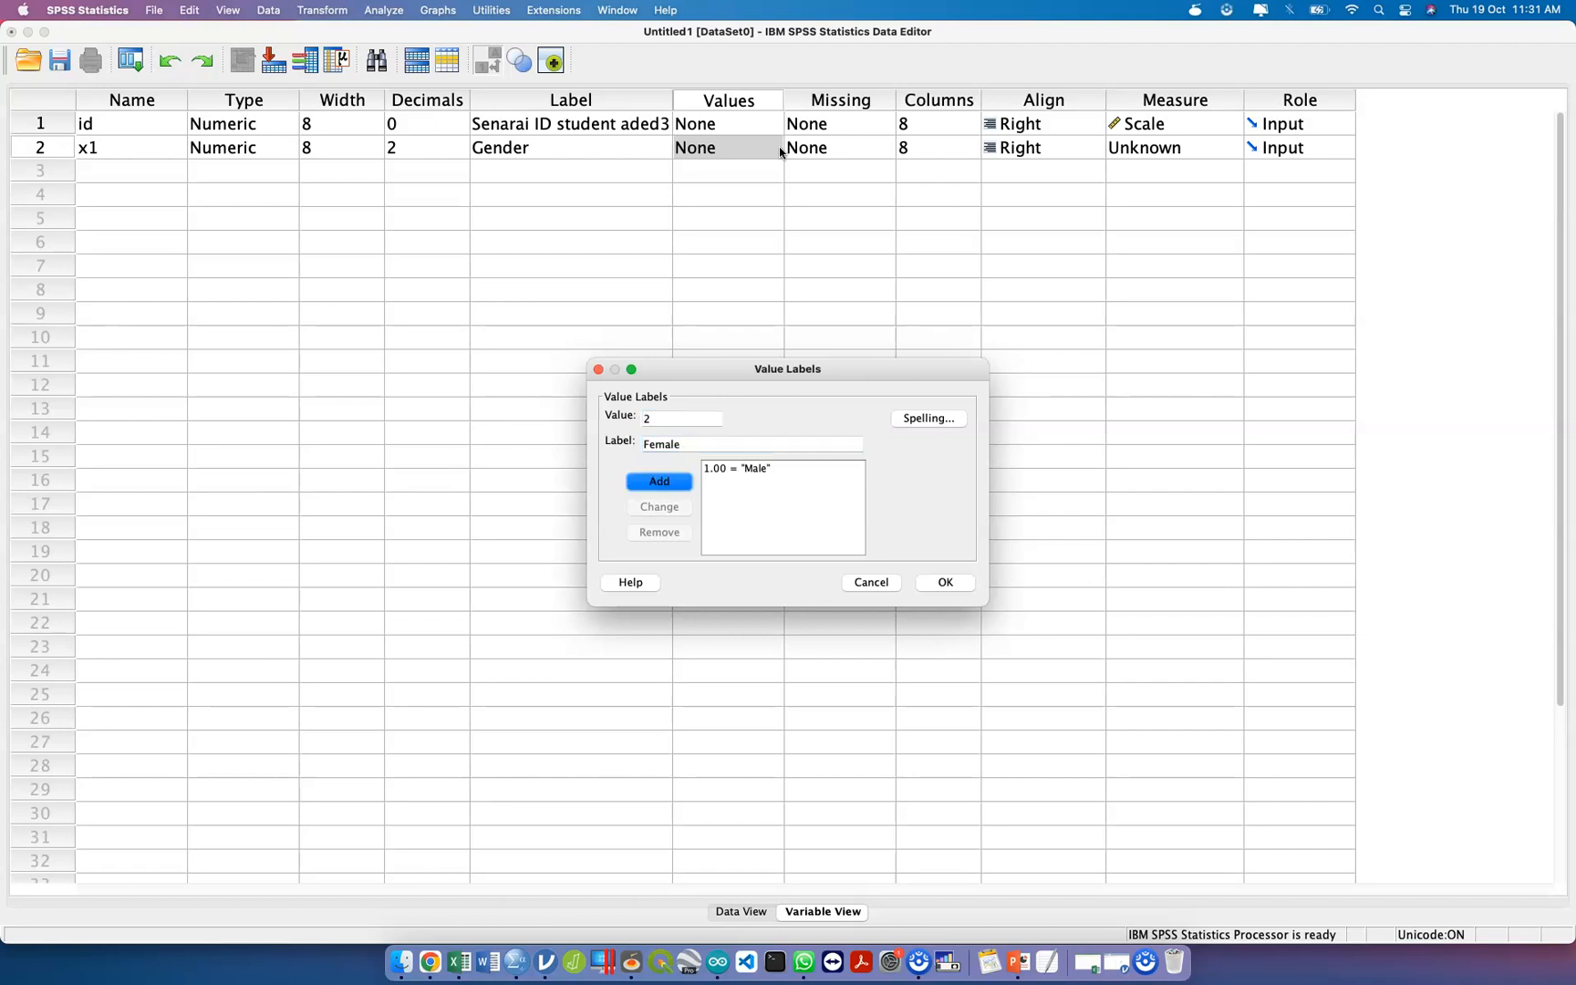
{"action": "key", "text": "Return"}
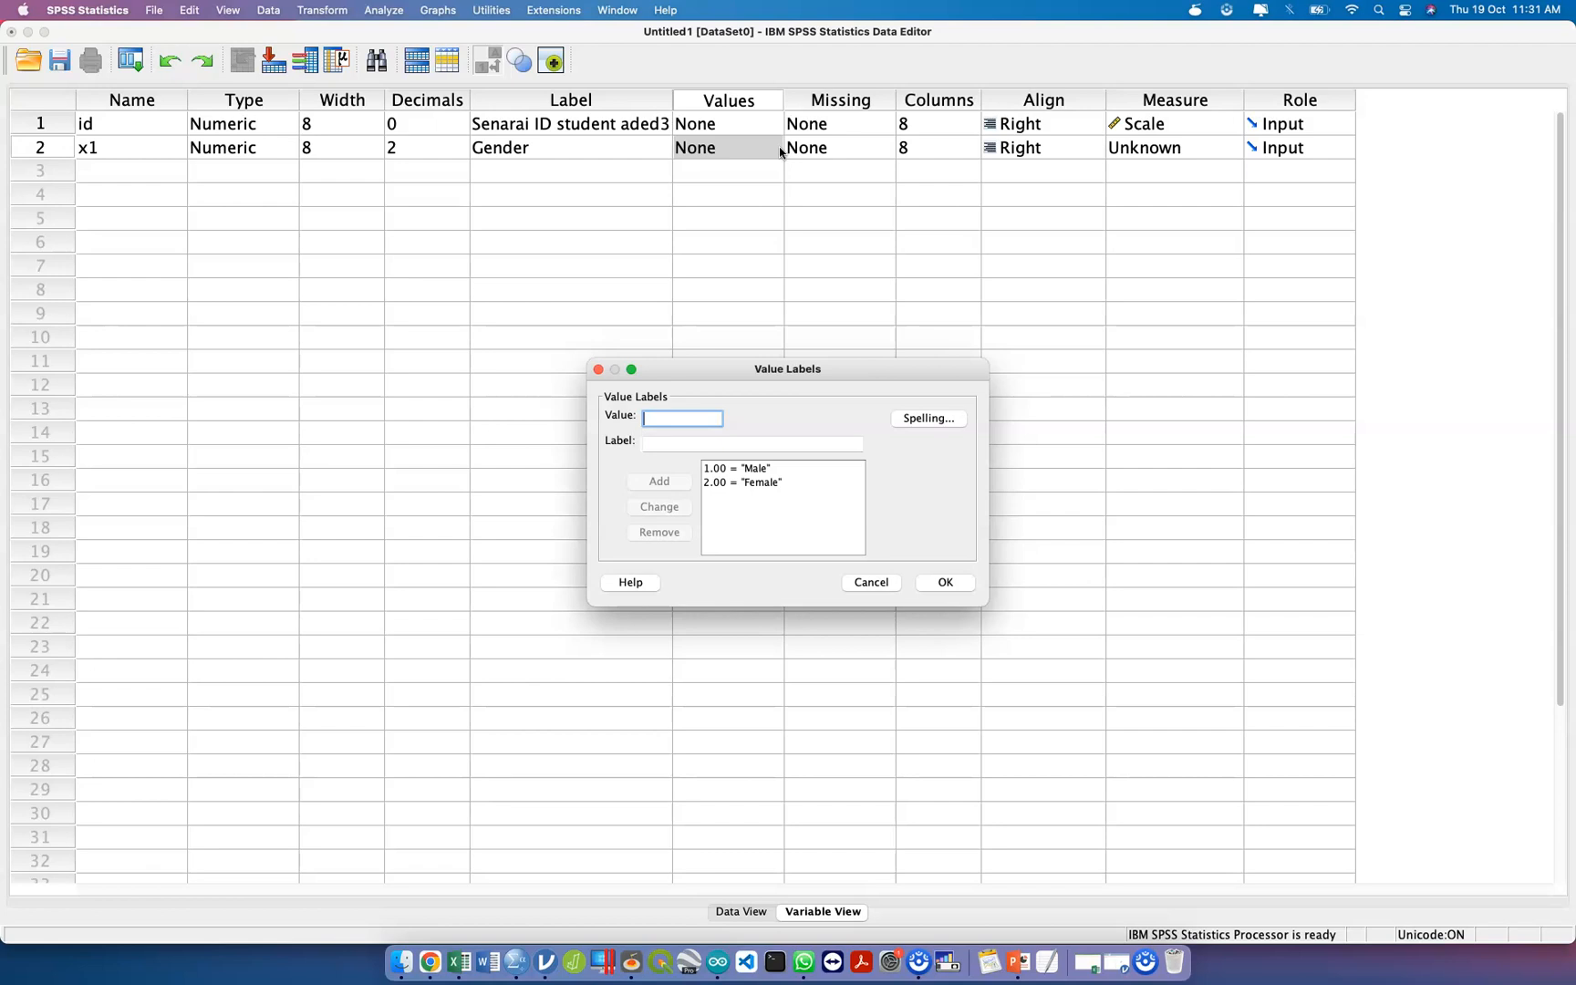
{"action": "left_click", "coordinate": [747, 468]}
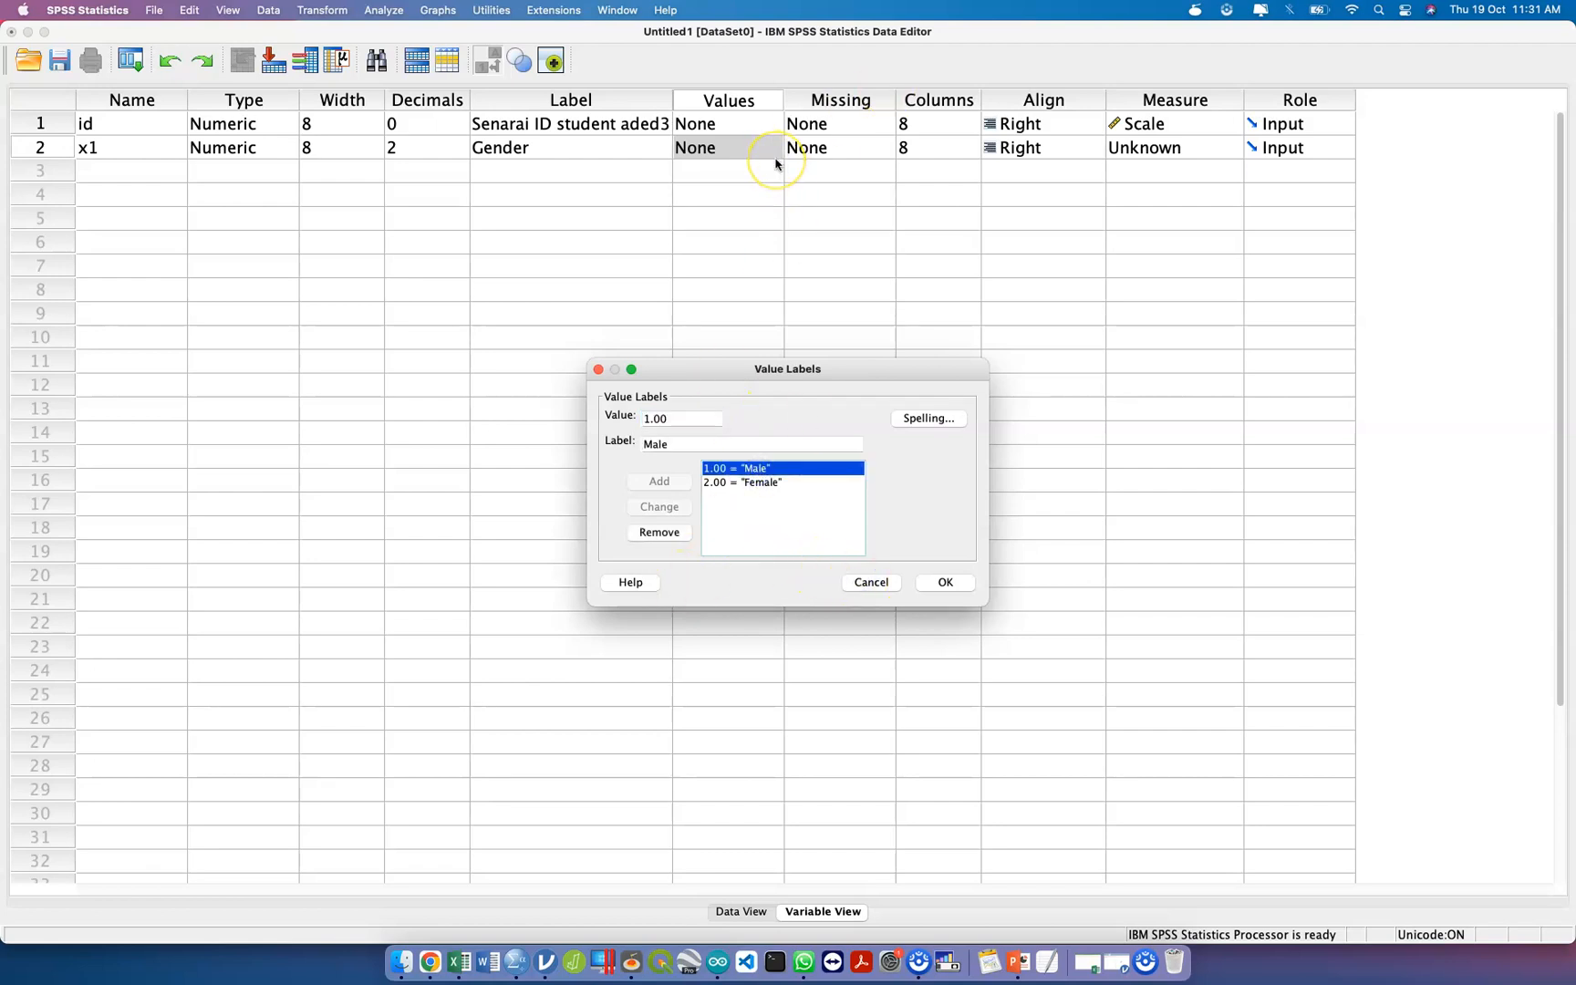
{"action": "key", "text": "Escape"}
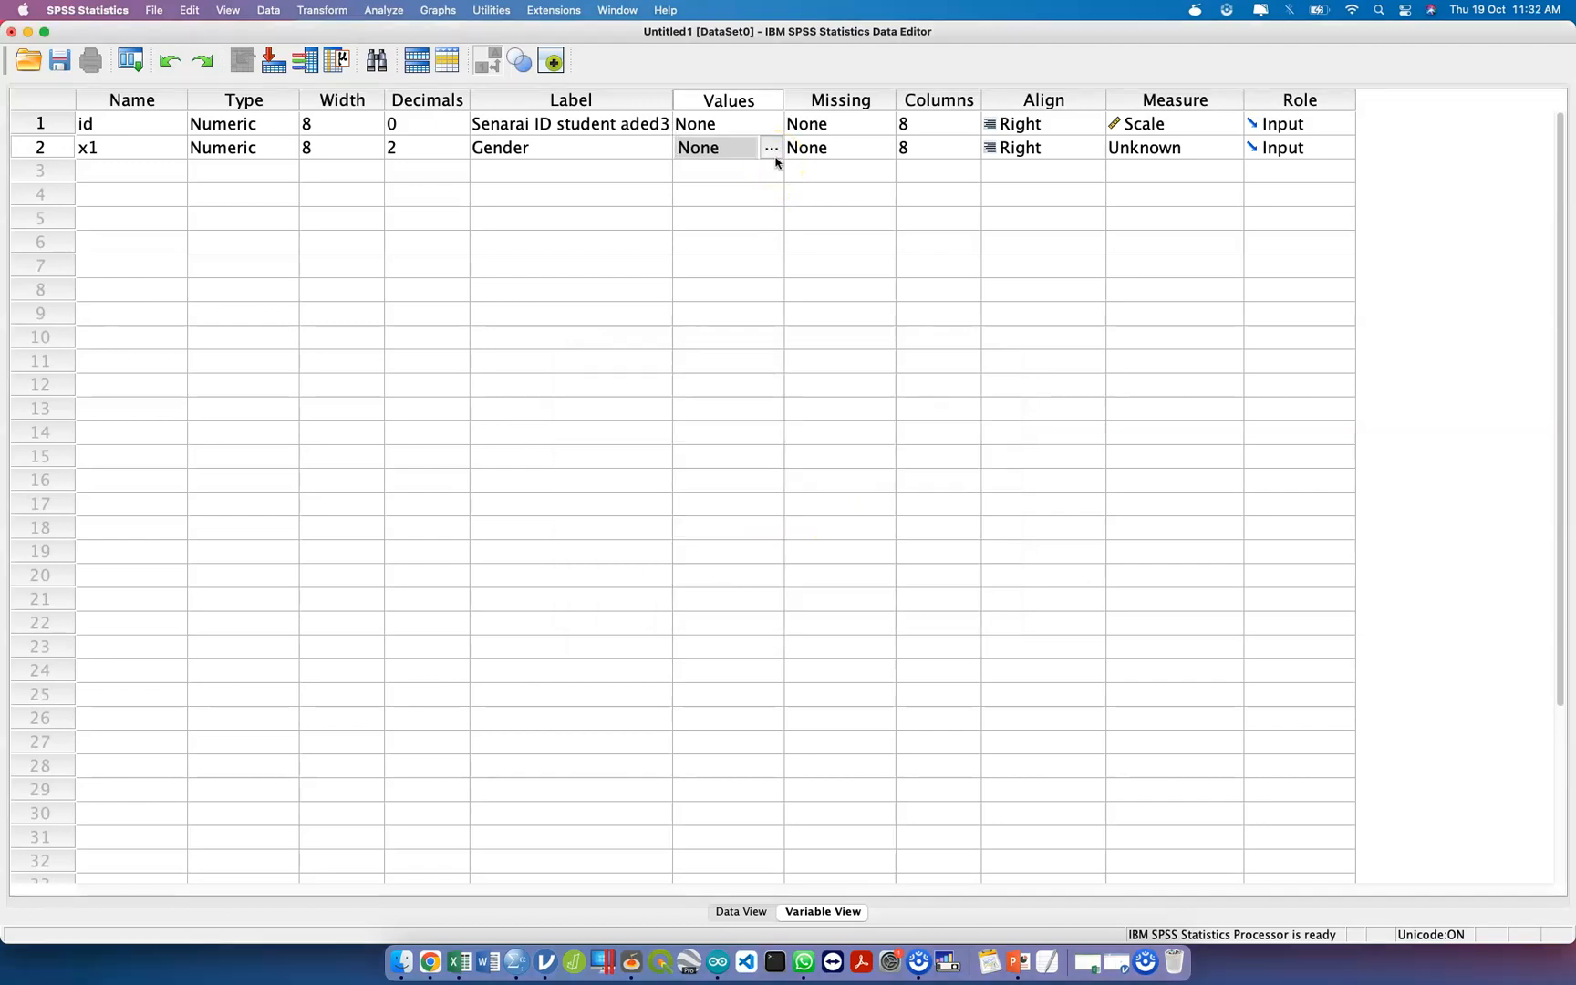
Add the value label 1 = "Male" for the x1 variable.
{"action": "left_click", "coordinate": [771, 150]}
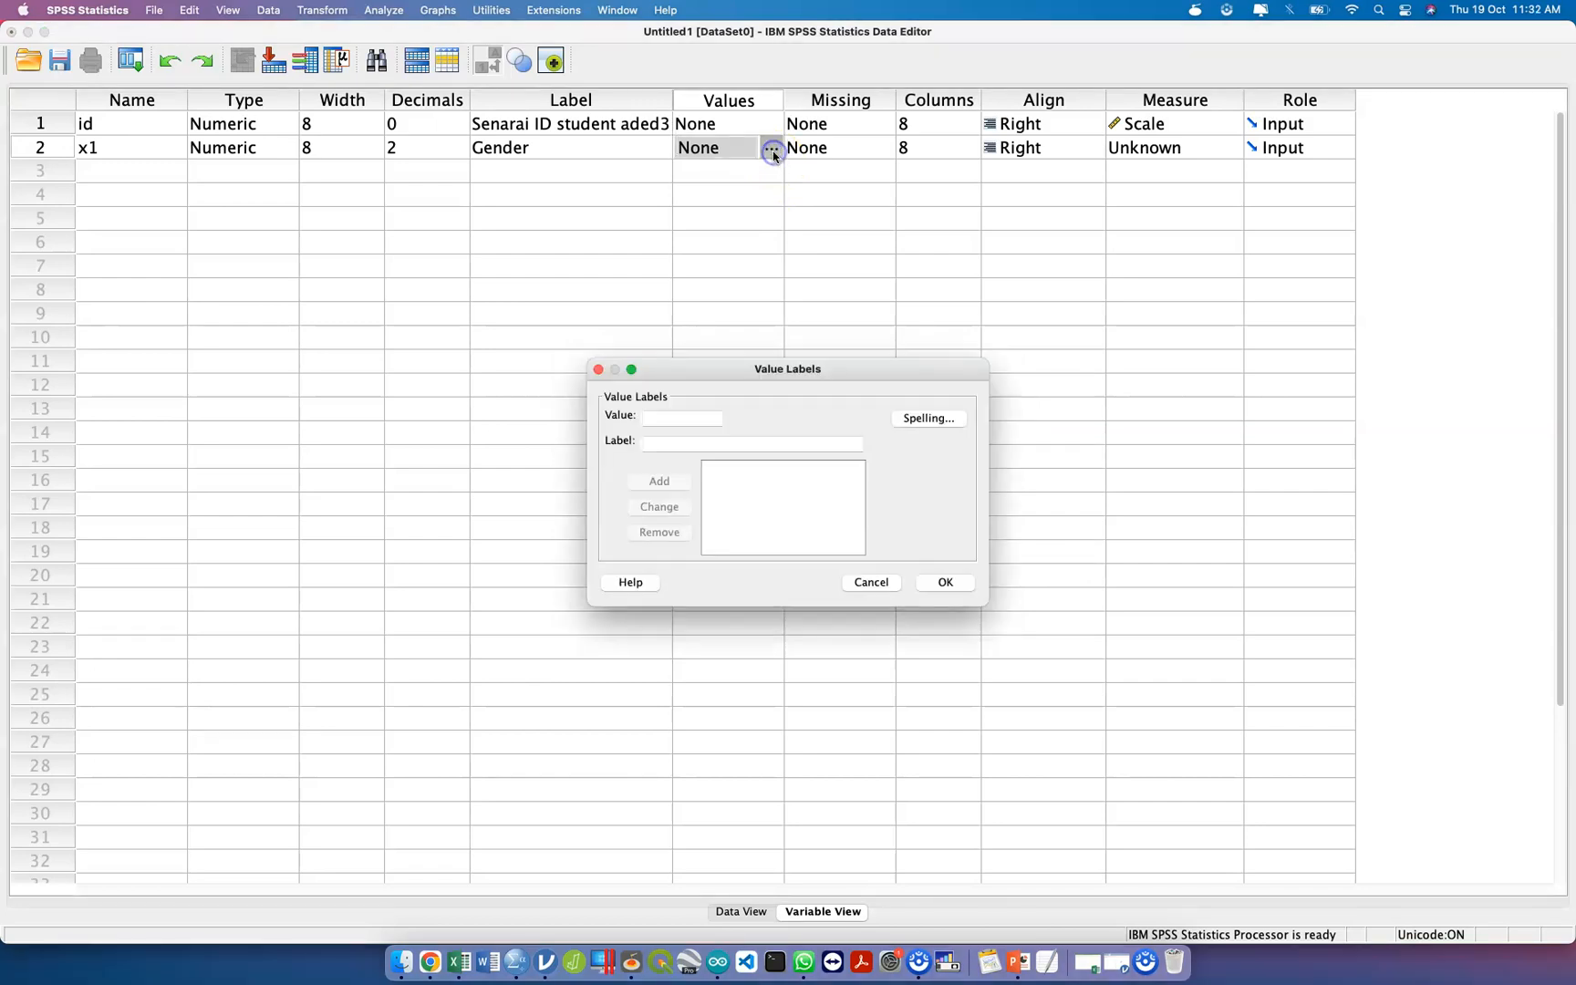
{"action": "type", "text": "1"}
{"action": "key", "text": "Tab"}
{"action": "type", "text": "Male"}
{"action": "key", "text": "Return"}
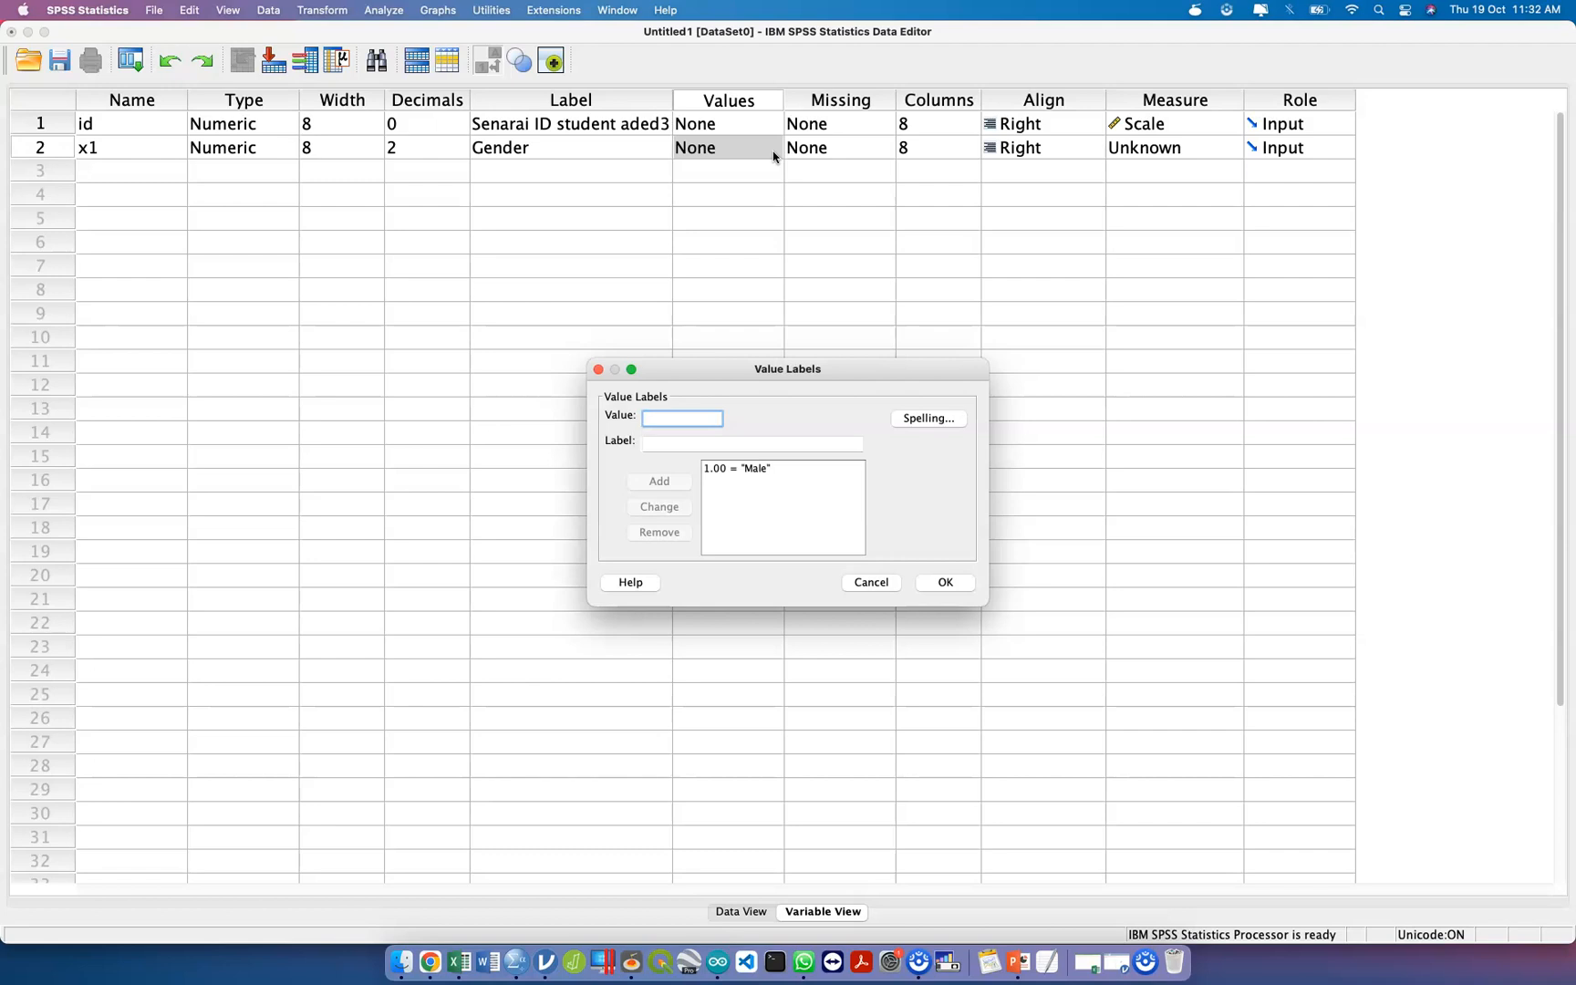
Add the value label 2 = "Female" for the x1 variable and set its measurement level to Nominal.
{"action": "type", "text": "2"}
{"action": "key", "text": "Tab"}
{"action": "type", "text": "De"}
{"action": "key", "text": "BackSpace"}
{"action": "key", "text": "BackSpace"}
{"action": "type", "text": "Female"}
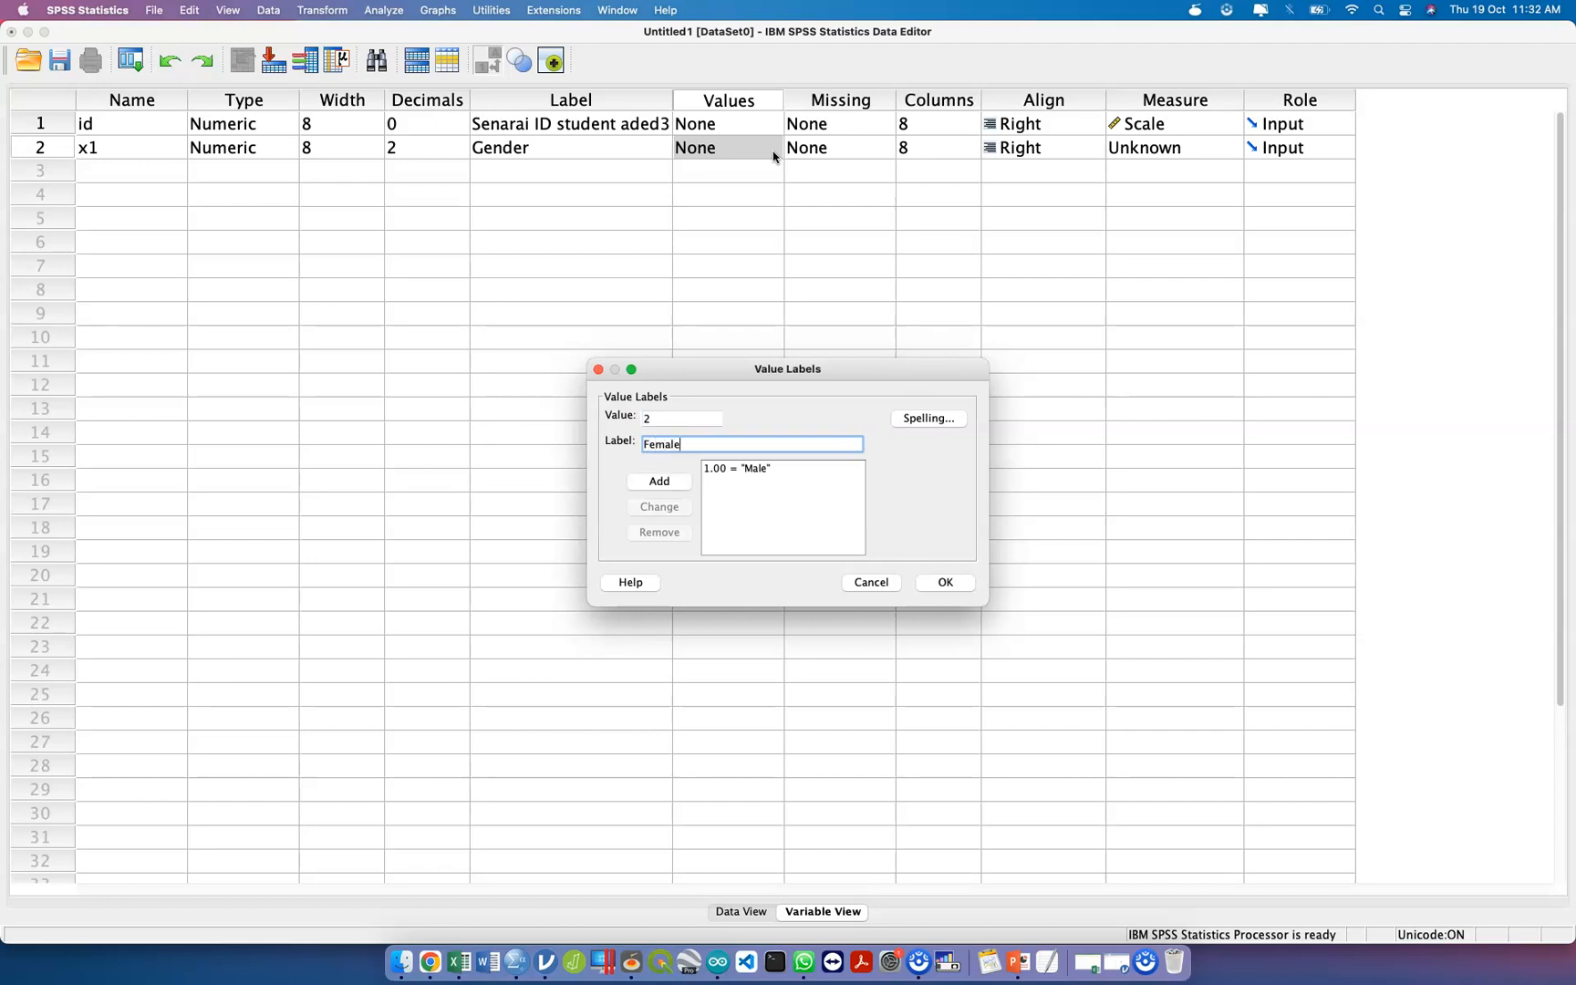
{"action": "key", "text": "Tab"}
{"action": "key", "text": "space"}
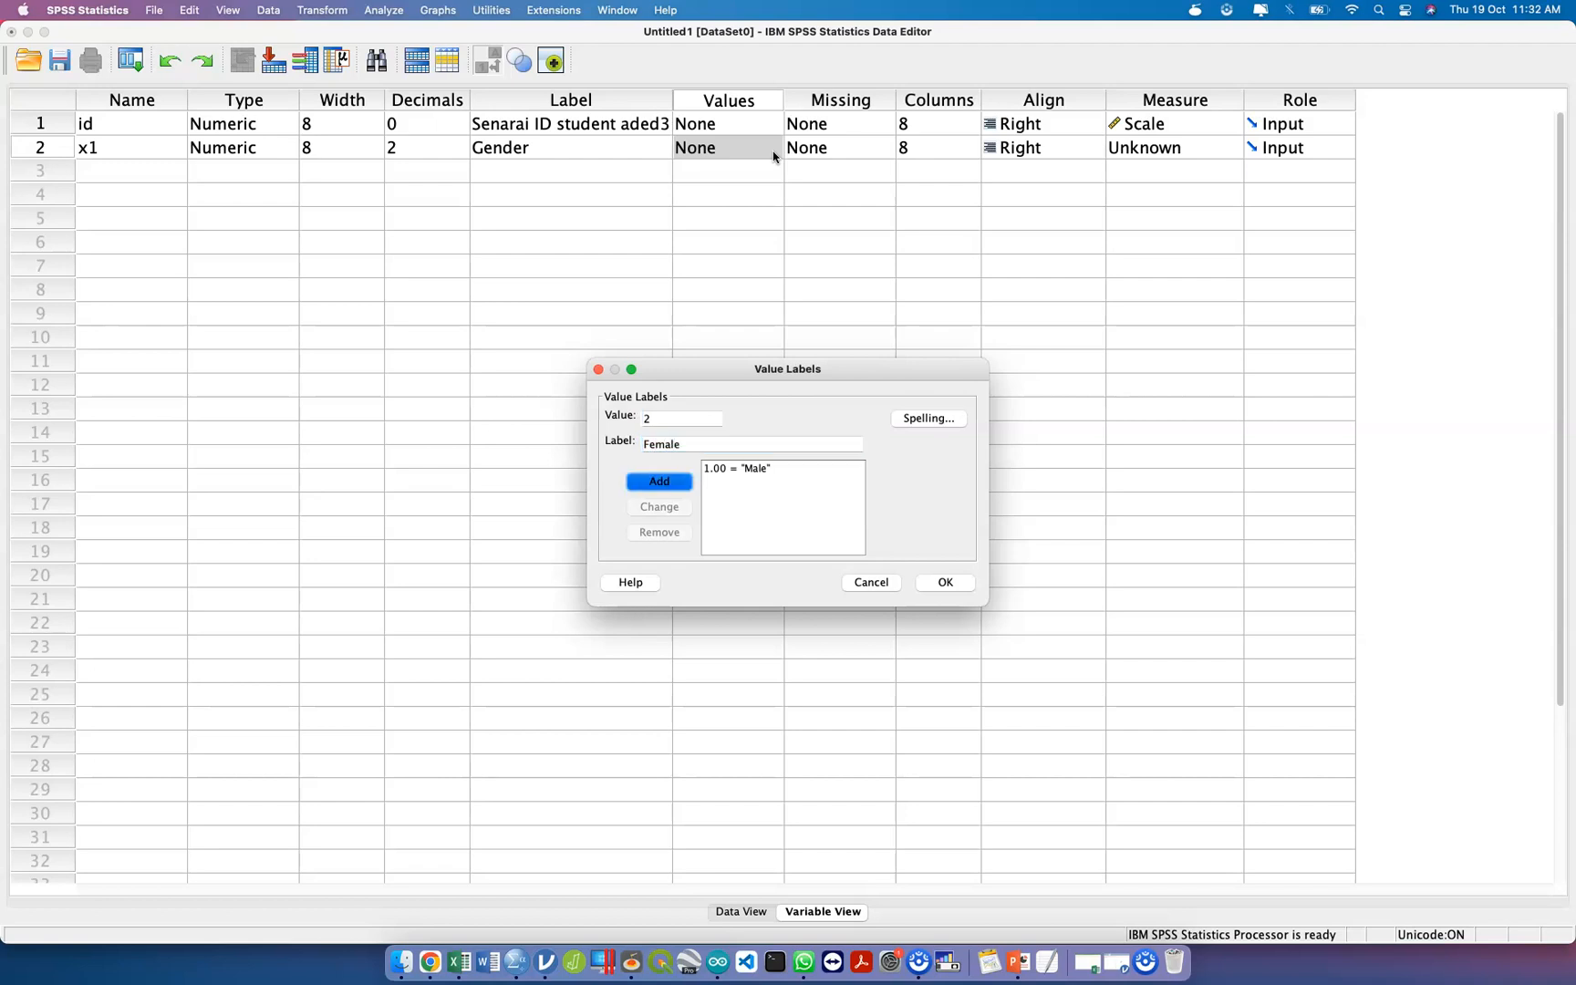
{"action": "left_click", "coordinate": [947, 582]}
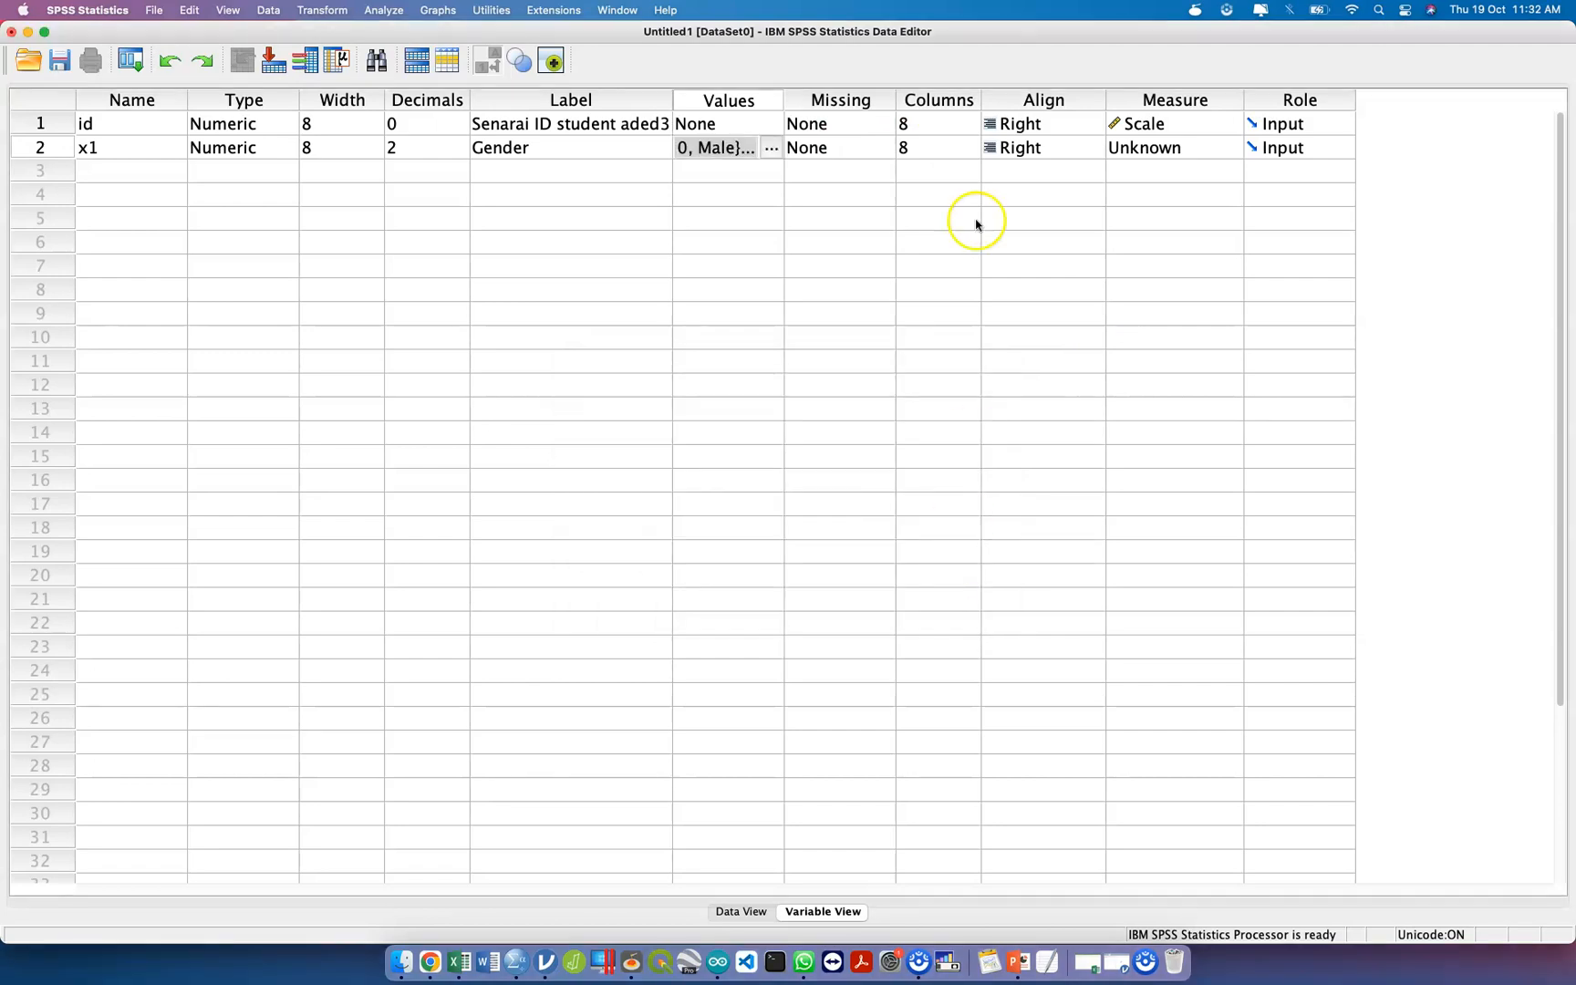
{"action": "left_click", "coordinate": [1159, 148]}
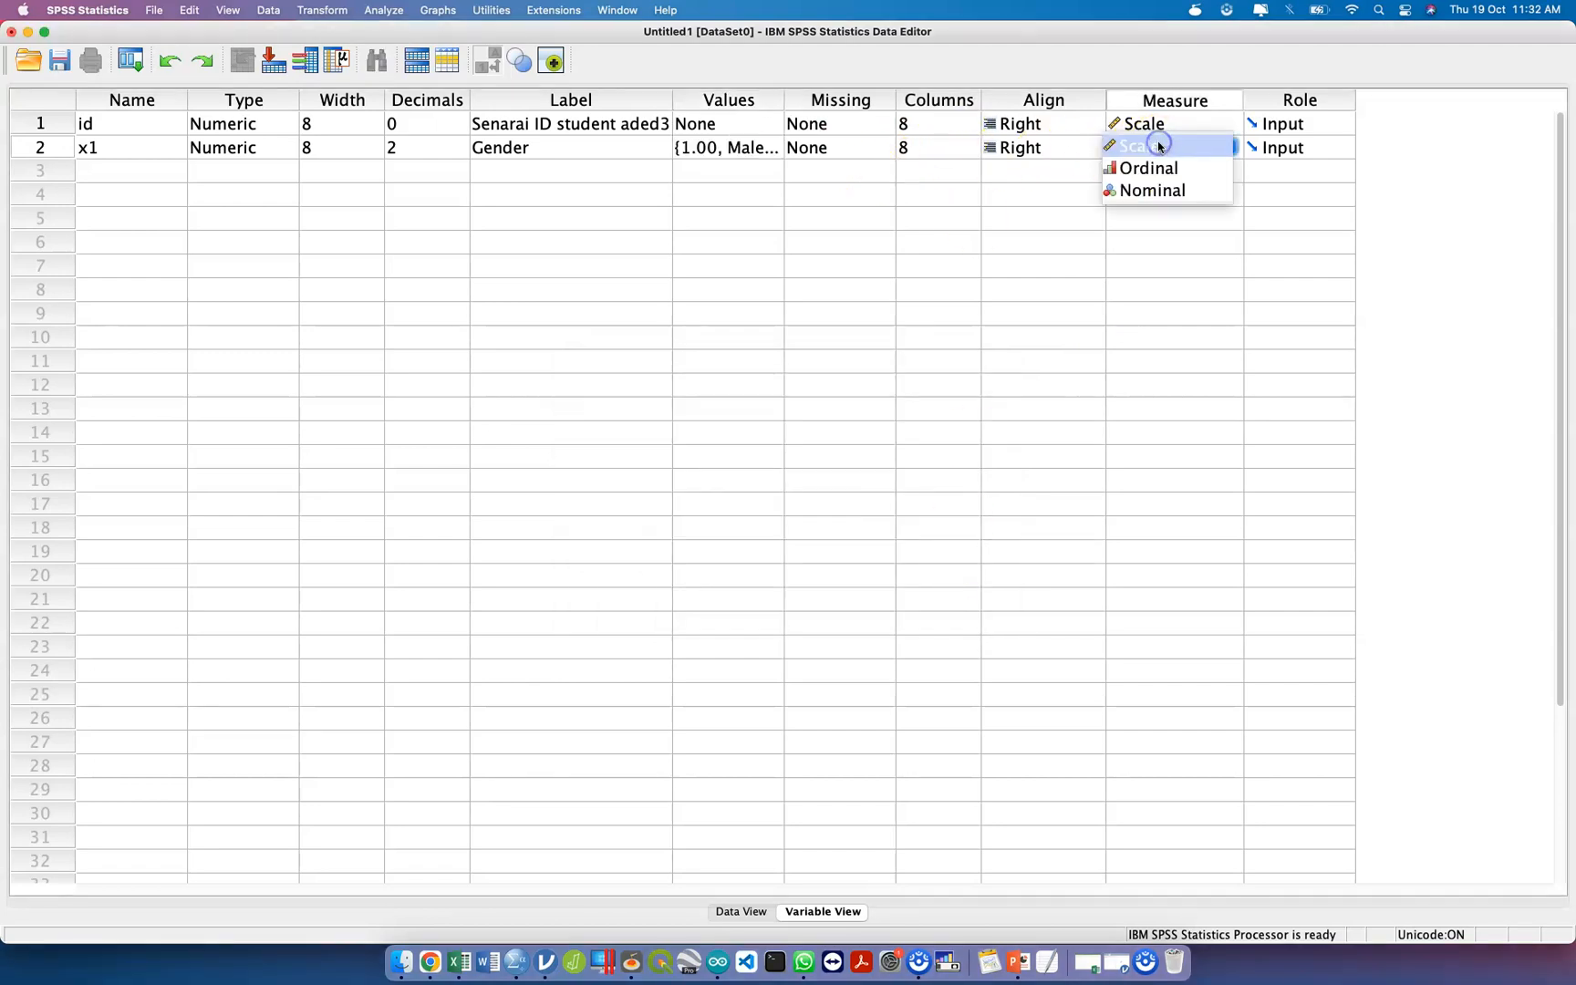
{"action": "left_click", "coordinate": [1169, 189]}
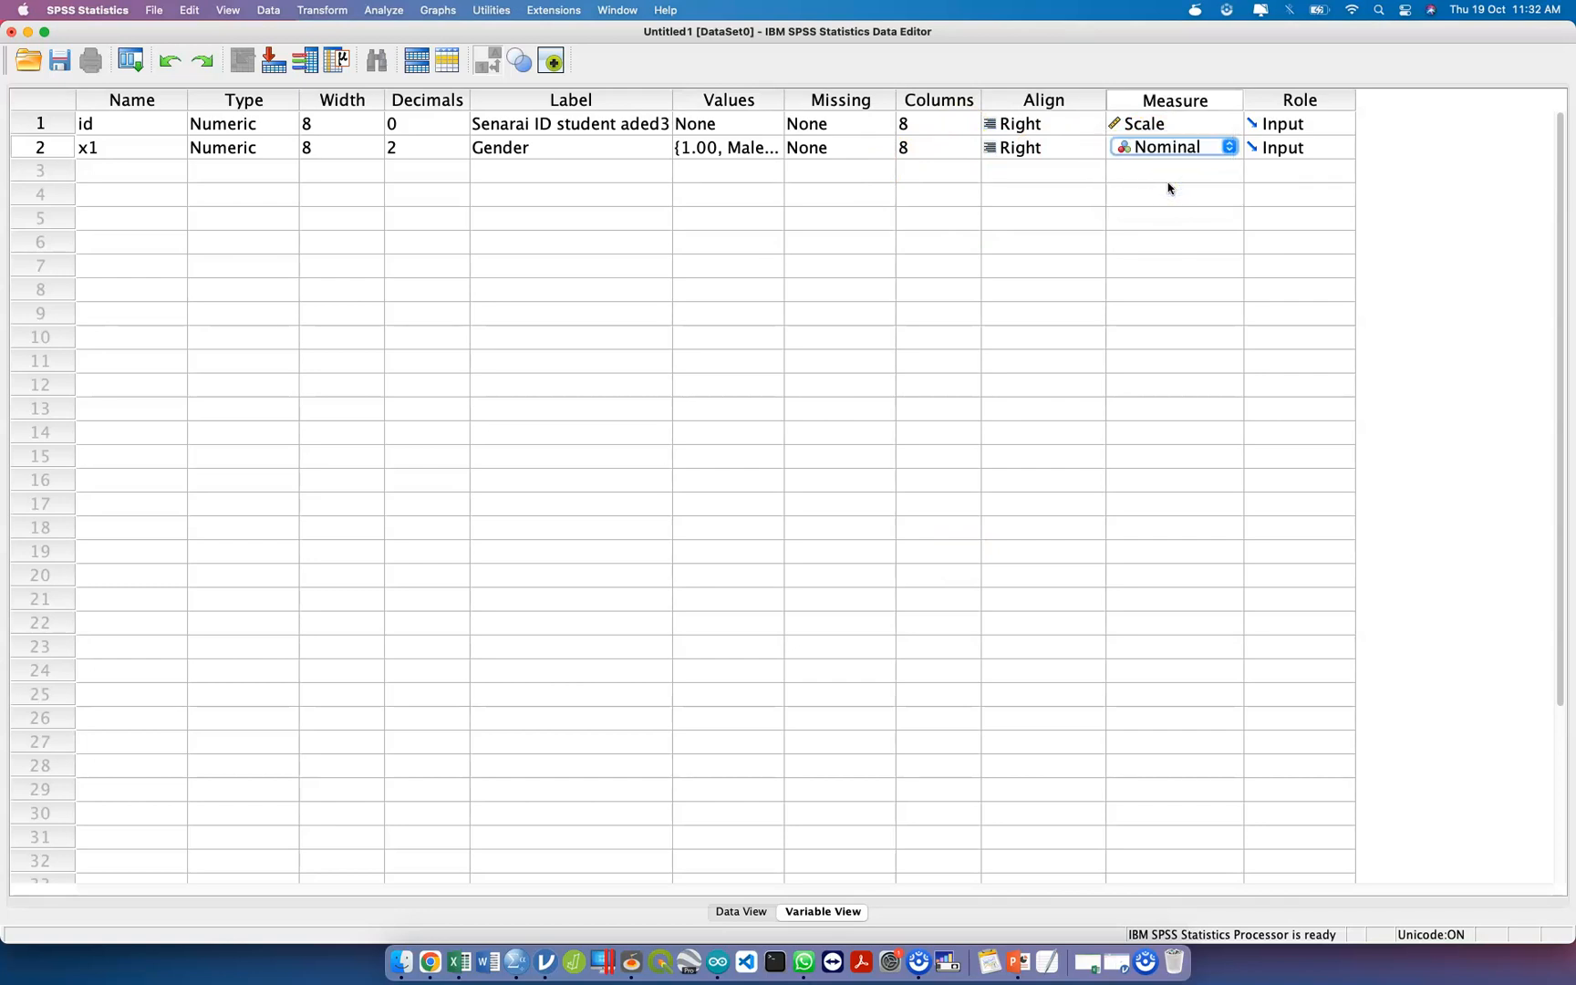
Add a third variable named x2 in row 3 with the label "Course".
{"action": "left_click", "coordinate": [150, 181]}
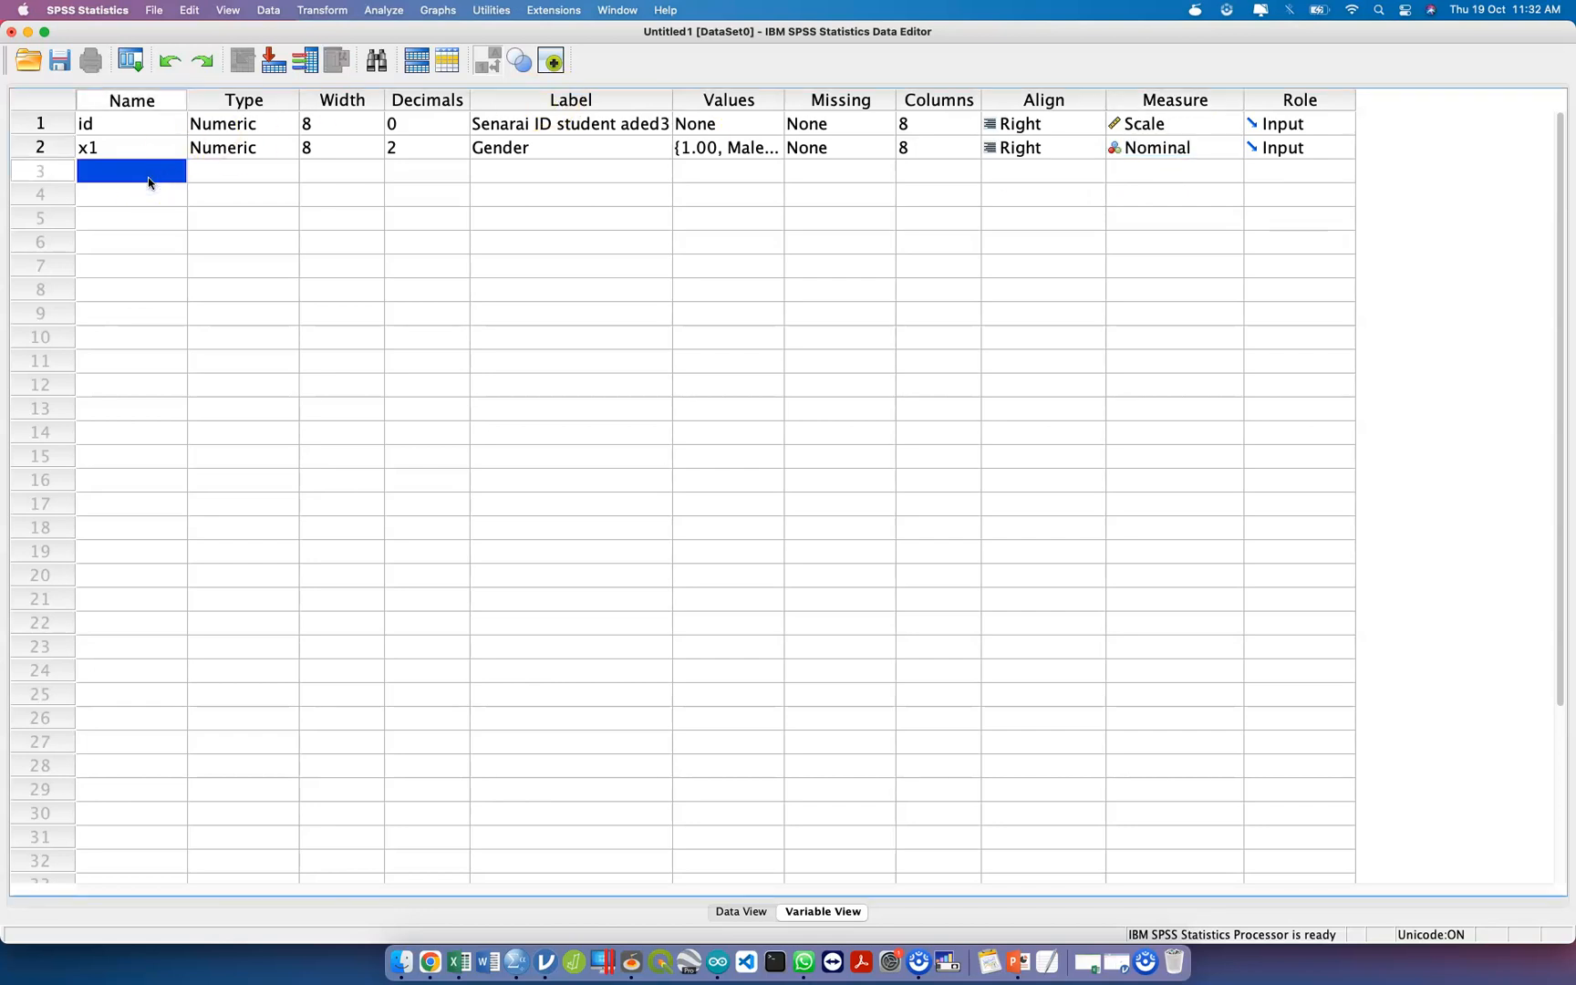
{"action": "type", "text": "x2"}
{"action": "left_click", "coordinate": [504, 171]}
{"action": "left_click", "coordinate": [503, 172]}
{"action": "type", "text": "Kursus"}
{"action": "double_click", "coordinate": [504, 171]}
{"action": "type", "text": "Course"}
{"action": "key", "text": "Tab"}
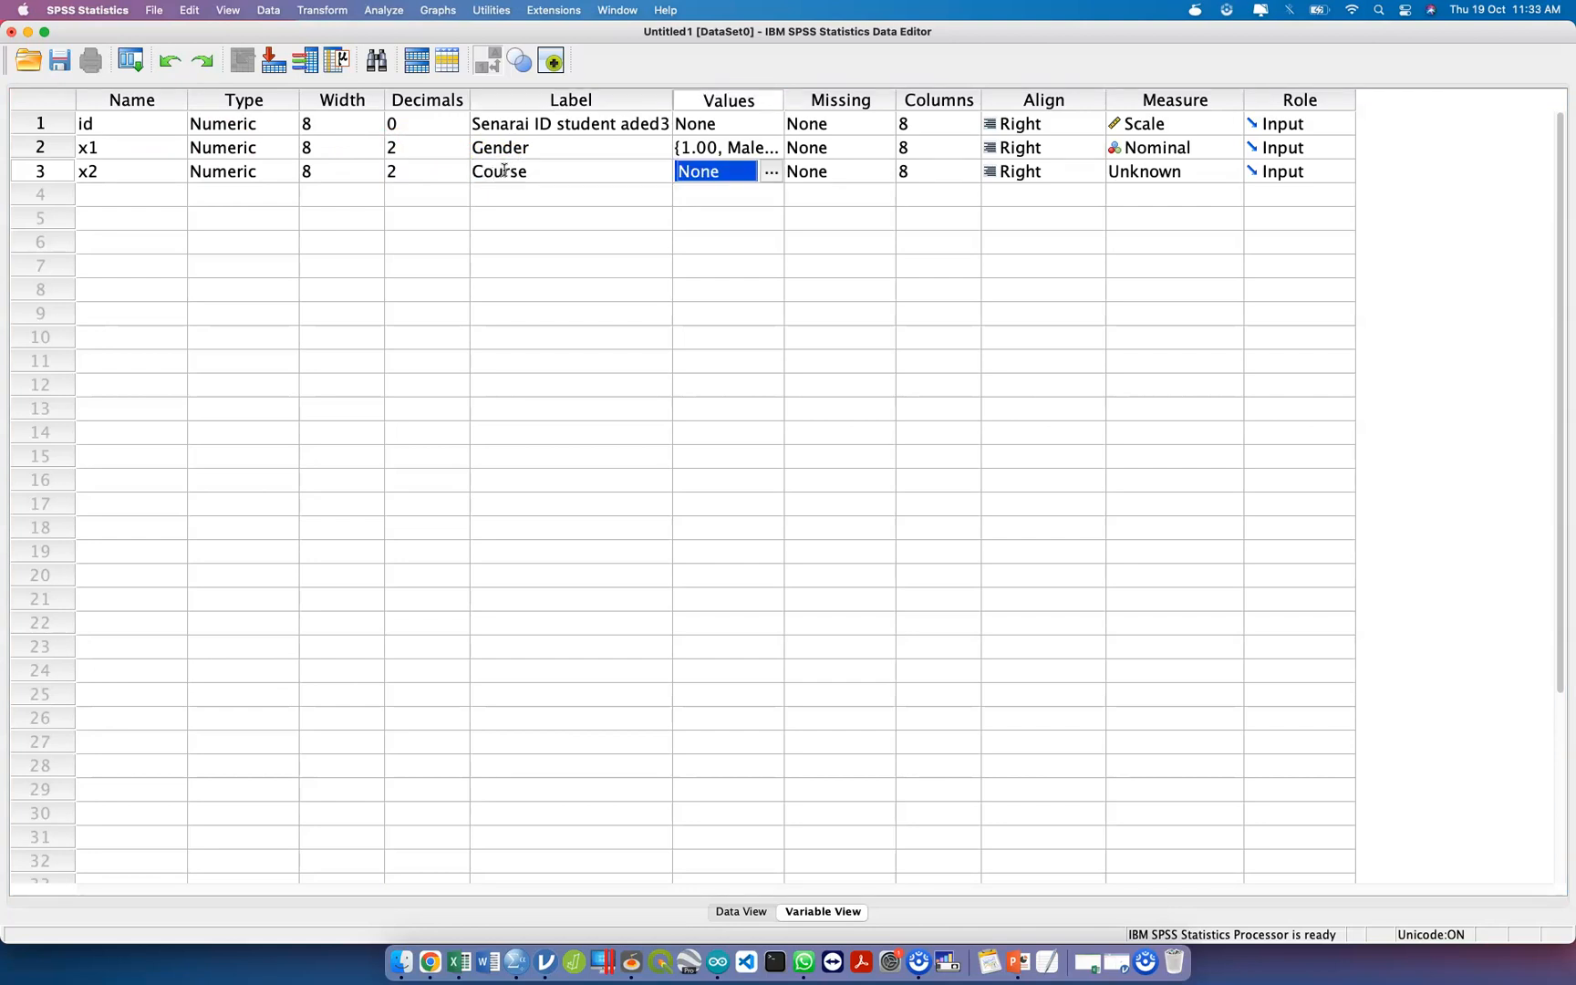
Extend the label of the x2 variable to "Course Statistic".
{"action": "left_click", "coordinate": [527, 168]}
{"action": "left_click", "coordinate": [538, 172]}
{"action": "type", "text": "Statistic"}
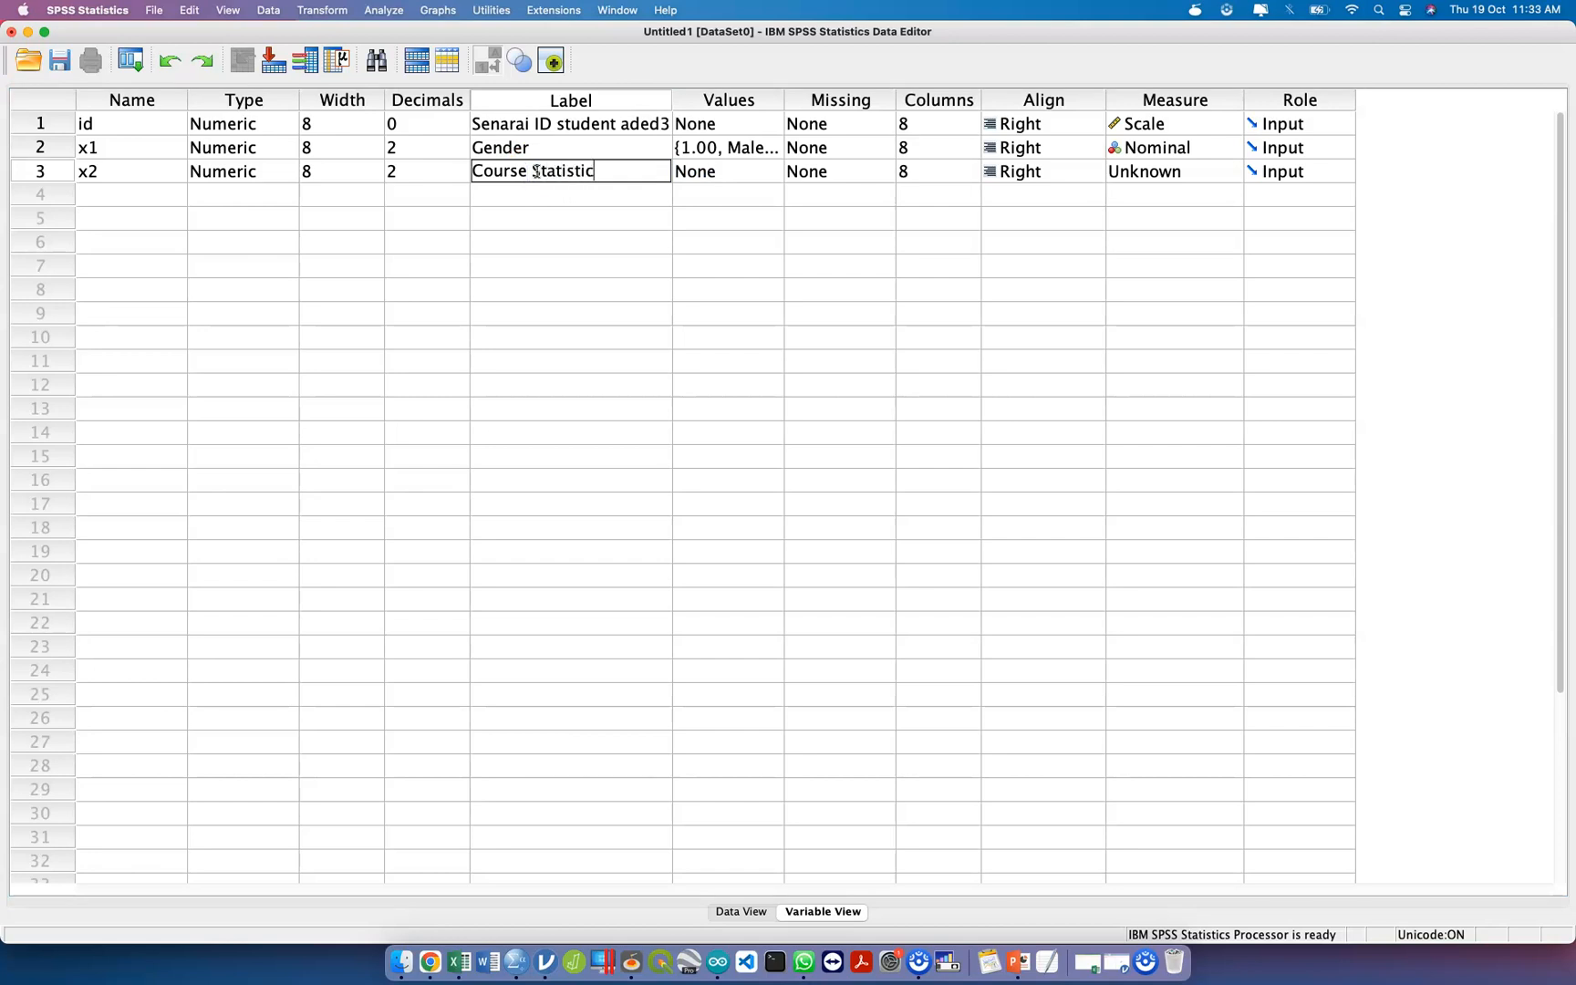
{"action": "left_click", "coordinate": [618, 196]}
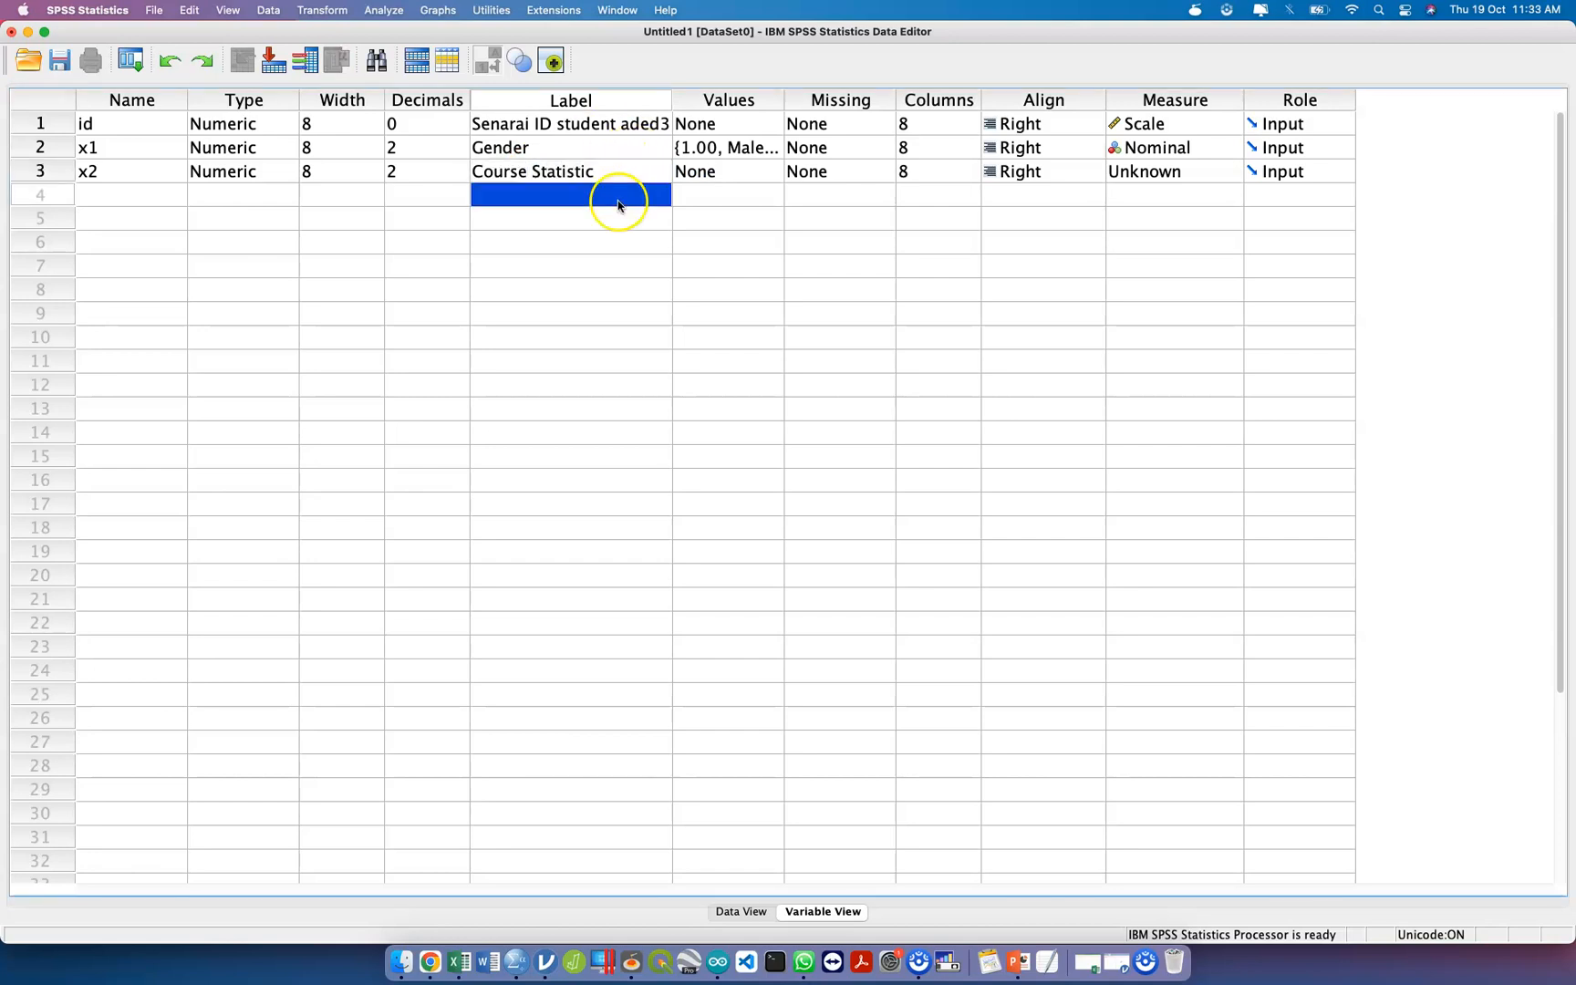
{"action": "left_click", "coordinate": [658, 166]}
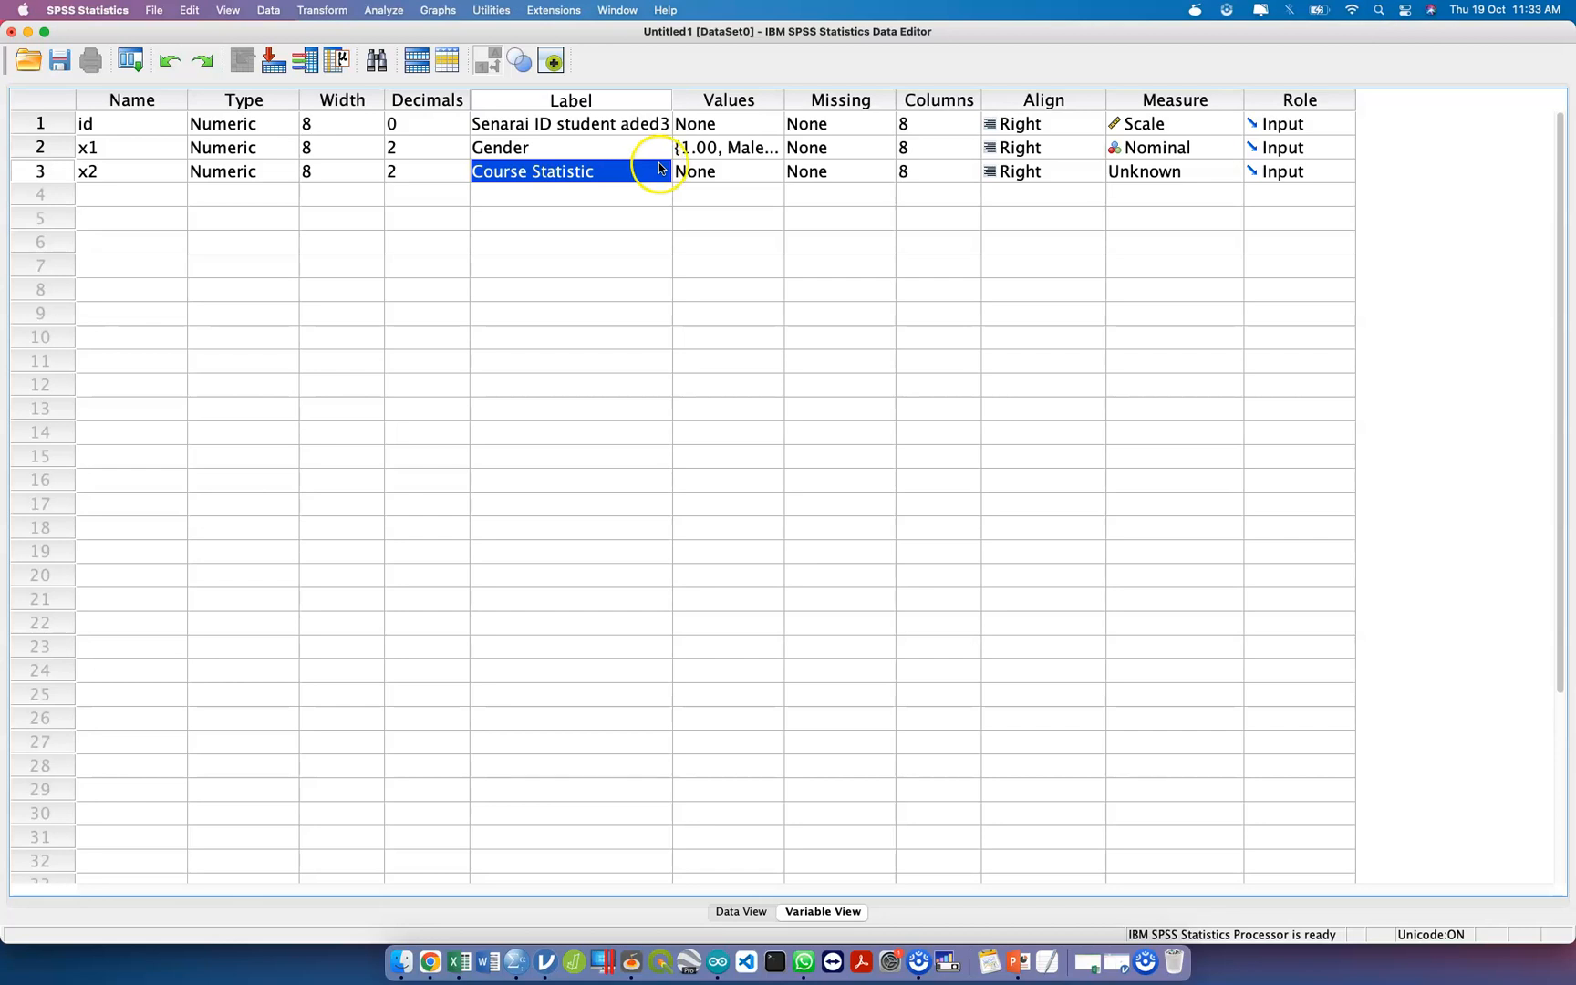
Define the value labels 1 = "Tidak Hadir" and 2 = "Hadir" for the x2 variable.
{"action": "left_click", "coordinate": [744, 173]}
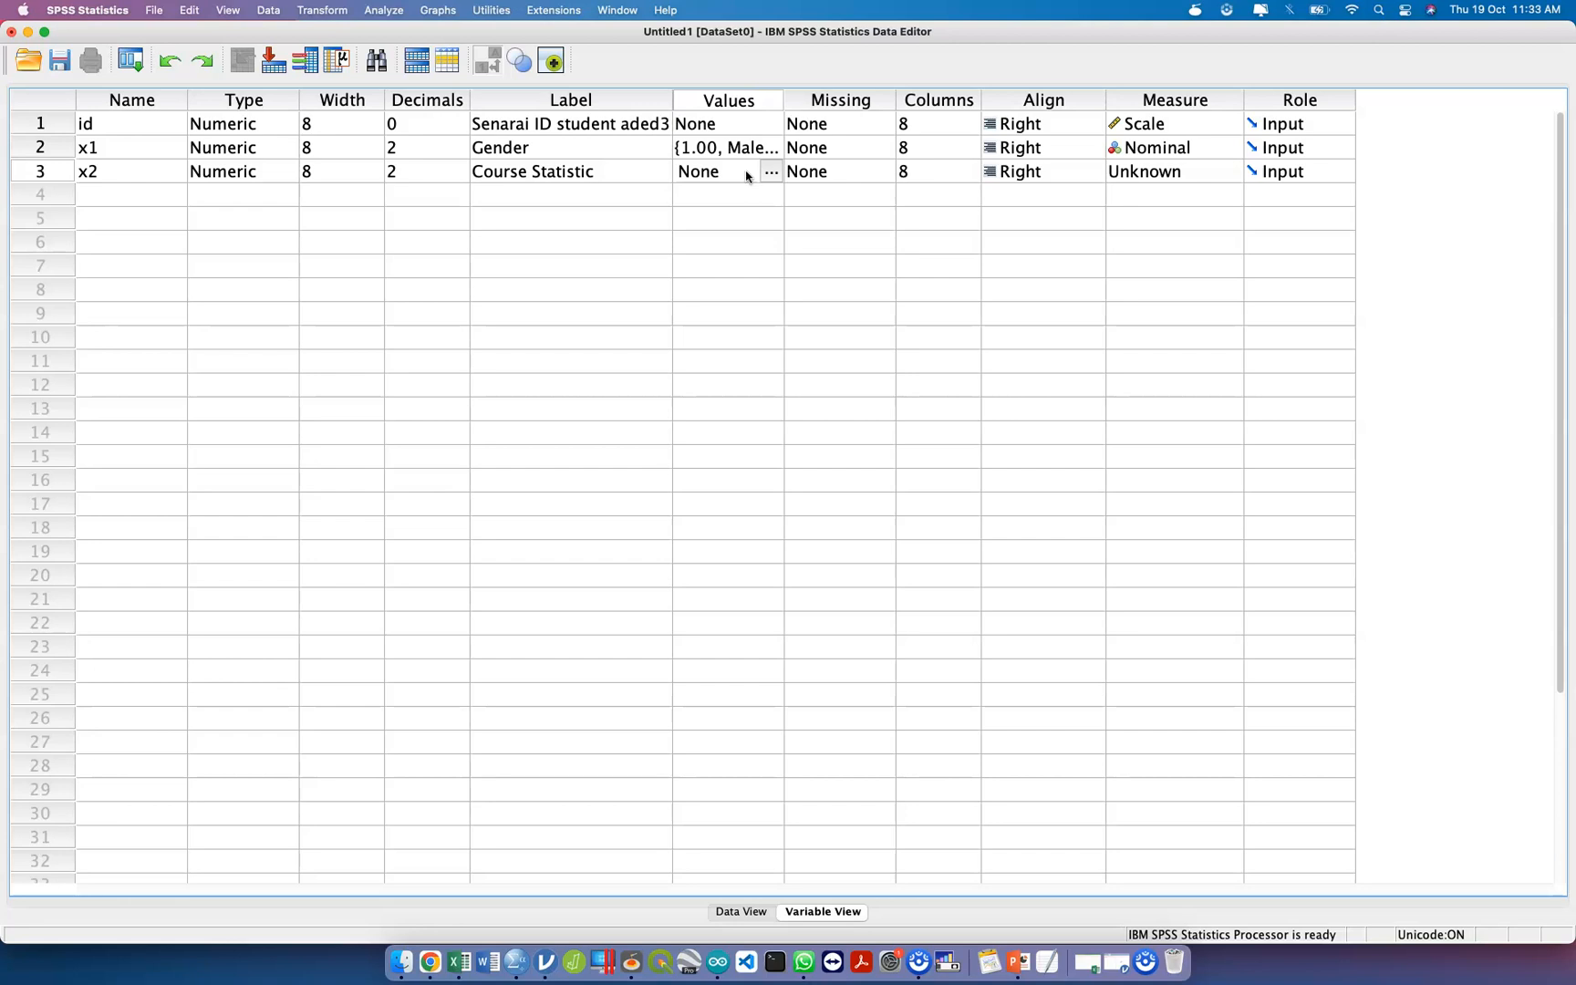
{"action": "left_click", "coordinate": [771, 173]}
{"action": "left_click", "coordinate": [770, 174]}
{"action": "type", "text": "1"}
{"action": "key", "text": "Tab"}
{"action": "type", "text": "Tidak Hadir"}
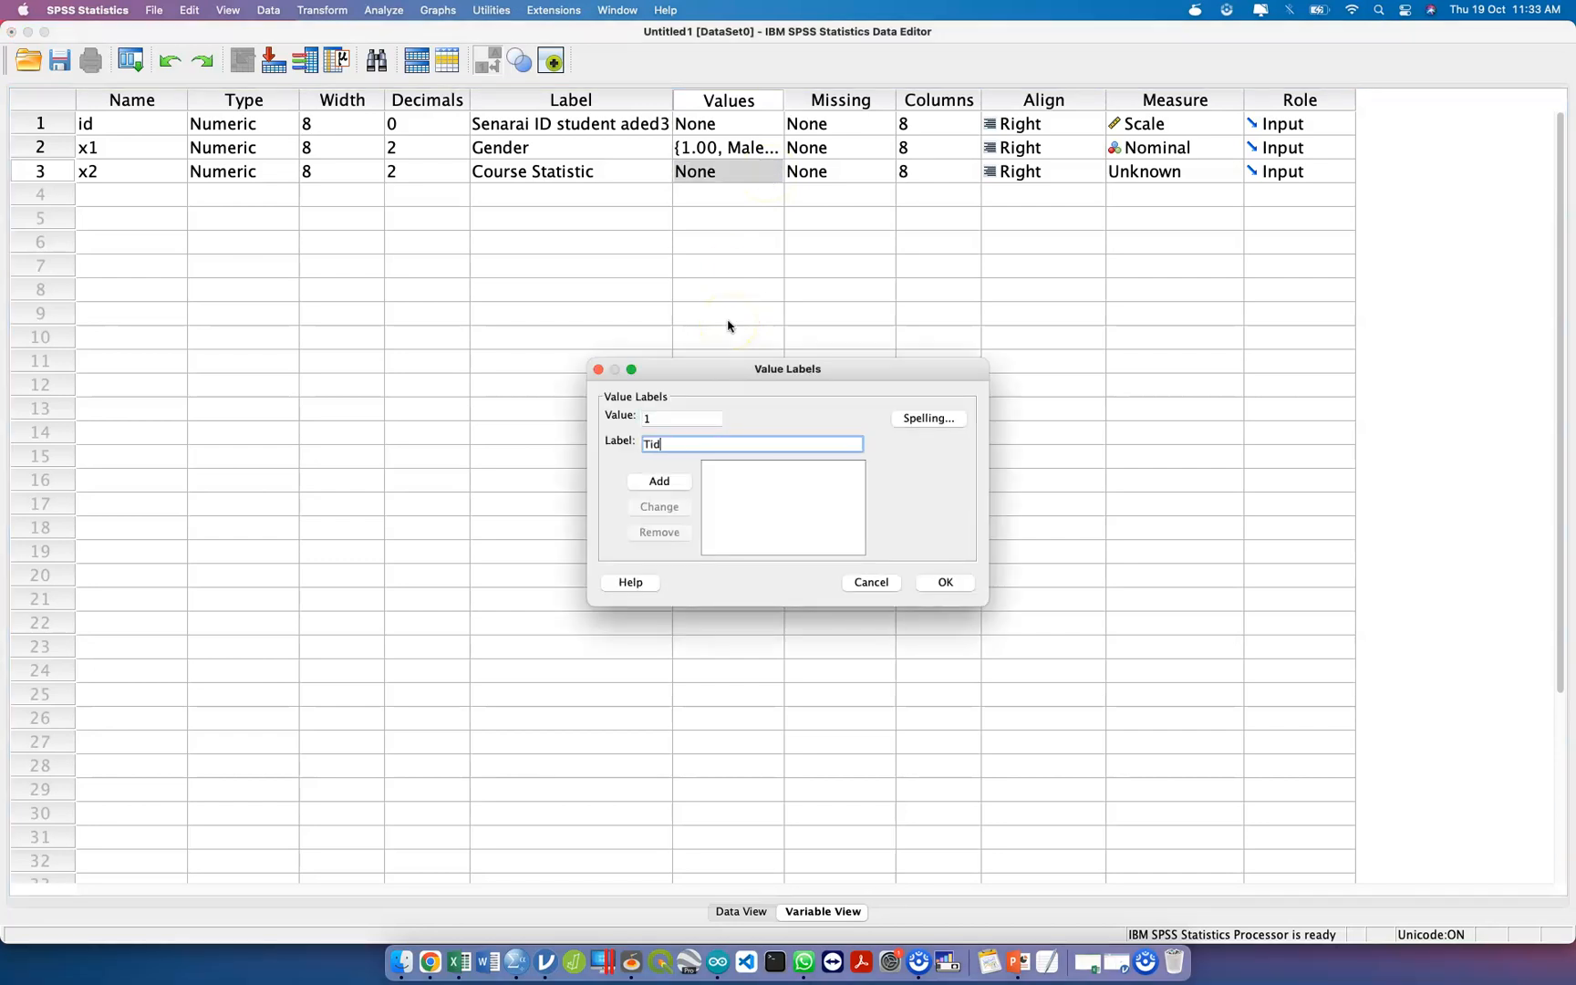
{"action": "key", "text": "Return"}
{"action": "type", "text": "2"}
{"action": "key", "text": "Tab"}
{"action": "type", "text": "Hadir"}
{"action": "key", "text": "Return"}
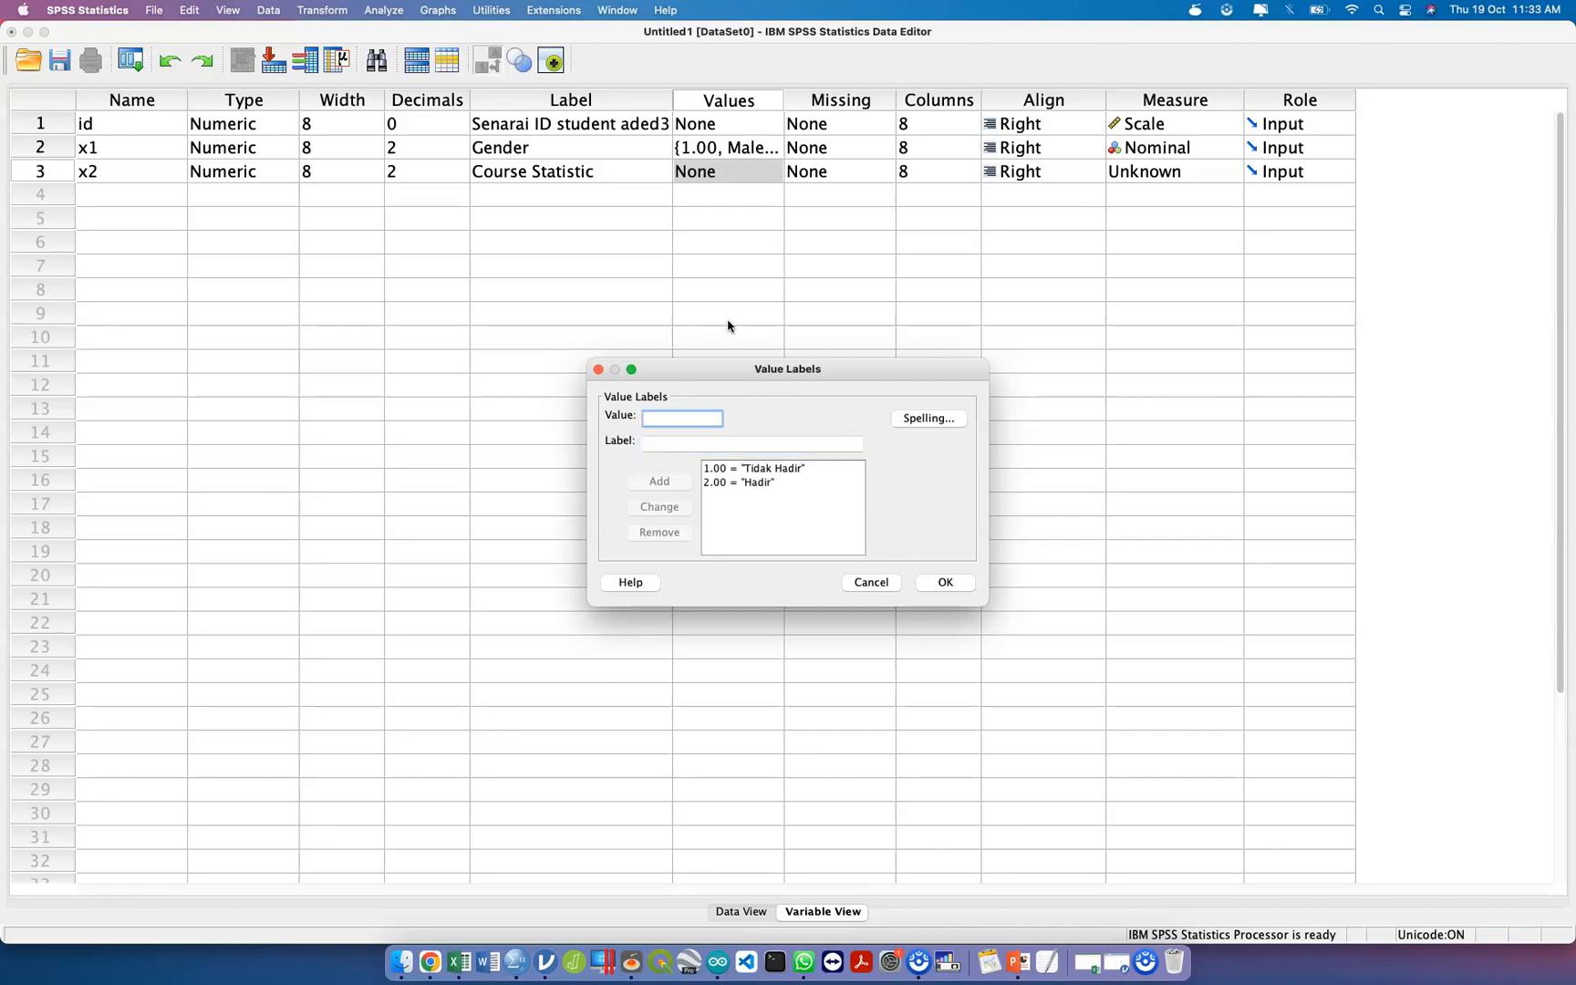
Change the value labels of the x2 variable to "No" for 1 and "Yes" for 2.
{"action": "left_click", "coordinate": [783, 469]}
{"action": "triple_click", "coordinate": [741, 436]}
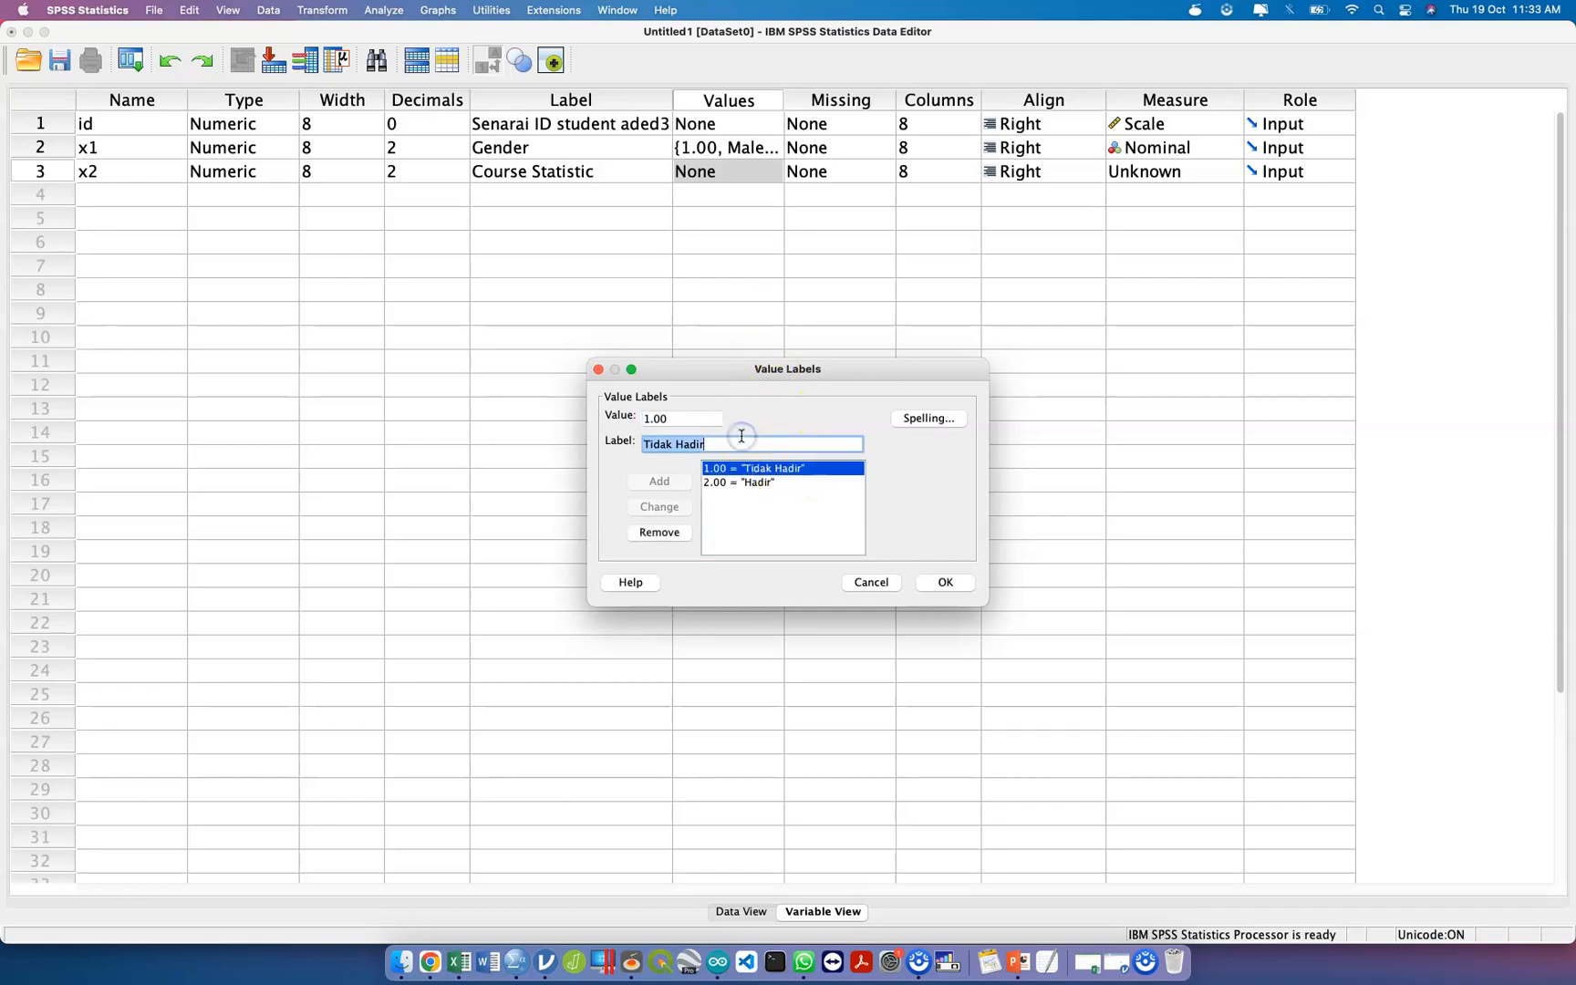
{"action": "type", "text": "No"}
{"action": "key", "text": "Return"}
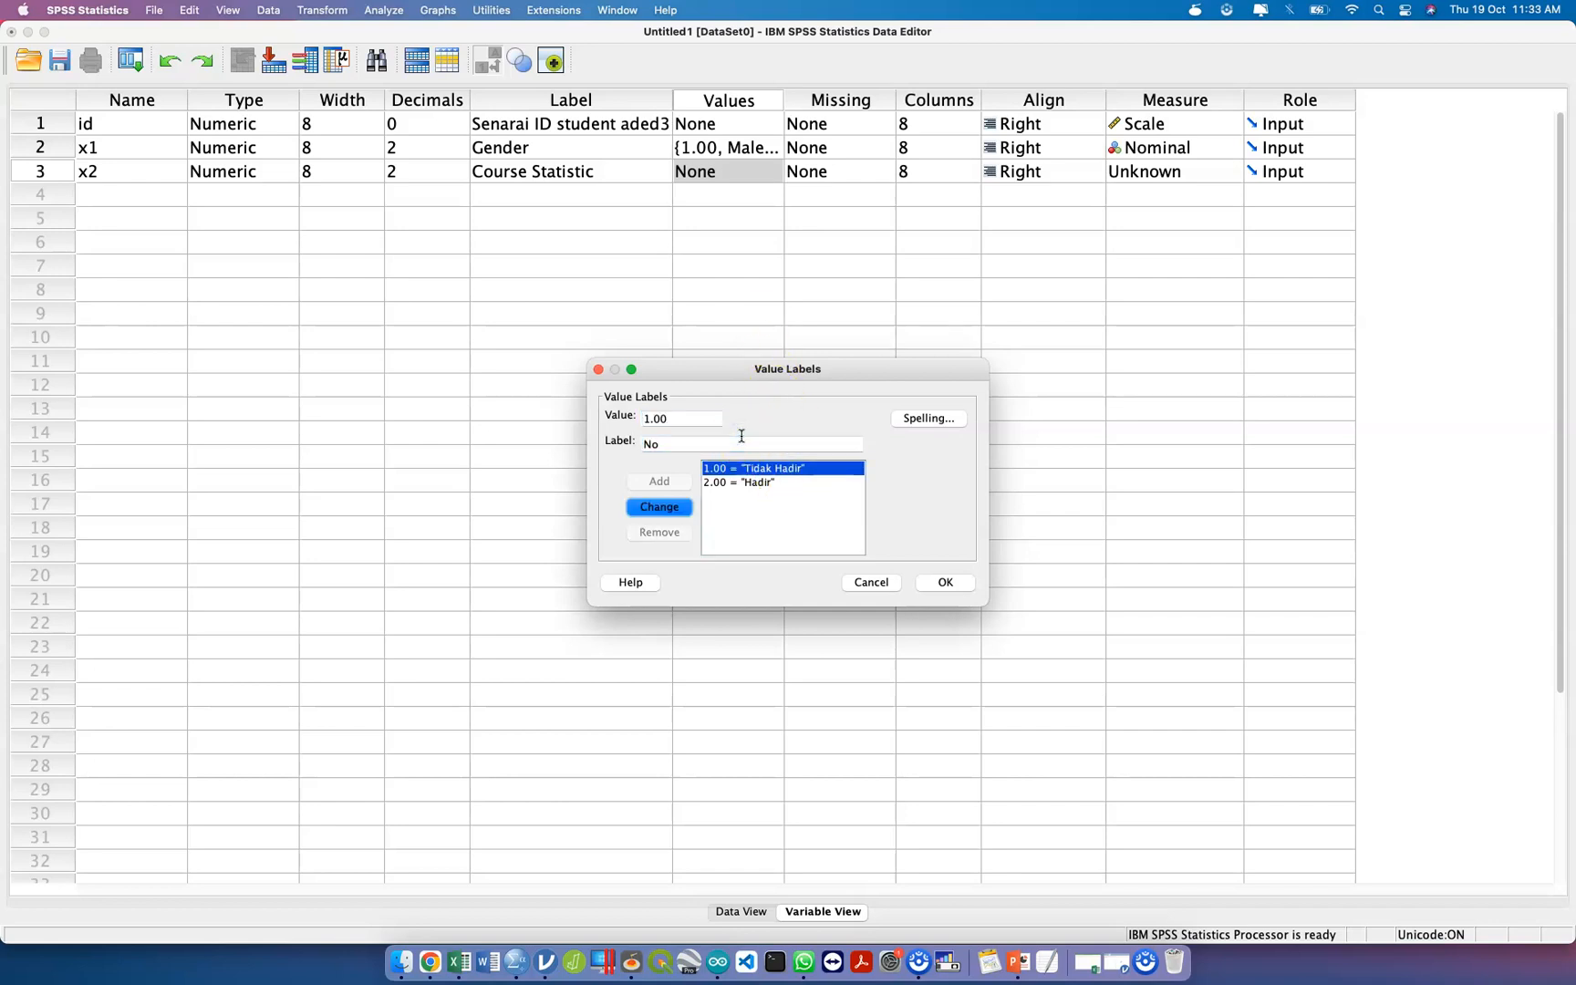
{"action": "left_click", "coordinate": [771, 482]}
{"action": "triple_click", "coordinate": [732, 445]}
{"action": "type", "text": "Yes"}
{"action": "left_click", "coordinate": [680, 506]}
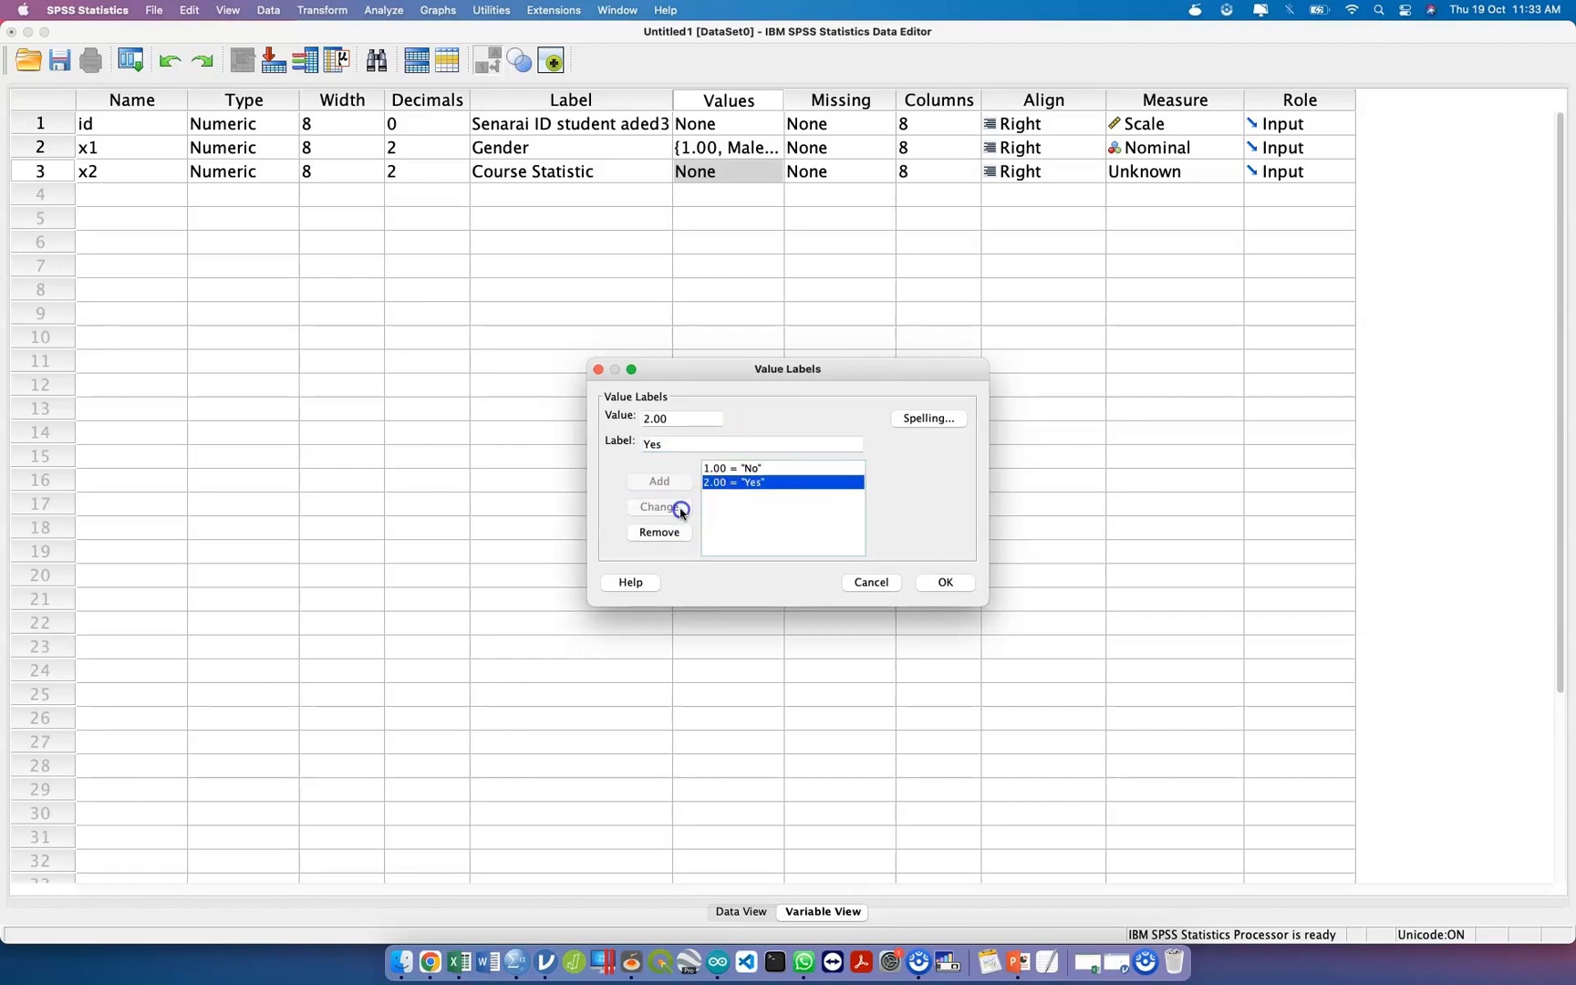
{"action": "left_click", "coordinate": [945, 583]}
Extend the label of the x2 variable to "Course Statistic Attend?".
{"action": "left_click", "coordinate": [626, 179]}
{"action": "left_click", "coordinate": [628, 179]}
{"action": "type", "text": "Attend?"}
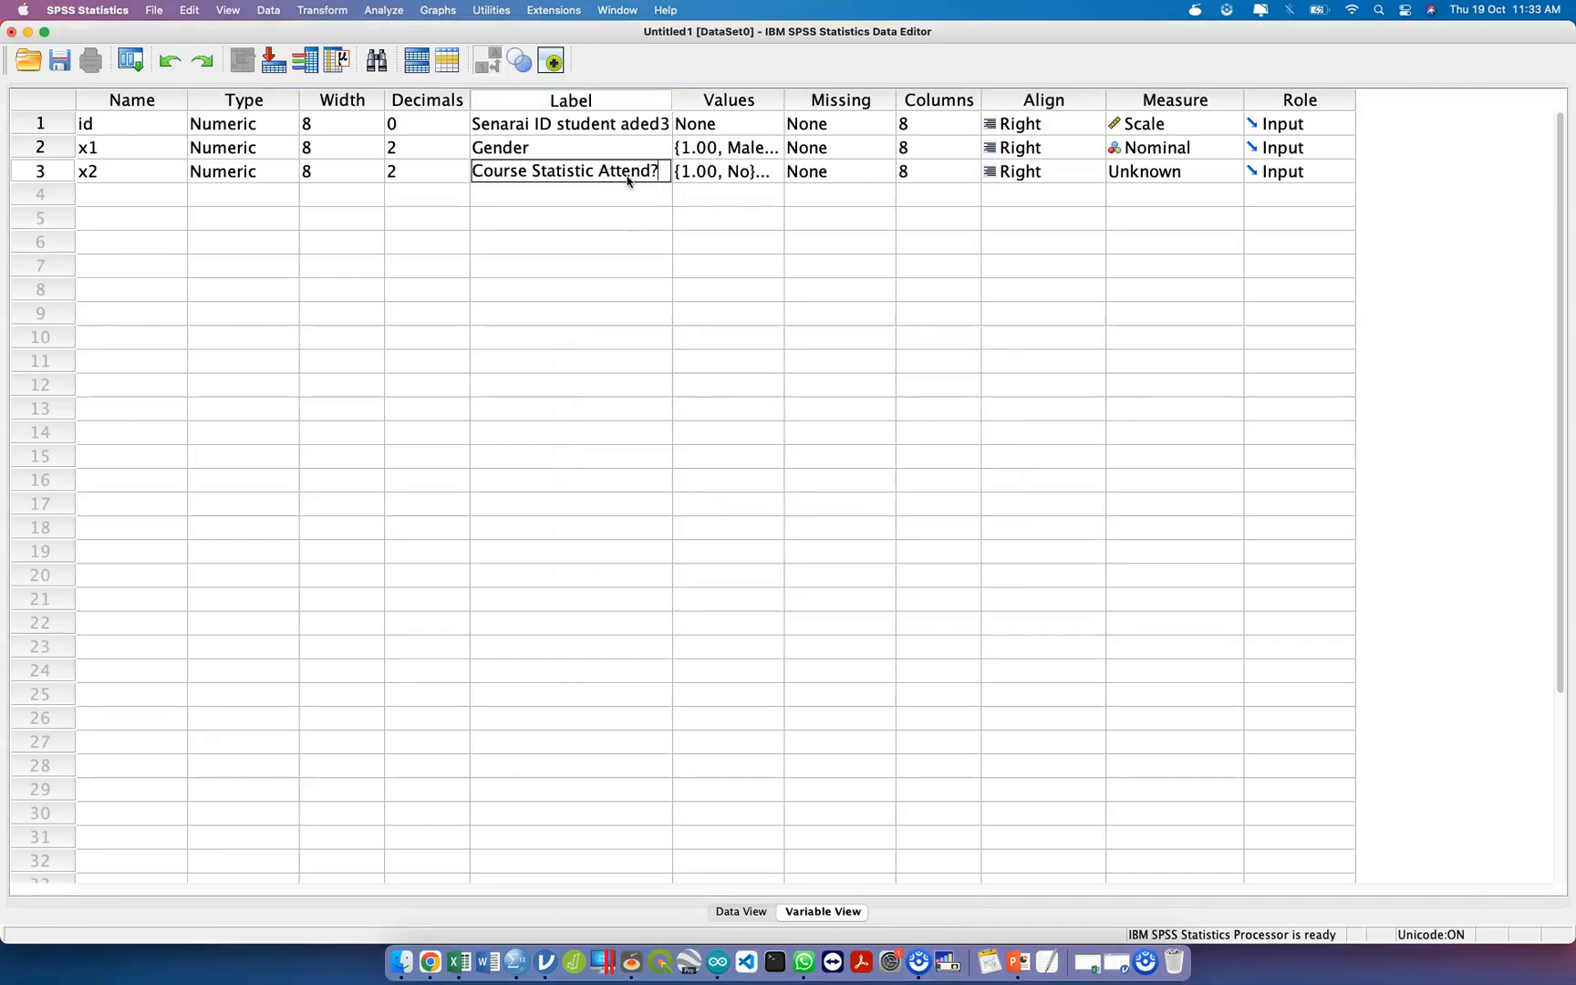
{"action": "left_click", "coordinate": [636, 195]}
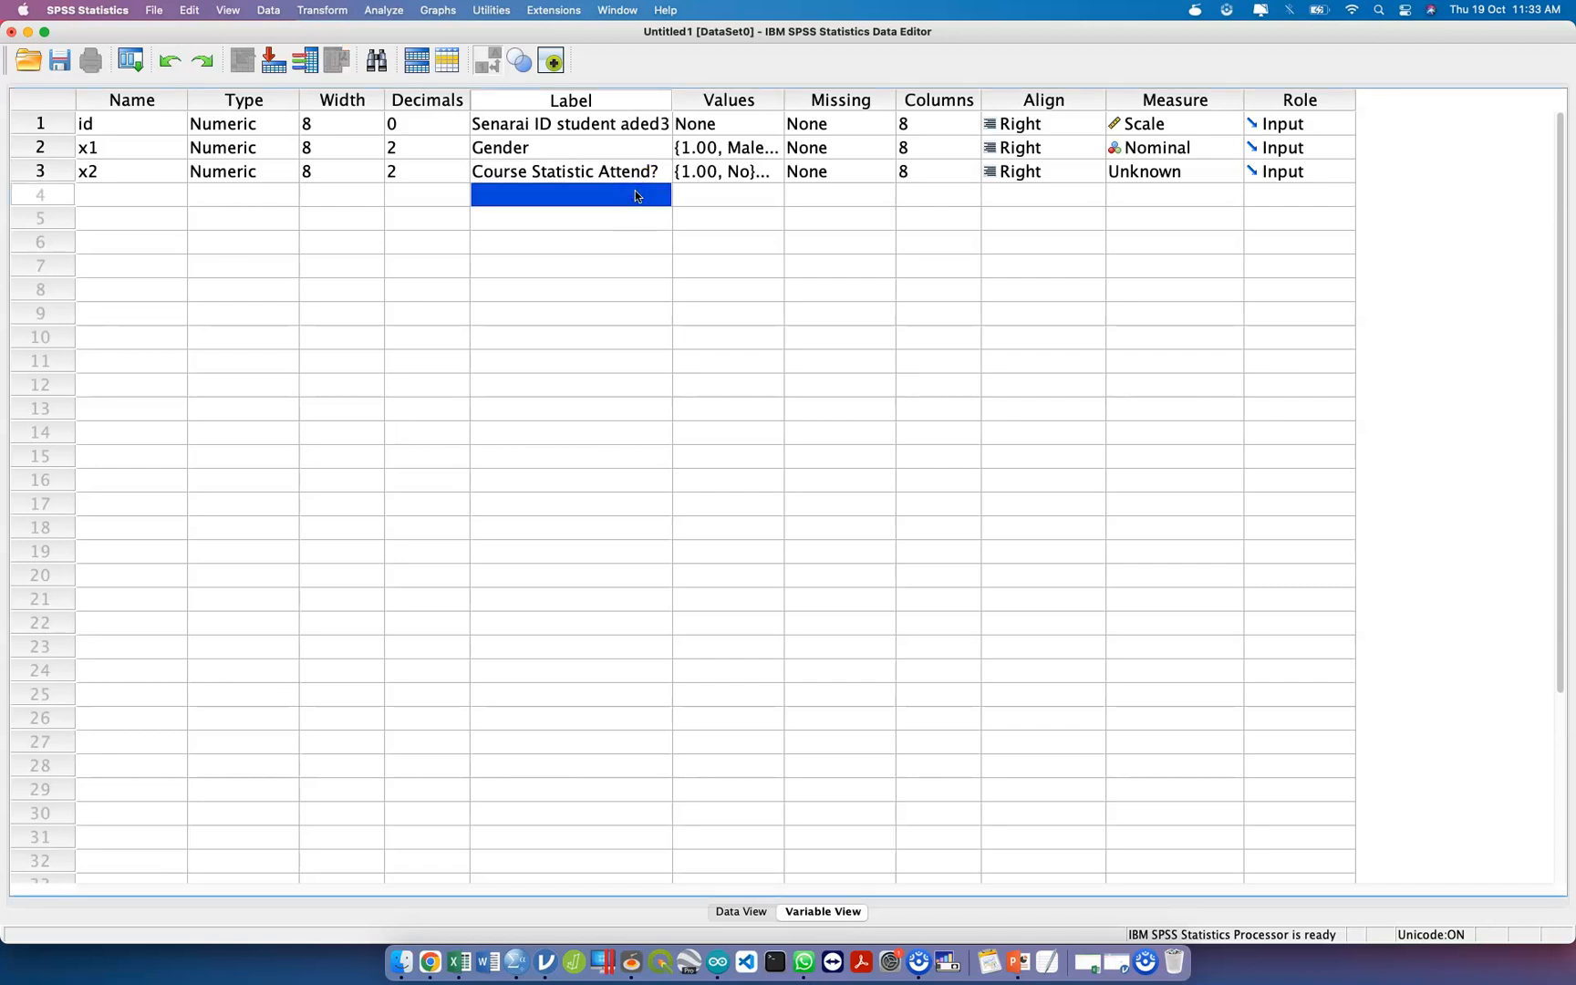
Set the measurement level of the x2 variable to Nominal.
{"action": "left_click", "coordinate": [1149, 179]}
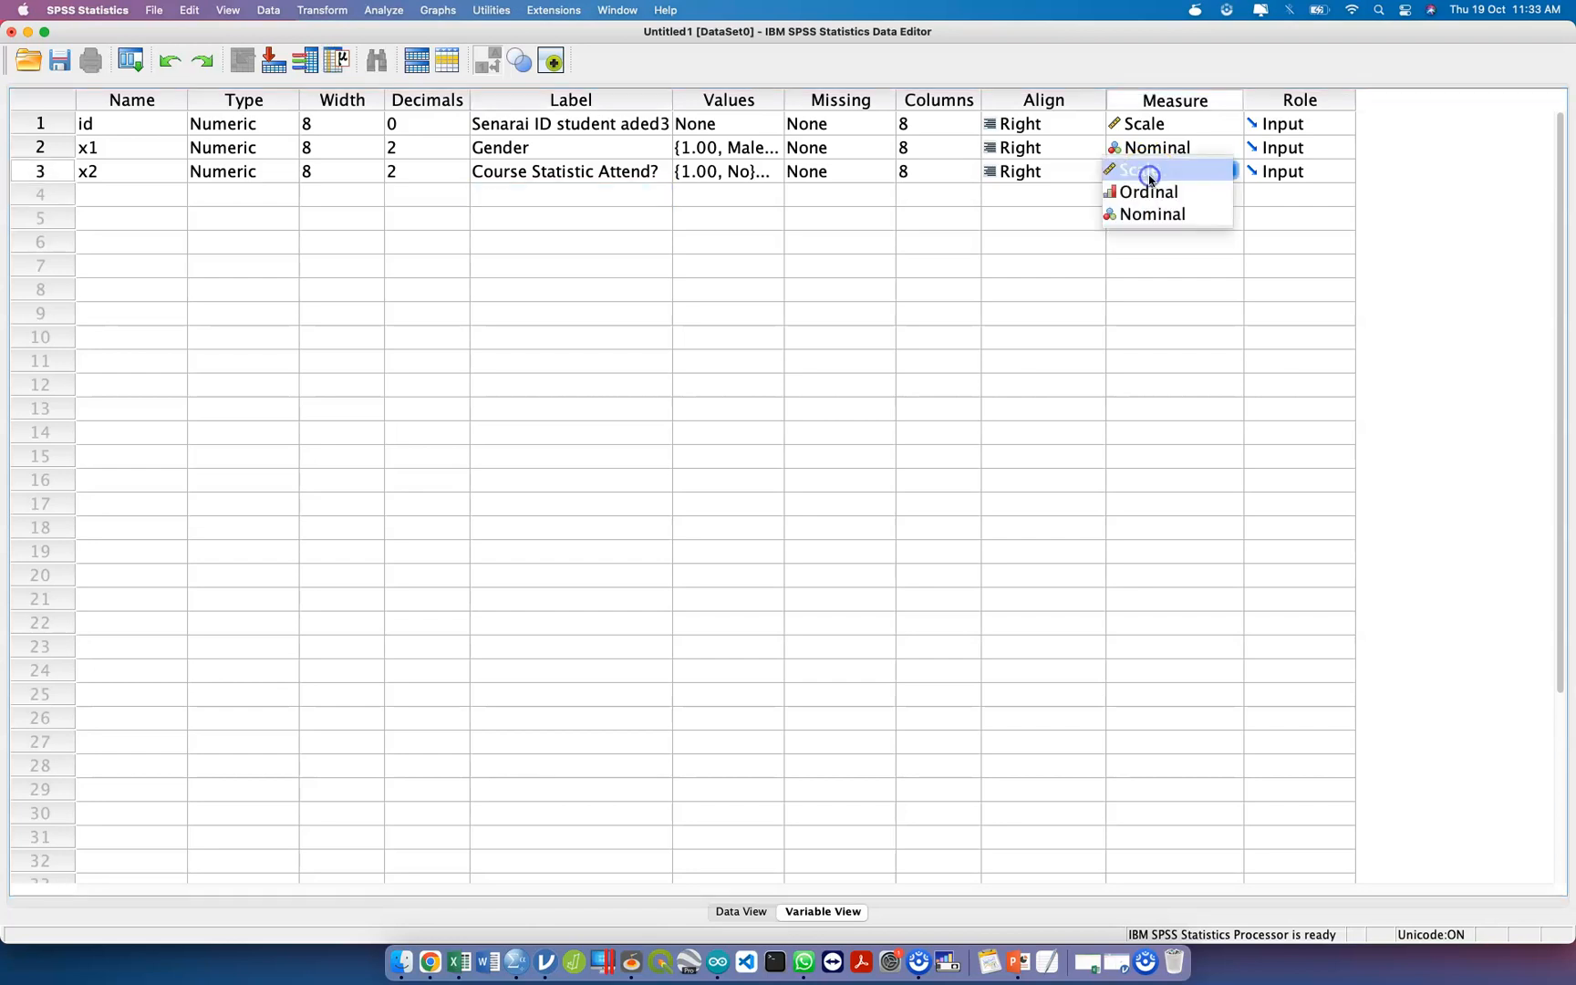
{"action": "left_click", "coordinate": [1183, 217]}
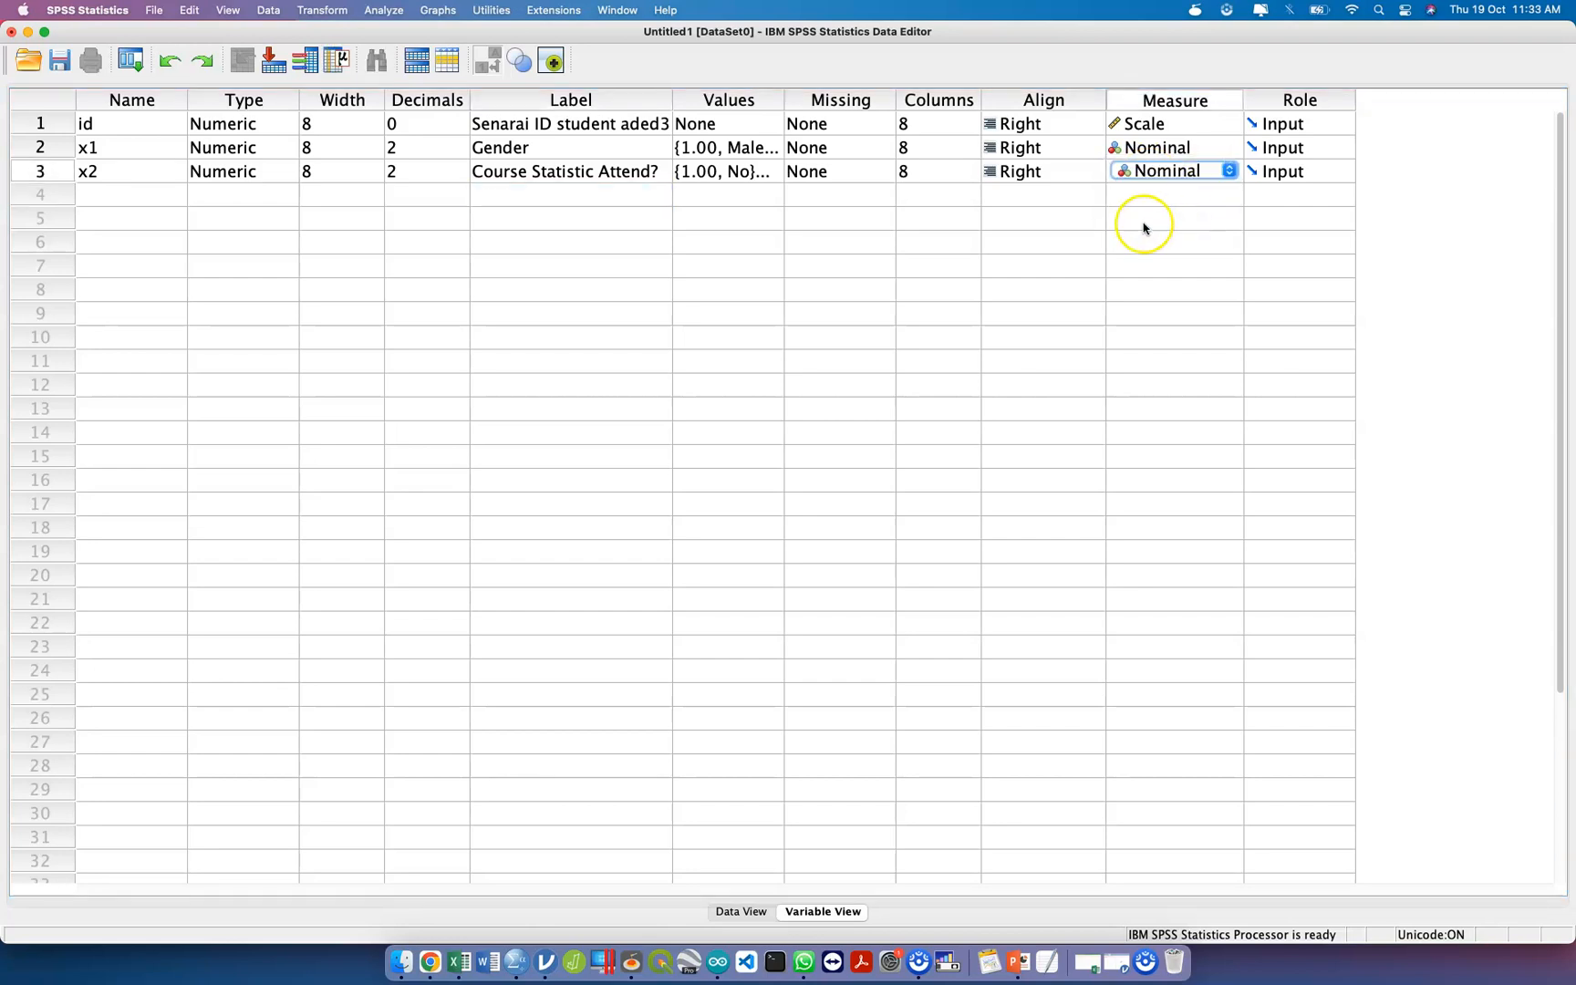
{"action": "left_click", "coordinate": [1071, 200]}
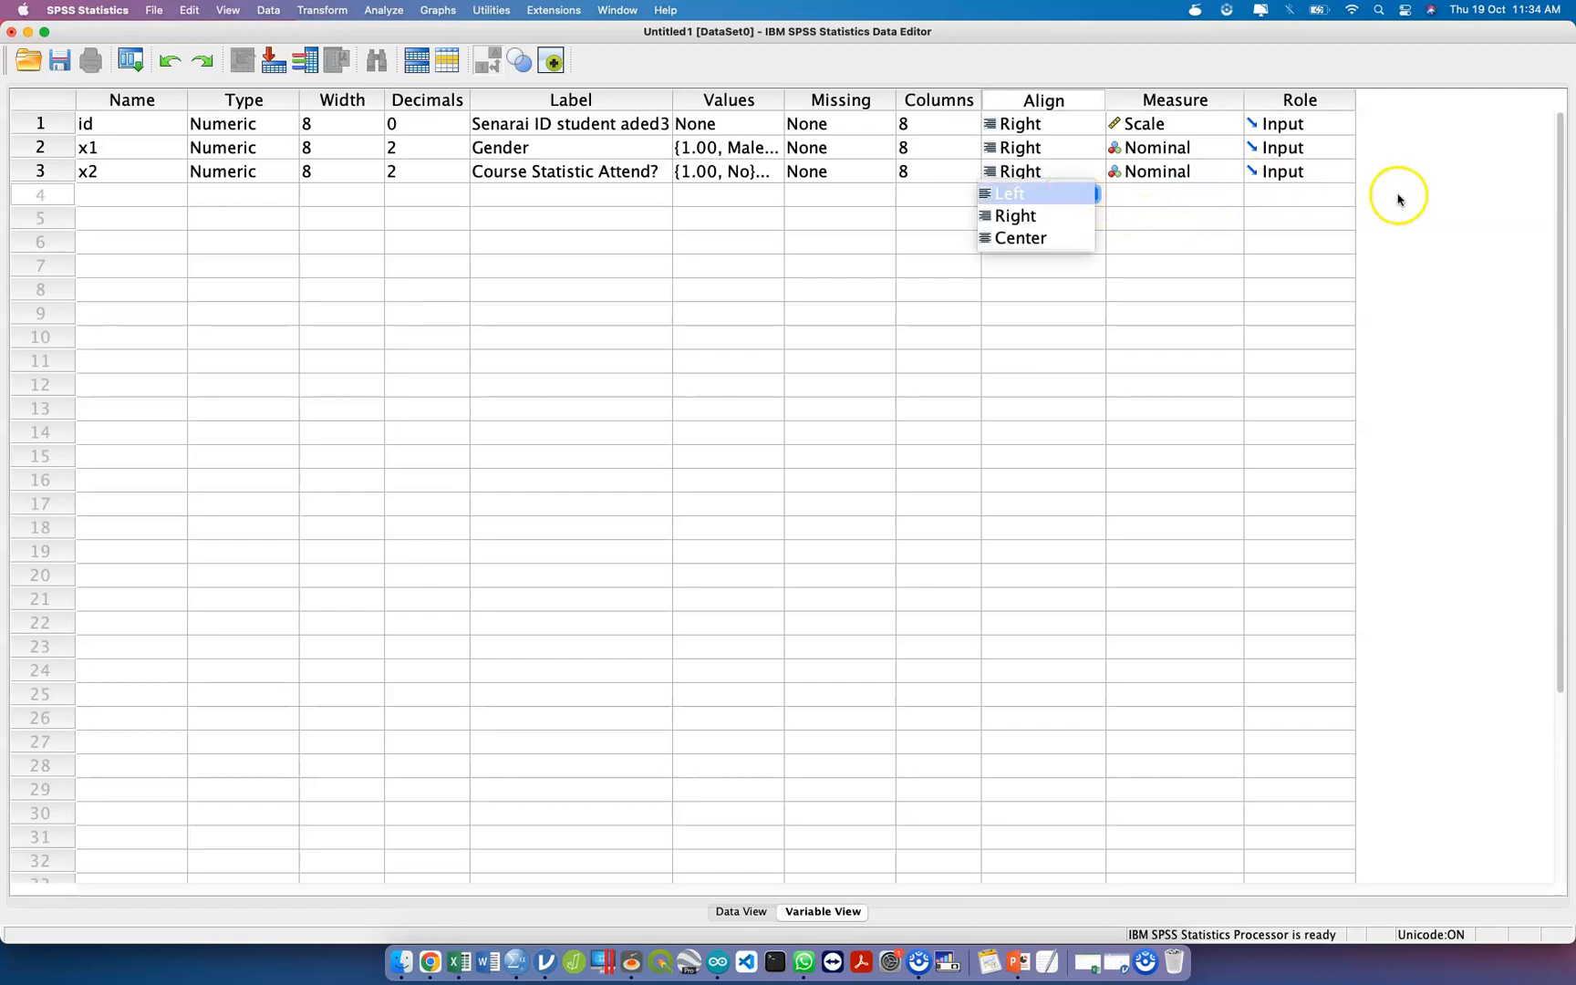
{"action": "left_click", "coordinate": [1398, 195]}
Add a fourth variable named y in row 4 with the label "Statistic Score".
{"action": "left_click", "coordinate": [163, 200]}
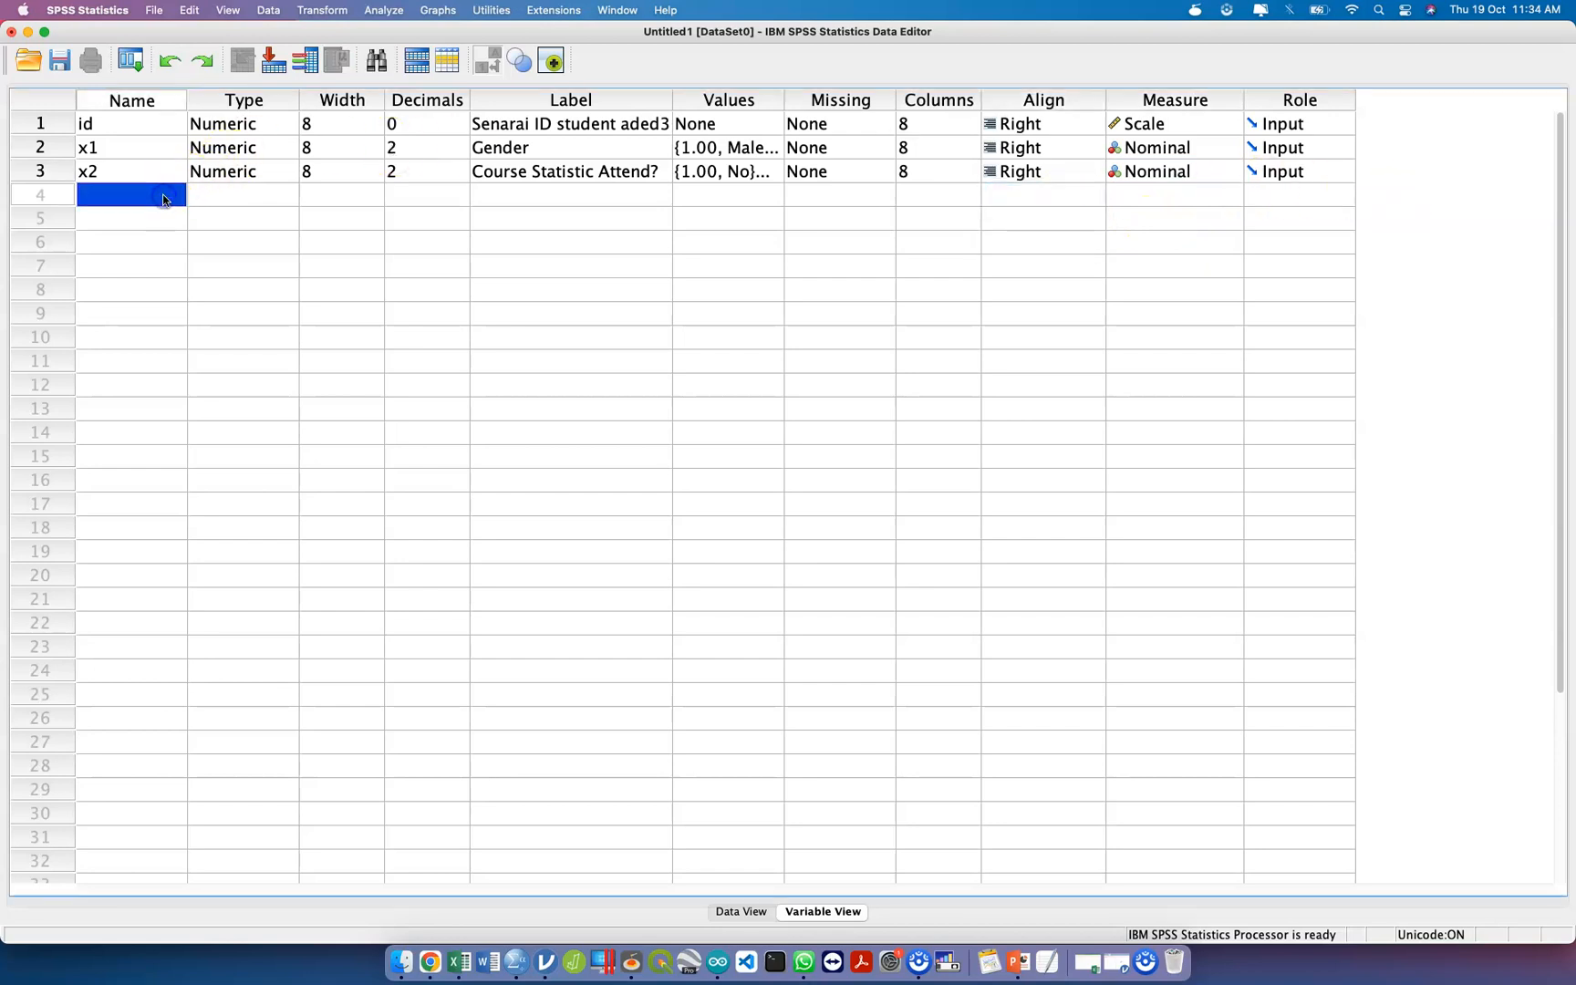
{"action": "type", "text": "y"}
{"action": "key", "text": "Tab"}
{"action": "key", "text": "Tab"}
{"action": "key", "text": "Tab"}
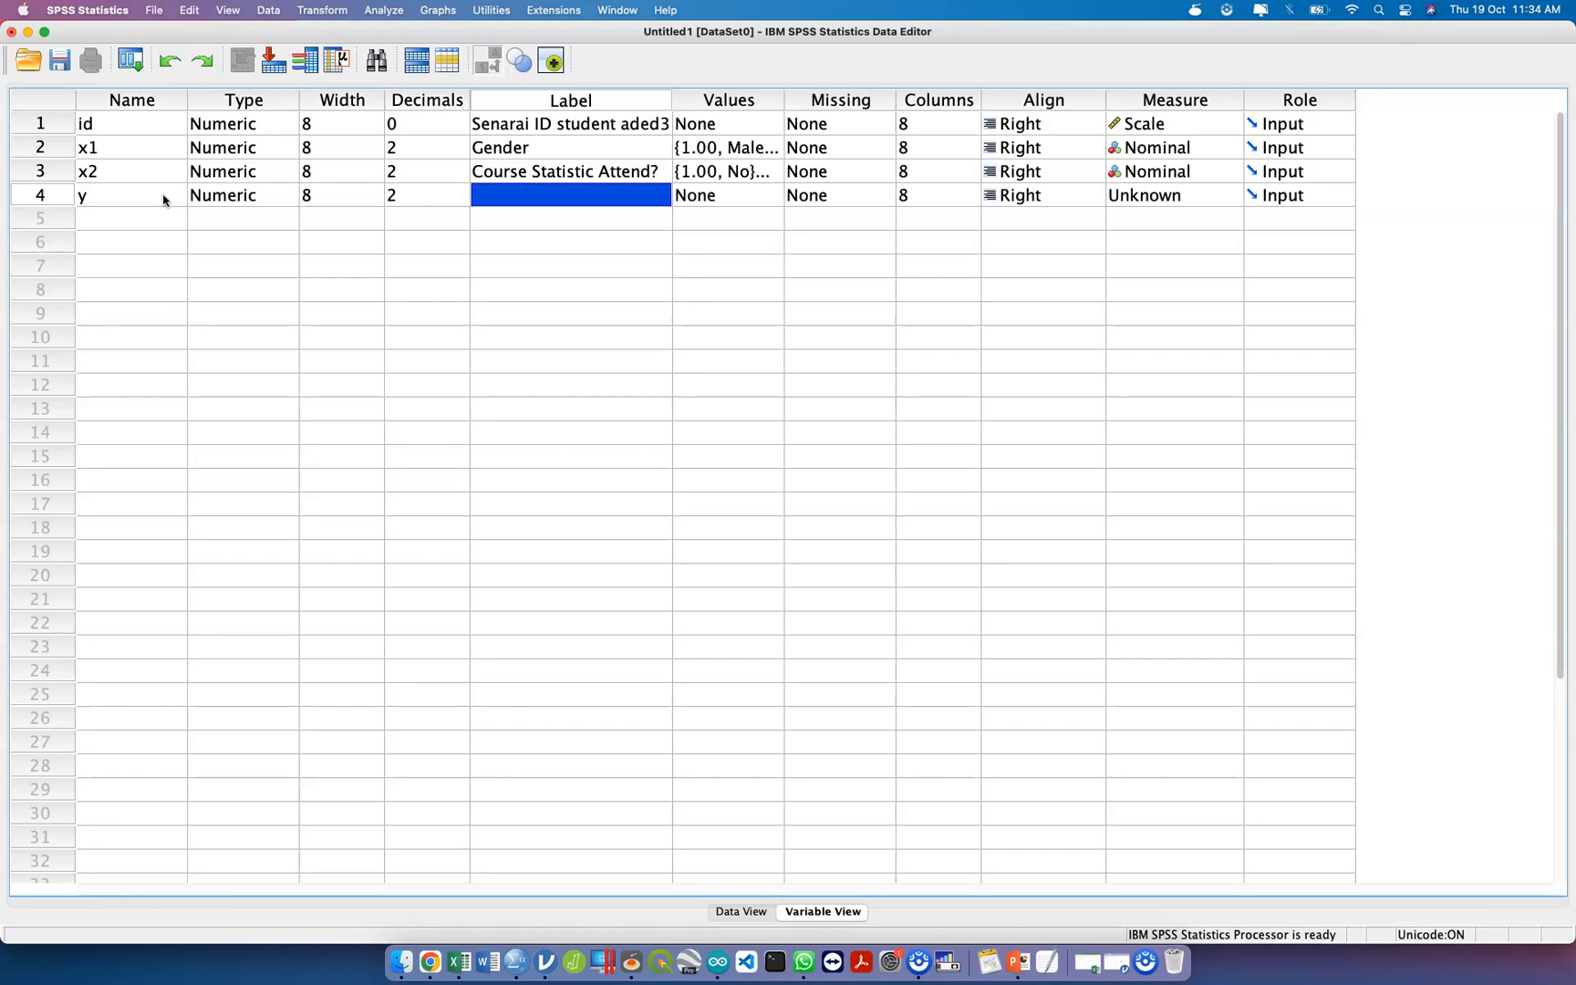
{"action": "type", "text": "Statistic Score"}
{"action": "key", "text": "Tab"}
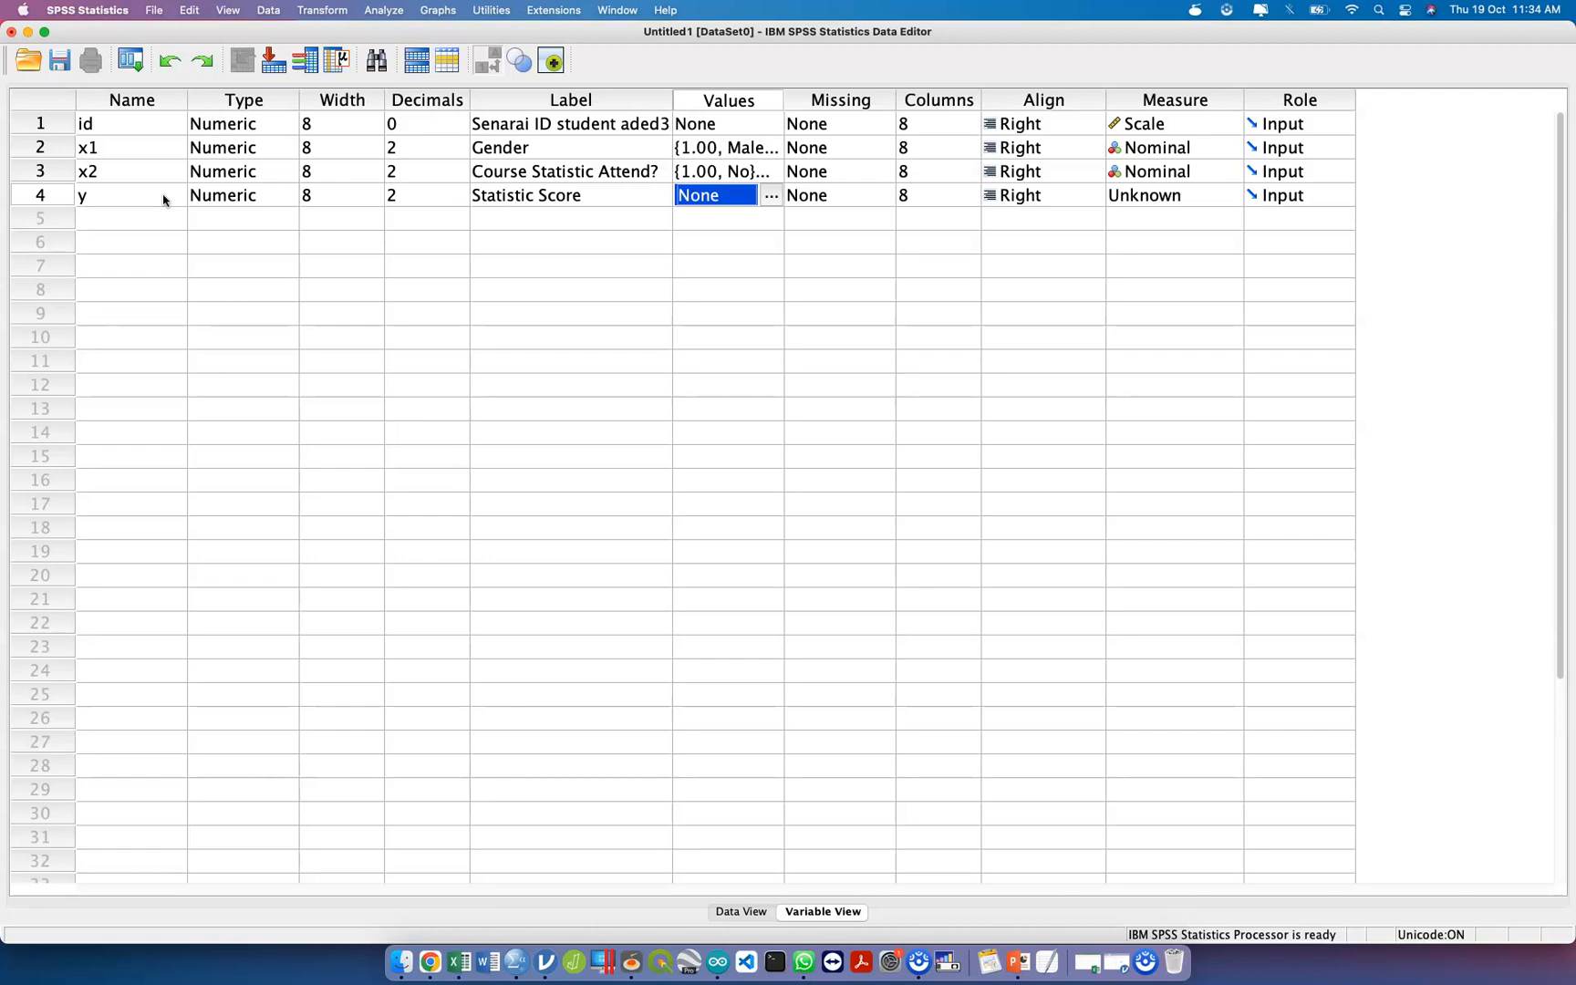
Set the measurement level of the y variable to Scale.
{"action": "key", "text": "Tab"}
{"action": "key", "text": "Tab"}
{"action": "key", "text": "Tab"}
{"action": "key", "text": "Tab"}
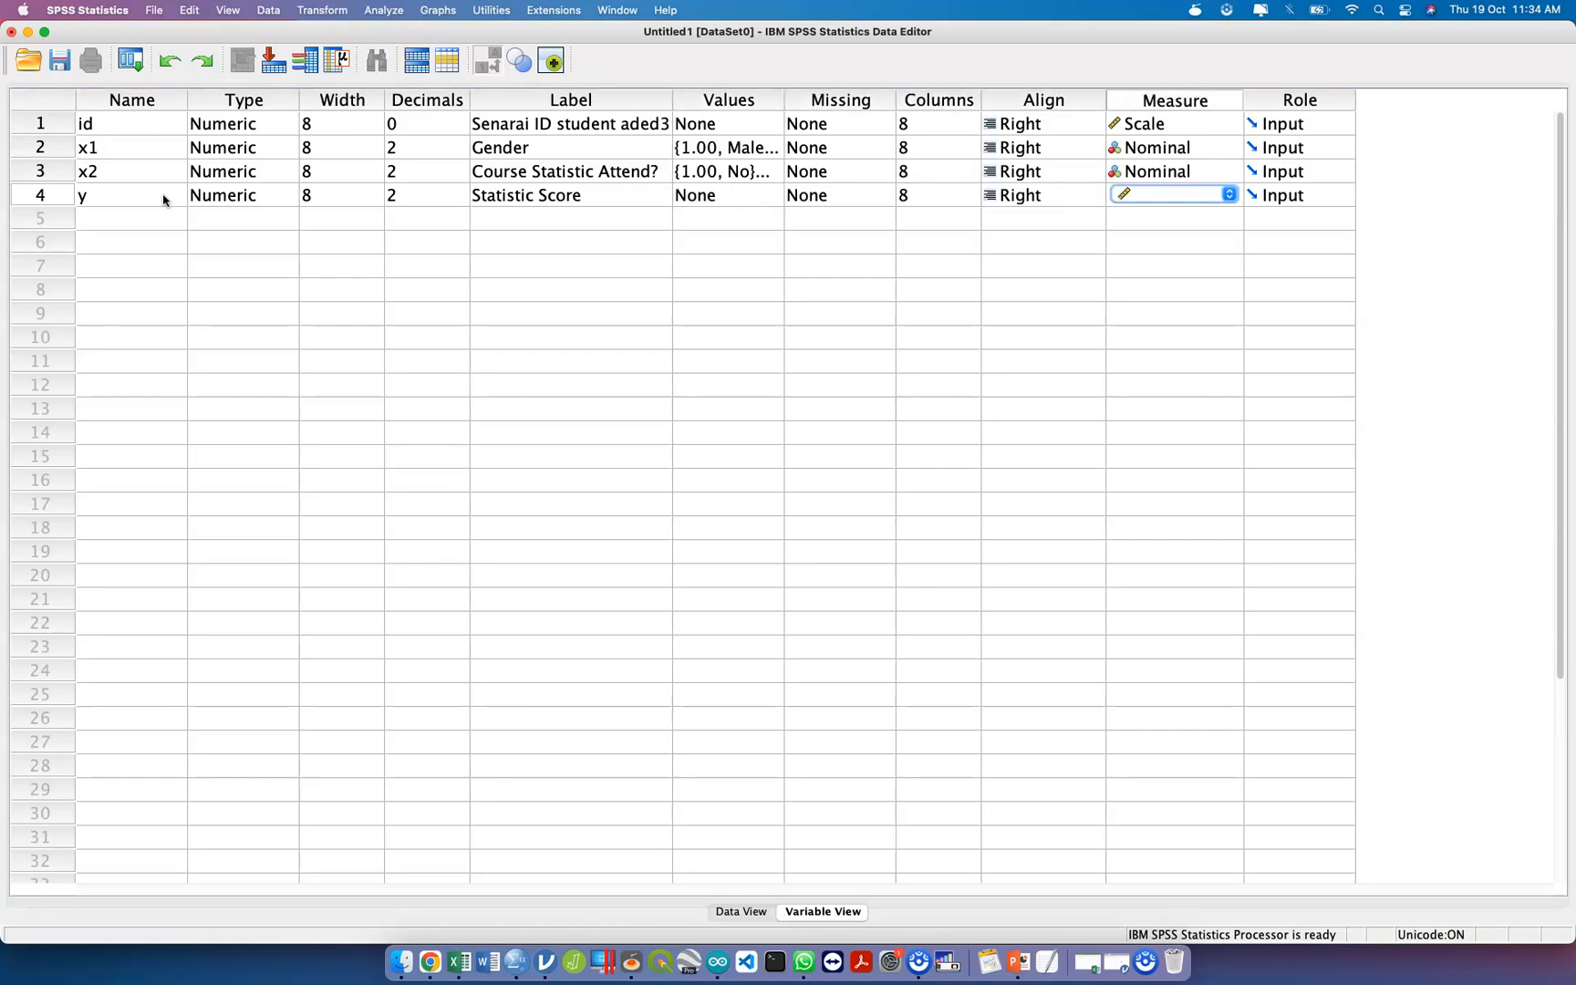
{"action": "left_click", "coordinate": [1156, 196]}
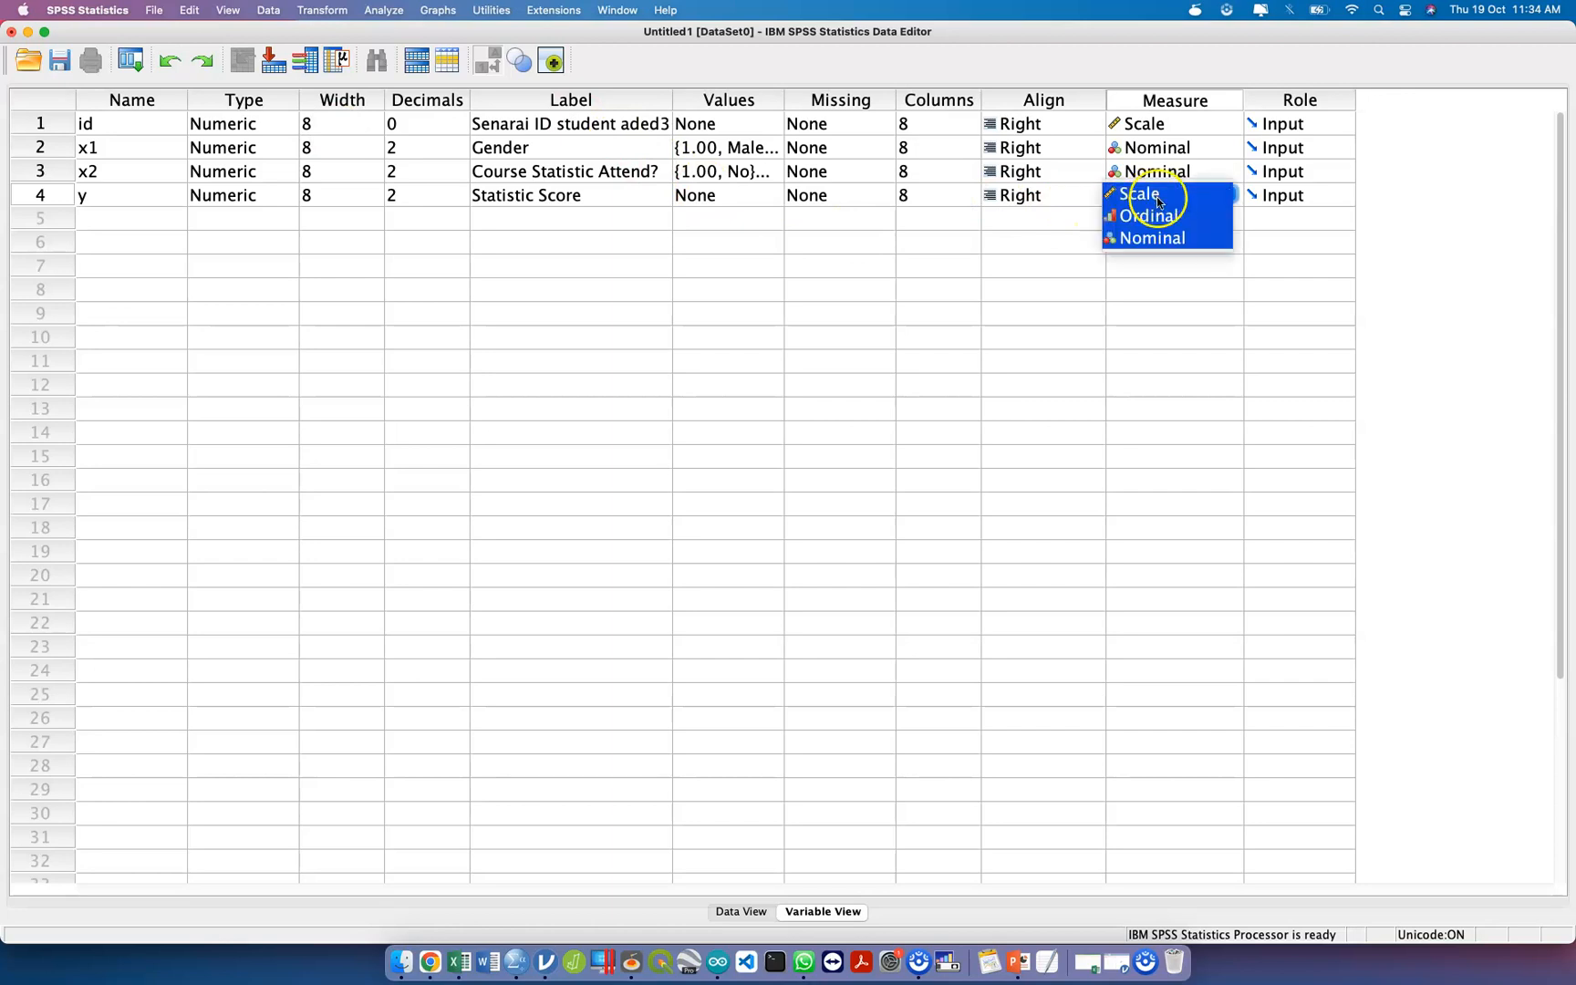
{"action": "left_click", "coordinate": [1151, 216]}
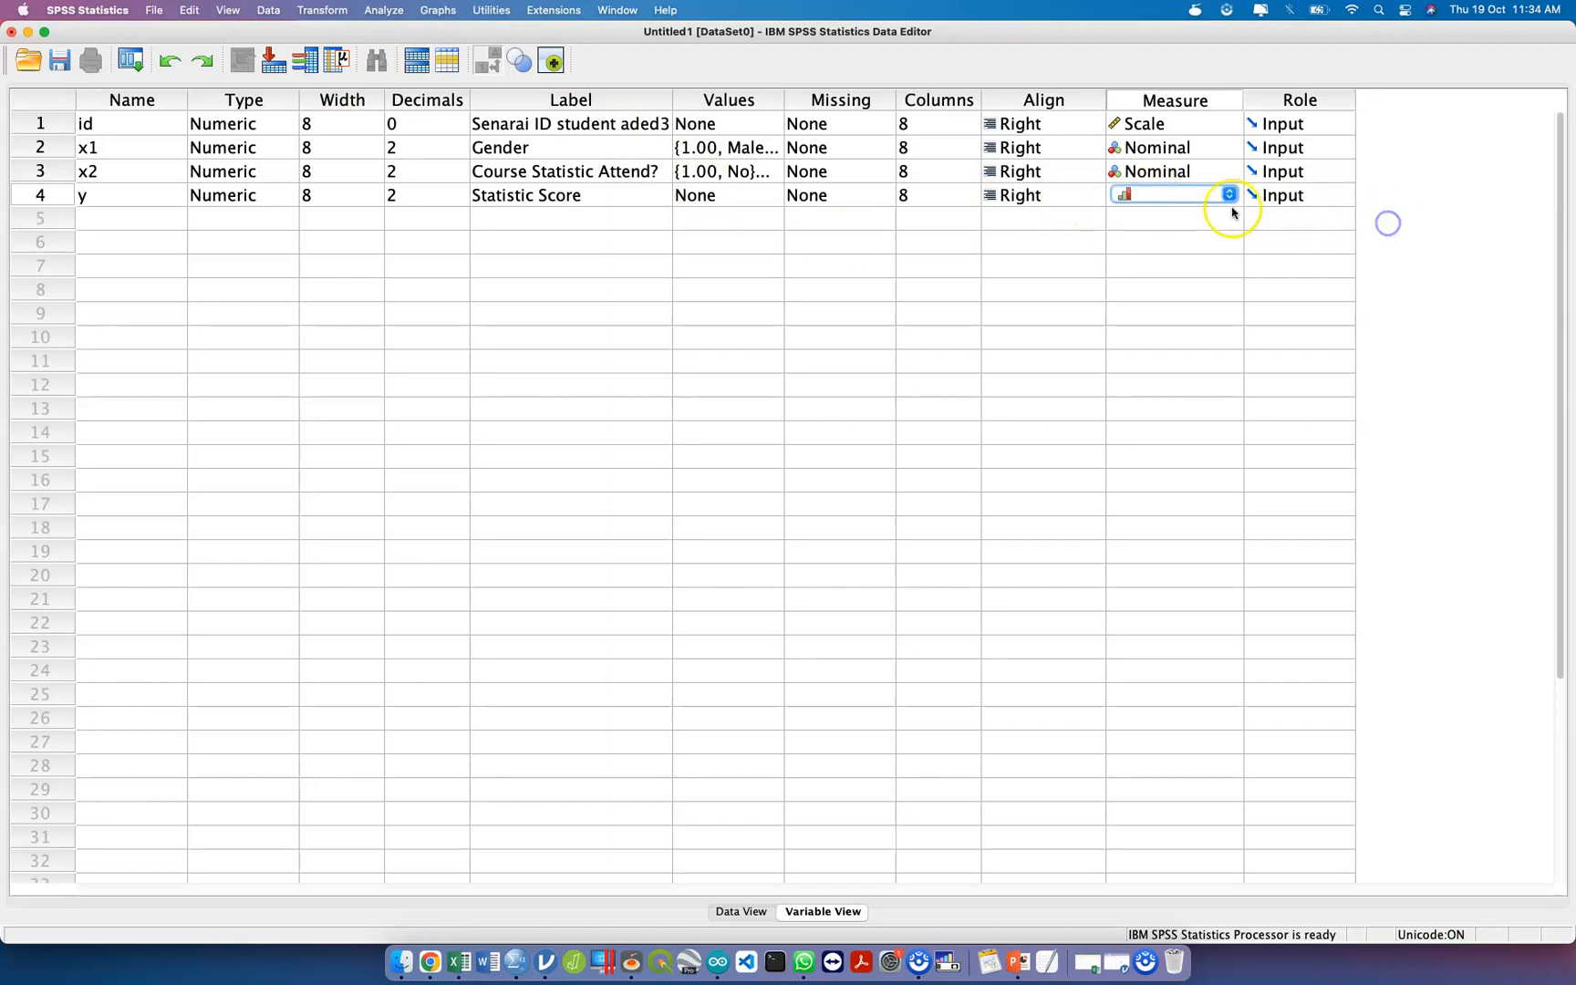
{"action": "left_click", "coordinate": [1230, 198]}
{"action": "left_click", "coordinate": [1156, 167]}
{"action": "left_click", "coordinate": [1163, 195]}
{"action": "left_click", "coordinate": [1163, 217]}
{"action": "left_click", "coordinate": [1233, 273]}
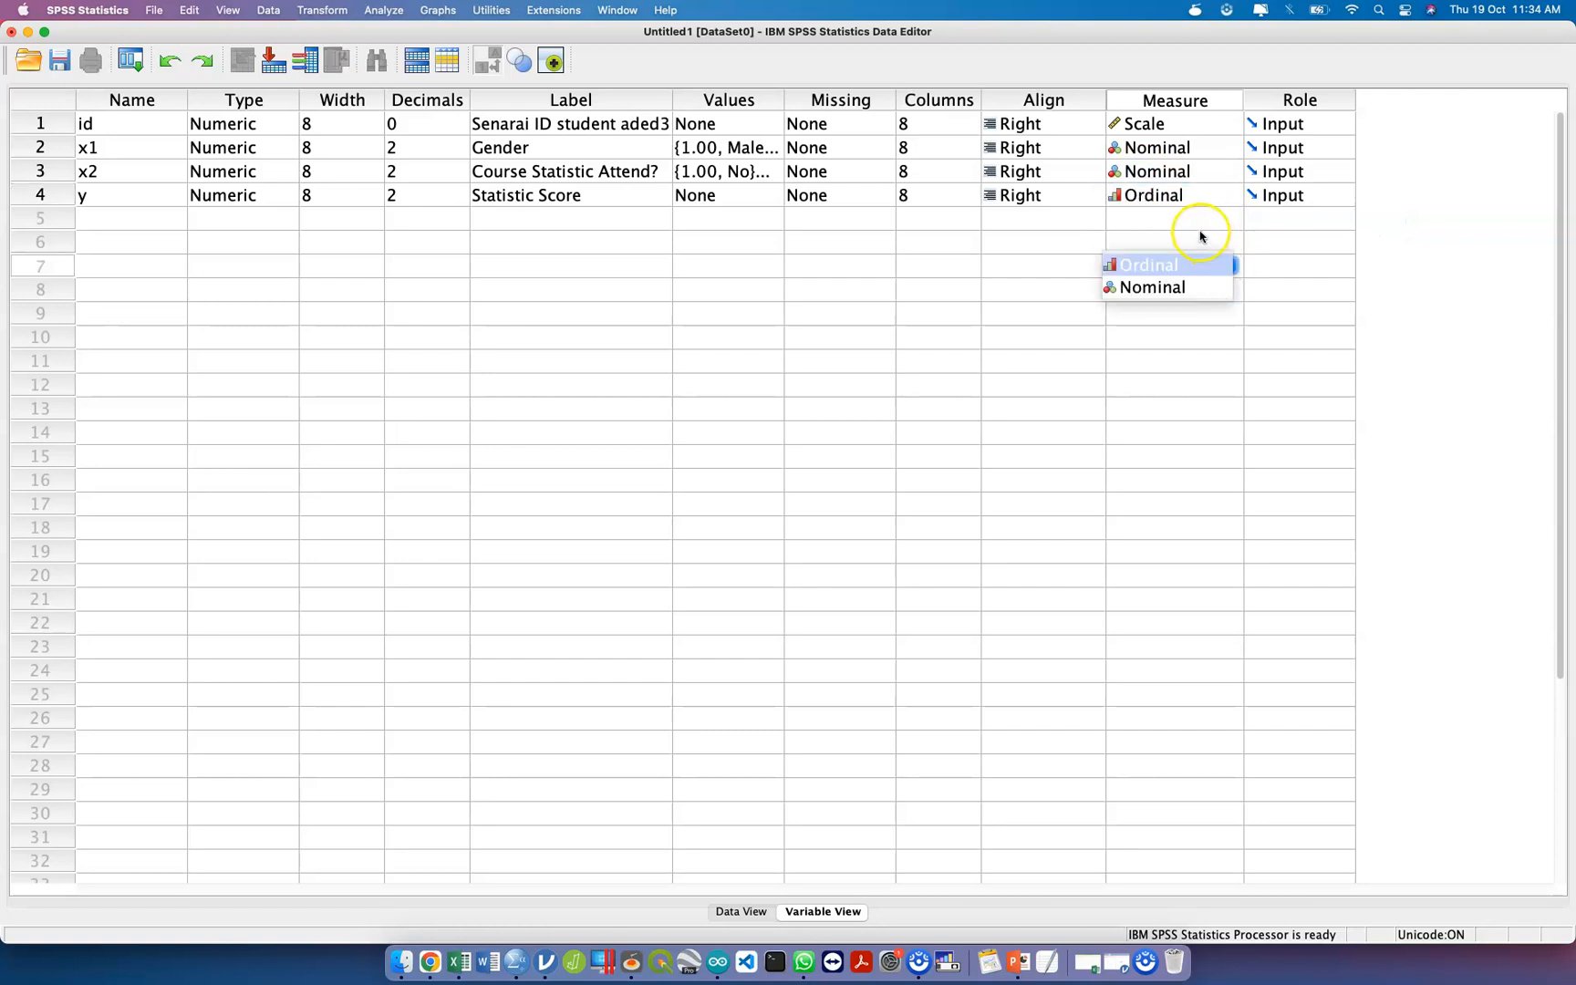
{"action": "left_click", "coordinate": [1198, 198]}
{"action": "left_click", "coordinate": [1179, 170]}
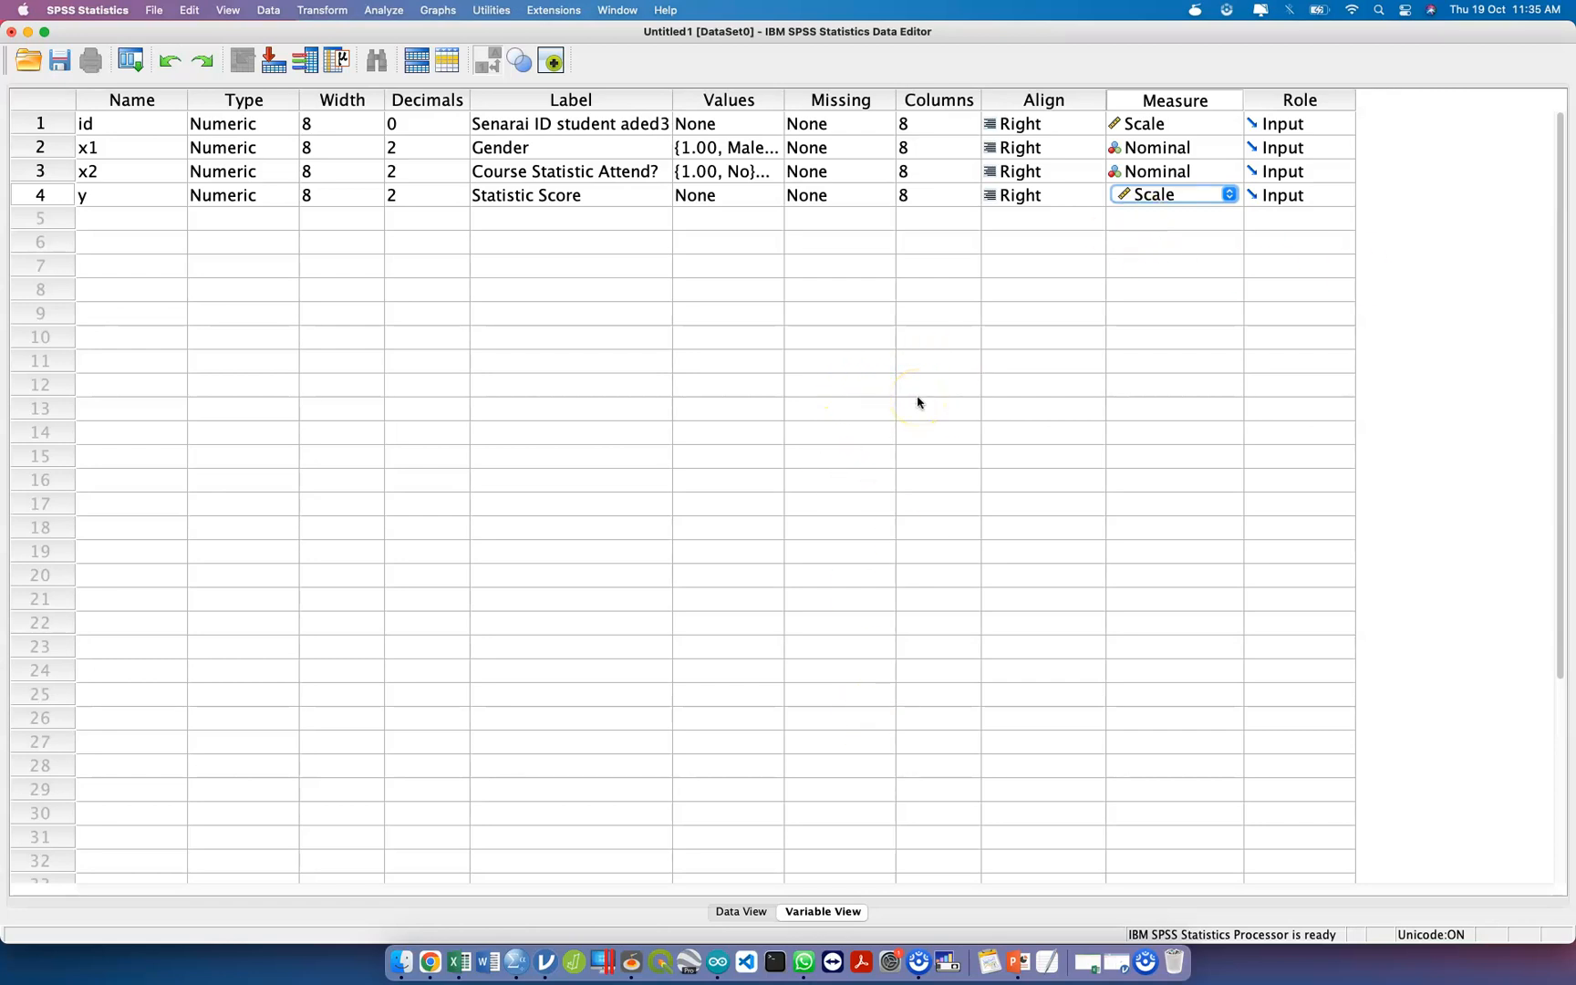
Open the data sheet for case entry and give the first case the id 1.
{"action": "left_click", "coordinate": [745, 911]}
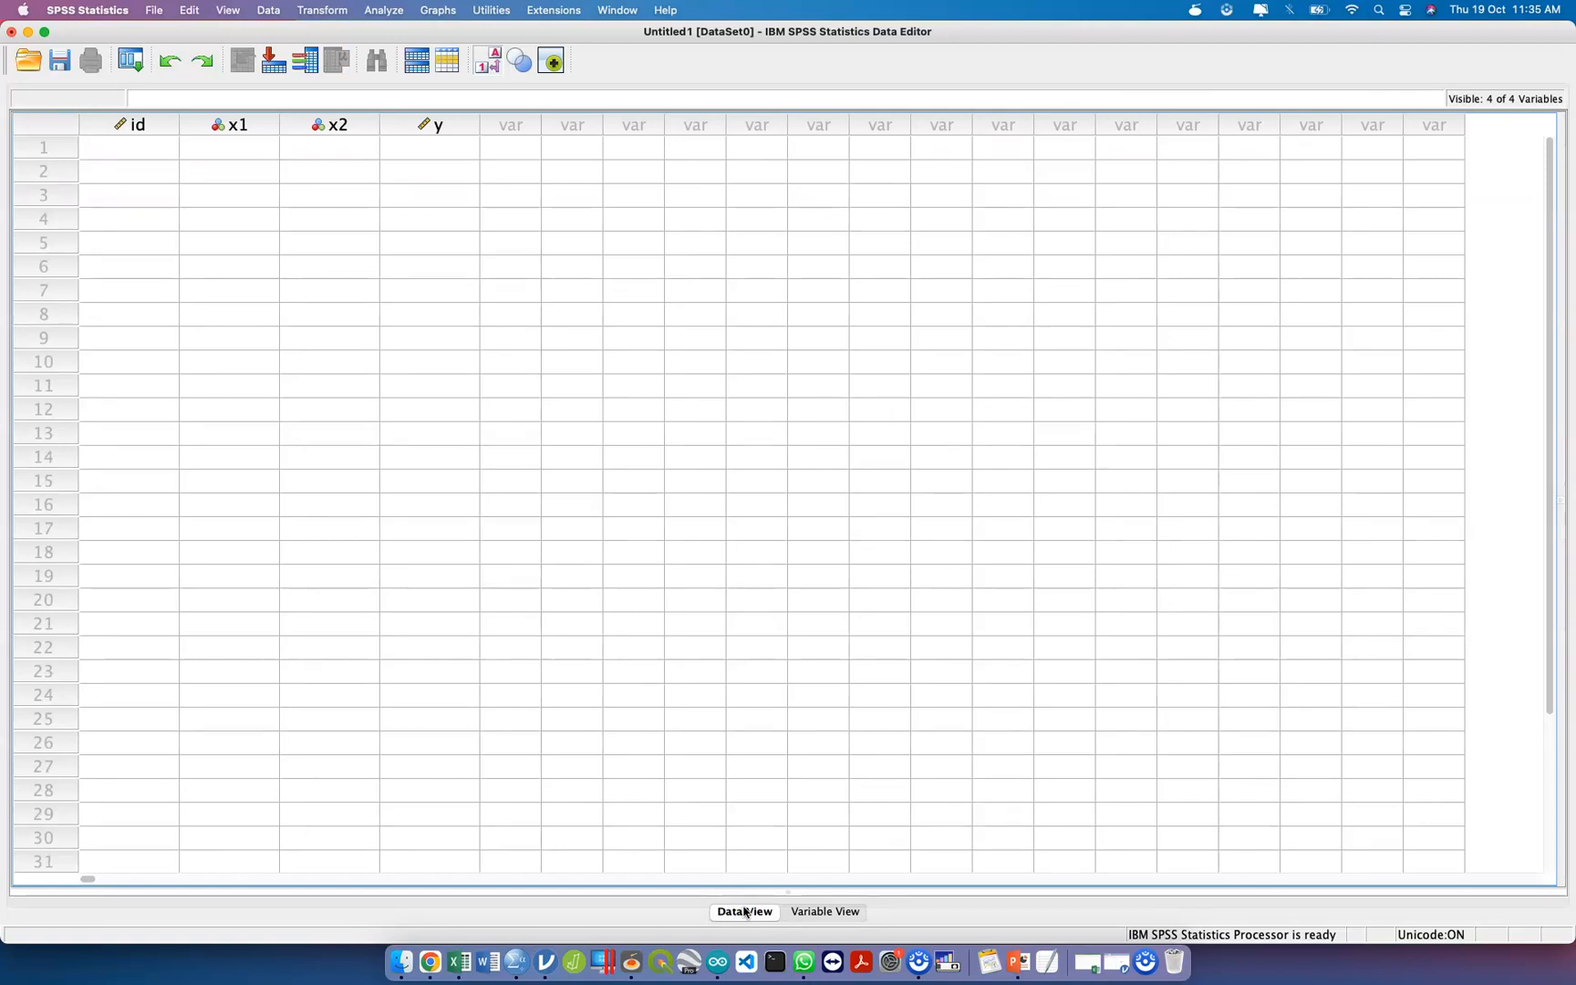
{"action": "left_click", "coordinate": [171, 157]}
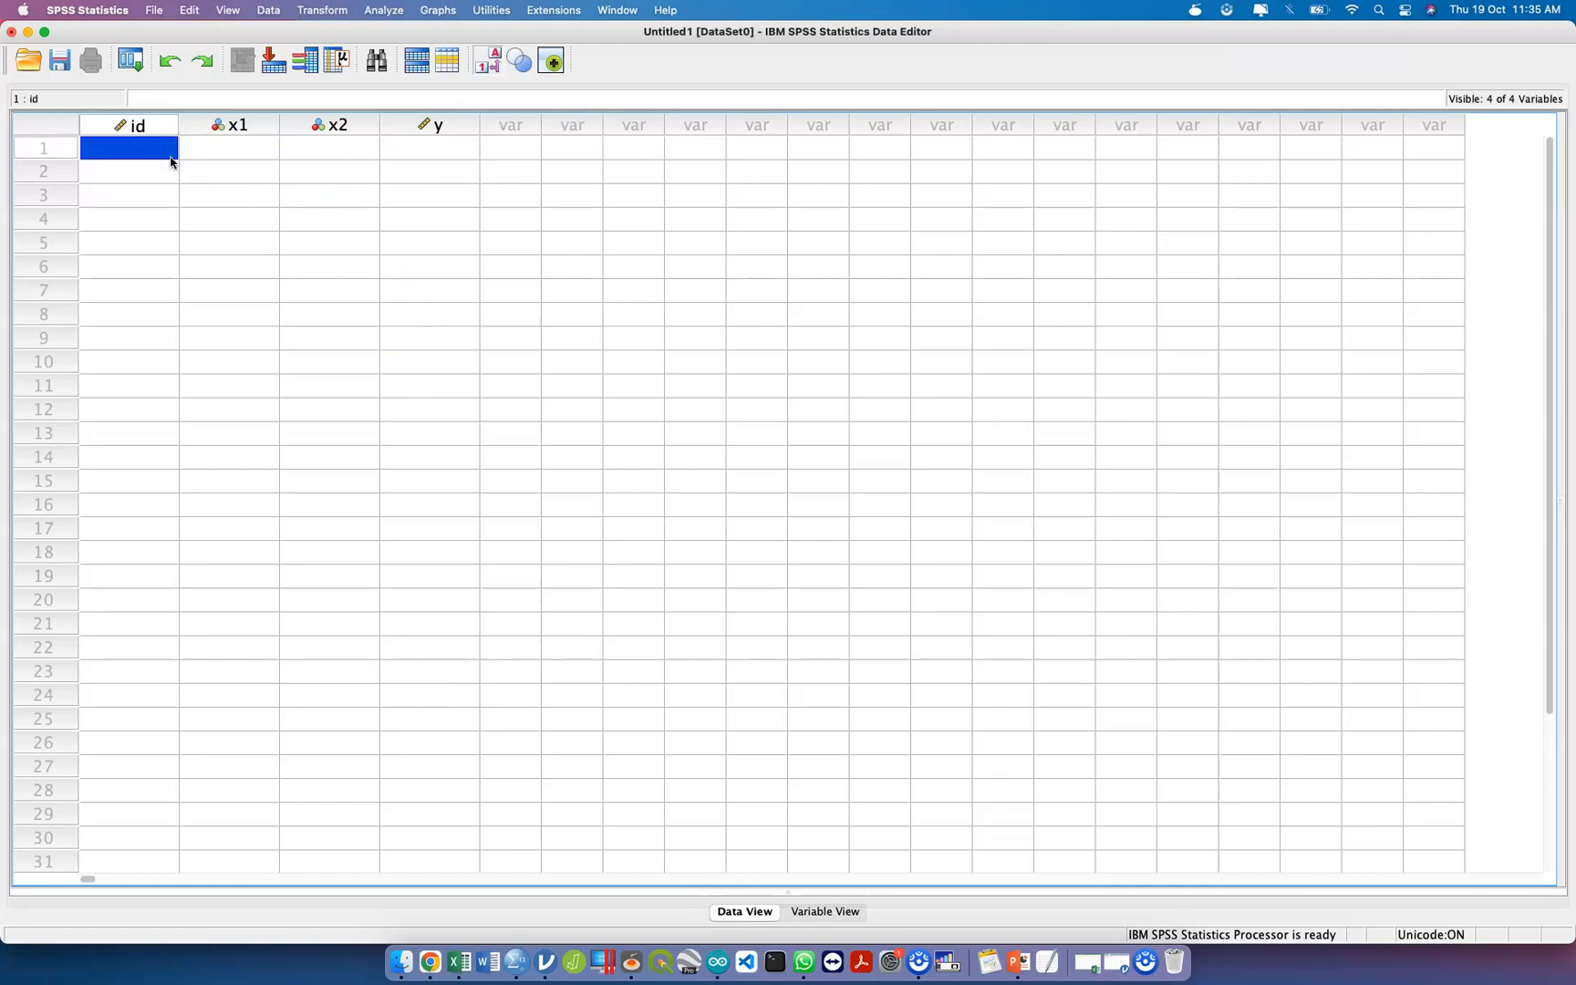
{"action": "type", "text": "1"}
{"action": "key", "text": "Tab"}
{"action": "left_click", "coordinate": [166, 149]}
Enter the gender (x1) of the first case as 2, Female.
{"action": "left_click", "coordinate": [239, 147]}
{"action": "double_click", "coordinate": [245, 148]}
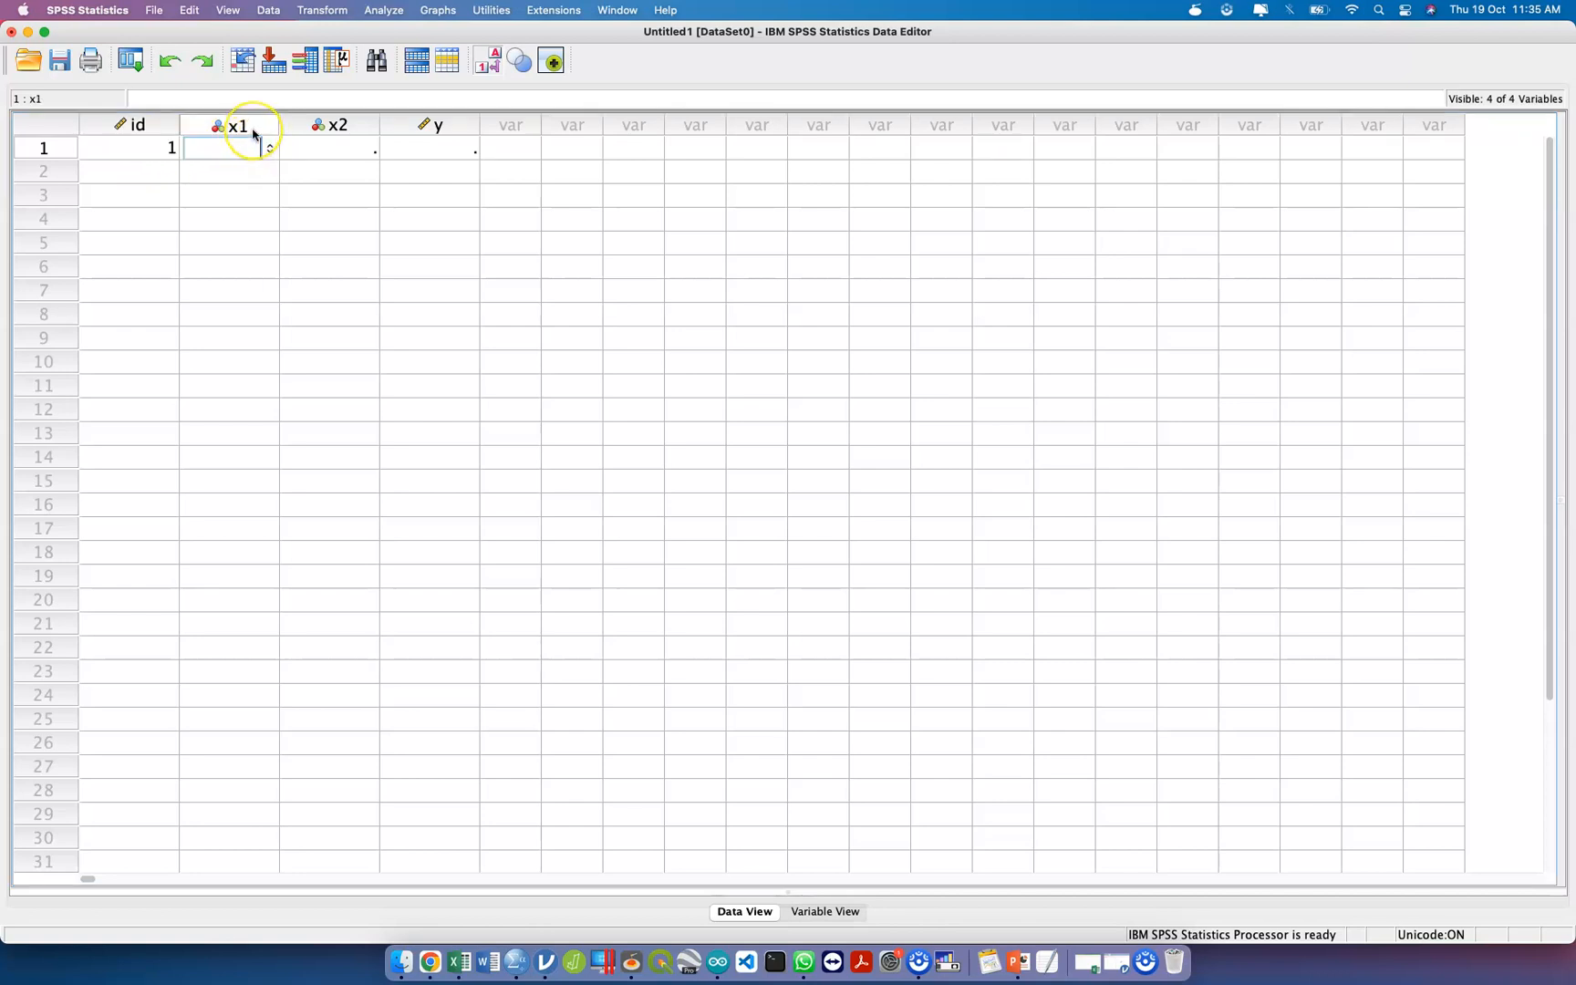
{"action": "left_click", "coordinate": [233, 156]}
{"action": "type", "text": "1"}
{"action": "key", "text": "Tab"}
{"action": "double_click", "coordinate": [236, 158]}
{"action": "type", "text": "2"}
{"action": "key", "text": "Tab"}
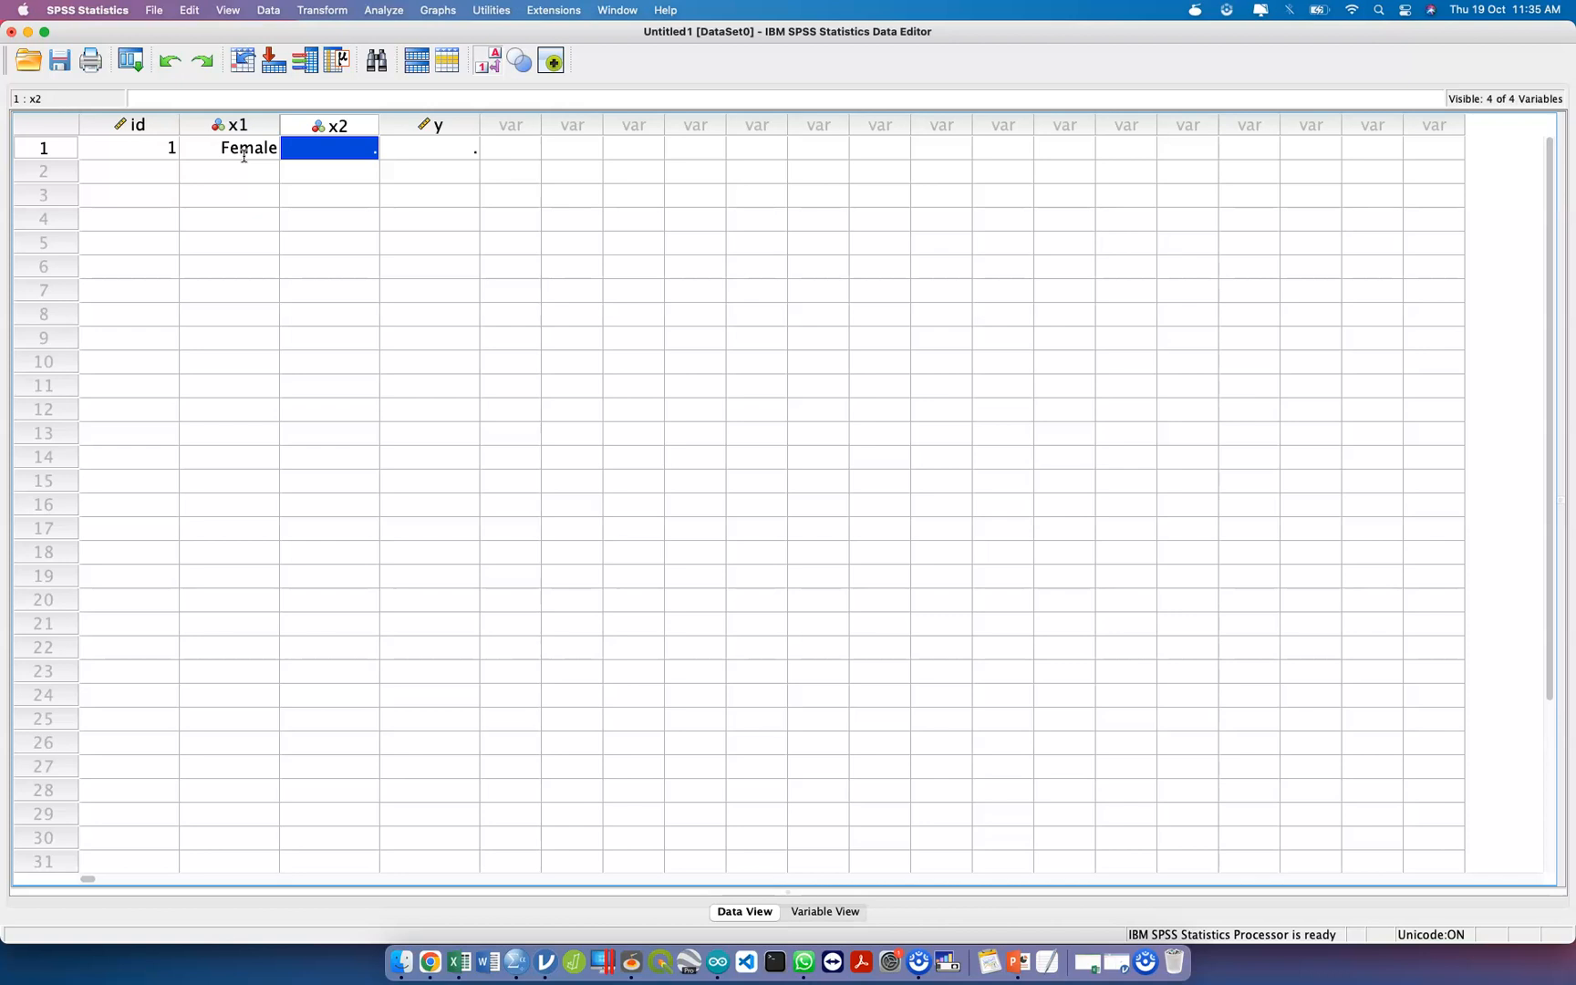
Complete the first case with 2 (Yes) for x2 and 75 for y.
{"action": "type", "text": "2"}
{"action": "key", "text": "Tab"}
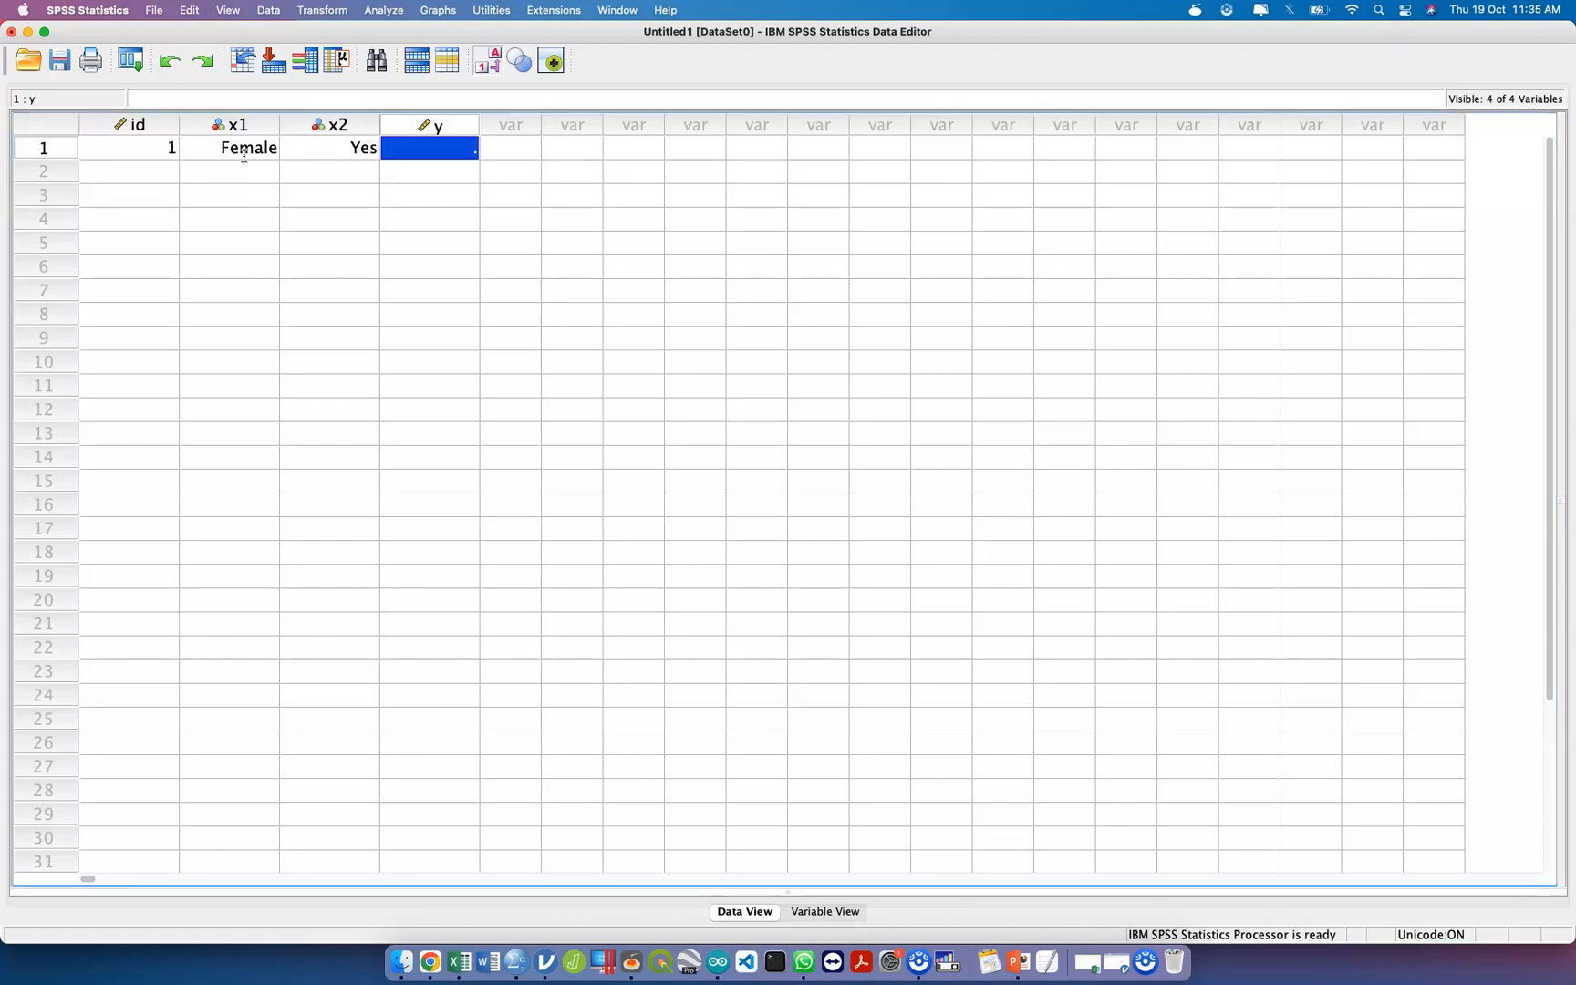
{"action": "type", "text": "75"}
{"action": "key", "text": "Return"}
Start the second case with id 2 and gender (x1) 2.
{"action": "key", "text": "Left"}
{"action": "key", "text": "Left"}
{"action": "type", "text": "2"}
{"action": "key", "text": "Tab"}
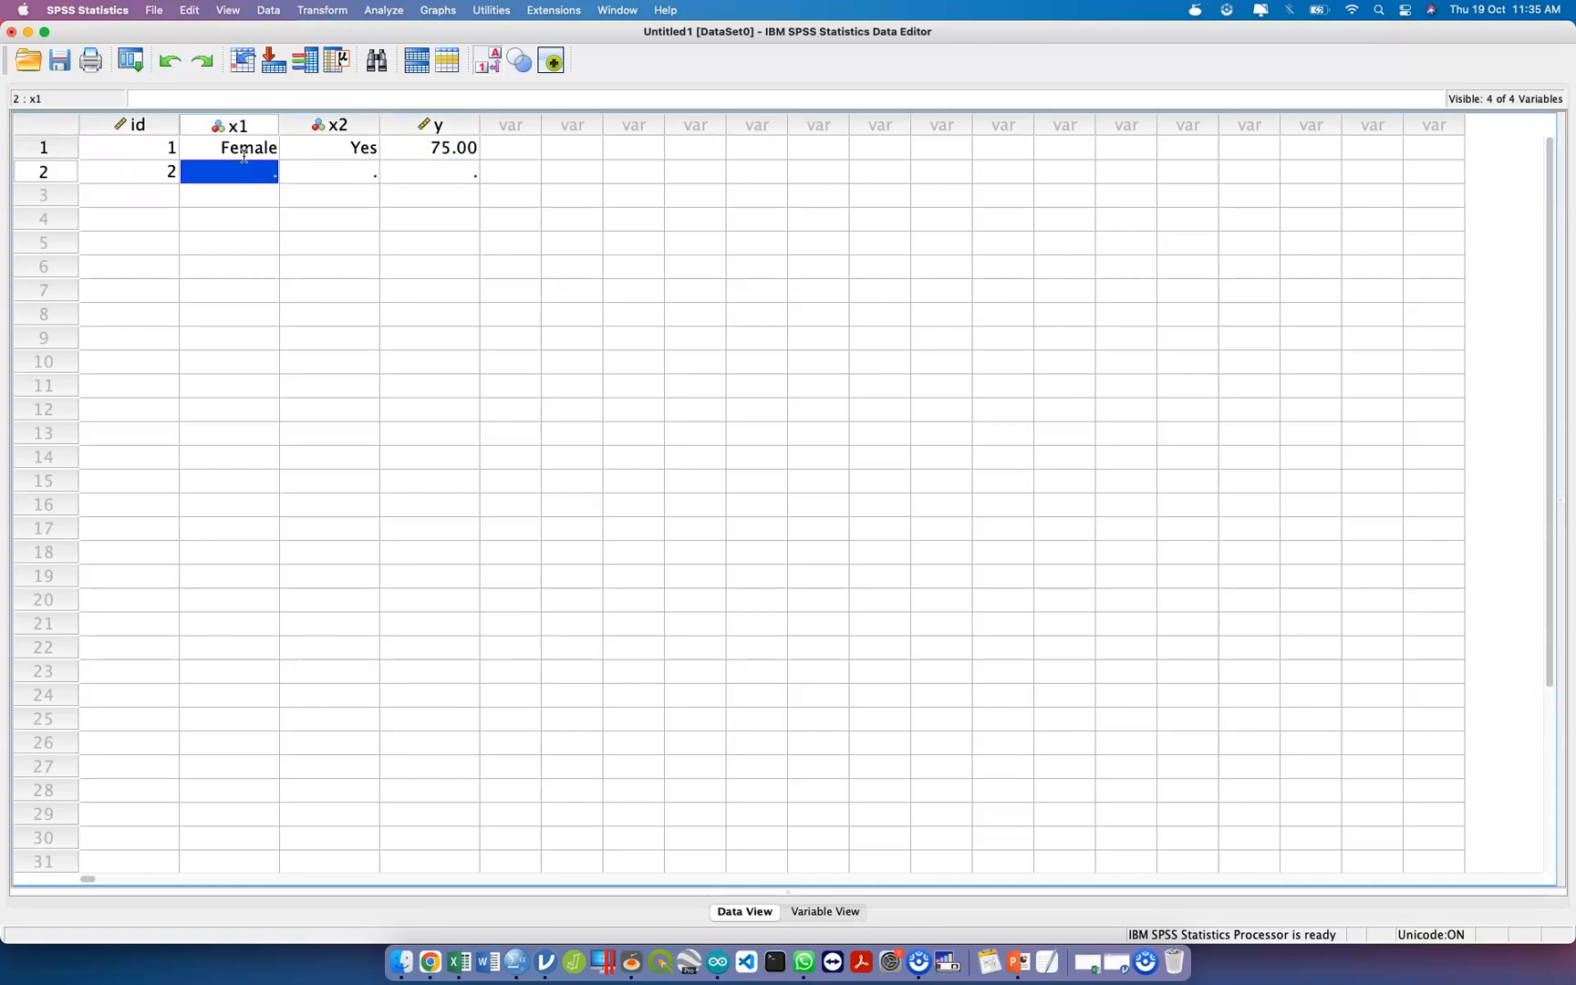
{"action": "type", "text": "2"}
{"action": "key", "text": "Tab"}
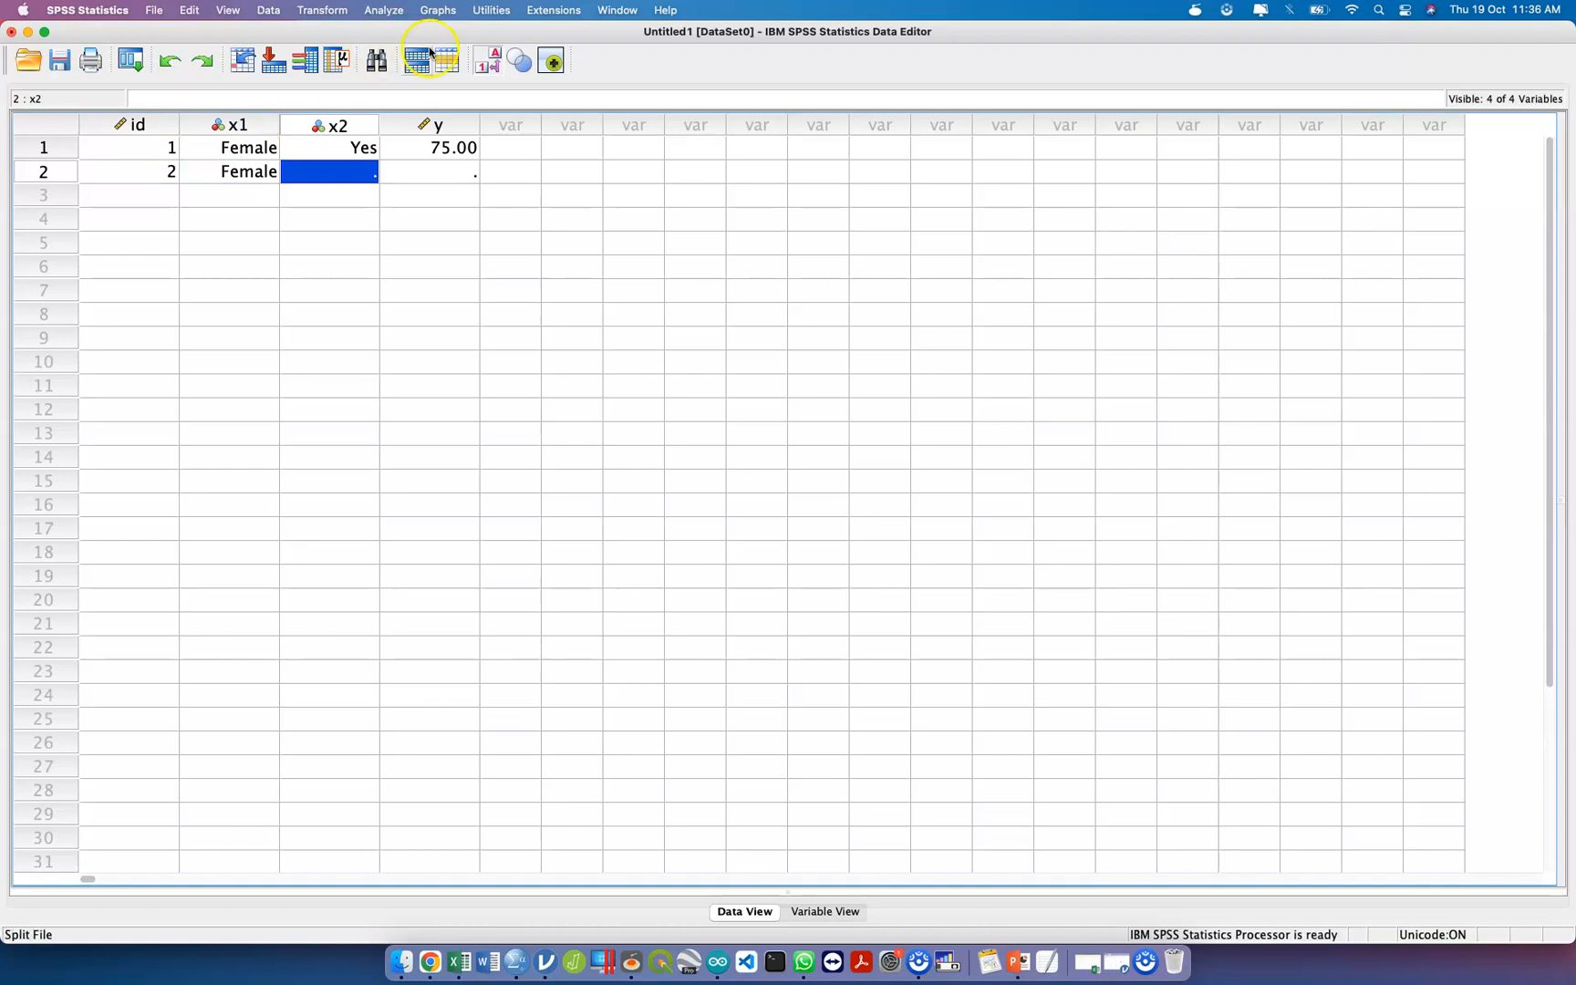
Toggle the value labels display repeatedly, ending with the numeric codes shown in the x1 and x2 columns.
{"action": "left_click", "coordinate": [494, 65]}
{"action": "left_click", "coordinate": [494, 67]}
{"action": "left_click", "coordinate": [495, 68]}
{"action": "left_click", "coordinate": [495, 67]}
{"action": "left_click", "coordinate": [494, 67]}
{"action": "left_click", "coordinate": [494, 67]}
{"action": "left_click", "coordinate": [494, 67]}
{"action": "left_click", "coordinate": [494, 65]}
{"action": "left_click", "coordinate": [494, 65]}
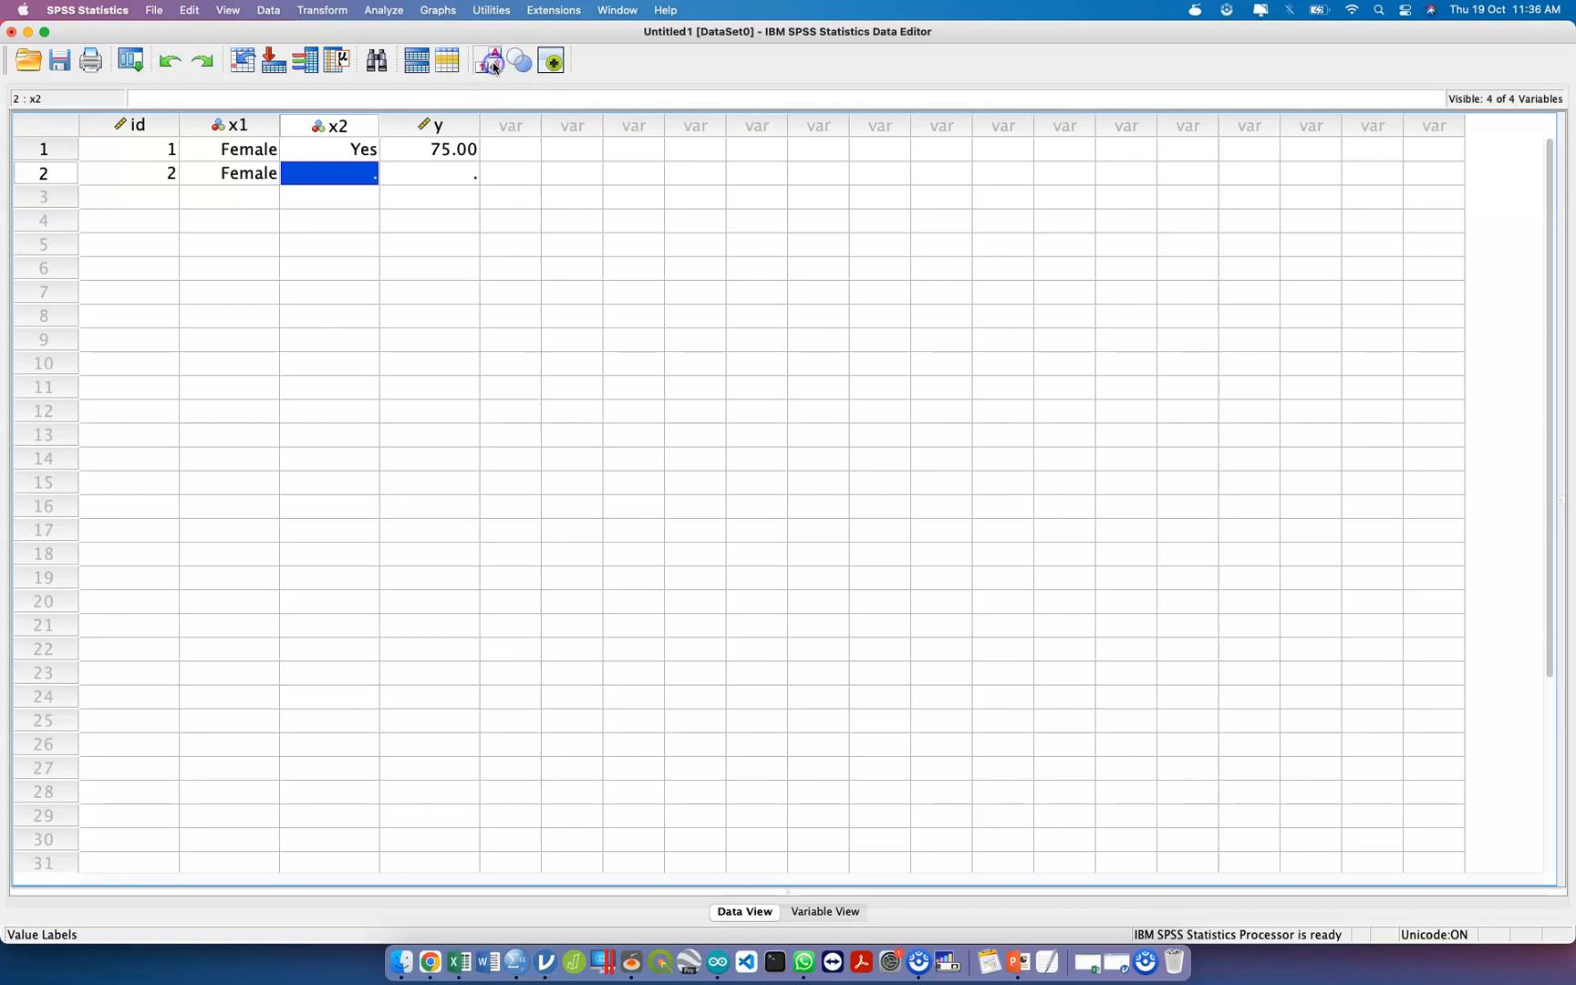
{"action": "left_click", "coordinate": [494, 65]}
{"action": "left_click", "coordinate": [493, 66]}
{"action": "left_click", "coordinate": [493, 66]}
{"action": "left_click", "coordinate": [493, 65]}
{"action": "left_click", "coordinate": [494, 66]}
{"action": "left_click", "coordinate": [493, 66]}
{"action": "left_click", "coordinate": [493, 66]}
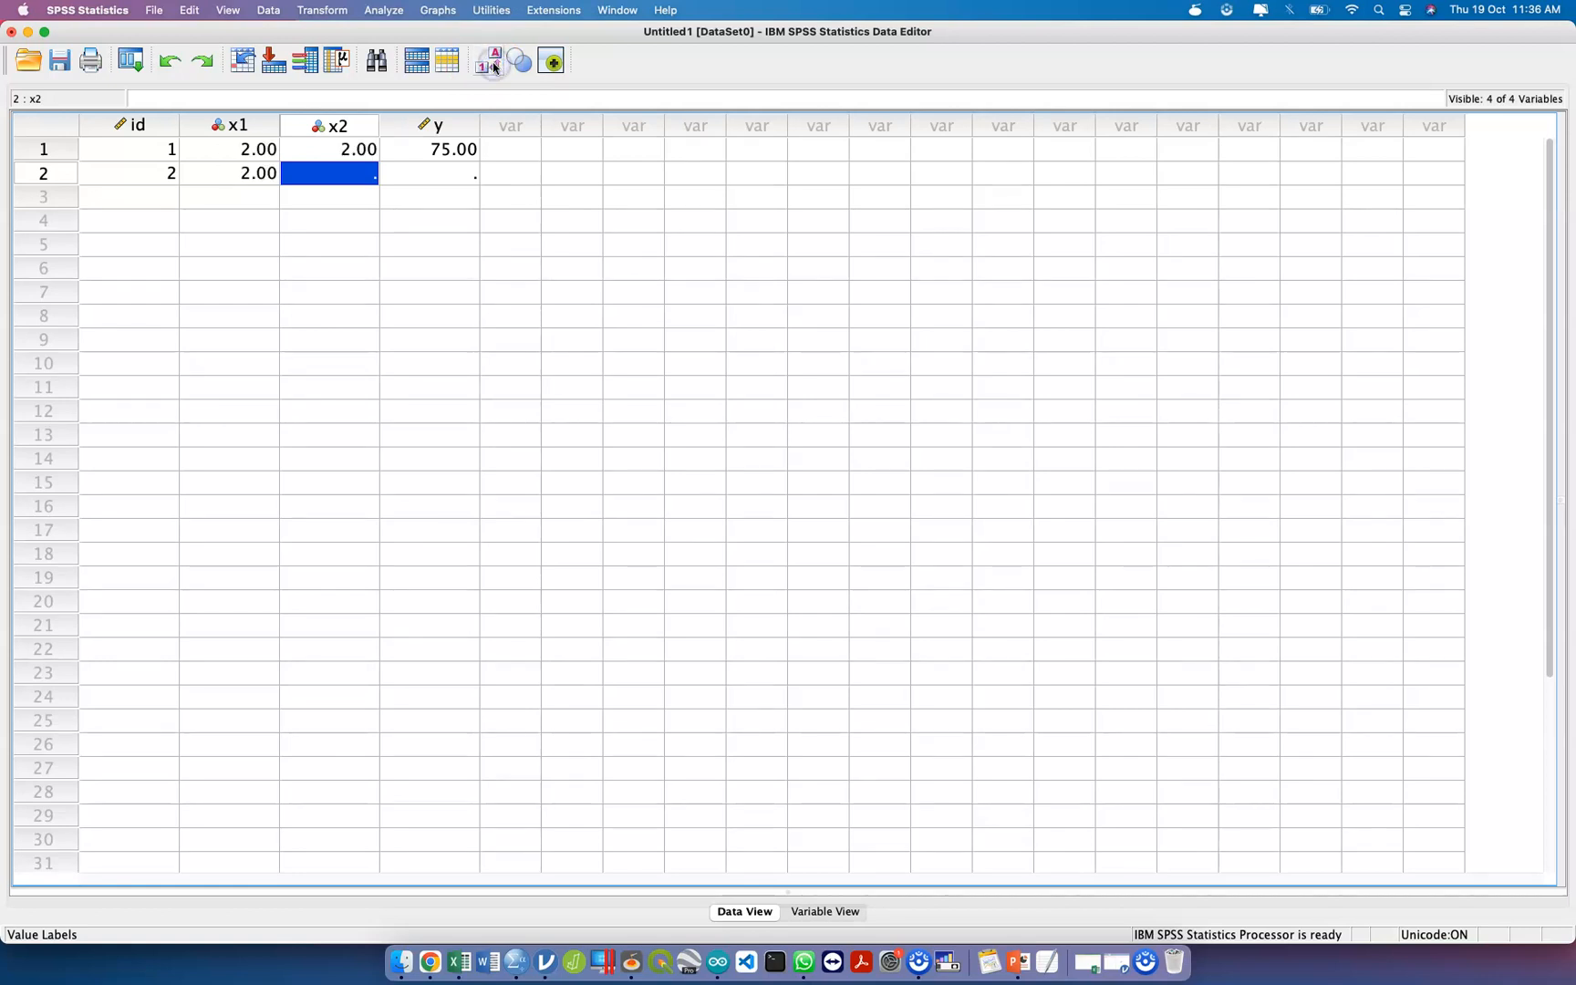
{"action": "left_click", "coordinate": [494, 66]}
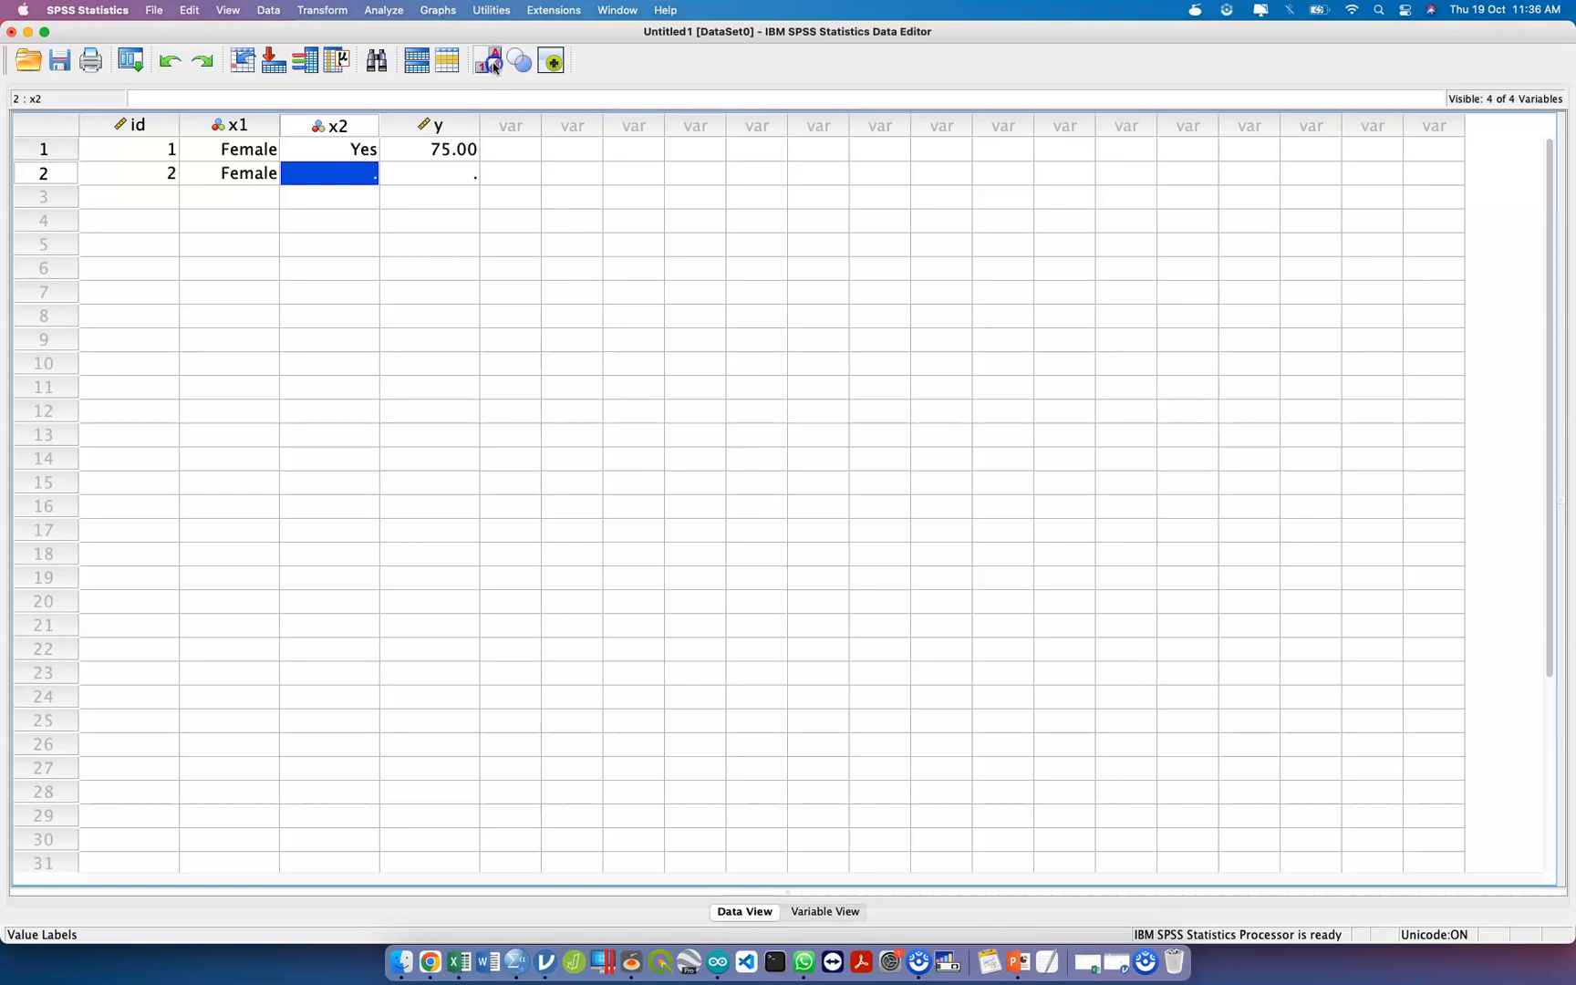
{"action": "left_click", "coordinate": [494, 66]}
{"action": "left_click", "coordinate": [493, 65]}
{"action": "left_click", "coordinate": [493, 66]}
{"action": "left_click", "coordinate": [493, 66]}
{"action": "left_click", "coordinate": [493, 65]}
{"action": "left_click", "coordinate": [493, 66]}
{"action": "left_click", "coordinate": [493, 66]}
{"action": "left_click", "coordinate": [494, 65]}
{"action": "left_click", "coordinate": [494, 65]}
Complete the second case with 1 for x2 and 99 for y.
{"action": "left_click", "coordinate": [333, 179]}
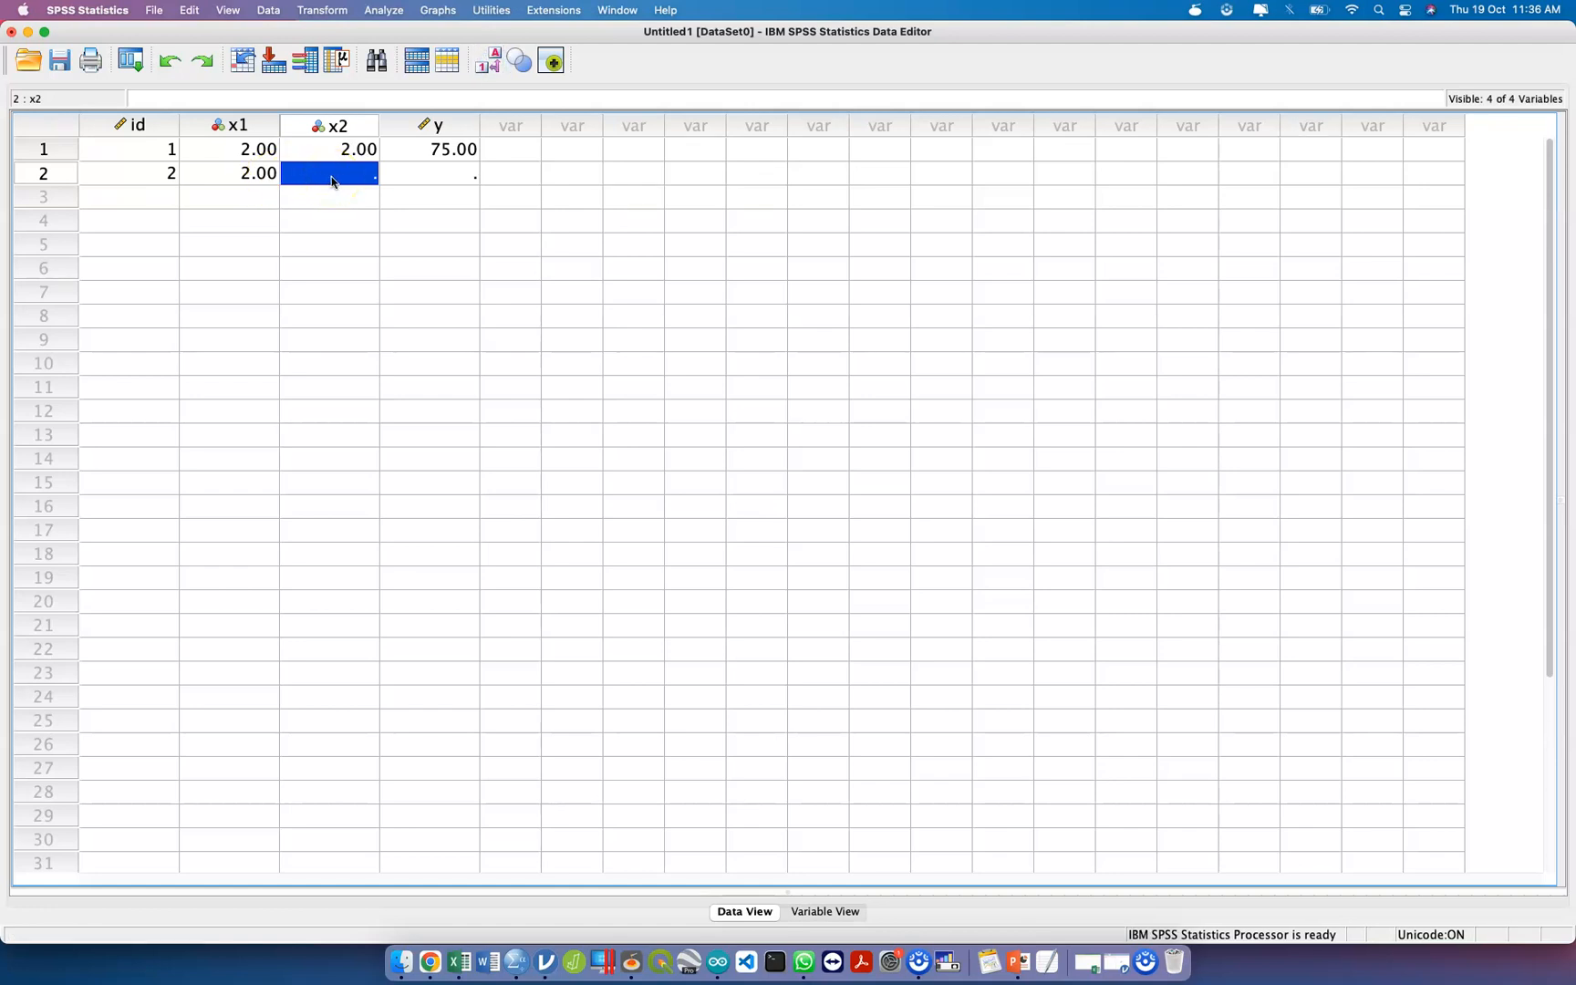
{"action": "type", "text": "1"}
{"action": "key", "text": "Tab"}
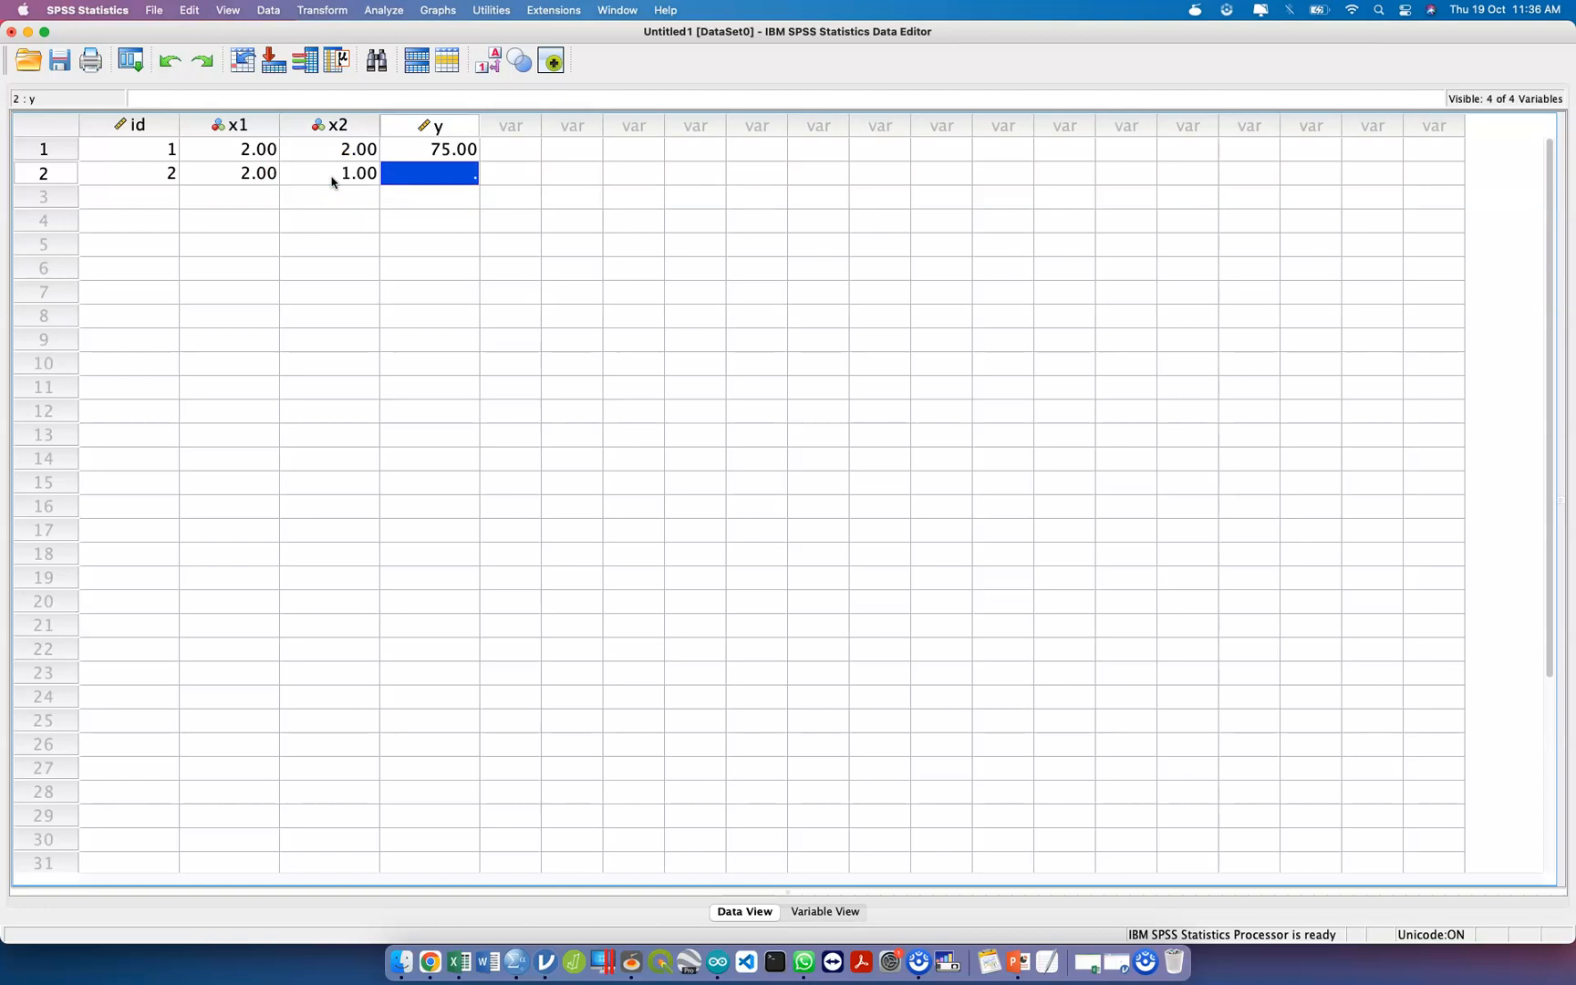
{"action": "type", "text": "99"}
{"action": "key", "text": "Return"}
Enter the third case with id 3, x1 as 1, x2 as 2 and y as 55.
{"action": "key", "text": "Left"}
{"action": "key", "text": "Left"}
{"action": "key", "text": "Left"}
{"action": "type", "text": "3"}
{"action": "key", "text": "Tab"}
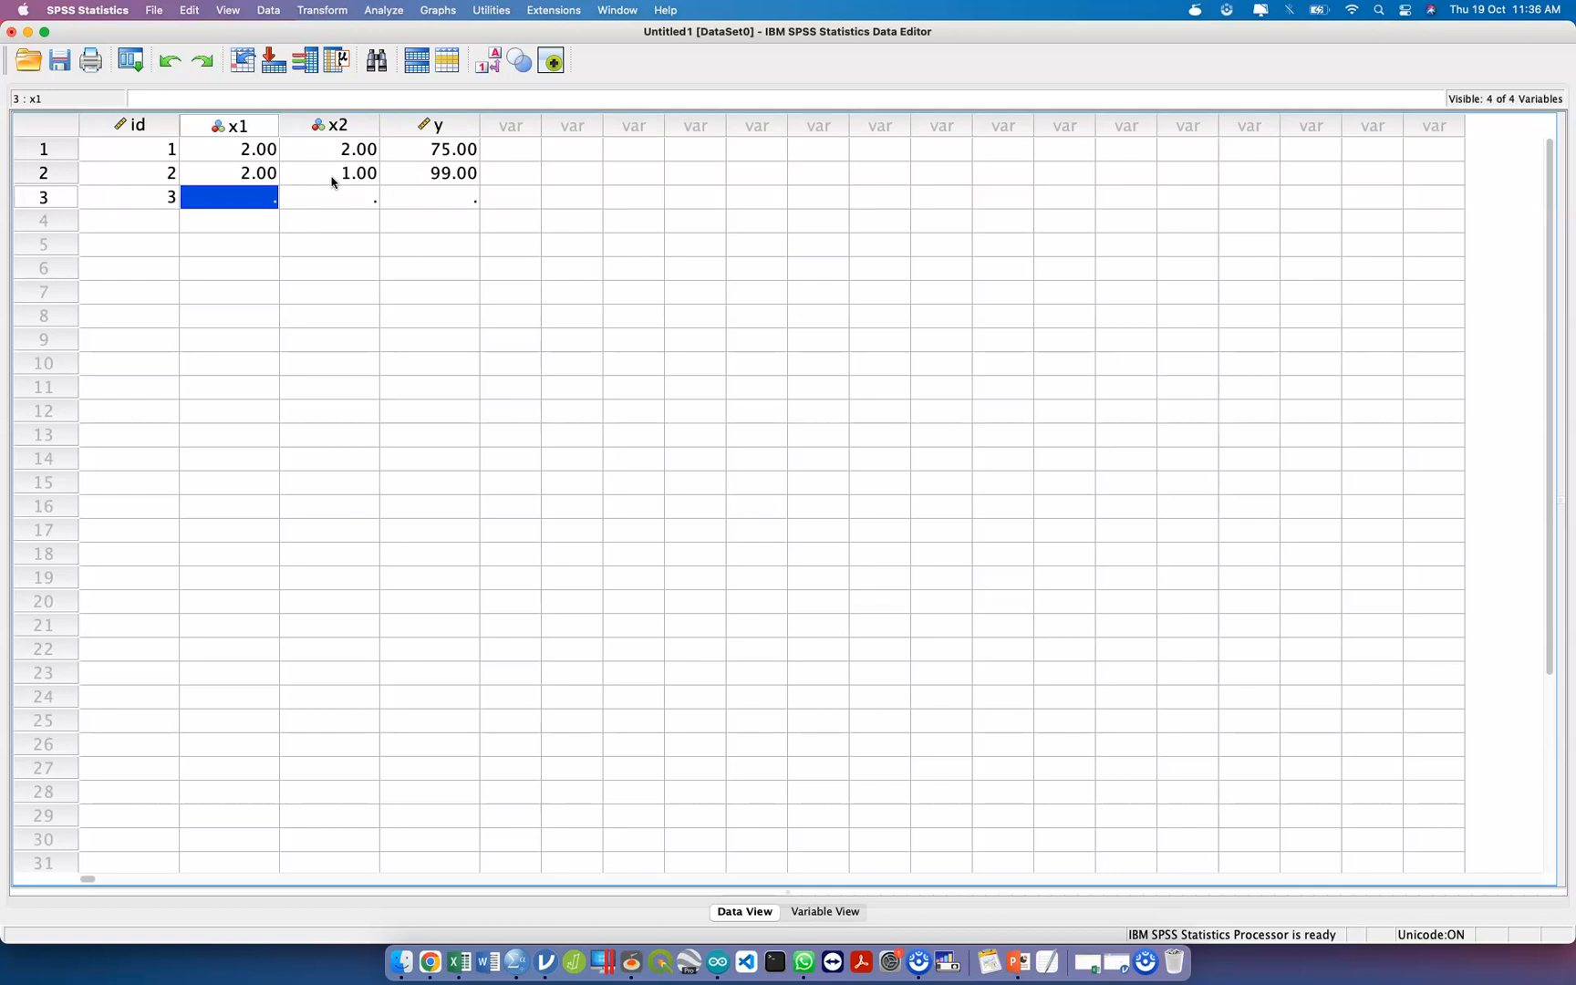
{"action": "type", "text": "1"}
{"action": "key", "text": "Tab"}
{"action": "type", "text": "2"}
{"action": "key", "text": "Tab"}
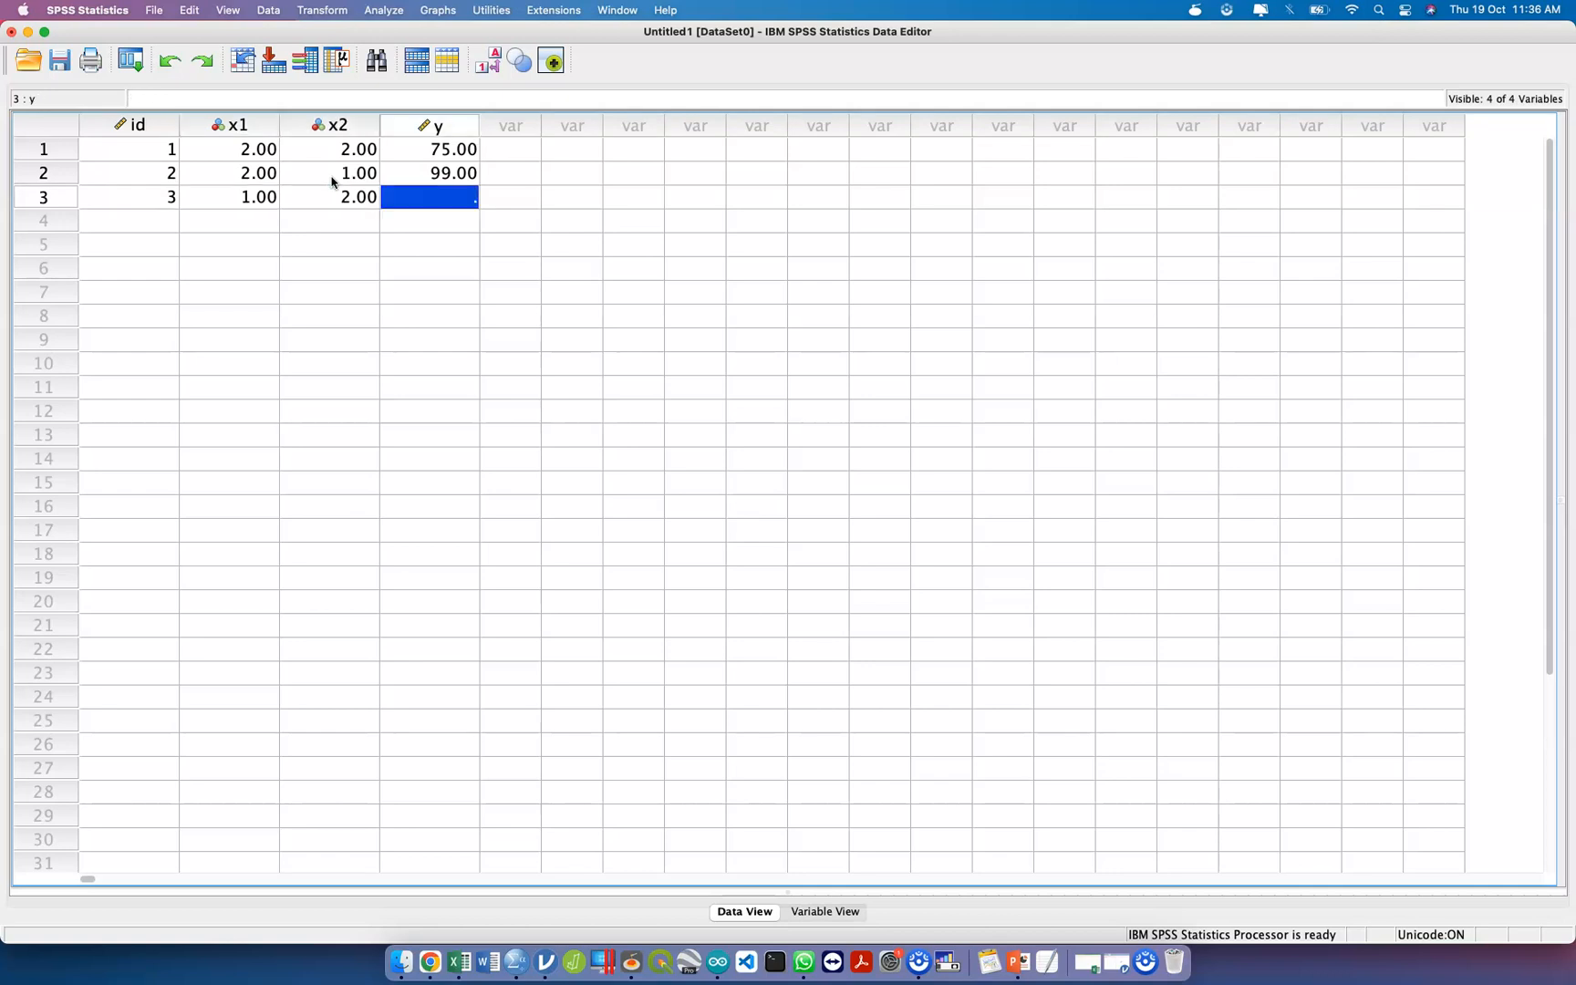
{"action": "type", "text": "55"}
{"action": "key", "text": "Return"}
Enter the fourth case with id 4, x1 as 1, x2 as 1 and y as 70.
{"action": "key", "text": "Left"}
{"action": "key", "text": "Left"}
{"action": "key", "text": "Left"}
{"action": "type", "text": "4"}
{"action": "key", "text": "Tab"}
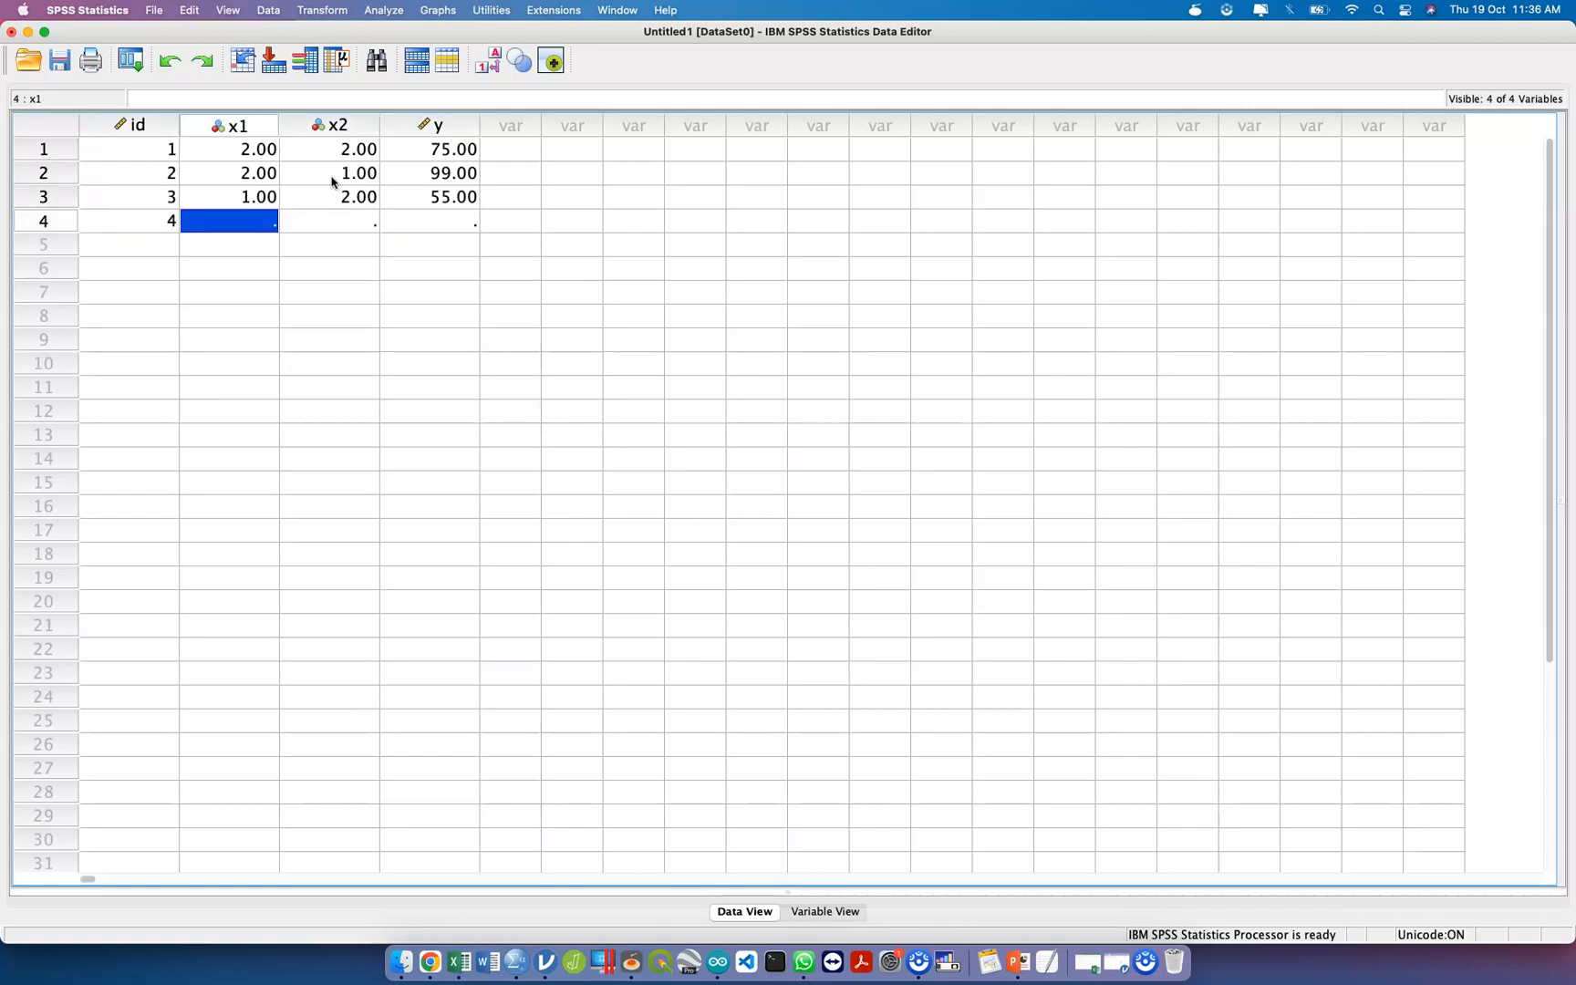
{"action": "type", "text": "1"}
{"action": "key", "text": "Tab"}
{"action": "type", "text": "2"}
{"action": "key", "text": "BackSpace"}
{"action": "type", "text": "1"}
{"action": "key", "text": "Tab"}
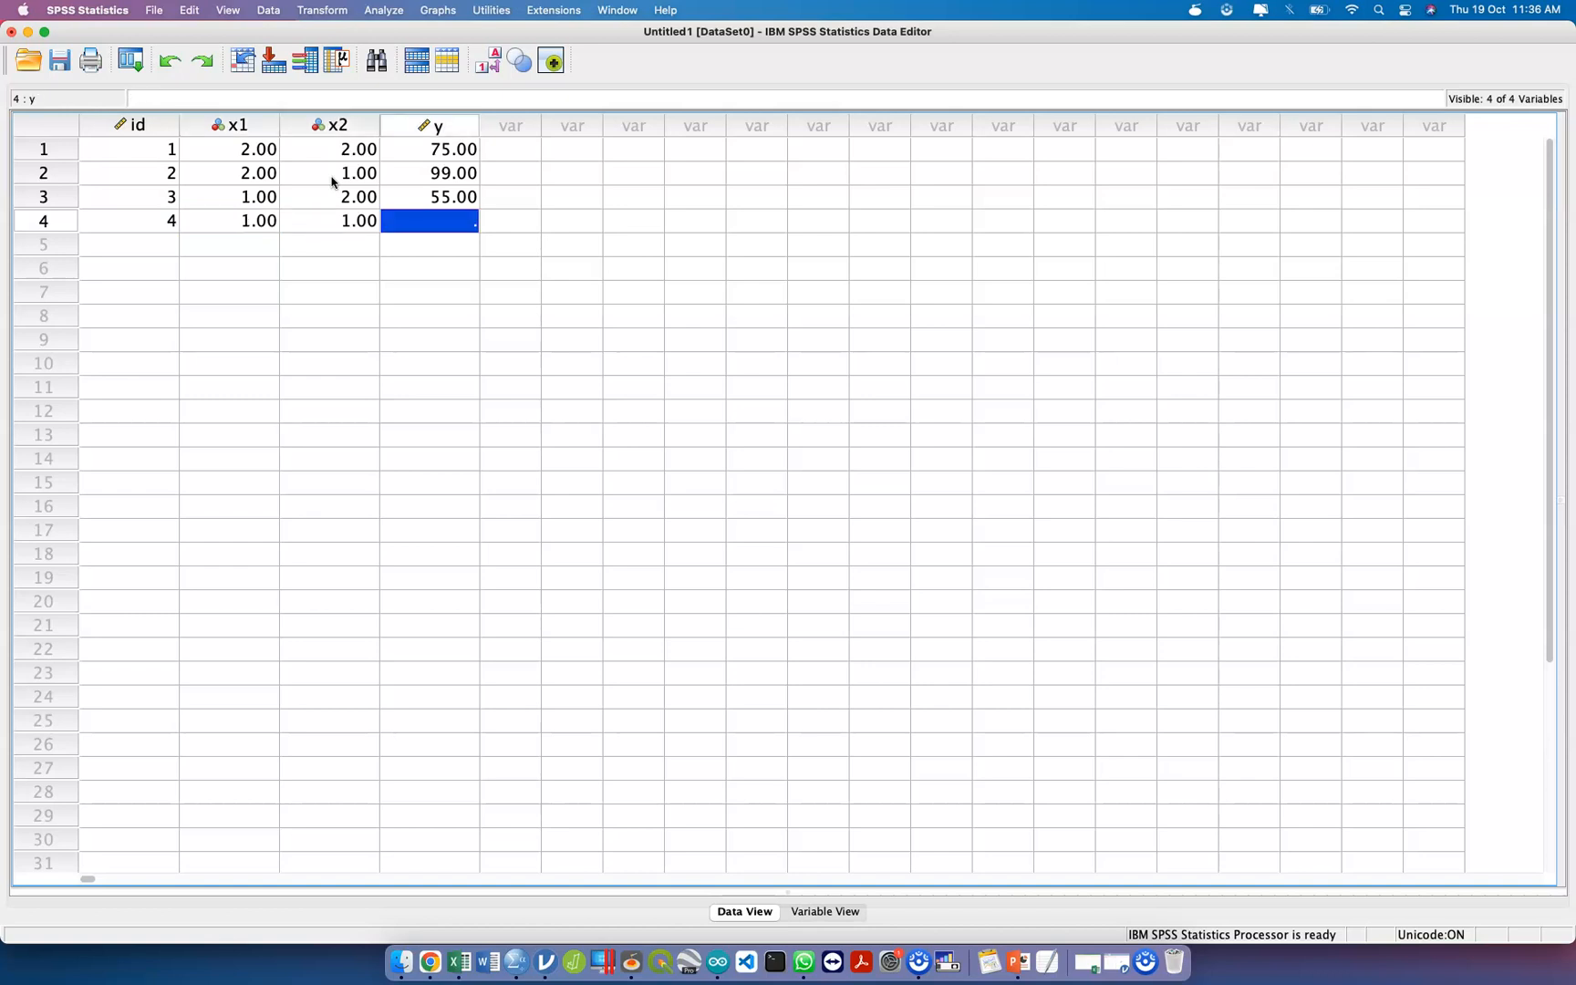
{"action": "type", "text": "70"}
{"action": "key", "text": "Return"}
Enter the fifth case with id 5, x1 as 1, x2 as 1 and y as 80.
{"action": "key", "text": "Left"}
{"action": "key", "text": "Left"}
{"action": "key", "text": "Left"}
{"action": "type", "text": "5"}
{"action": "key", "text": "Tab"}
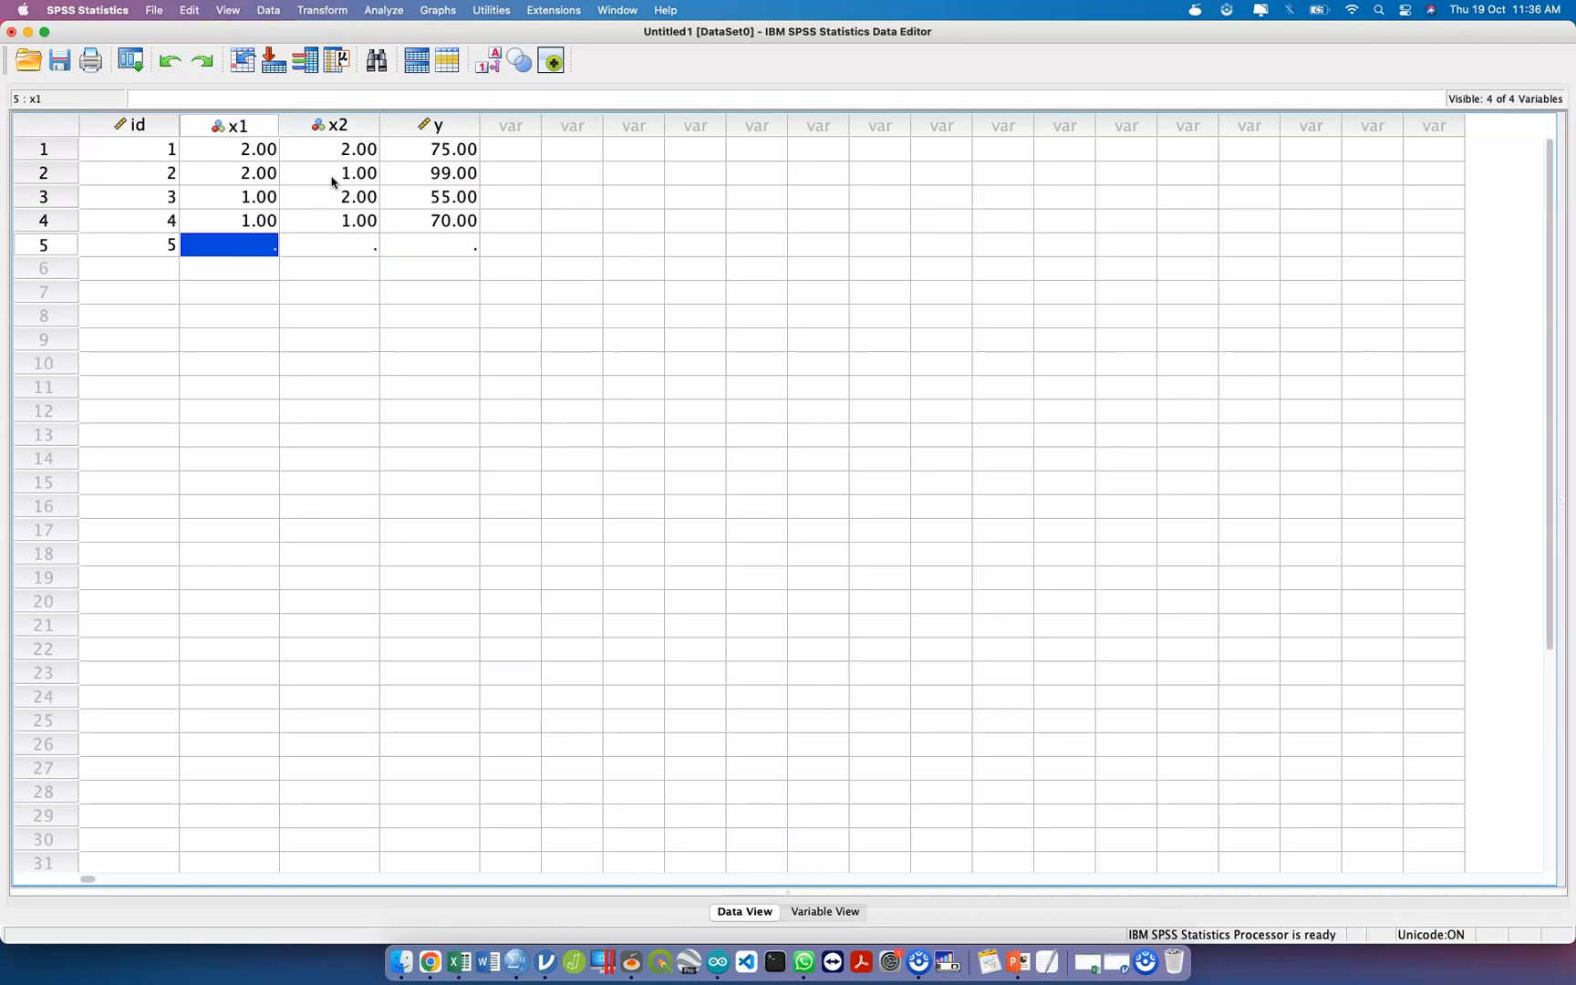
{"action": "type", "text": "1"}
{"action": "key", "text": "Tab"}
{"action": "type", "text": "1"}
{"action": "key", "text": "Tab"}
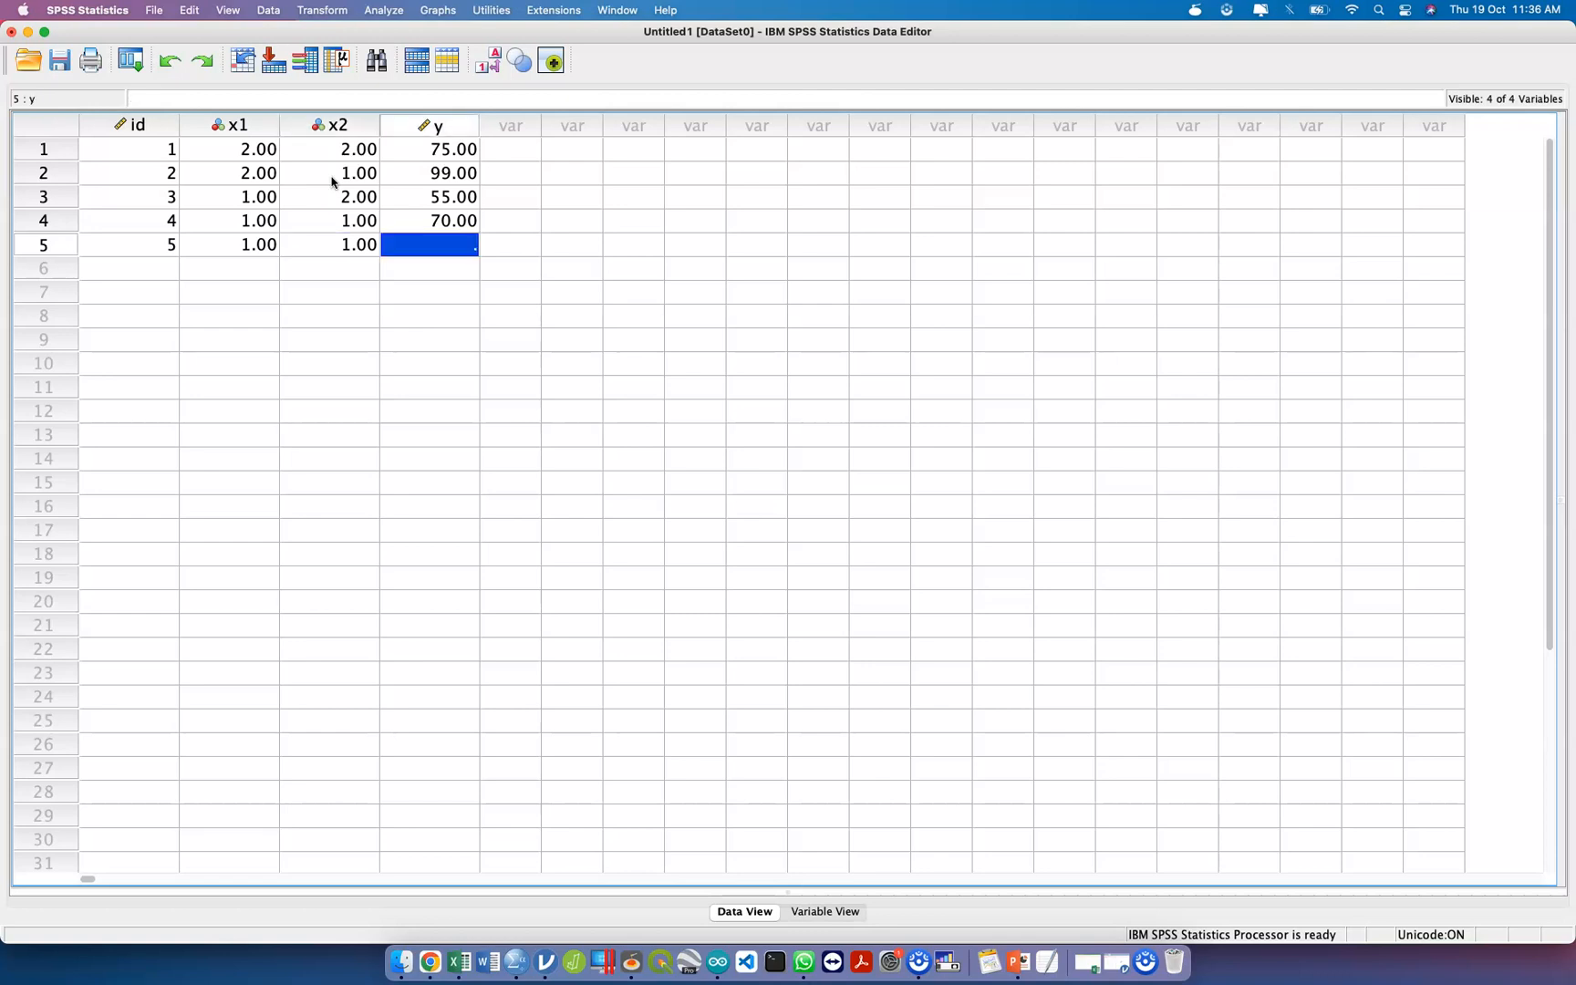
{"action": "type", "text": "80"}
{"action": "key", "text": "Return"}
Enter the sixth case with id 6, x1 as 1, x2 as 2 and y as 83.
{"action": "key", "text": "Left"}
{"action": "key", "text": "Left"}
{"action": "key", "text": "Left"}
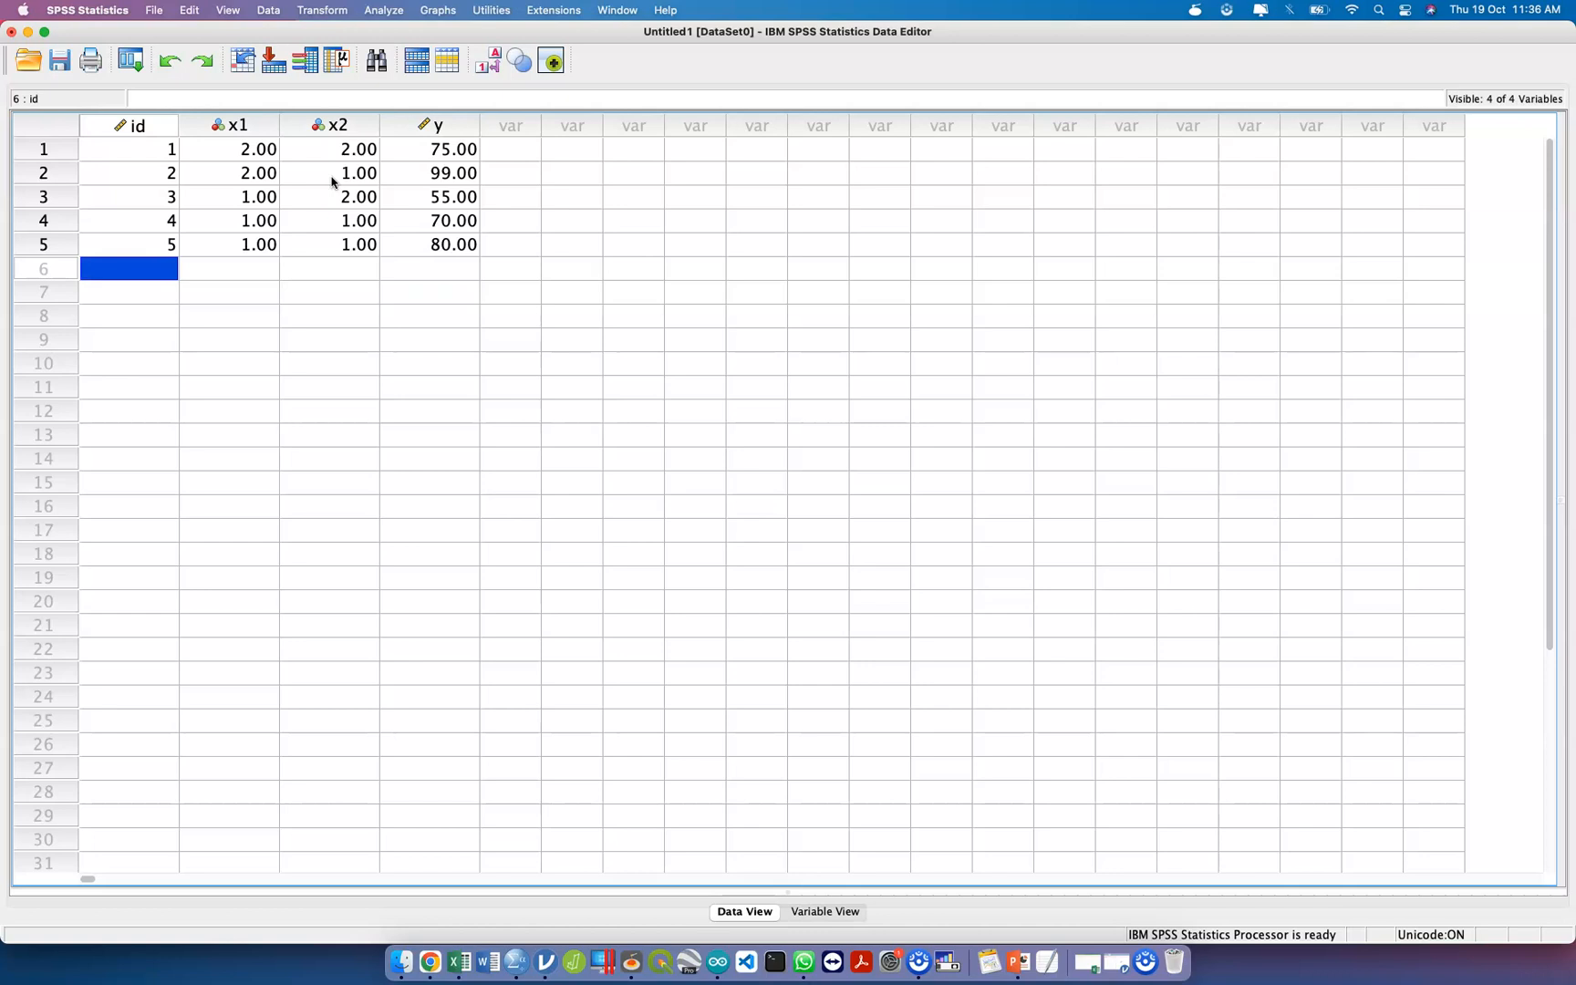
{"action": "type", "text": "6"}
{"action": "key", "text": "Tab"}
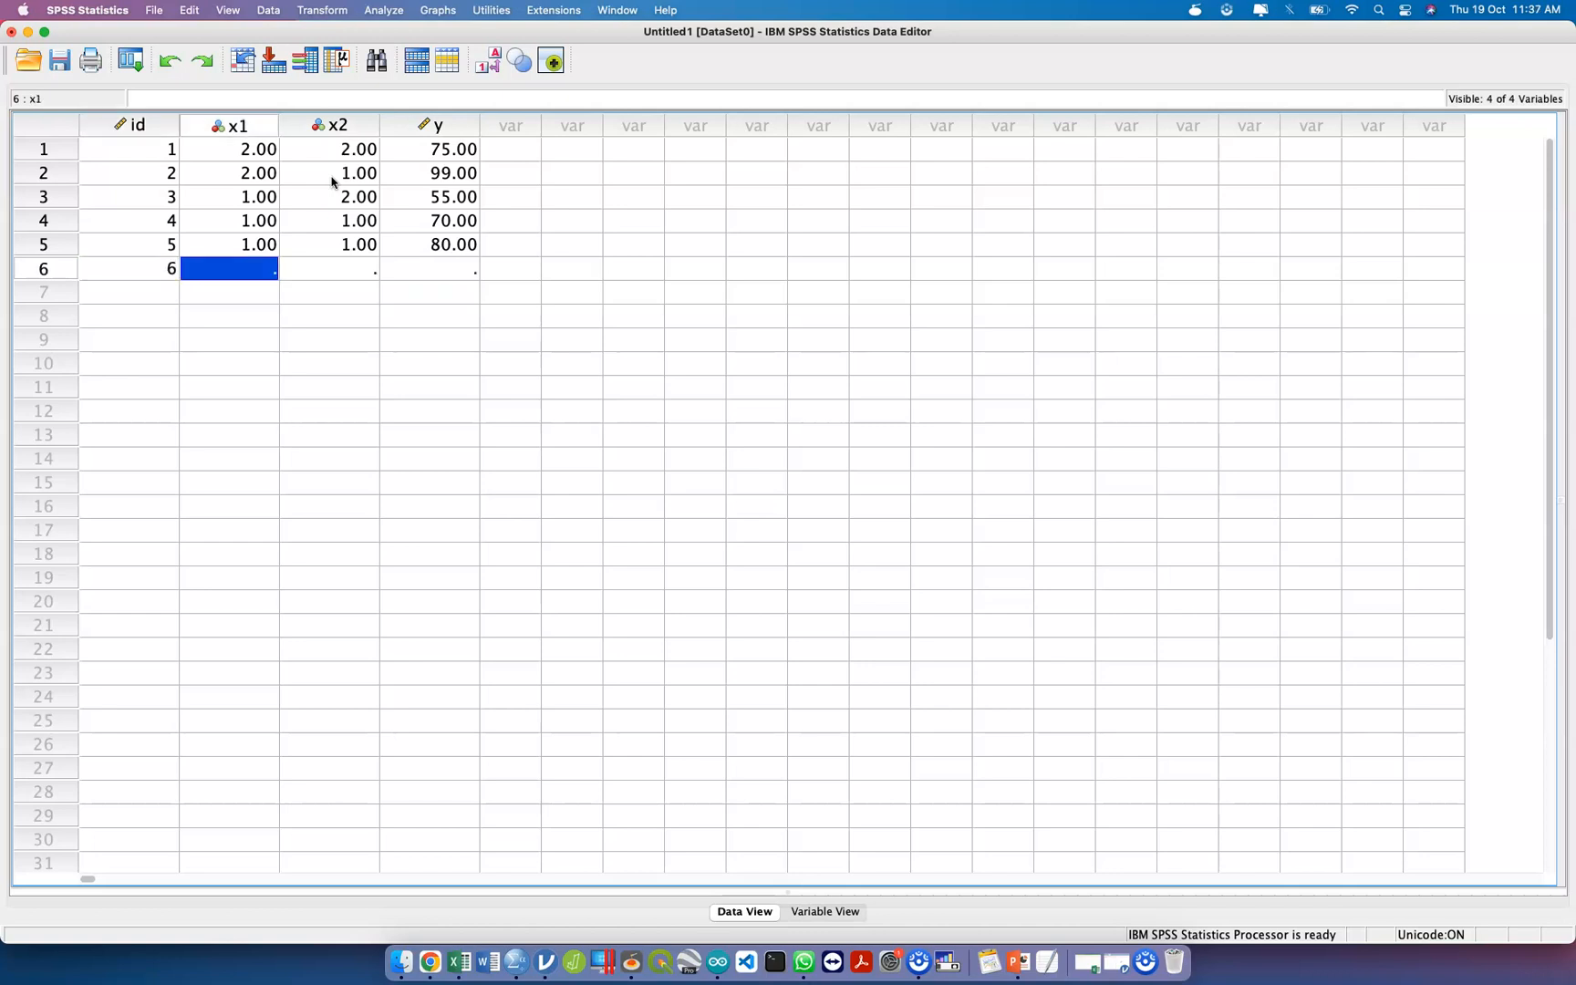
{"action": "type", "text": "1"}
{"action": "key", "text": "Tab"}
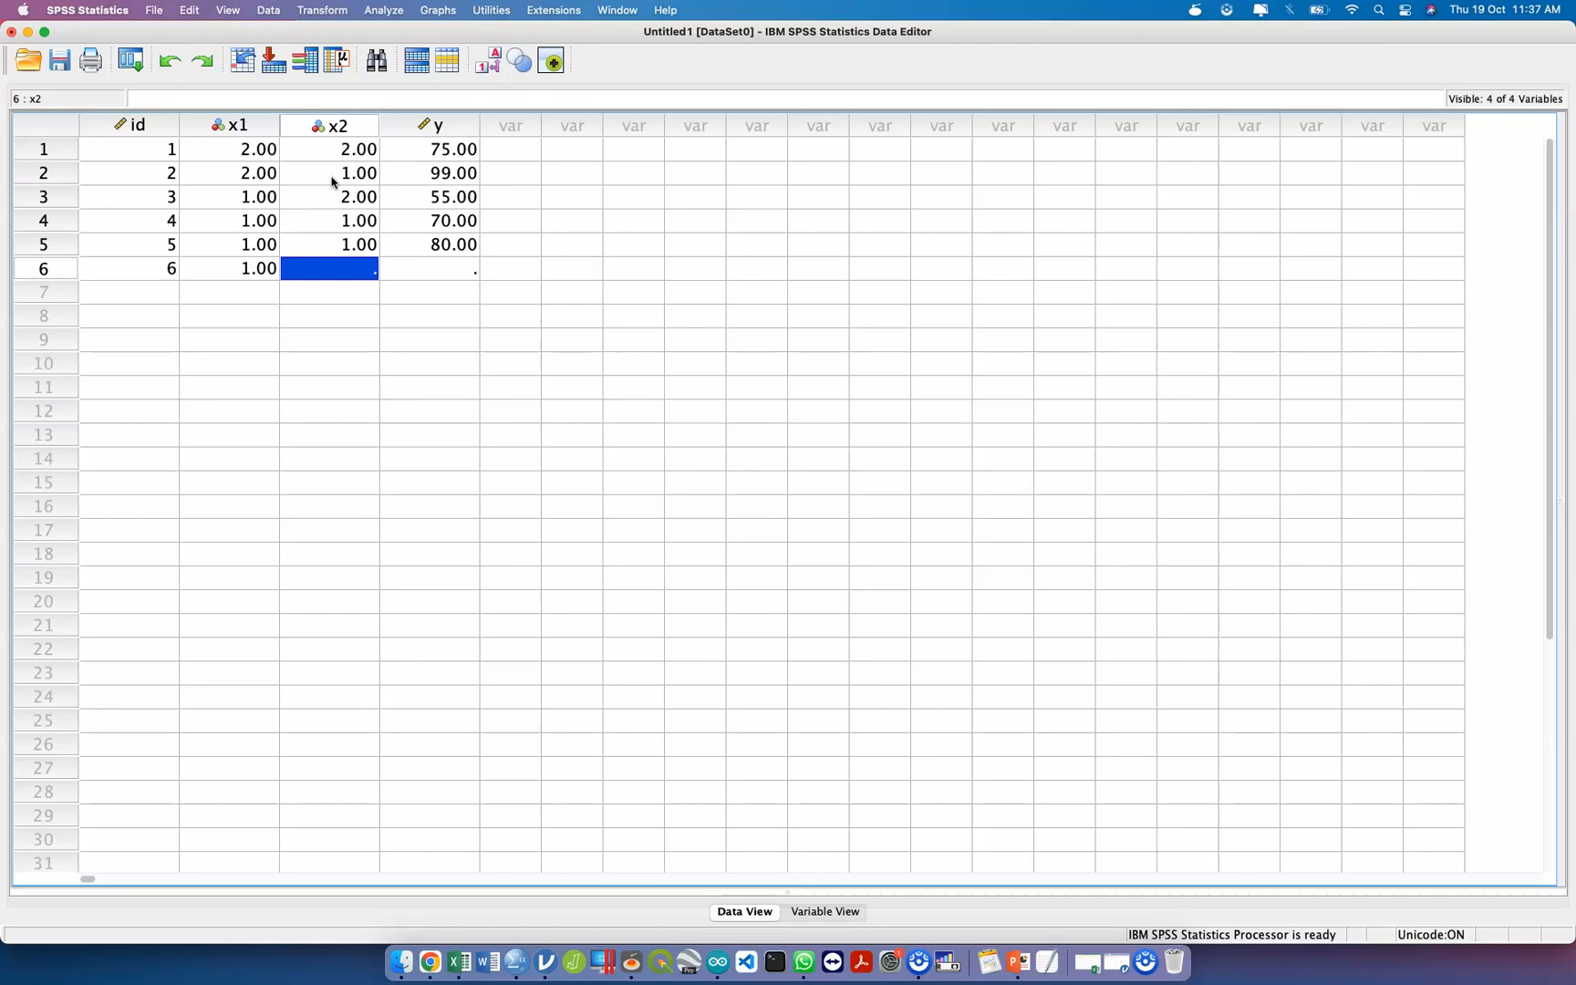
{"action": "type", "text": "2"}
{"action": "key", "text": "Tab"}
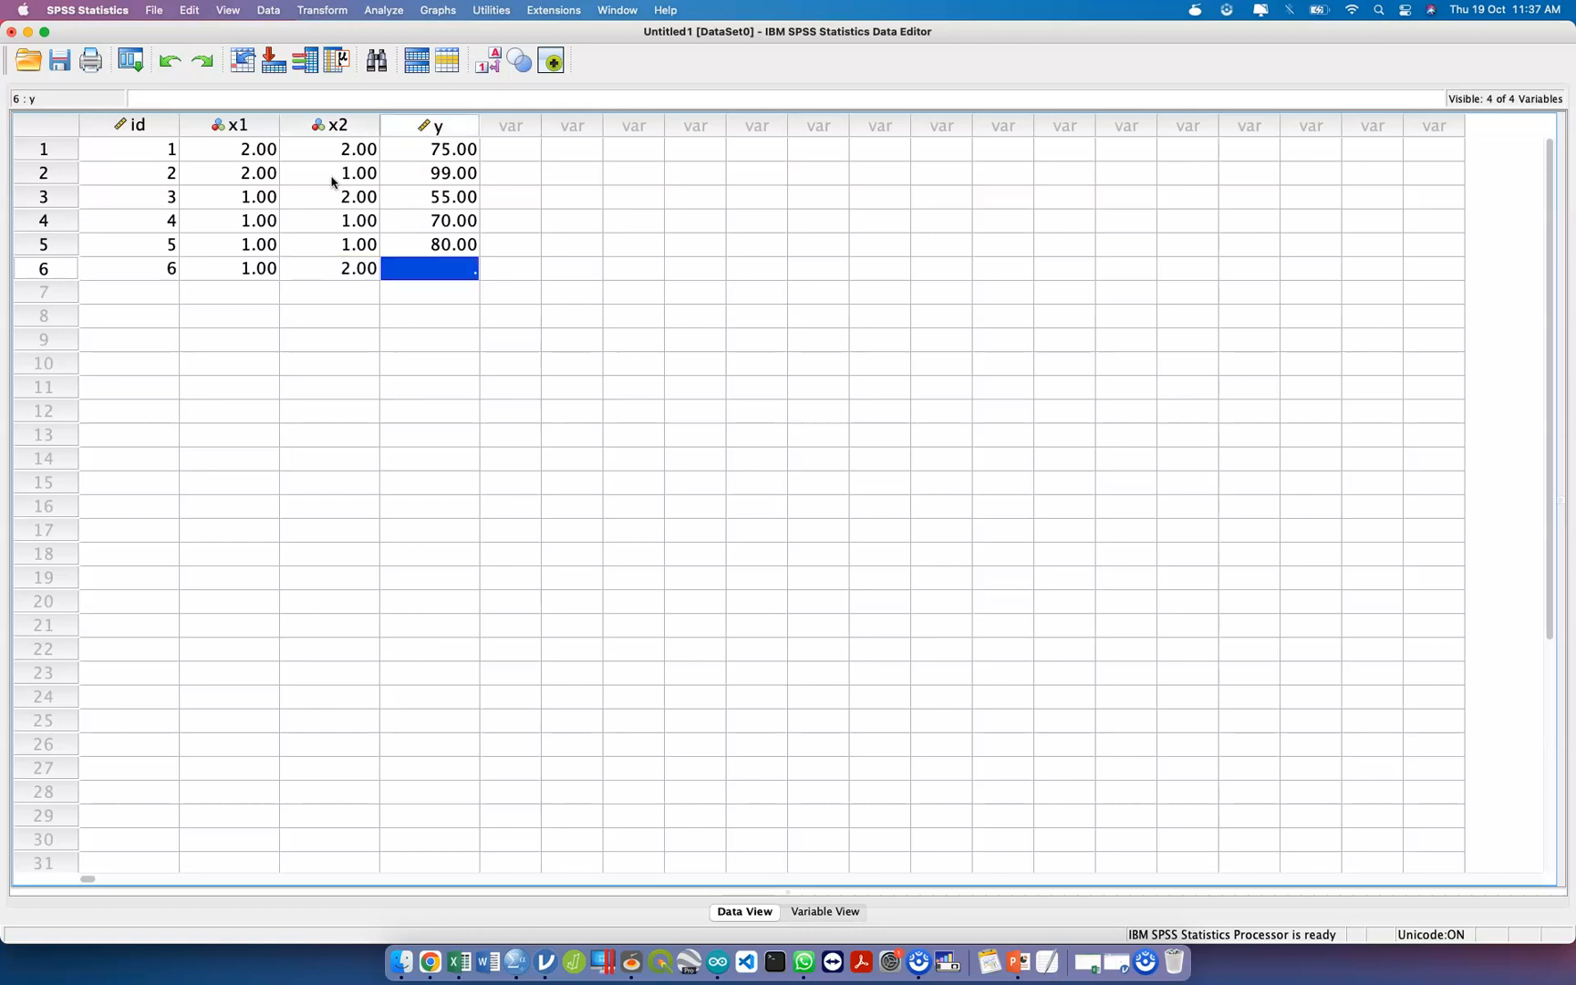
{"action": "type", "text": "83"}
{"action": "key", "text": "Return"}
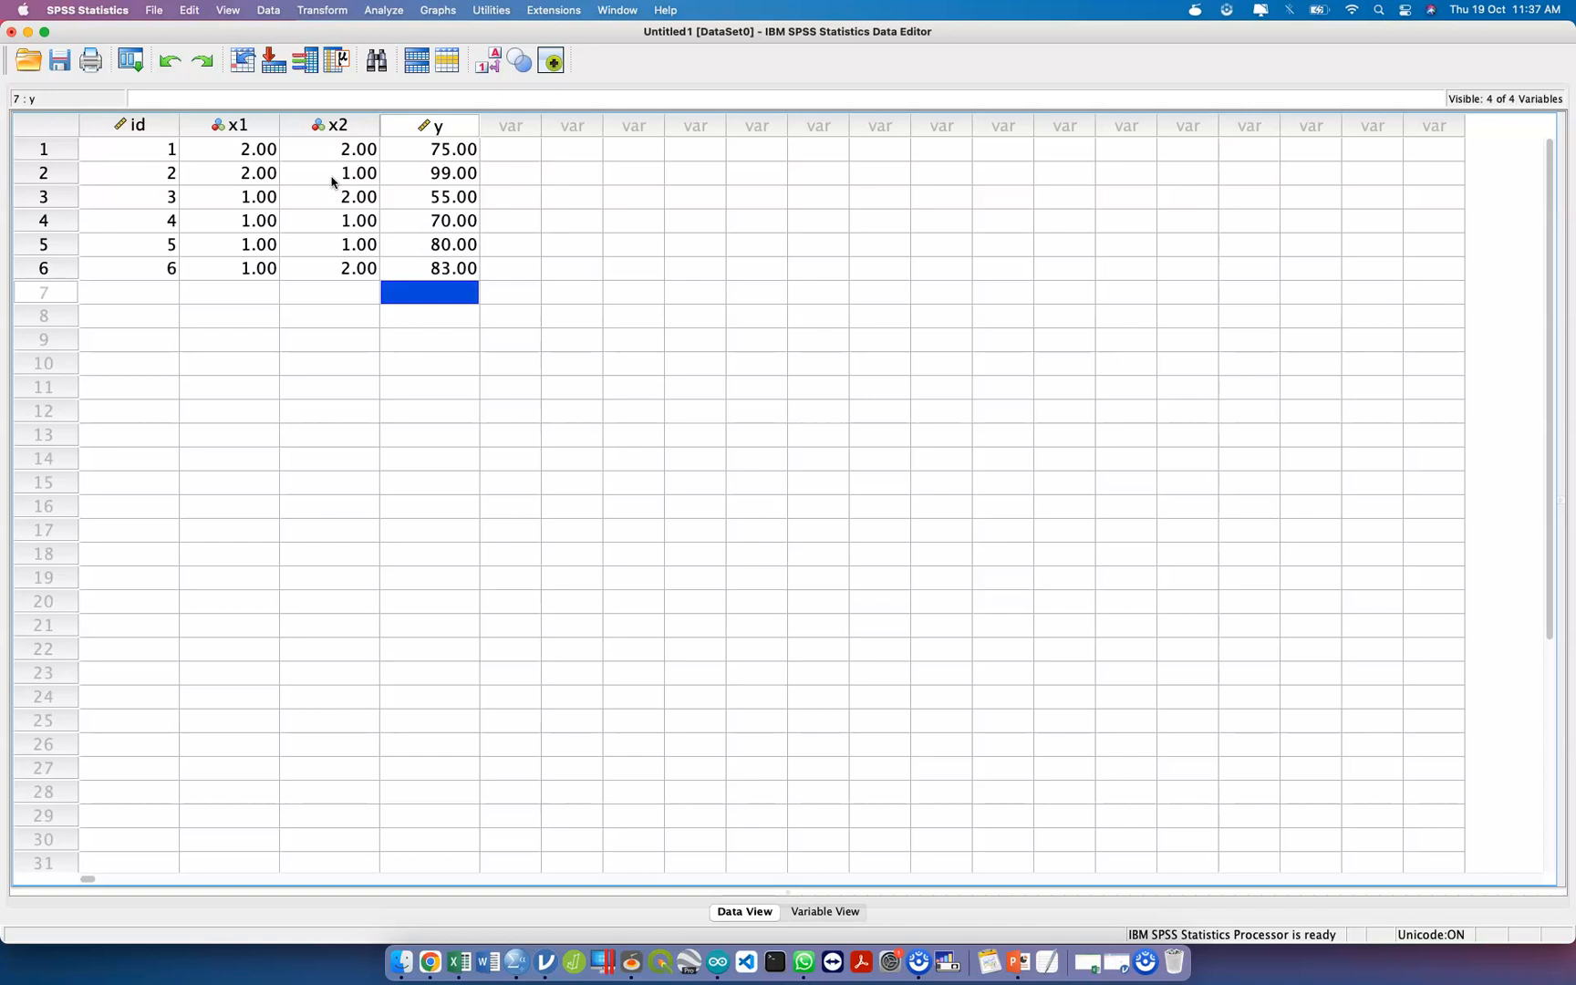
Enter the seventh case with id 7, x1 as 1, x2 as 2 and y as 89.
{"action": "type", "text": "7"}
{"action": "key", "text": "Tab"}
{"action": "type", "text": "1"}
{"action": "key", "text": "Tab"}
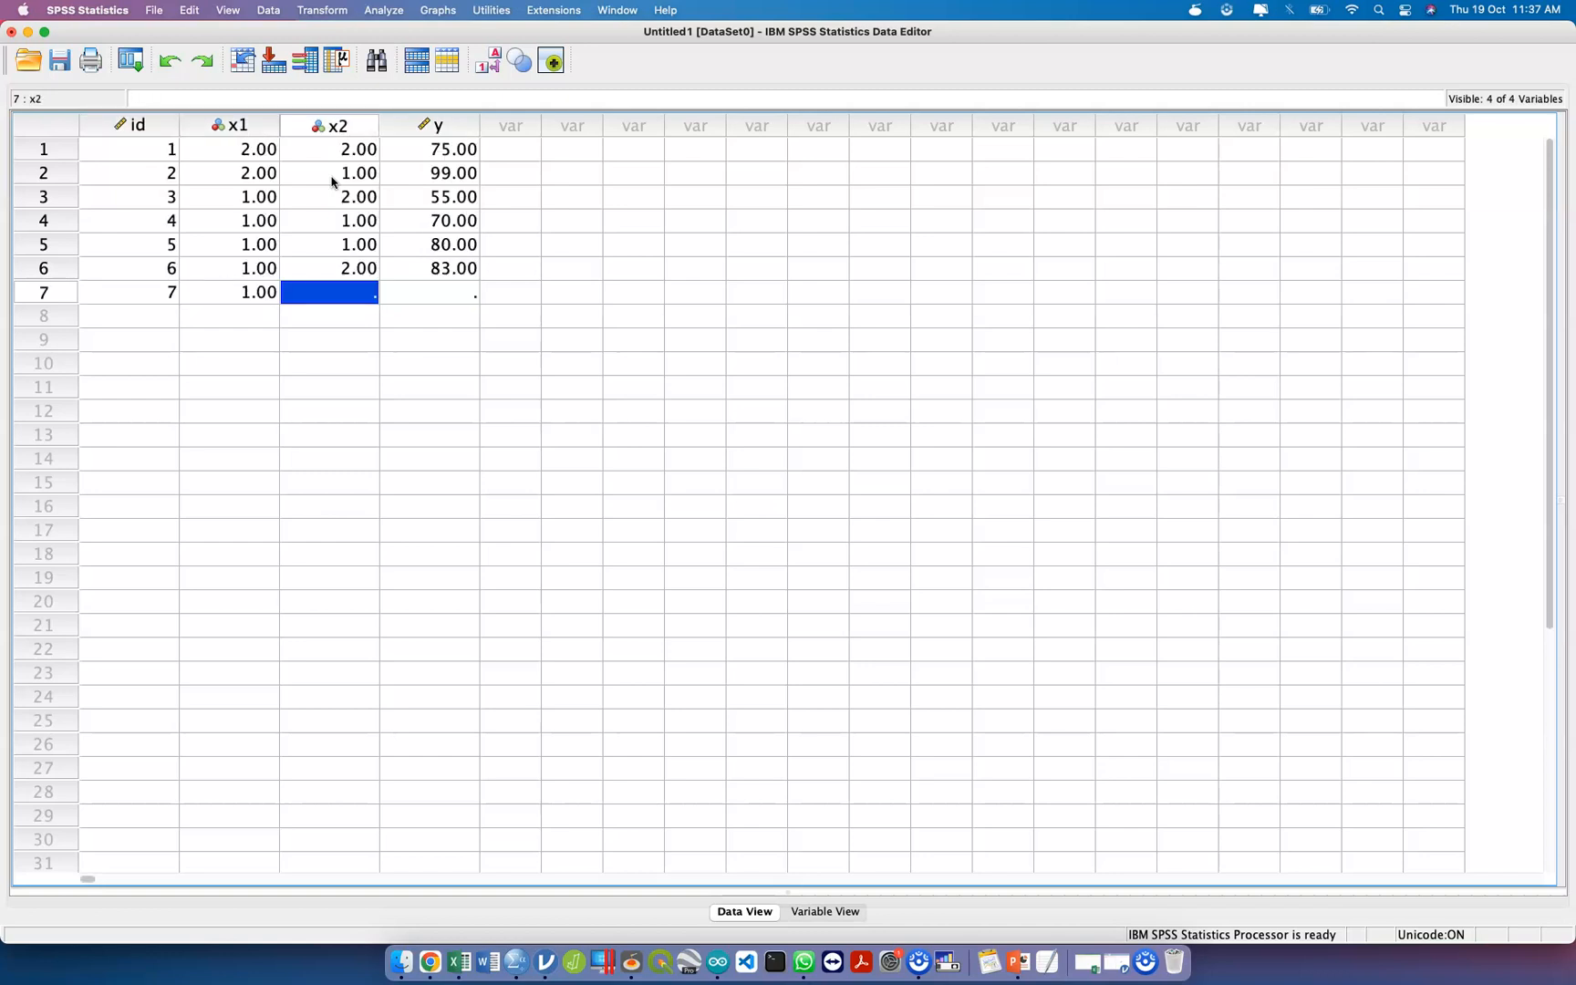
{"action": "type", "text": "2"}
{"action": "key", "text": "Tab"}
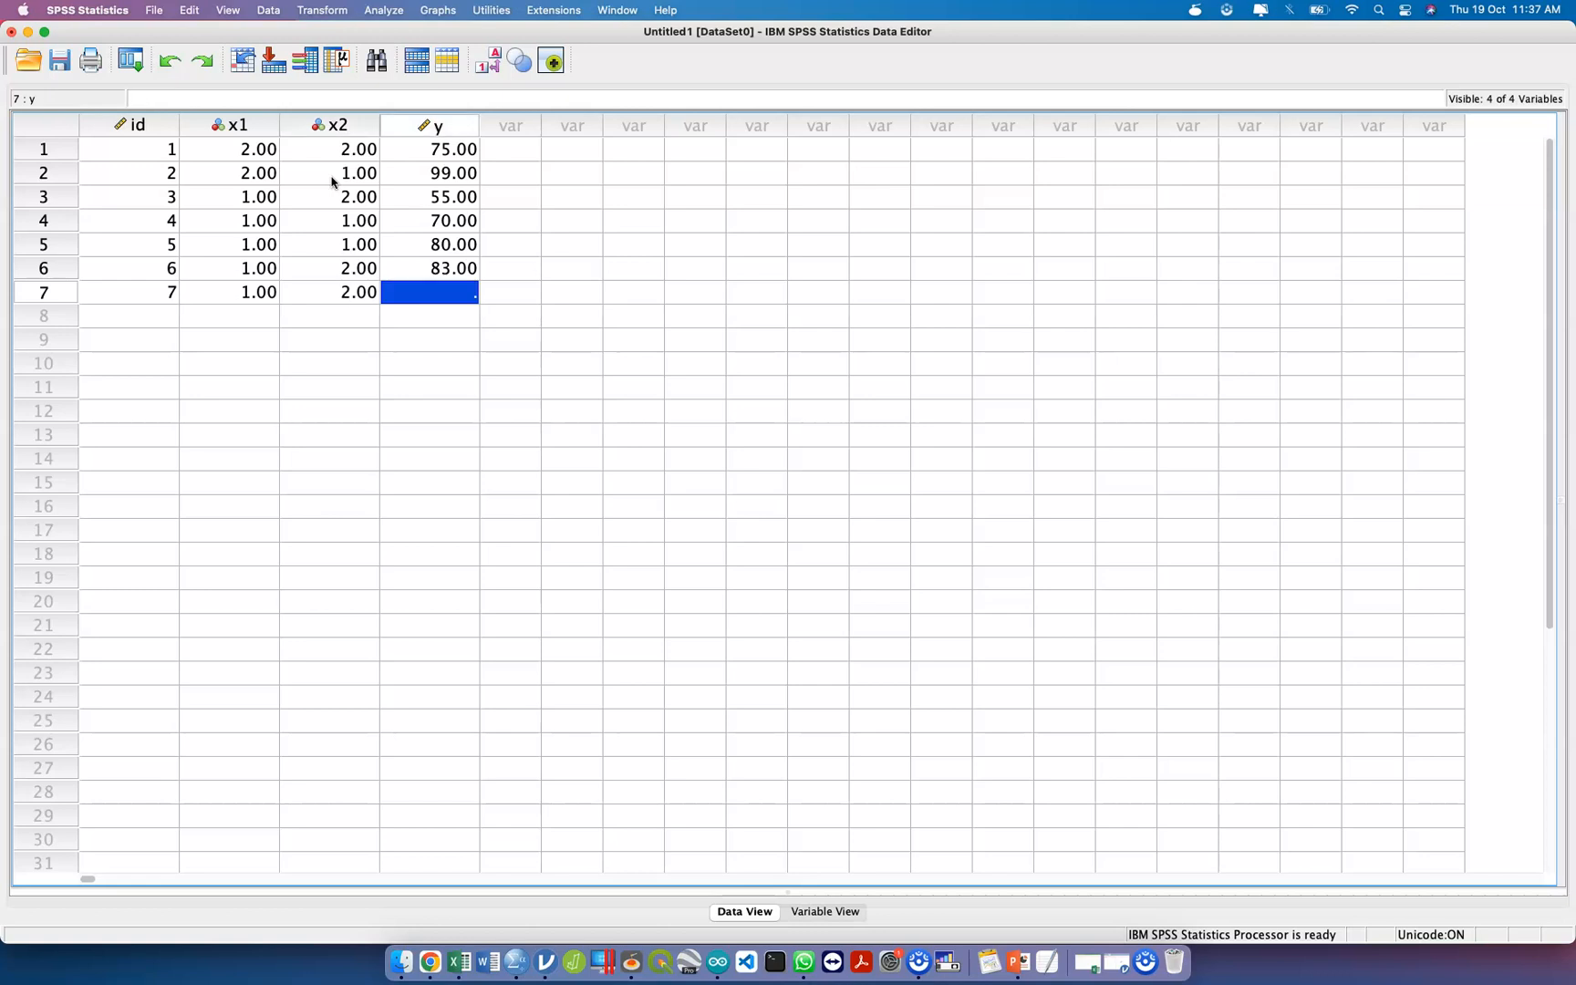
{"action": "type", "text": "89"}
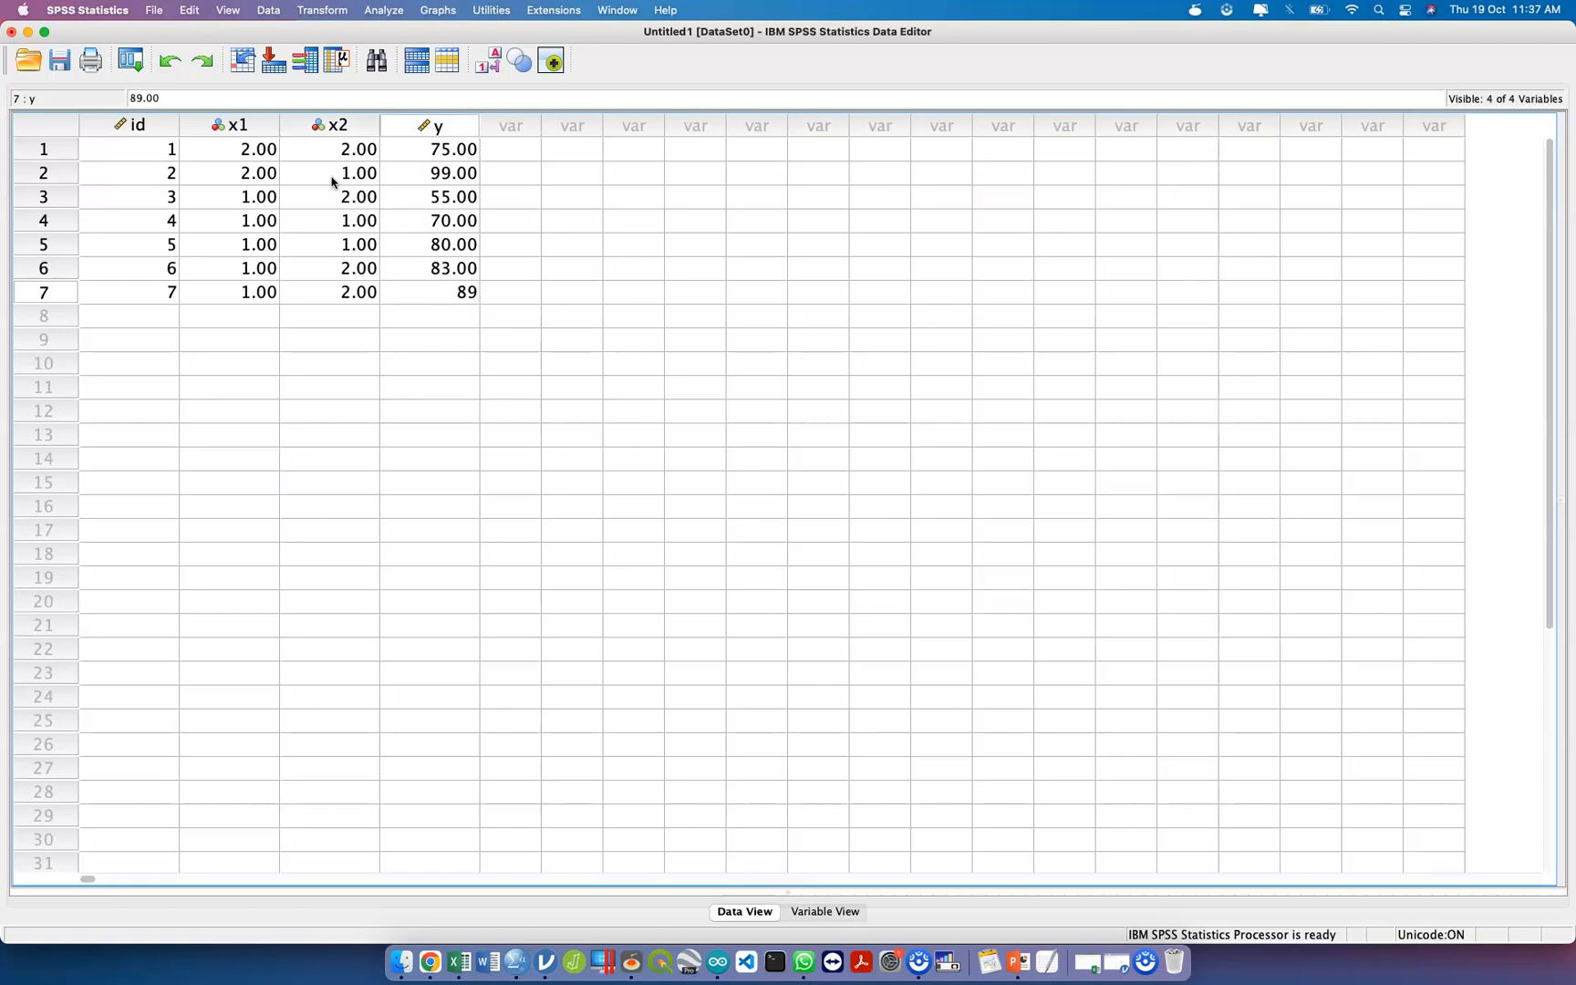
{"action": "key", "text": "Return"}
Enter the eighth case with id 8, x1 as 1, x2 as 1 and y as 88.
{"action": "key", "text": "Left"}
{"action": "key", "text": "Left"}
{"action": "key", "text": "Left"}
{"action": "type", "text": "8"}
{"action": "key", "text": "Tab"}
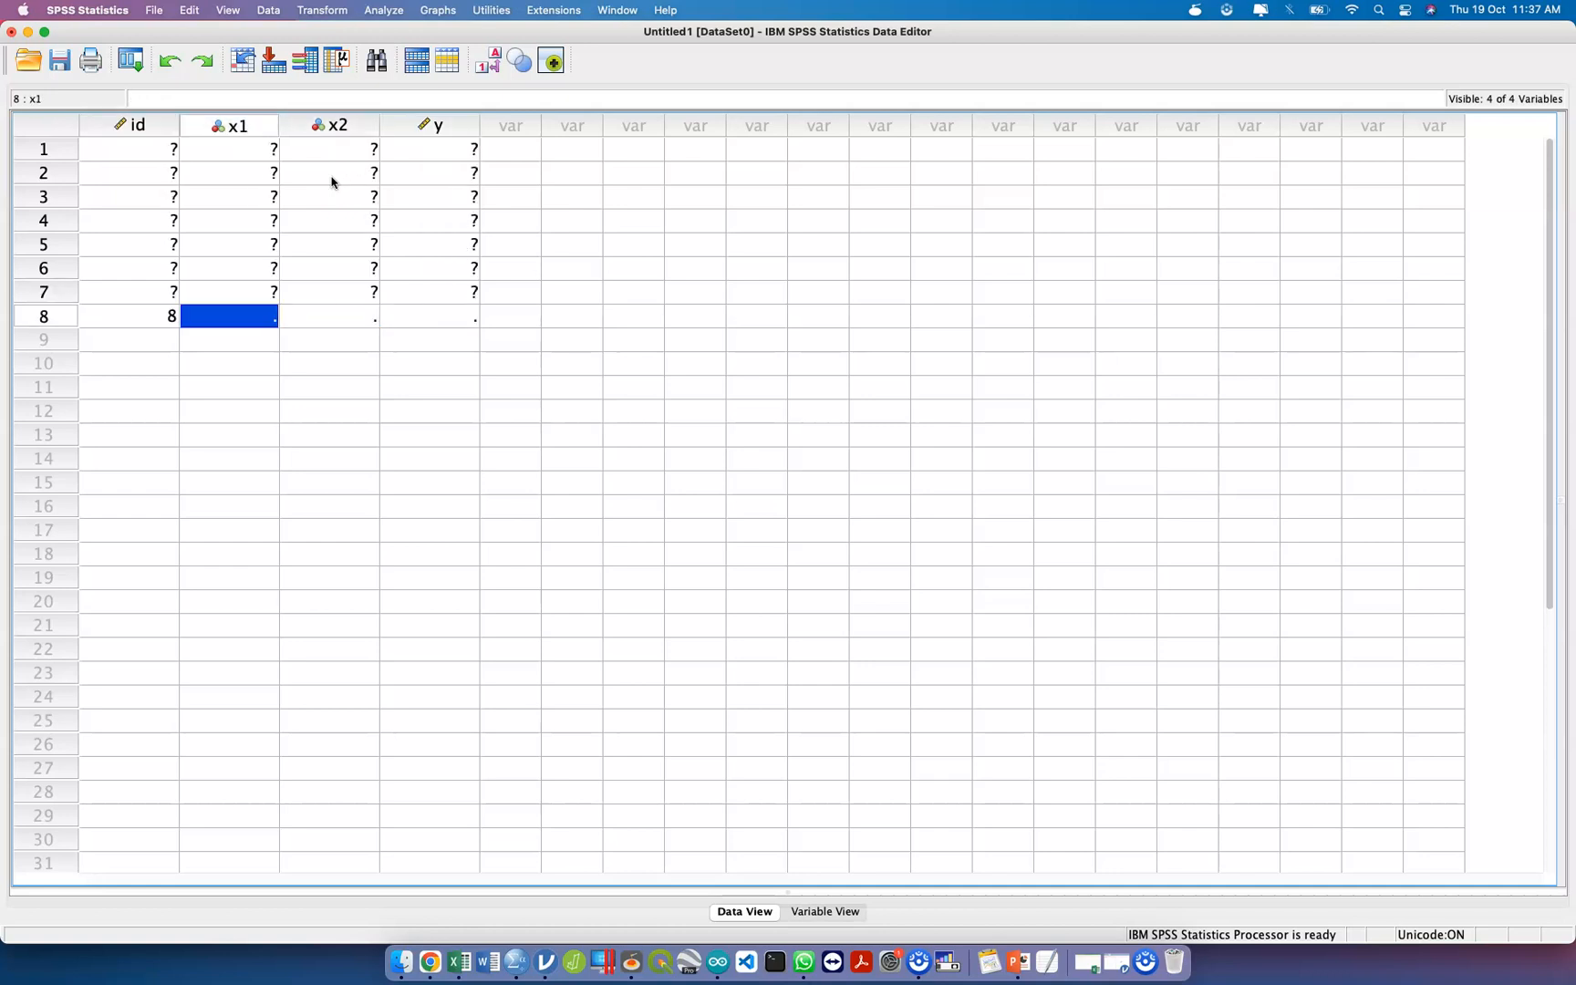
{"action": "type", "text": "1"}
{"action": "key", "text": "Tab"}
{"action": "type", "text": "1"}
{"action": "key", "text": "Tab"}
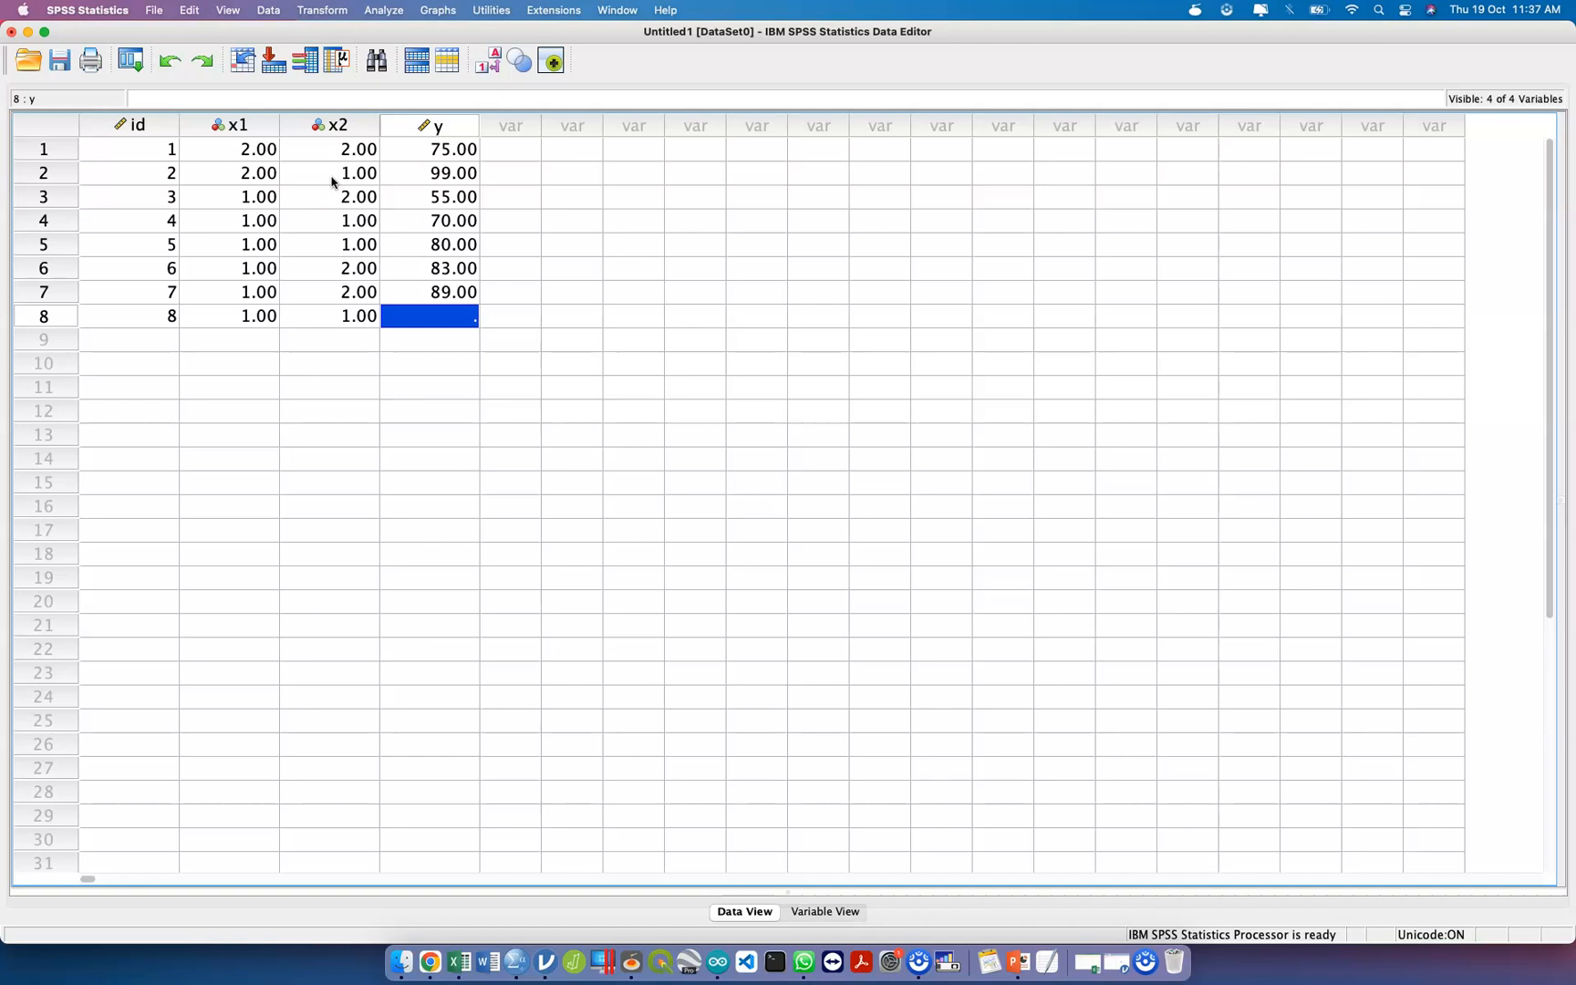
{"action": "type", "text": "88"}
{"action": "key", "text": "Return"}
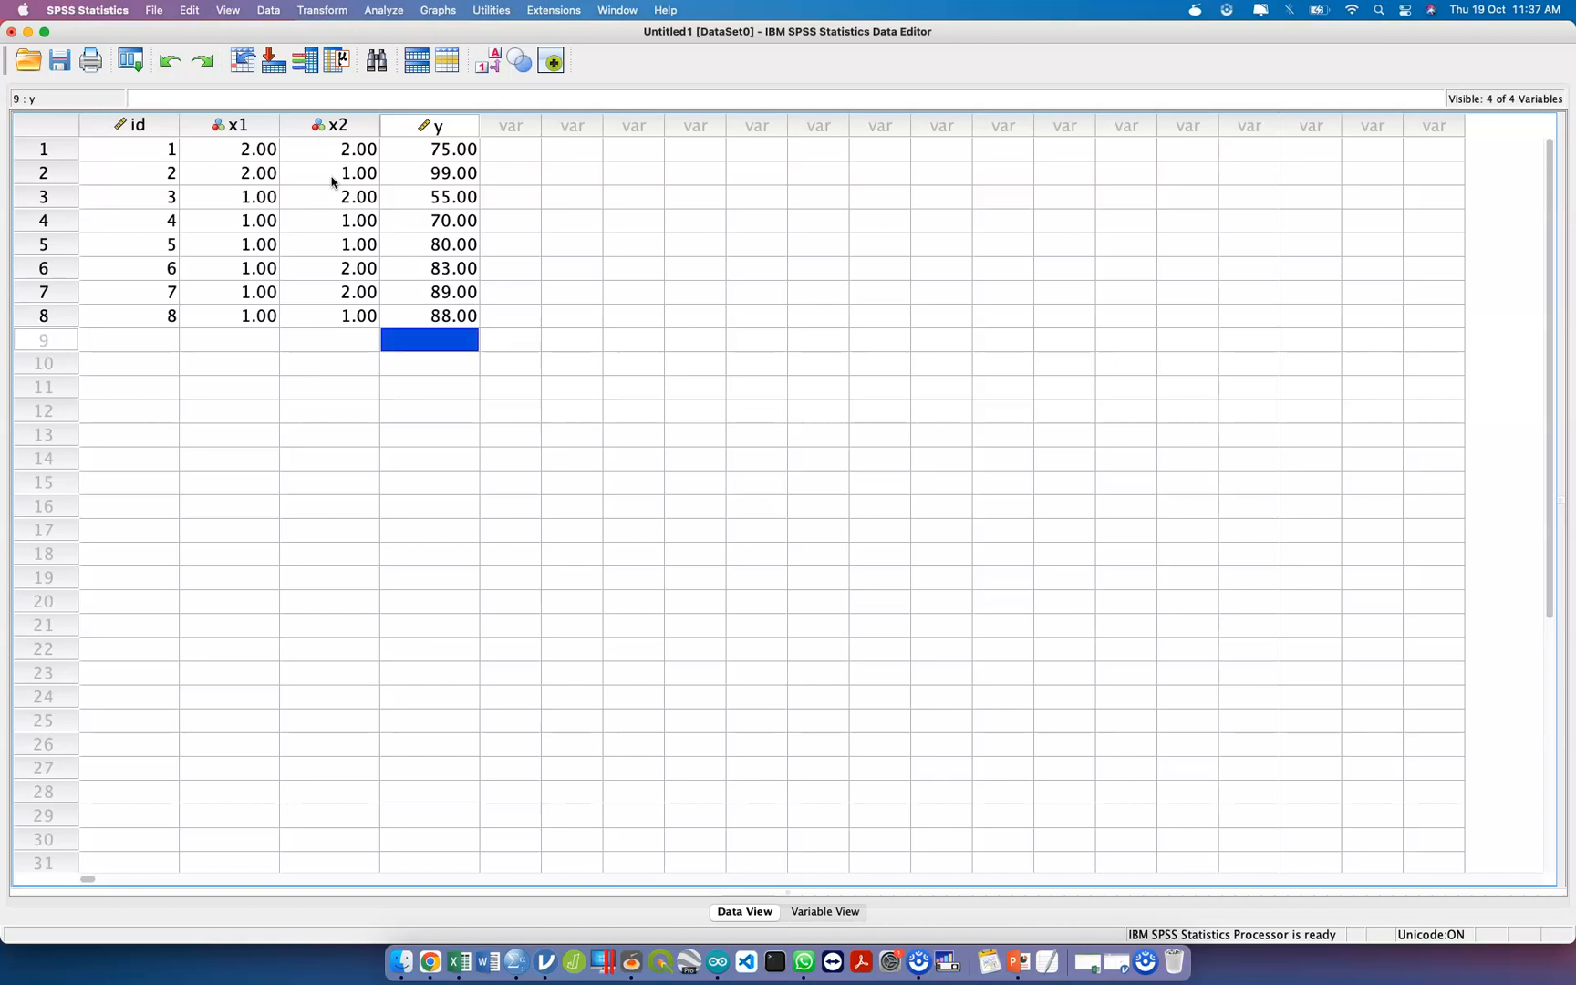
Enter the ninth case with id 9, x1 as 1, x2 as 2 and y as 69.
{"action": "type", "text": "69"}
{"action": "key", "text": "Left"}
{"action": "key", "text": "Left"}
{"action": "key", "text": "Left"}
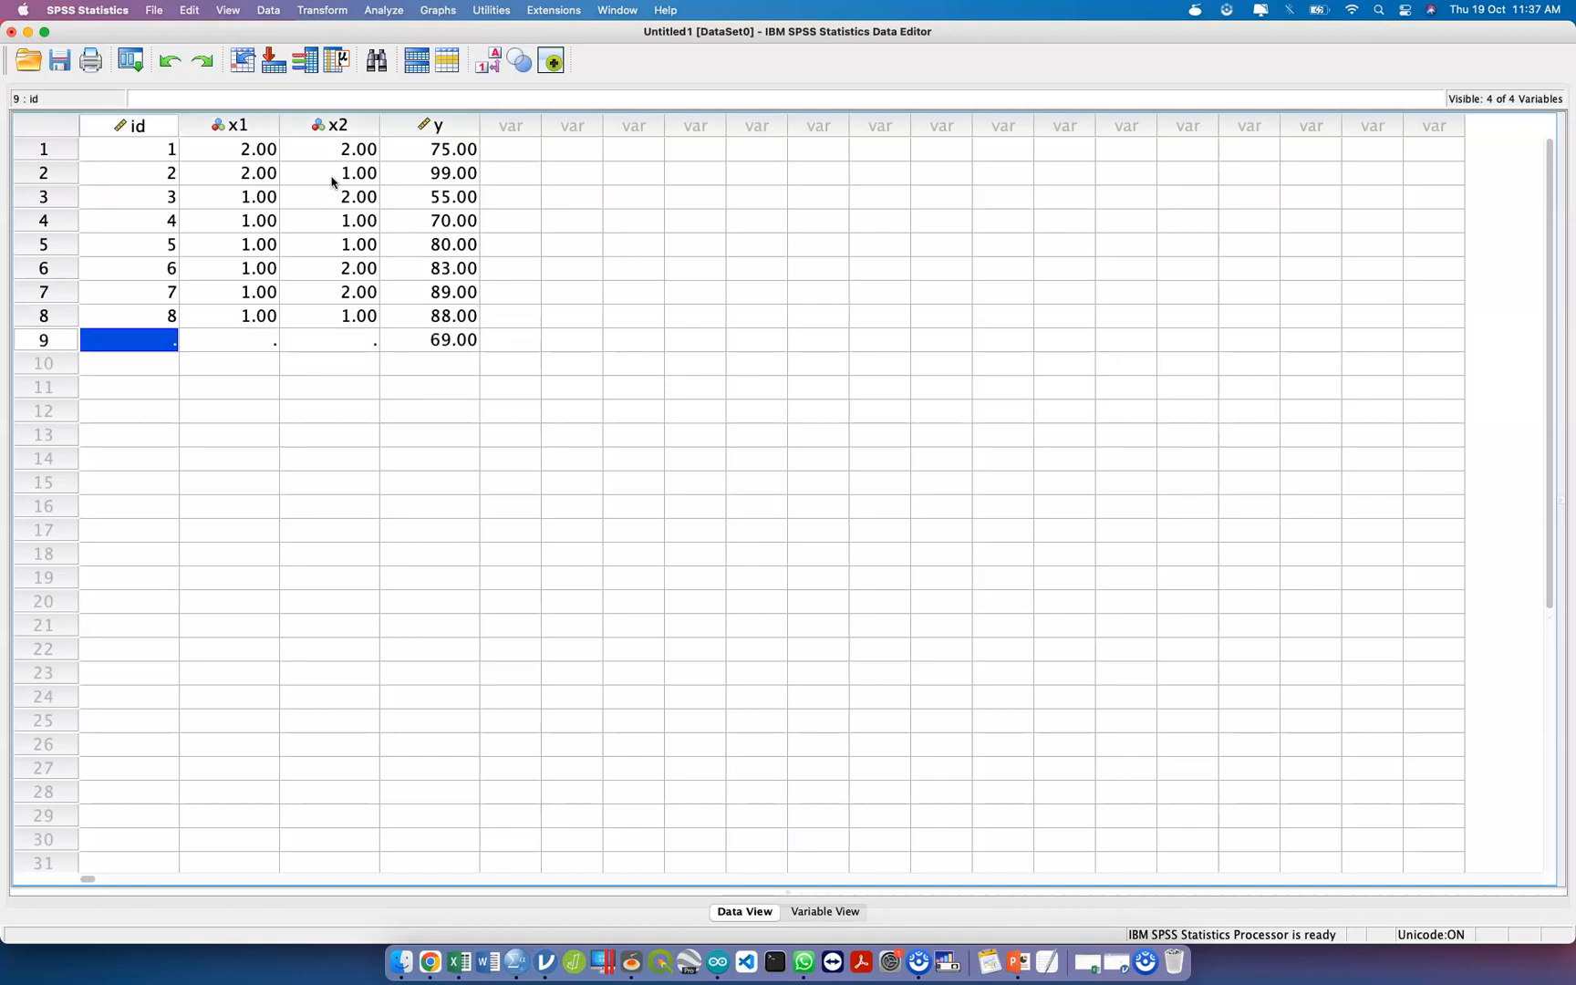
{"action": "type", "text": "9"}
{"action": "key", "text": "Tab"}
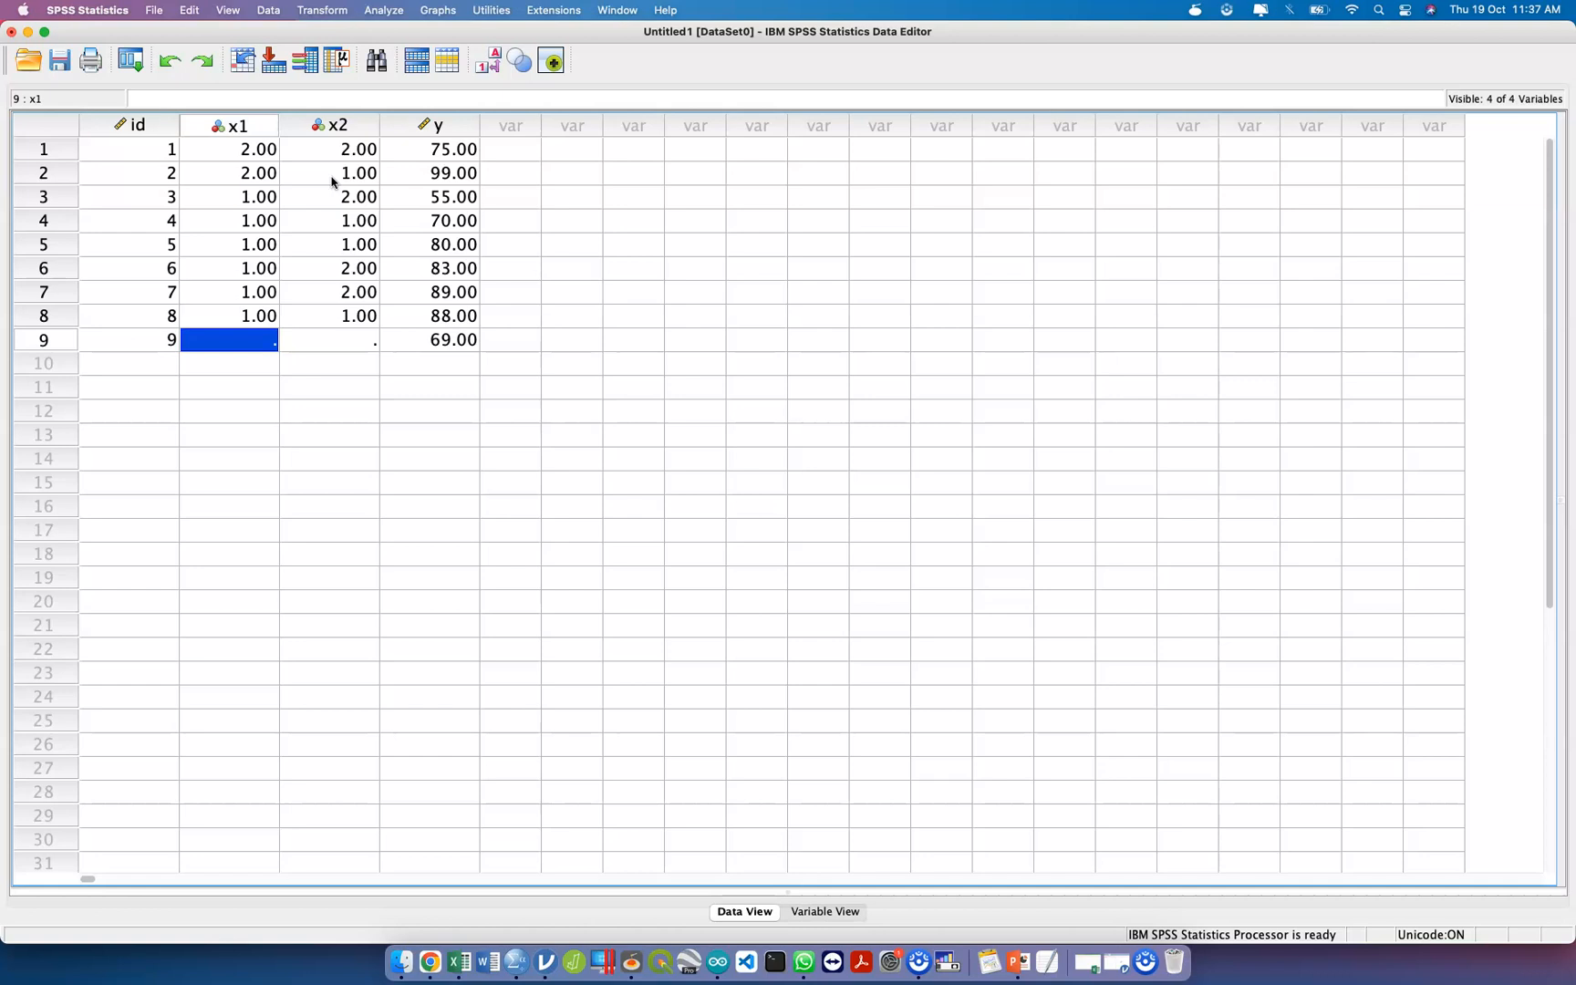
{"action": "type", "text": "2"}
{"action": "key", "text": "BackSpace"}
{"action": "type", "text": "1"}
{"action": "key", "text": "Tab"}
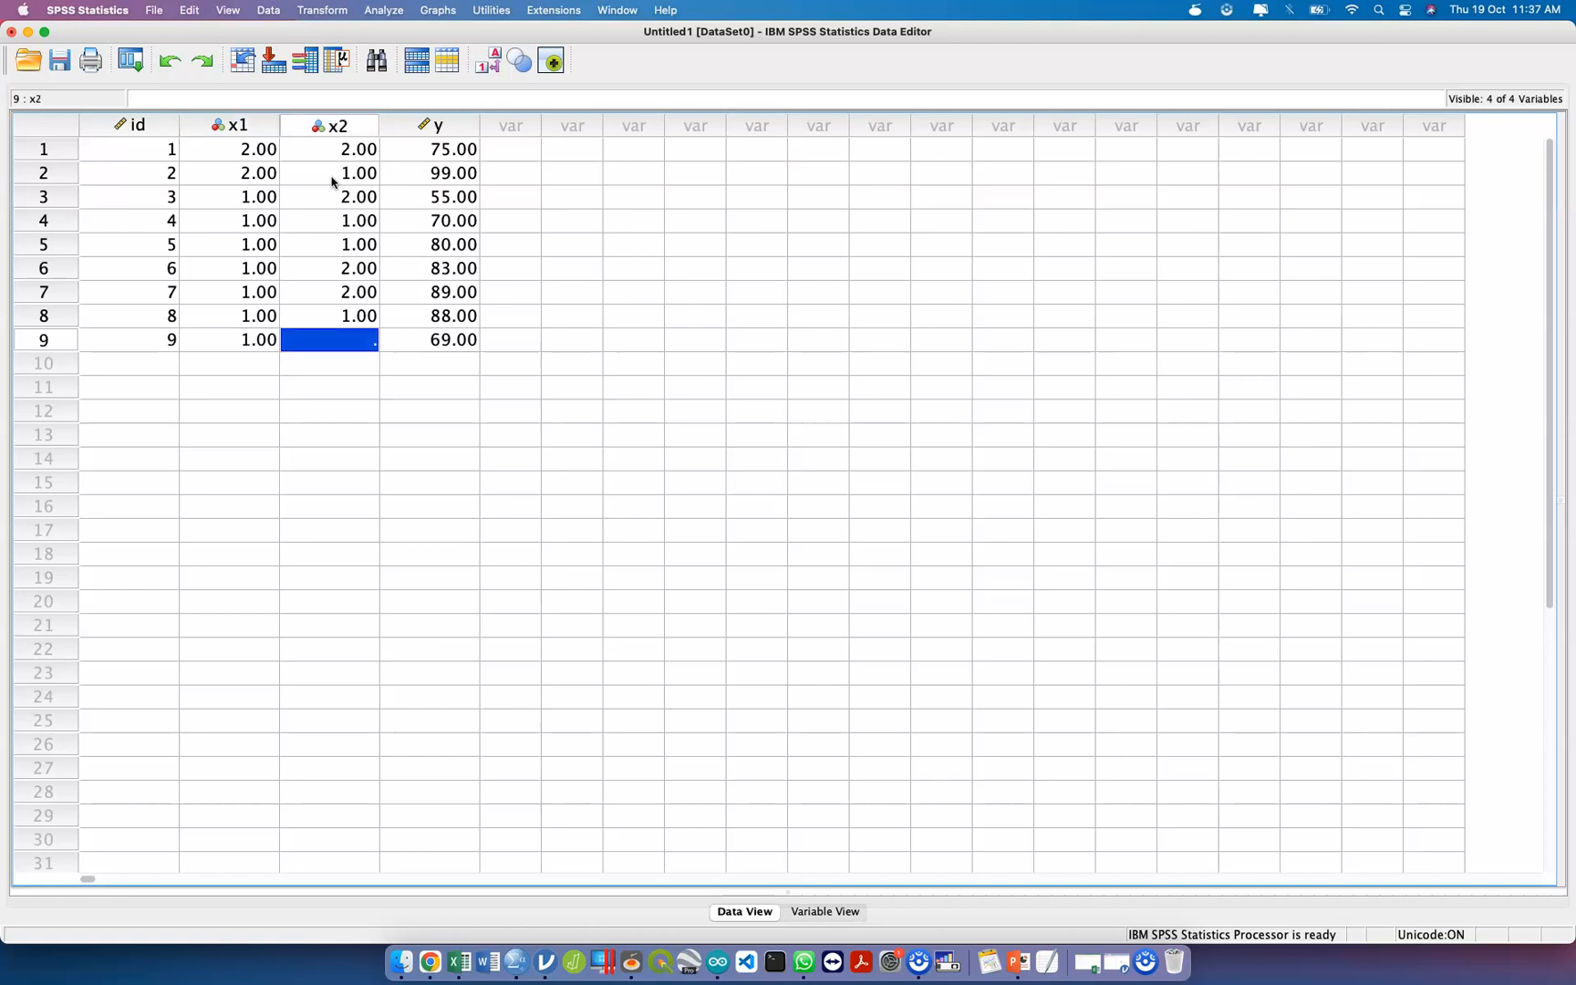
{"action": "type", "text": "2"}
{"action": "key", "text": "Tab"}
Enter the tenth case with id 10, x1 as 2, x2 as 1 and y as 50.
{"action": "key", "text": "Down"}
{"action": "key", "text": "Left"}
{"action": "key", "text": "Left"}
{"action": "key", "text": "Left"}
{"action": "type", "text": "1"}
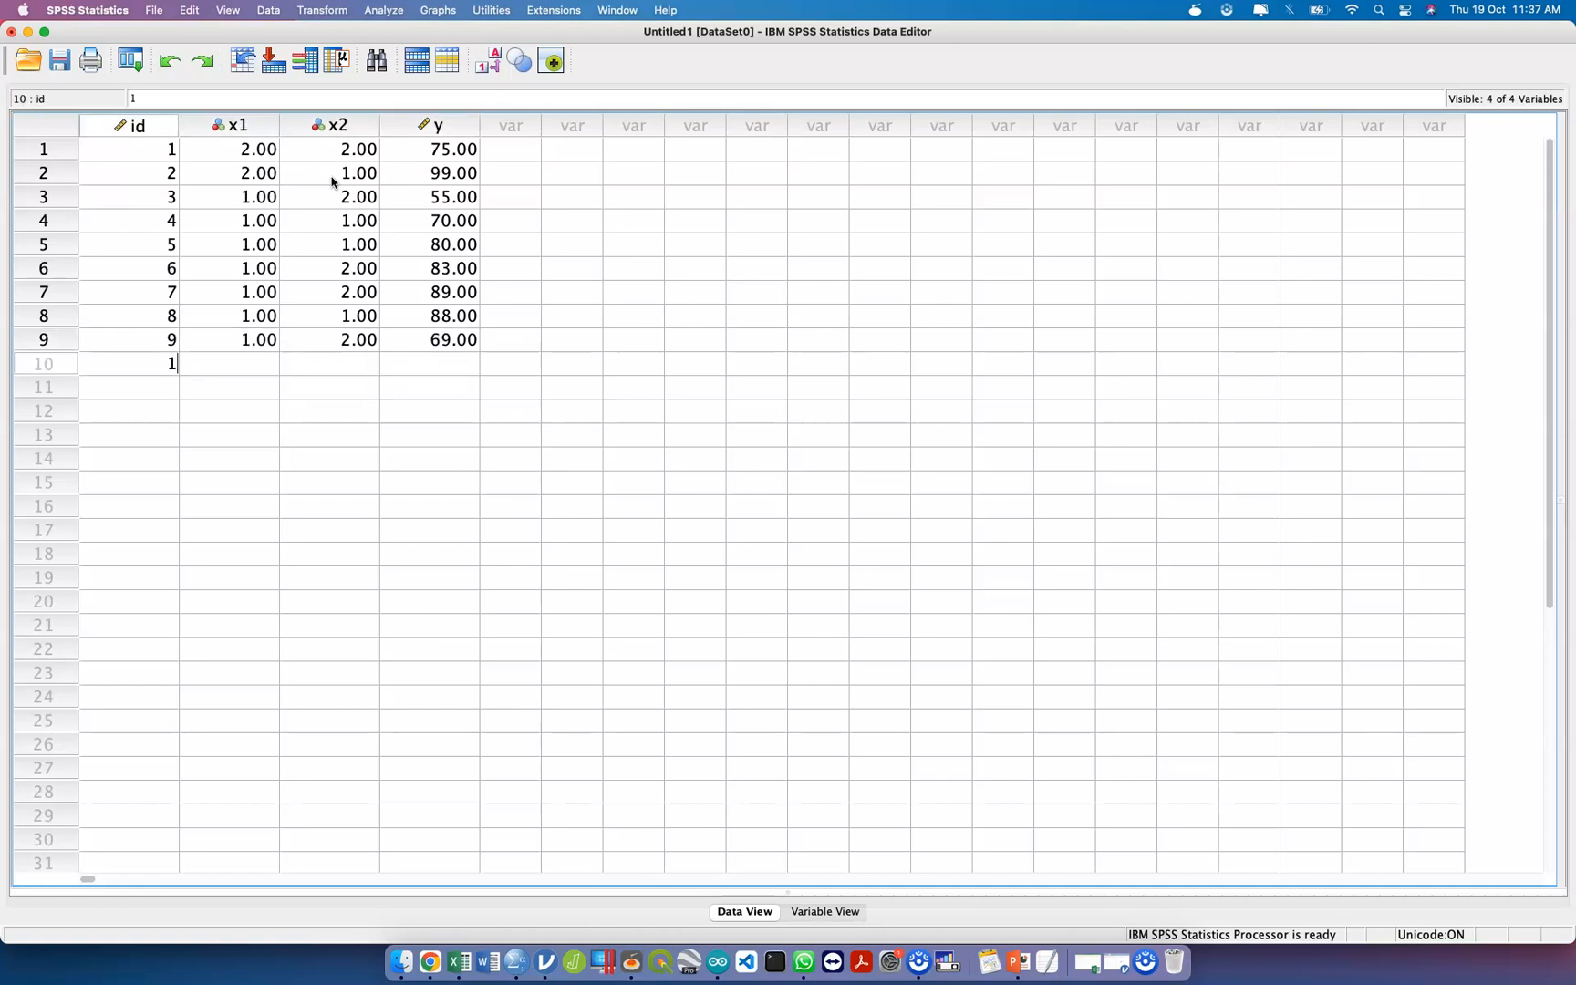
{"action": "type", "text": "0"}
{"action": "key", "text": "Tab"}
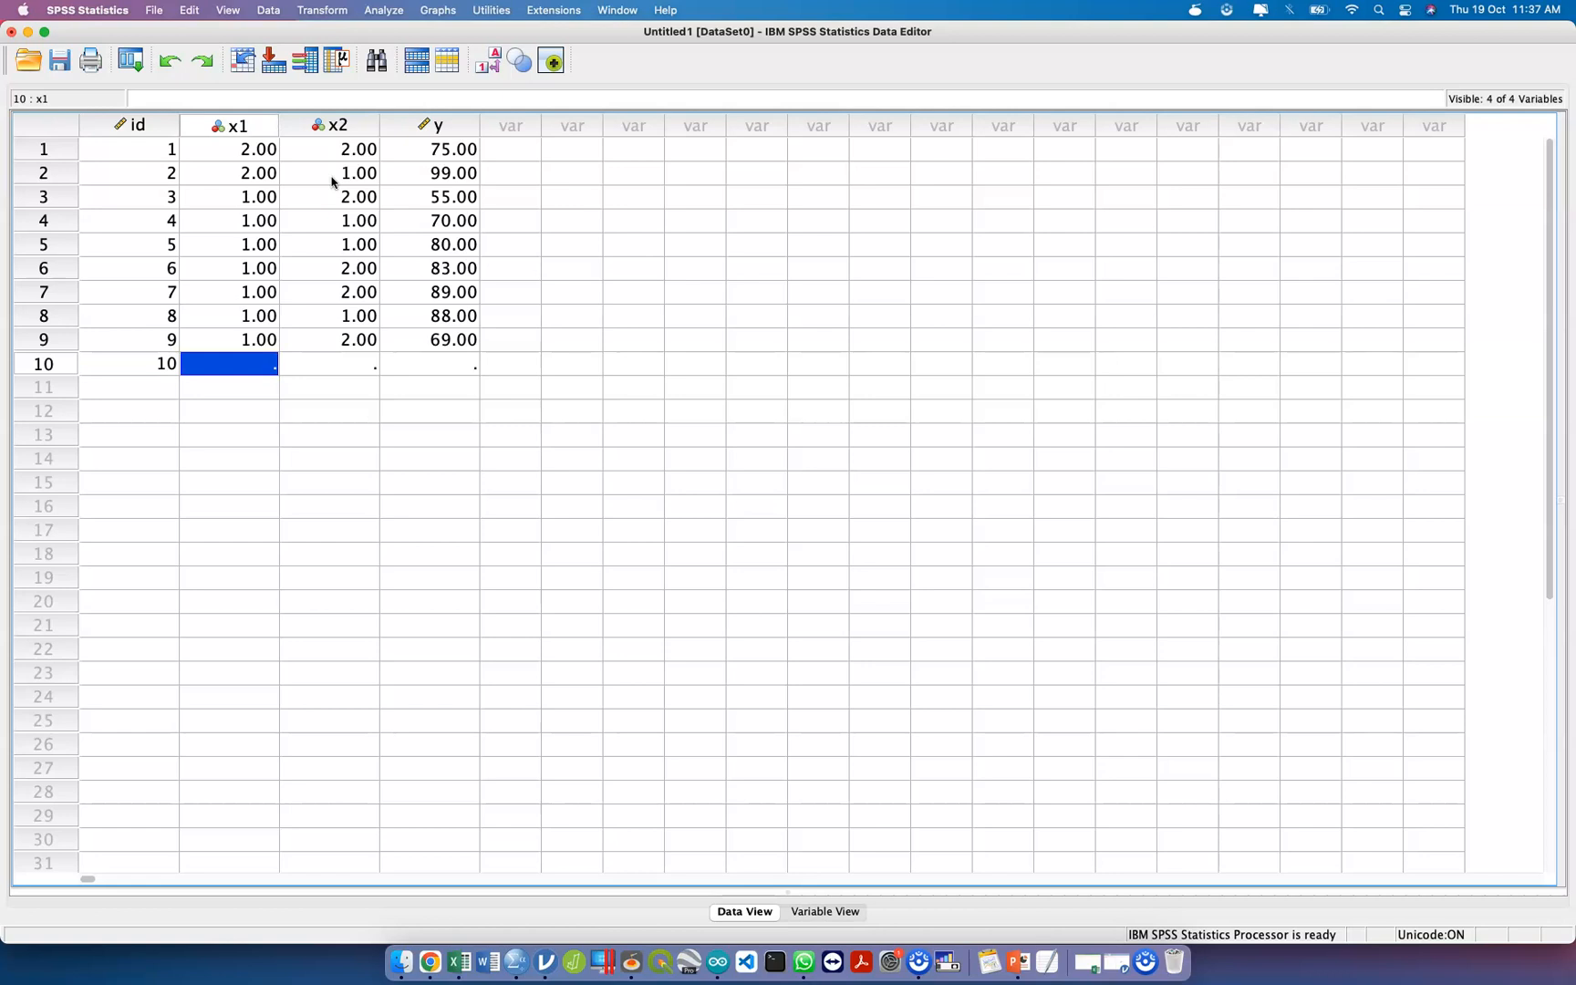
{"action": "type", "text": "2"}
{"action": "key", "text": "Tab"}
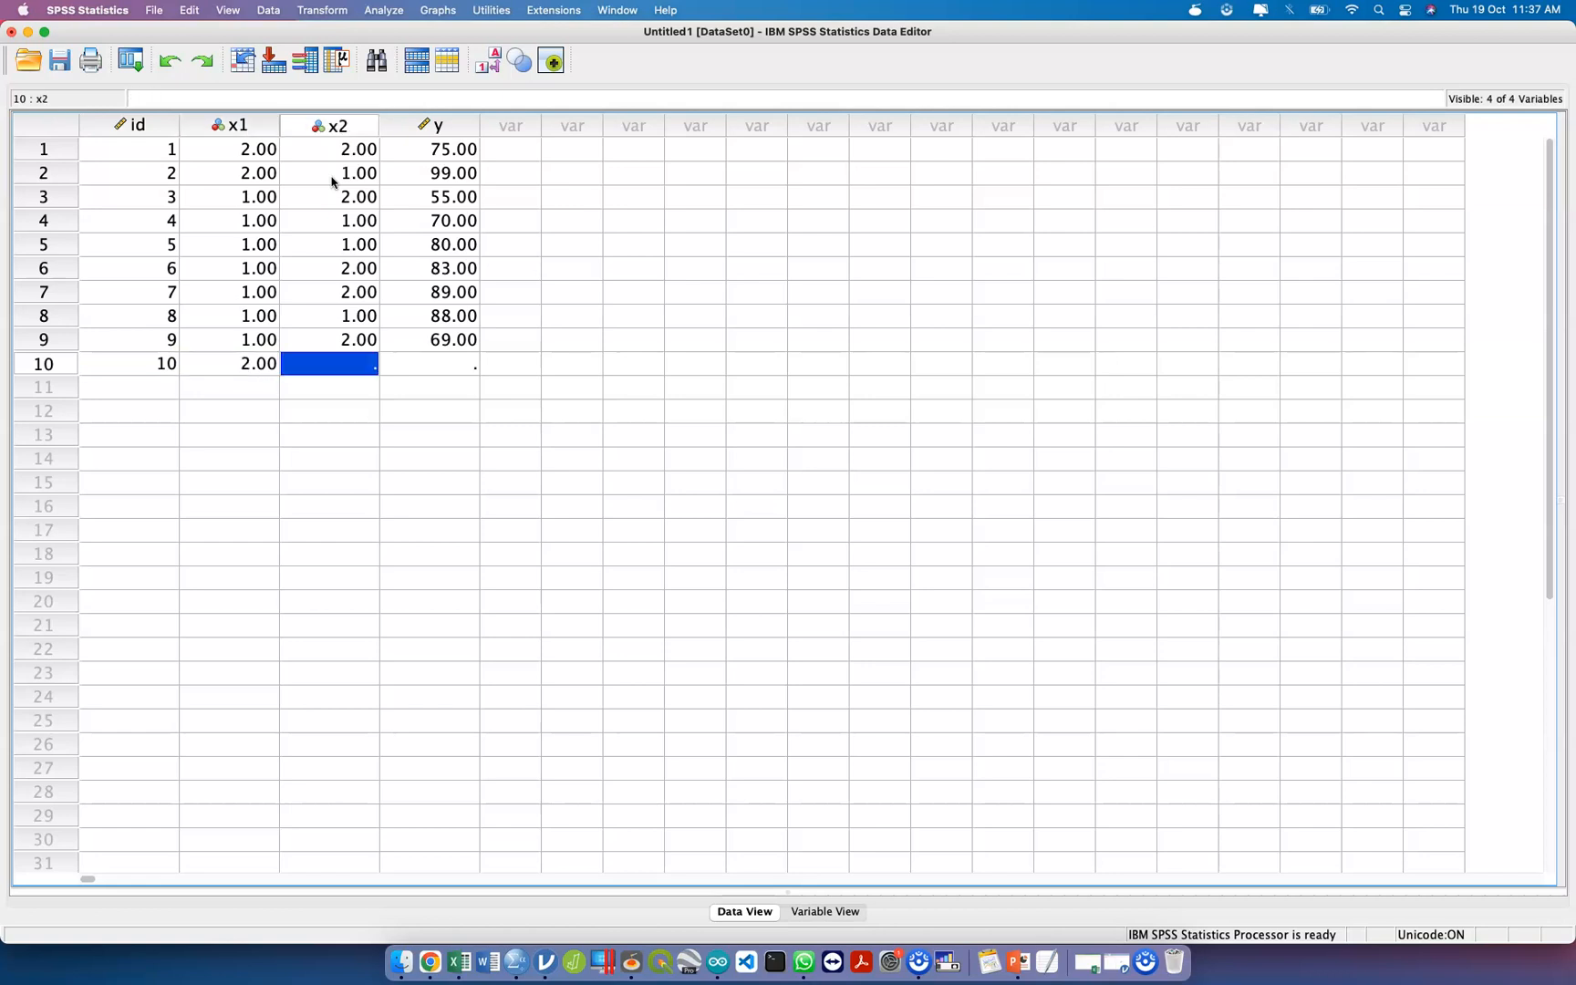
{"action": "type", "text": "1"}
{"action": "key", "text": "Tab"}
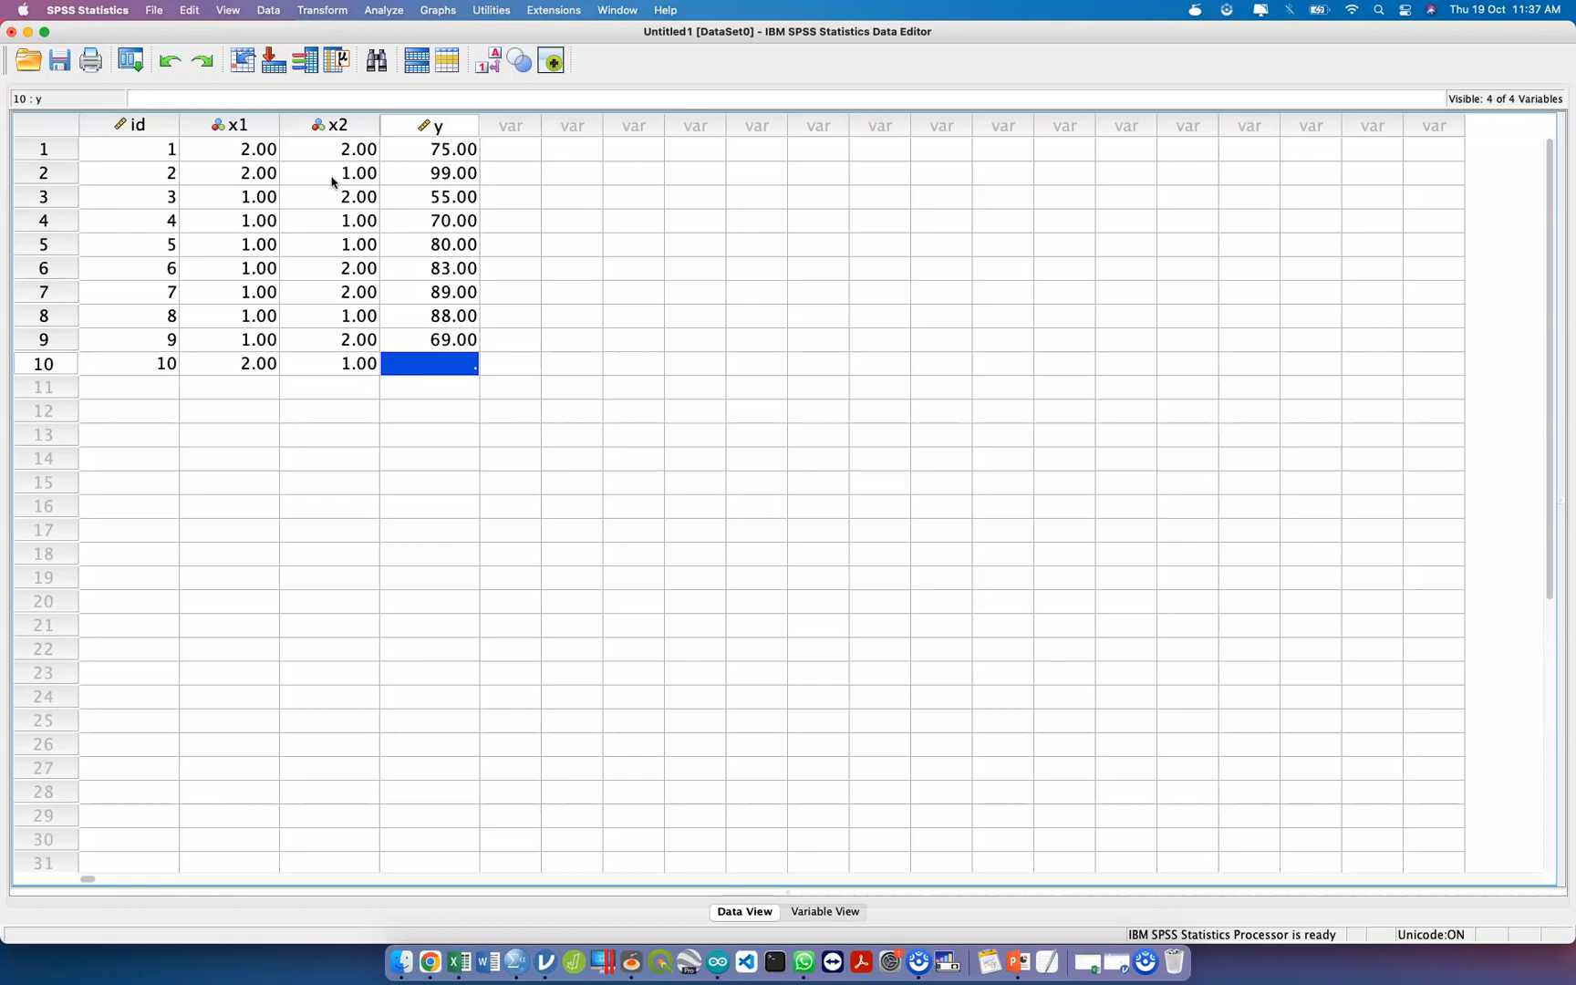
{"action": "type", "text": "50"}
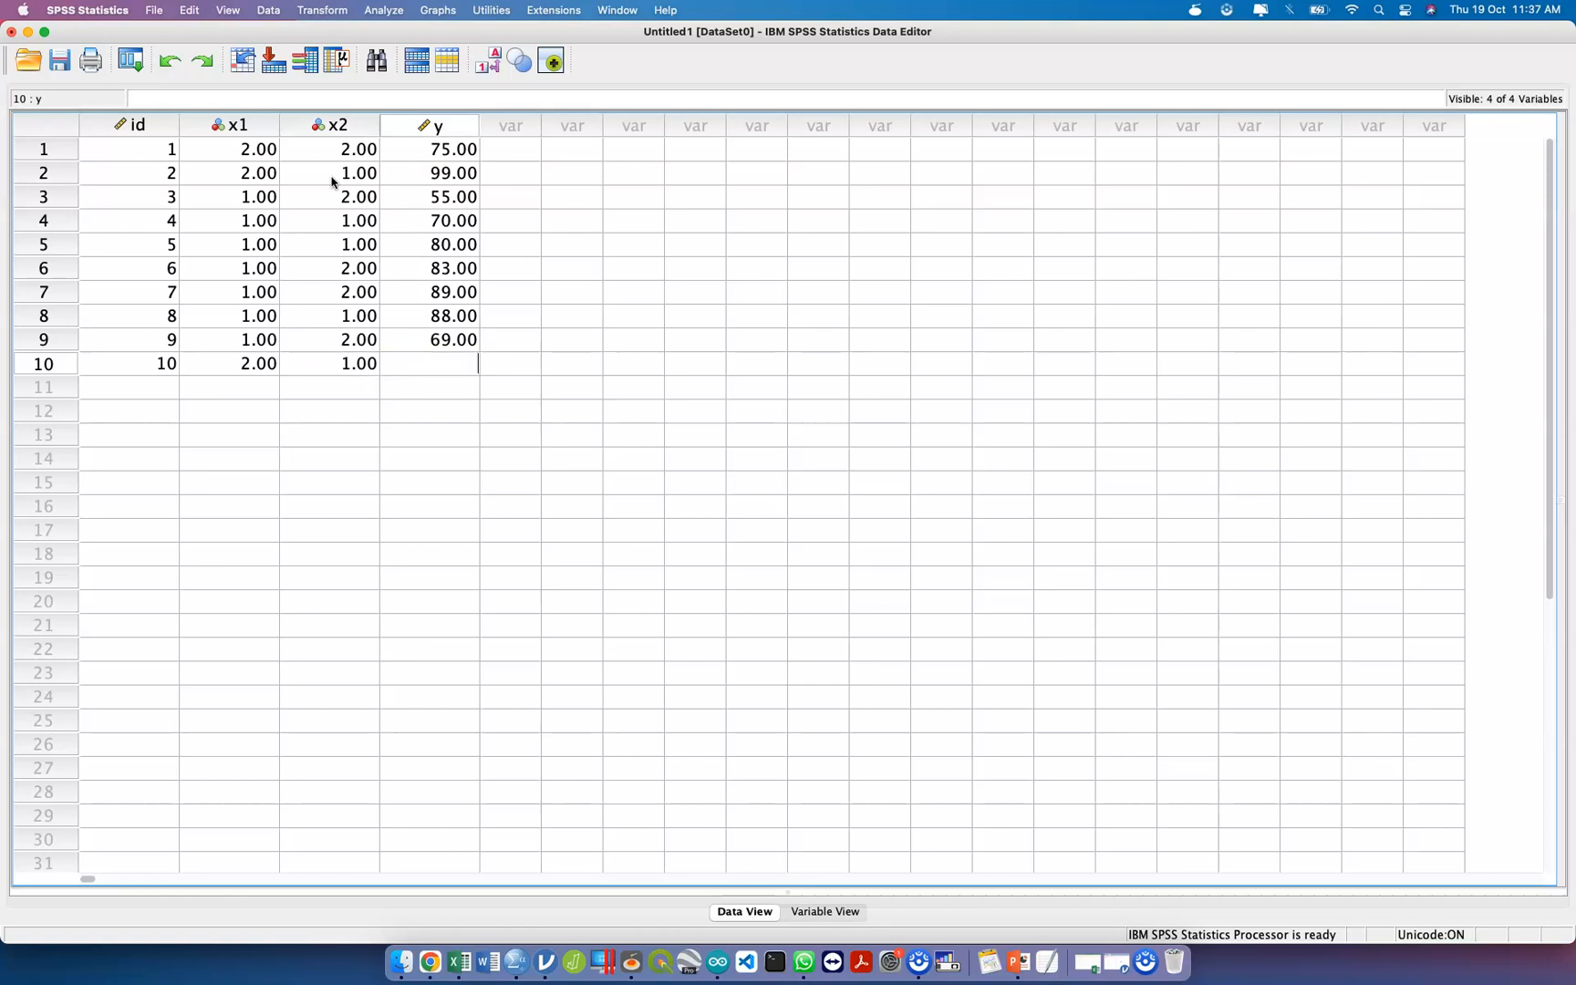
{"action": "key", "text": "Return"}
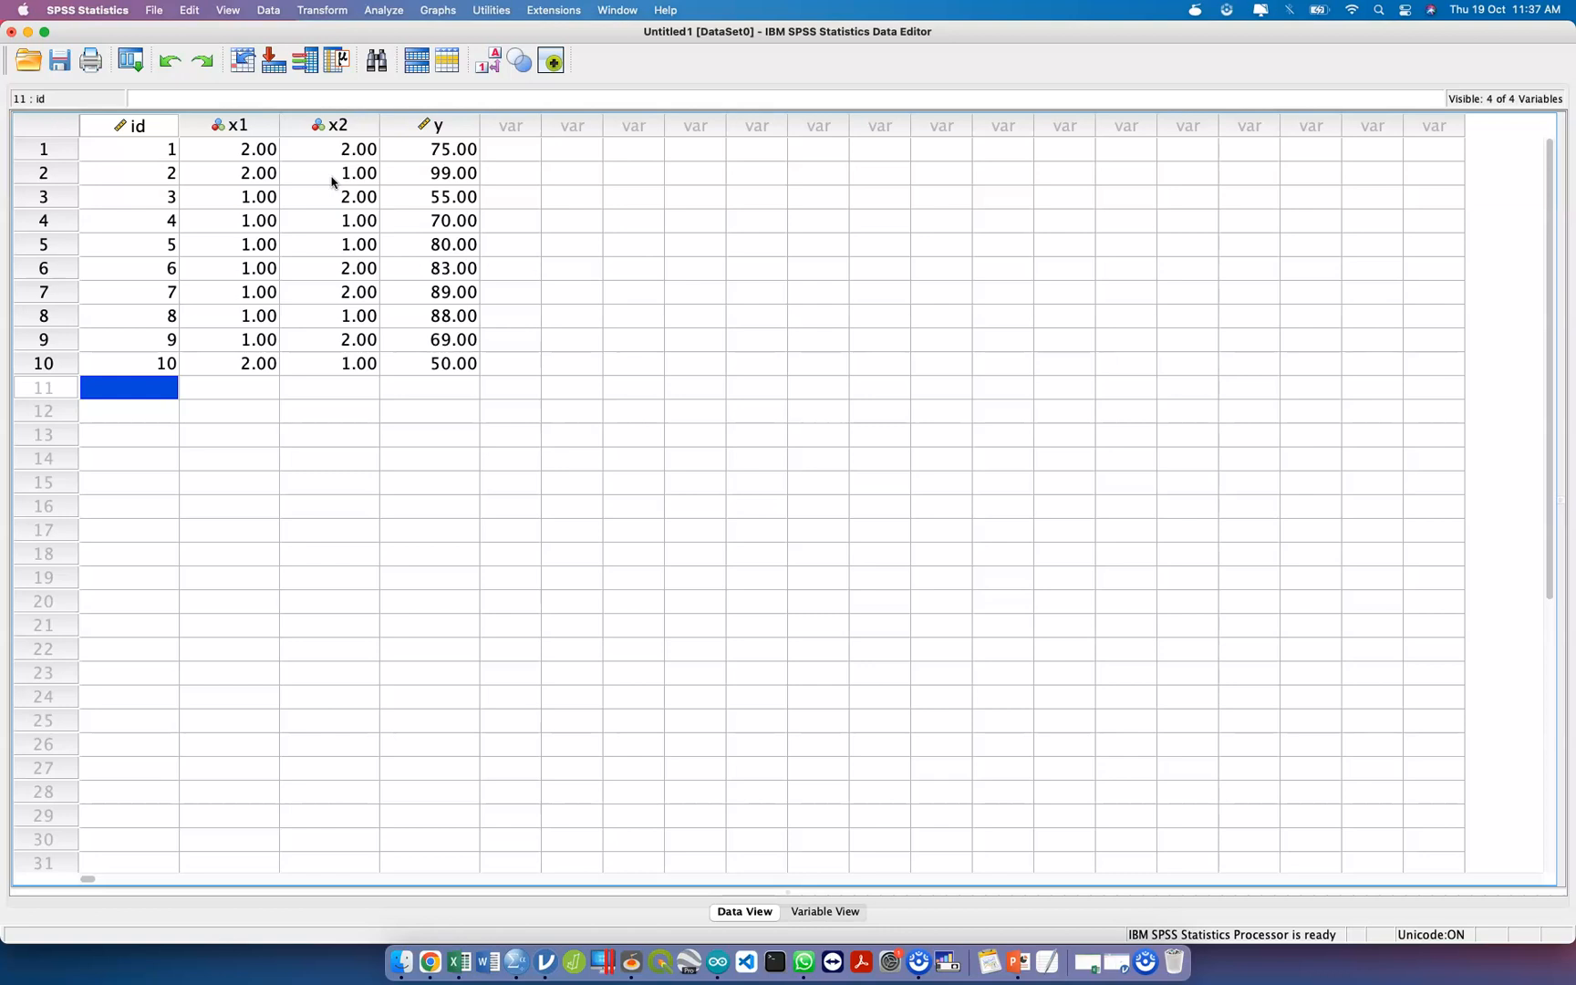
Save the dataset in the Downloads folder as SPSS ADED3 and put the output log window away.
{"action": "left_click", "coordinate": [61, 63]}
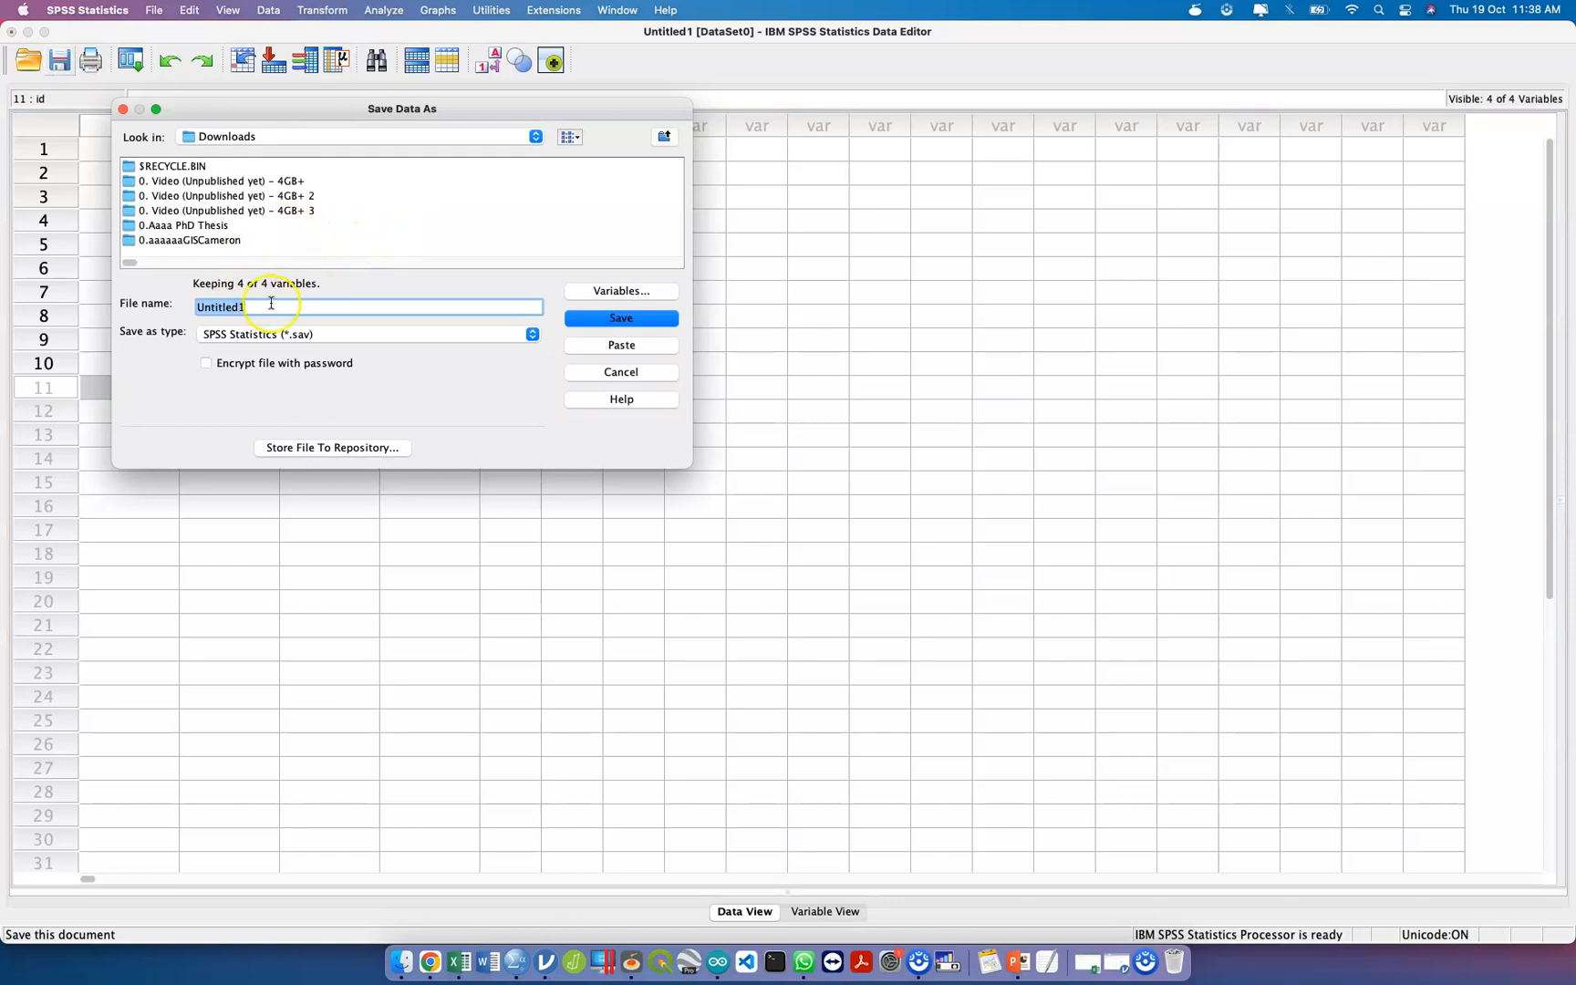
{"action": "type", "text": "SPSS ADED3"}
{"action": "key", "text": "Return"}
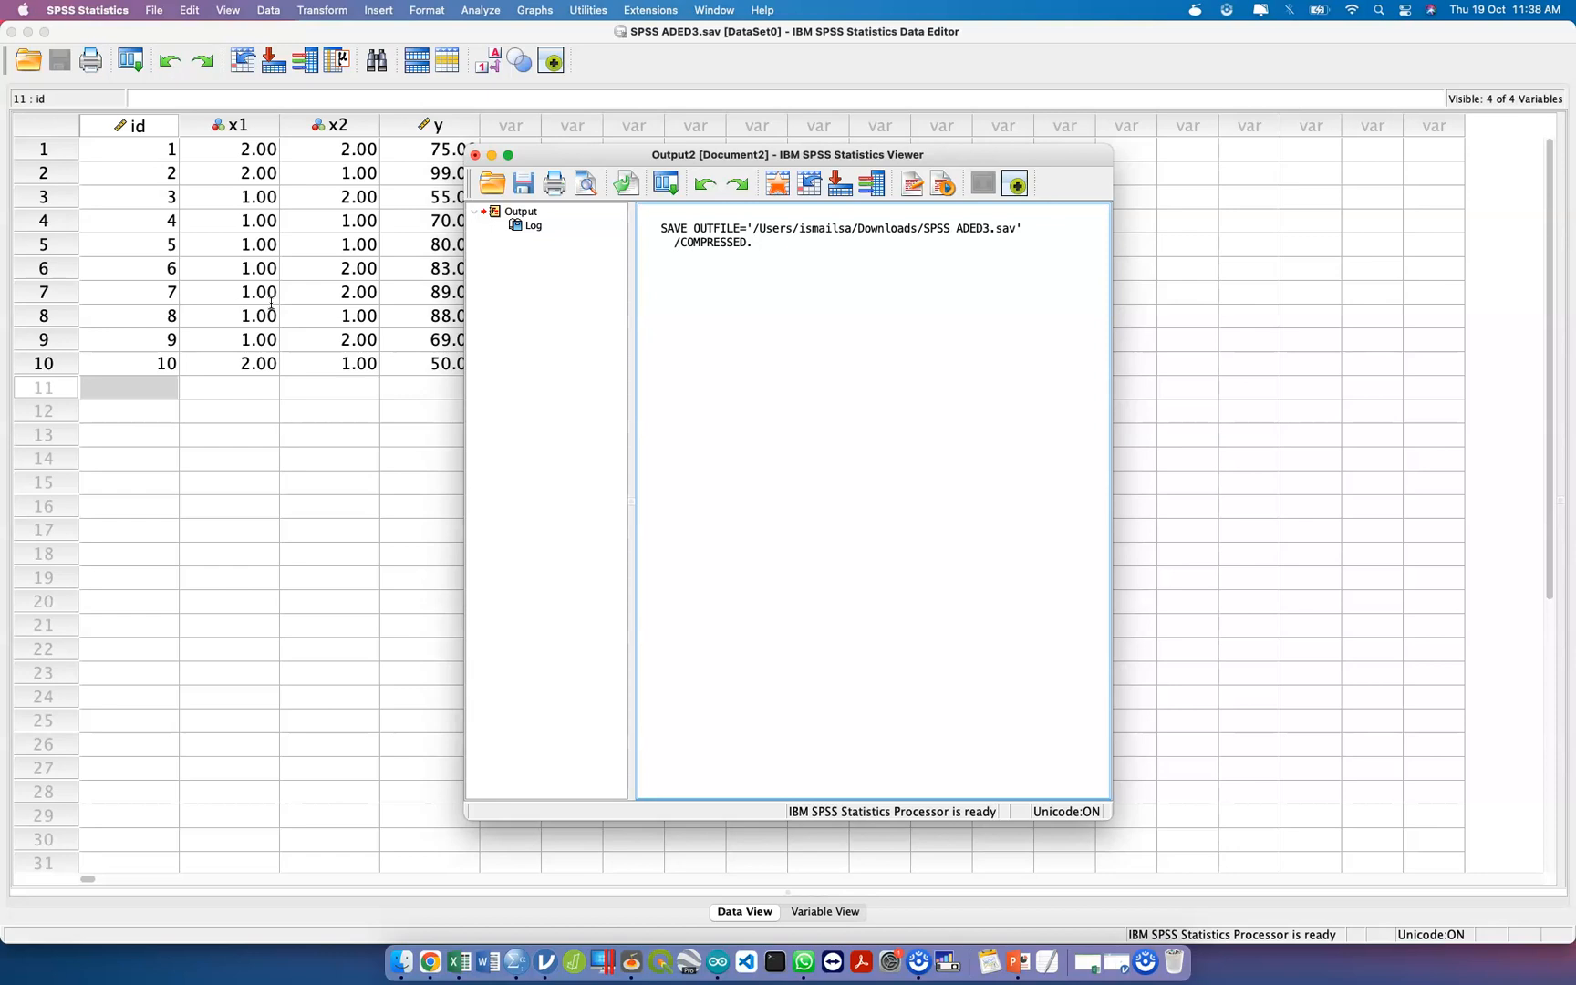
{"action": "left_click", "coordinate": [476, 155]}
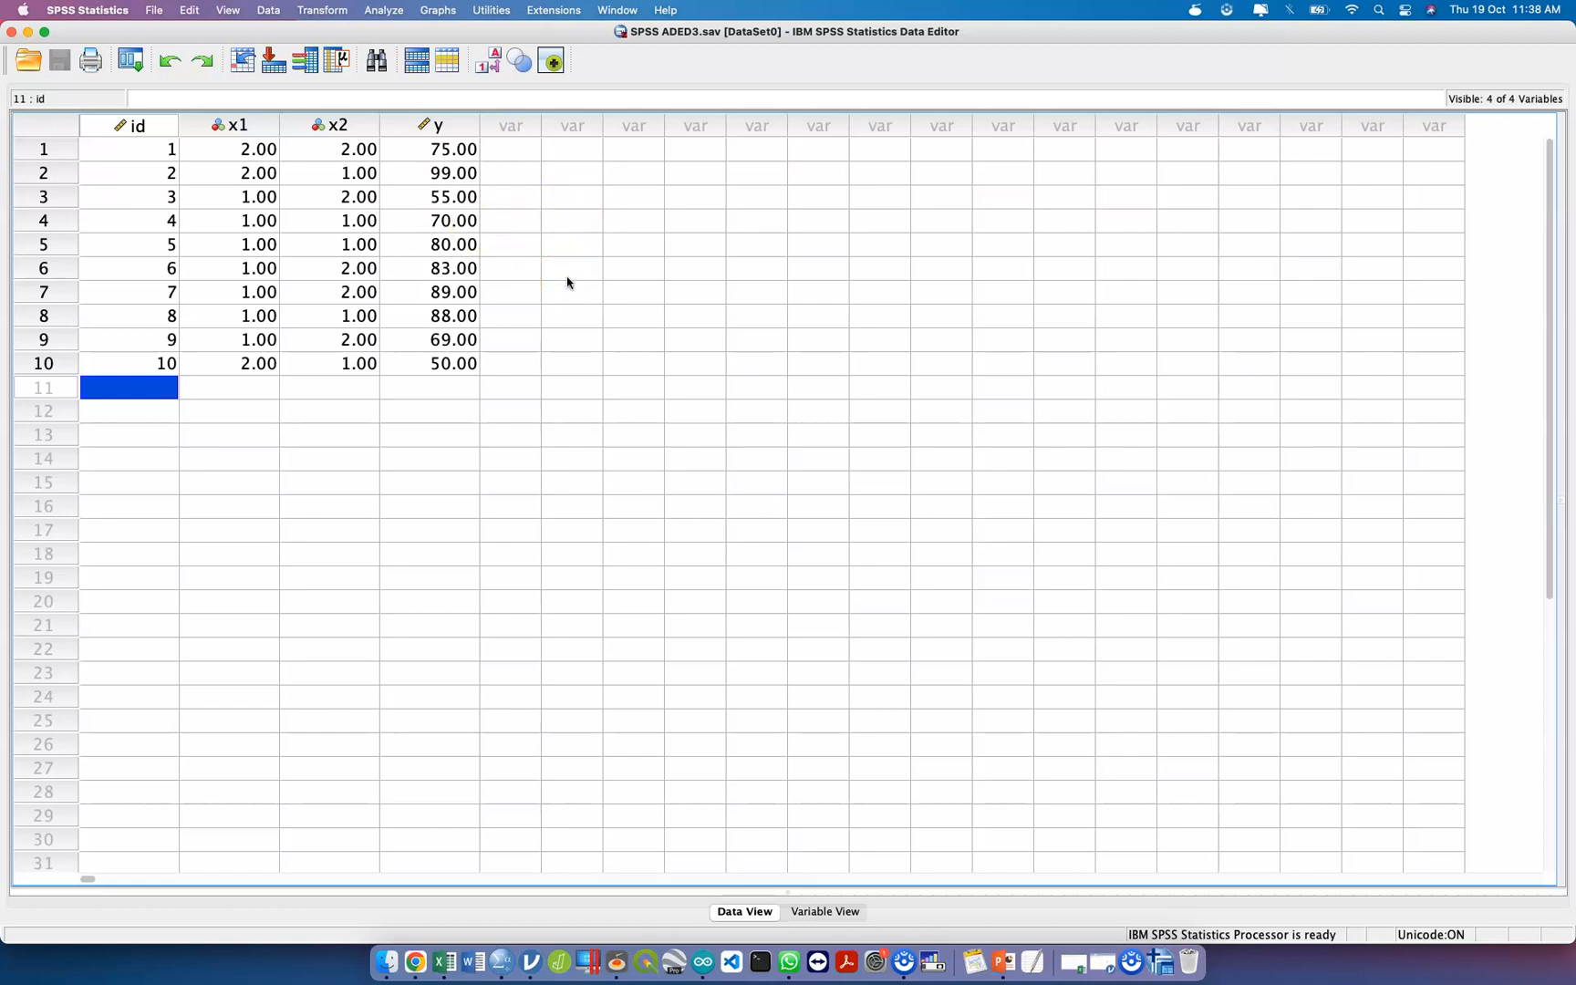
Toggle the data display between codes and value labels, leaving the labels shown for x1 and x2.
{"action": "left_click", "coordinate": [492, 64]}
{"action": "left_click", "coordinate": [492, 64]}
{"action": "left_click", "coordinate": [492, 64]}
{"action": "left_click", "coordinate": [492, 64]}
{"action": "left_click", "coordinate": [492, 64]}
{"action": "left_click", "coordinate": [492, 63]}
{"action": "left_click", "coordinate": [492, 64]}
{"action": "left_click", "coordinate": [494, 63]}
{"action": "left_click", "coordinate": [493, 64]}
{"action": "left_click", "coordinate": [493, 63]}
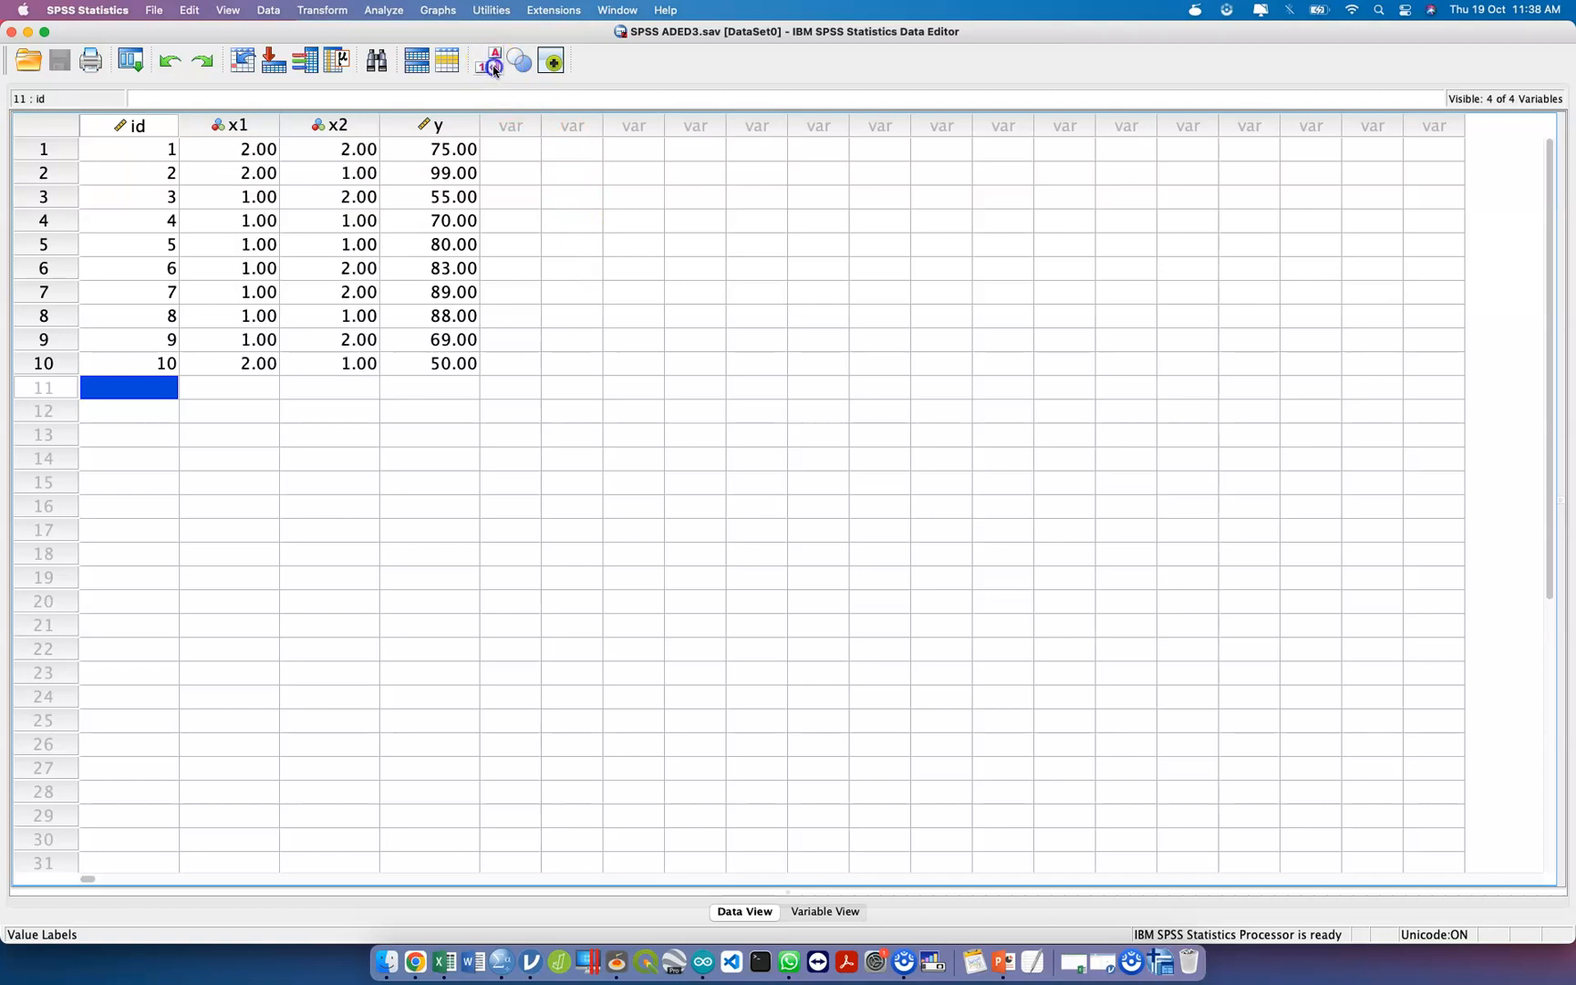
{"action": "left_click", "coordinate": [493, 63]}
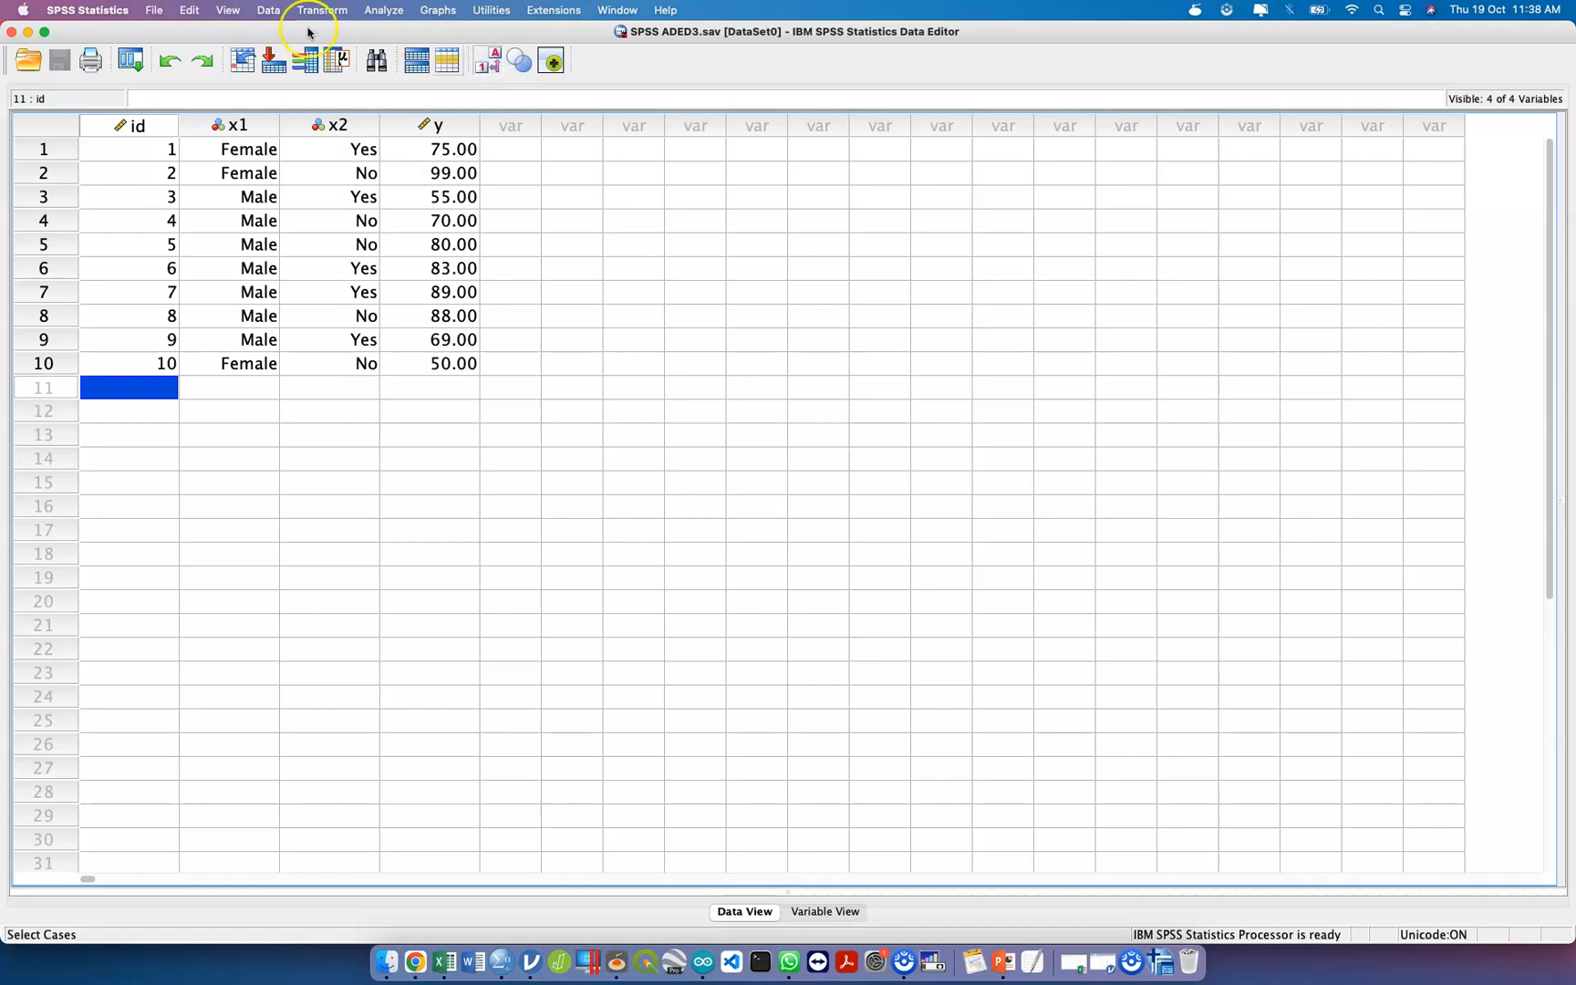
Set the font size of the data grid to 36.
{"action": "left_click", "coordinate": [154, 11]}
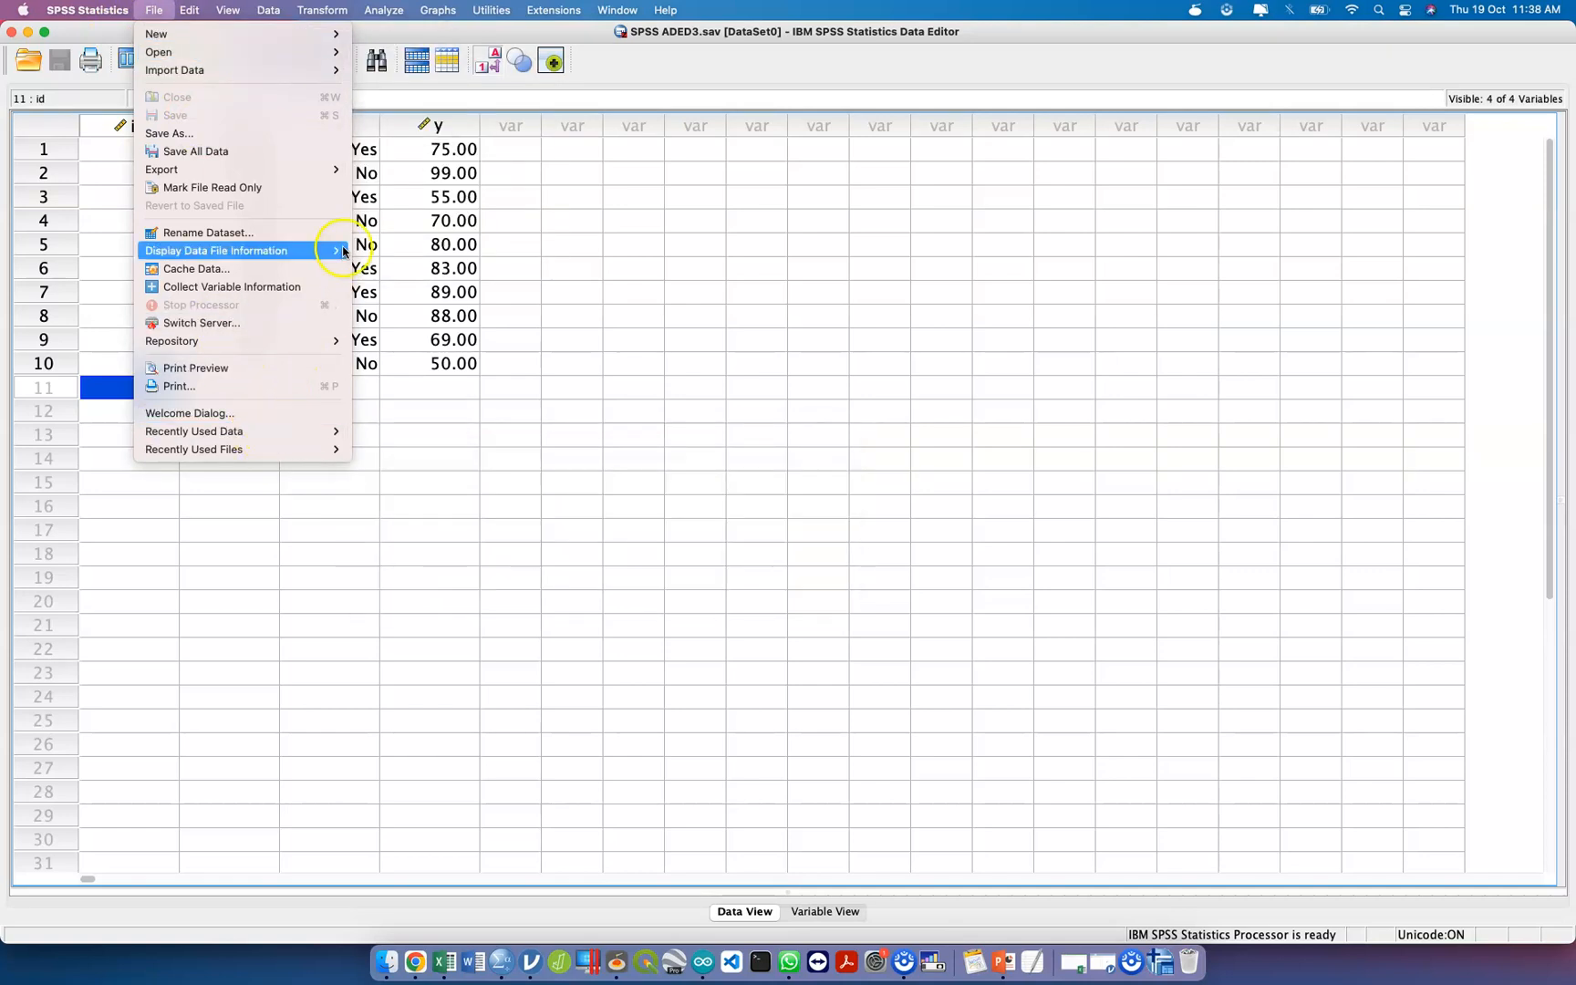
{"action": "mouse_move", "coordinate": [180, 15]}
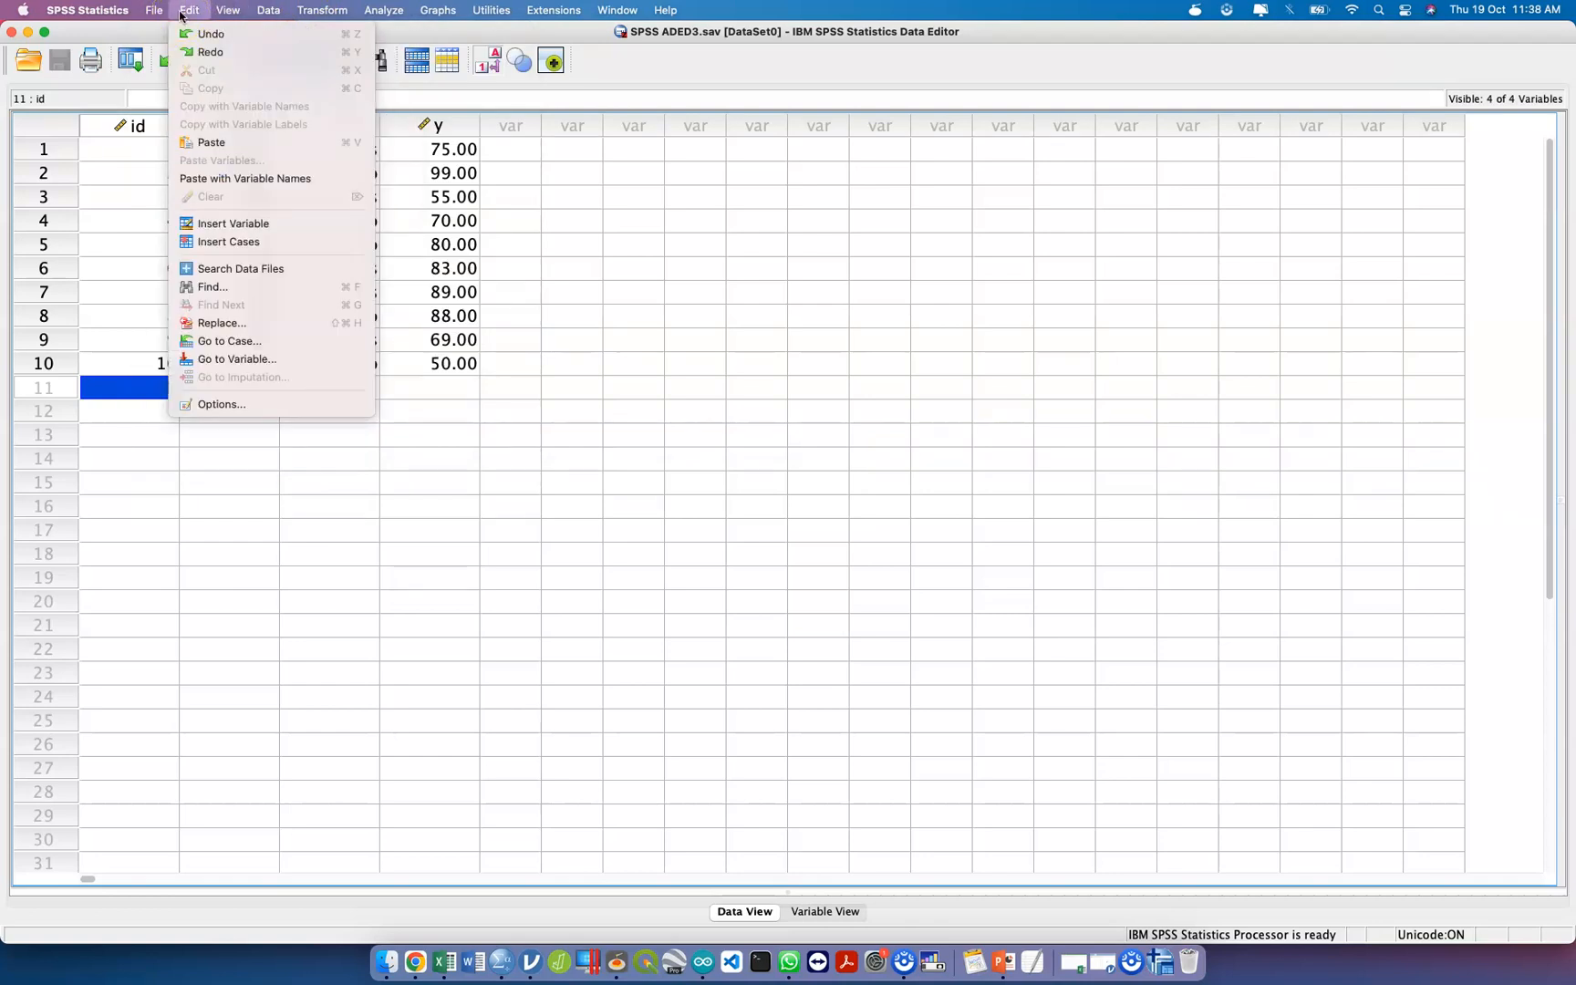
{"action": "left_click", "coordinate": [227, 15]}
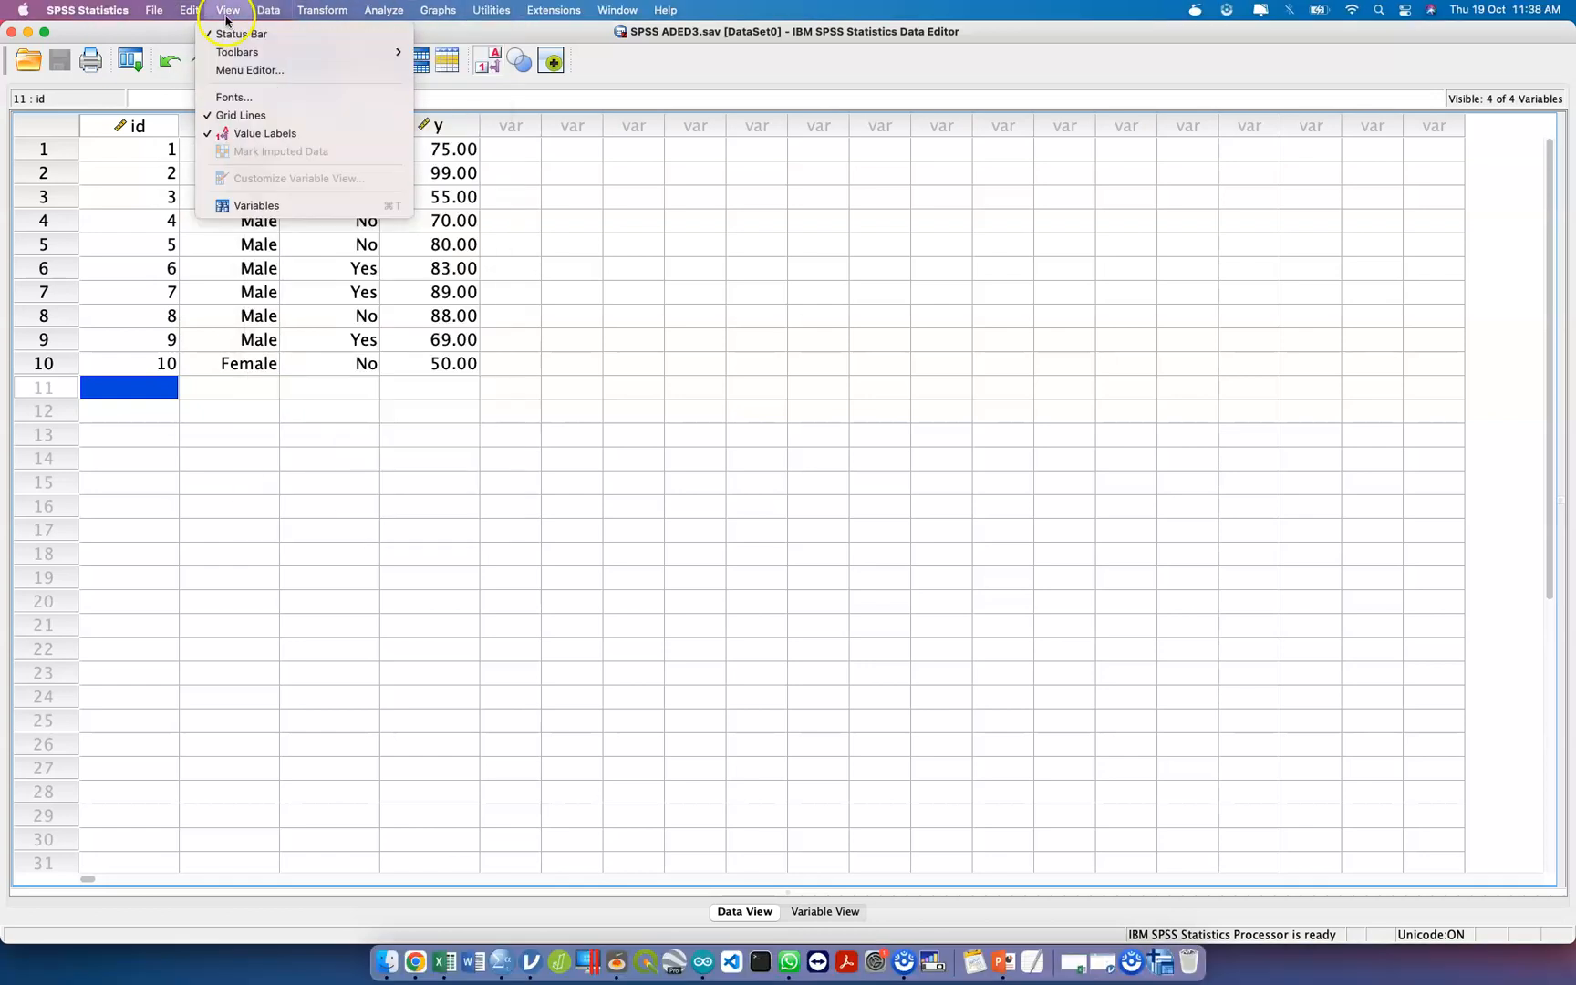
{"action": "left_click", "coordinate": [235, 97]}
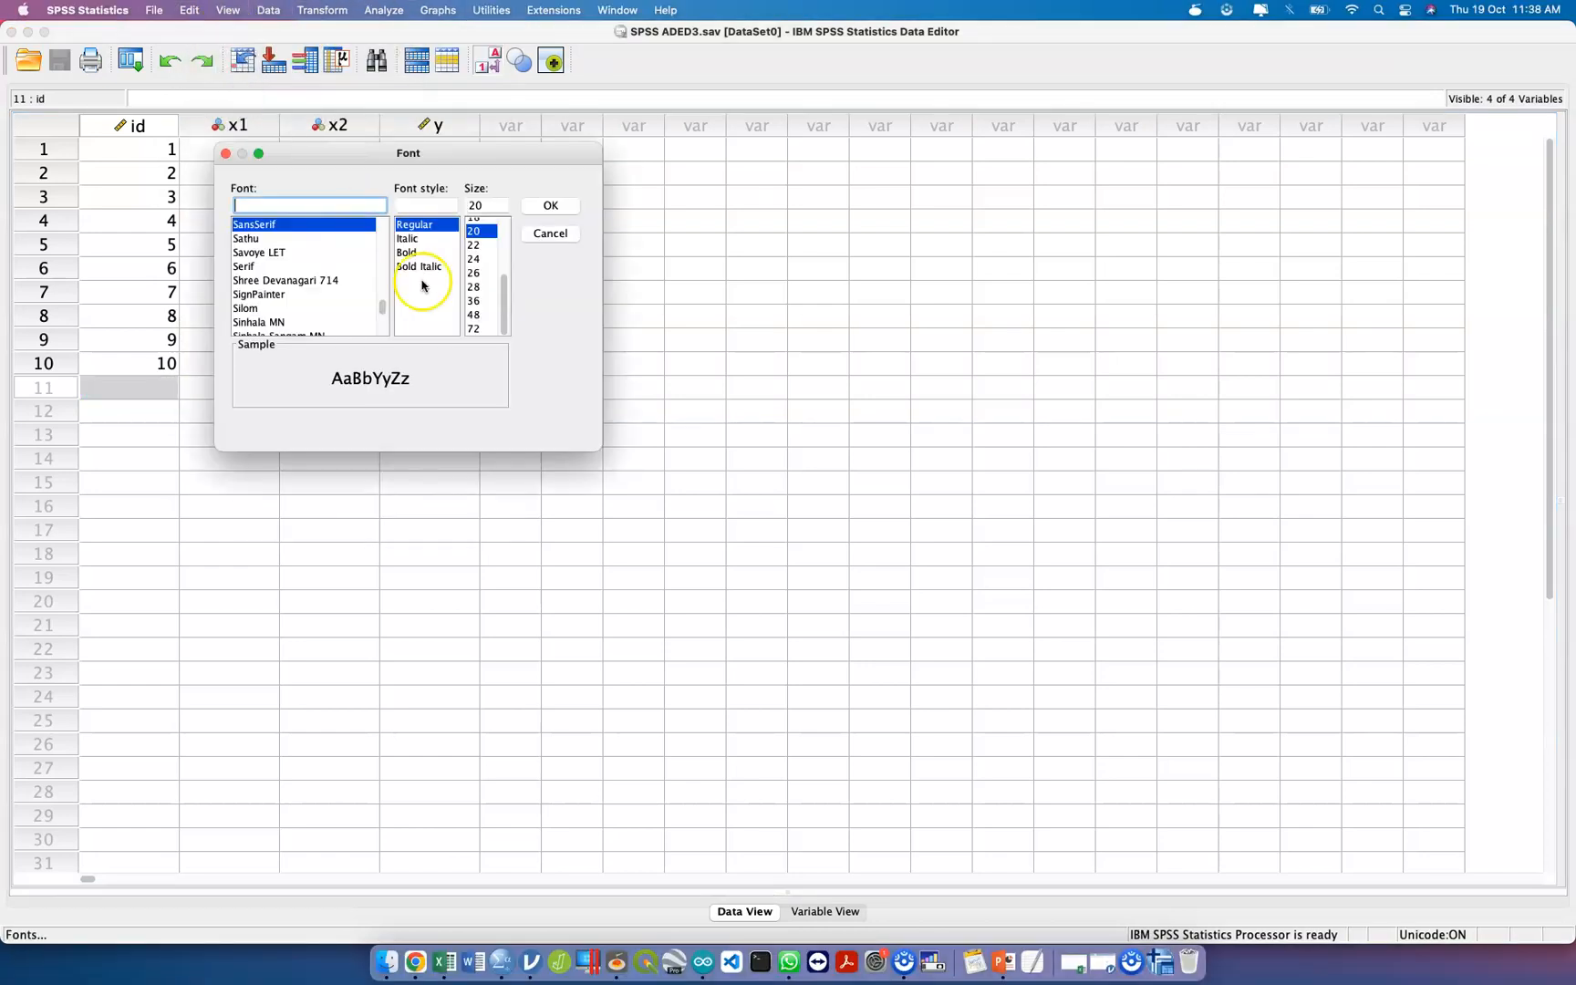
{"action": "left_click", "coordinate": [474, 300]}
{"action": "left_click", "coordinate": [550, 205]}
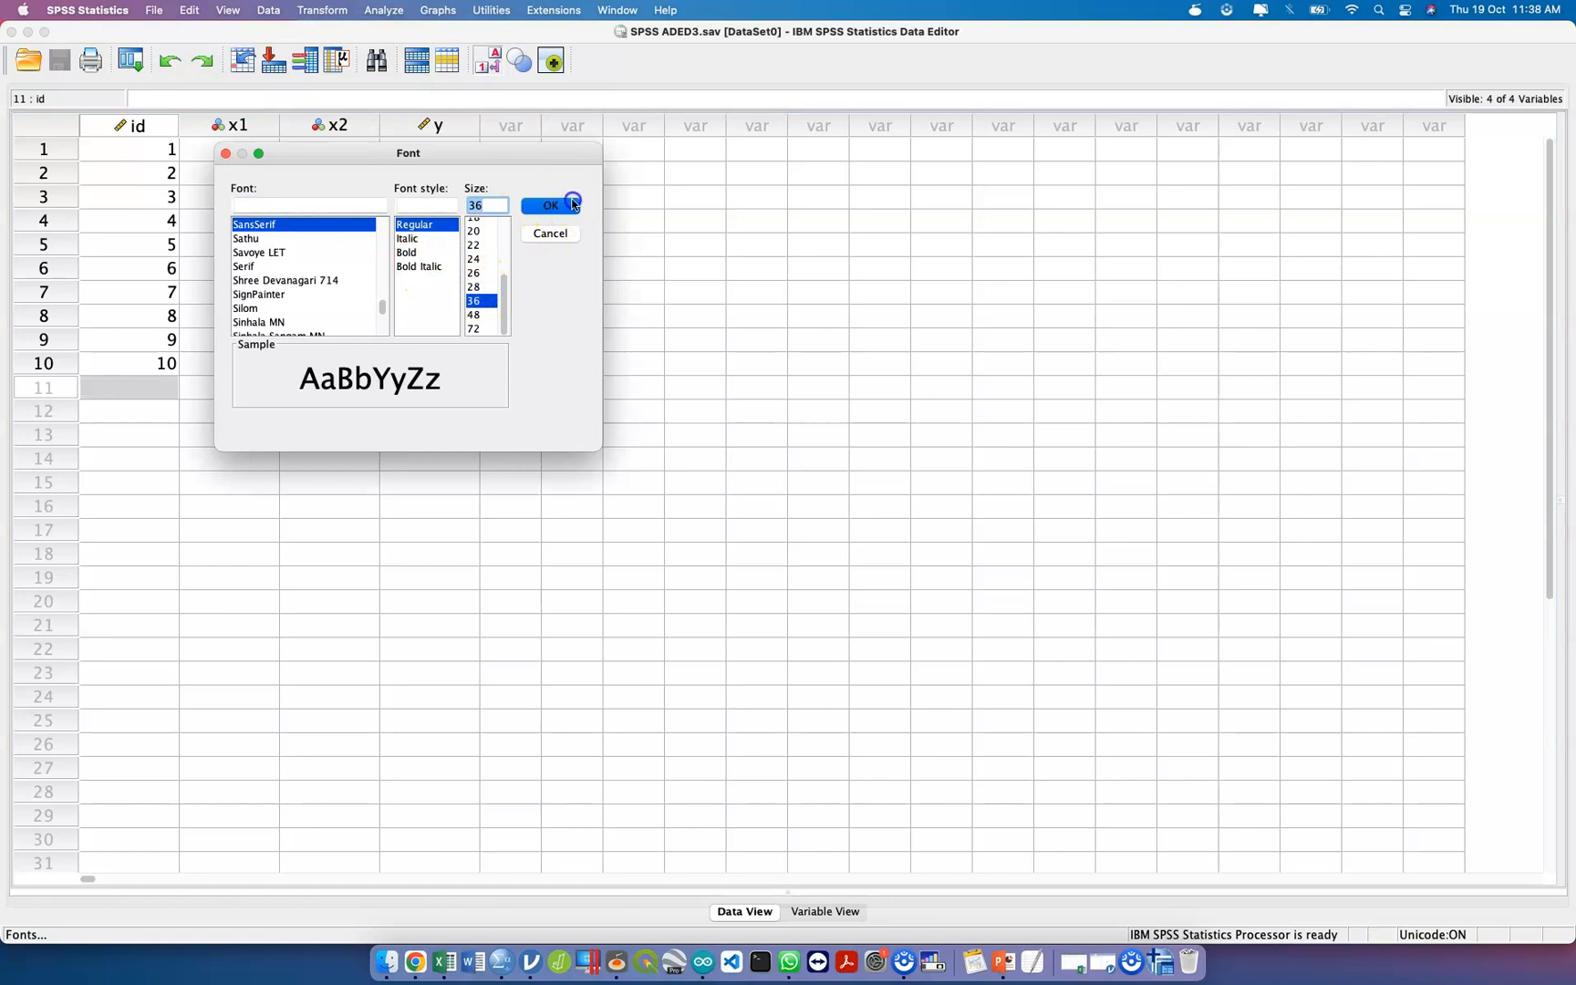
Start a Frequencies analysis, enlarge its dialog and list the variables by name instead of by label.
{"action": "left_click", "coordinate": [274, 9]}
{"action": "left_click", "coordinate": [317, 11]}
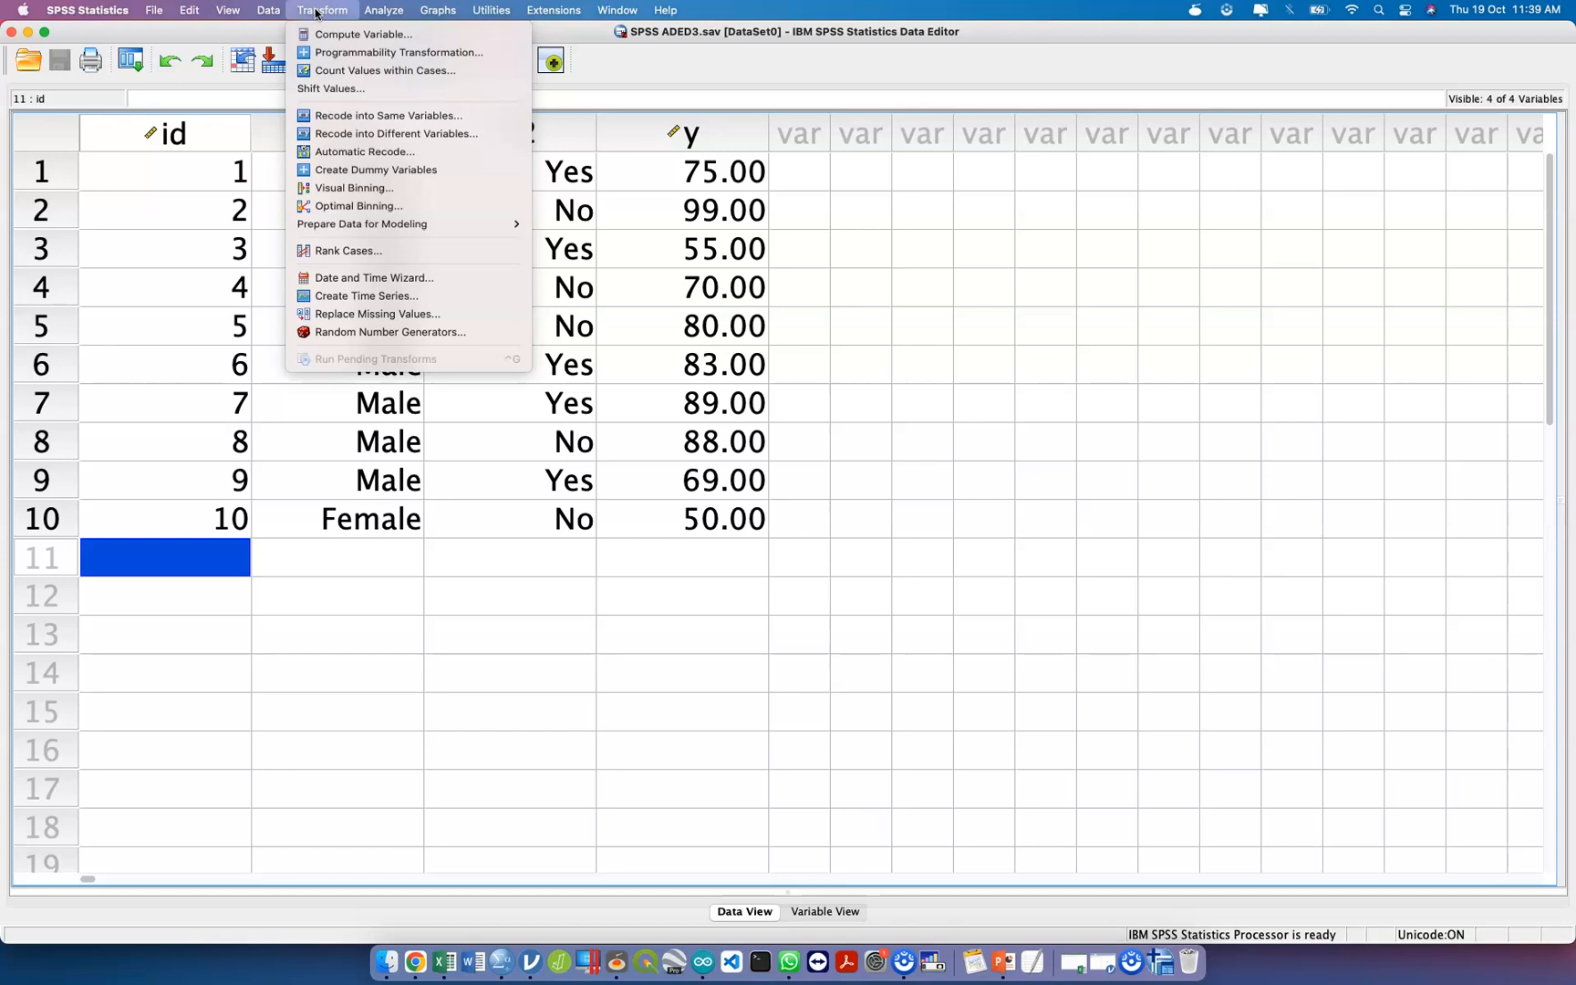
{"action": "mouse_move", "coordinate": [386, 13]}
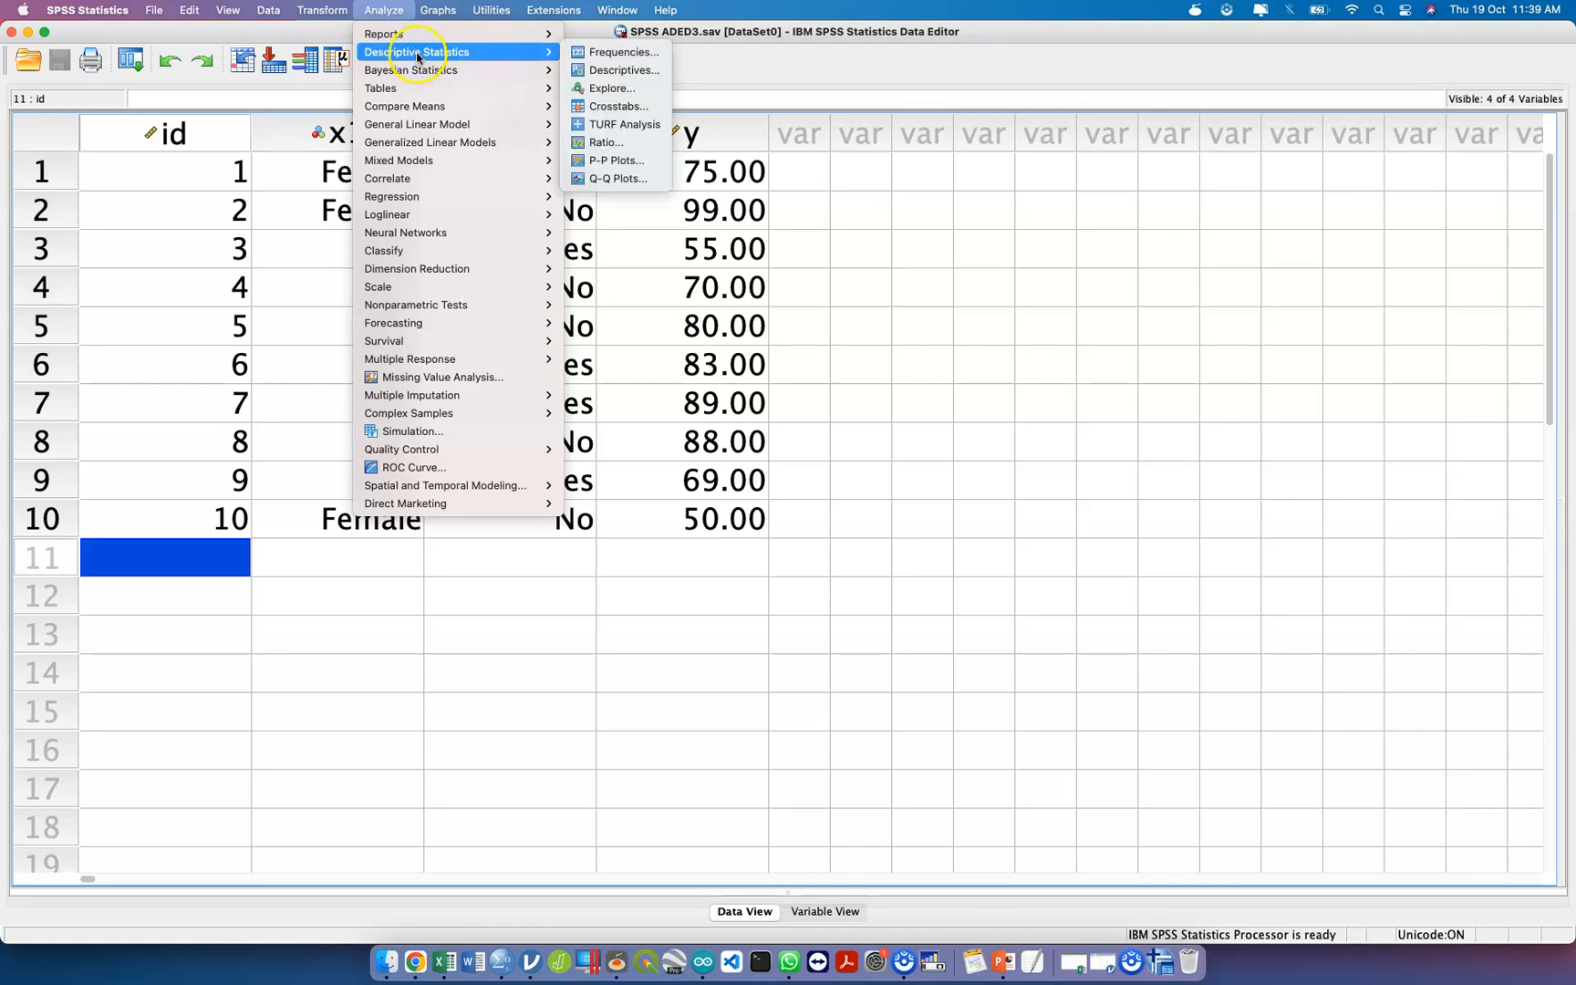
{"action": "left_click", "coordinate": [574, 54]}
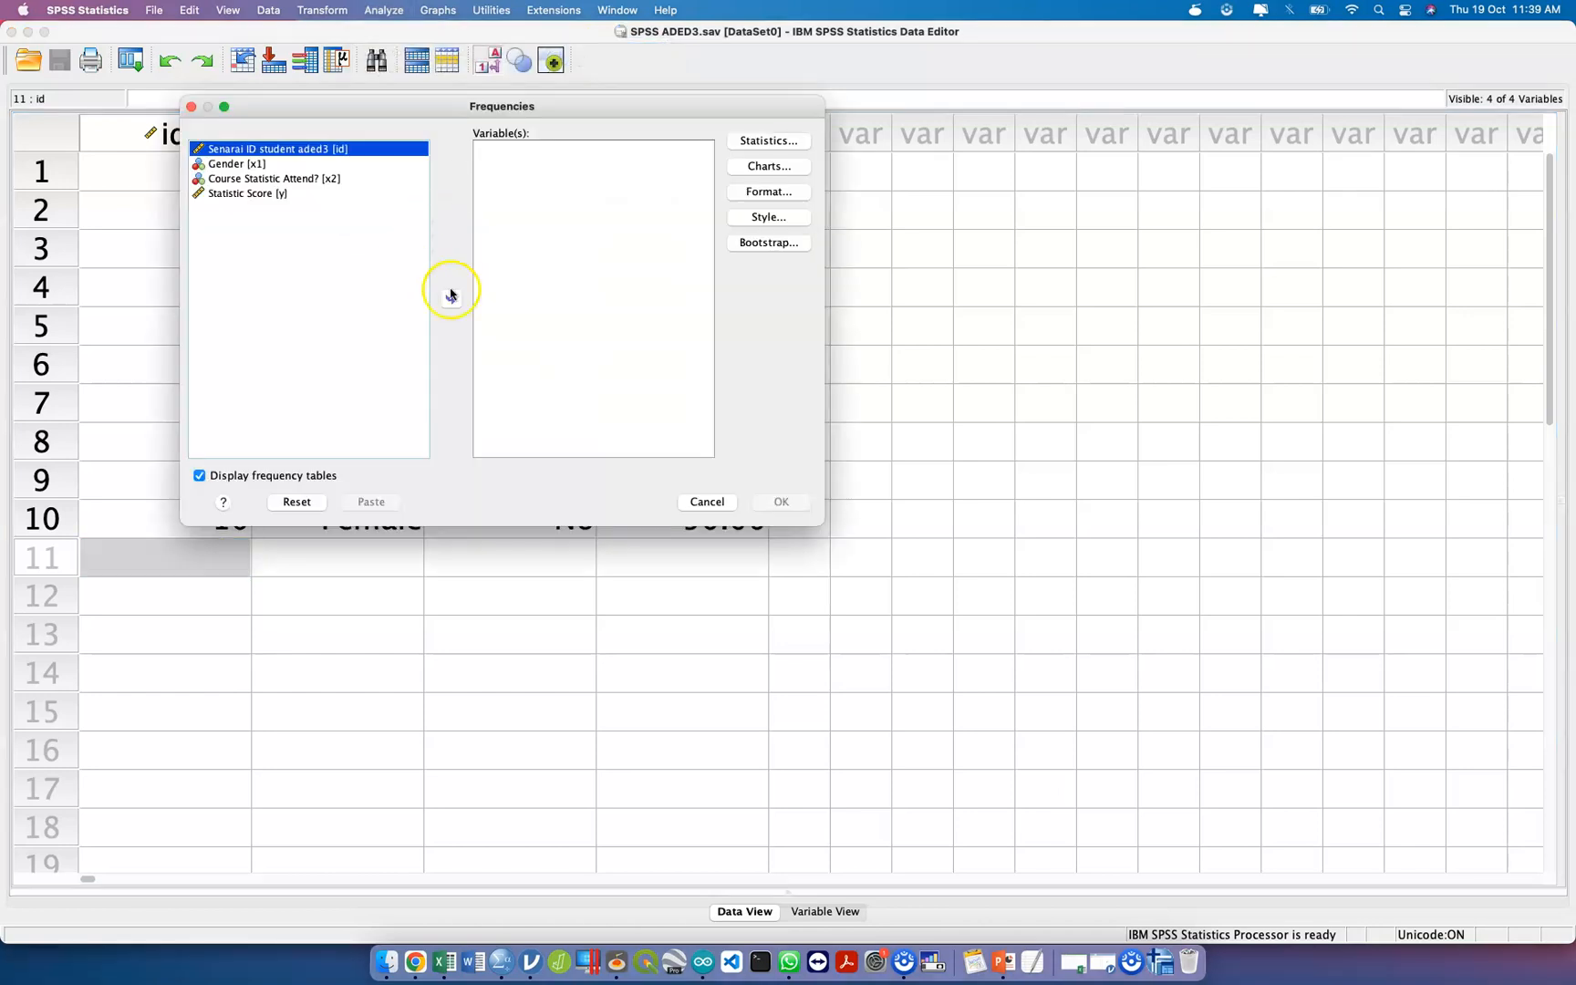
{"action": "left_click_drag", "start_coordinate": [818, 519], "coordinate": [1226, 669]}
{"action": "left_click", "coordinate": [327, 180]}
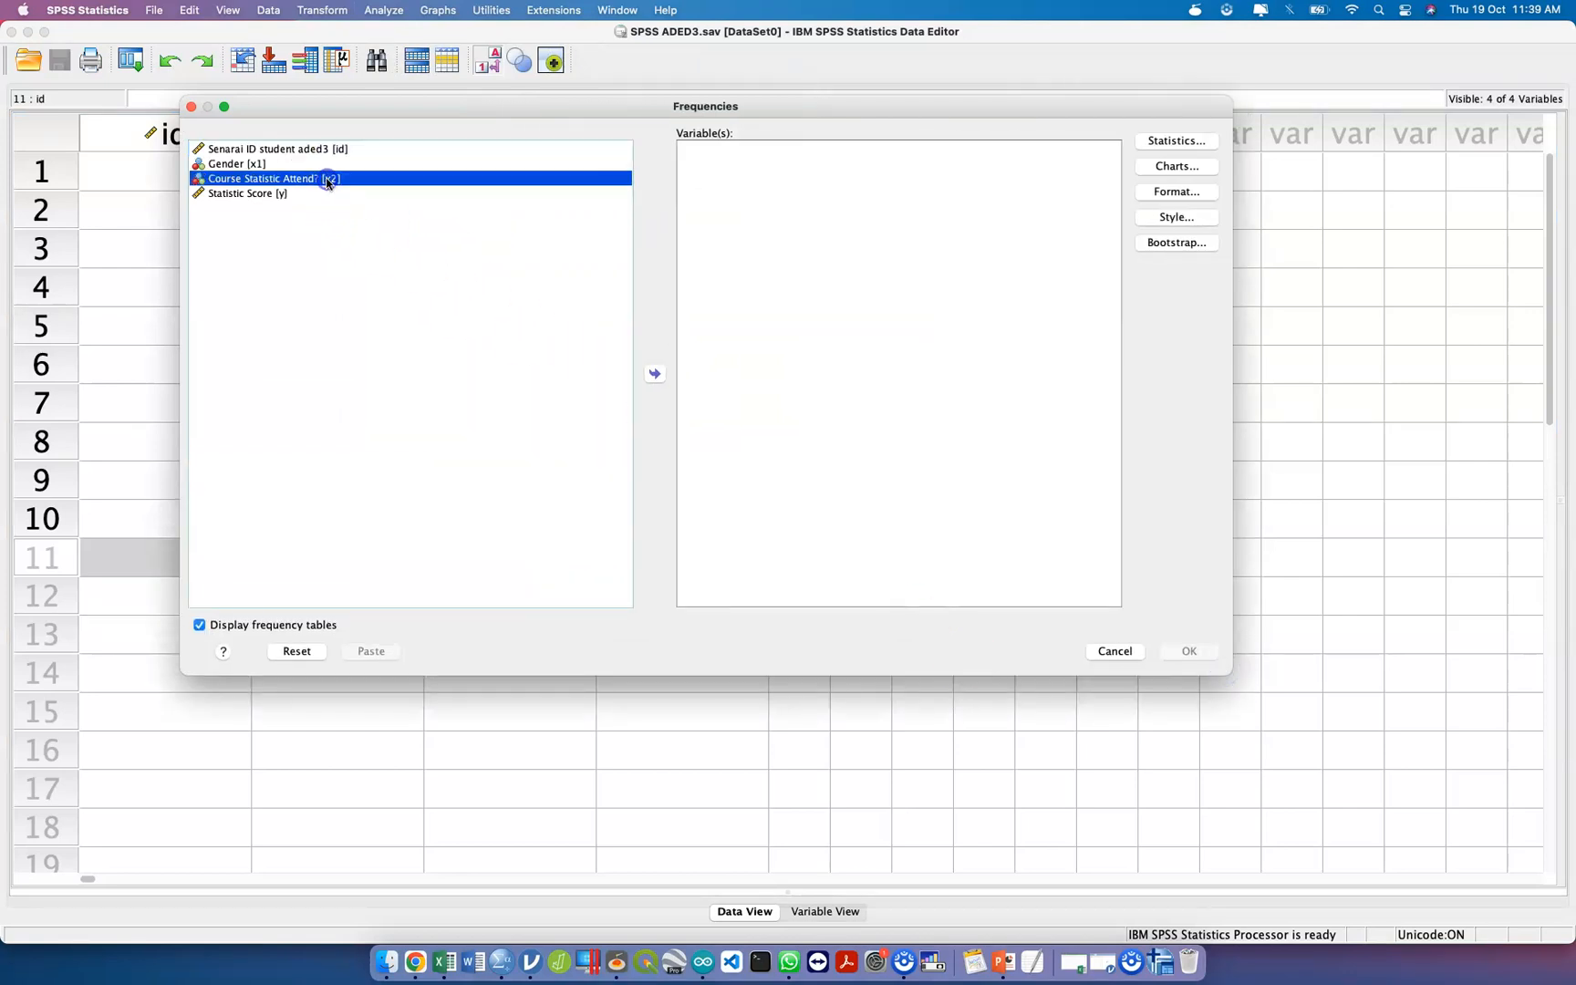
{"action": "right_click", "coordinate": [329, 181]}
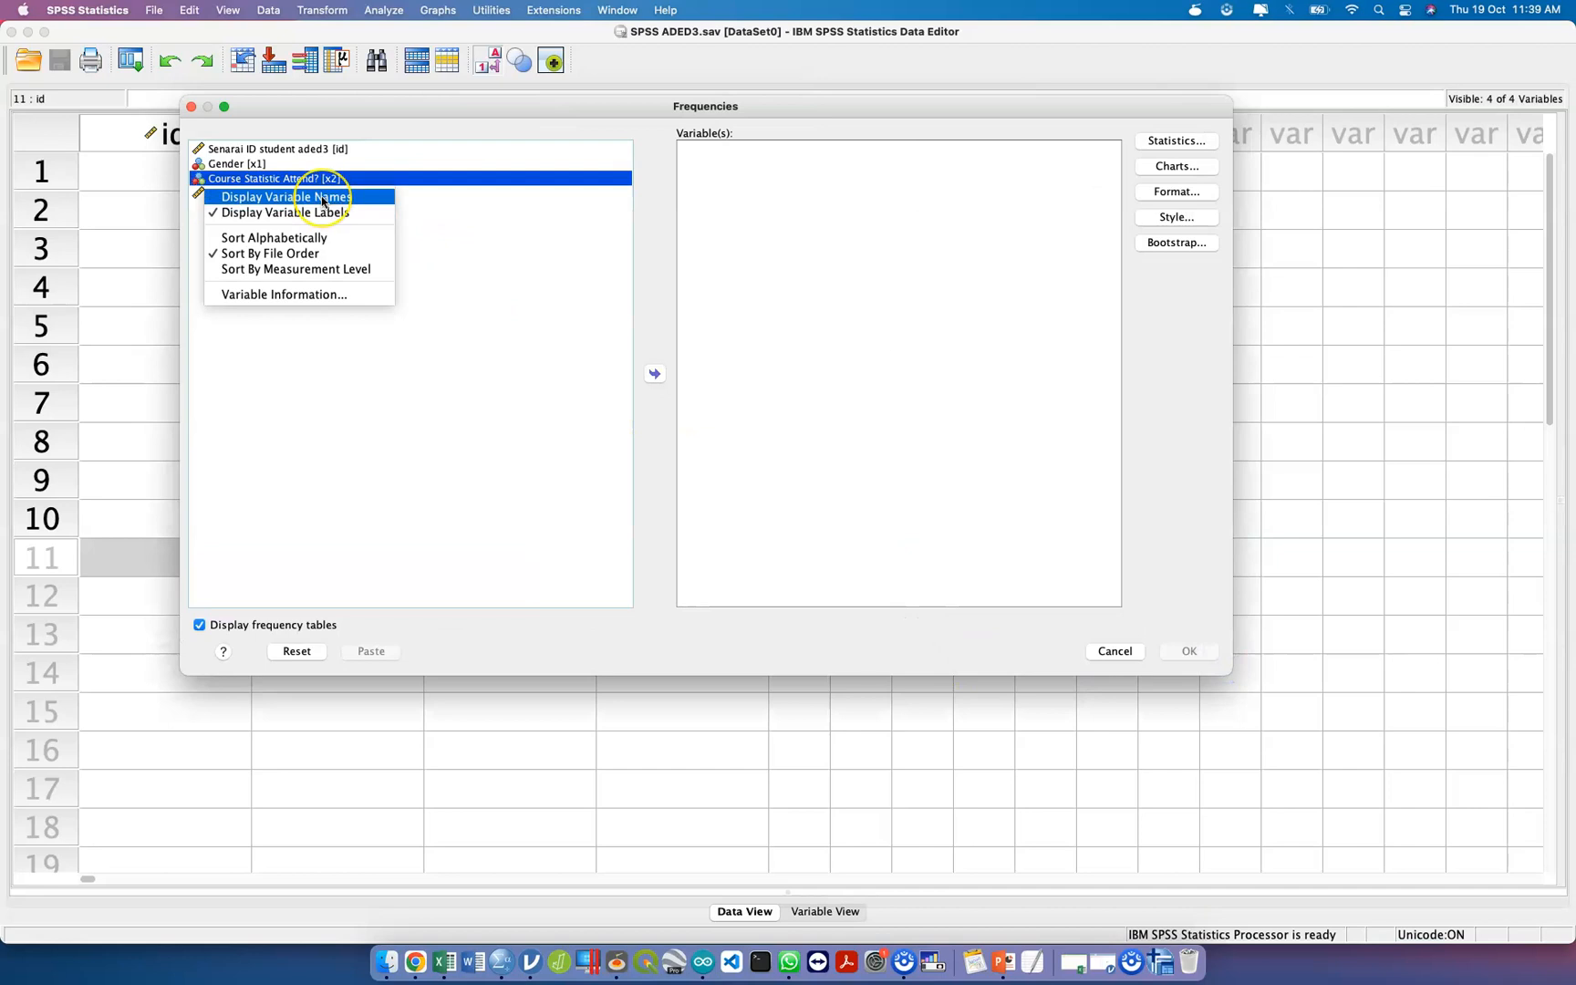
{"action": "left_click", "coordinate": [322, 198]}
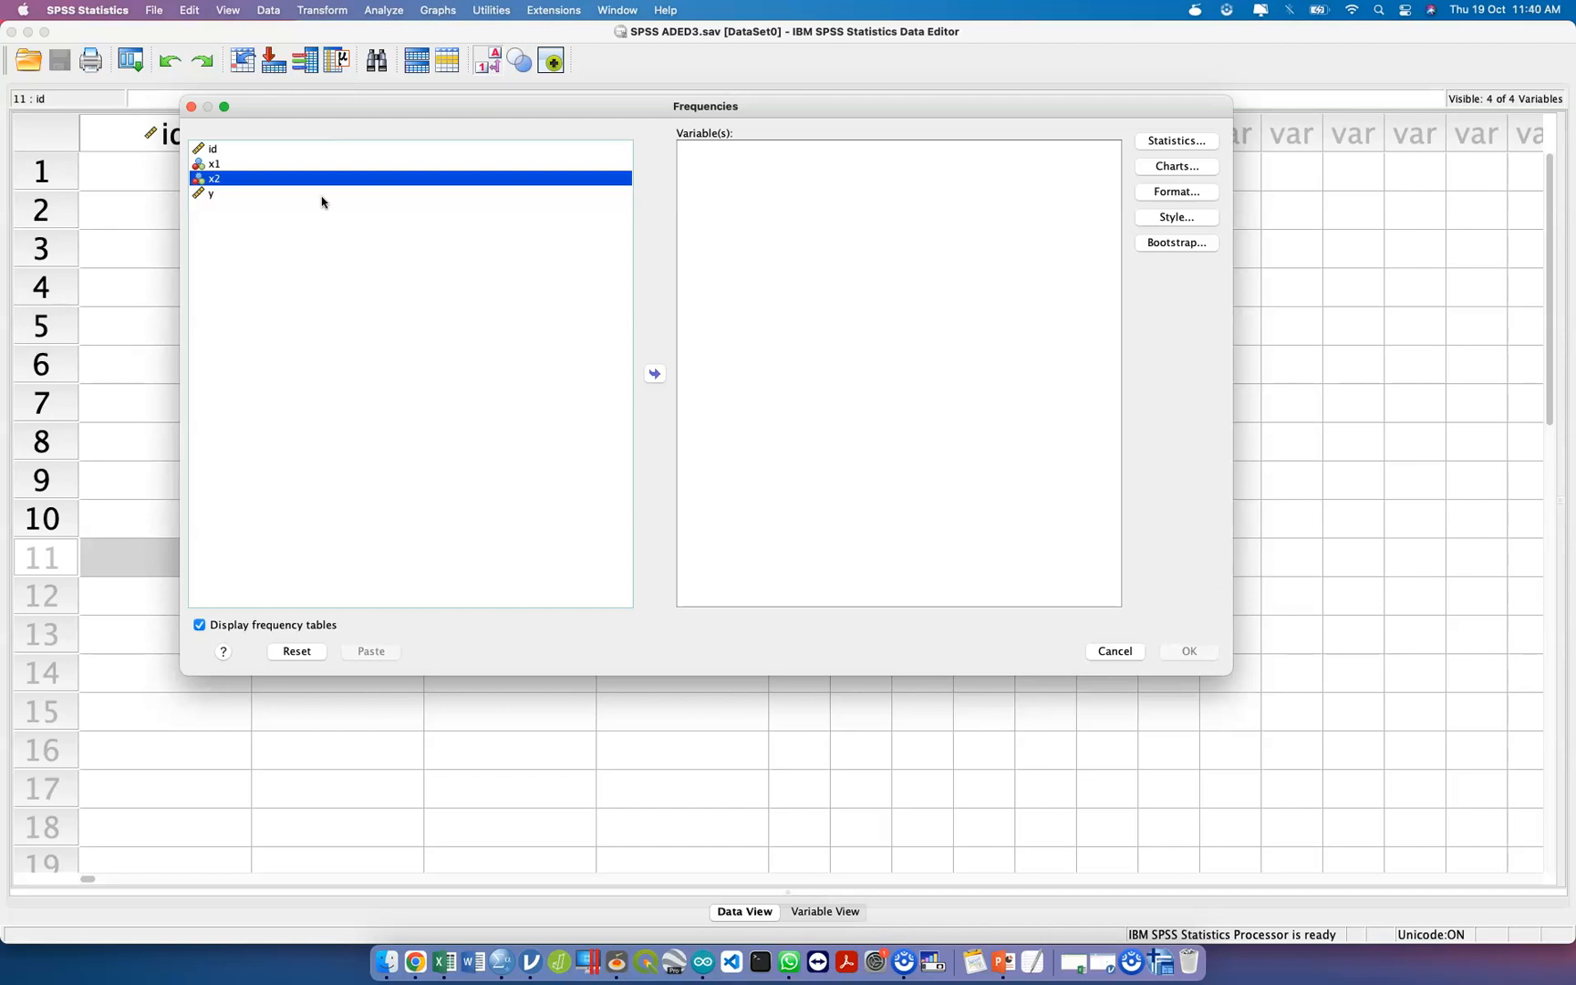
Add x1 and x2 together as the variables of the Frequencies analysis.
{"action": "left_click", "coordinate": [281, 163]}
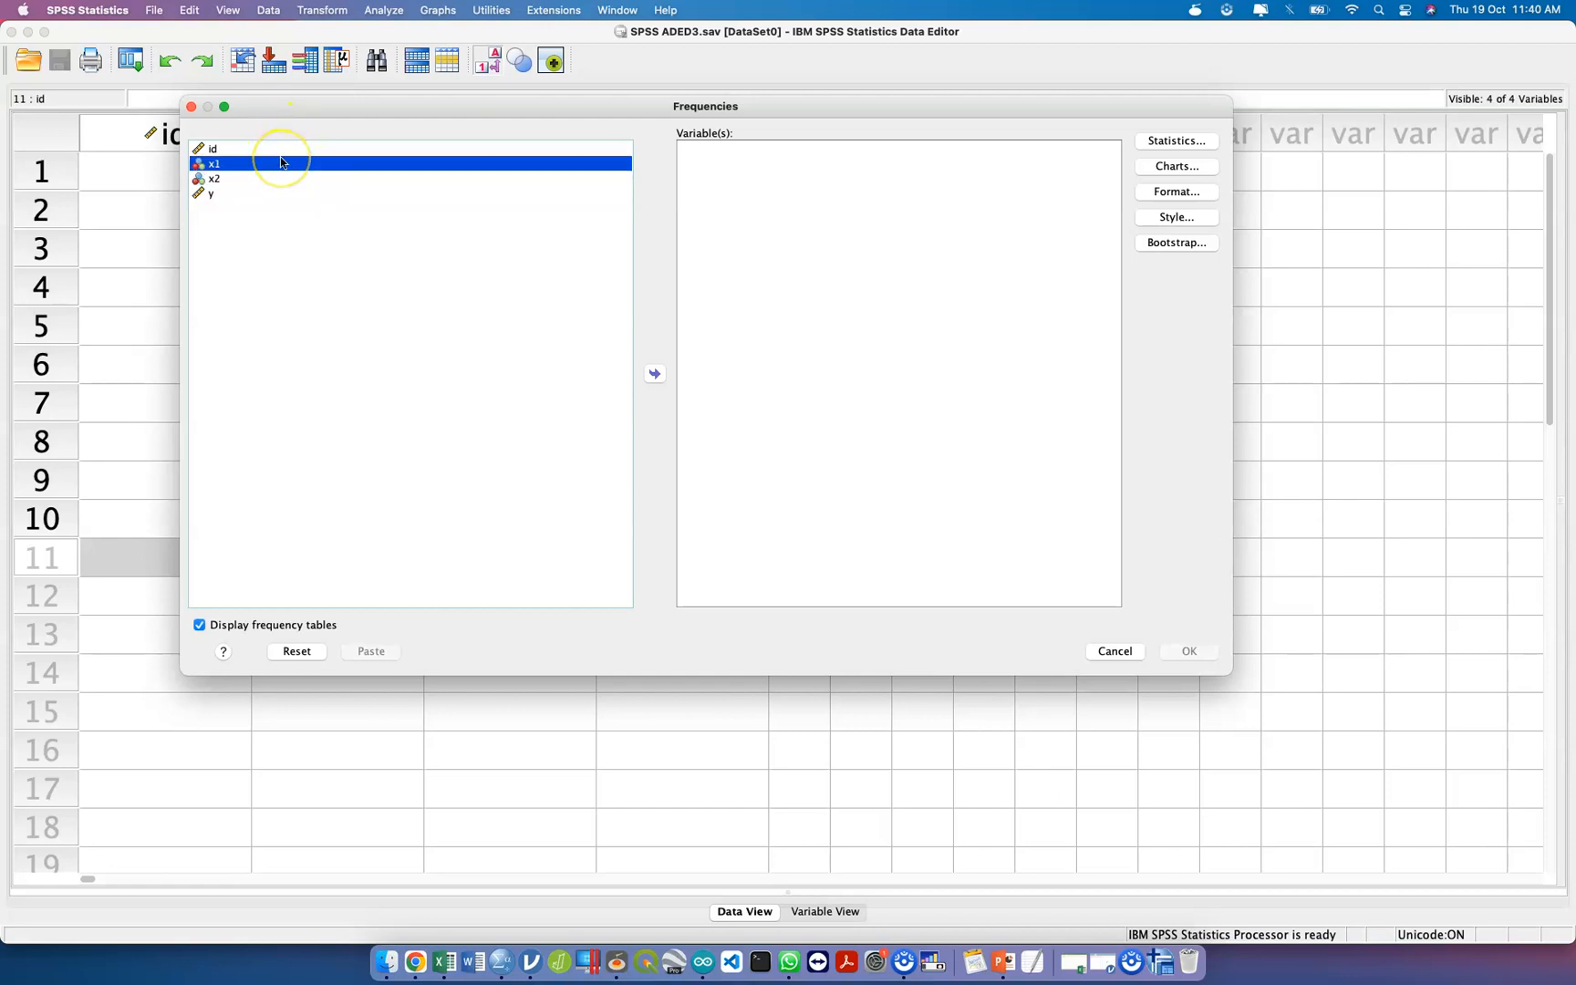
{"action": "key", "text": "shift+Down"}
{"action": "left_click_drag", "start_coordinate": [571, 173], "coordinate": [510, 162]}
{"action": "left_click", "coordinate": [556, 164]}
{"action": "key", "text": "shift+Down"}
{"action": "mouse_move", "coordinate": [575, 173]}
{"action": "left_mouse_down"}
{"action": "mouse_move", "coordinate": [749, 179]}
{"action": "mouse_move", "coordinate": [570, 165]}
{"action": "left_mouse_up"}
{"action": "left_click", "coordinate": [535, 164]}
{"action": "key", "text": "shift+Down"}
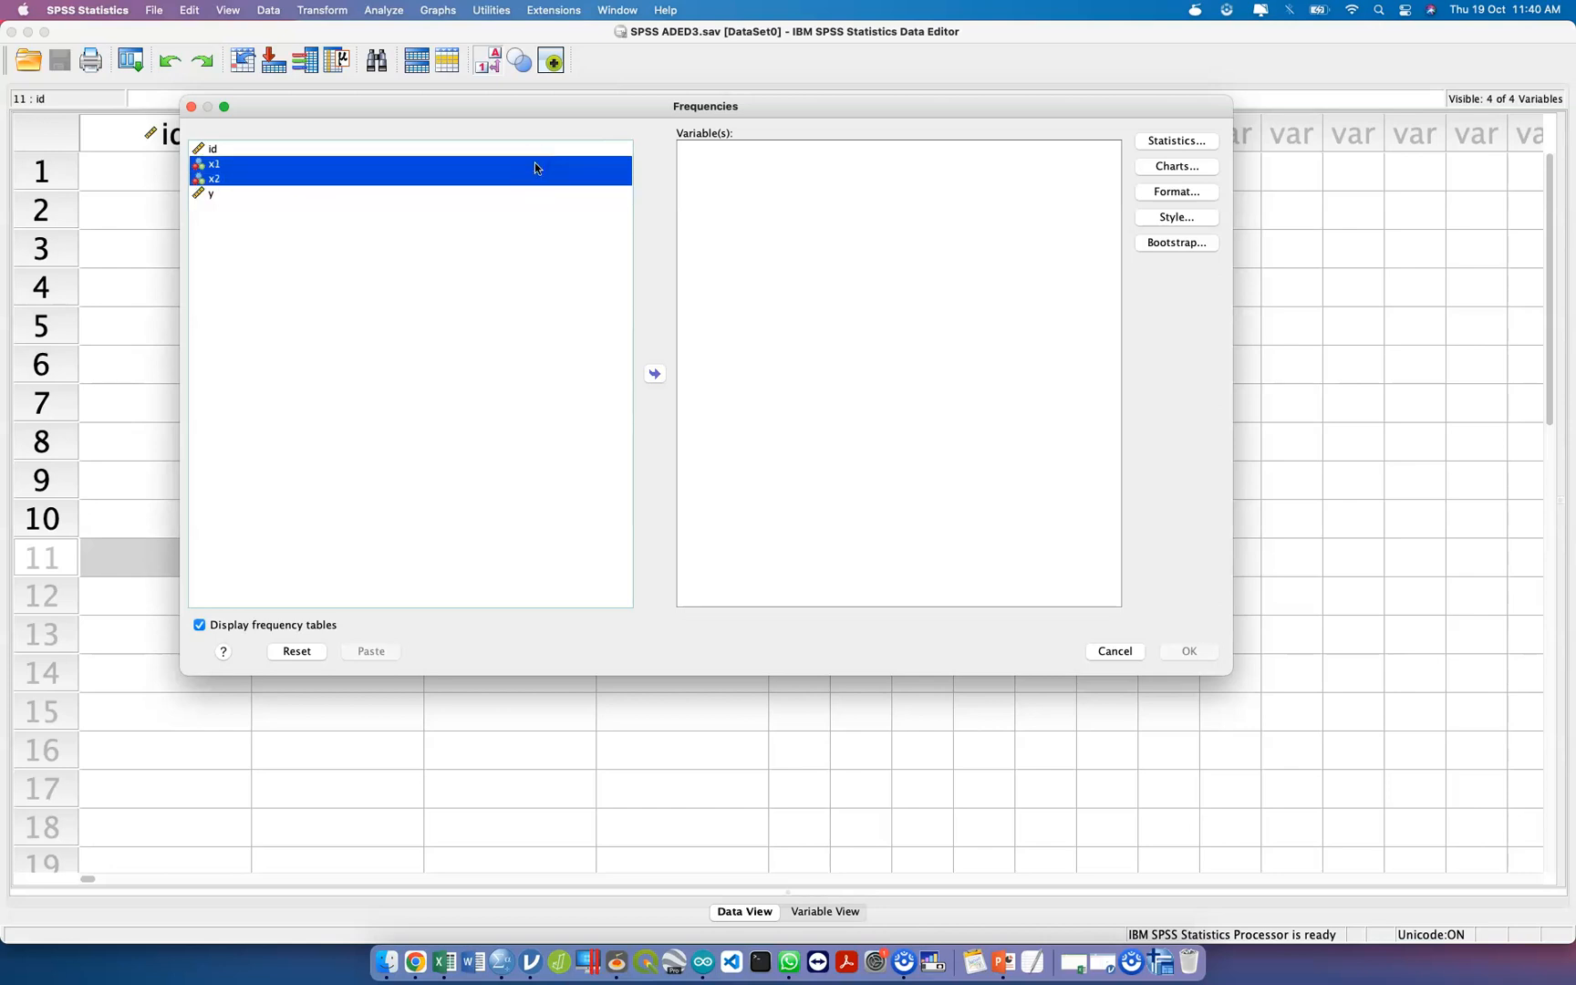
{"action": "left_click", "coordinate": [657, 377]}
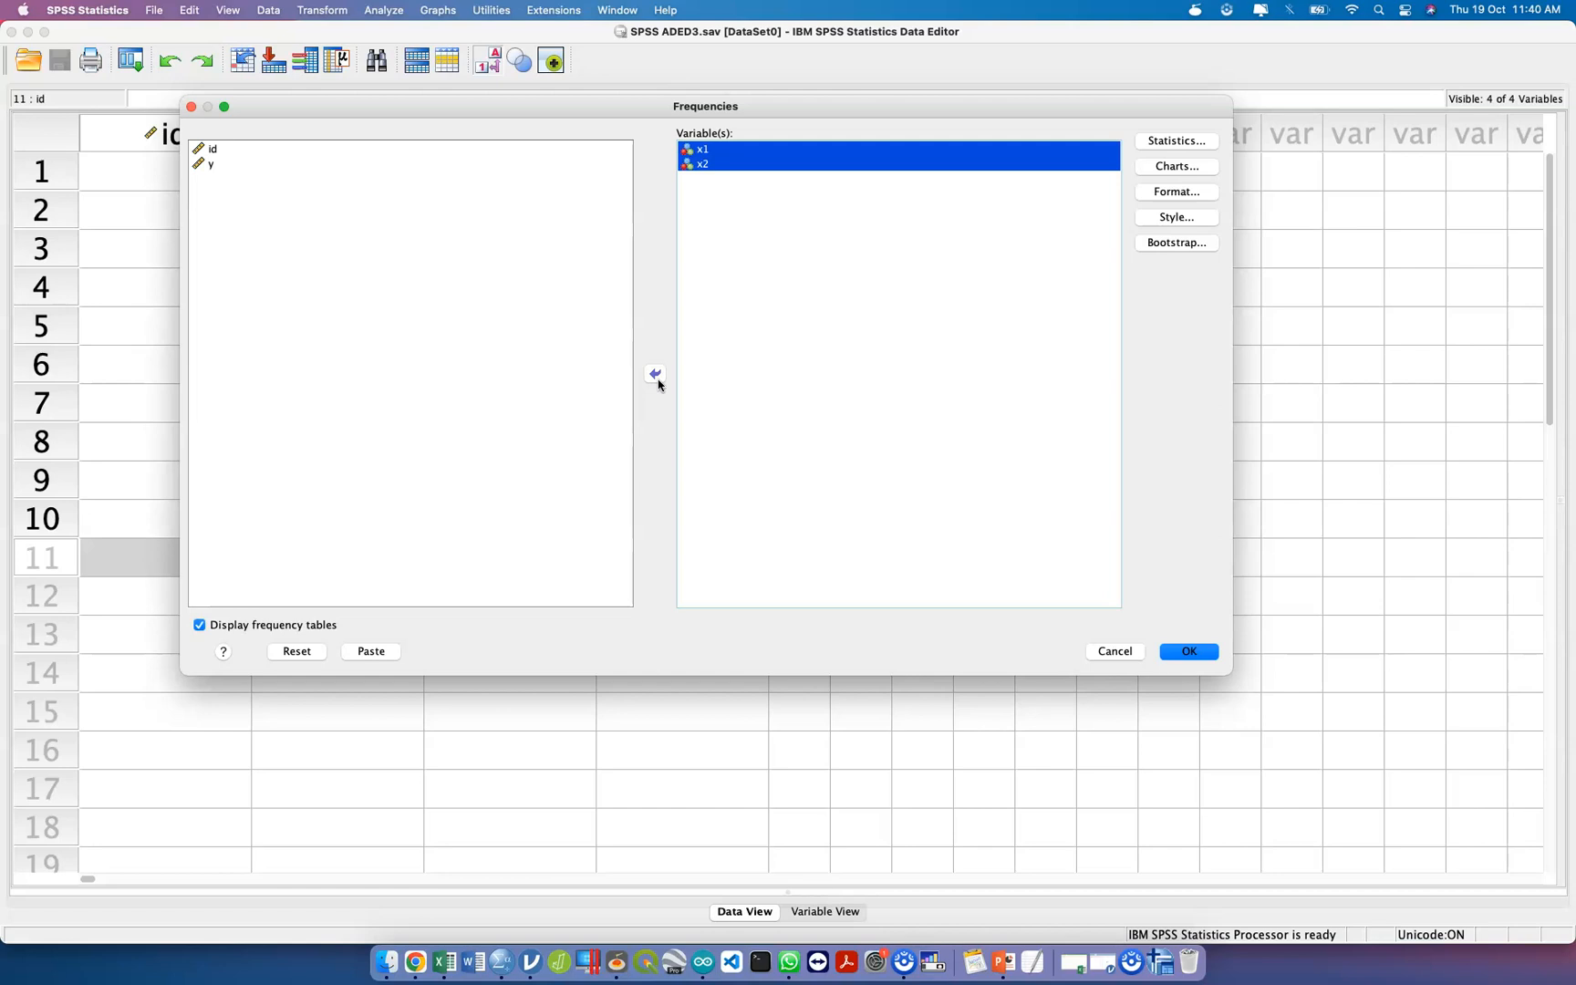
Run the Frequencies analysis and close its output without saving.
{"action": "left_click", "coordinate": [1189, 653]}
{"action": "left_click", "coordinate": [1190, 653]}
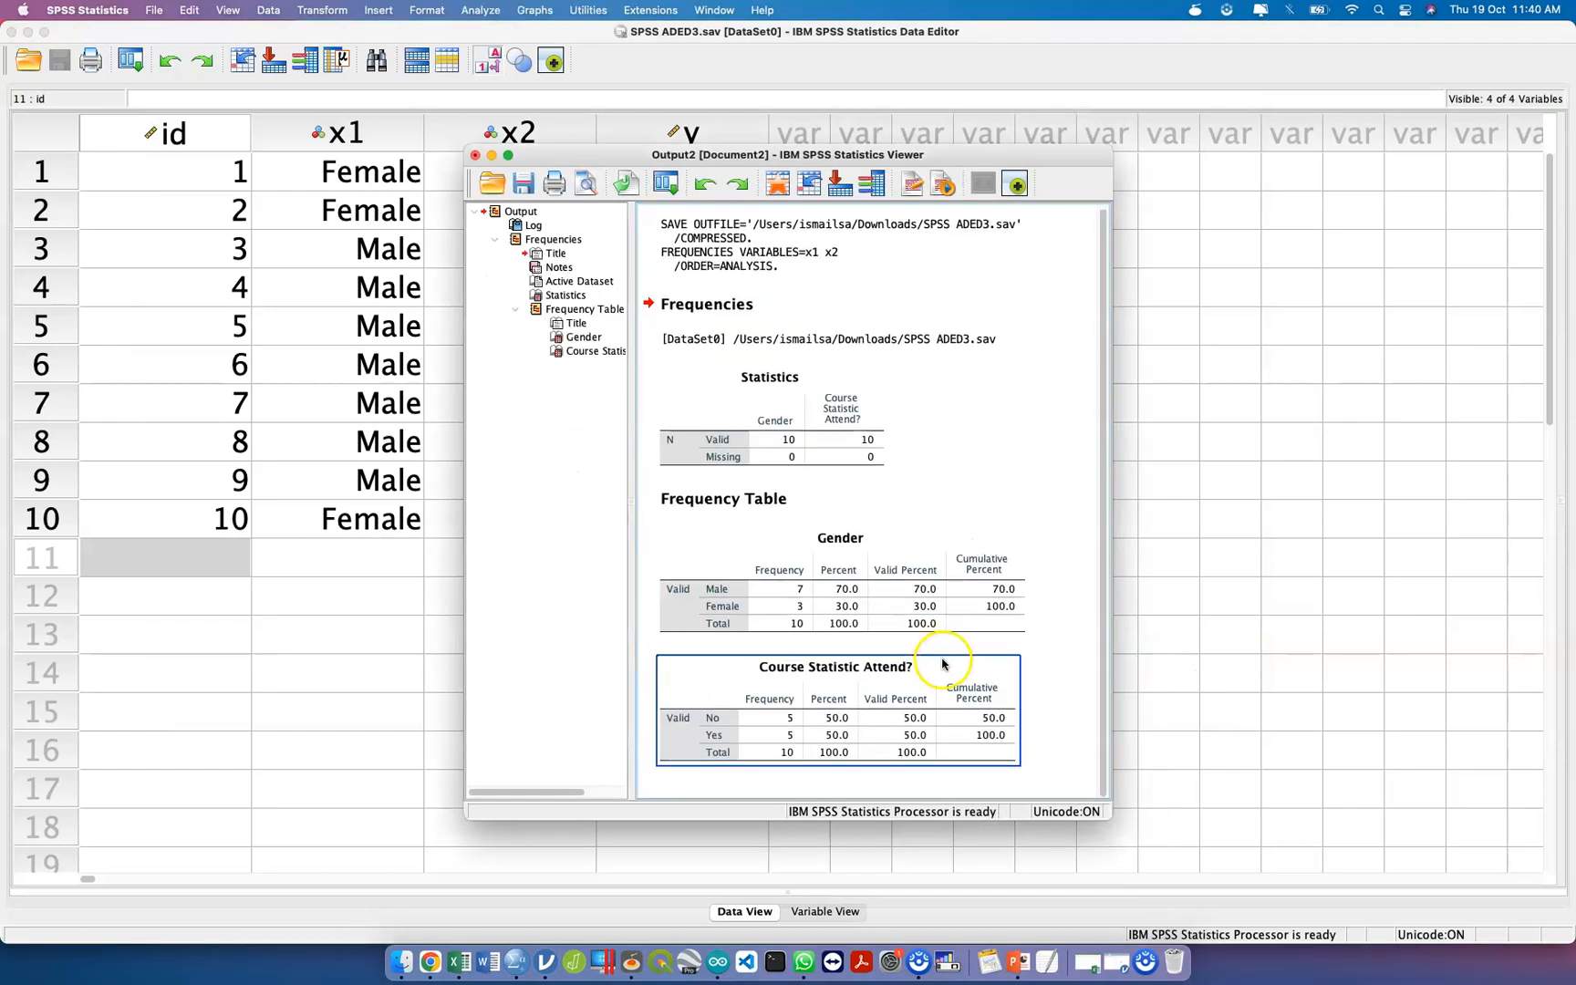
{"action": "left_click", "coordinate": [475, 155]}
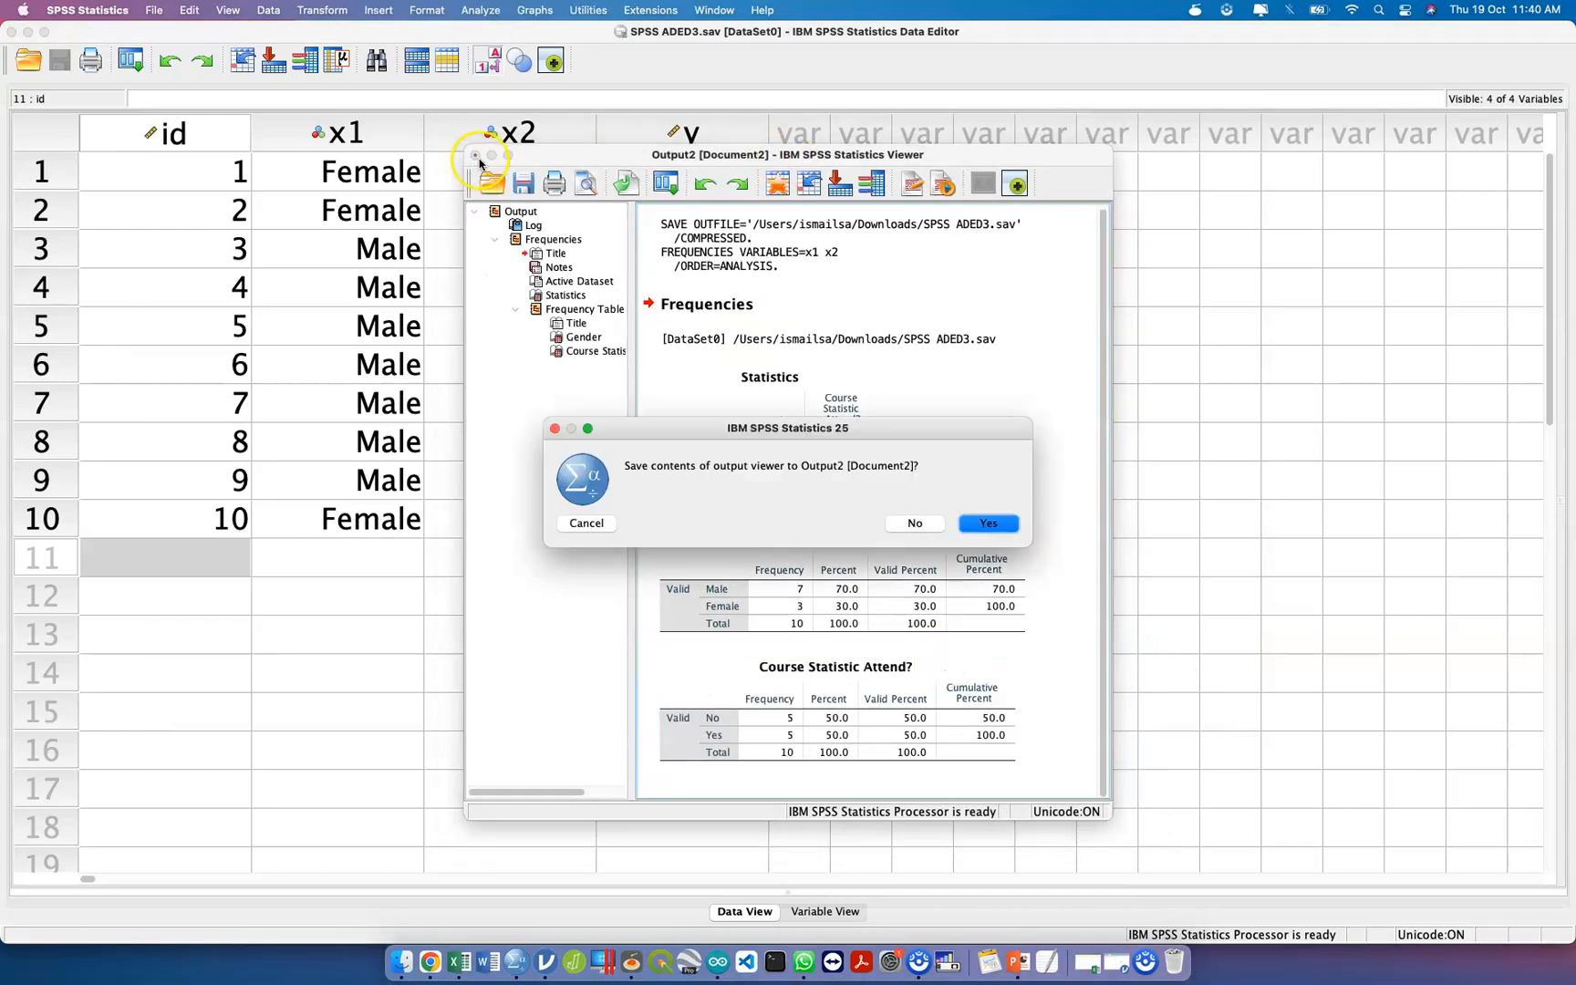
{"action": "left_click", "coordinate": [916, 523]}
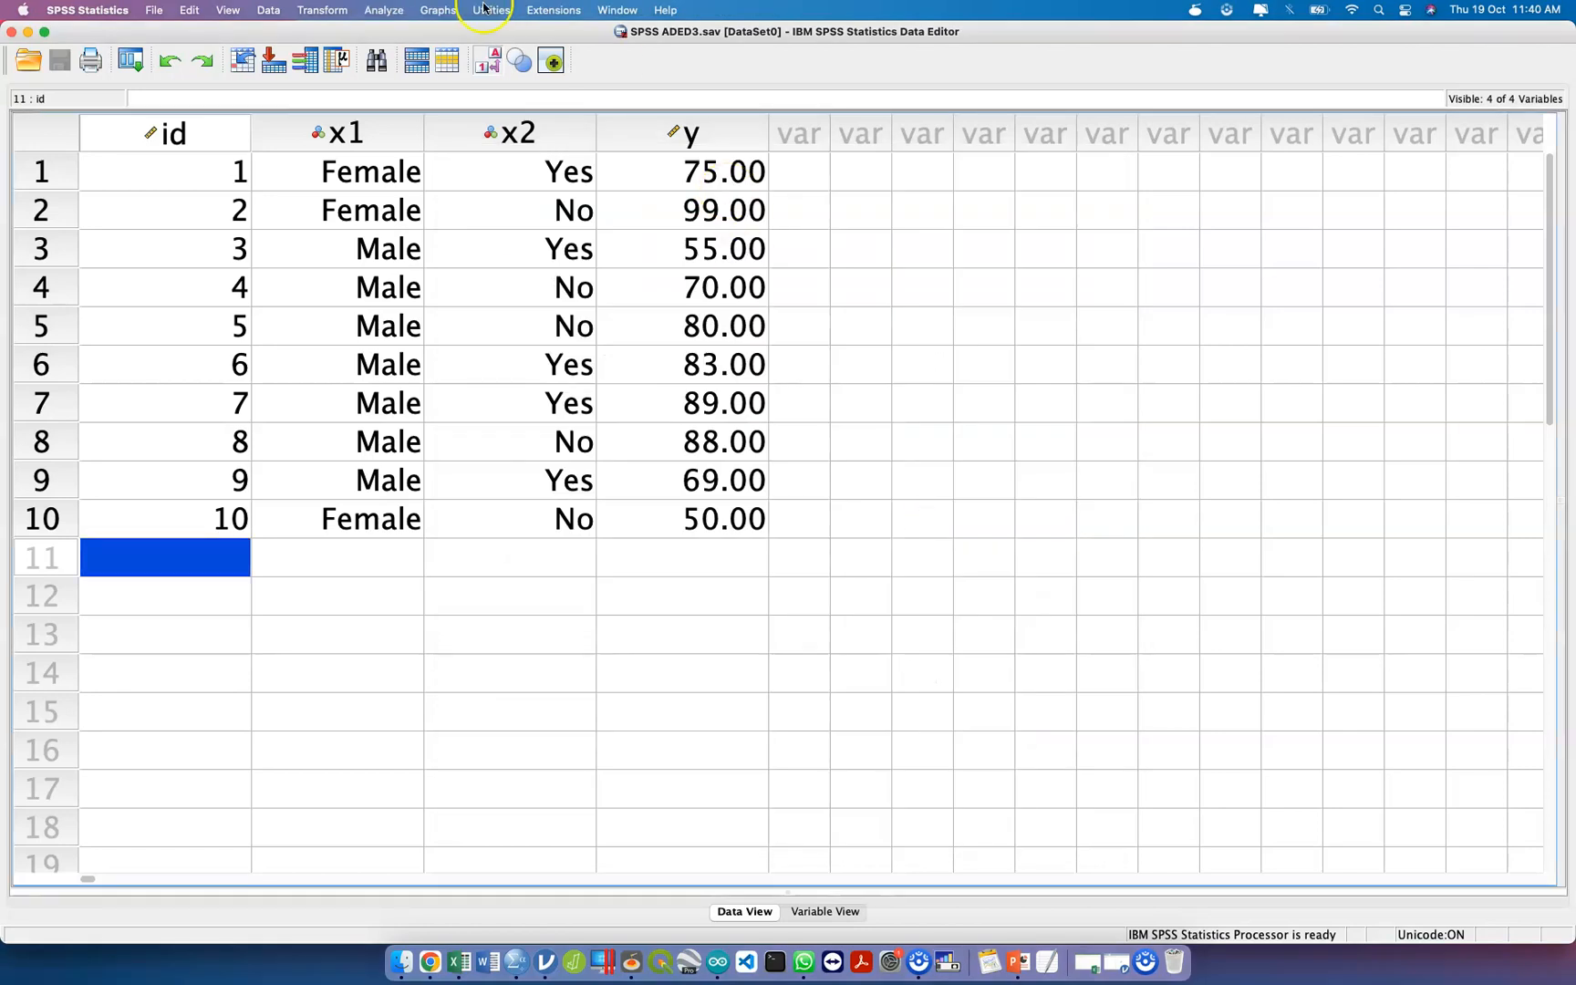
Reopen the Frequencies analysis of x1 and x2 and paste its command into a new syntax file.
{"action": "left_click", "coordinate": [384, 10]}
{"action": "mouse_move", "coordinate": [457, 51]}
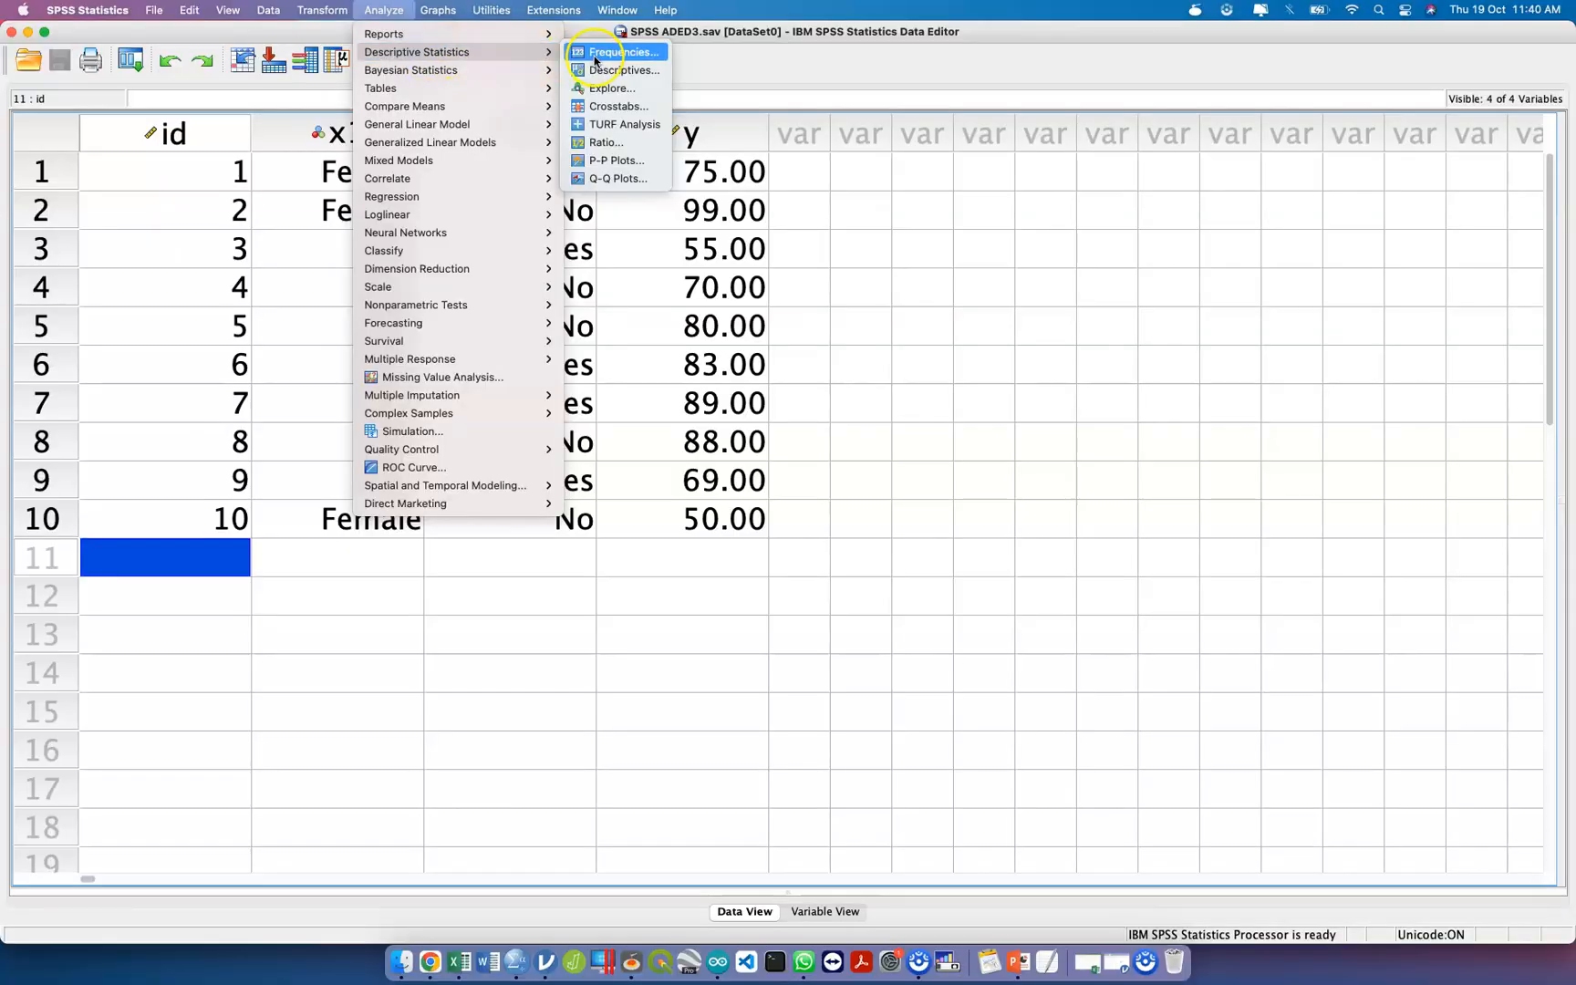
{"action": "left_click", "coordinate": [598, 55]}
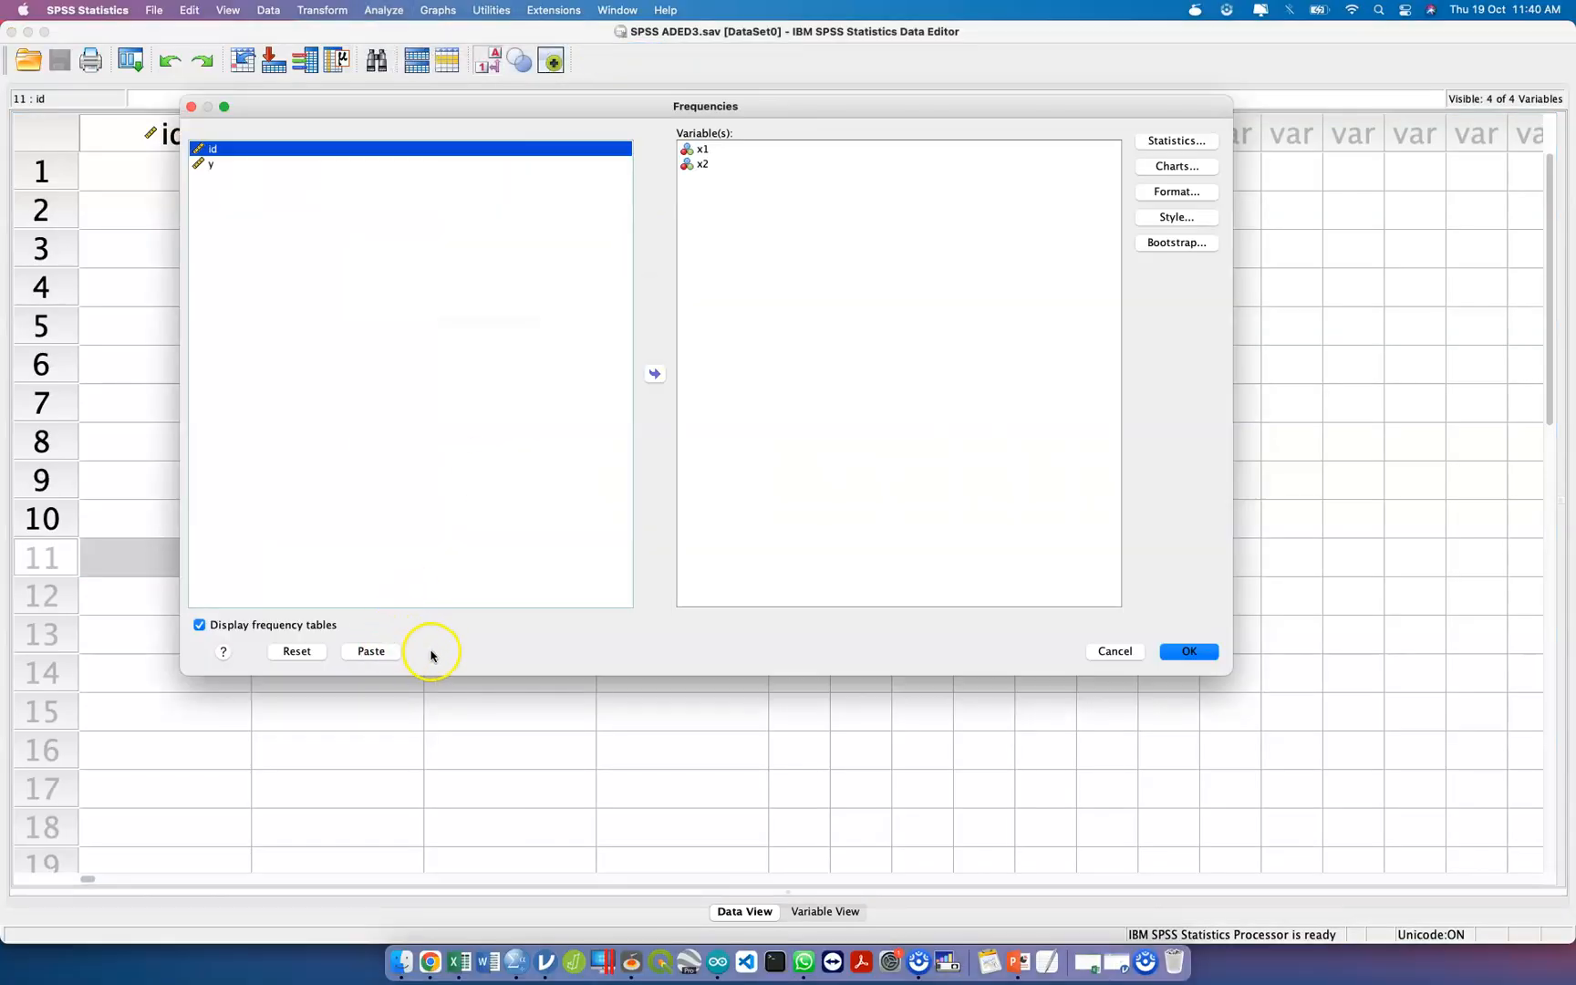
{"action": "left_click", "coordinate": [371, 652]}
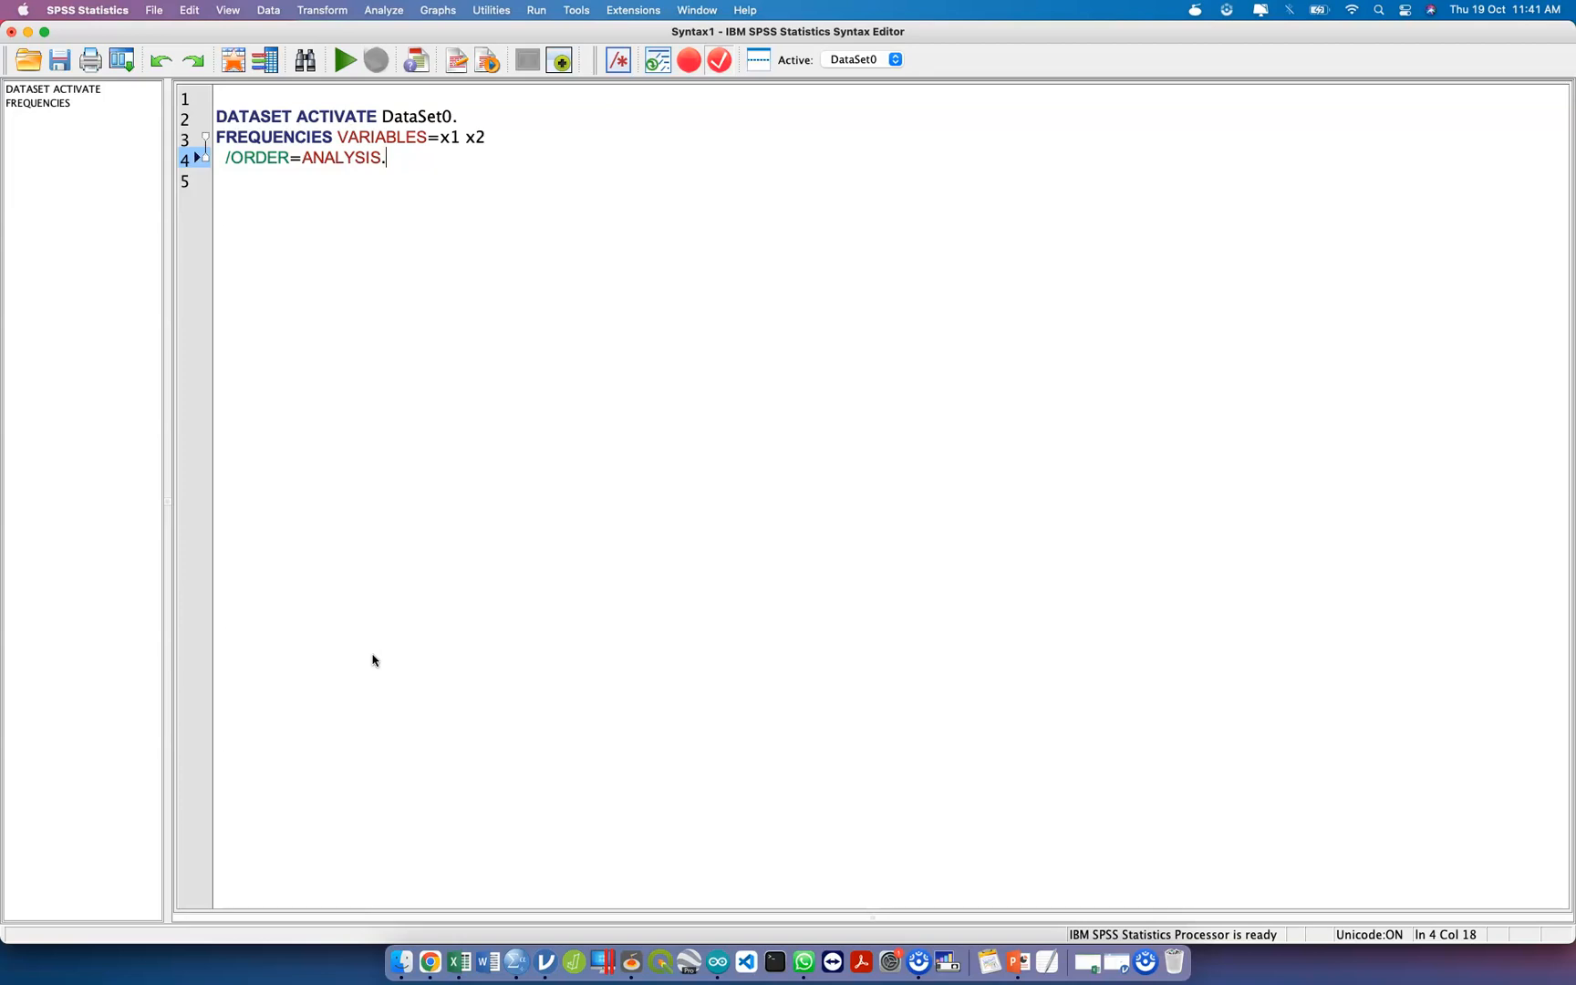
Insert a blank line after the DATASET ACTIVATE command and remove x2 from the FREQUENCIES variables.
{"action": "left_click", "coordinate": [500, 117]}
{"action": "key", "text": "Return"}
{"action": "left_click", "coordinate": [513, 159]}
{"action": "key", "text": "BackSpace"}
{"action": "key", "text": "BackSpace"}
{"action": "key", "text": "BackSpace"}
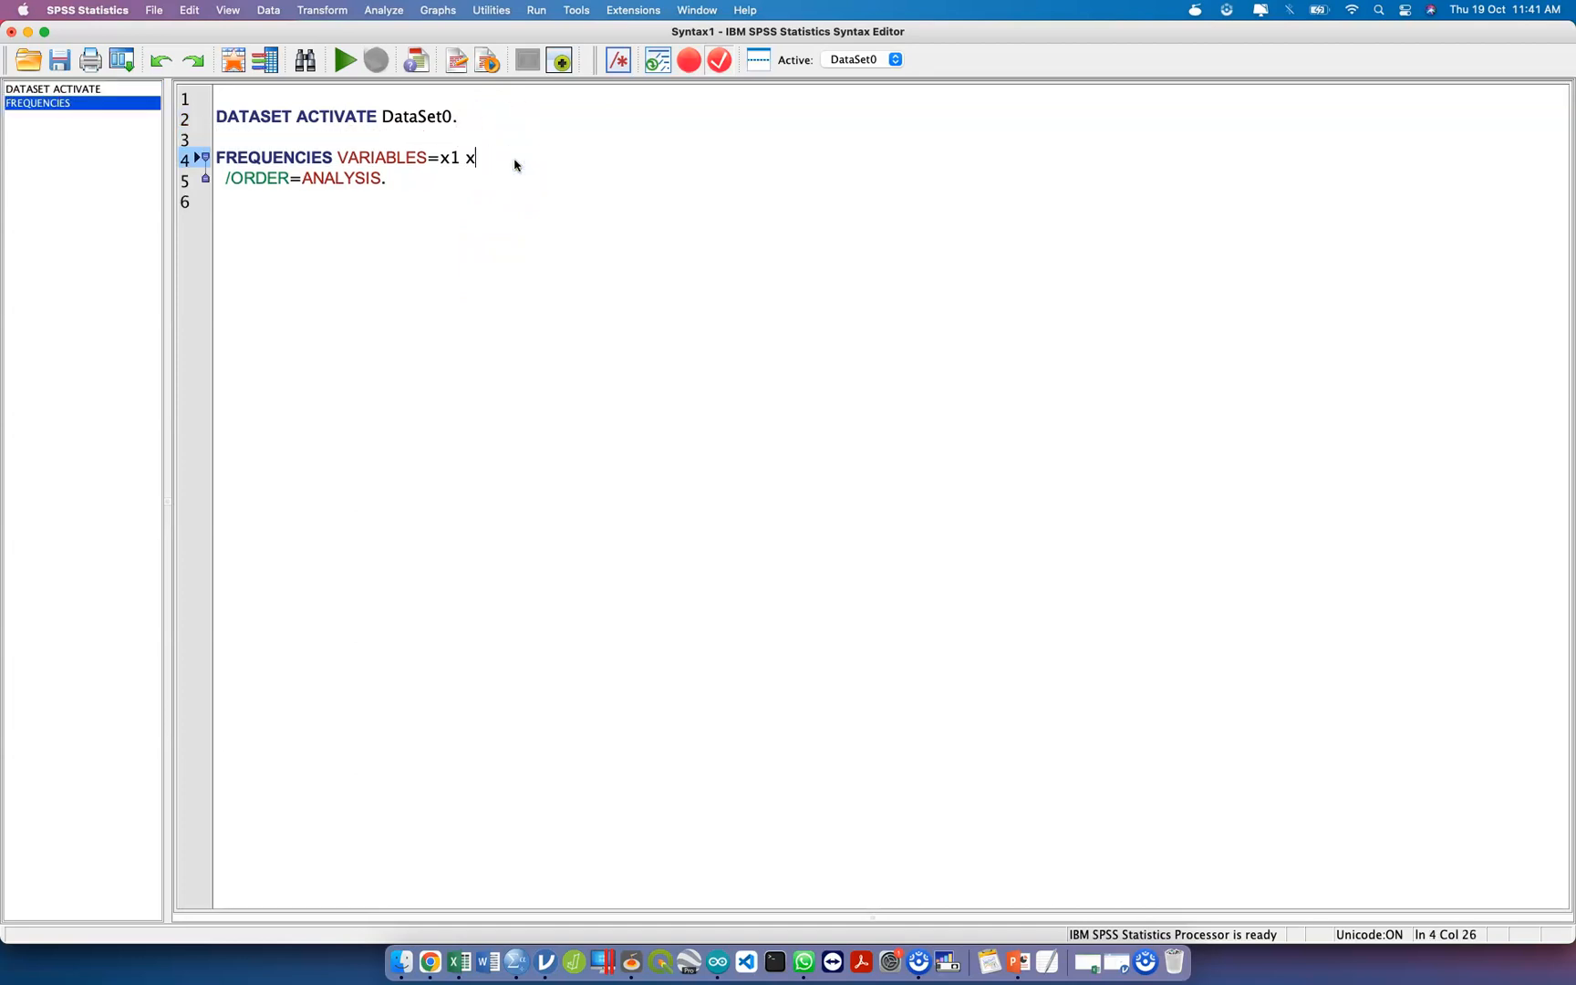
Run only the FREQUENCIES command for x1 from the syntax and close its output without saving.
{"action": "key", "text": "Up"}
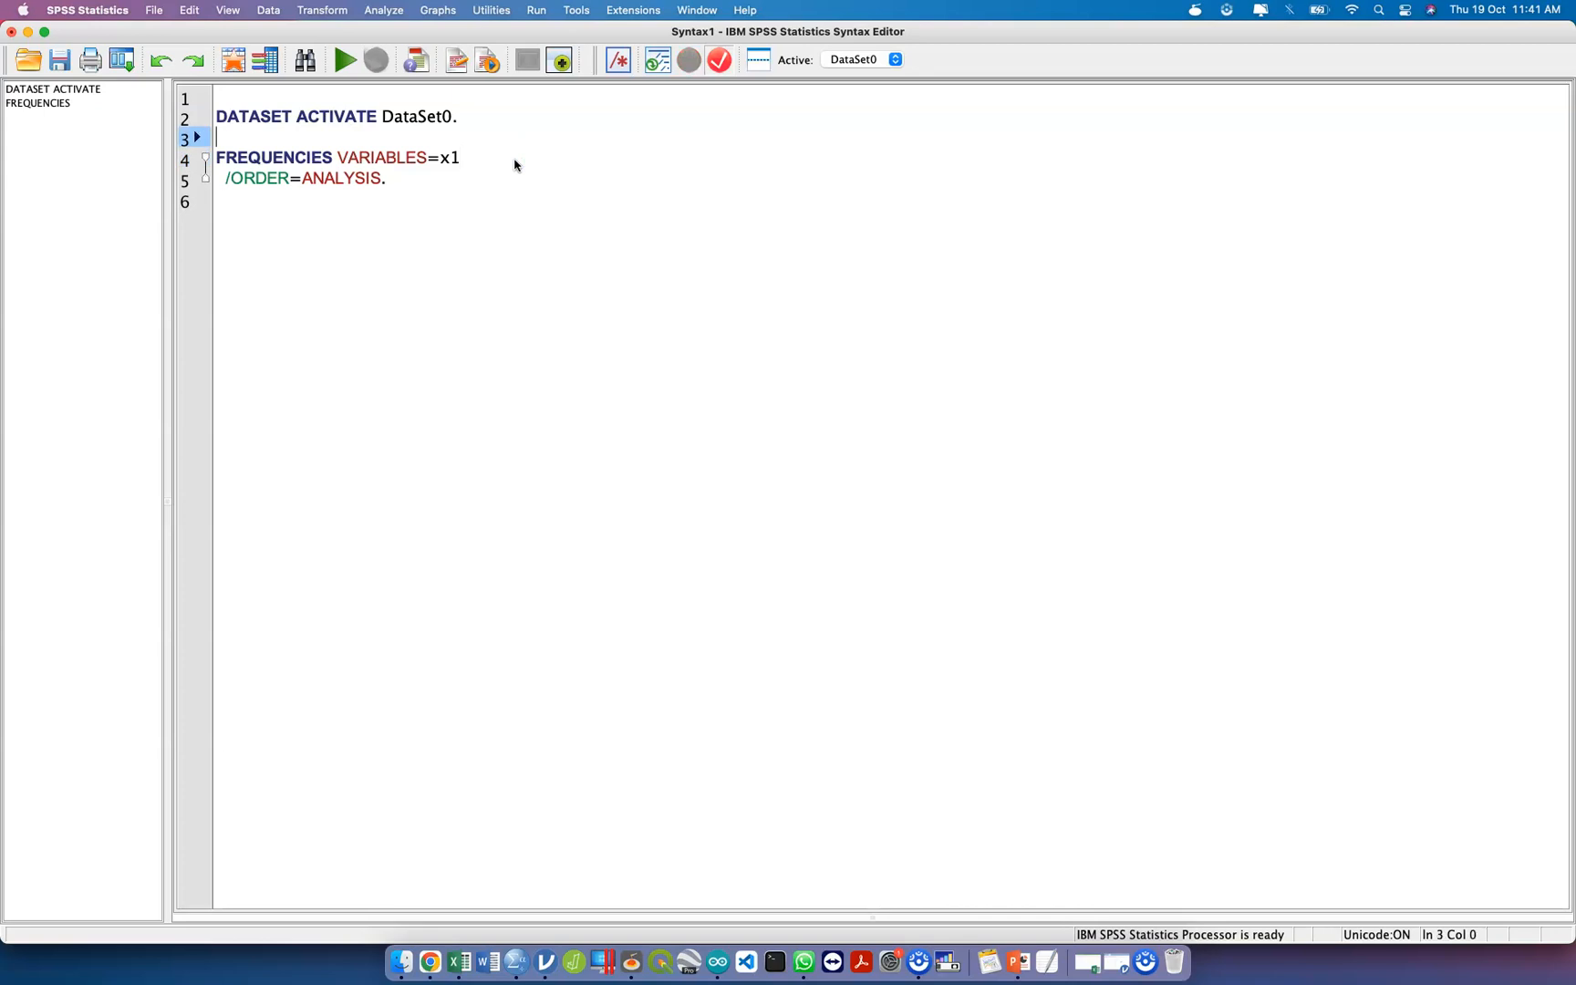
{"action": "key", "text": "shift+Down"}
{"action": "key", "text": "shift+Down"}
{"action": "key", "text": "super+r"}
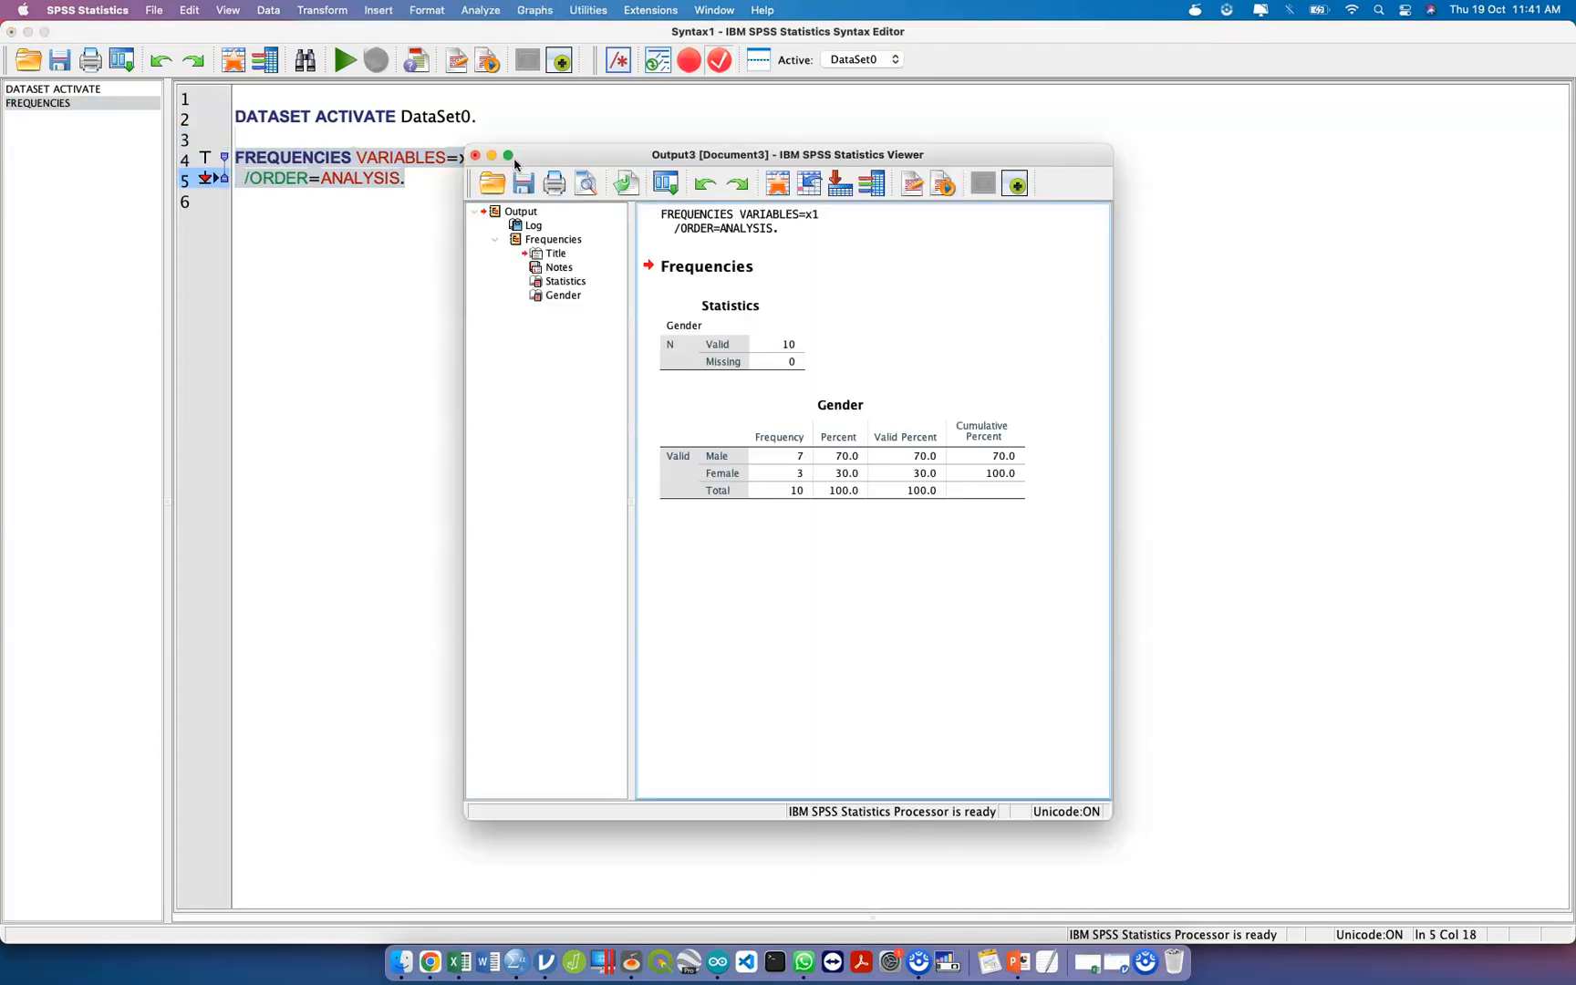
{"action": "left_click", "coordinate": [475, 155]}
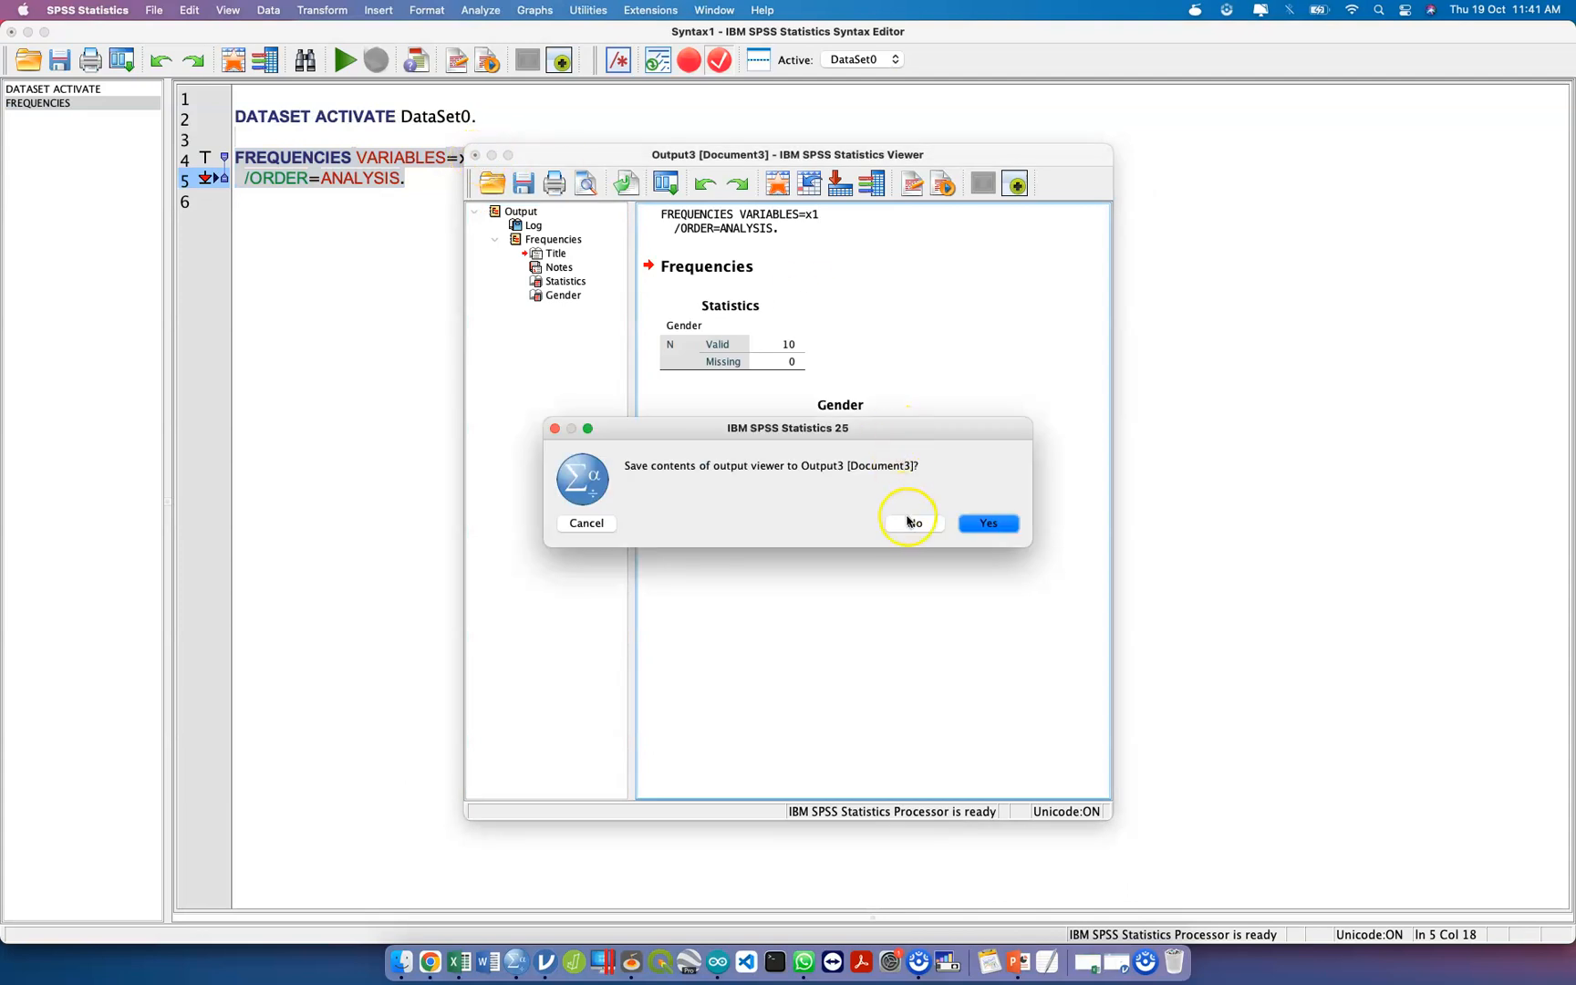
{"action": "left_click", "coordinate": [908, 523]}
Add x2 and y to the FREQUENCIES variables after x1 and run only that command.
{"action": "left_click", "coordinate": [684, 161]}
{"action": "type", "text": "x2 y"}
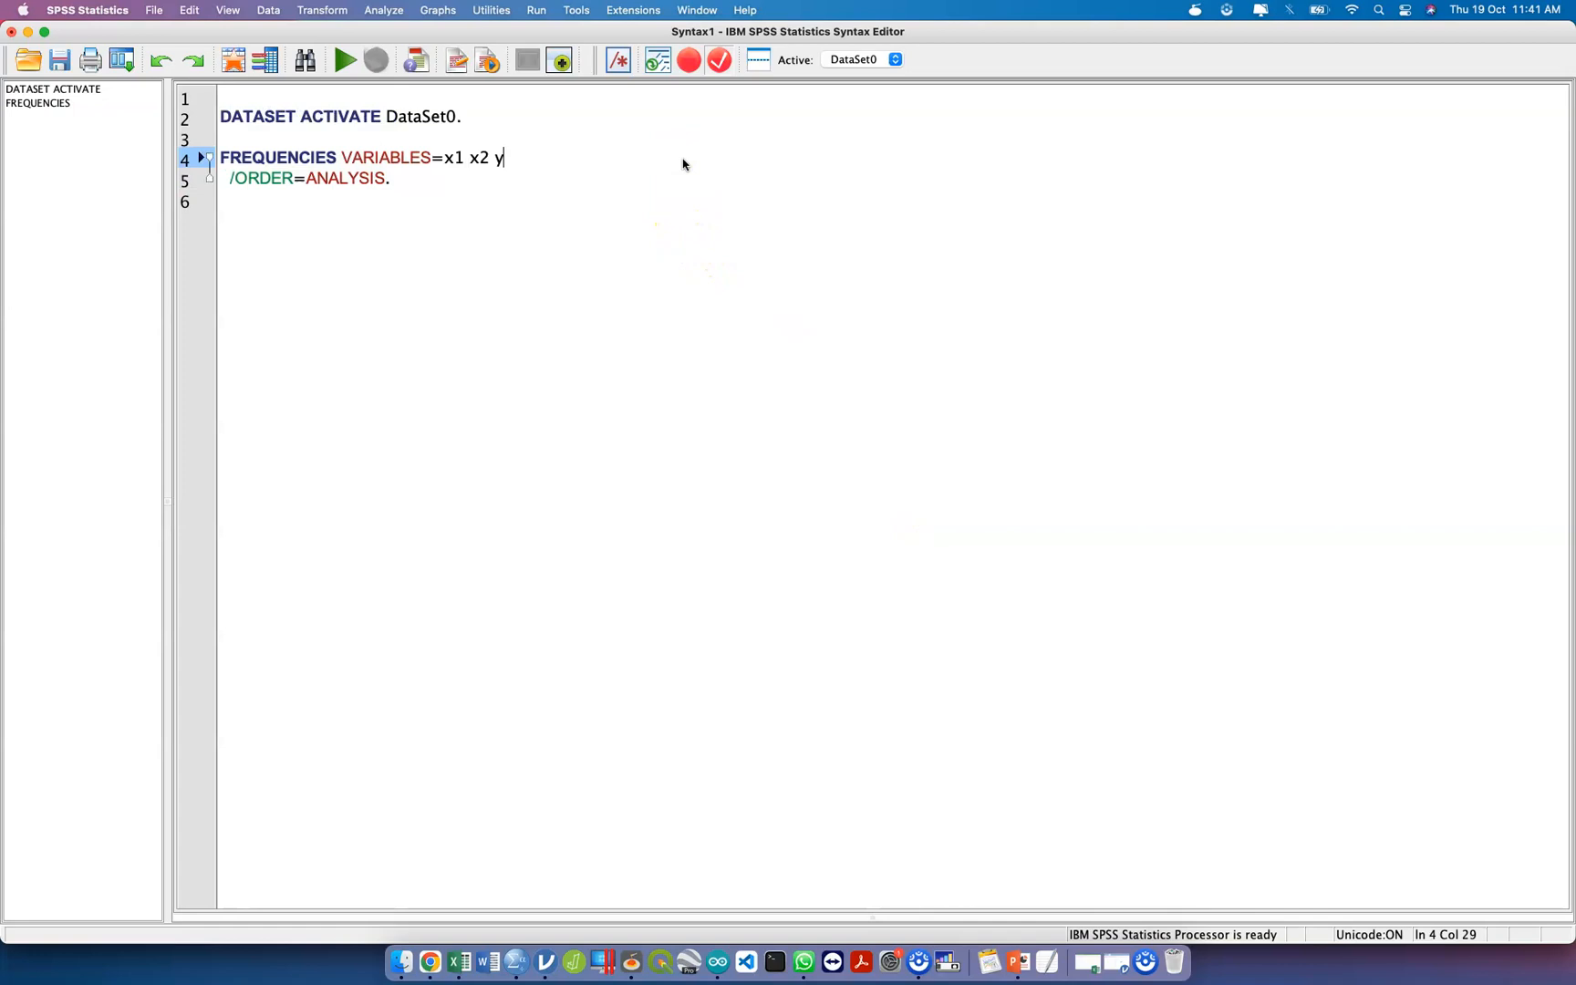
{"action": "key", "text": "Up"}
{"action": "key", "text": "shift+Down"}
{"action": "key", "text": "shift+Down"}
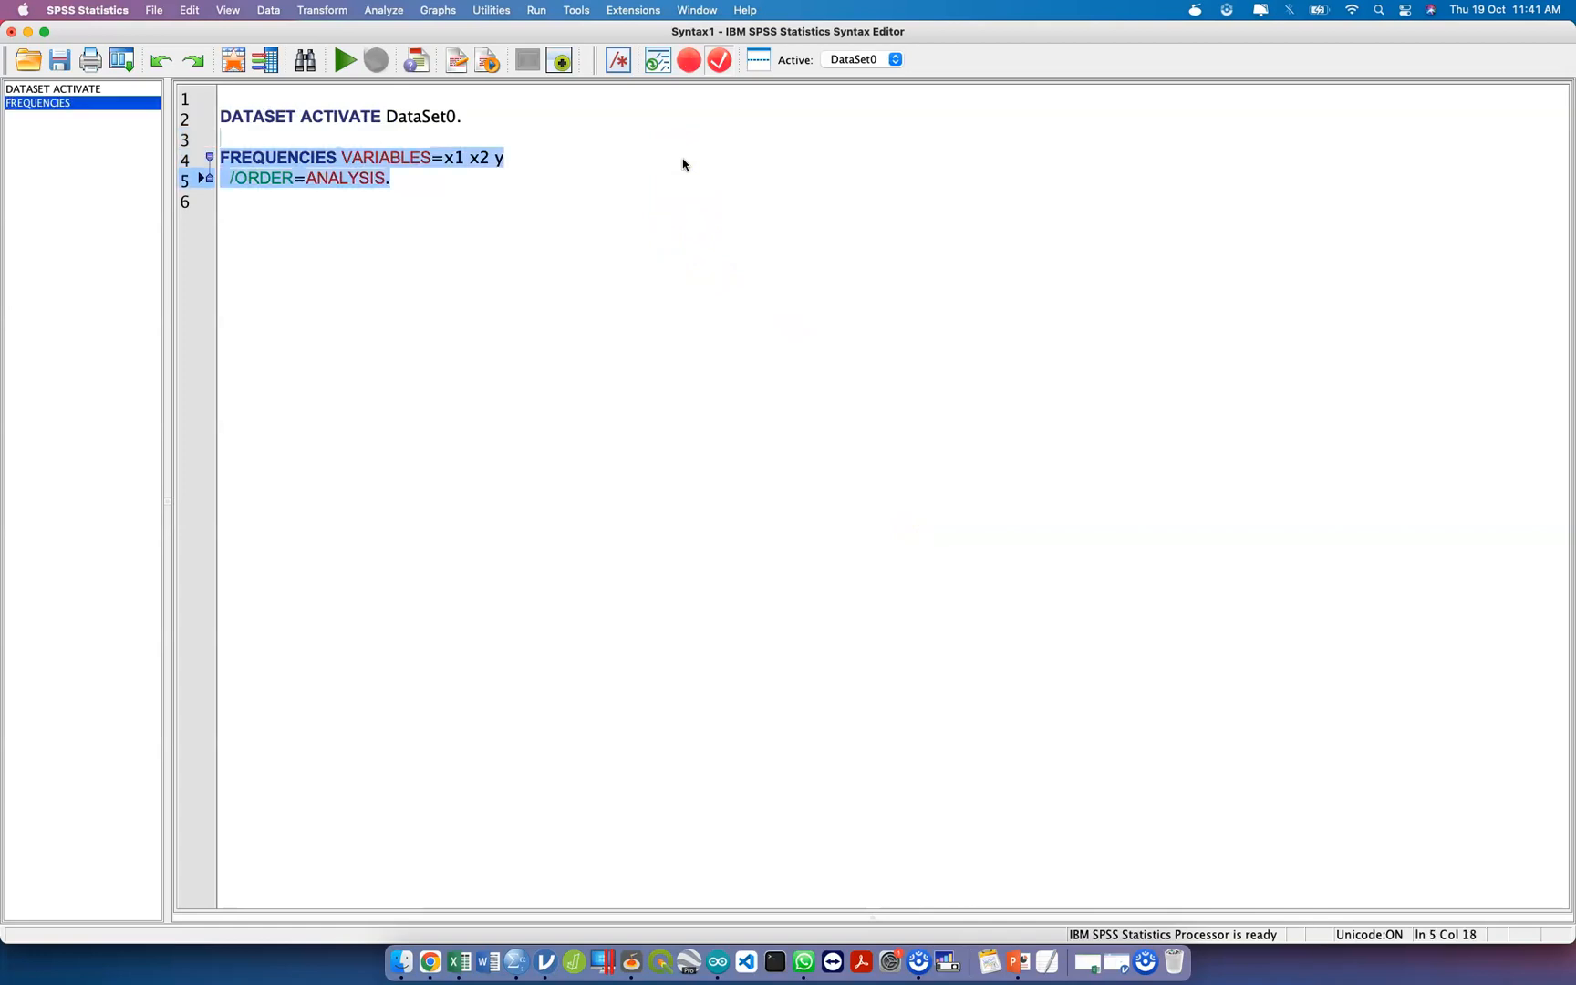
{"action": "key", "text": "super+r"}
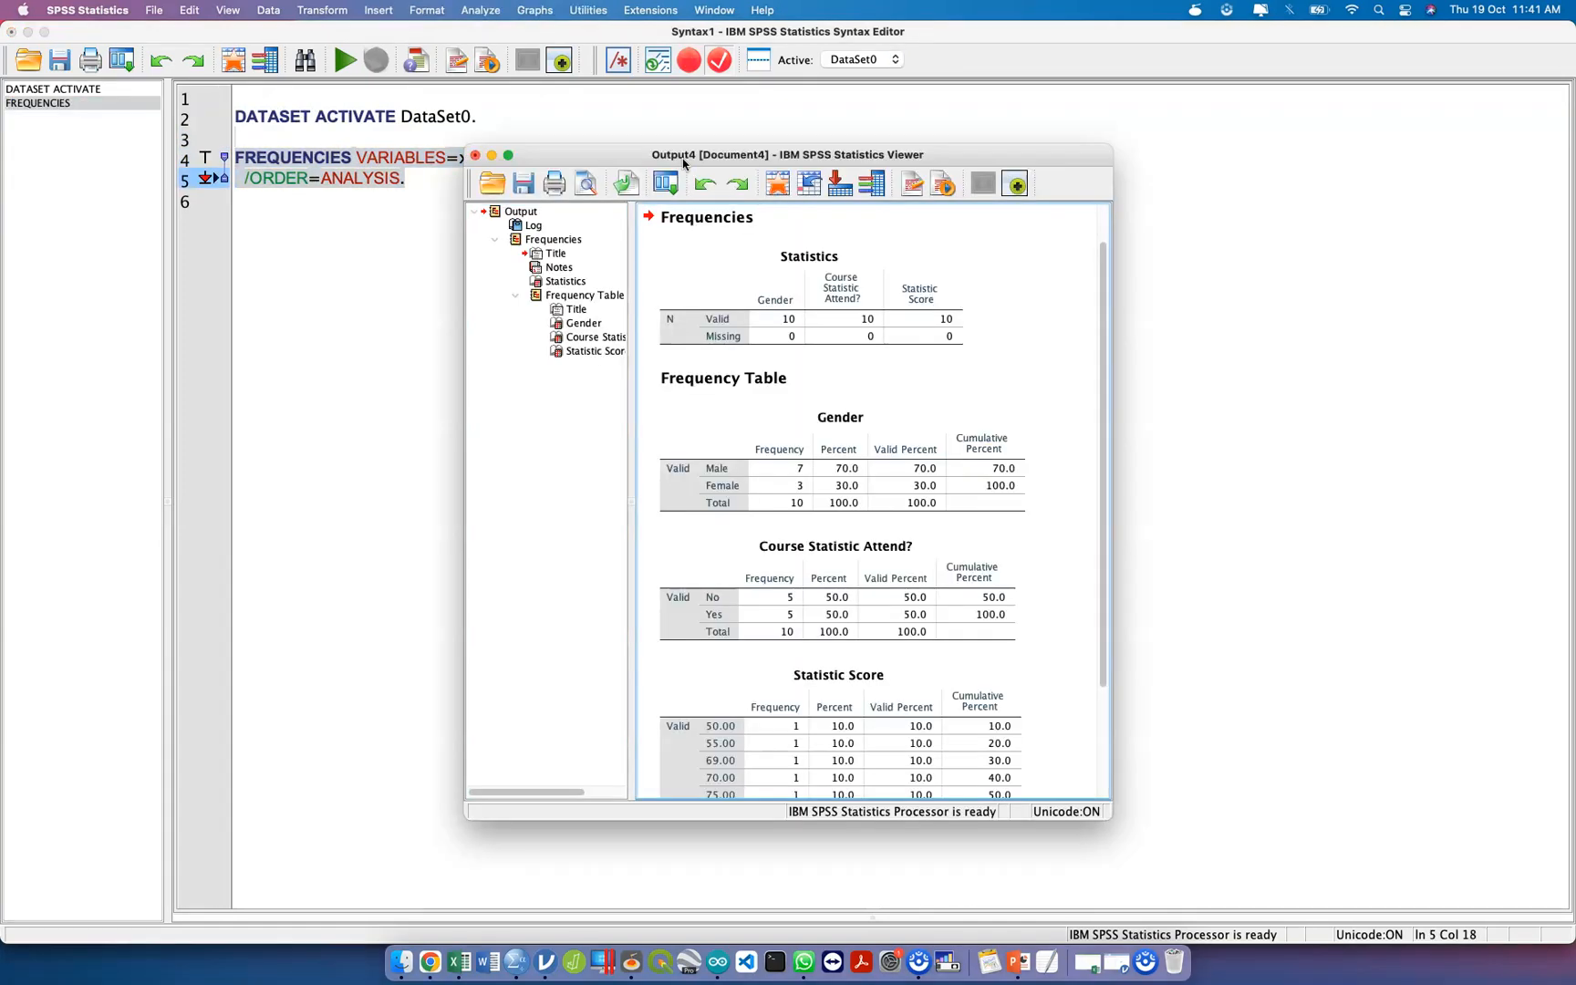
Examine the frequency tables for gender, course attendance and statistic score, and close the output without saving.
{"action": "left_click", "coordinate": [744, 318]}
{"action": "scroll", "coordinate": [745, 336], "scroll_direction": "down", "scroll_amount": 3}
{"action": "left_click", "coordinate": [746, 337]}
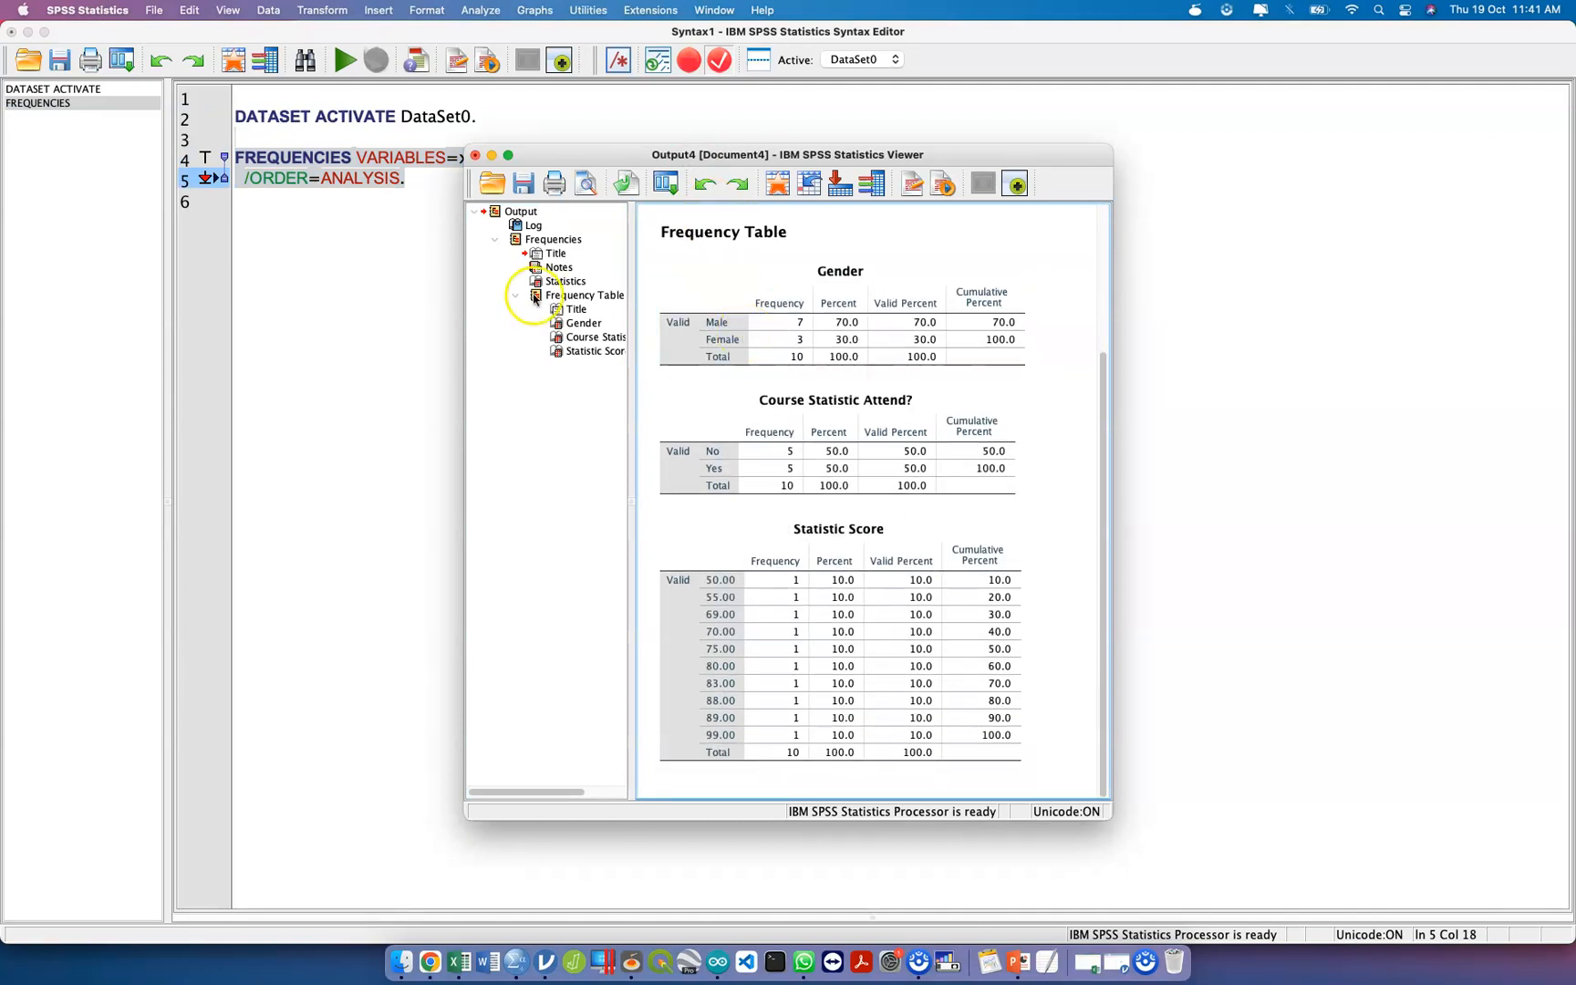
{"action": "left_click", "coordinate": [475, 155]}
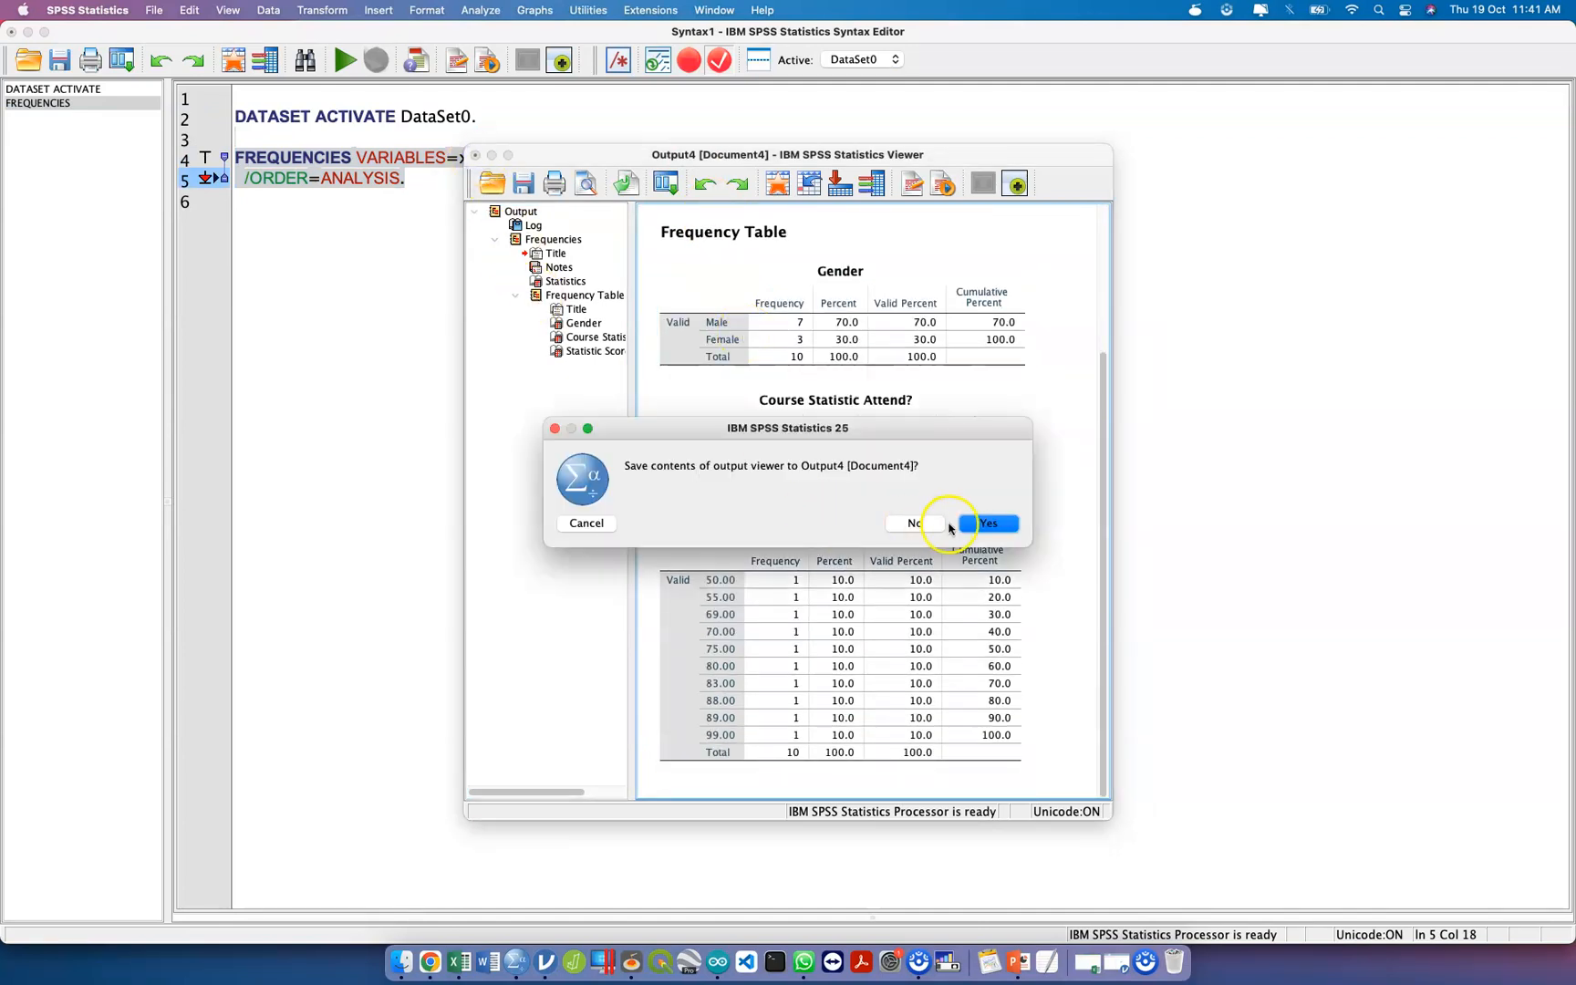
{"action": "left_click", "coordinate": [914, 523]}
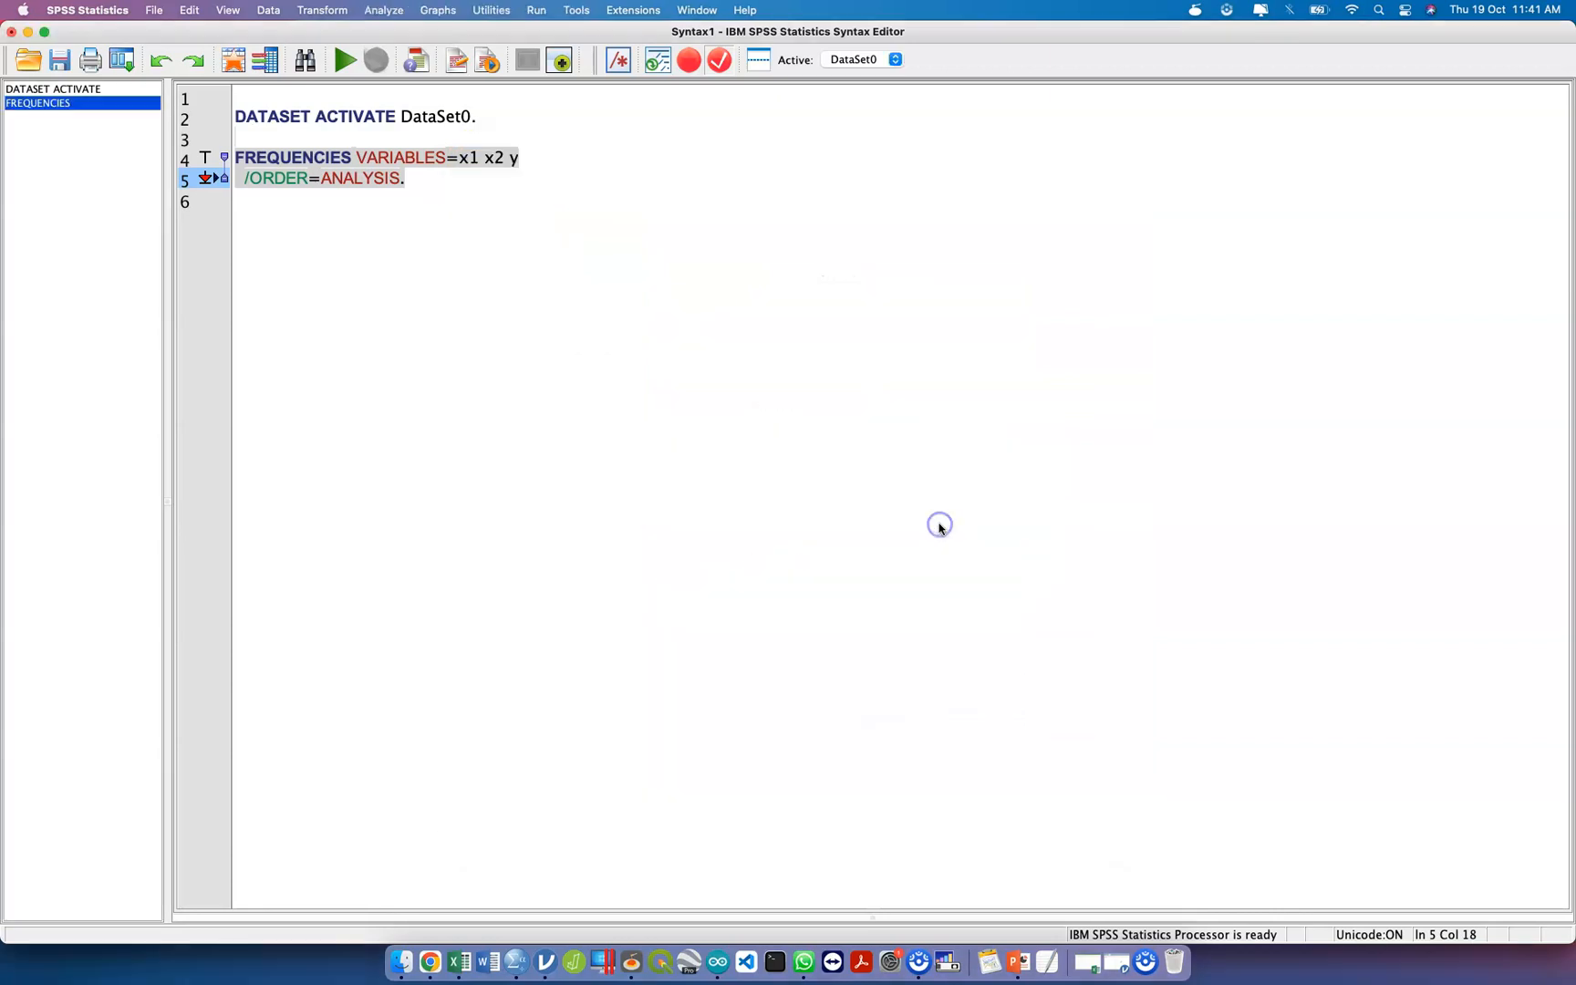
Remove y from the FREQUENCIES variables and close the syntax file without saving it.
{"action": "left_click", "coordinate": [562, 148]}
{"action": "left_click", "coordinate": [546, 158]}
{"action": "key", "text": "BackSpace"}
{"action": "key", "text": "BackSpace"}
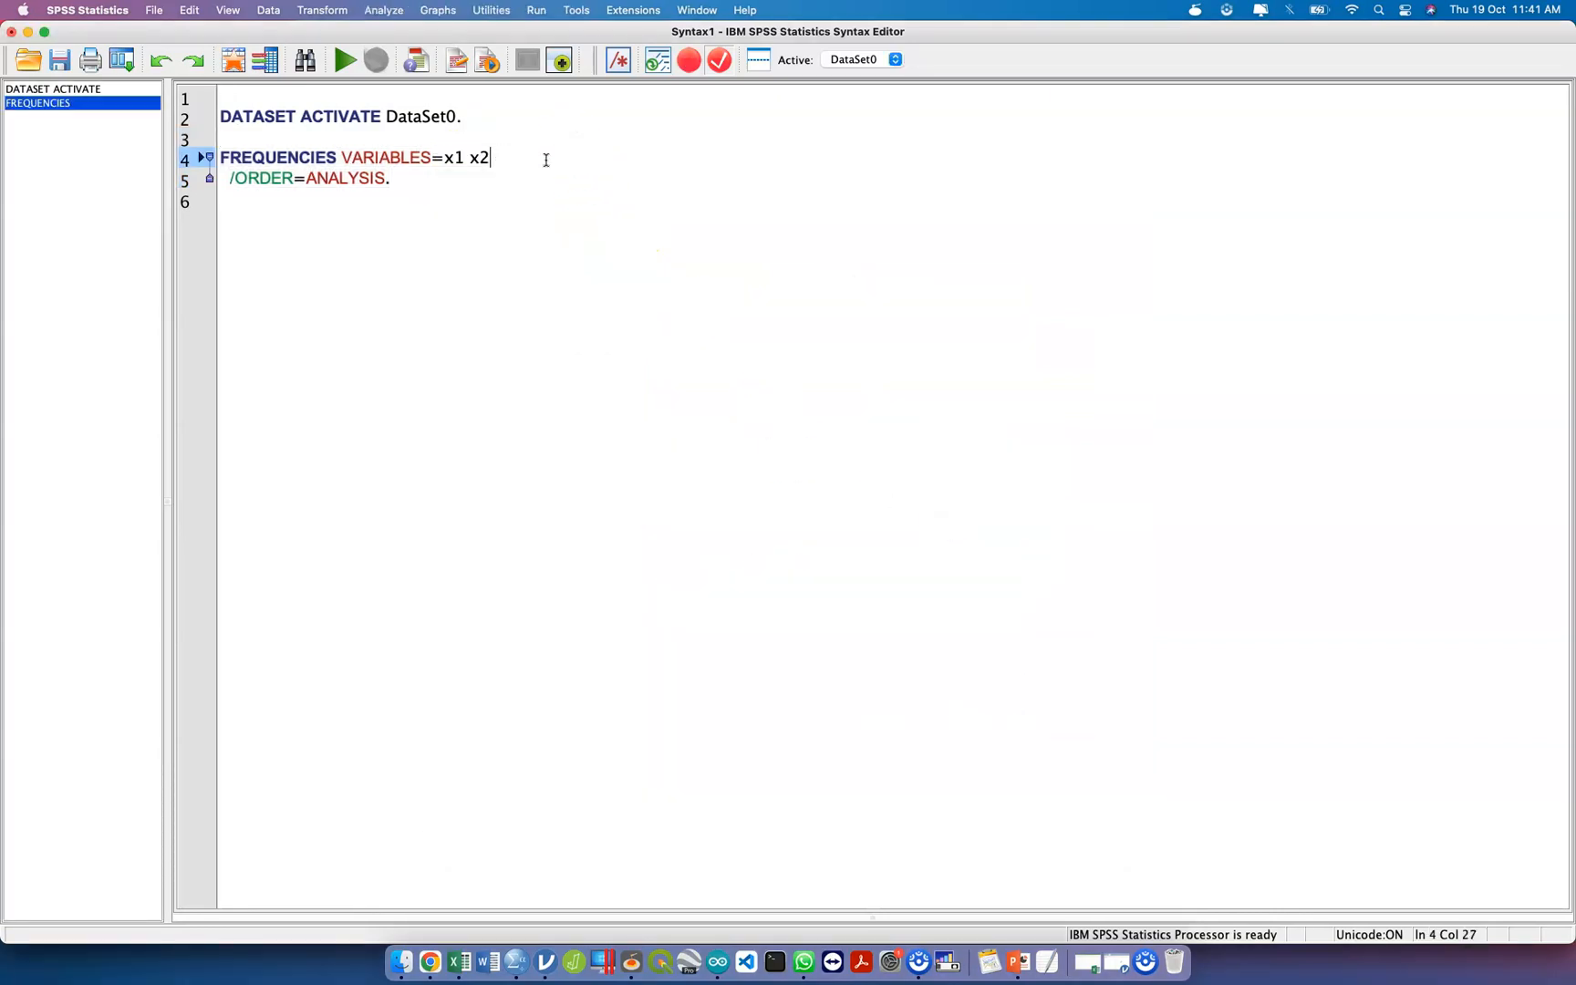
{"action": "left_click", "coordinate": [13, 32]}
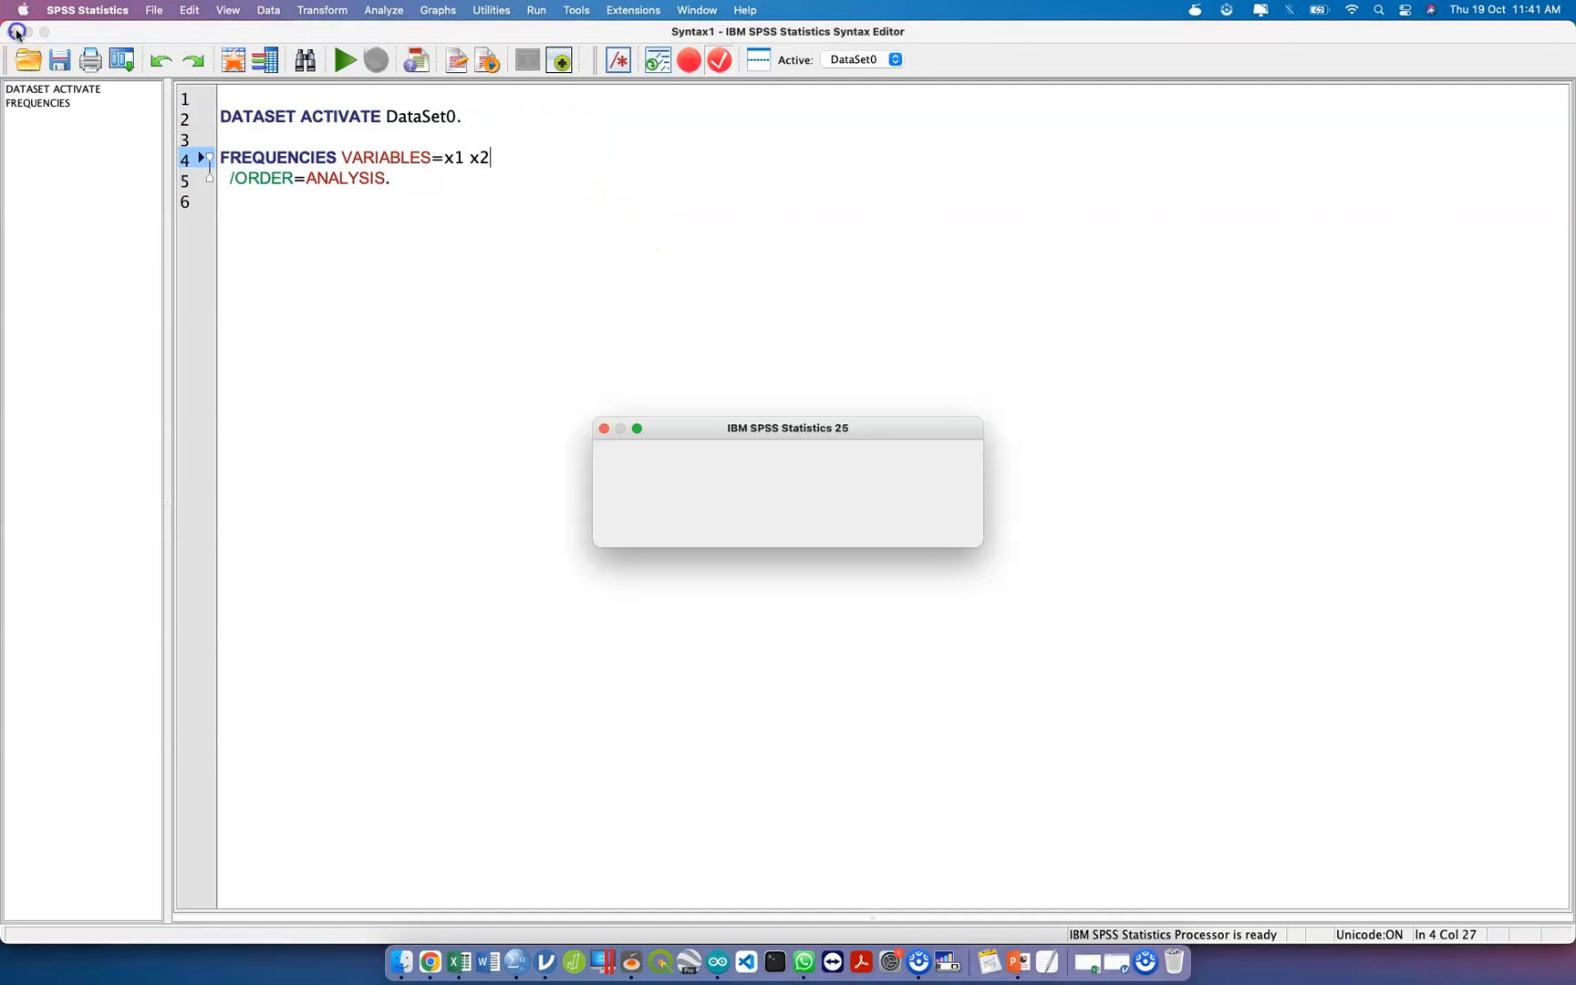
{"action": "left_click", "coordinate": [871, 524]}
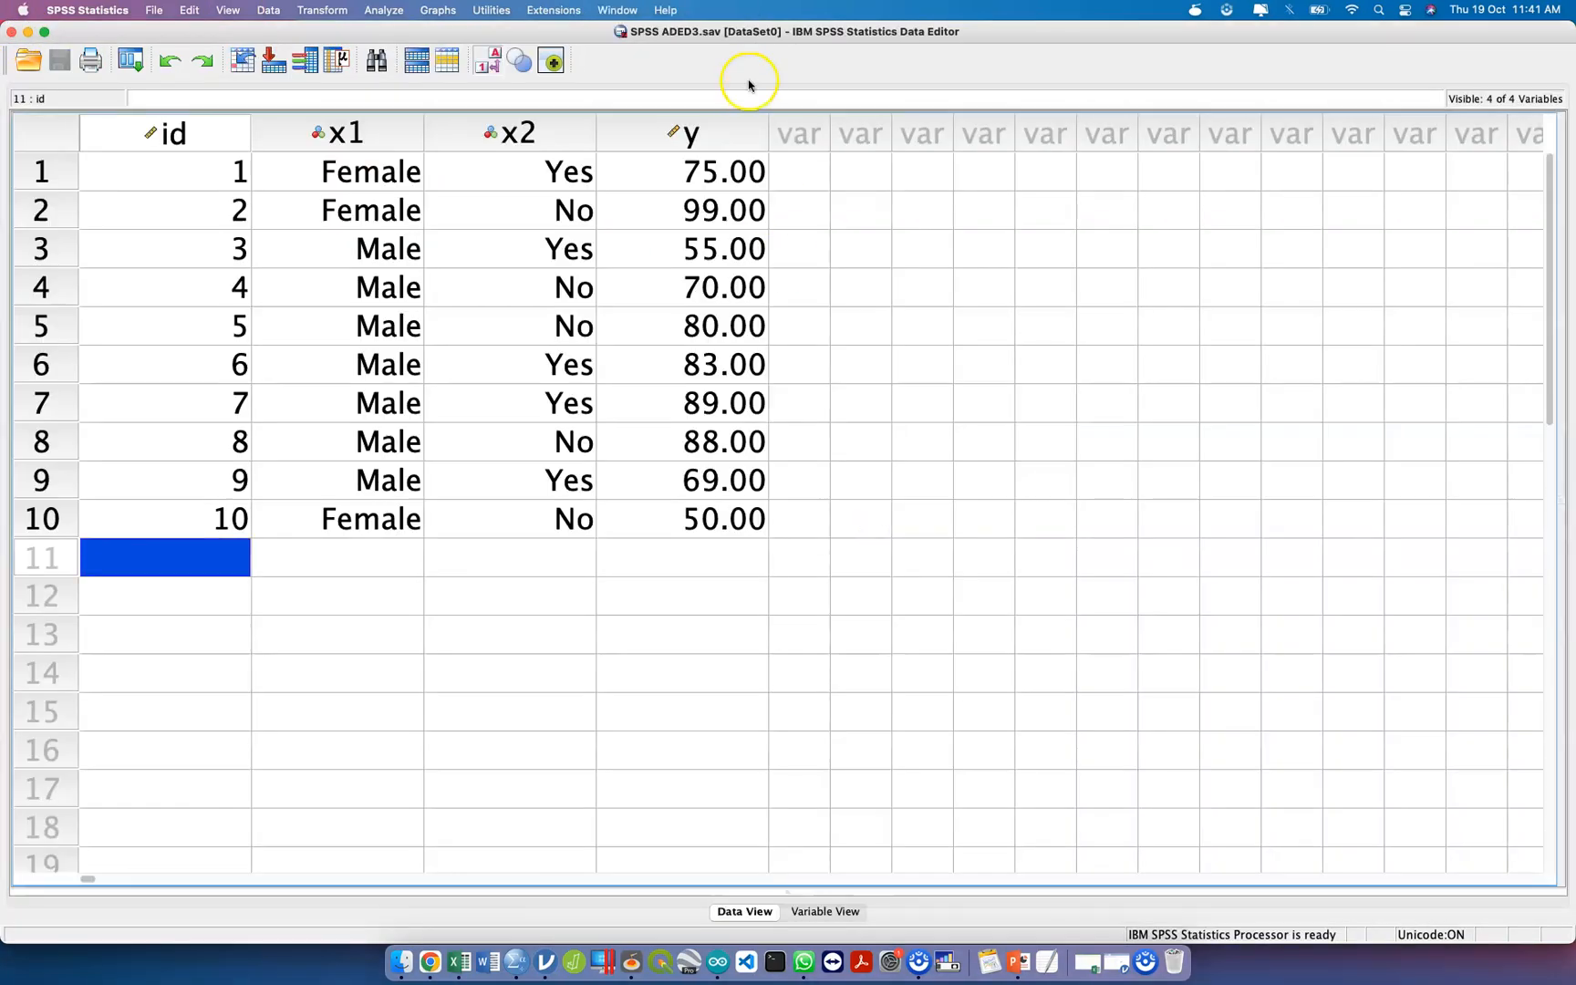
Reopen the Frequencies analysis from the data file and paste its x1 and x2 command into another new syntax file.
{"action": "left_click", "coordinate": [383, 10]}
{"action": "mouse_move", "coordinate": [412, 50]}
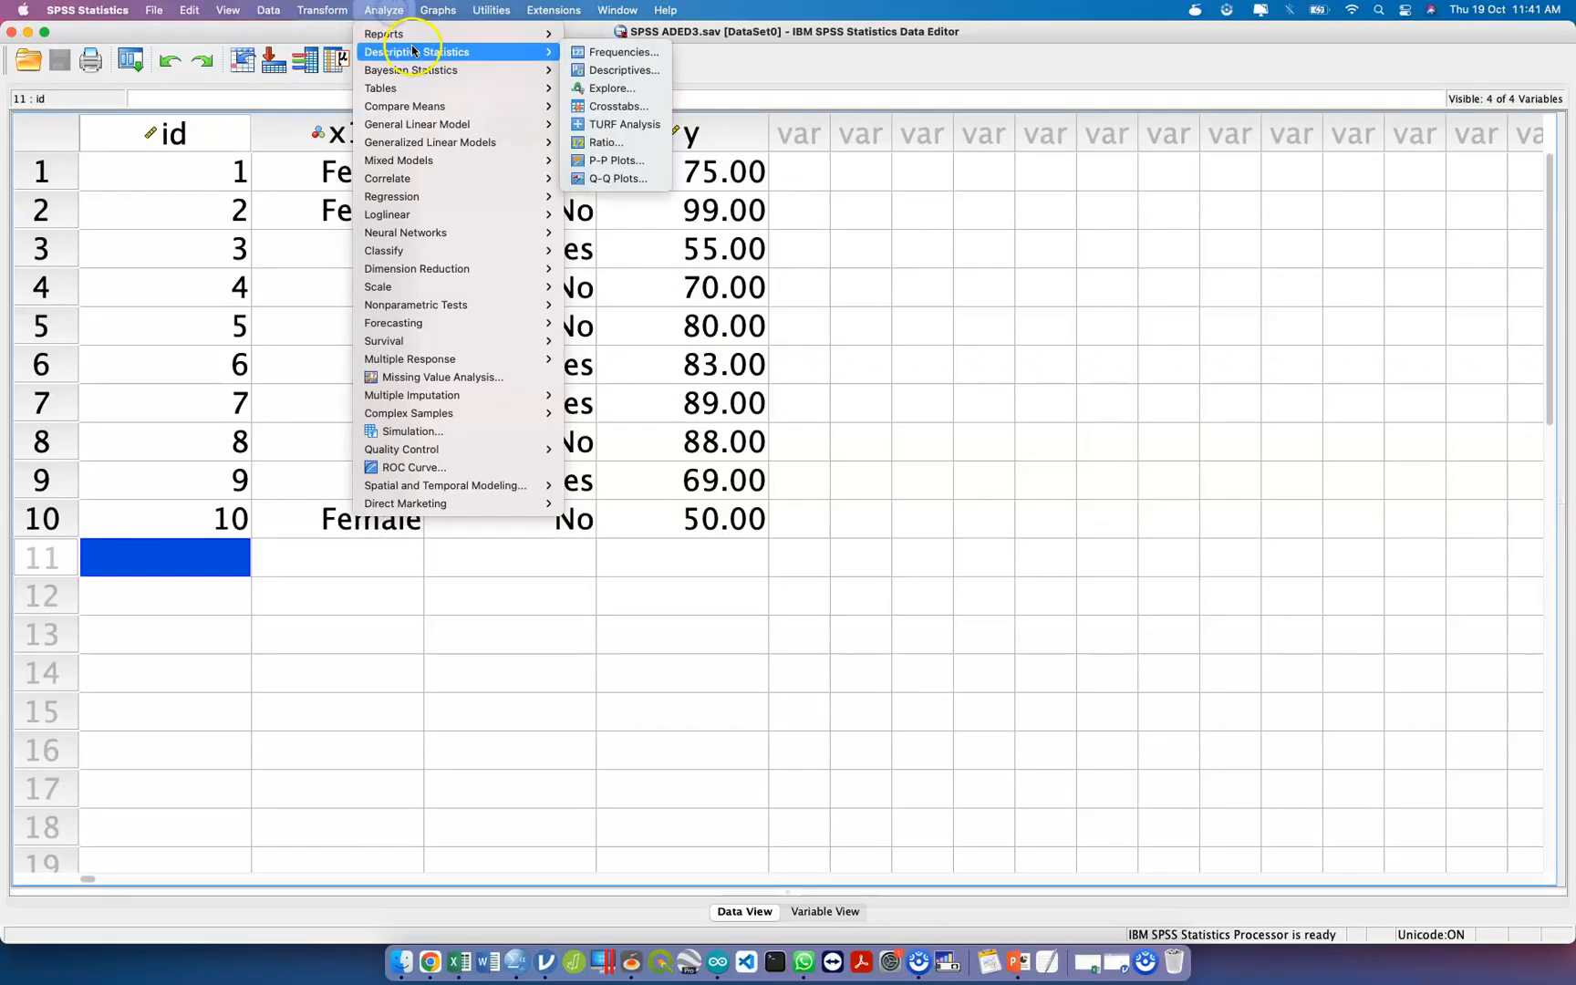
{"action": "left_click", "coordinate": [621, 52]}
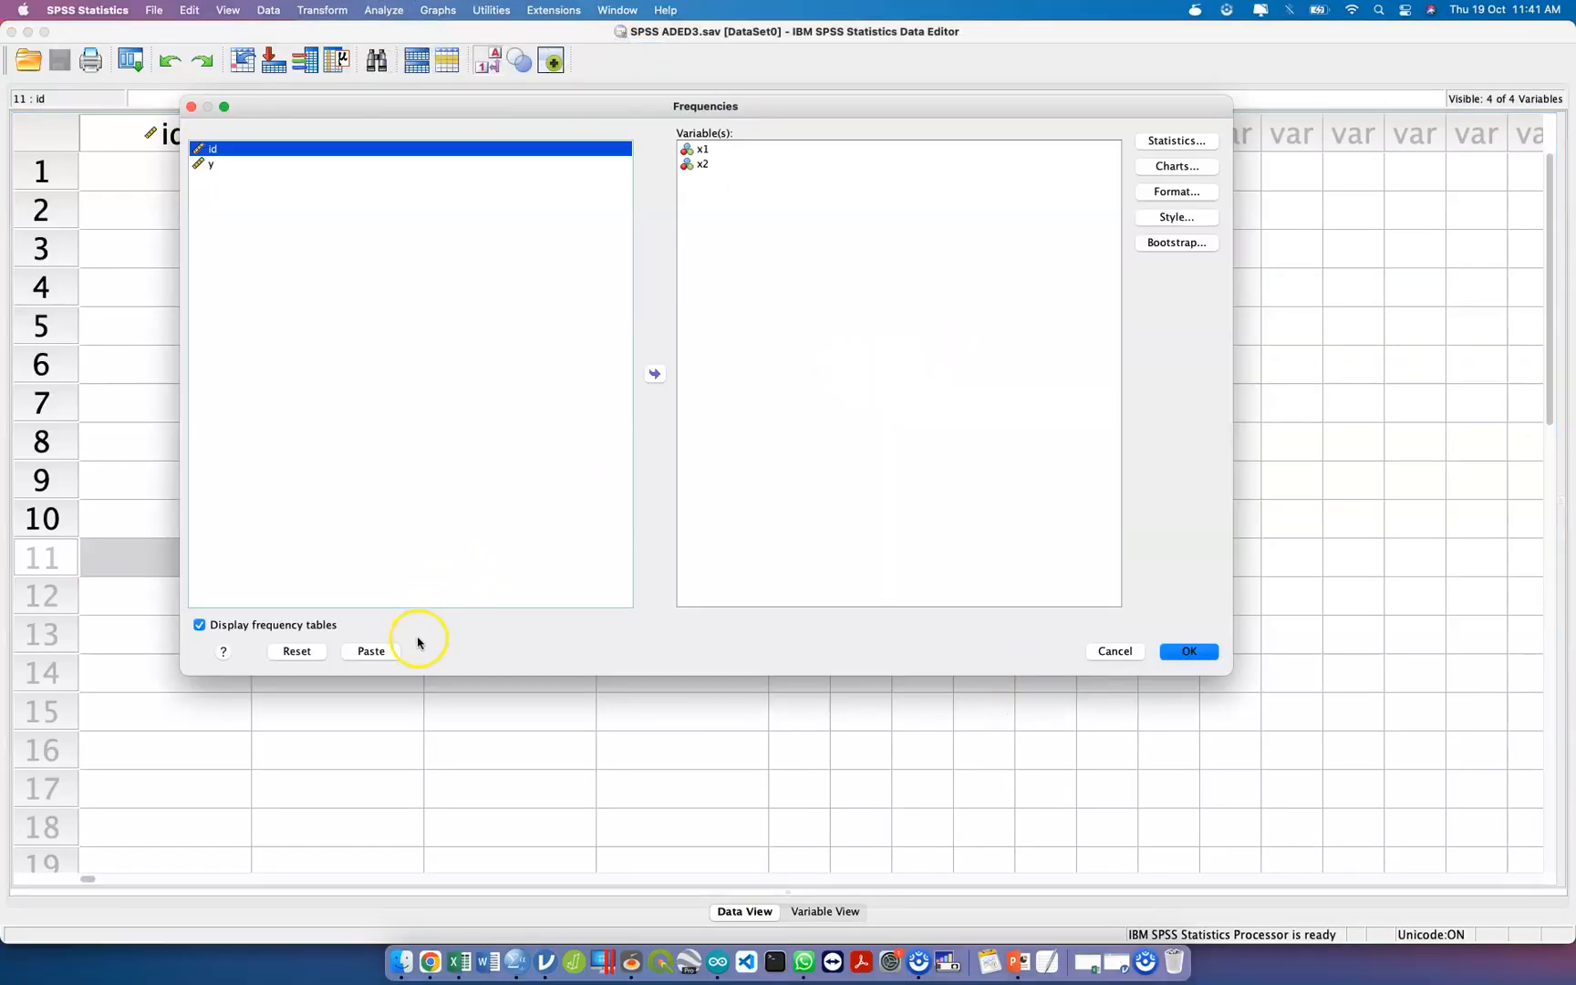
{"action": "left_click", "coordinate": [376, 654]}
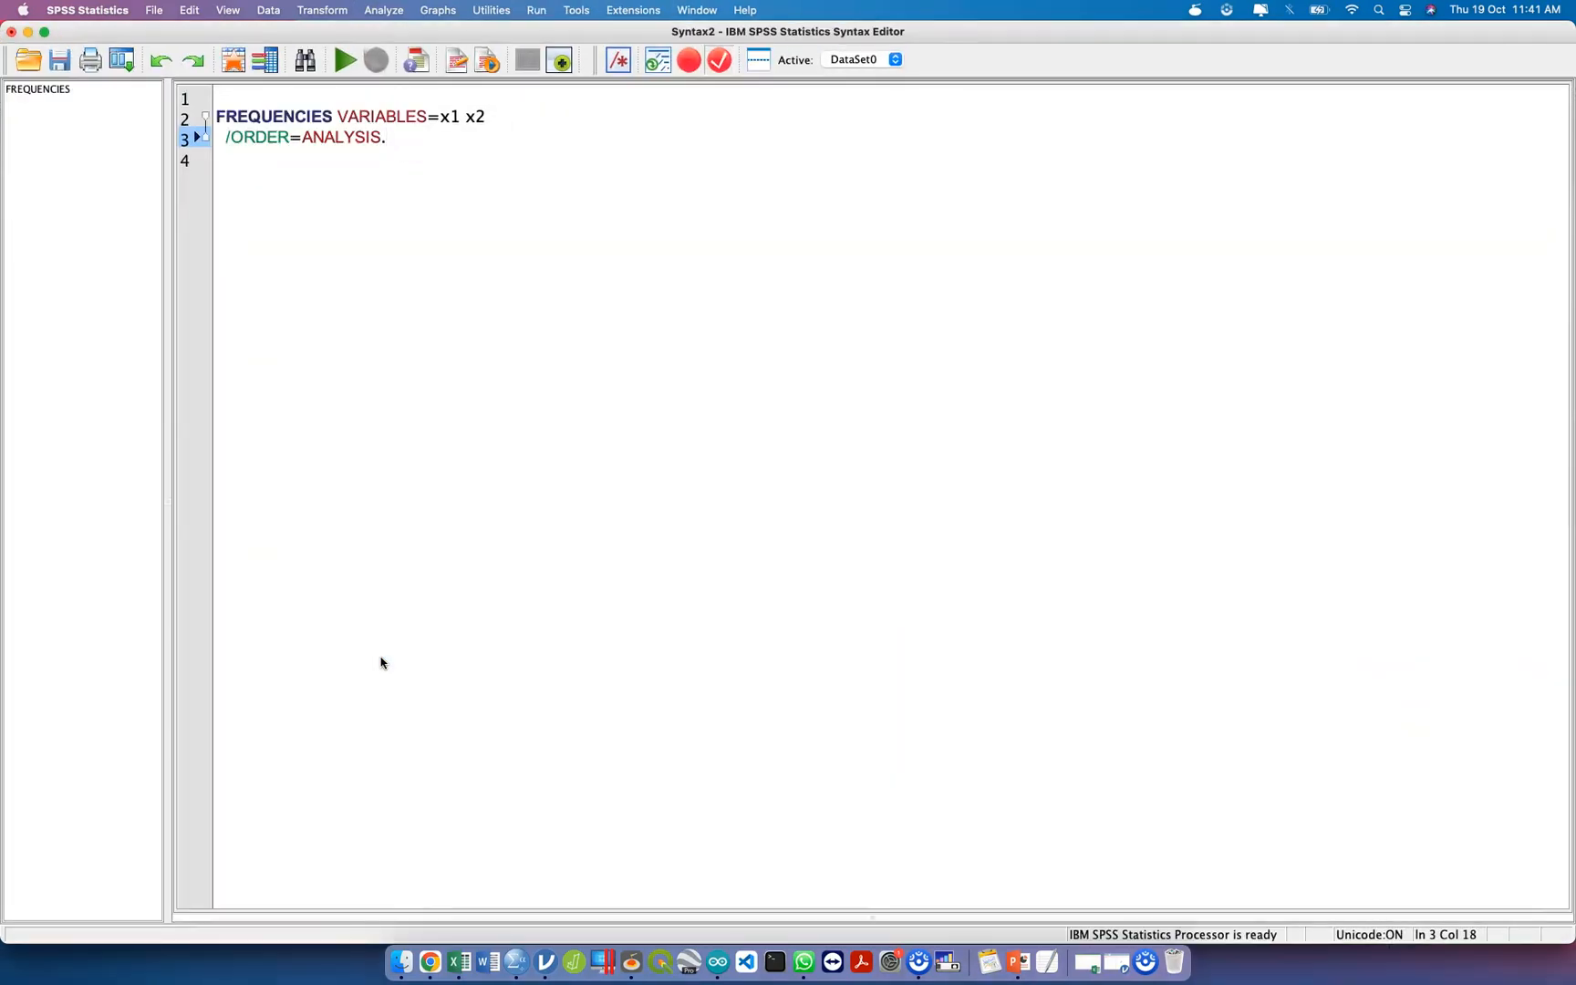
{"action": "left_click", "coordinate": [503, 438]}
Save the syntax file in Downloads as SYNTAX ADED3.
{"action": "key", "text": "super+s"}
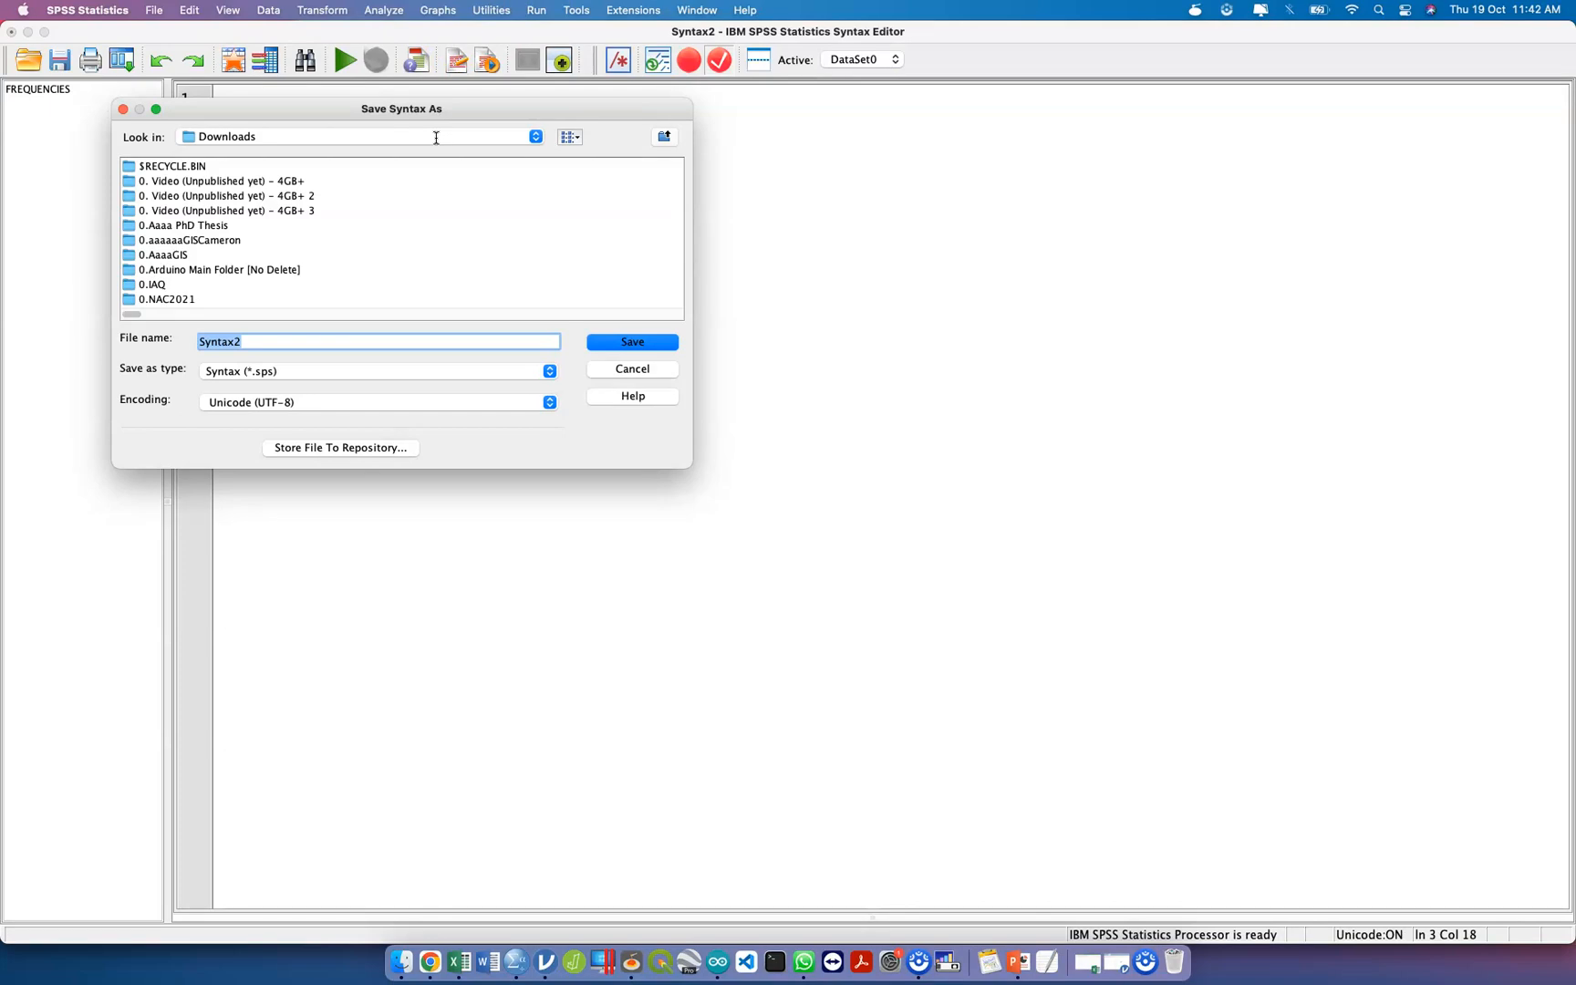
{"action": "type", "text": "SYNTA"}
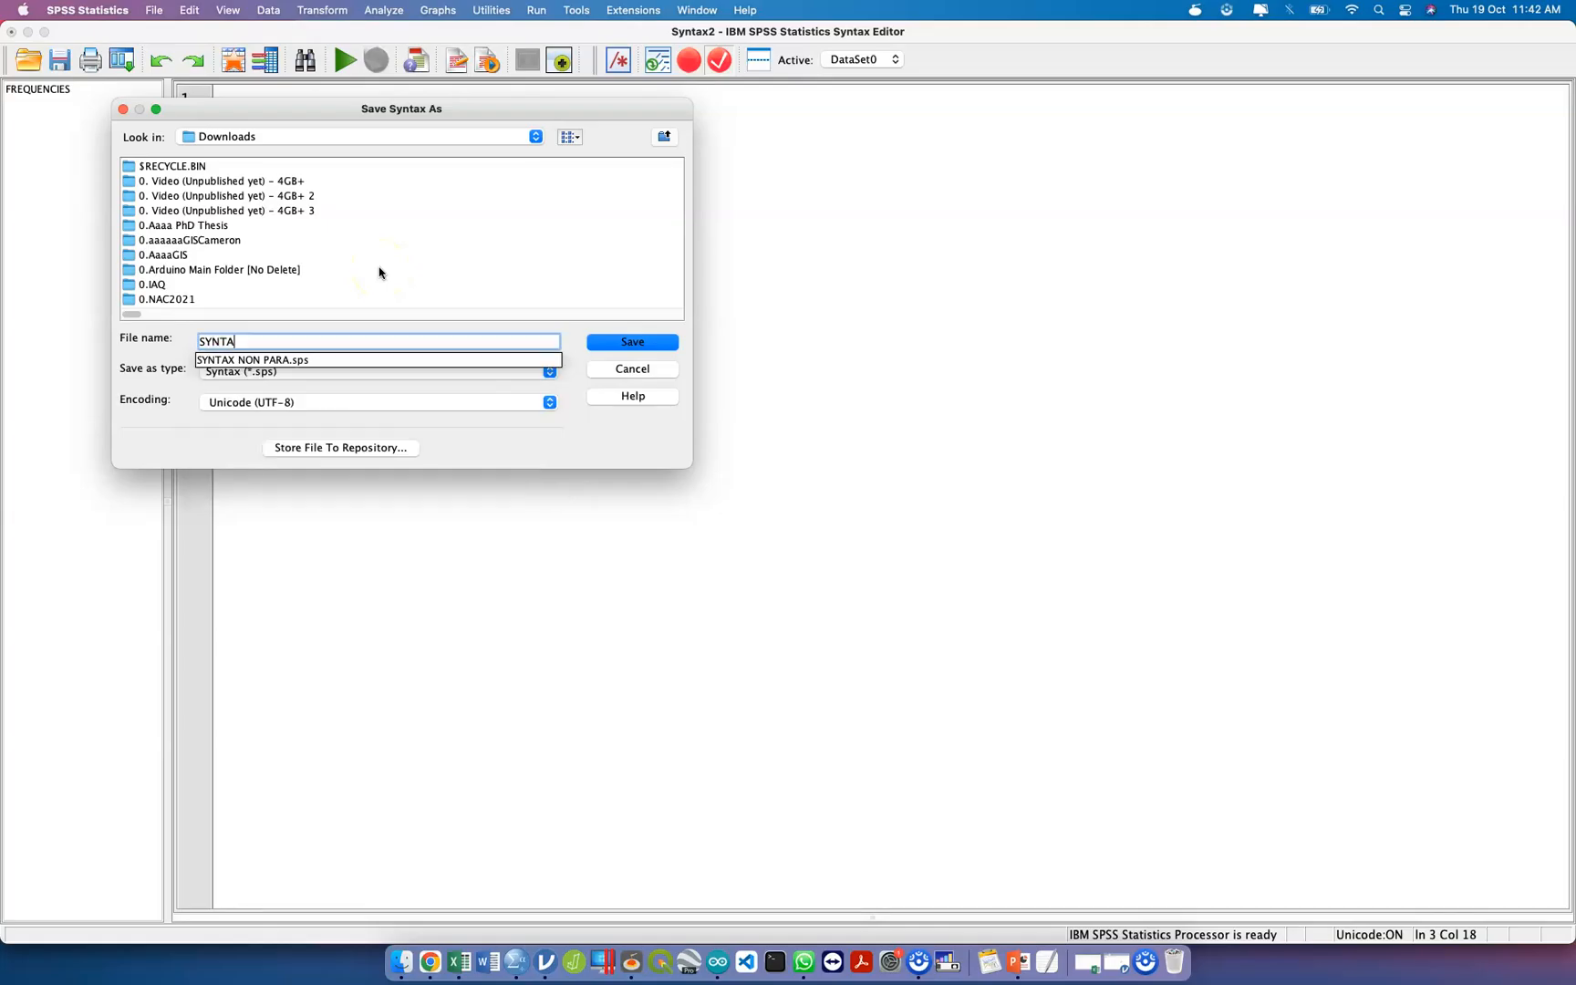
{"action": "type", "text": "X ADED"}
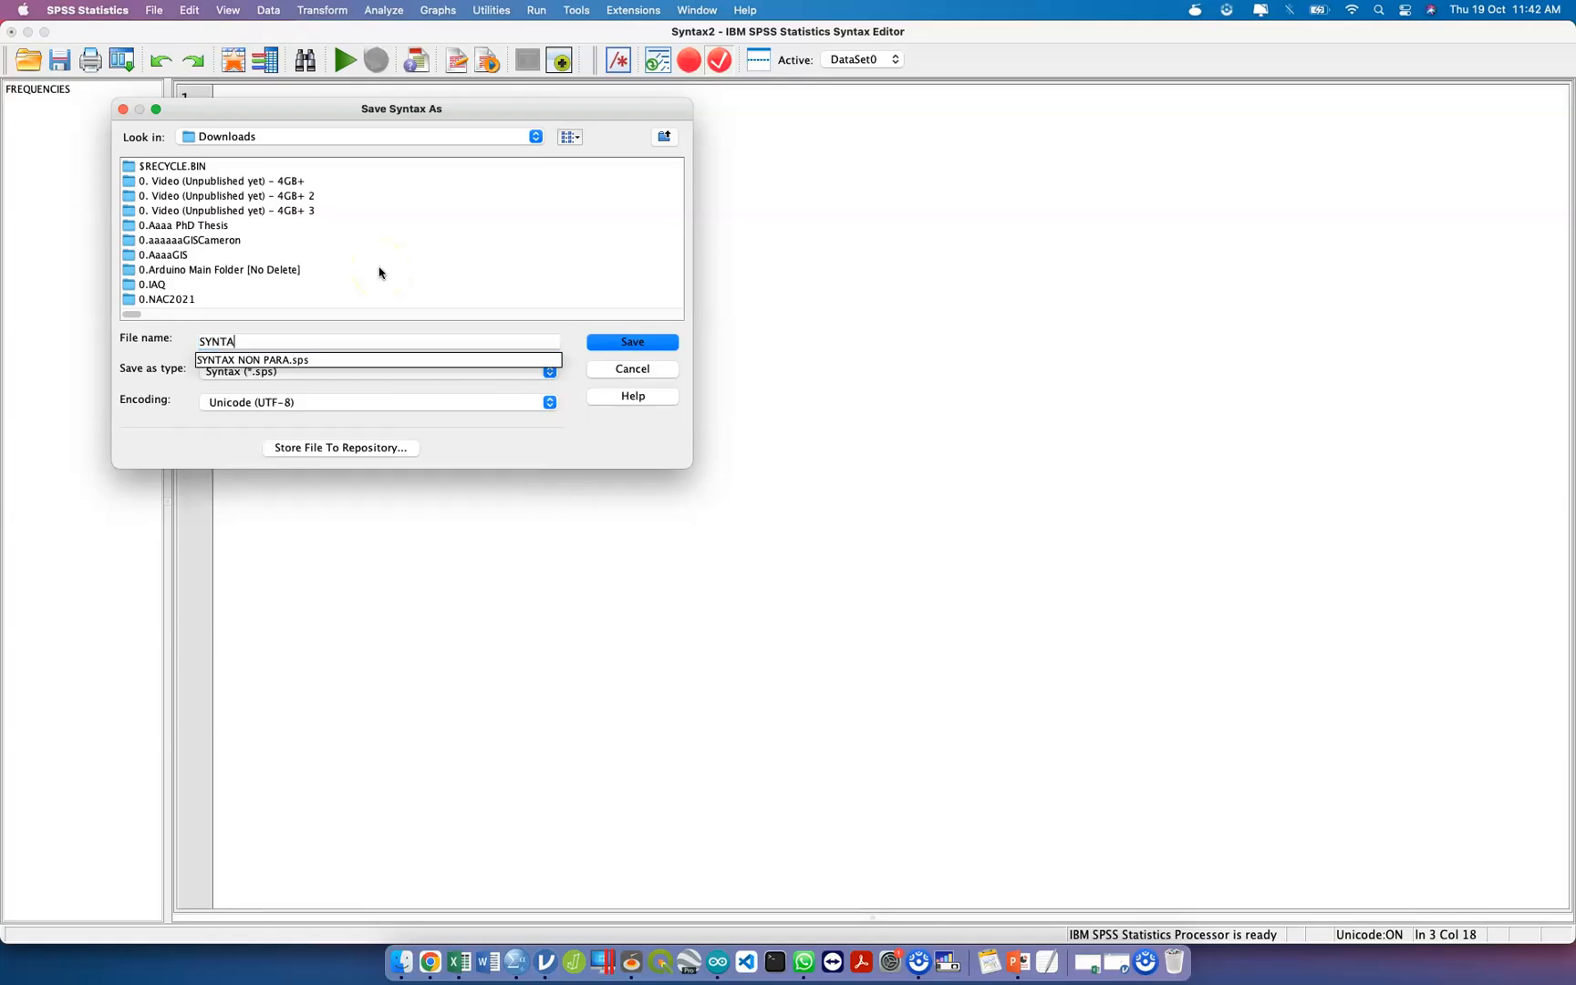
{"action": "type", "text": "3"}
{"action": "key", "text": "Return"}
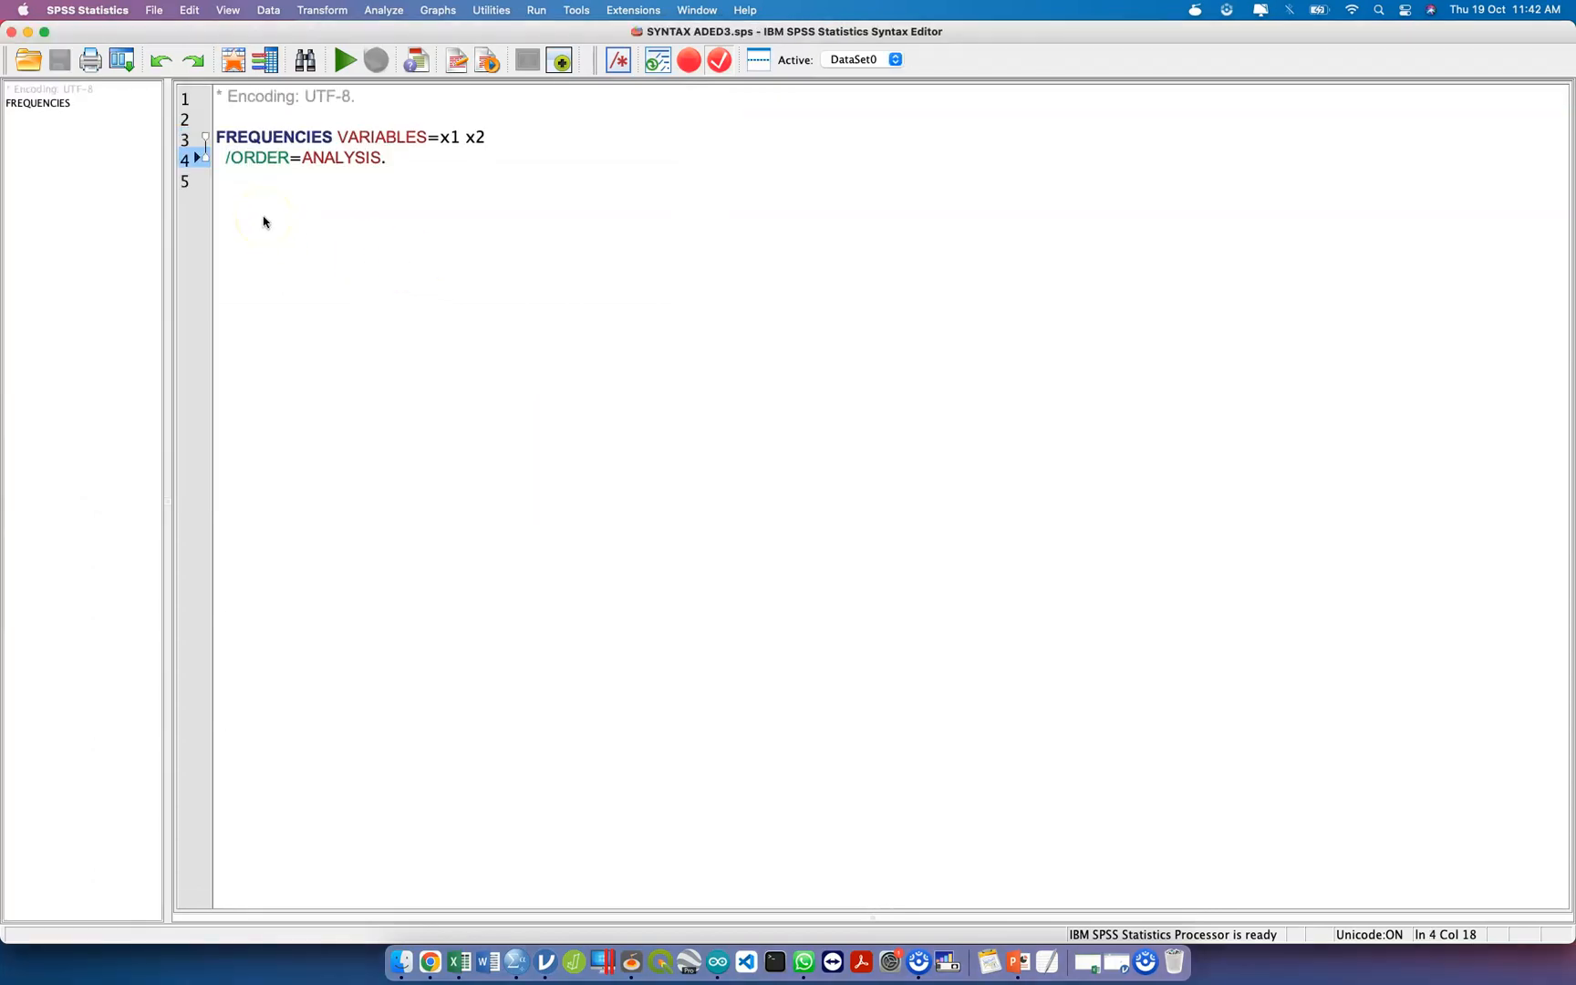
Run the two-line FREQUENCIES command for x1 and x2 as a selection and close its output without saving.
{"action": "left_click_drag", "start_coordinate": [438, 156], "coordinate": [203, 139]}
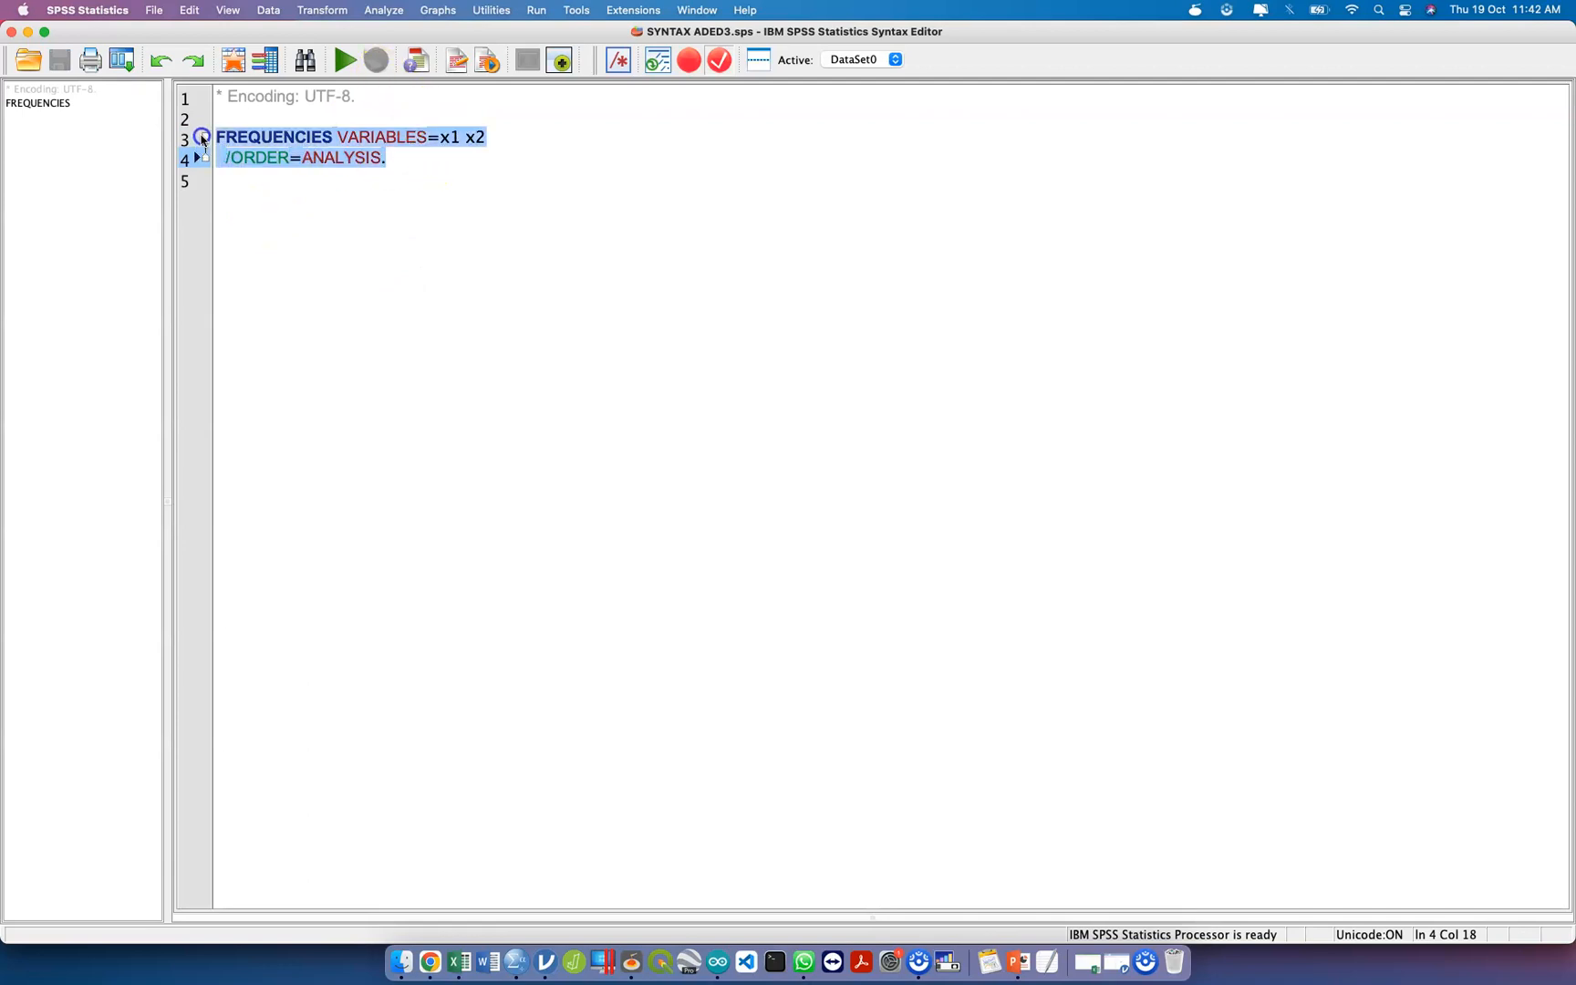
{"action": "left_click", "coordinate": [417, 194]}
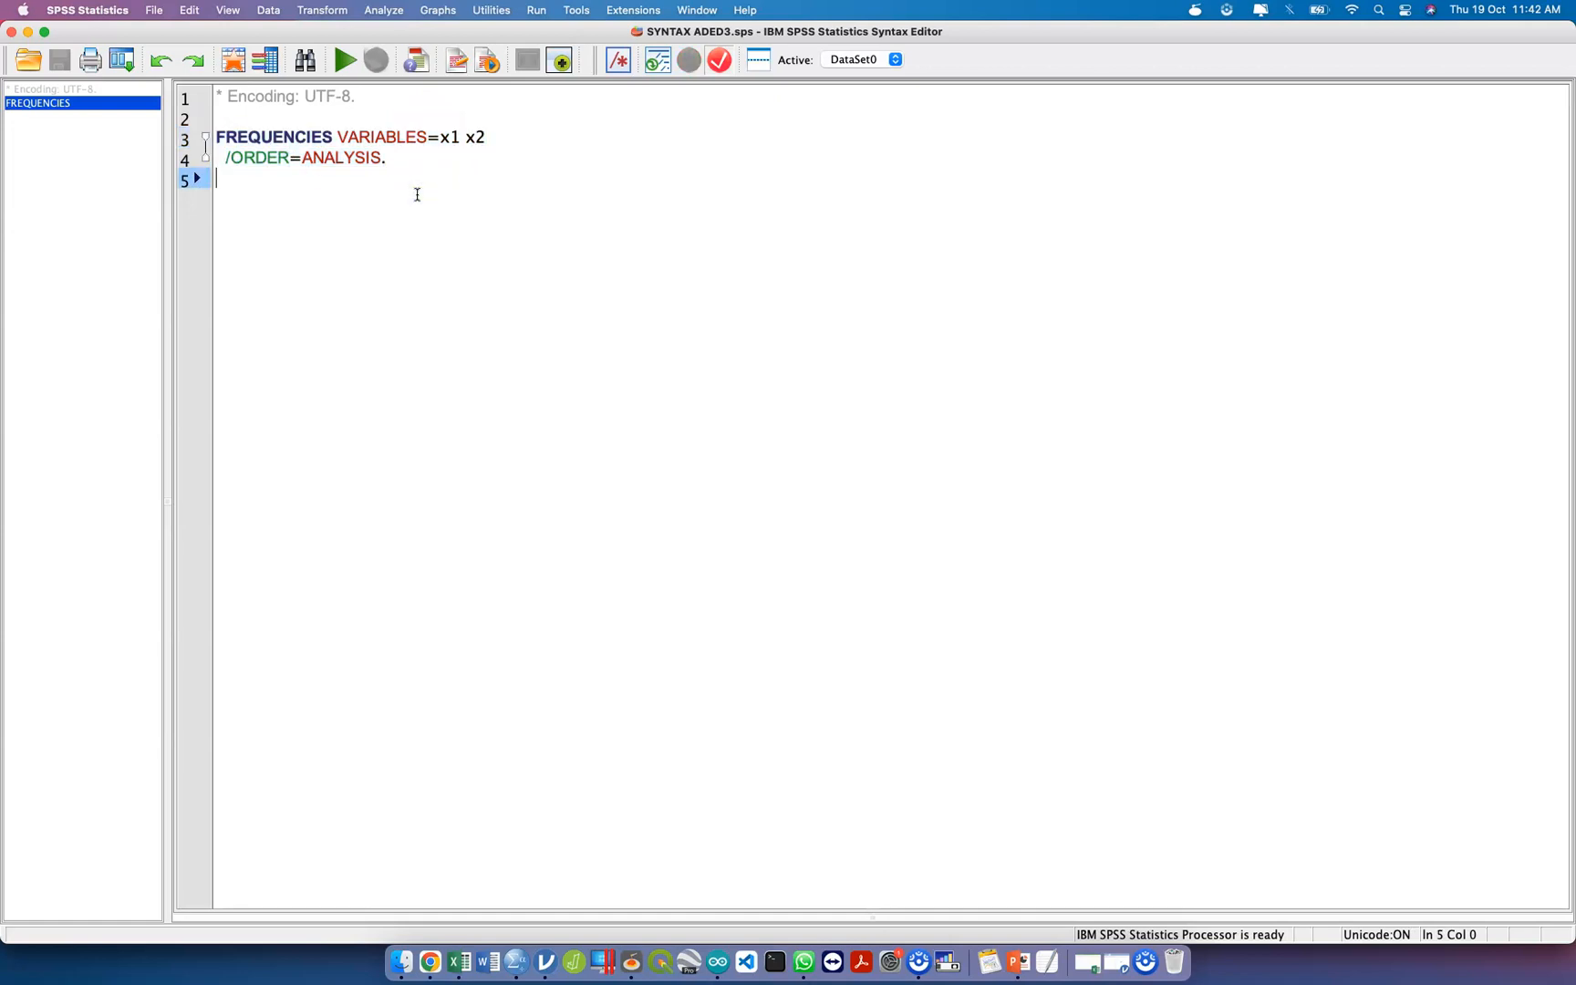
{"action": "left_click_drag", "start_coordinate": [404, 165], "coordinate": [210, 137]}
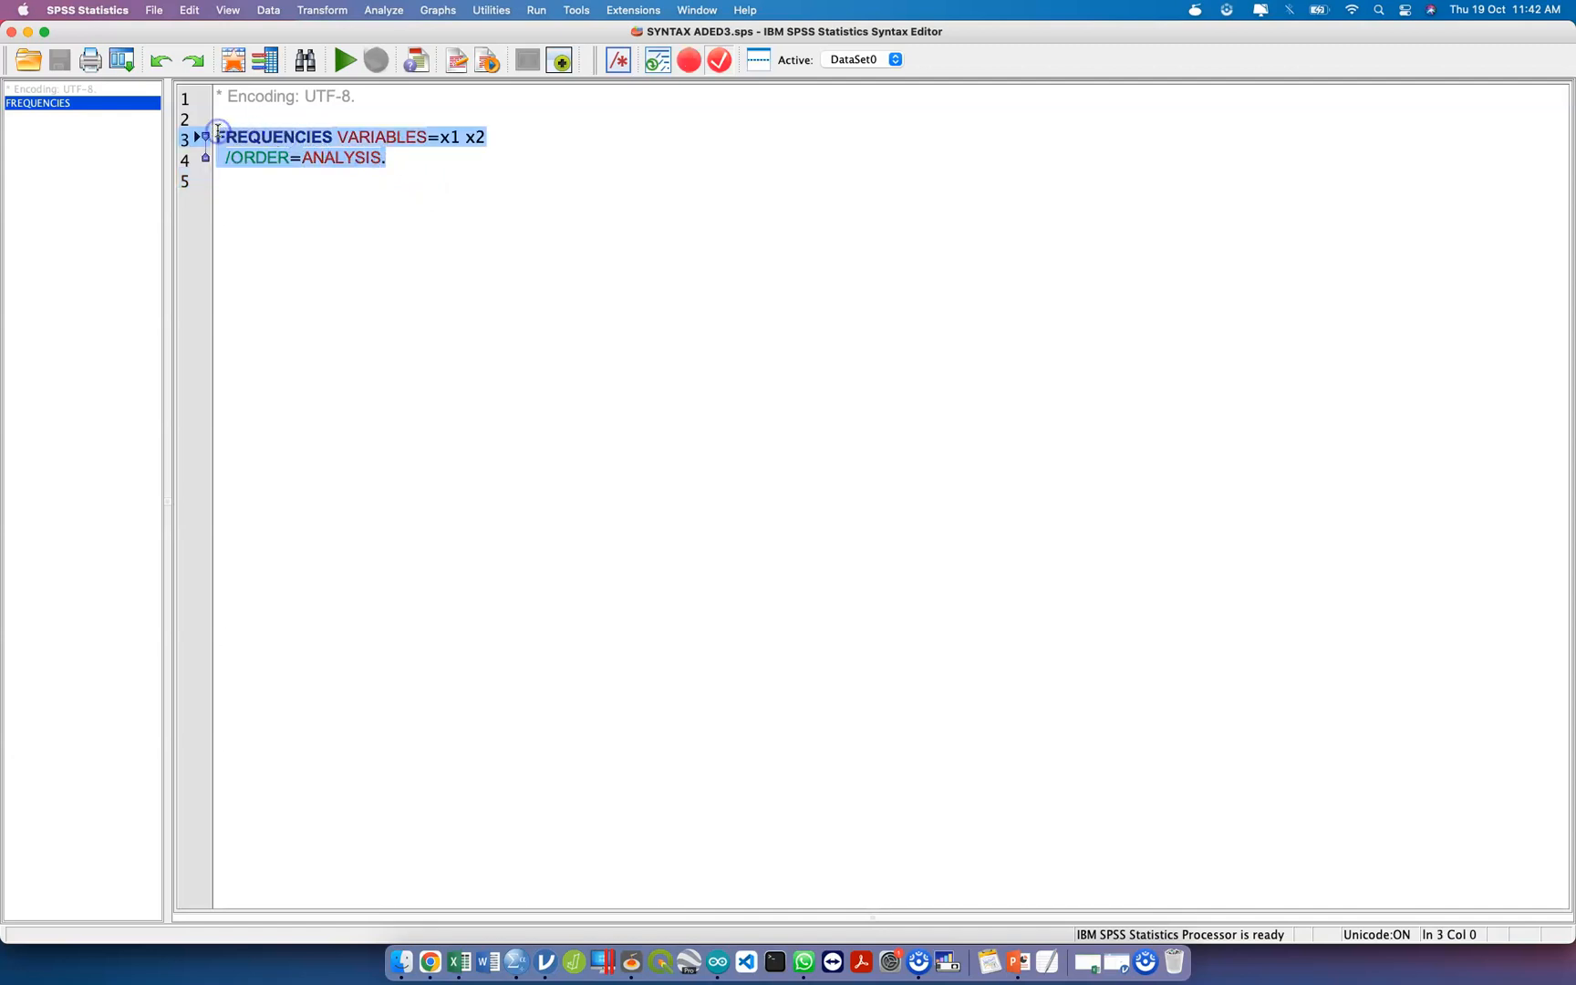
{"action": "left_click", "coordinate": [352, 60]}
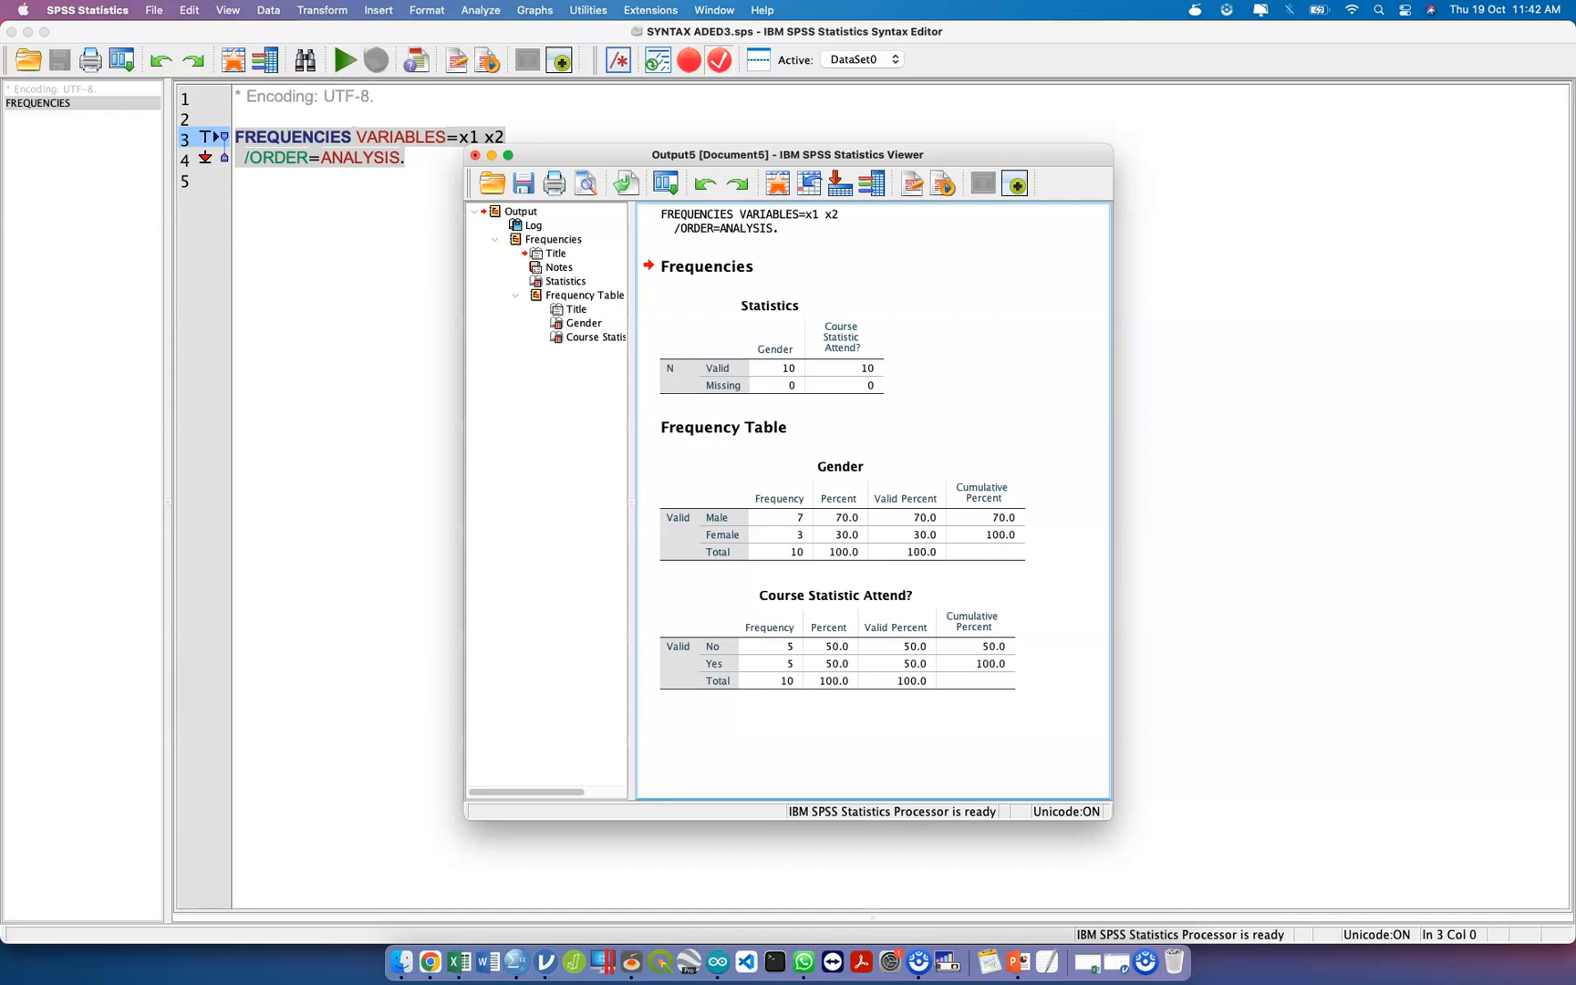
{"action": "left_click", "coordinate": [474, 156]}
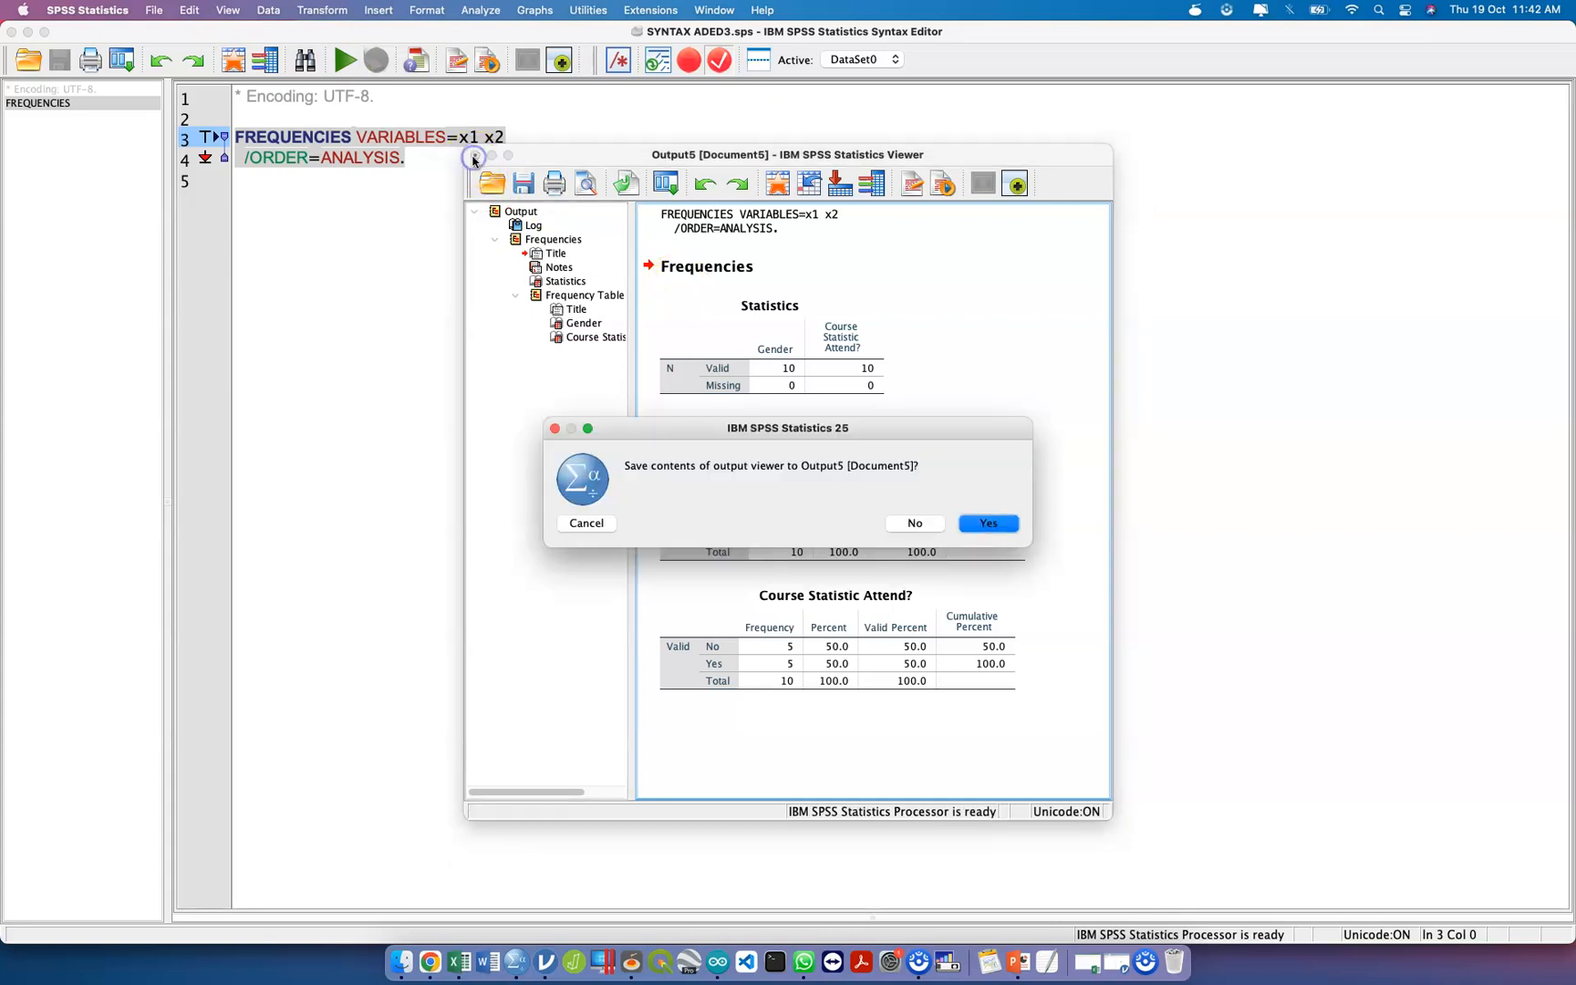
{"action": "key", "text": "Tab"}
{"action": "key", "text": "Return"}
Replace the encoding comment on the first syntax line with the comment "*descriptive statistics".
{"action": "left_click", "coordinate": [384, 112]}
{"action": "triple_click", "coordinate": [338, 103]}
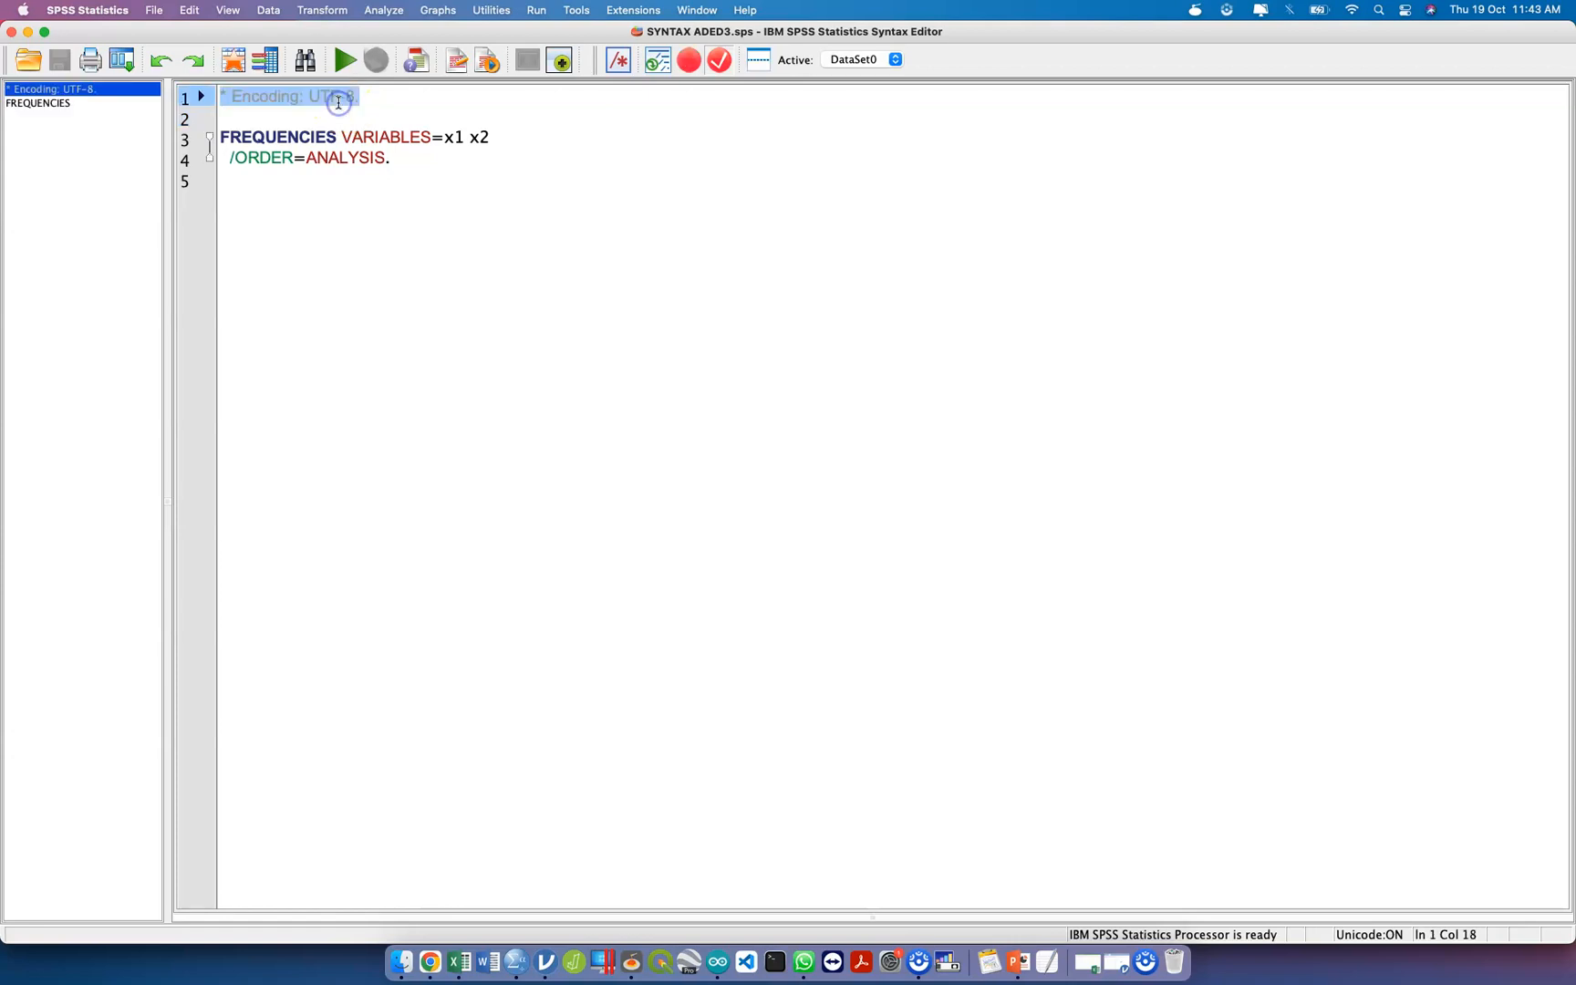
{"action": "type", "text": "*de"}
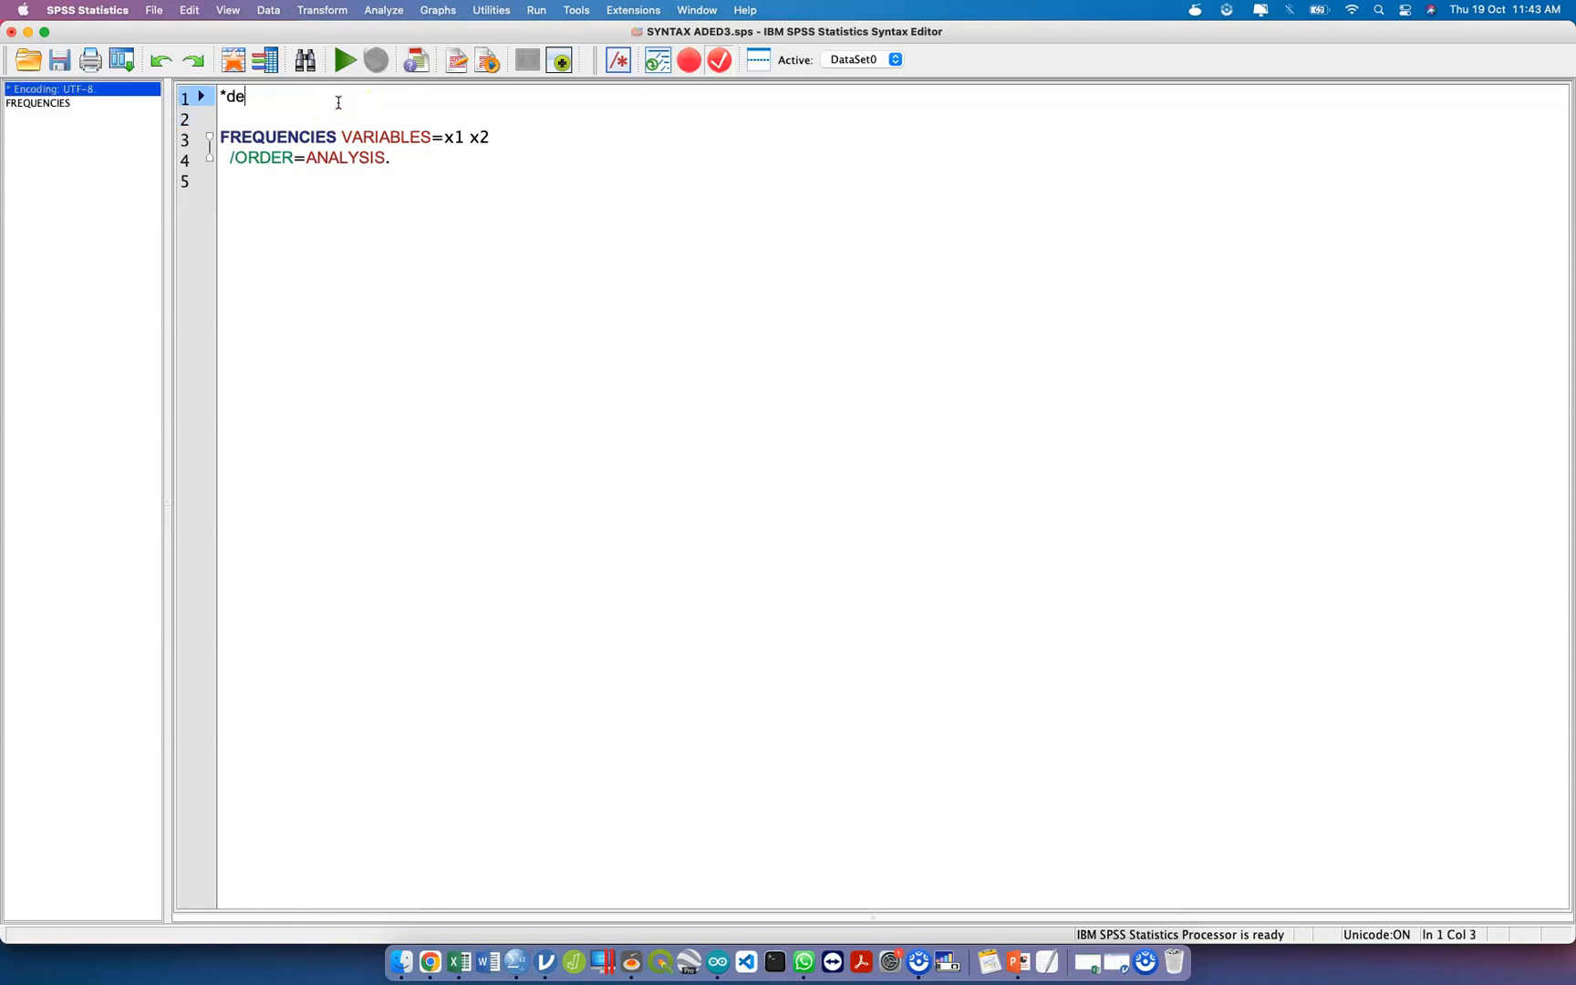
{"action": "type", "text": "scripti"}
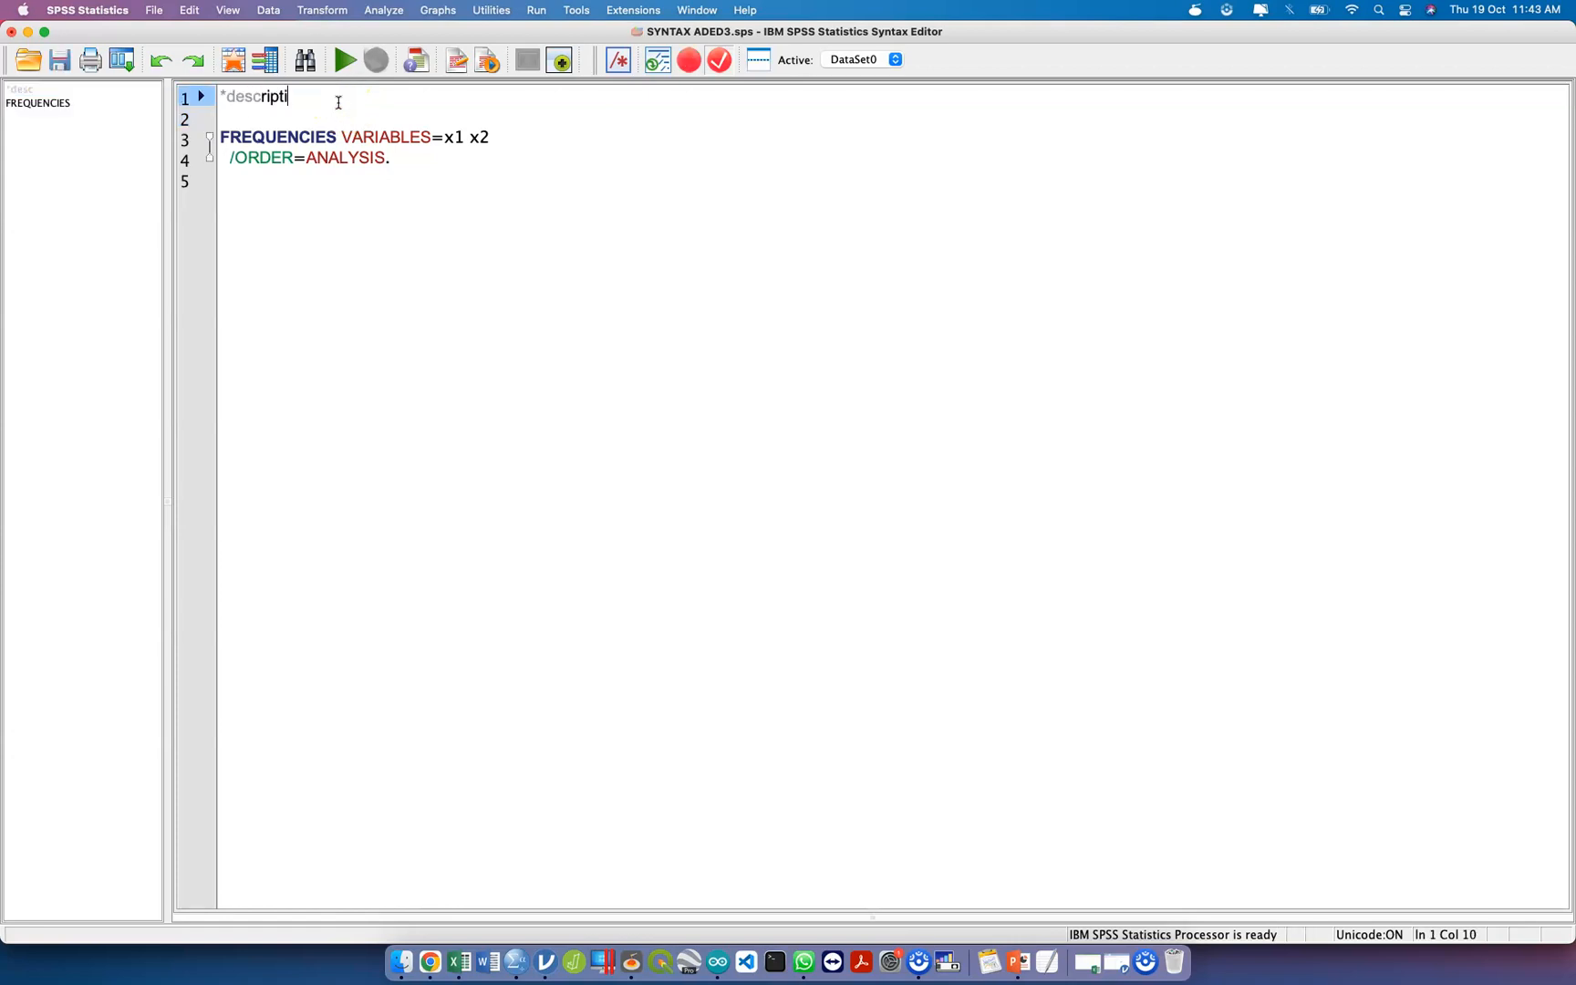
{"action": "type", "text": "ve statistics"}
{"action": "left_click", "coordinate": [290, 118]}
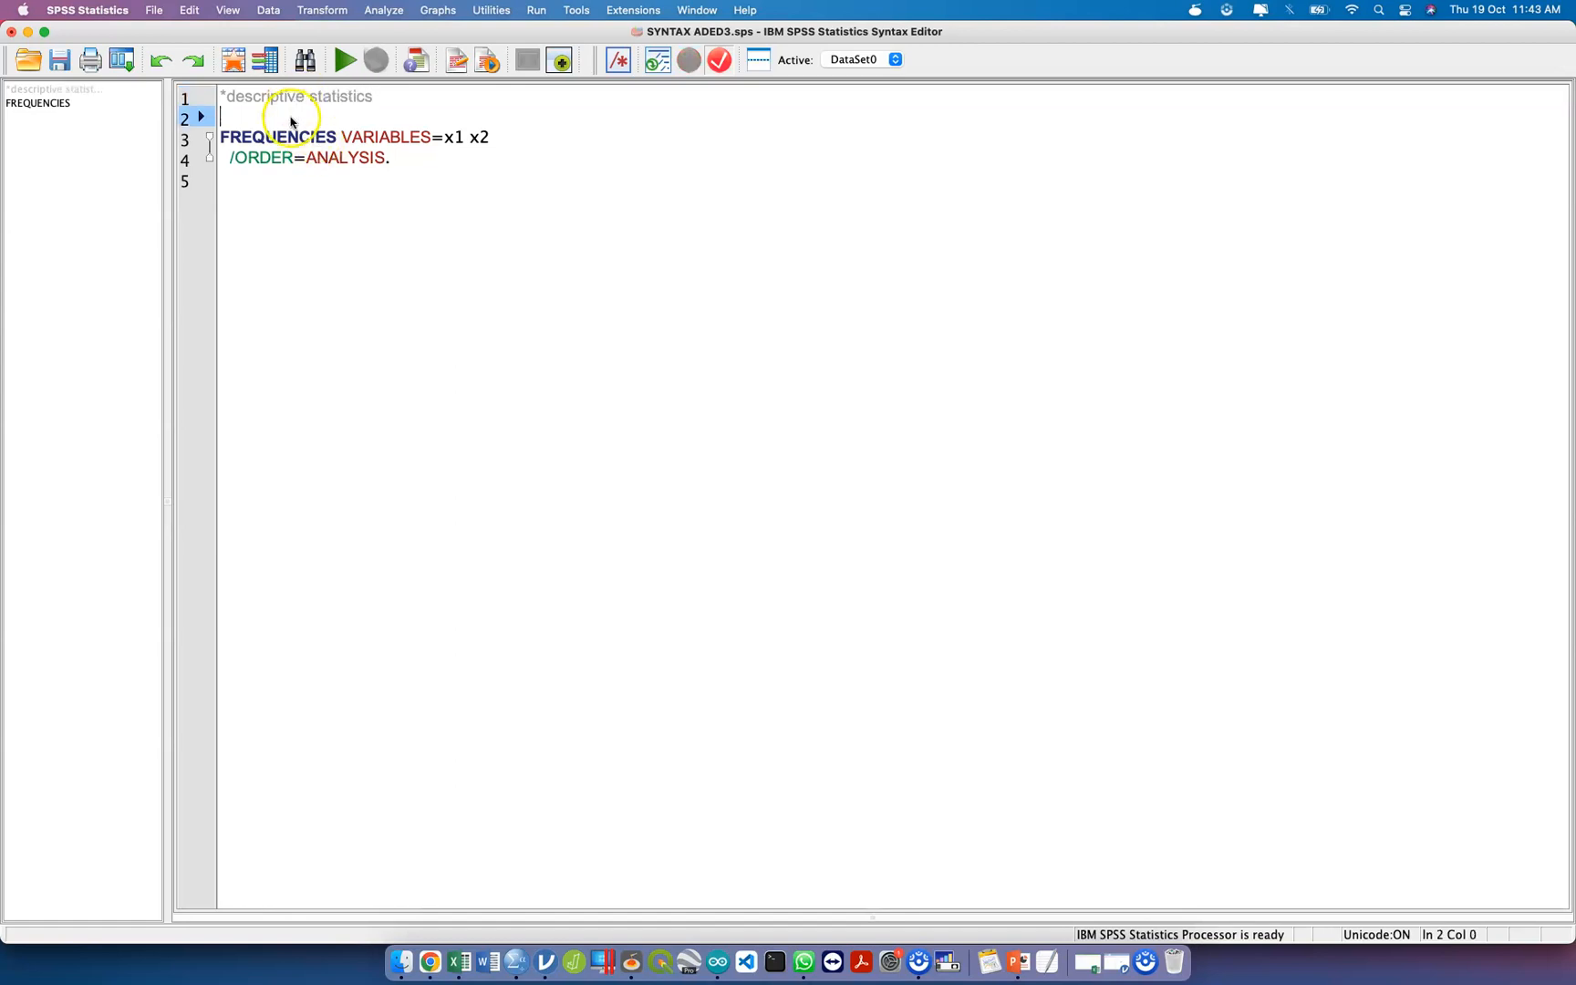
Add the comment "*====Ujian One Sample T-test =====" below the FREQUENCIES command, save the syntax file and remove the extra blank line.
{"action": "left_click", "coordinate": [415, 173]}
{"action": "key", "text": "Return"}
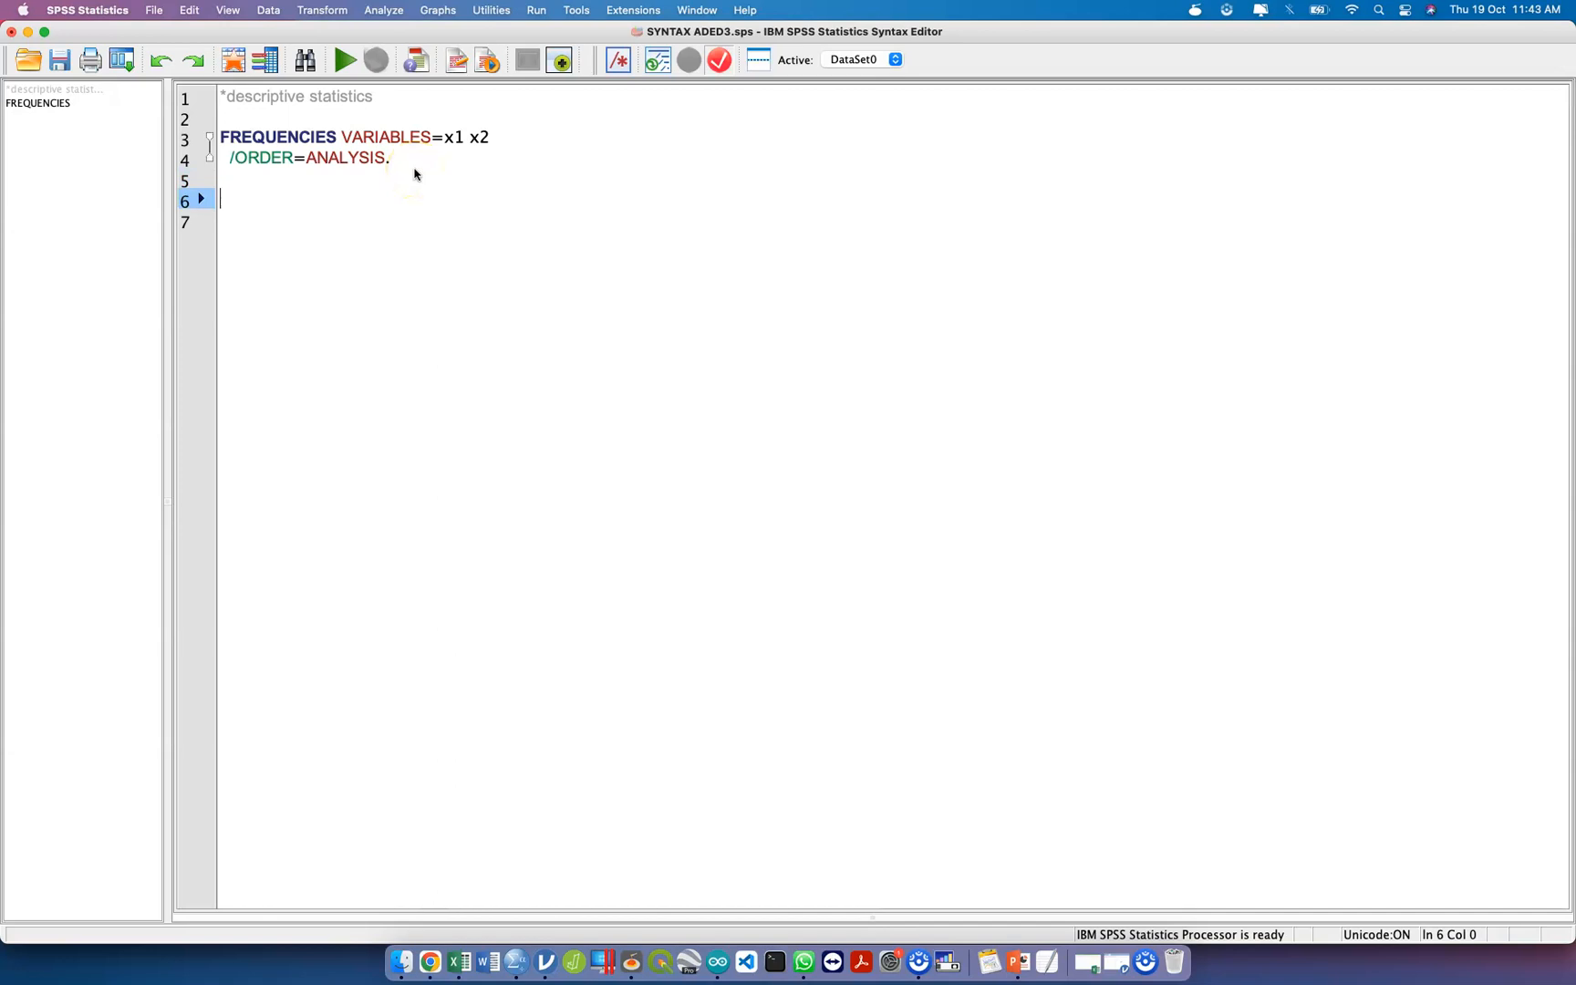
{"action": "type", "text": "*==== Ujian One "}
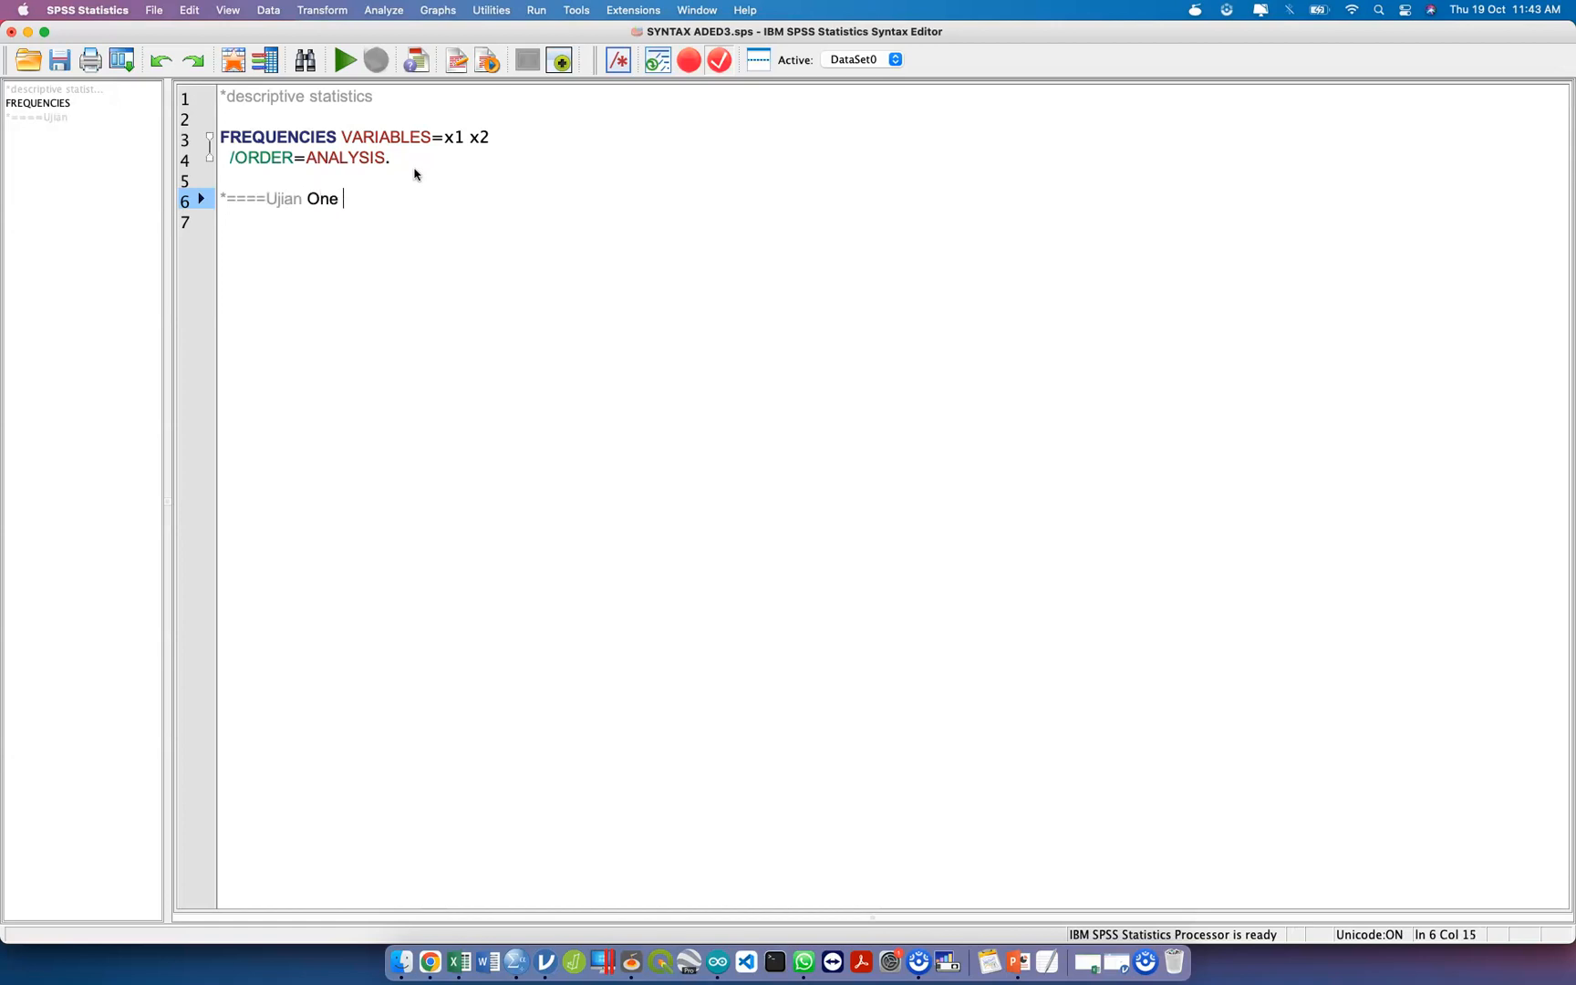
{"action": "type", "text": "Sample T-test ====="}
{"action": "key", "text": "Return"}
{"action": "key", "text": "Return"}
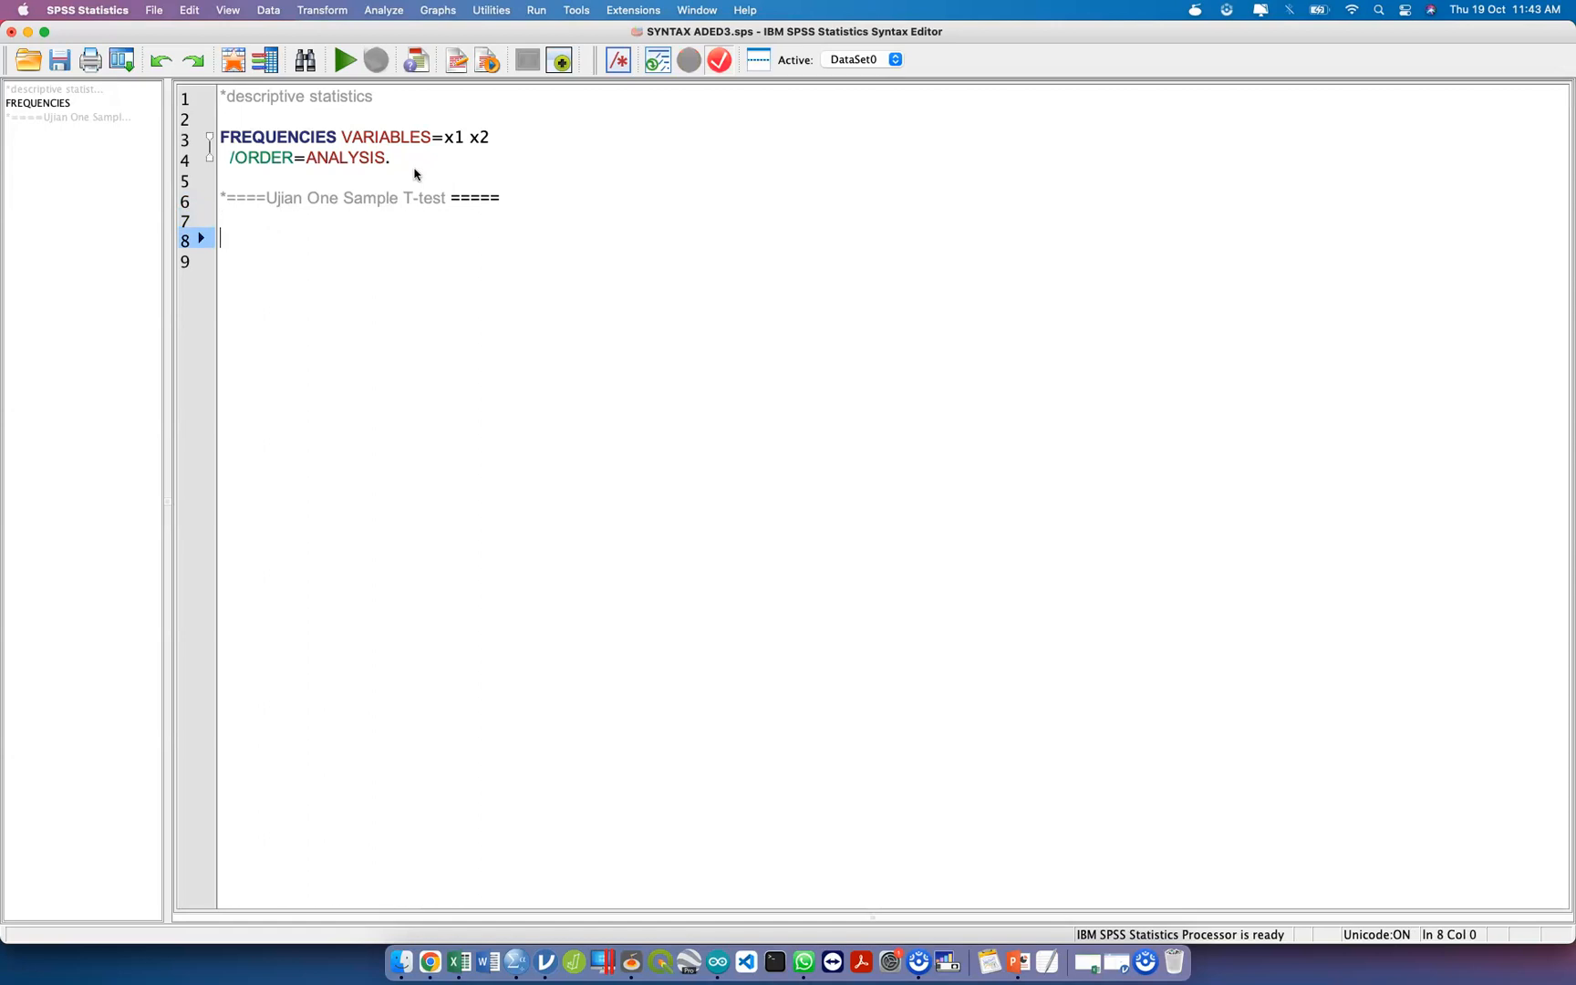
{"action": "key", "text": "super+s"}
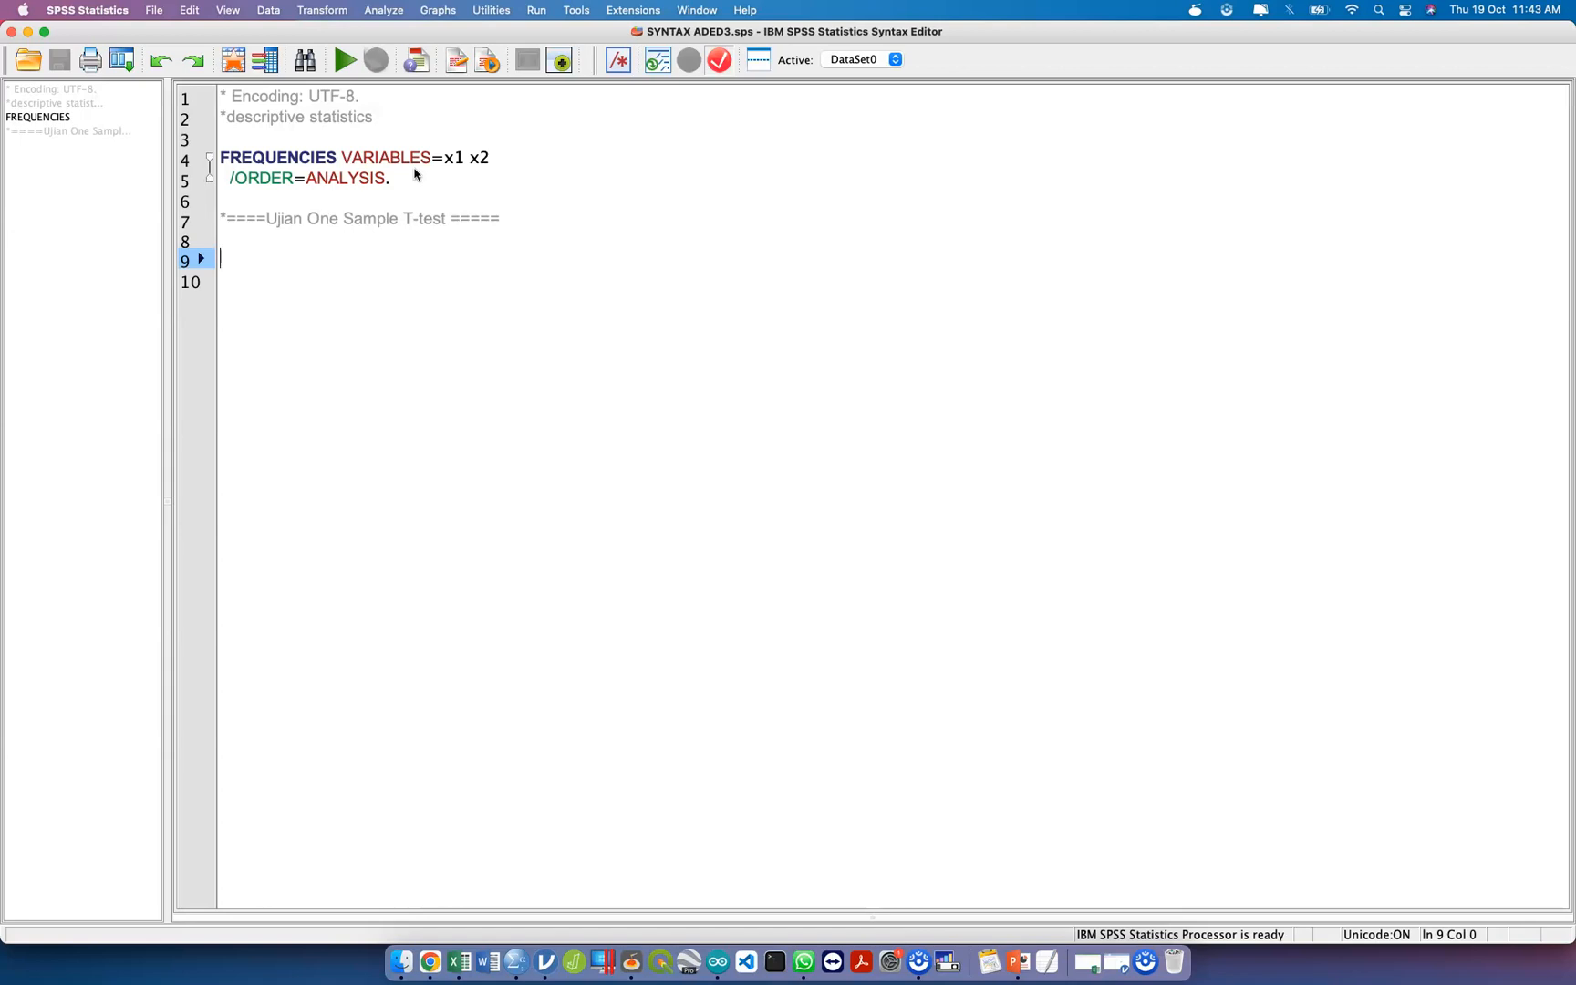
{"action": "key", "text": "BackSpace"}
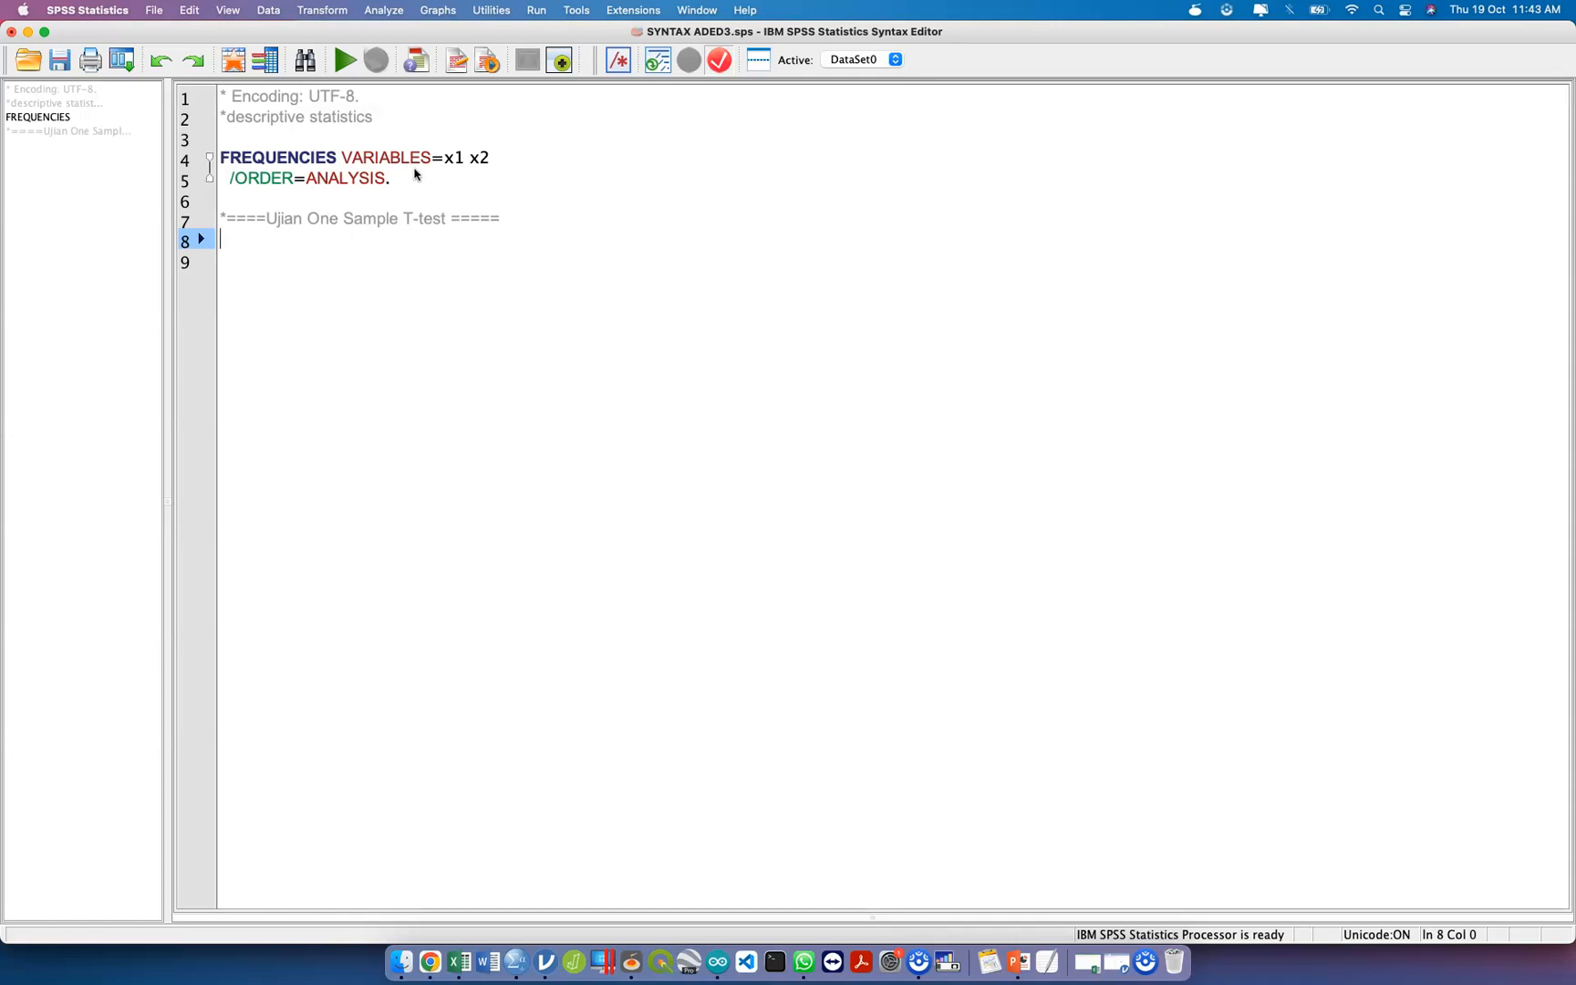
Add the note "*data numerical mestilah NORMAL, data mestilah dalam format I/R" under the One Sample T-test heading, followed by blank lines.
{"action": "type", "text": "*data numerical mestilah NORMAL, data mestilah dalam format l/R"}
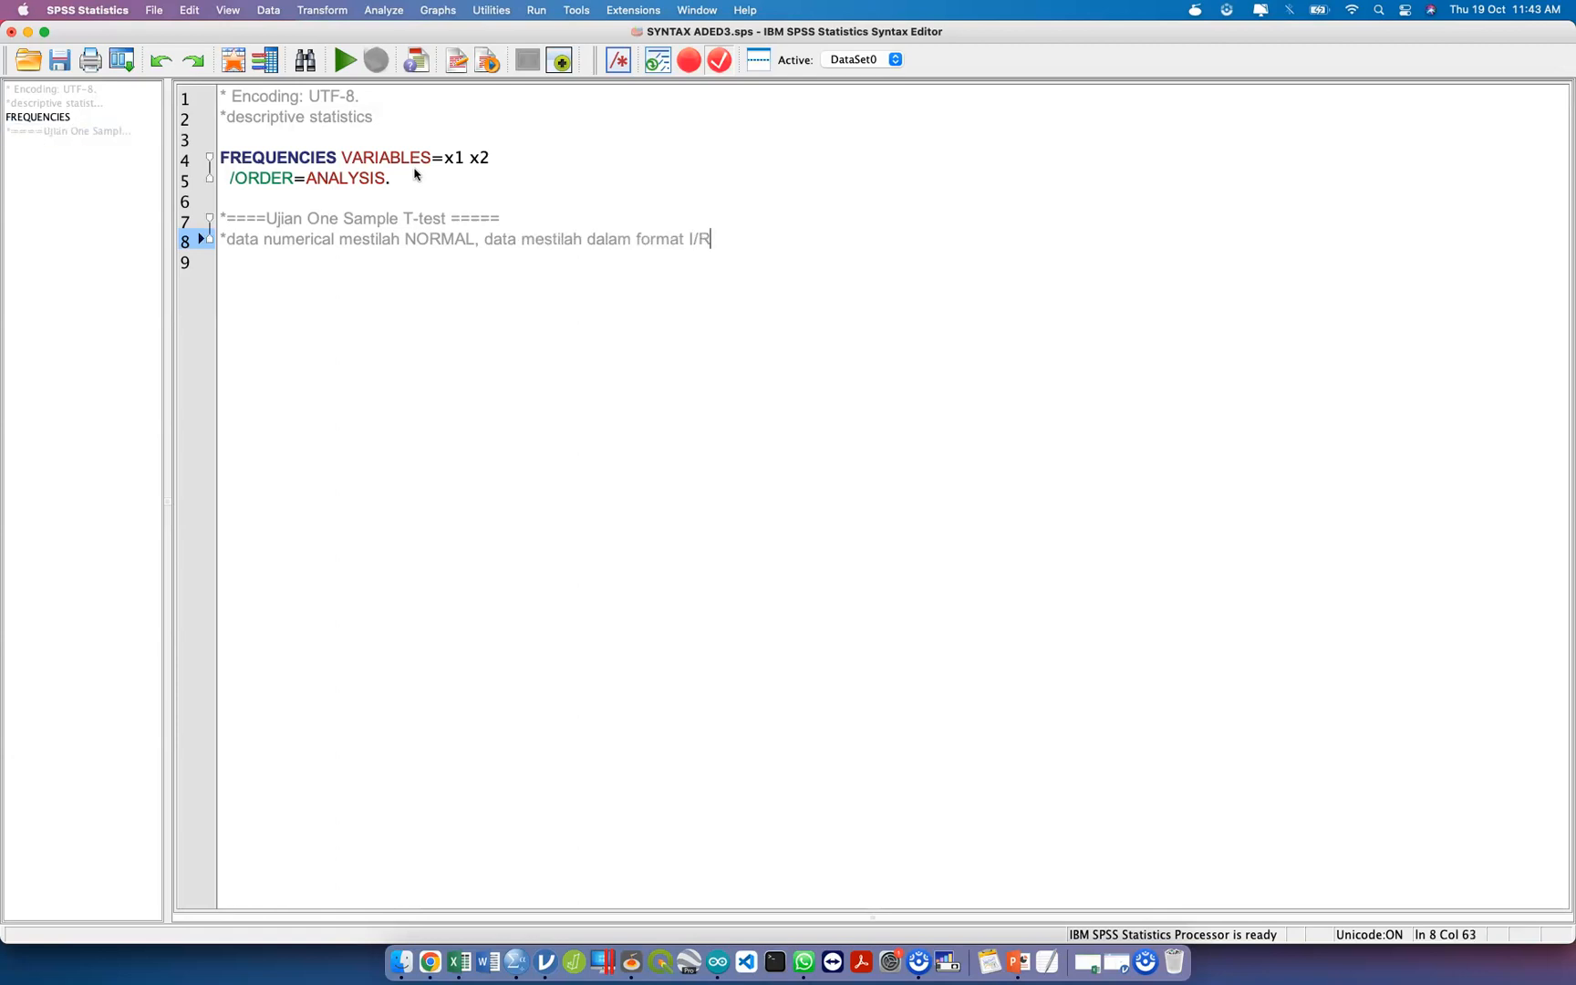
{"action": "key", "text": "Return"}
{"action": "key", "text": "Return"}
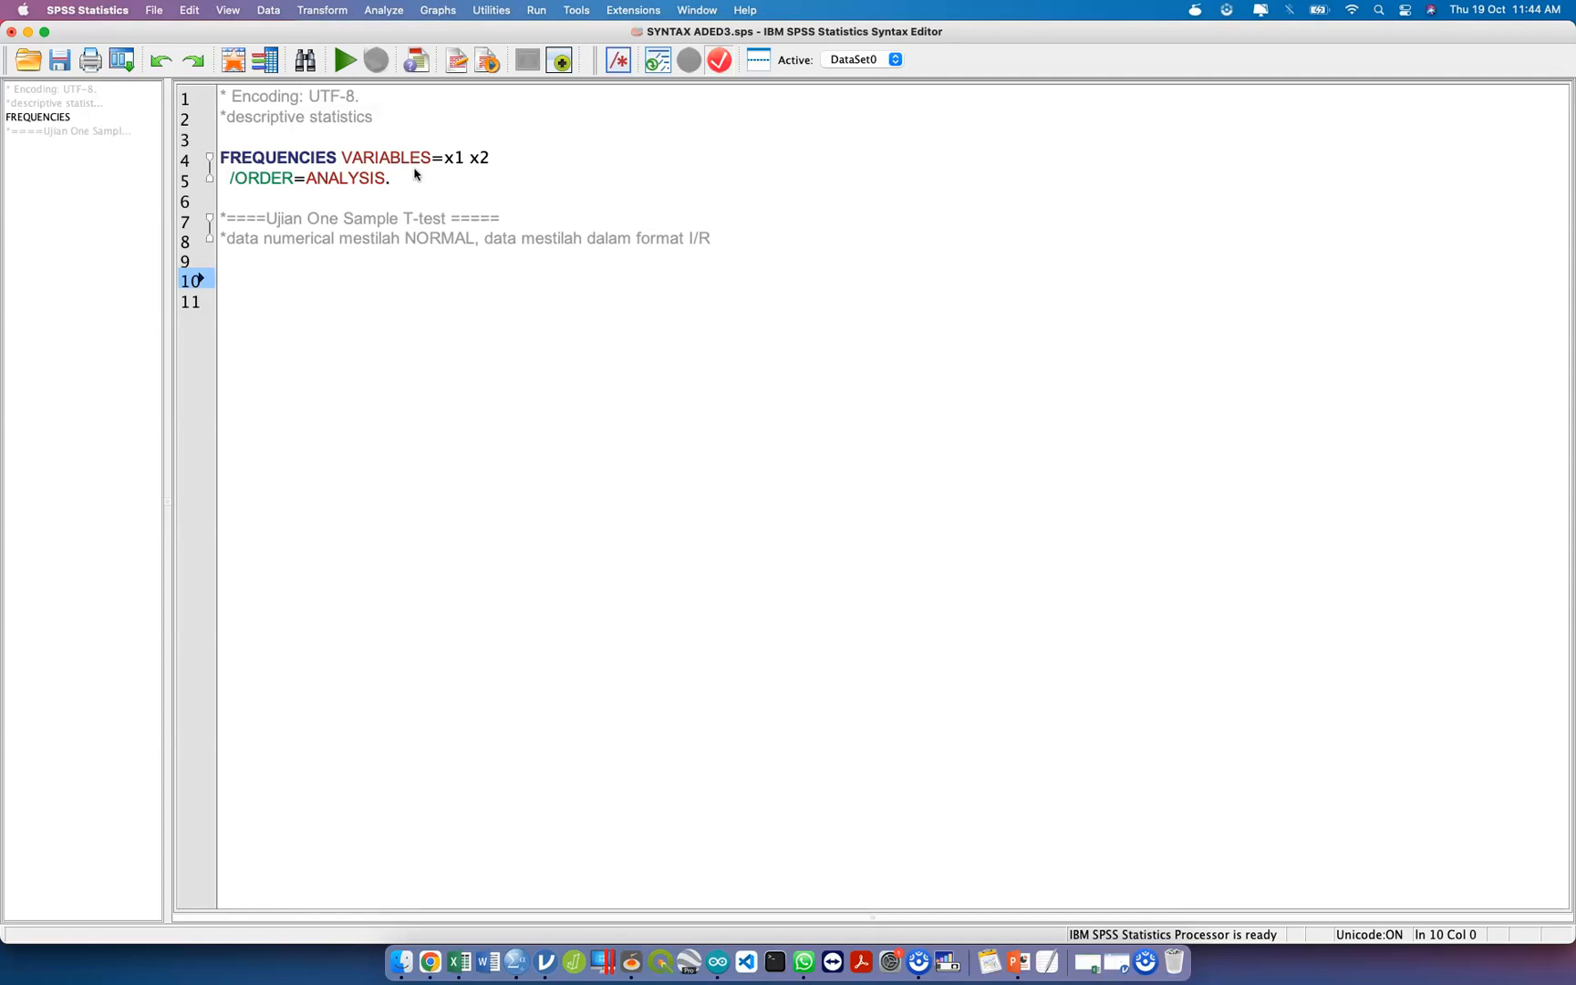
Run only the two-line FREQUENCIES command for x1 and x2 again and close its output window.
{"action": "left_click_drag", "start_coordinate": [415, 174], "coordinate": [218, 155]}
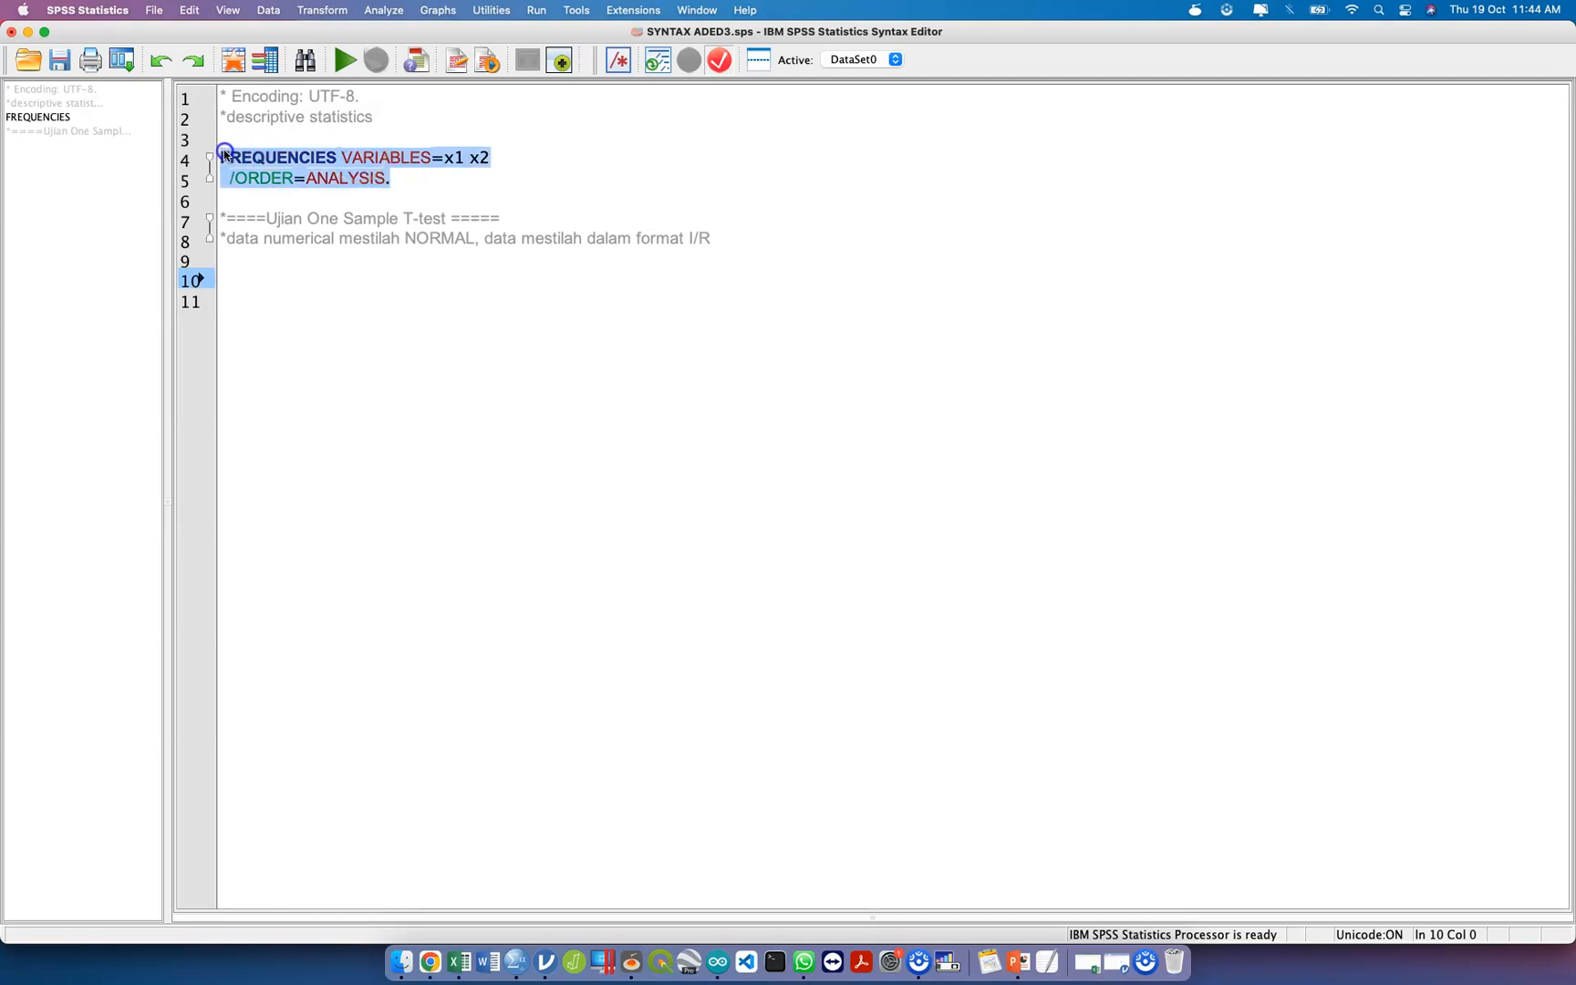
{"action": "key", "text": "super+r"}
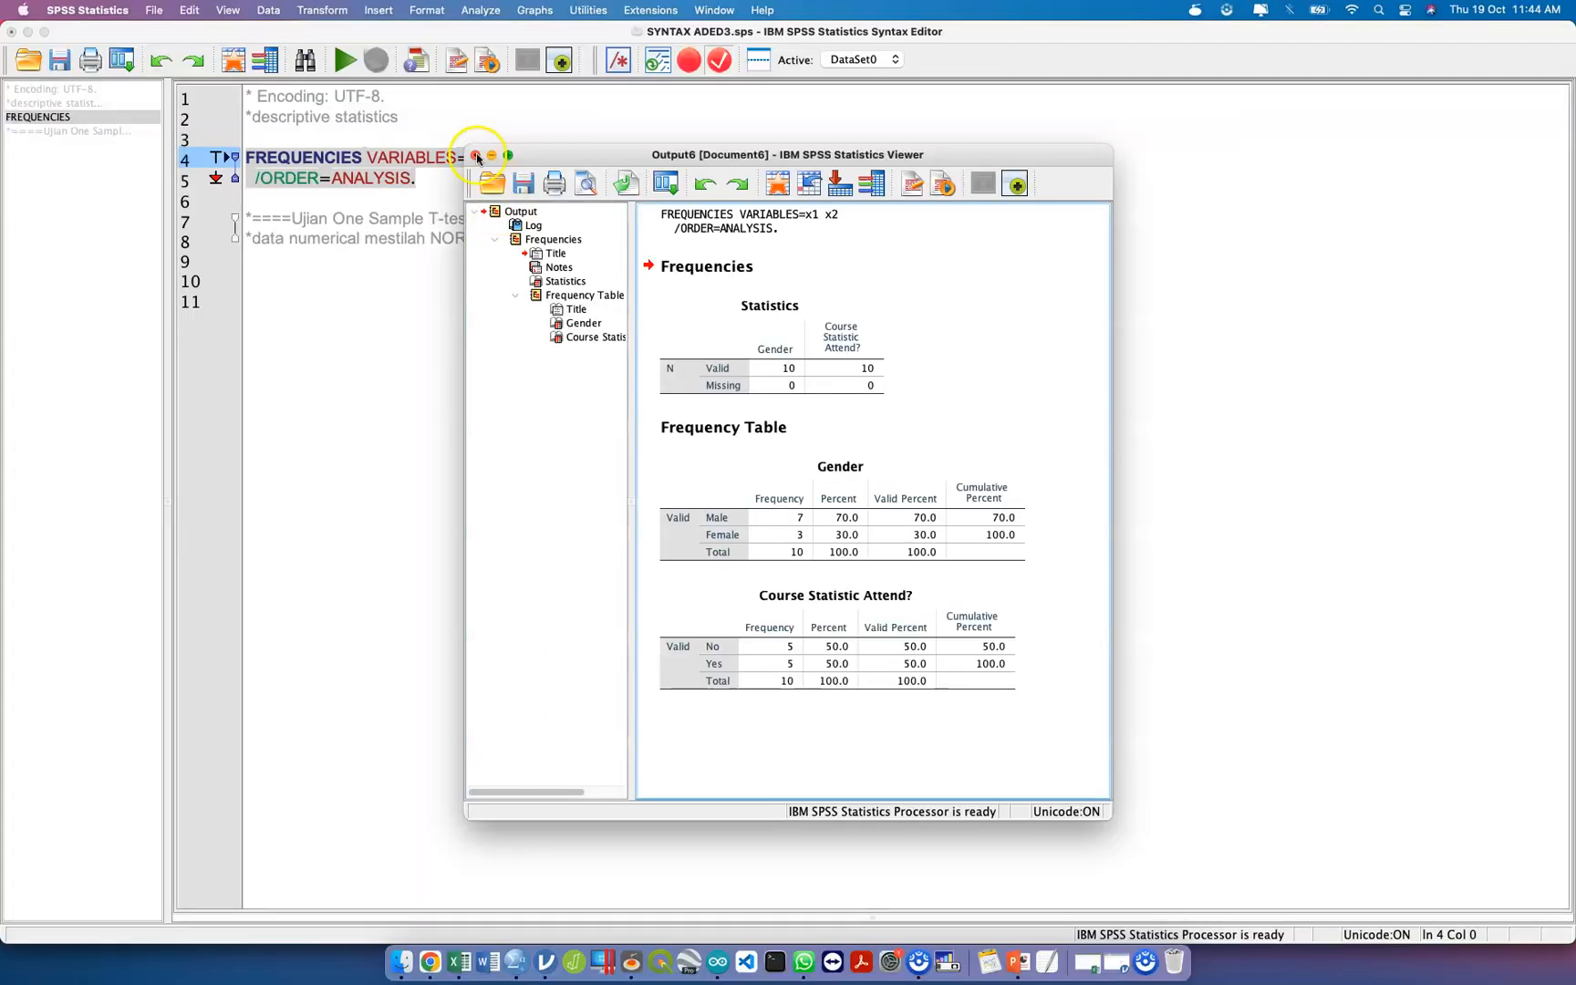
{"action": "left_click", "coordinate": [476, 155]}
{"action": "key", "text": "Return"}
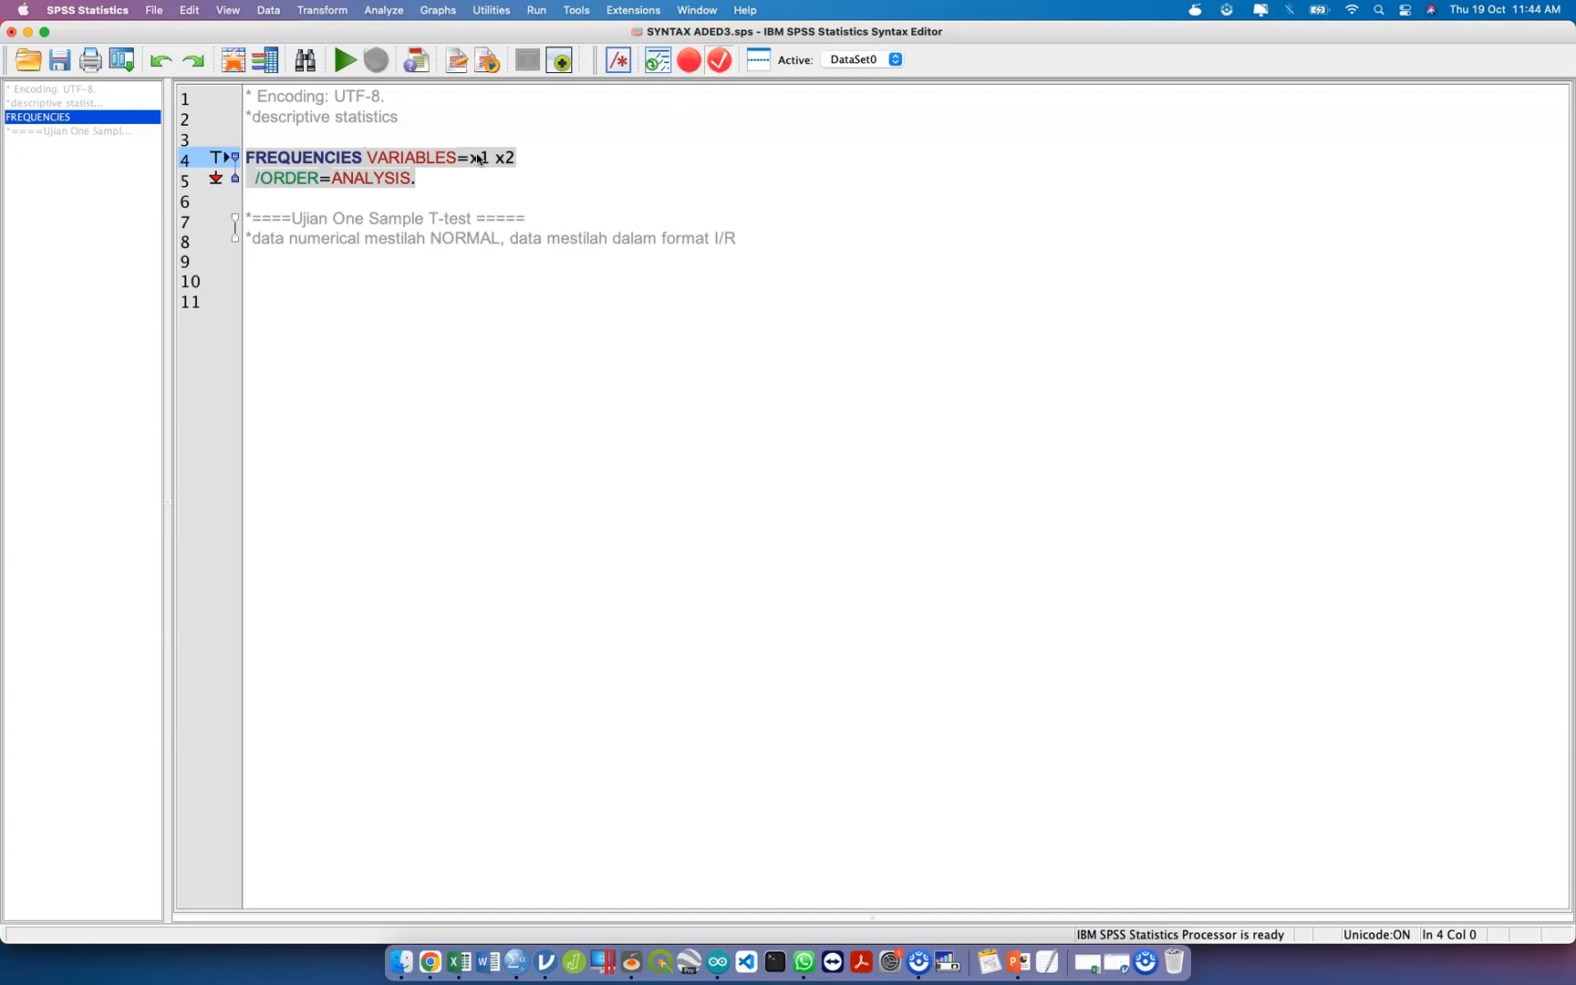
{"action": "left_click", "coordinate": [473, 198]}
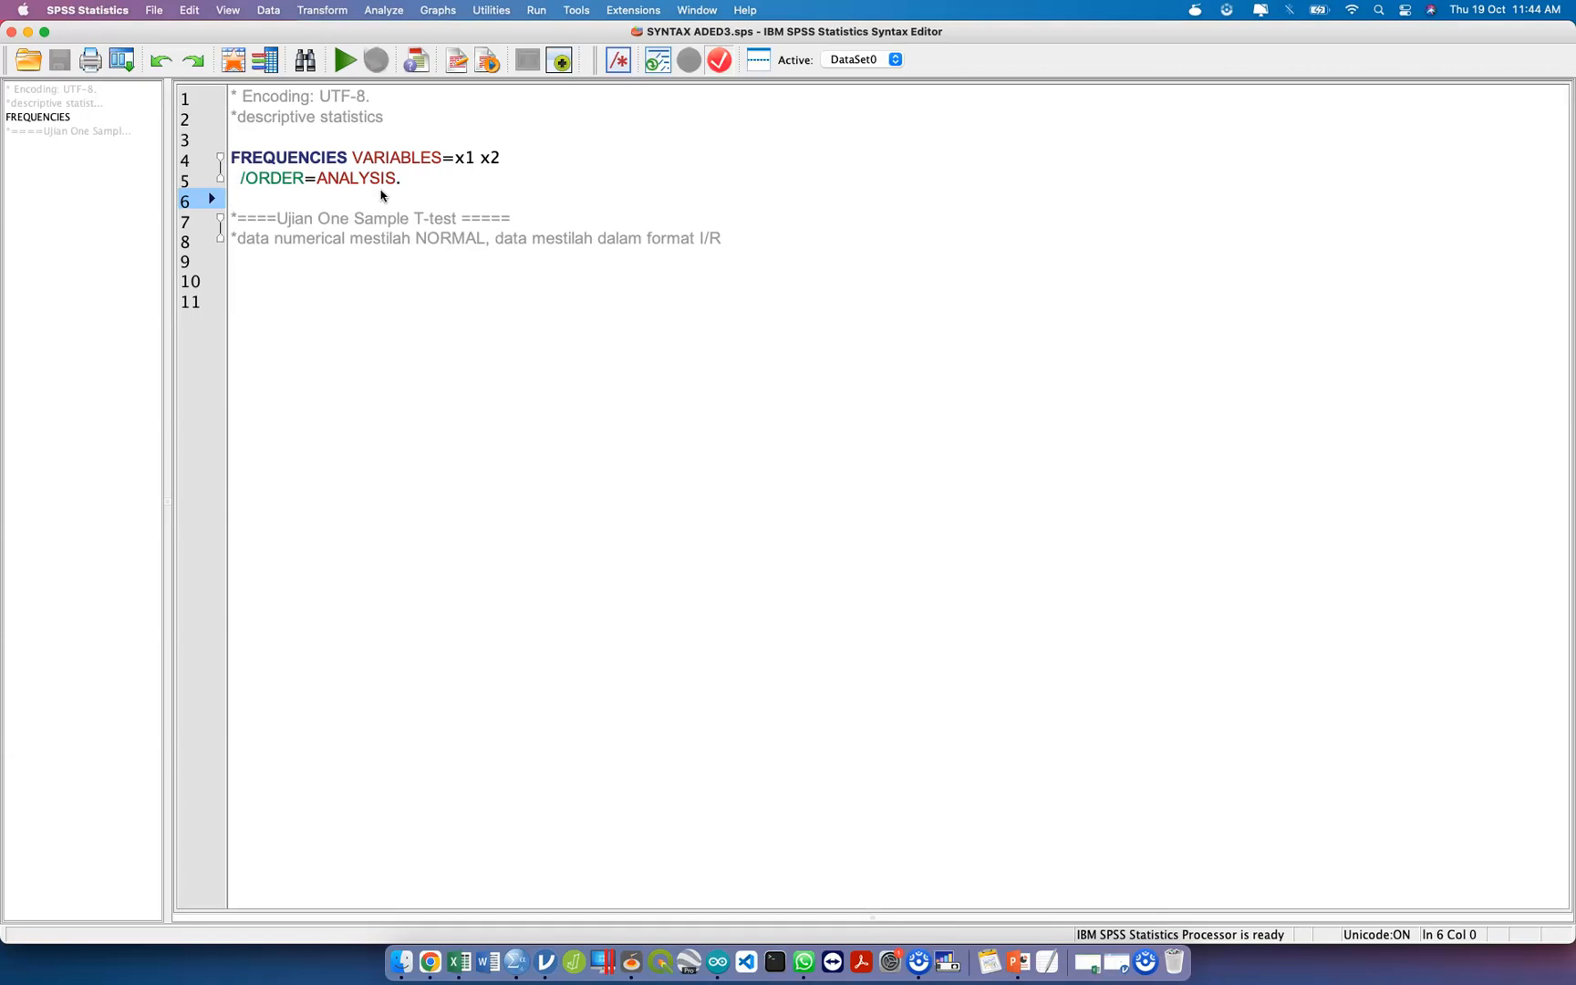
Remove the leading asterisk from the "data numerical mestilah NORMAL" note under the One Sample T-test heading.
{"action": "left_click", "coordinate": [355, 179]}
{"action": "left_click", "coordinate": [369, 280]}
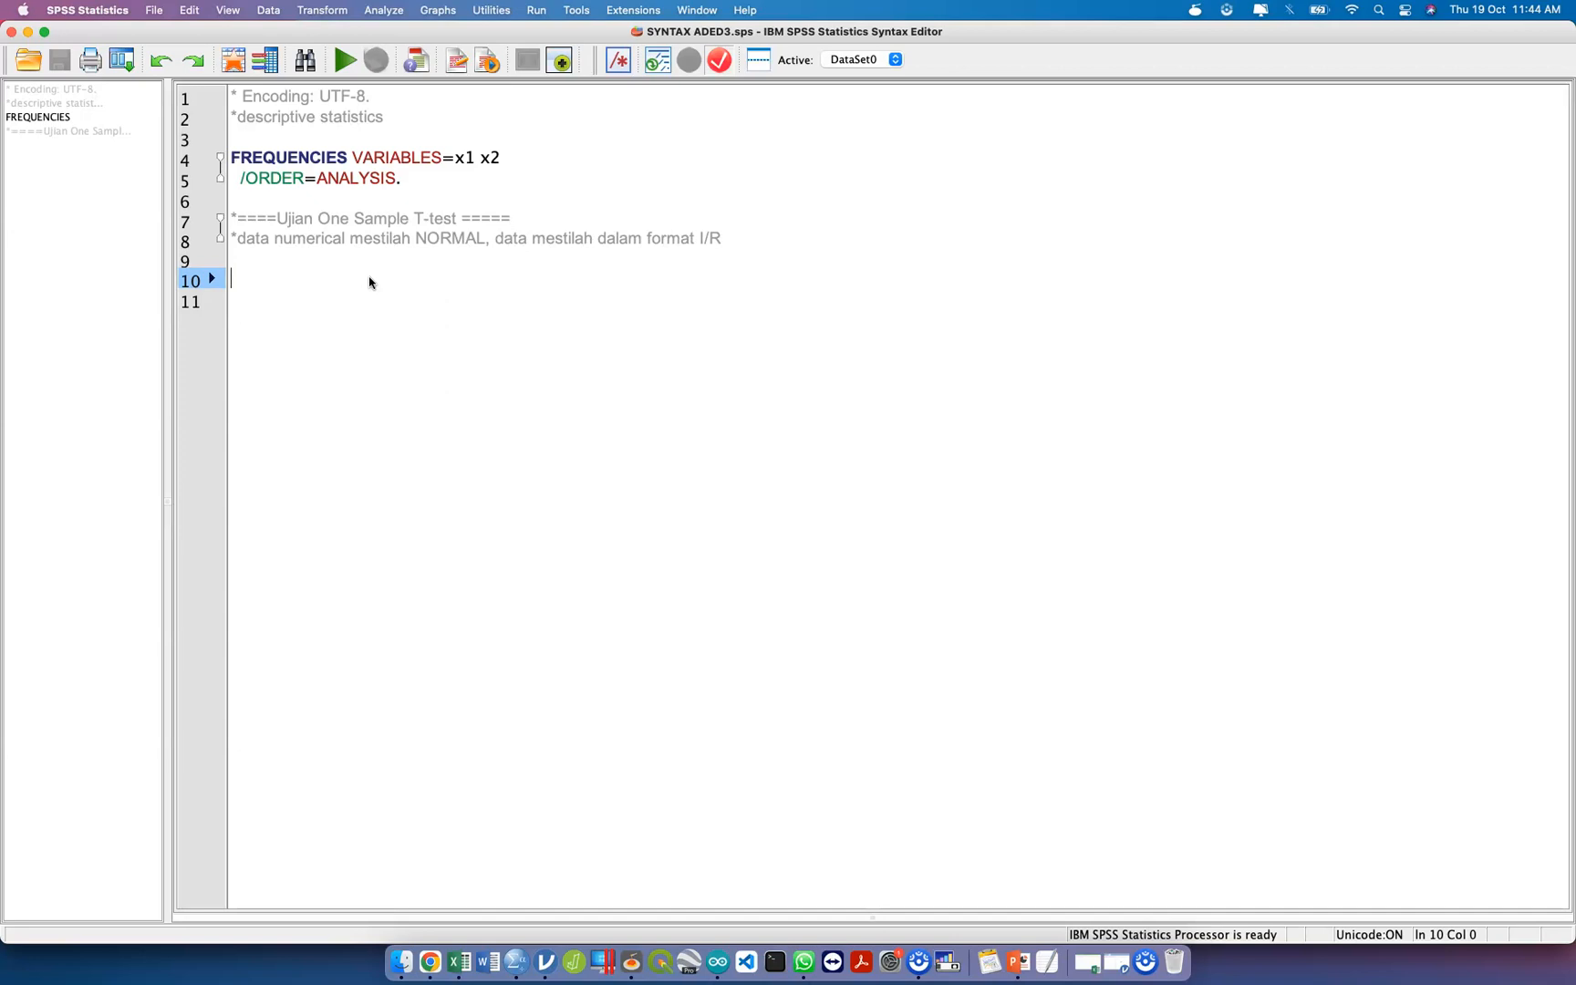
{"action": "key", "text": "Up"}
{"action": "key", "text": "Up"}
{"action": "key", "text": "Up"}
{"action": "key", "text": "Down"}
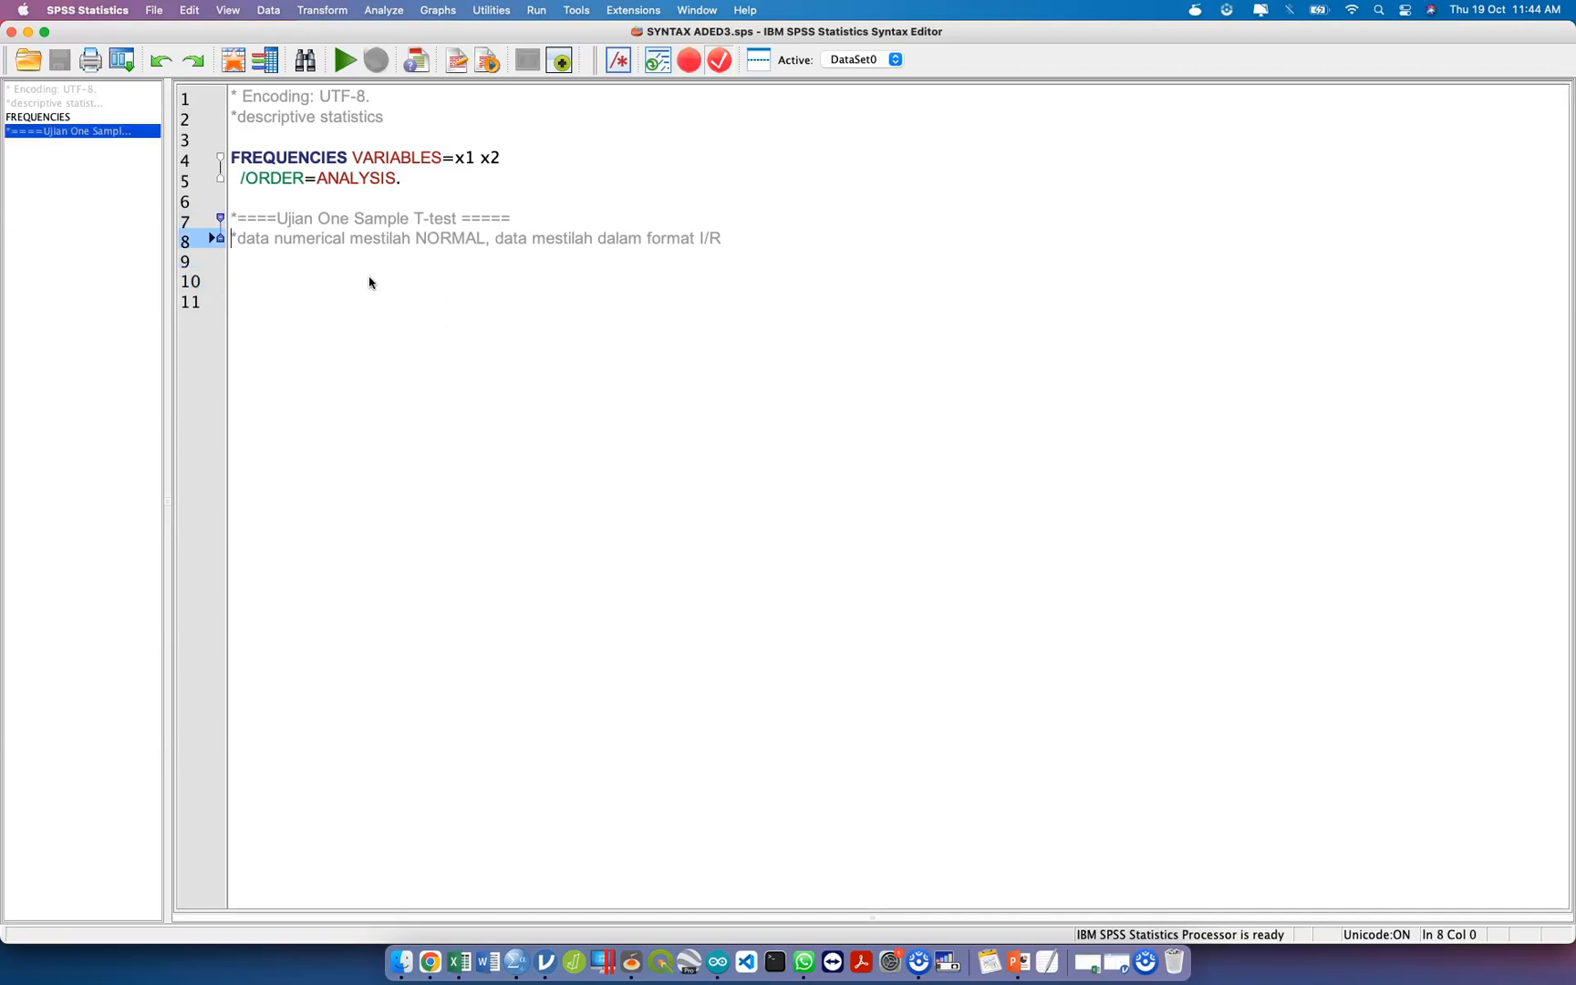
{"action": "key", "text": "Up"}
{"action": "key", "text": "Up"}
{"action": "key", "text": "Down"}
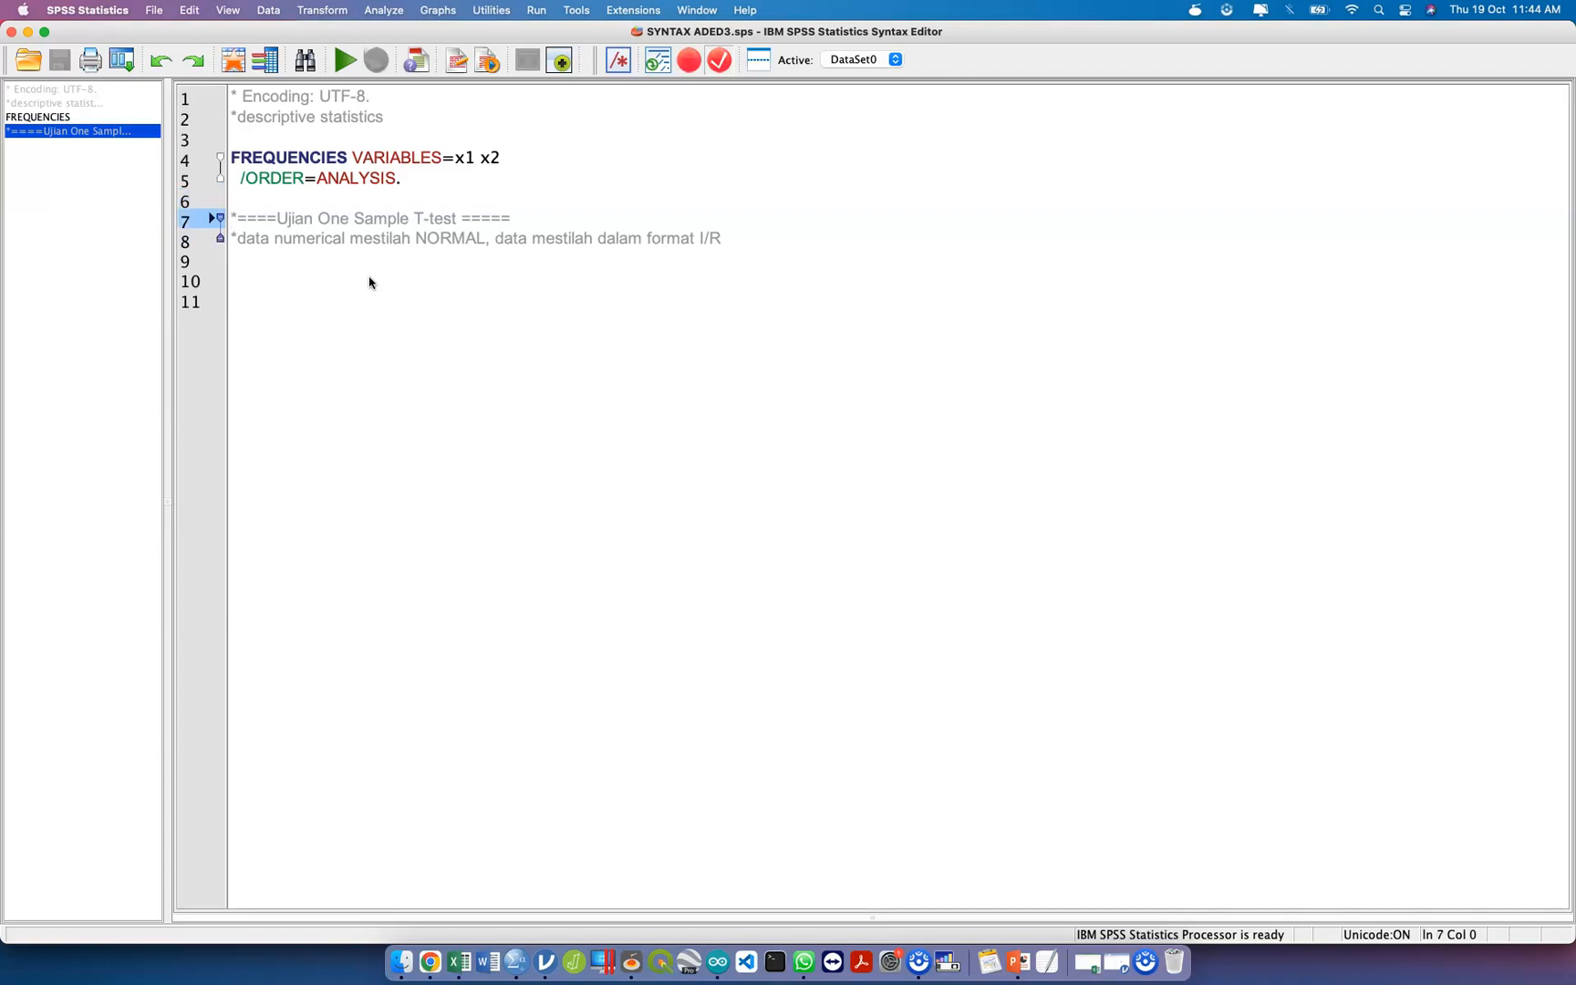
{"action": "key", "text": "Down"}
{"action": "type", "text": "//"}
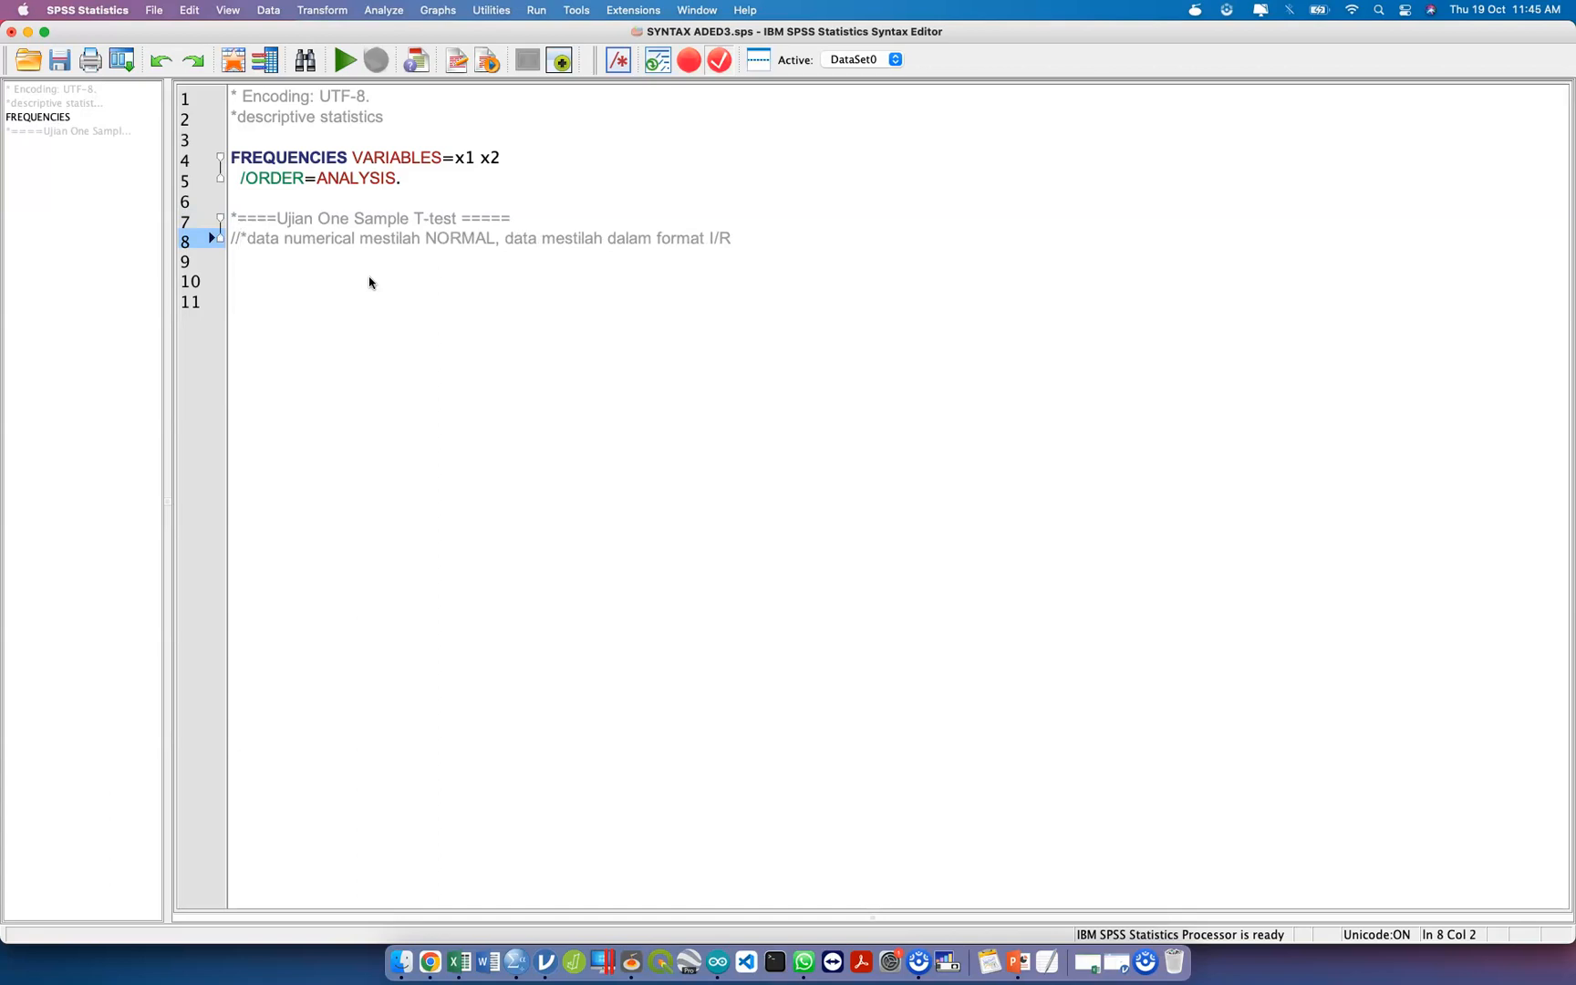
{"action": "key", "text": "BackSpace"}
{"action": "key", "text": "BackSpace"}
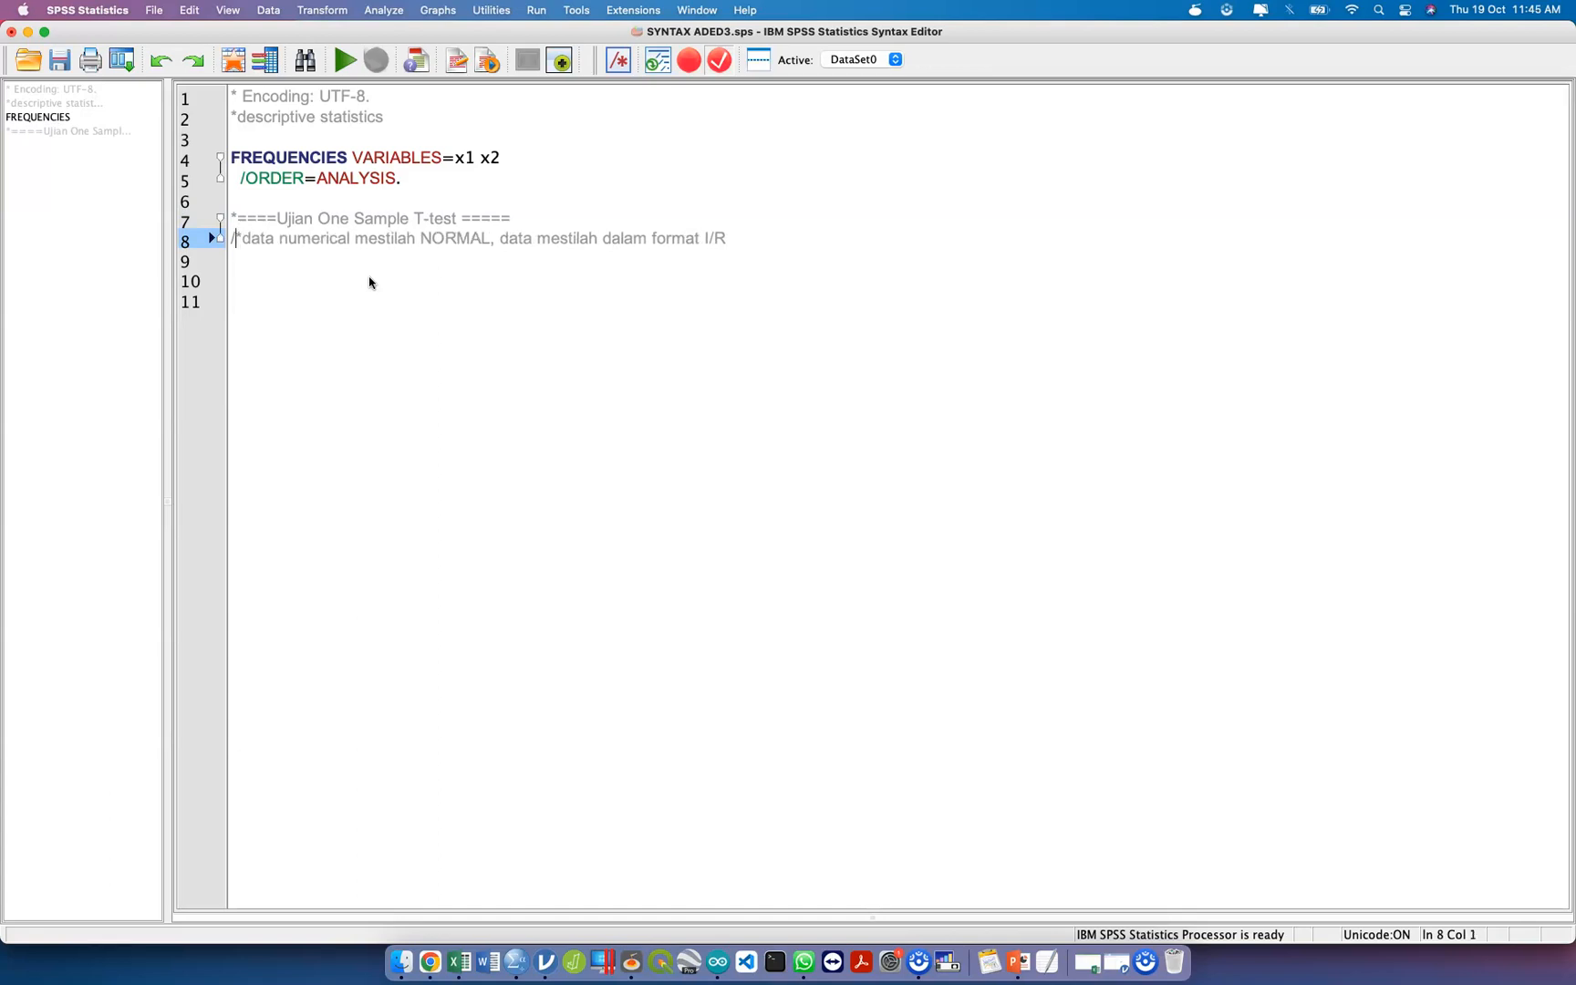
{"action": "key", "text": "Delete"}
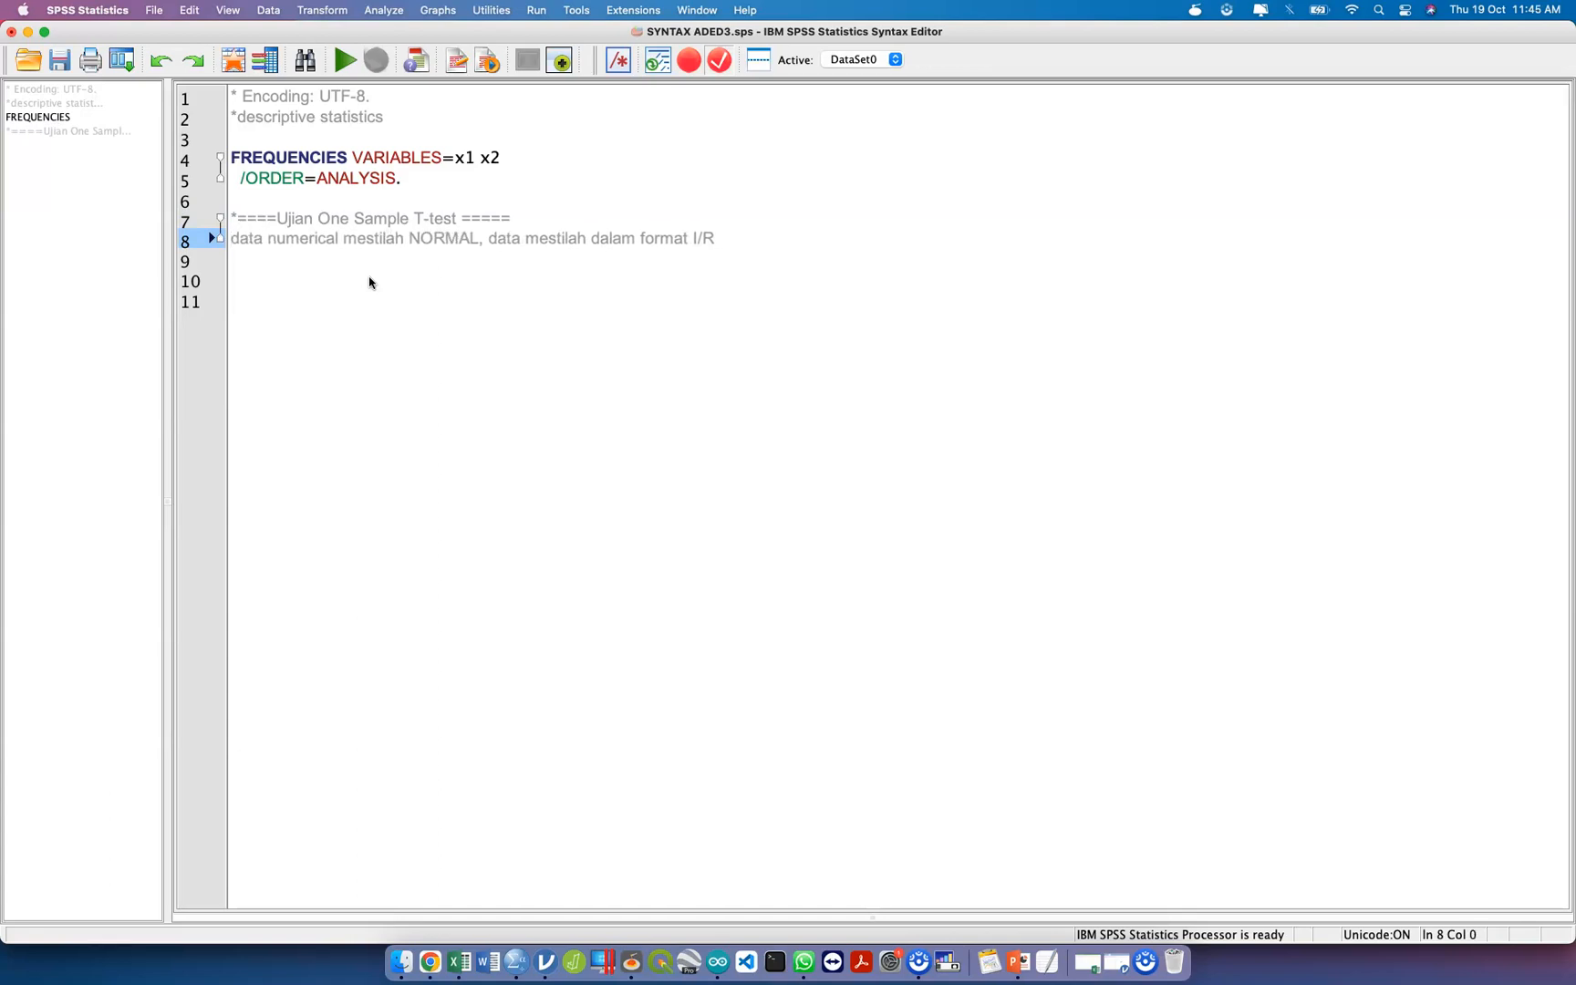
Try removing the blank line between the "*descriptive statistics" comment and the FREQUENCIES command, and restore it.
{"action": "key", "text": "Up"}
{"action": "key", "text": "Right"}
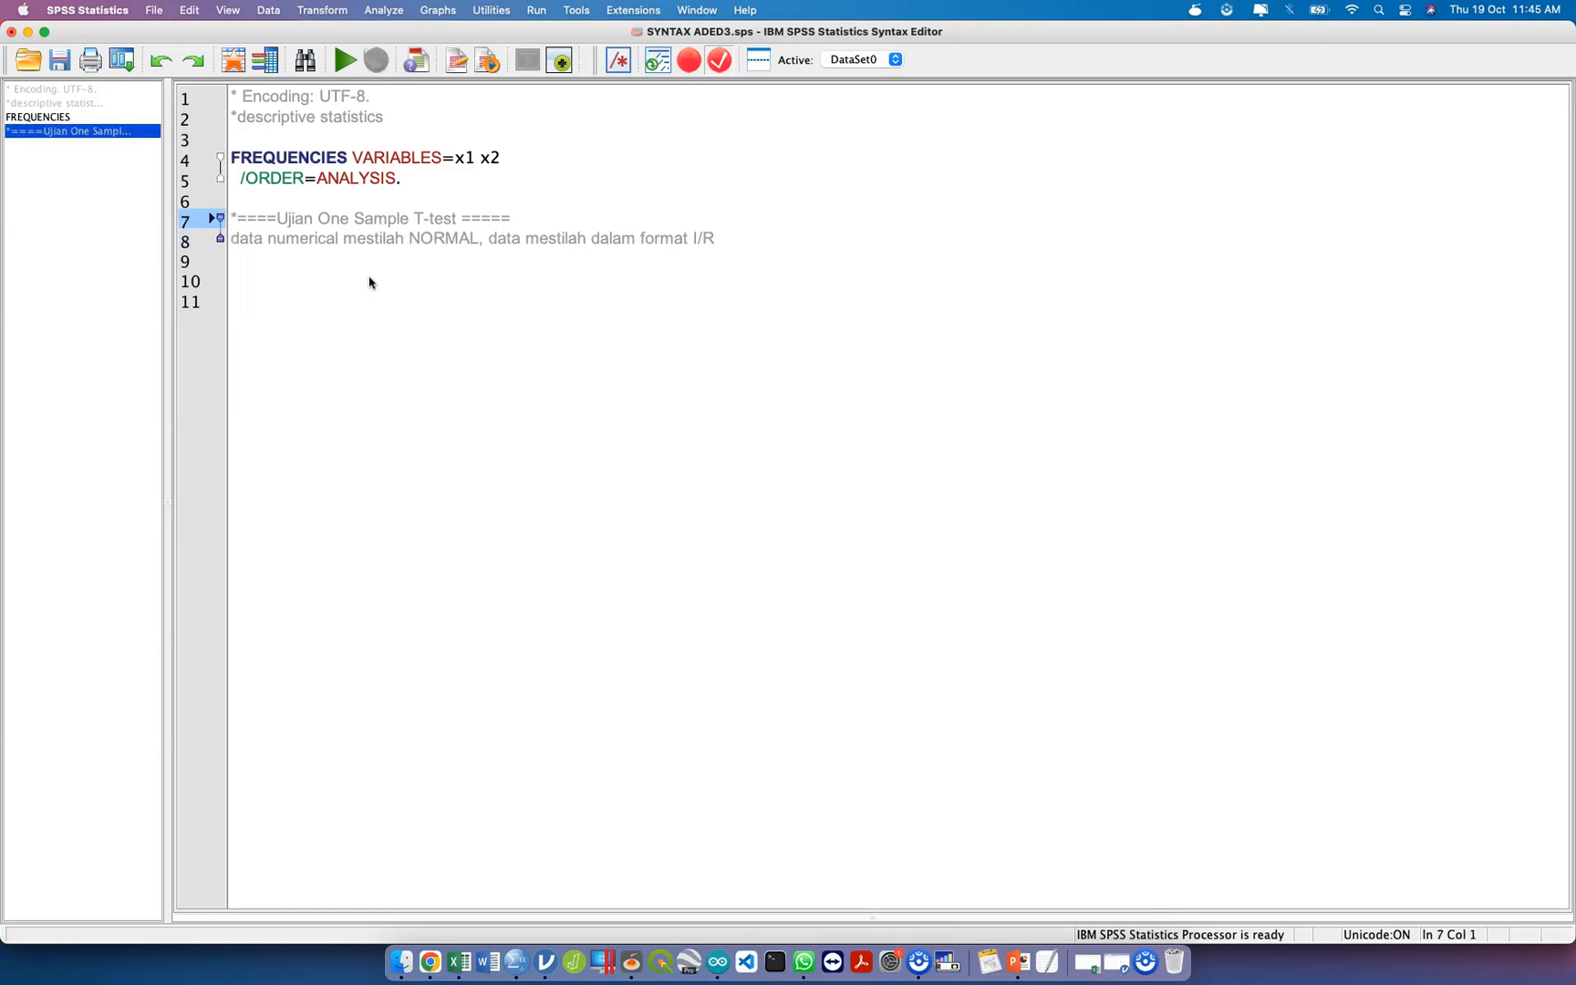
{"action": "key", "text": "Down"}
{"action": "key", "text": "Down"}
{"action": "key", "text": "Up"}
{"action": "key", "text": "Up"}
{"action": "key", "text": "Up"}
{"action": "key", "text": "Up"}
{"action": "key", "text": "Up"}
{"action": "key", "text": "Up"}
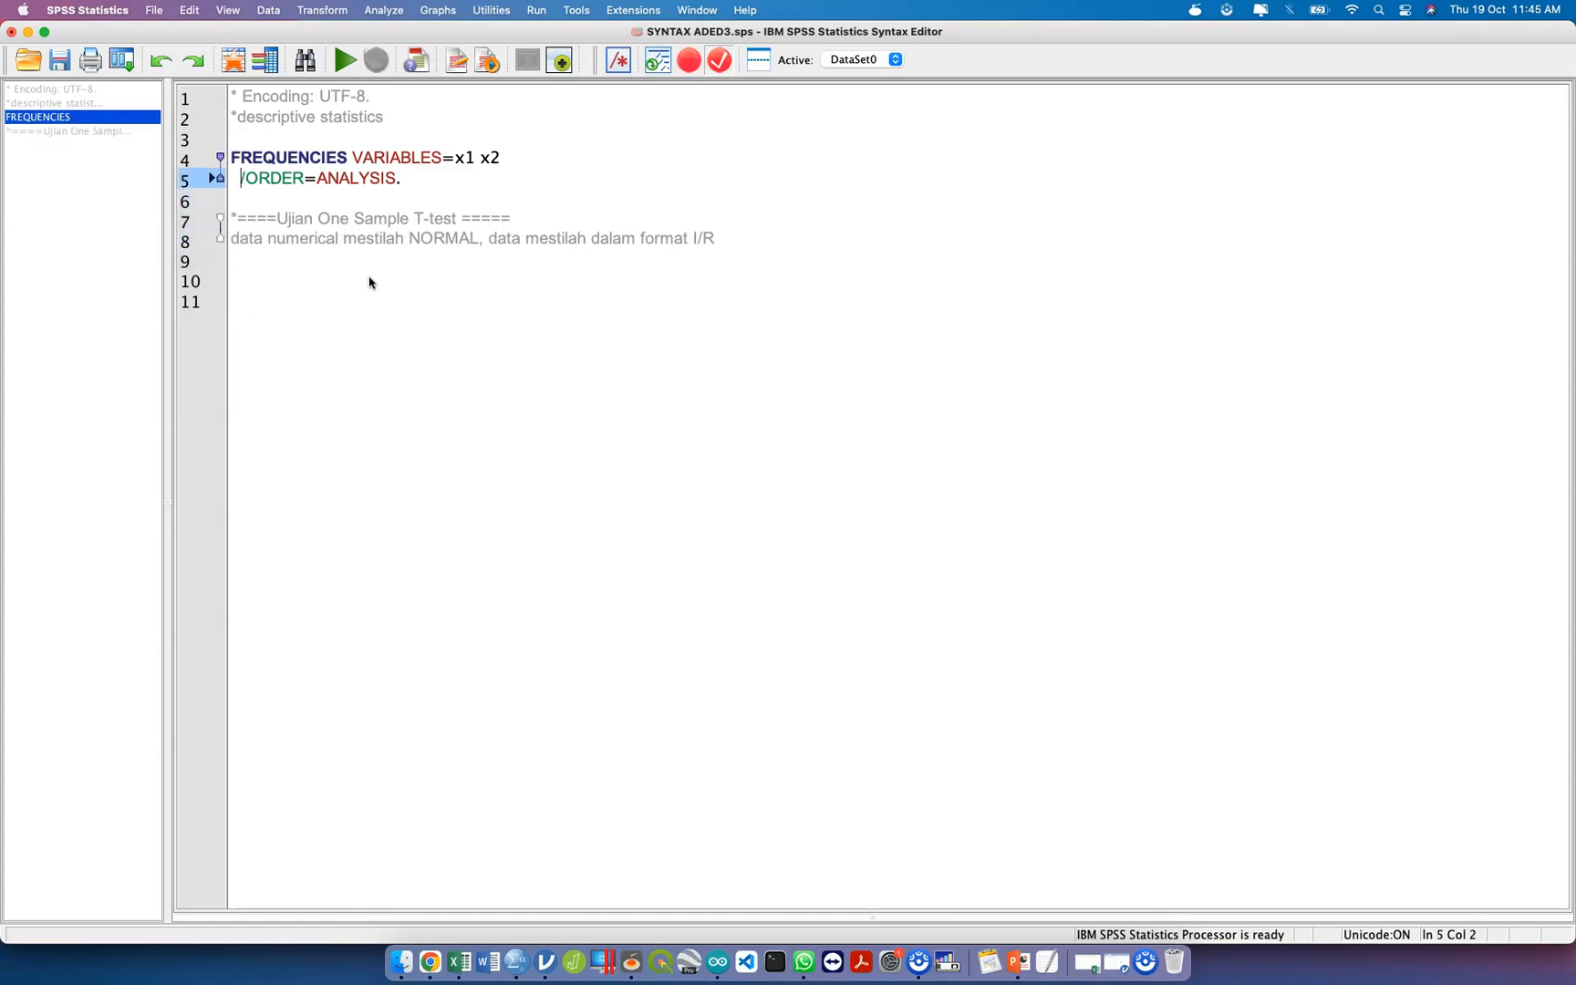
{"action": "key", "text": "BackSpace"}
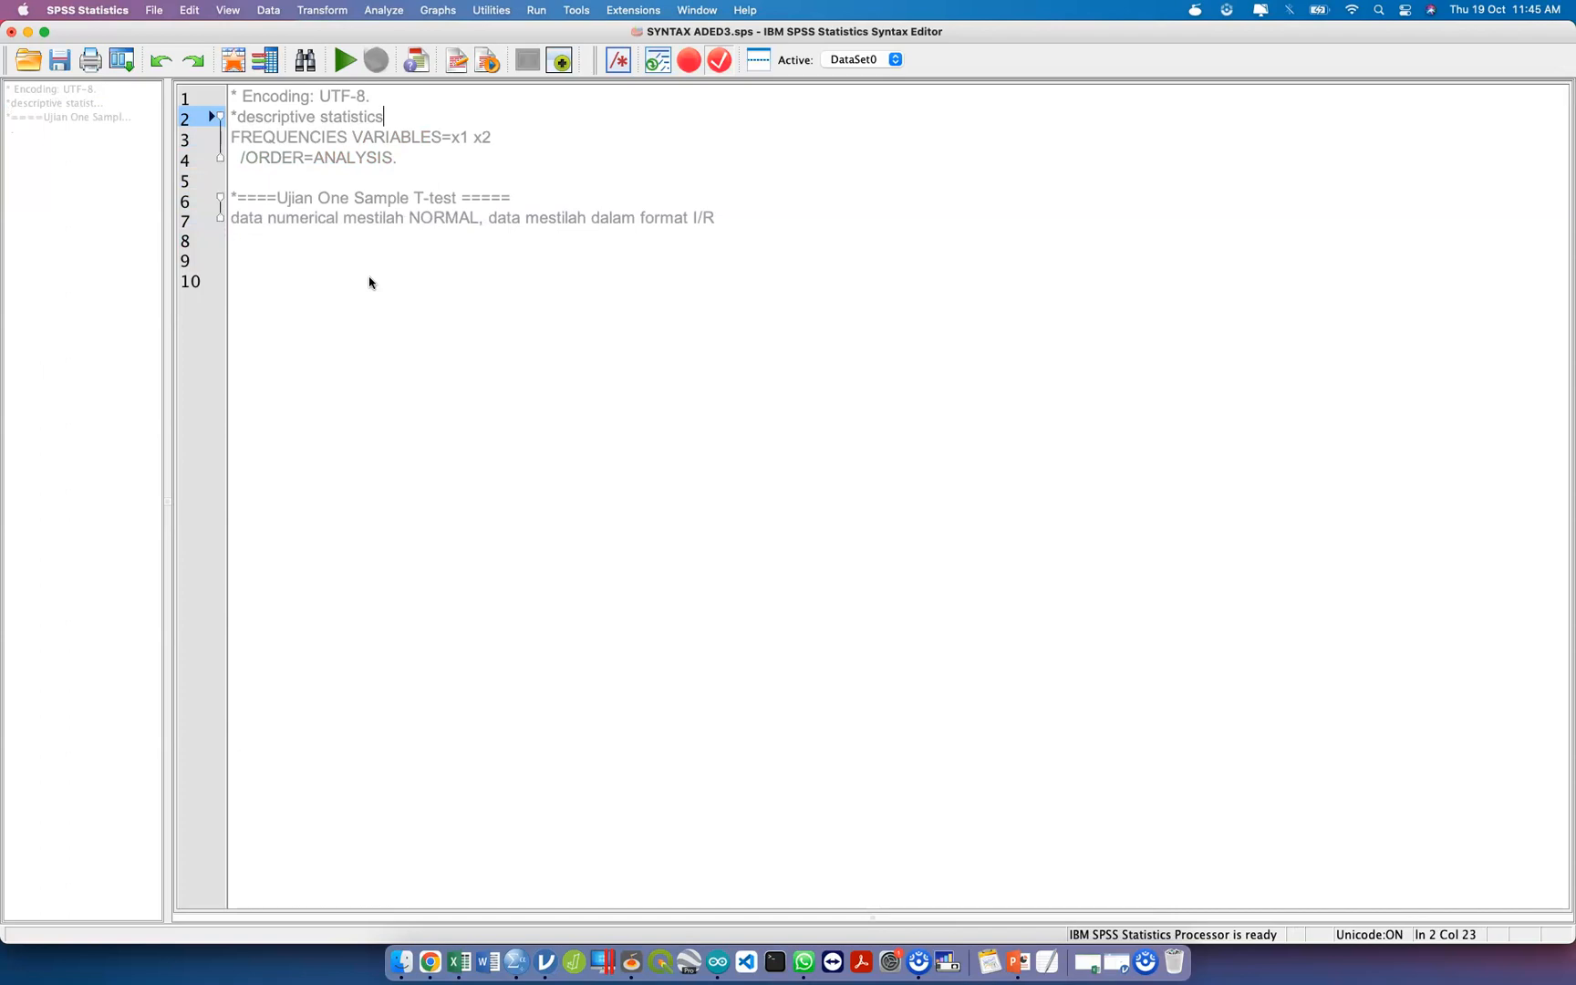
{"action": "key", "text": "Return"}
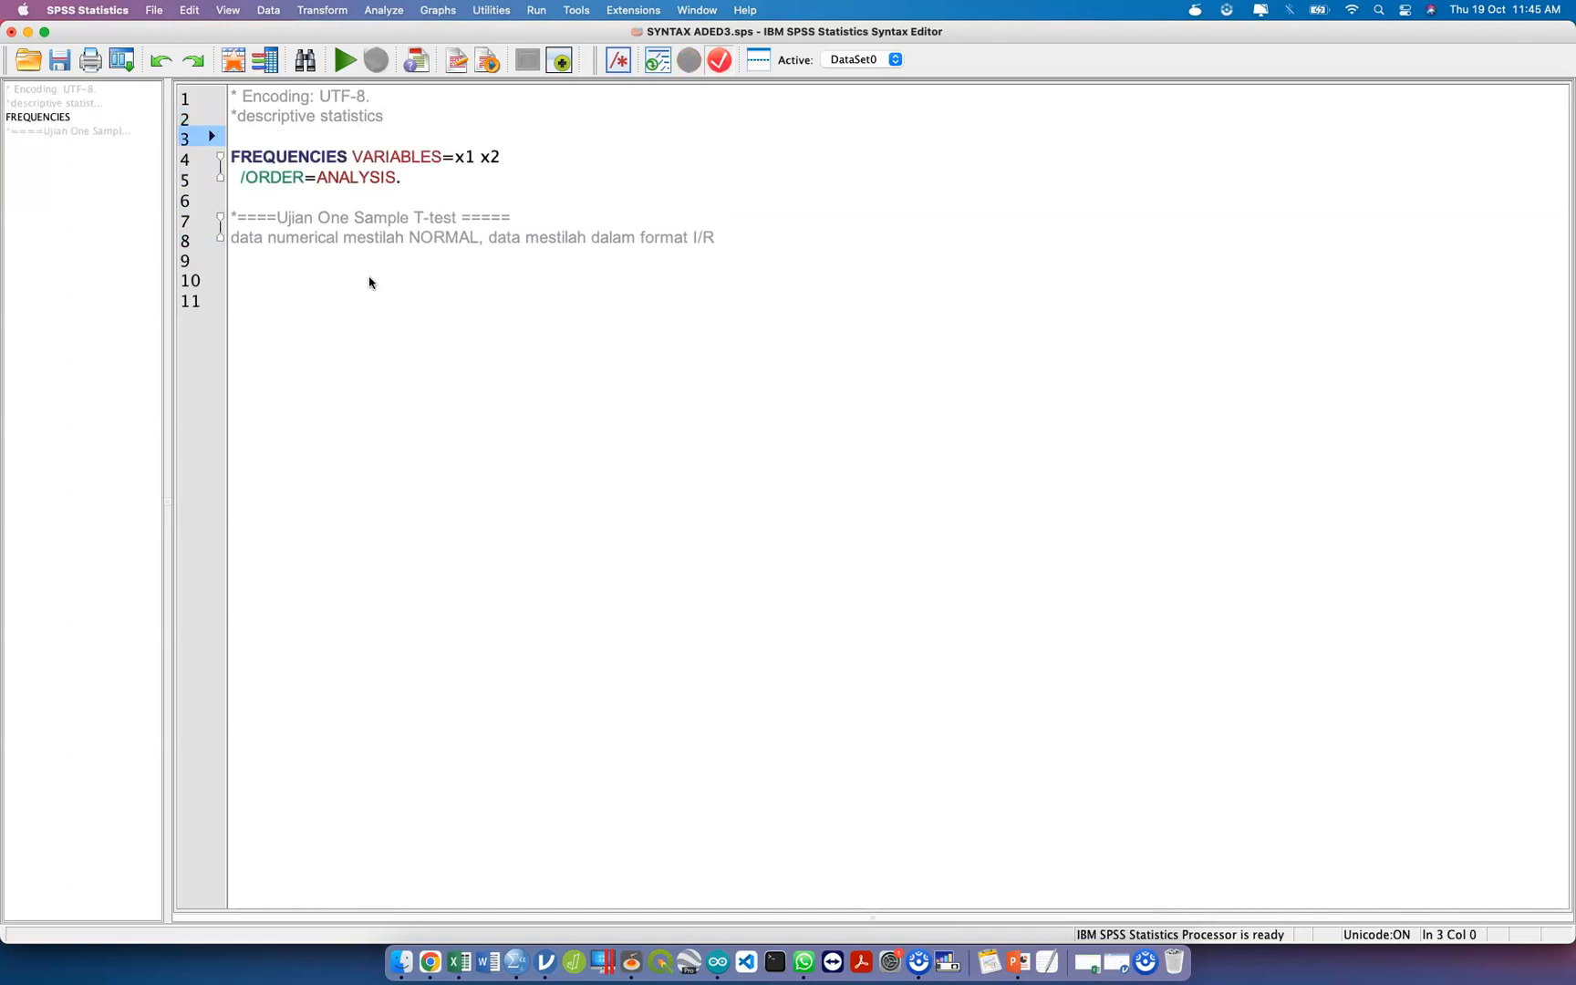
{"action": "key", "text": "BackSpace"}
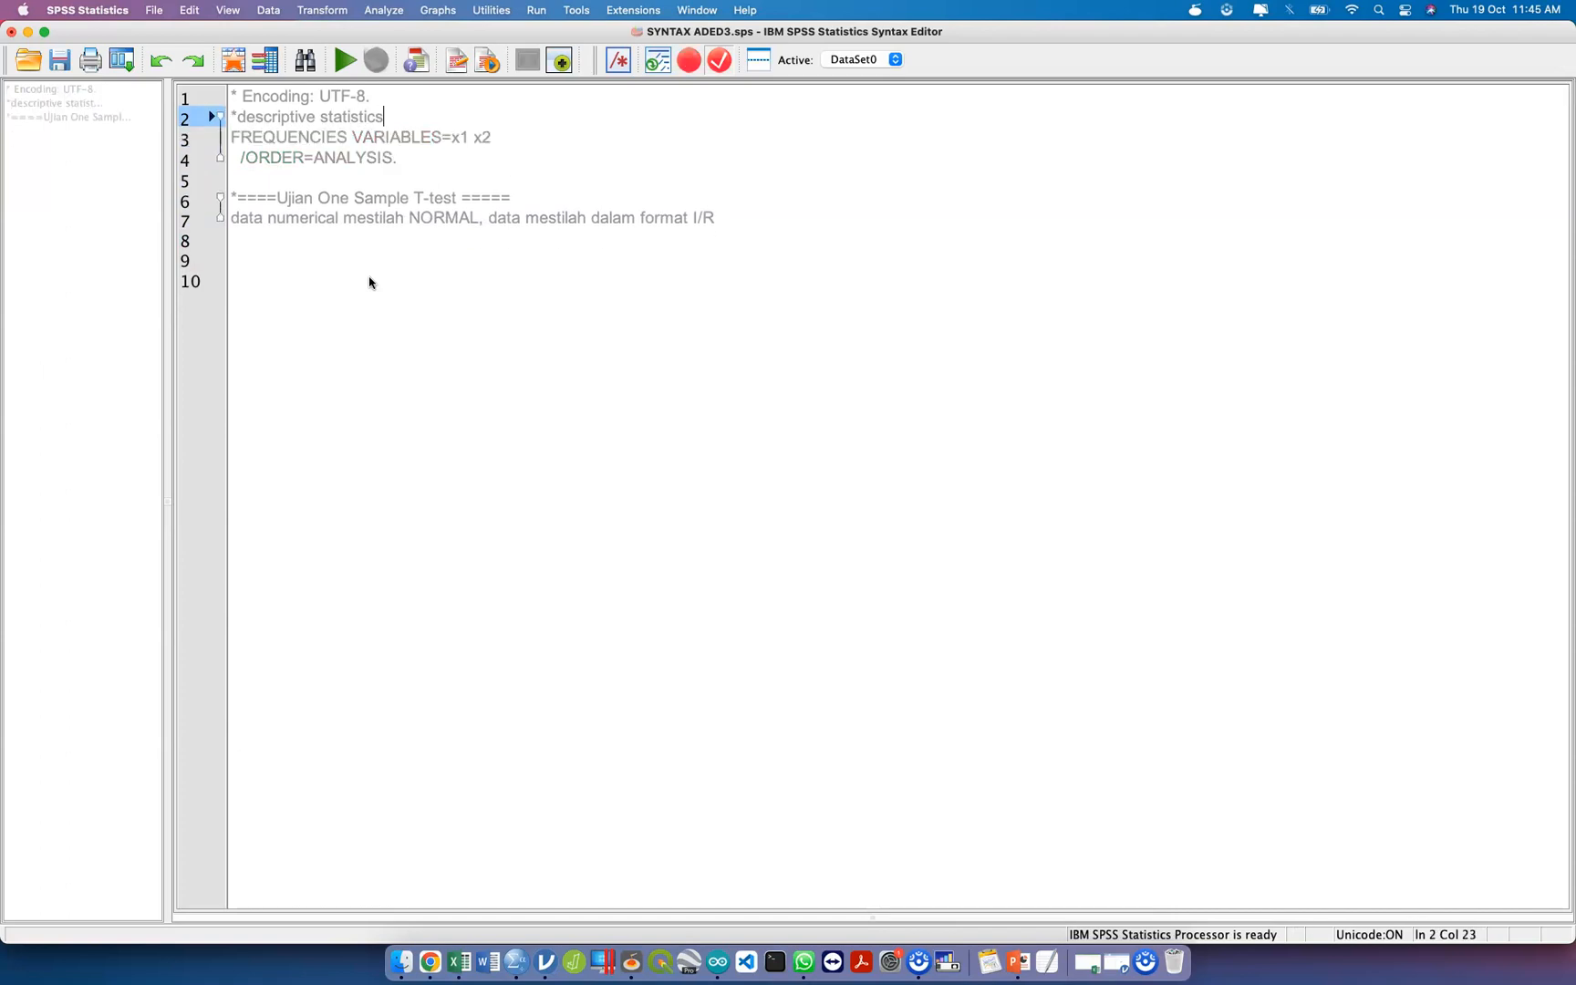
{"action": "key", "text": "Return"}
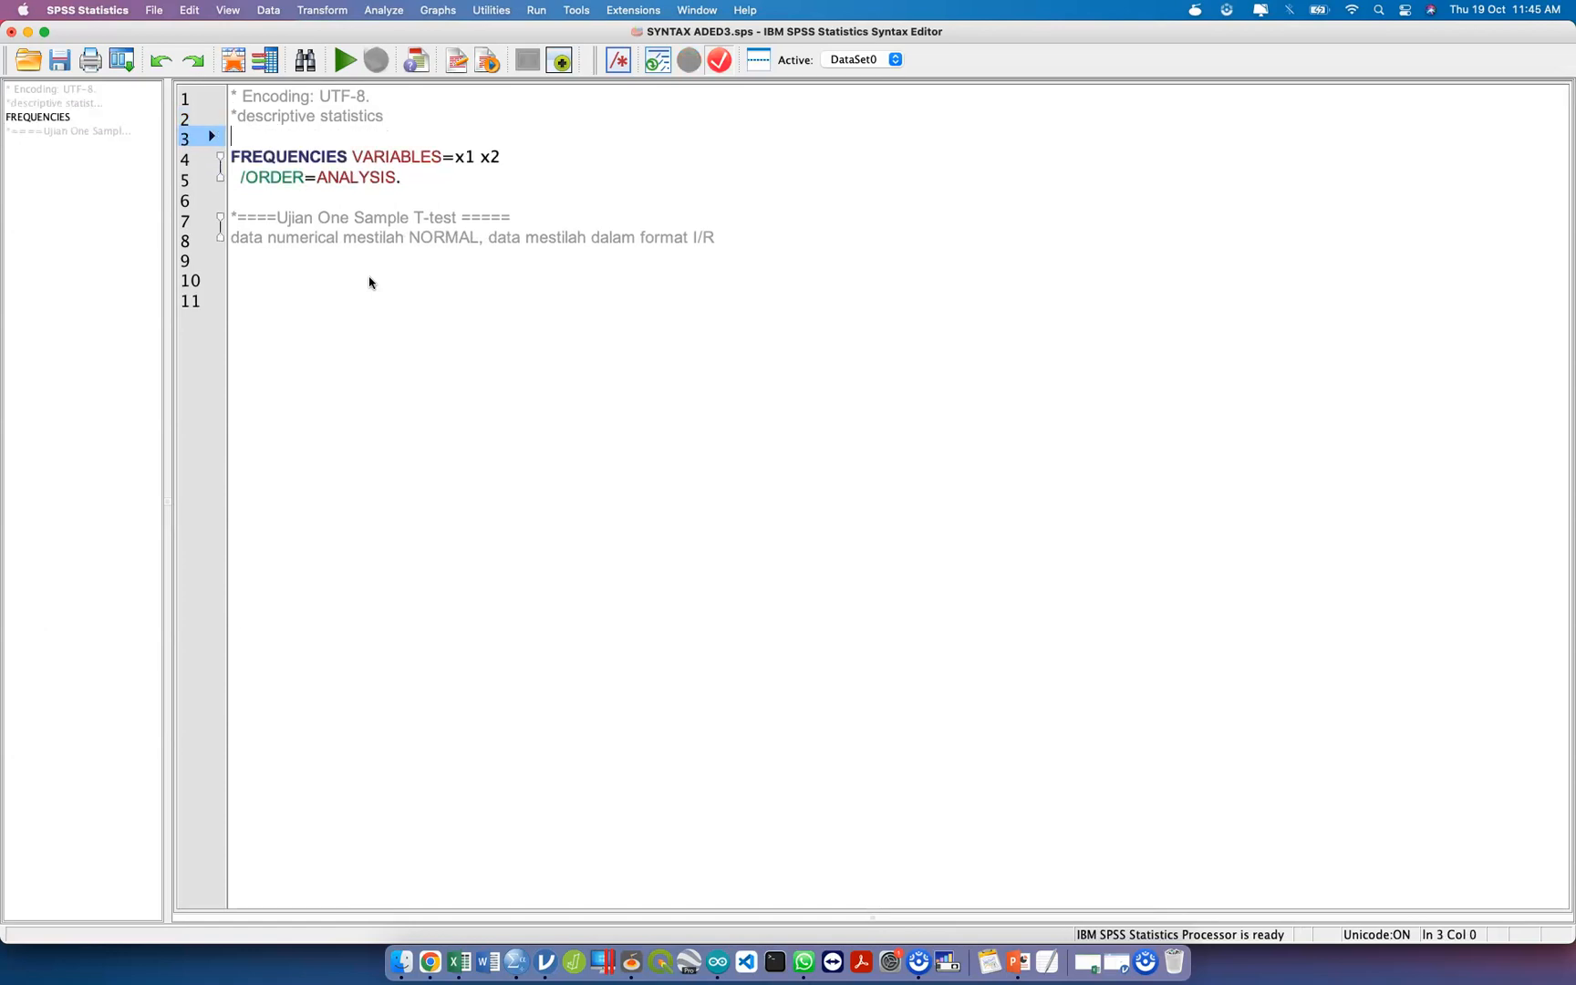
Try joining the data note to the One Sample T-test heading line, and split it back onto its own line.
{"action": "key", "text": "Down"}
{"action": "key", "text": "Down"}
{"action": "key", "text": "Down"}
{"action": "key", "text": "Down"}
{"action": "key", "text": "Down"}
{"action": "key", "text": "BackSpace"}
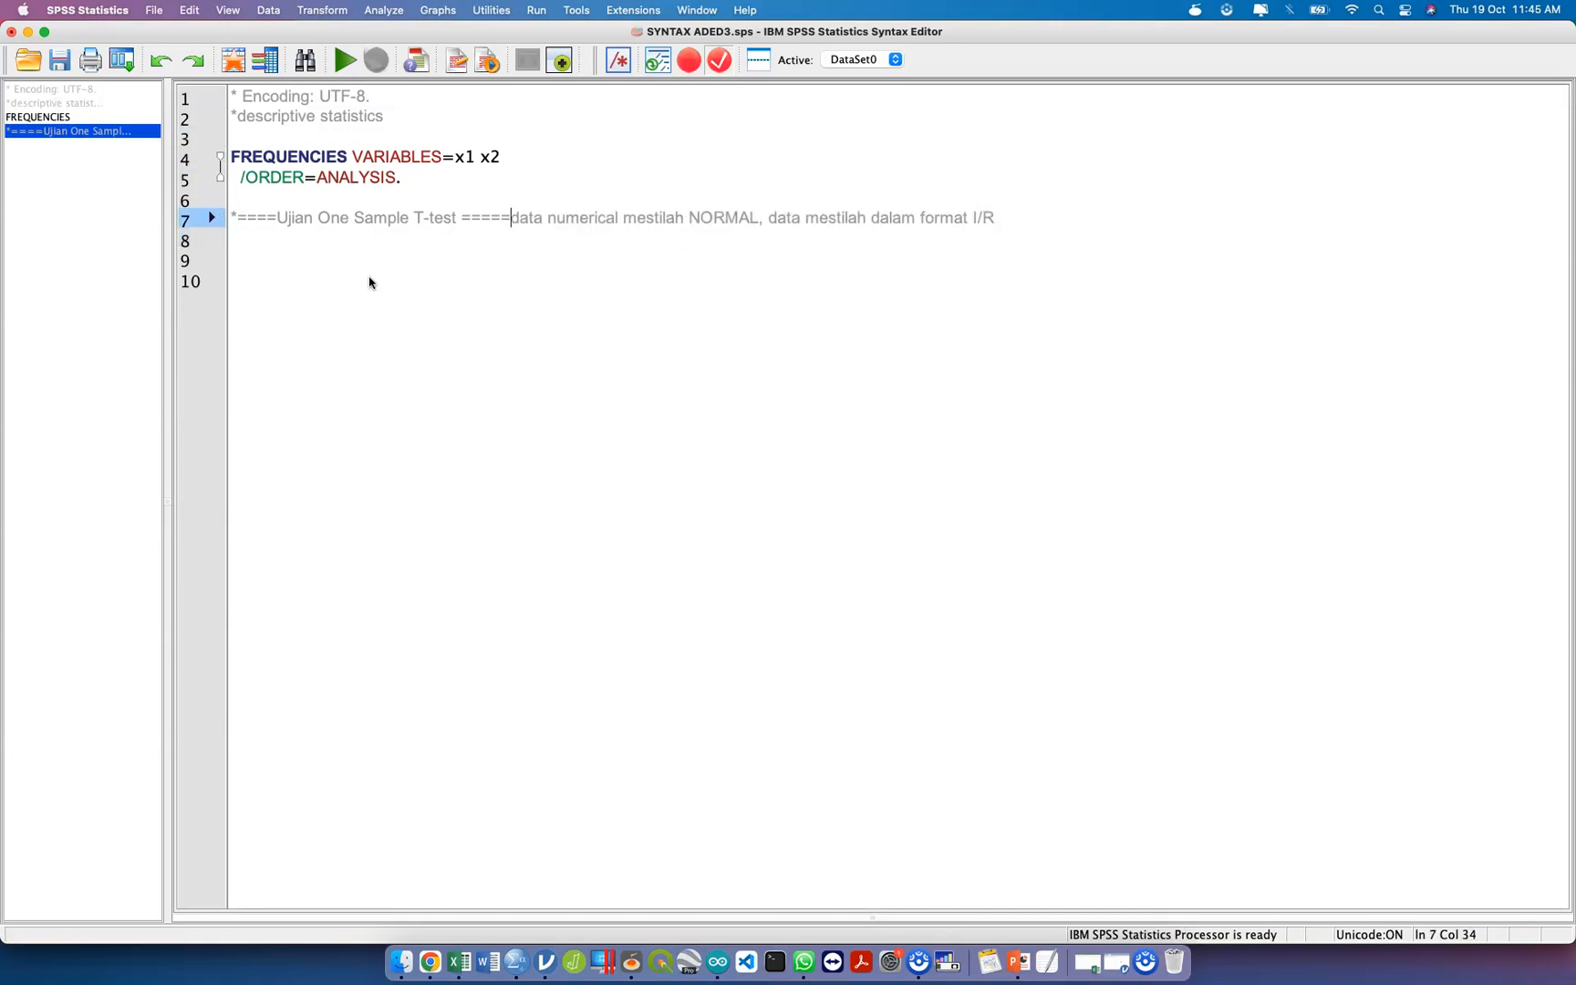
{"action": "key", "text": "Return"}
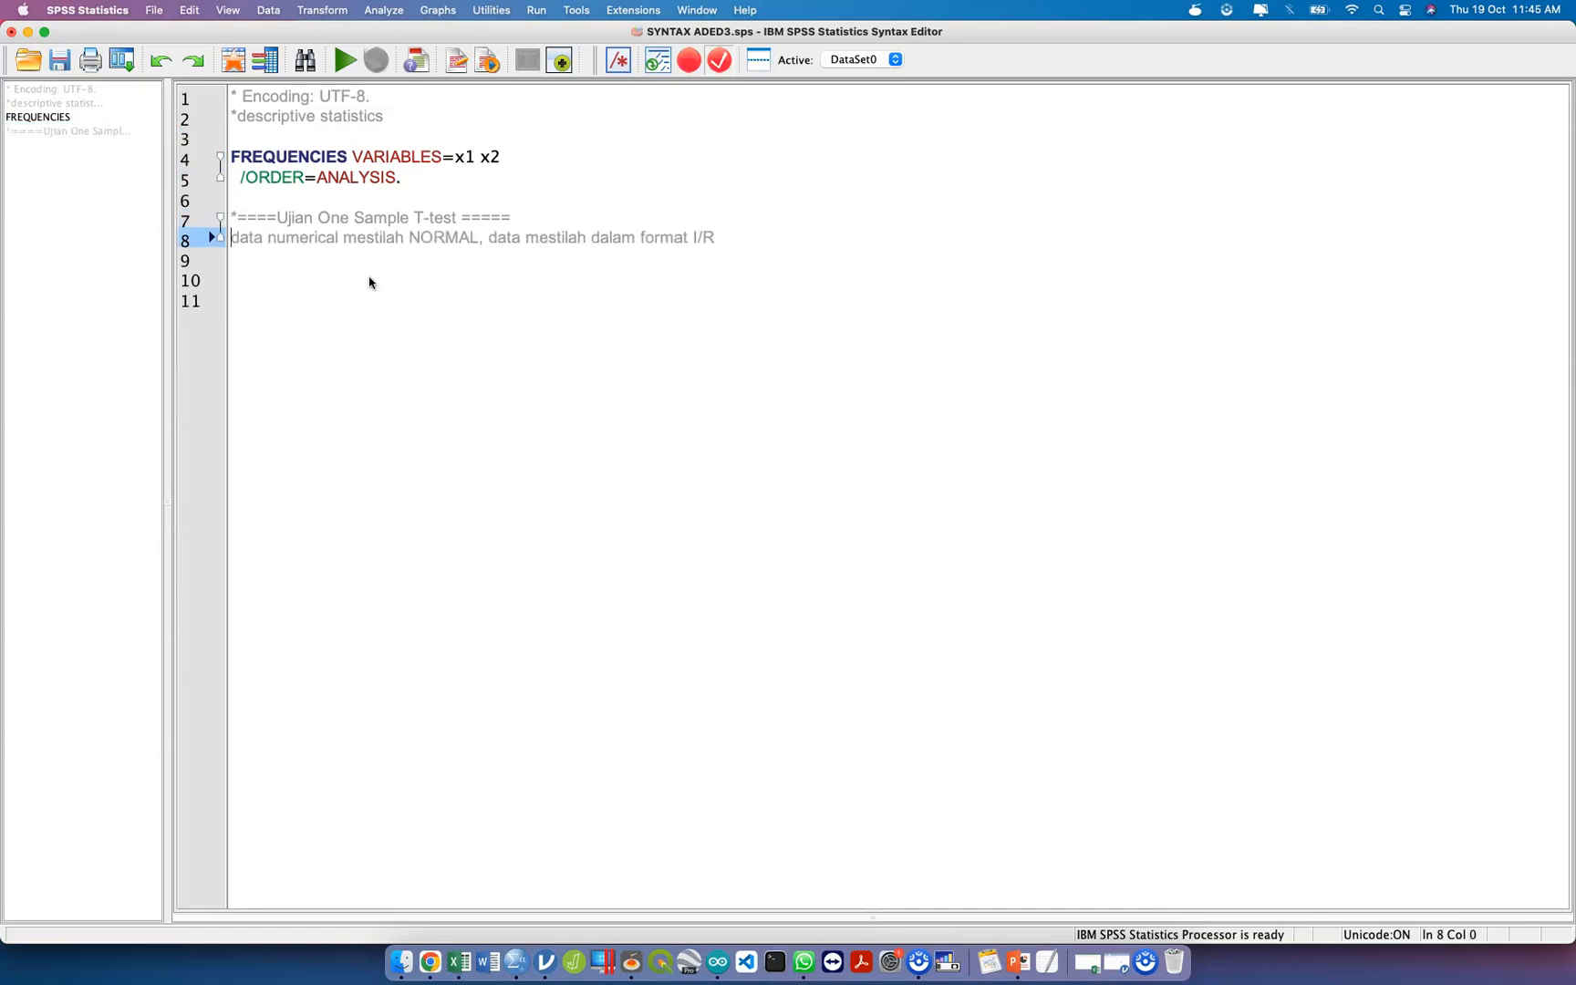
Try ending the data note with an asterisk and starting a FREQUENCIES command directly below it, and delete both additions.
{"action": "left_click", "coordinate": [717, 236]}
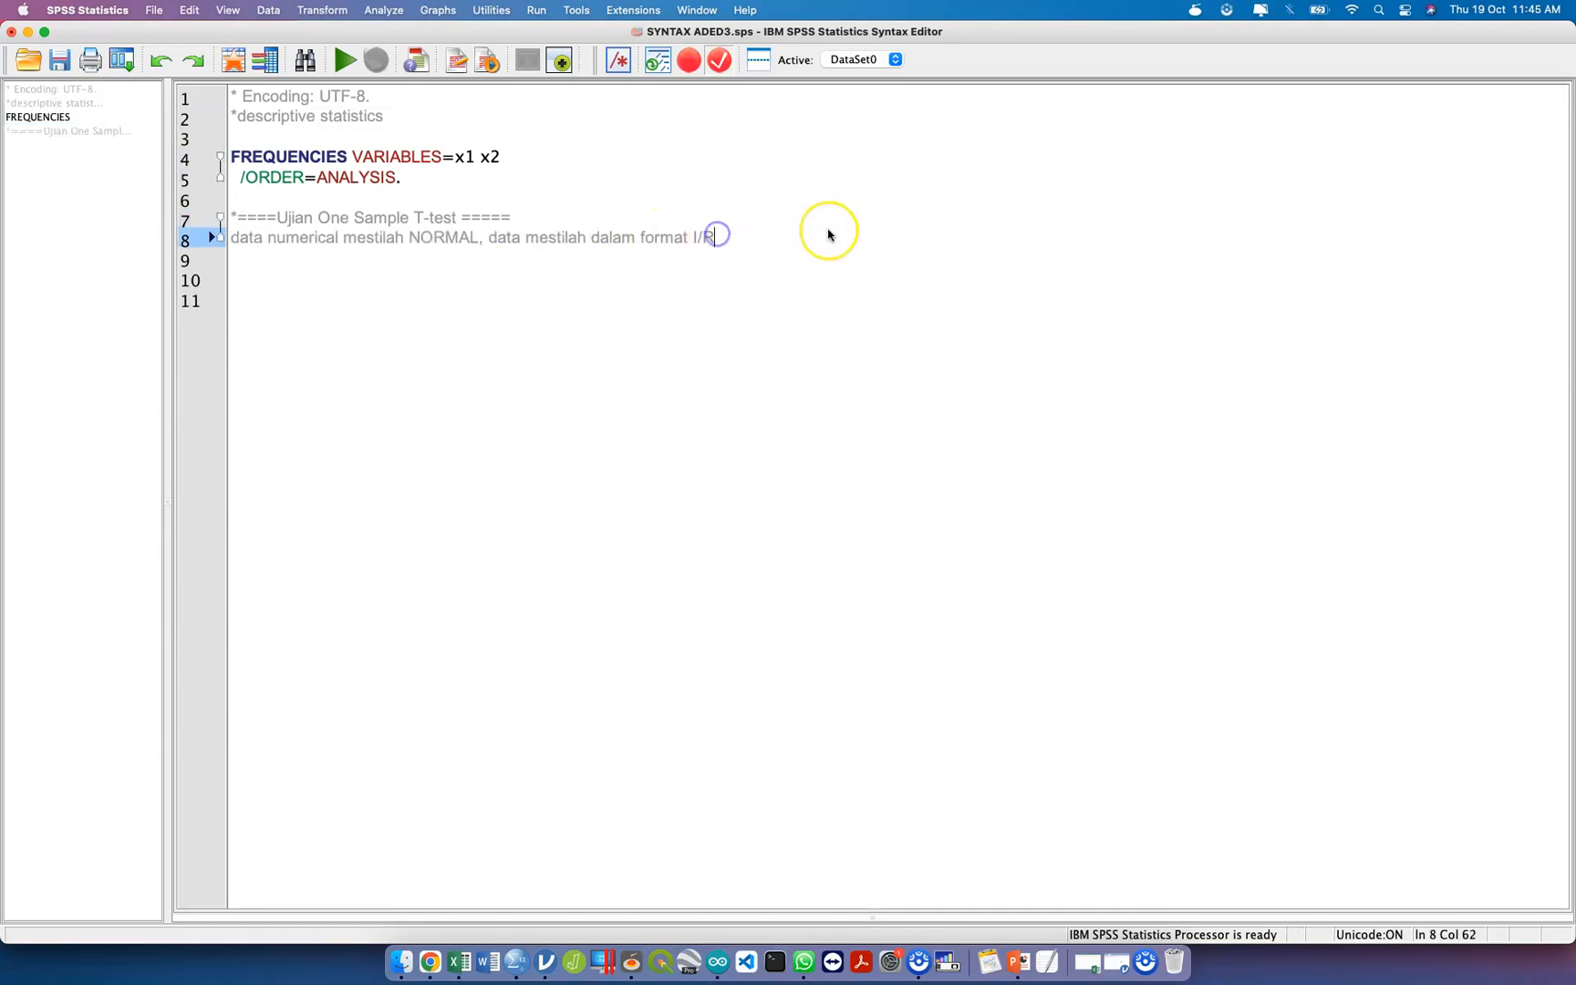
{"action": "type", "text": "*"}
{"action": "key", "text": "Return"}
Insert blank lines below the data note and save the syntax file.
{"action": "key", "text": "Return"}
{"action": "key", "text": "BackSpace"}
{"action": "type", "text": "s"}
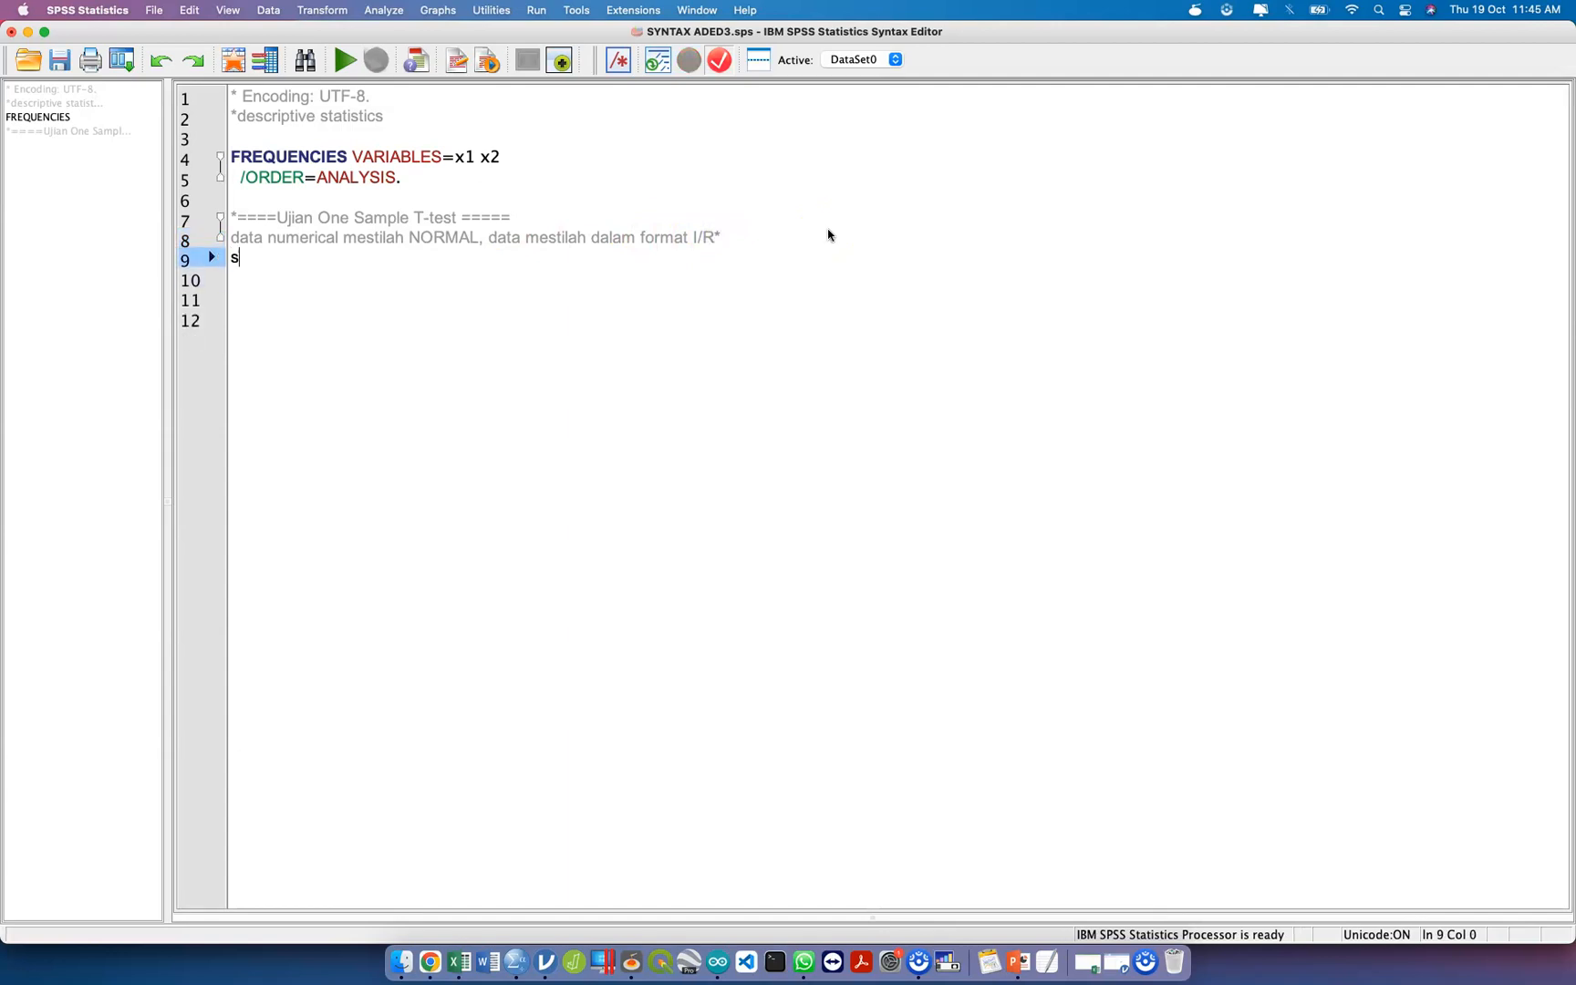
{"action": "key", "text": "BackSpace"}
{"action": "type", "text": "FREQUEC"}
{"action": "key", "text": "BackSpace"}
{"action": "key", "text": "BackSpace"}
{"action": "key", "text": "BackSpace"}
{"action": "key", "text": "BackSpace"}
{"action": "key", "text": "BackSpace"}
{"action": "key", "text": "BackSpace"}
{"action": "key", "text": "BackSpace"}
{"action": "key", "text": "BackSpace"}
{"action": "key", "text": "BackSpace"}
{"action": "key", "text": "Return"}
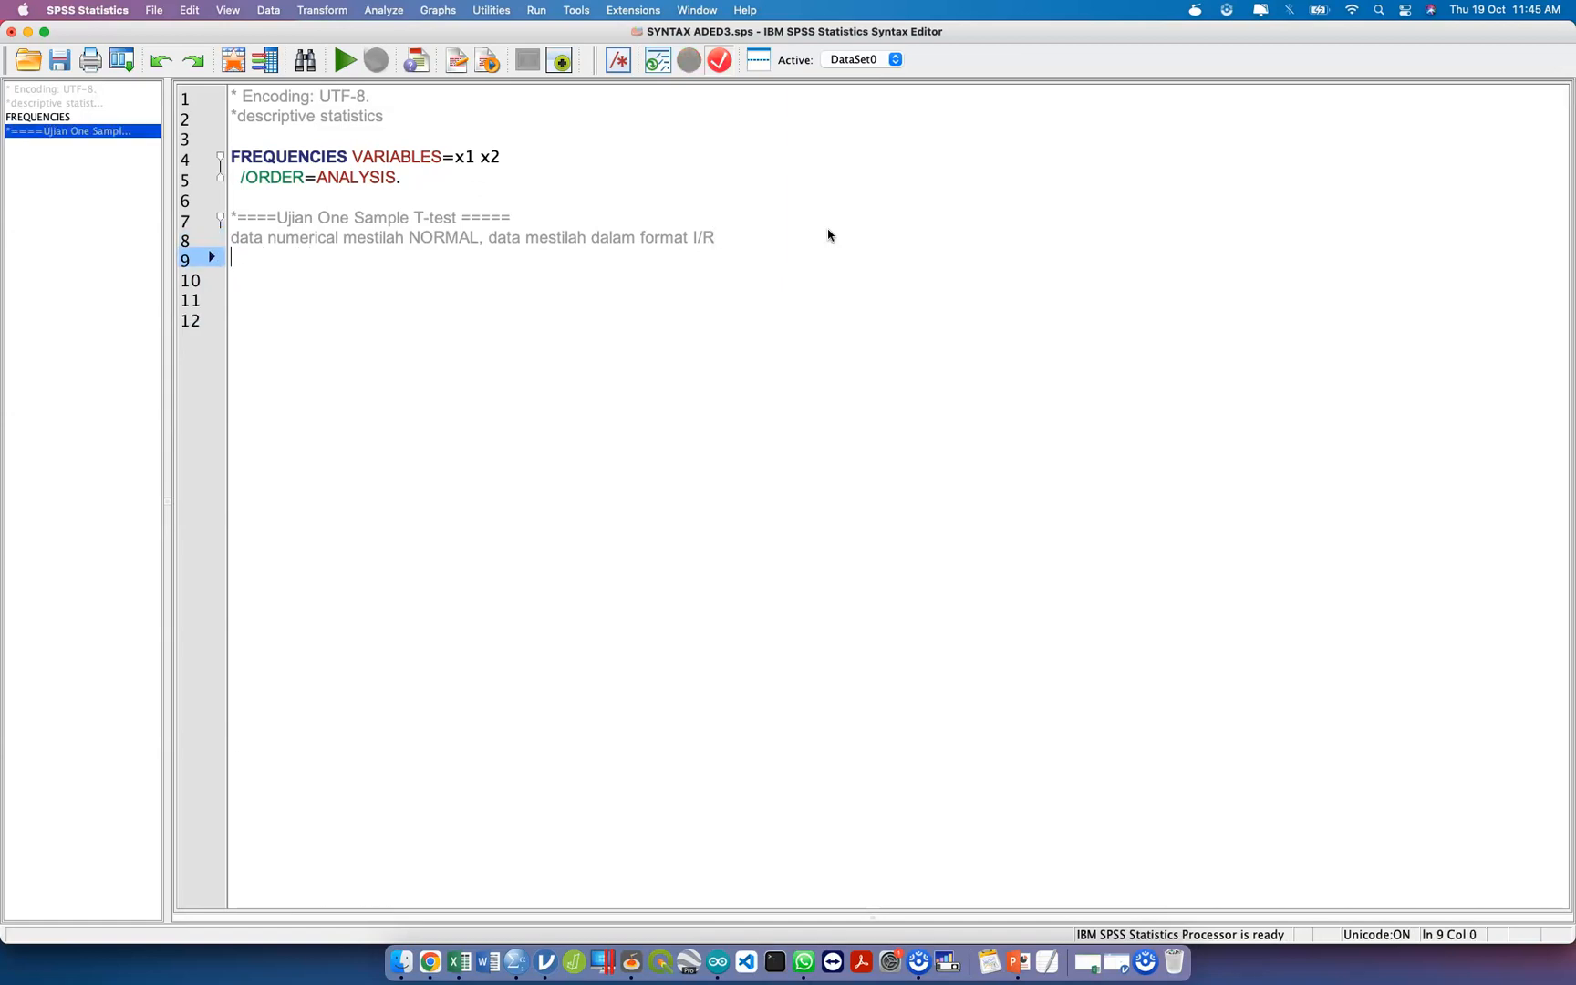
{"action": "key", "text": "Return"}
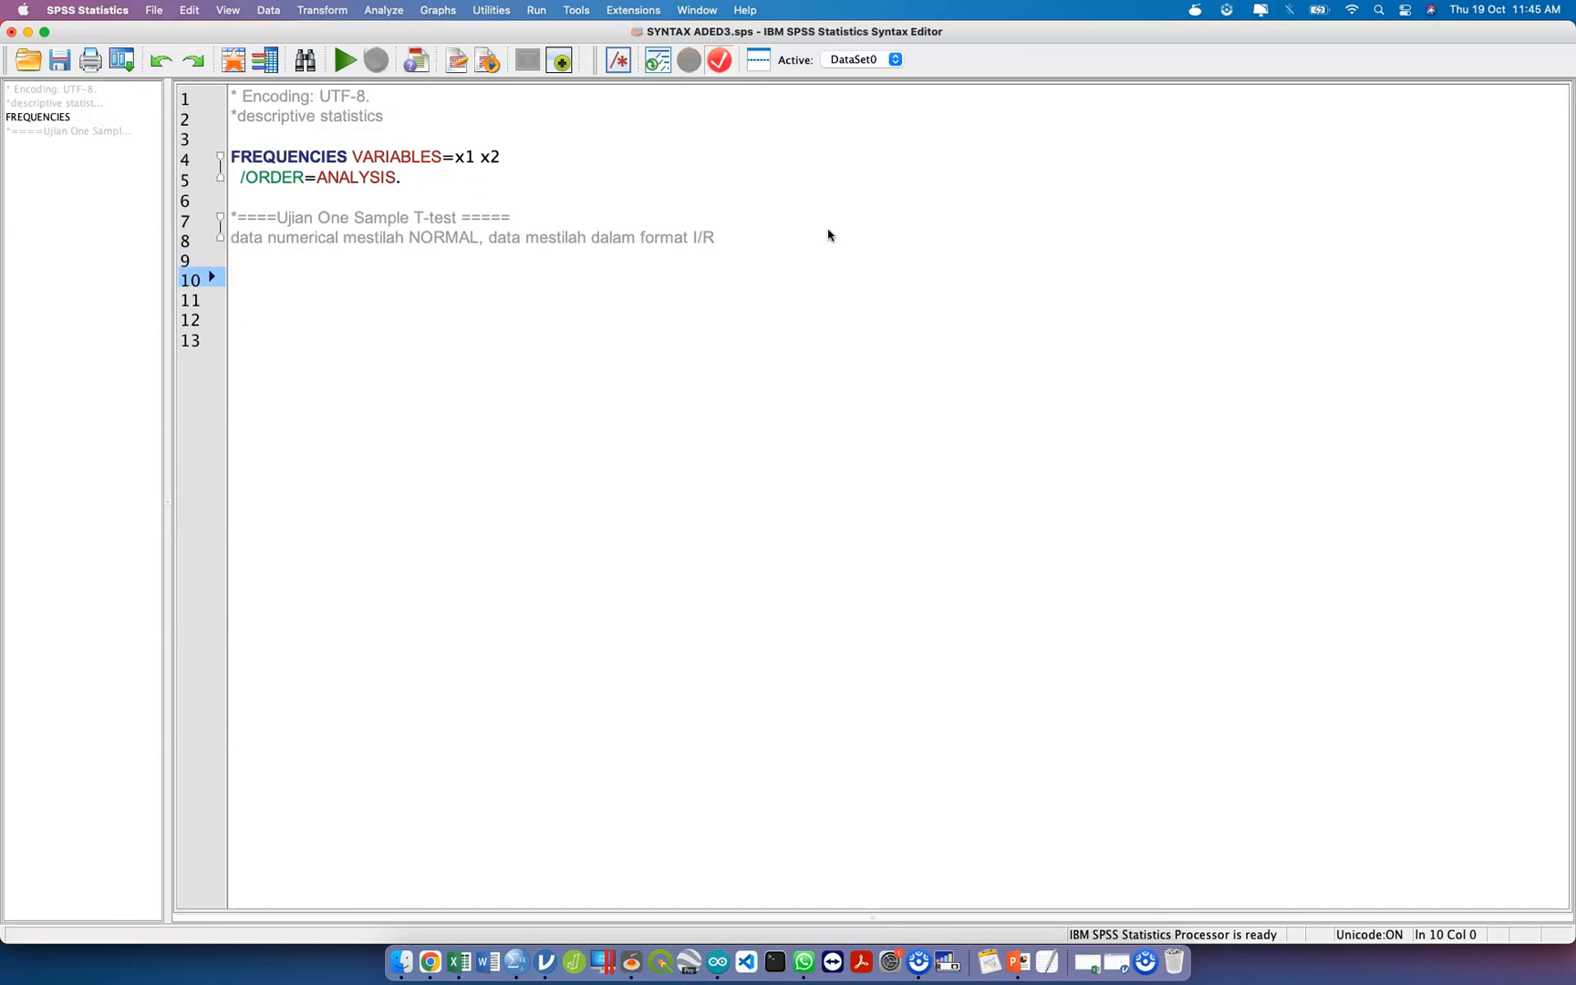
{"action": "key", "text": "super+s"}
{"action": "left_click", "coordinate": [383, 11]}
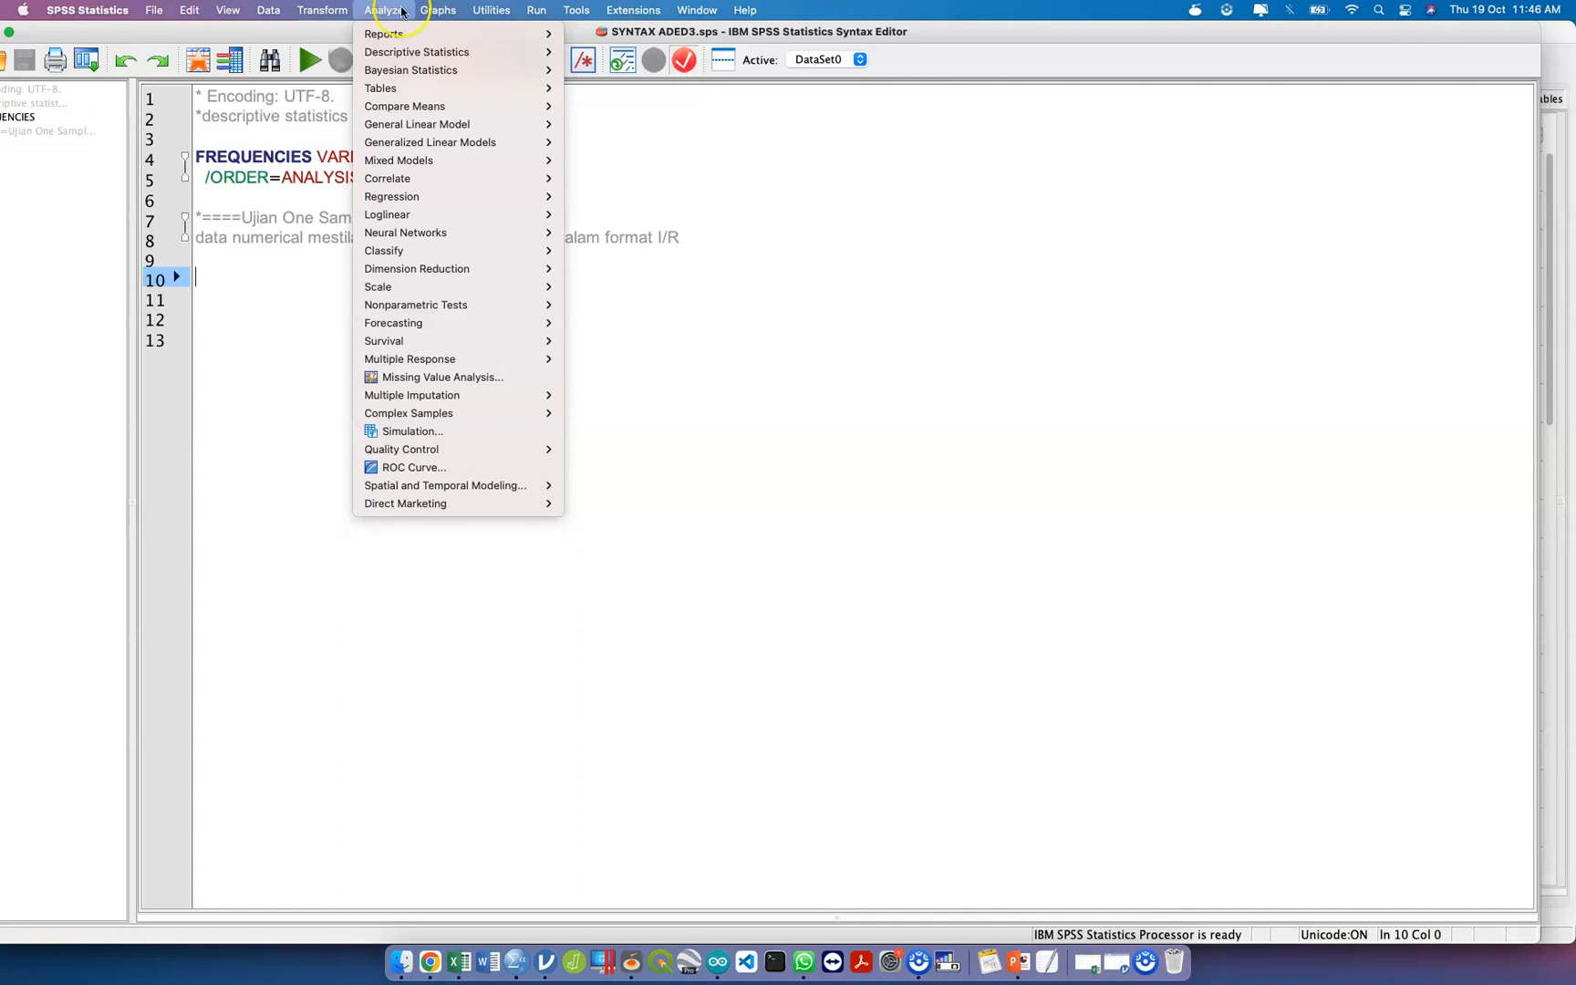
{"action": "mouse_move", "coordinate": [449, 106]}
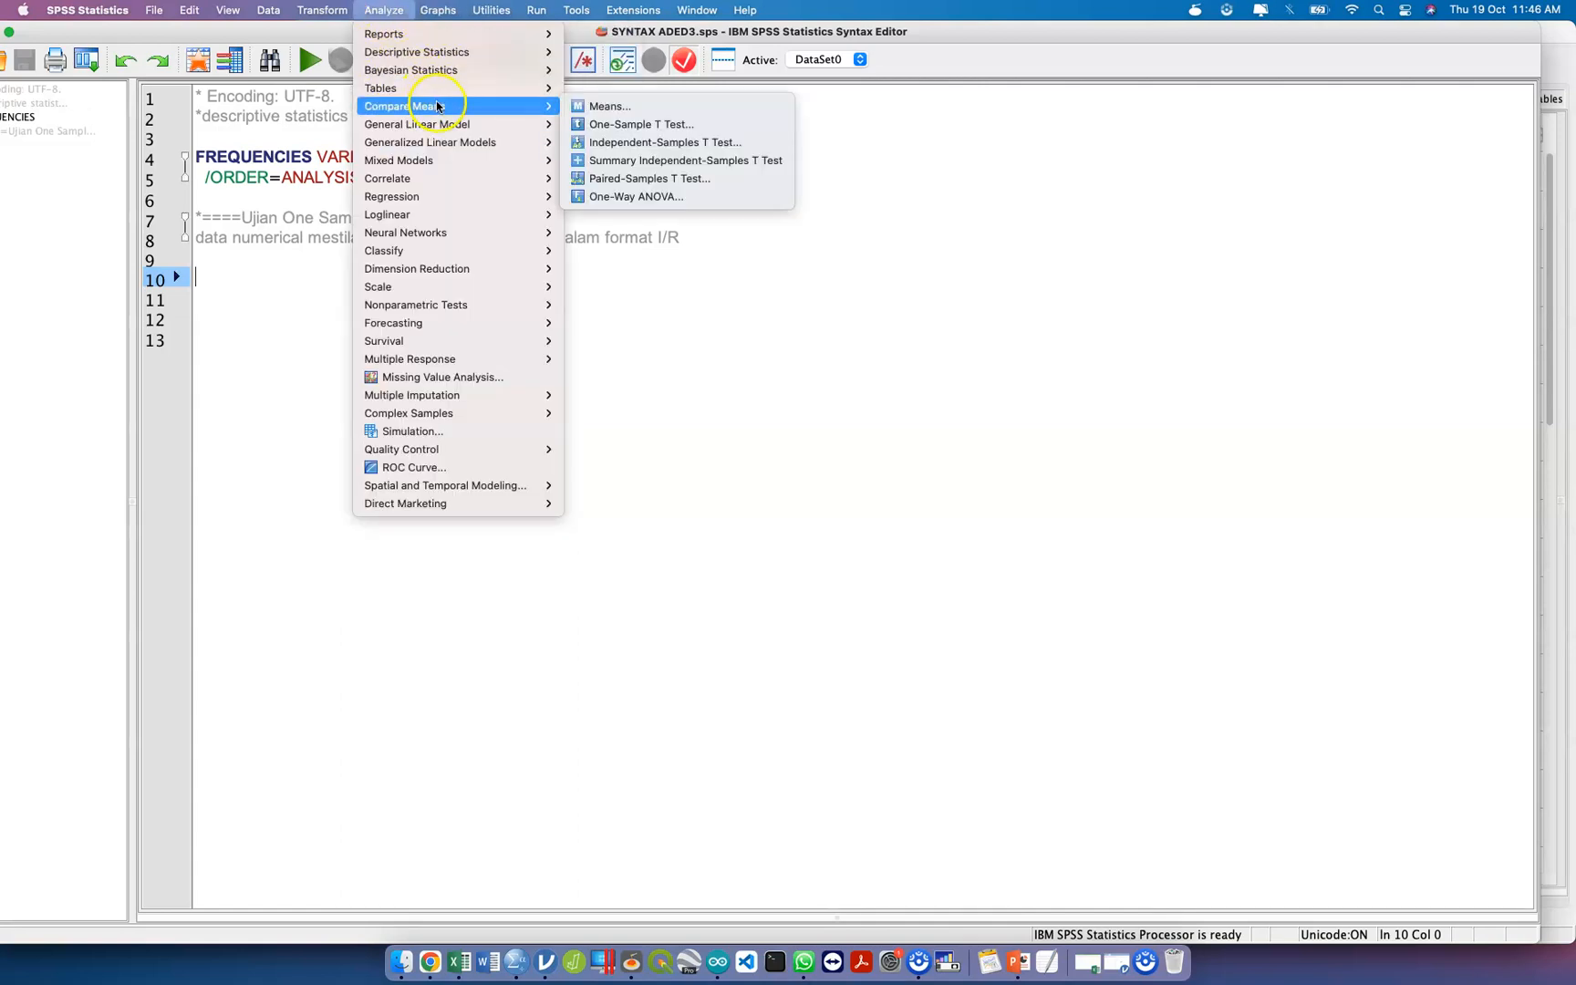
{"action": "left_click", "coordinate": [604, 125]}
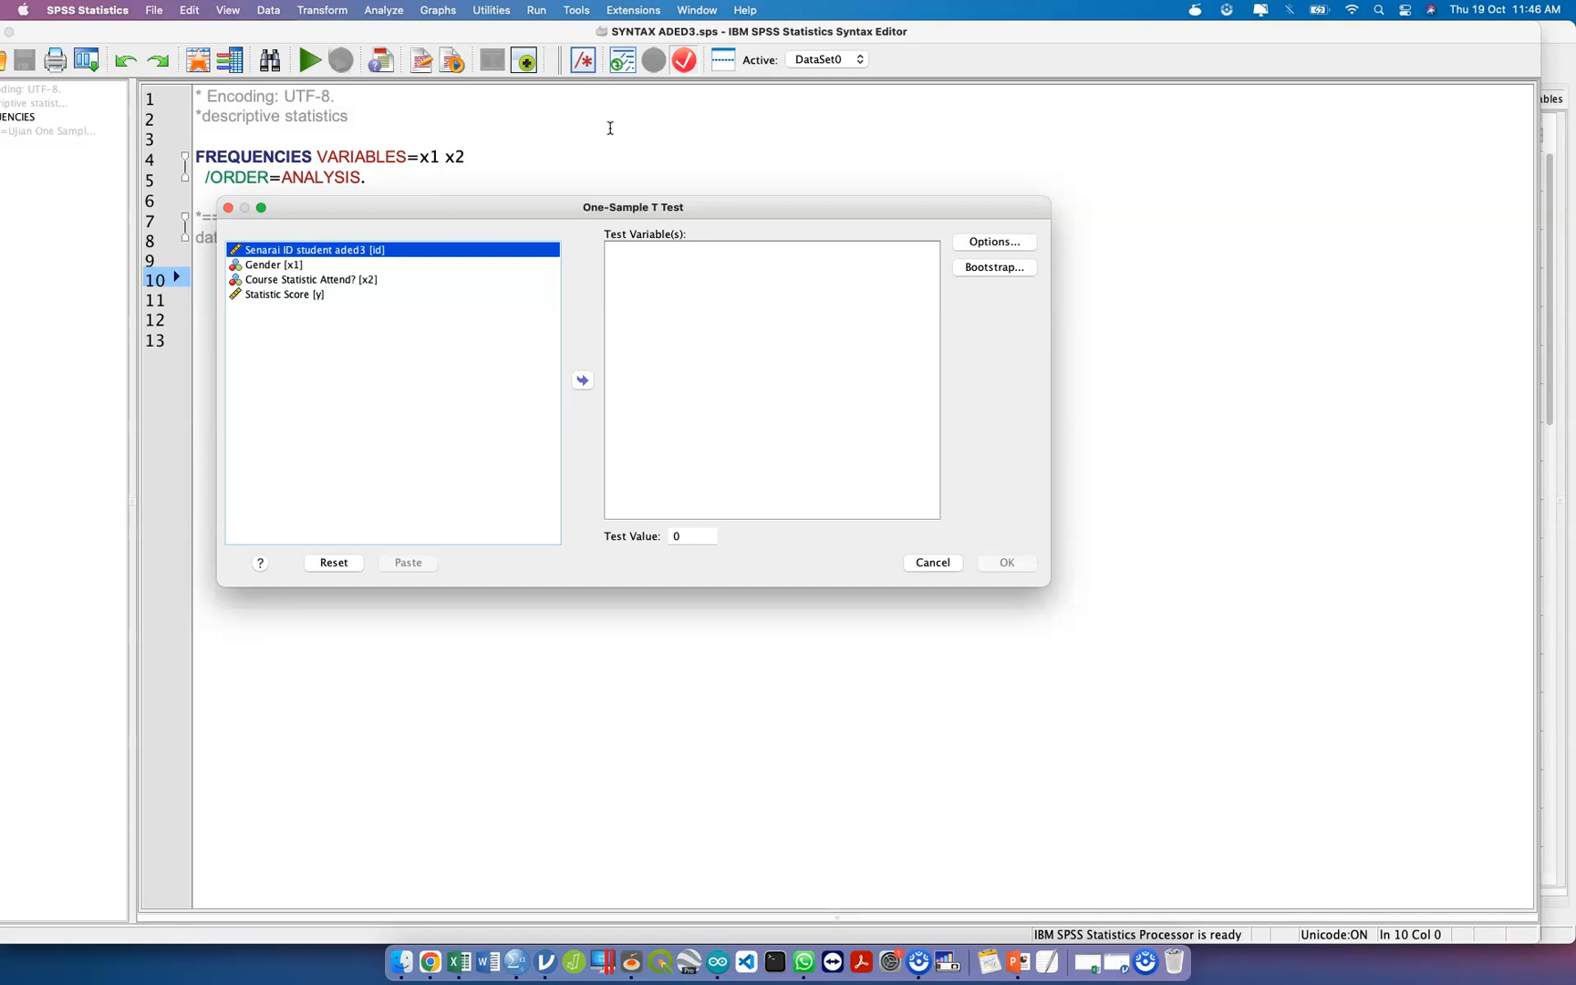
{"action": "left_click", "coordinate": [935, 561]}
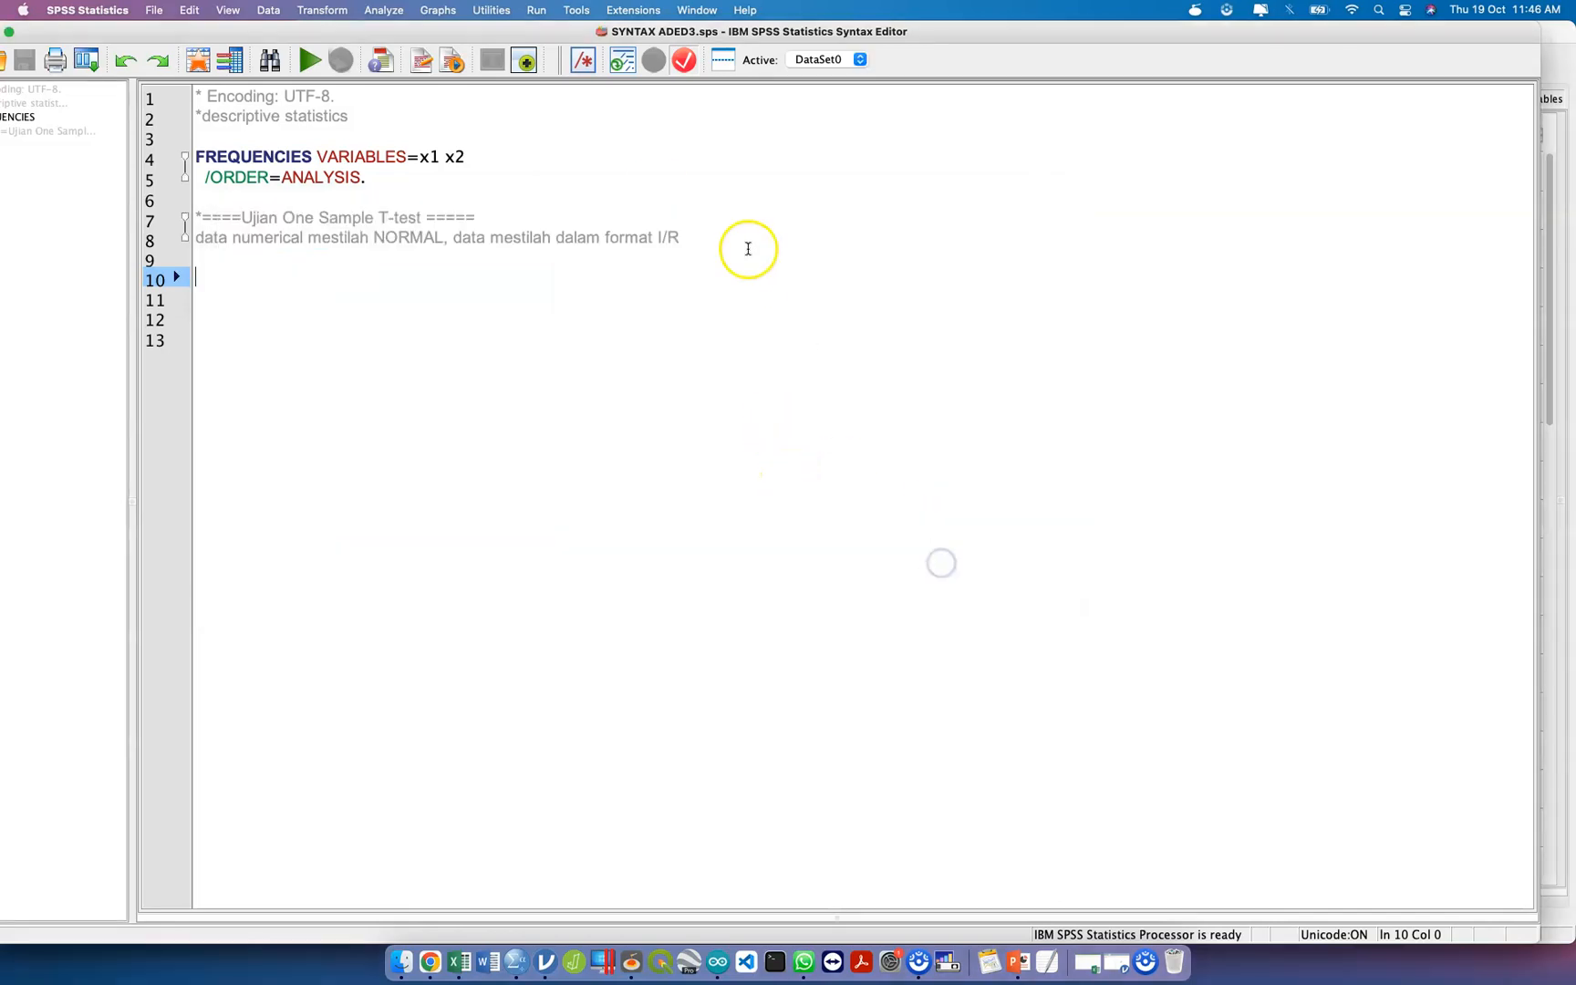
Set up a One-Sample T Test with Statistic Score [y] as the test variable.
{"action": "left_click", "coordinate": [384, 10]}
{"action": "mouse_move", "coordinate": [467, 91]}
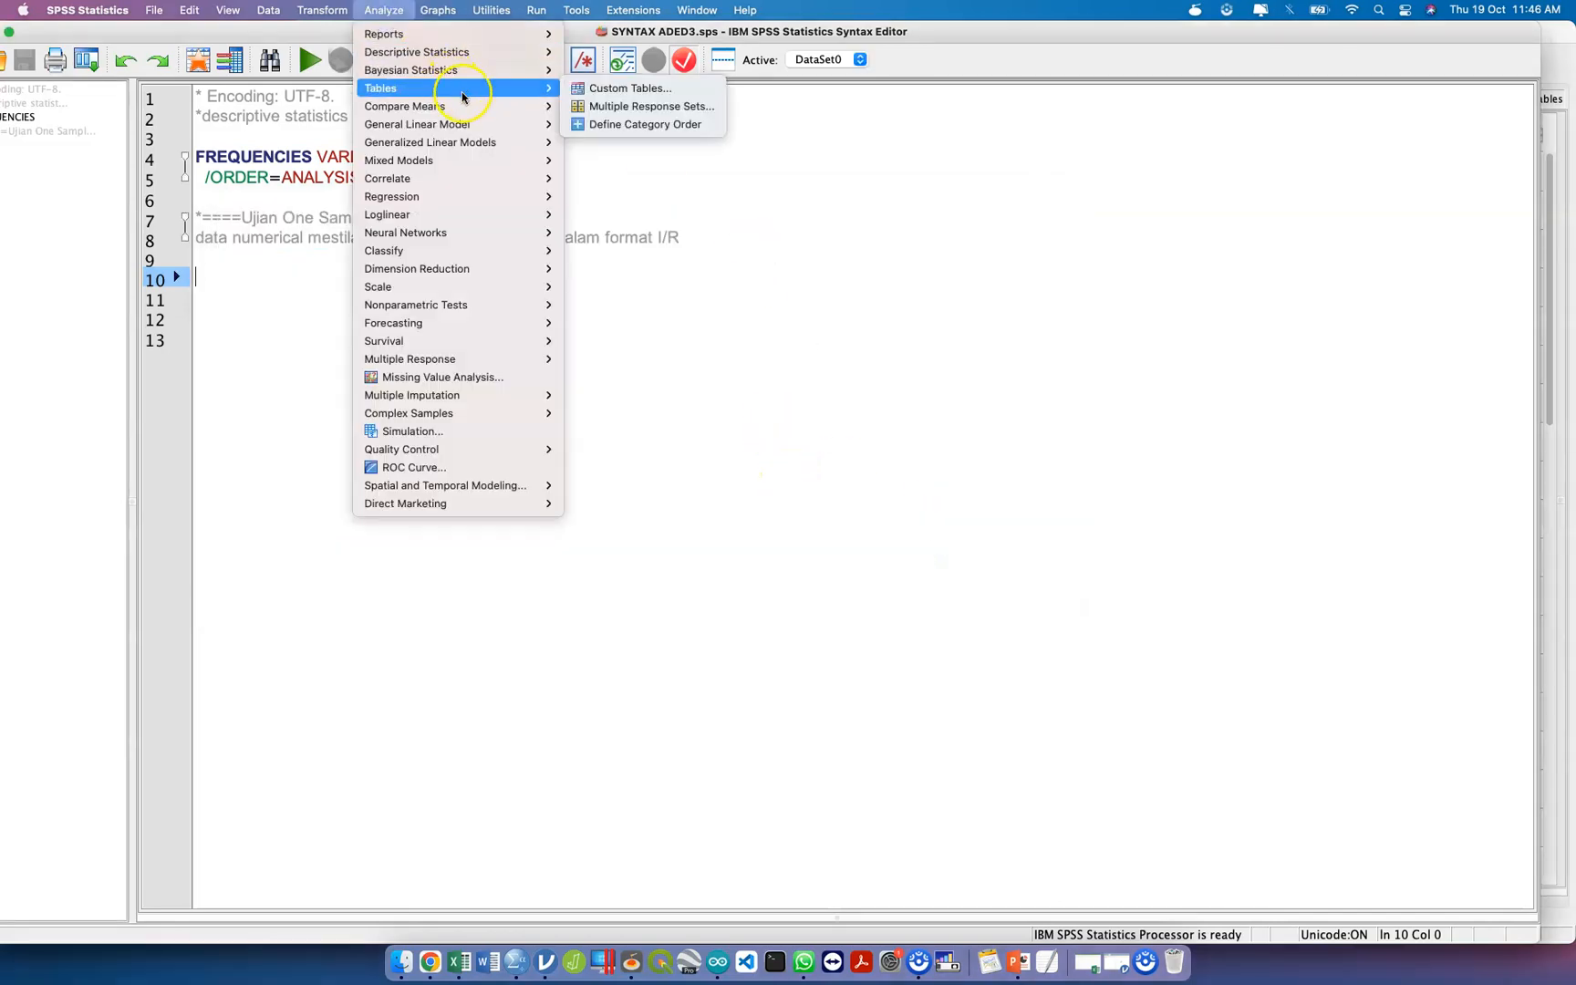
{"action": "mouse_move", "coordinate": [511, 106]}
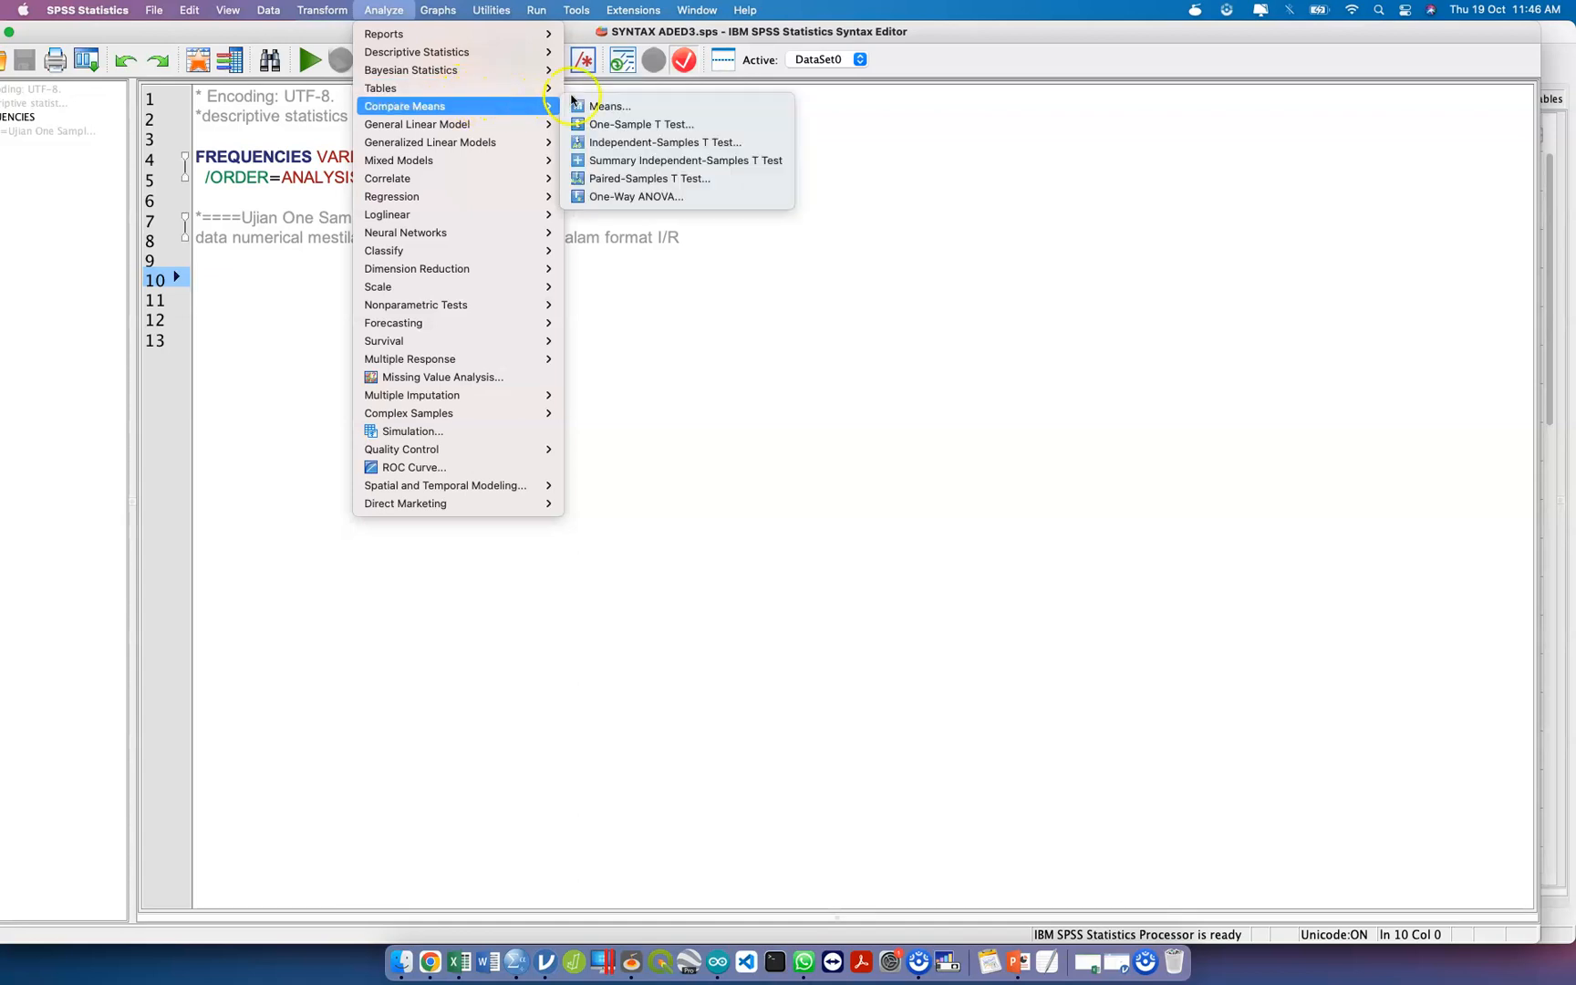
{"action": "left_click", "coordinate": [661, 125]}
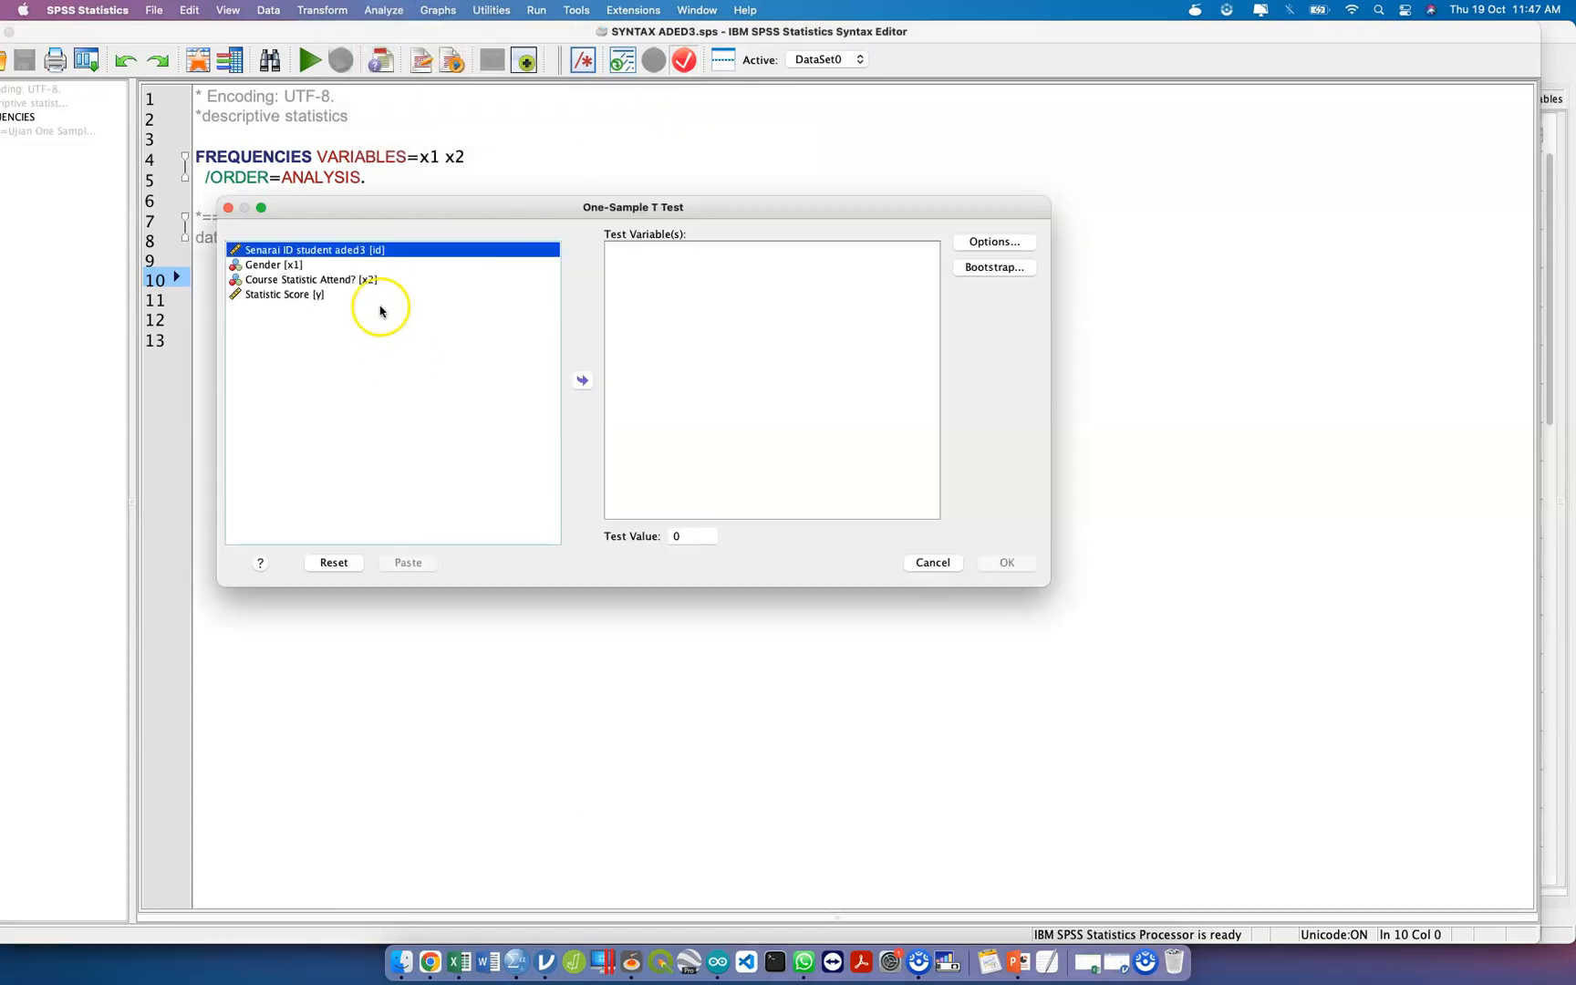
{"action": "left_click_drag", "start_coordinate": [356, 293], "coordinate": [635, 269]}
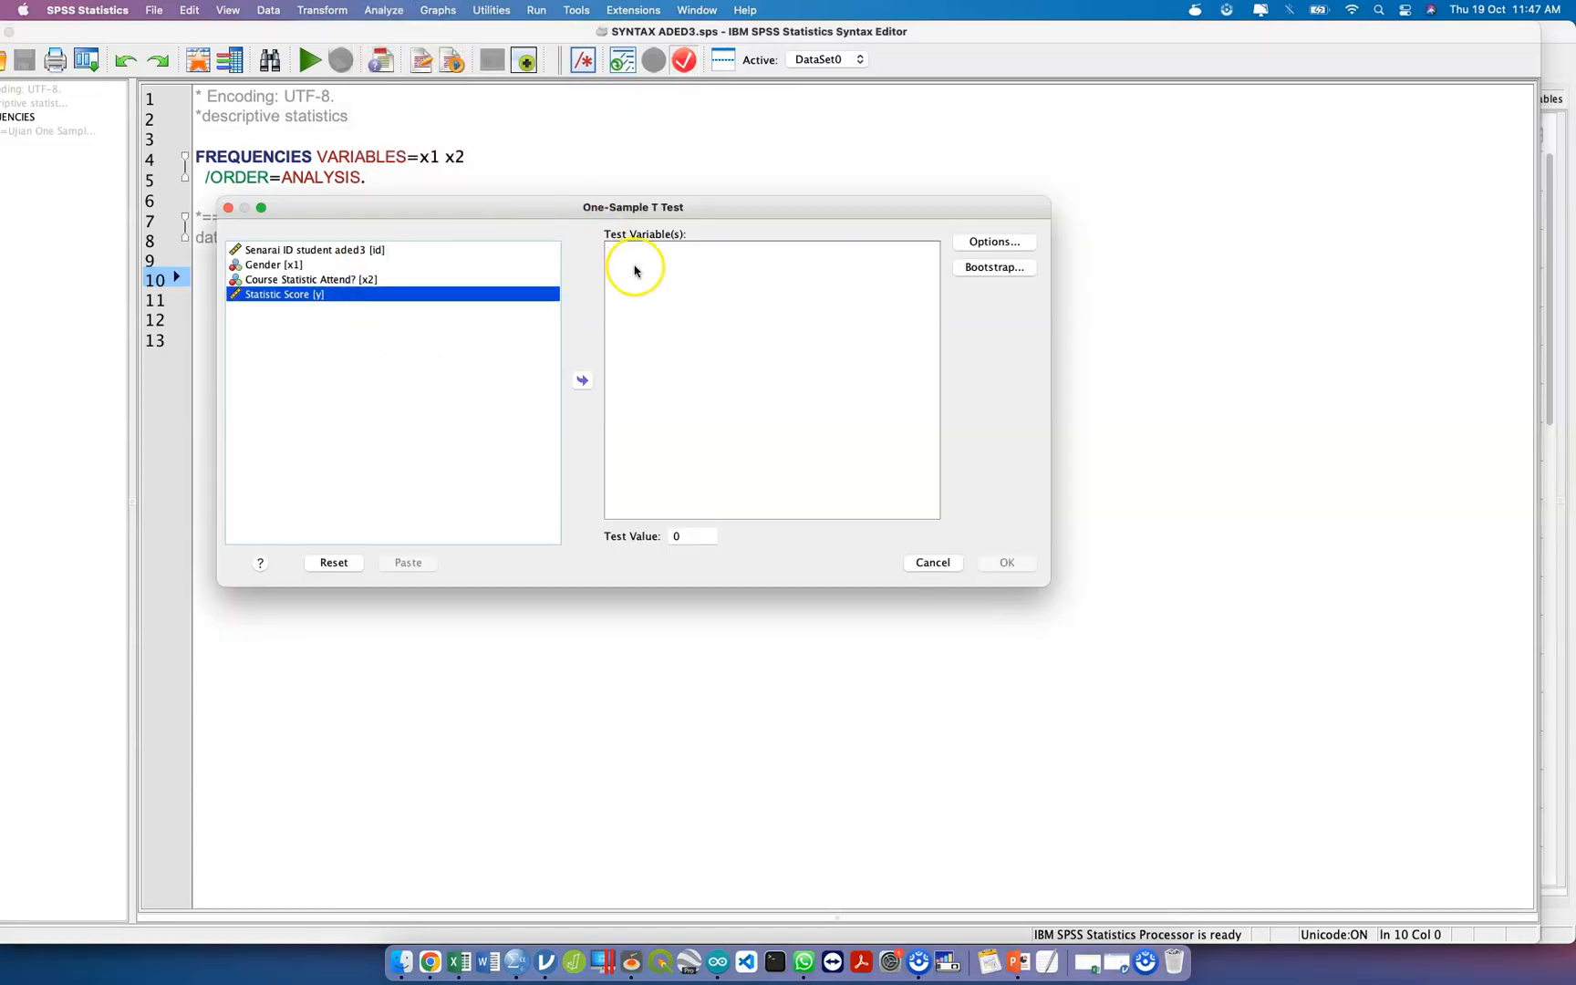
{"action": "left_click", "coordinate": [585, 381]}
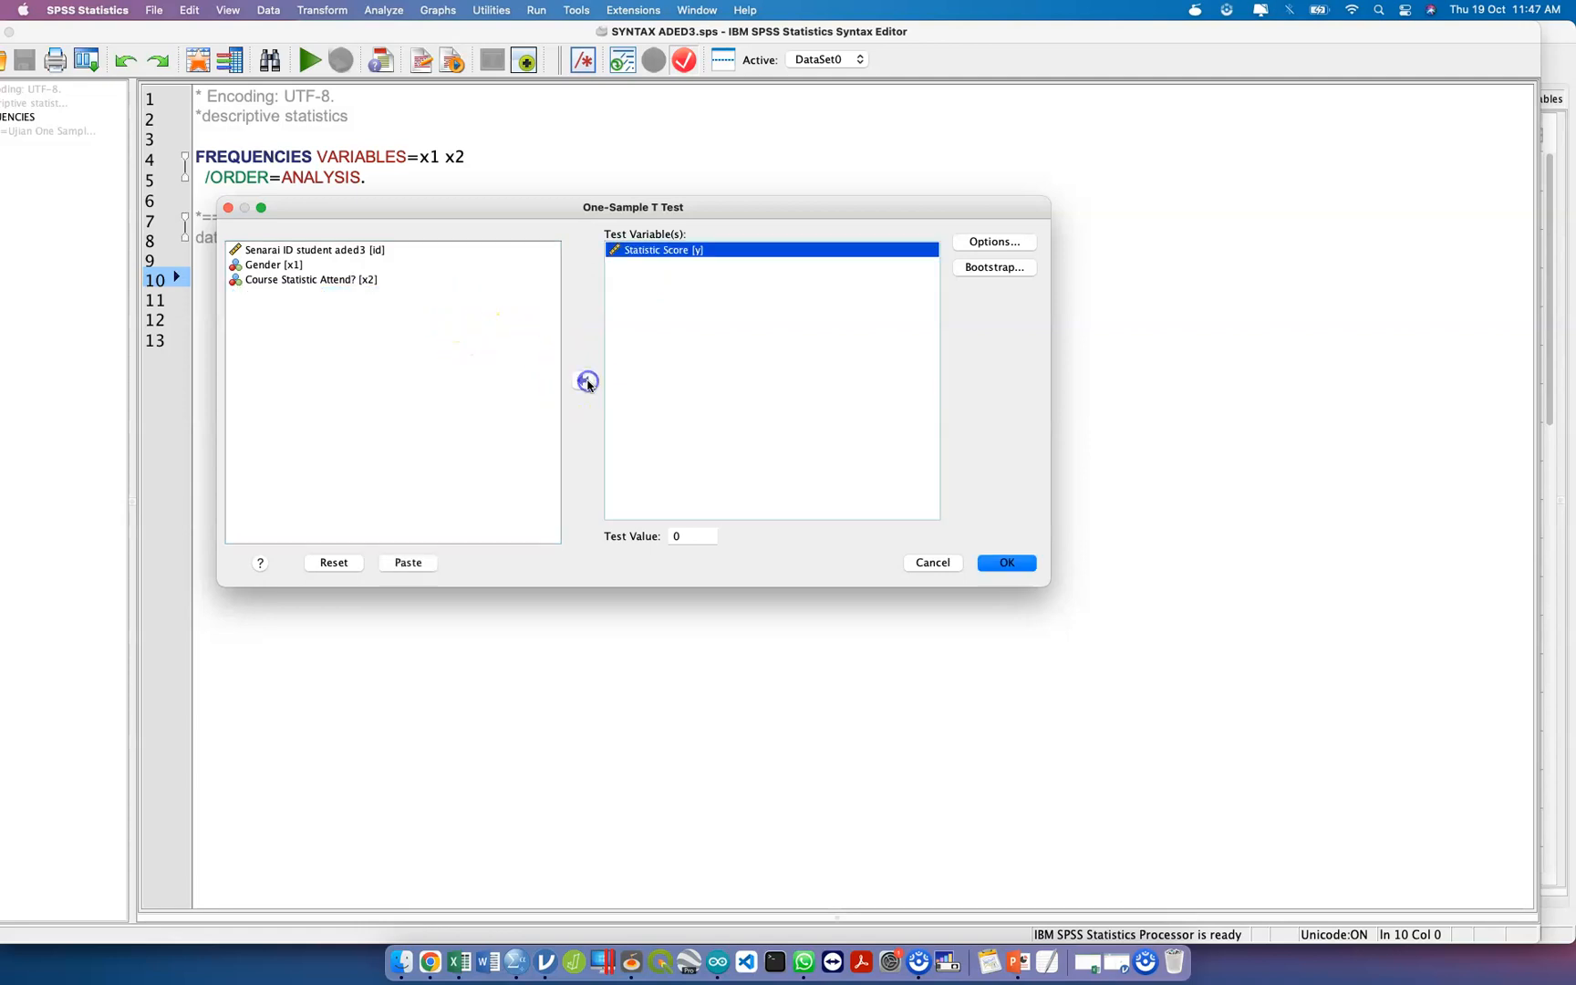
Switch to the "Aded3 hypothesis test" Jamboard in Chrome to review the One Sample T-Test notes.
{"action": "key", "text": "ctrl+Up"}
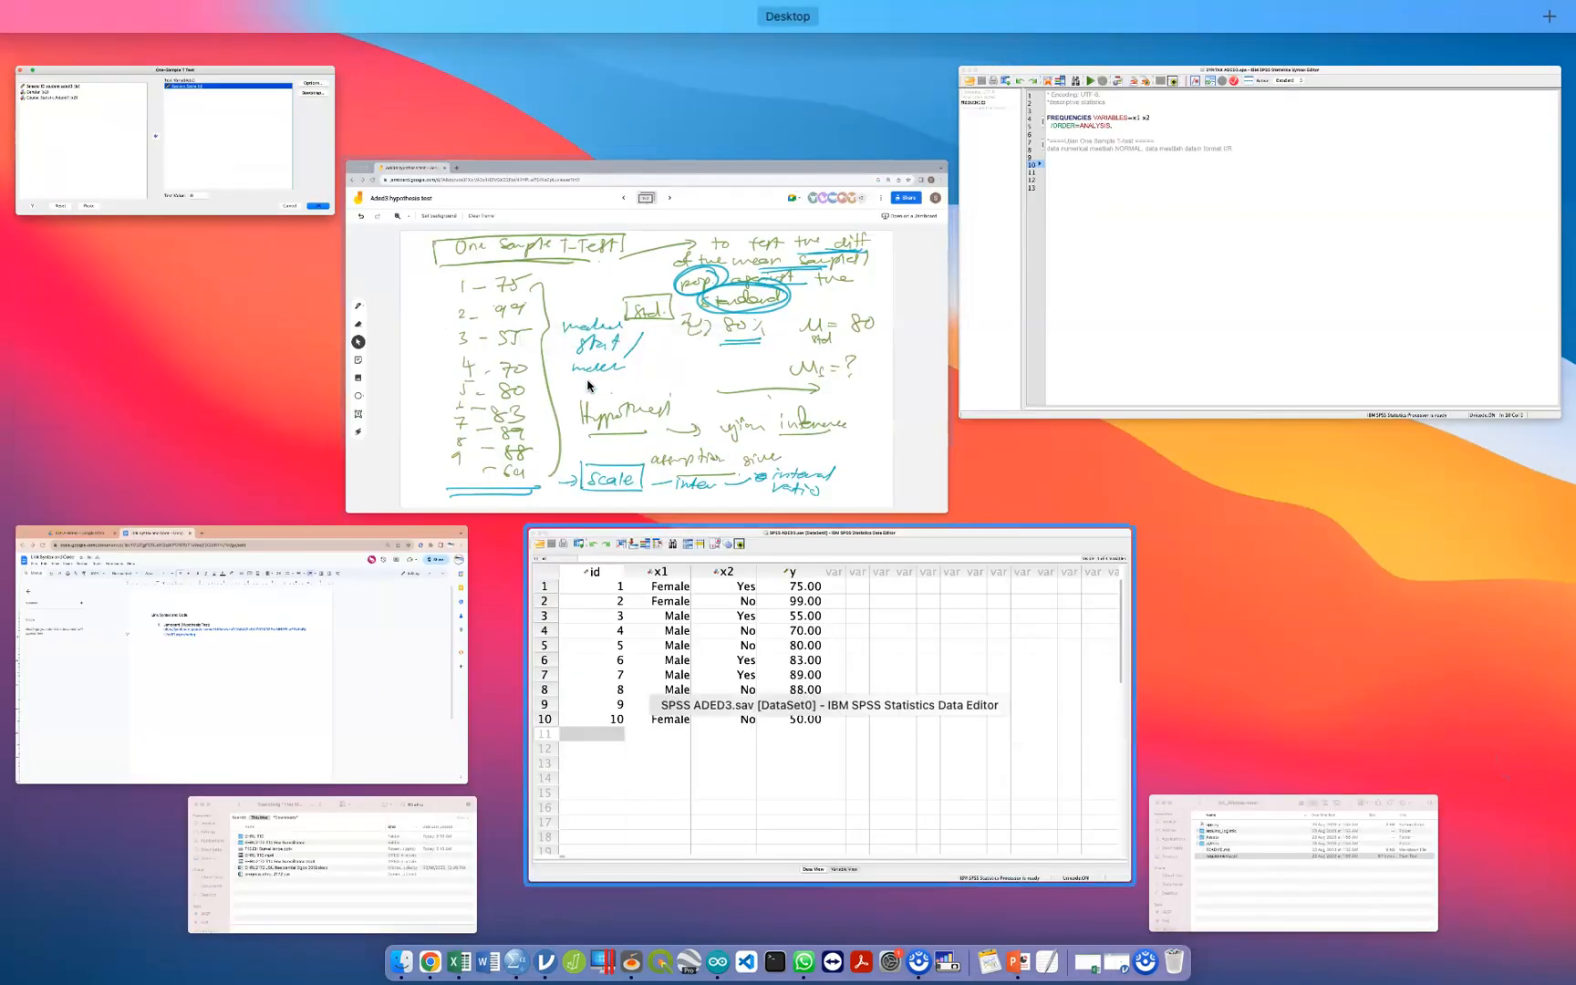
{"action": "left_click", "coordinate": [588, 386]}
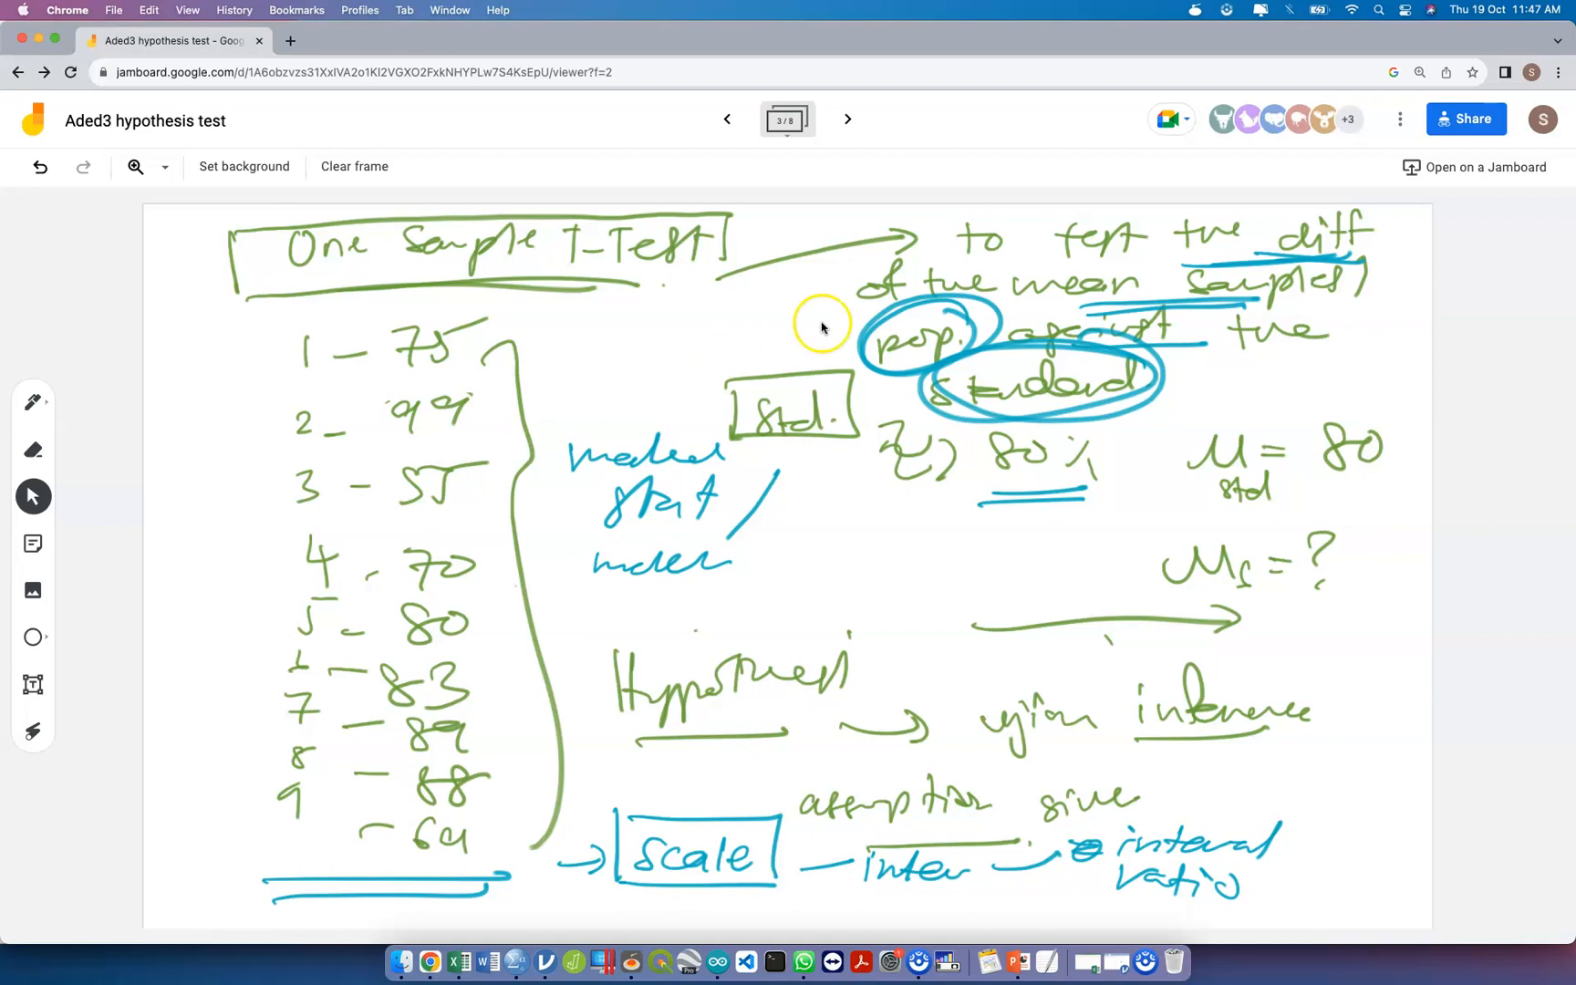
Browse forward to frame 7 of the Jamboard to review the null and alternative hypotheses for the one-sample test.
{"action": "left_click", "coordinate": [848, 119]}
{"action": "left_click", "coordinate": [848, 119]}
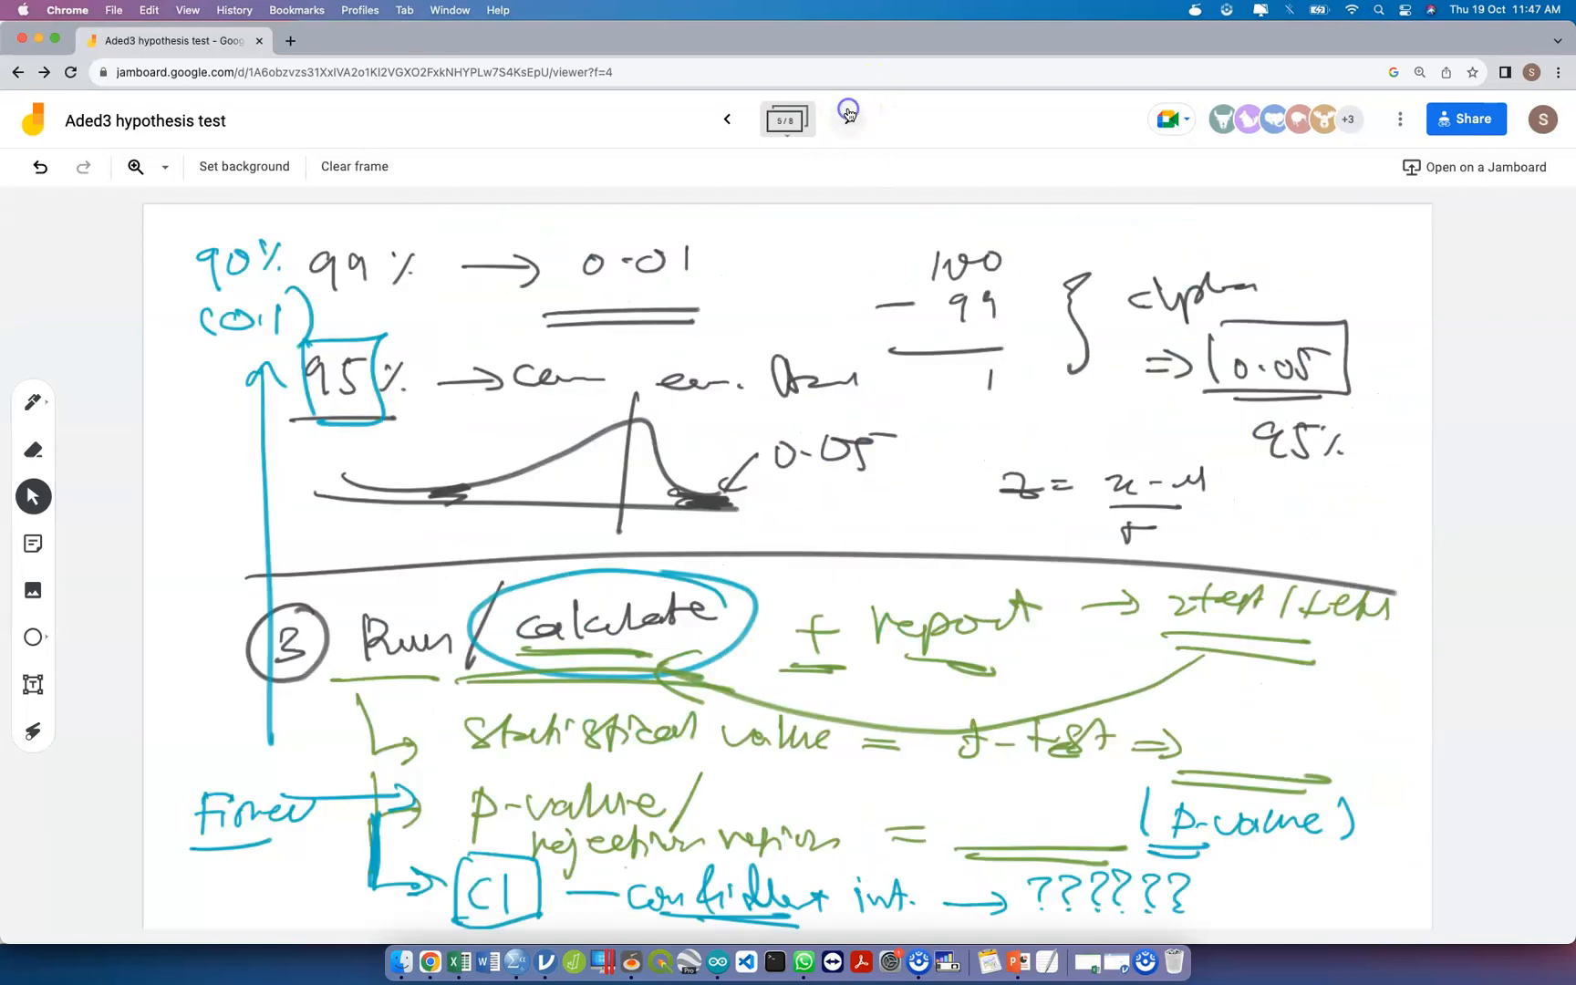
{"action": "left_click", "coordinate": [848, 119]}
{"action": "left_click", "coordinate": [848, 119]}
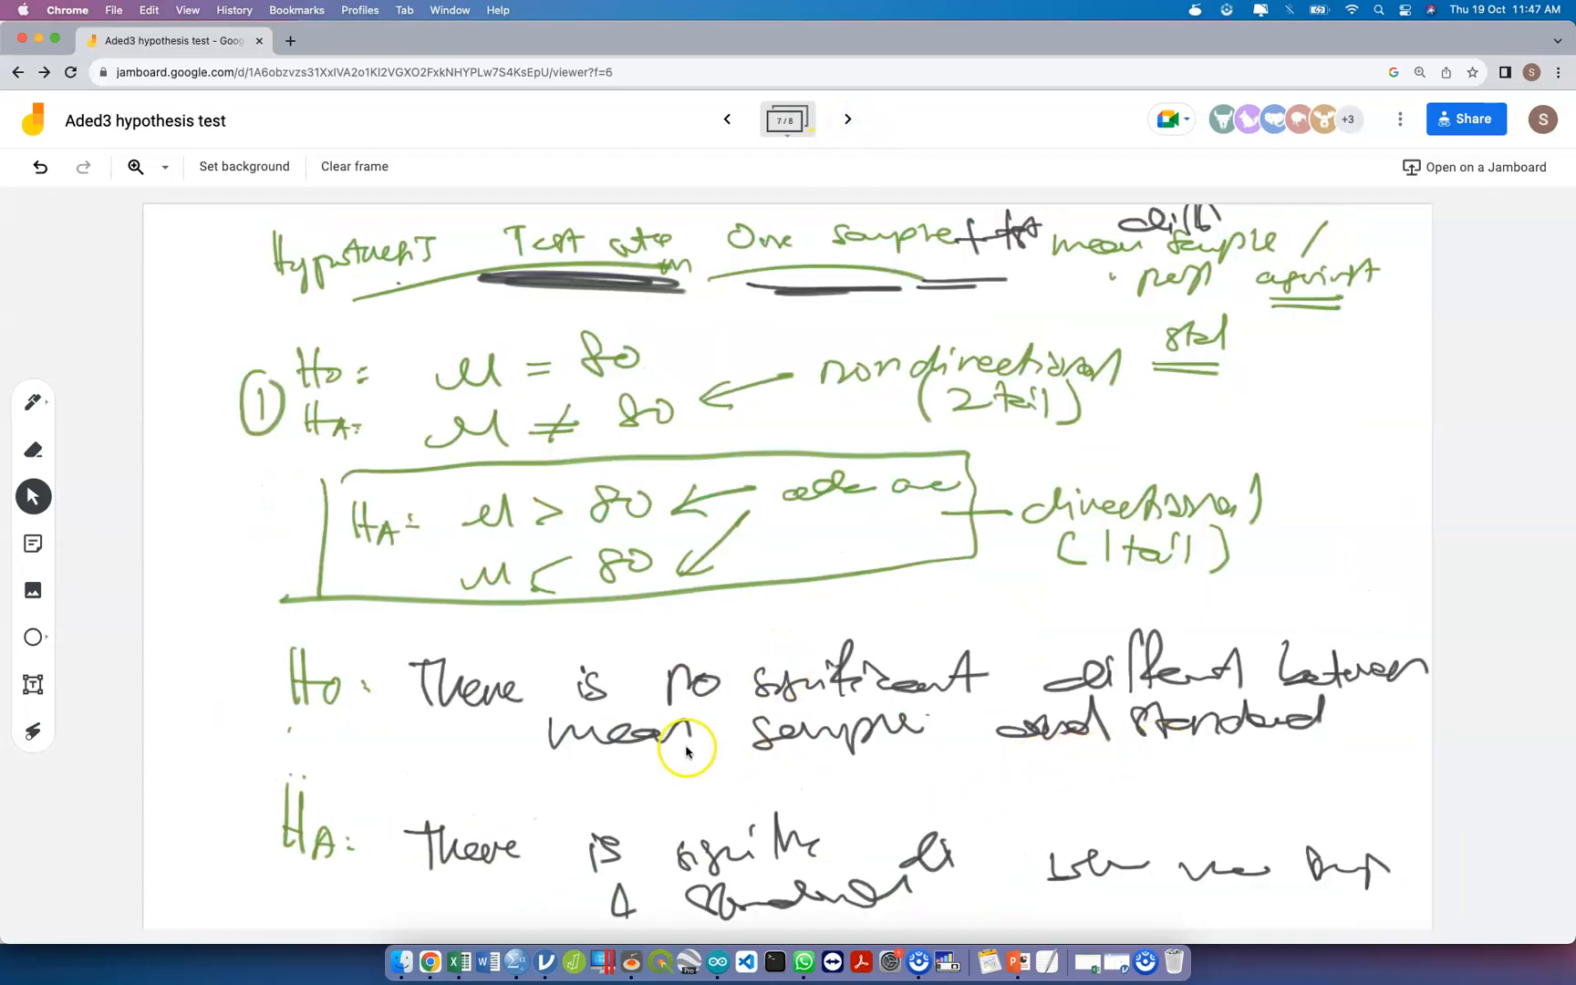
Switch back to the One-Sample T Test dialog in SPSS and set the test value to 80.
{"action": "key", "text": "ctrl+Up"}
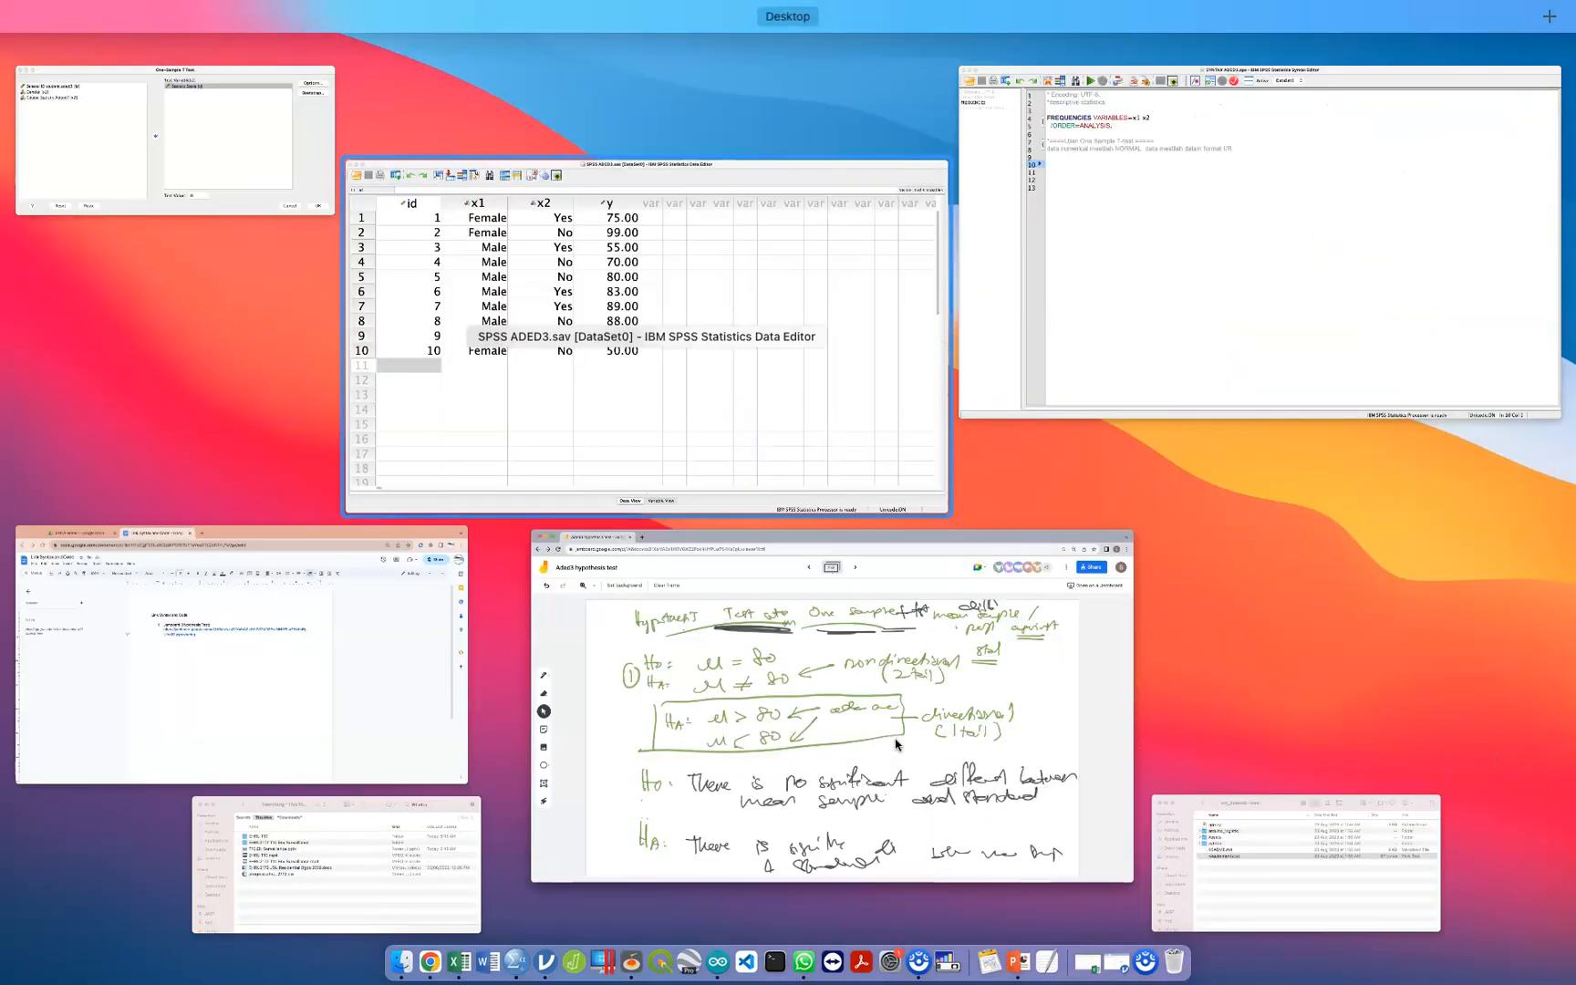
{"action": "left_click", "coordinate": [155, 137]}
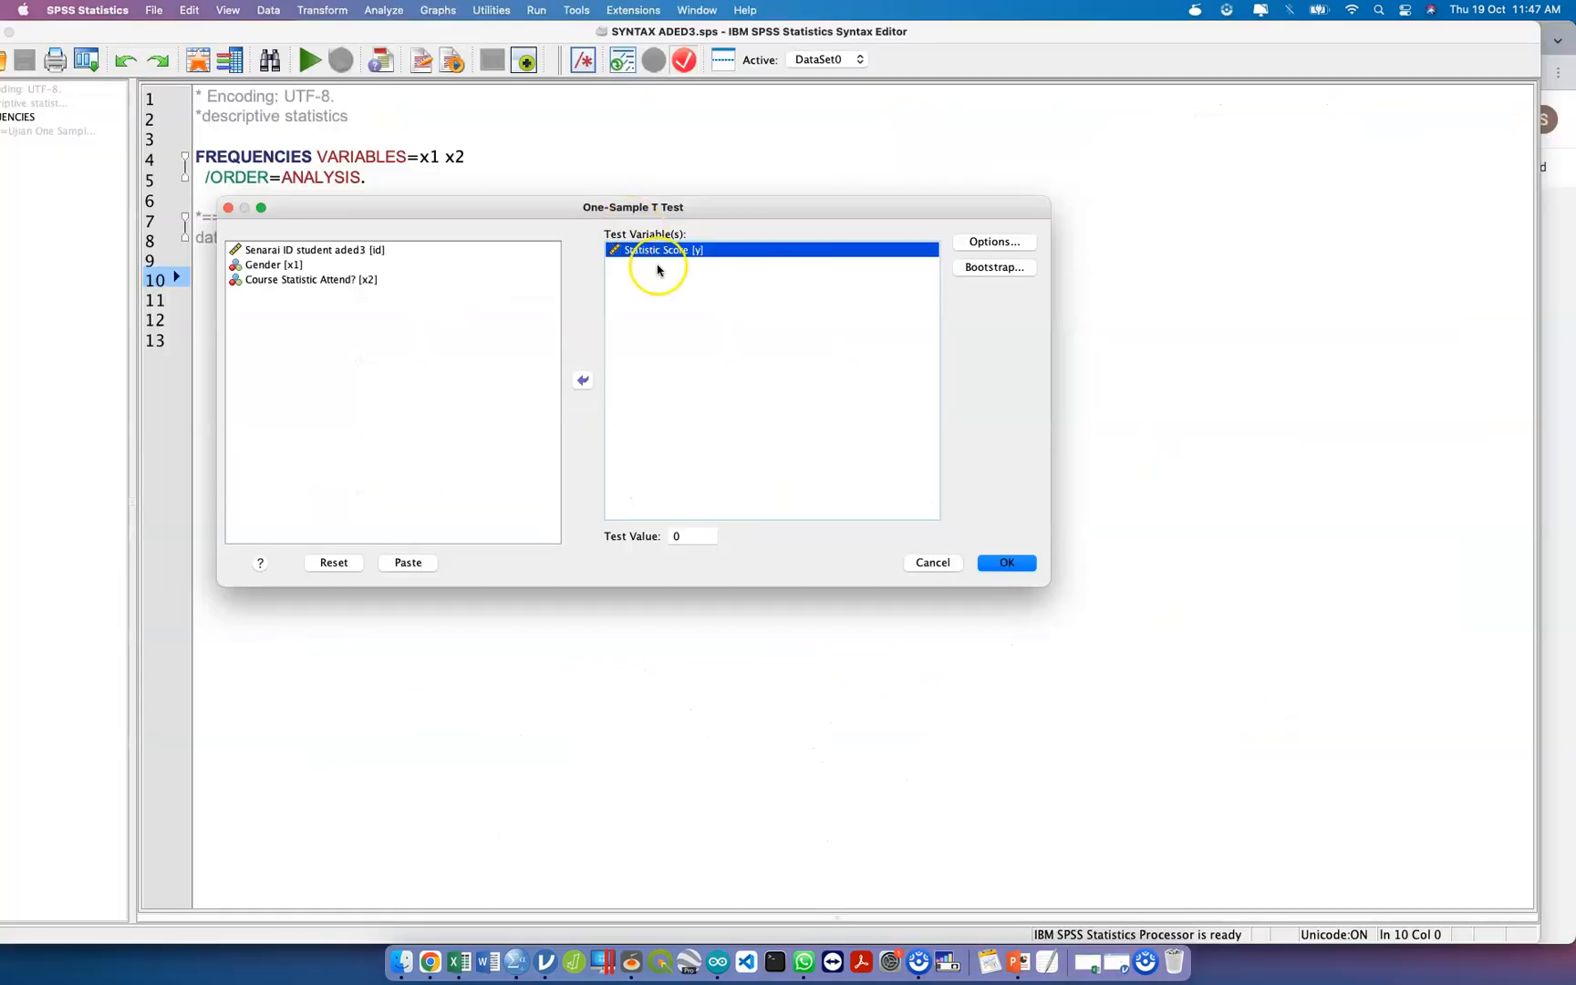
{"action": "left_click", "coordinate": [686, 538]}
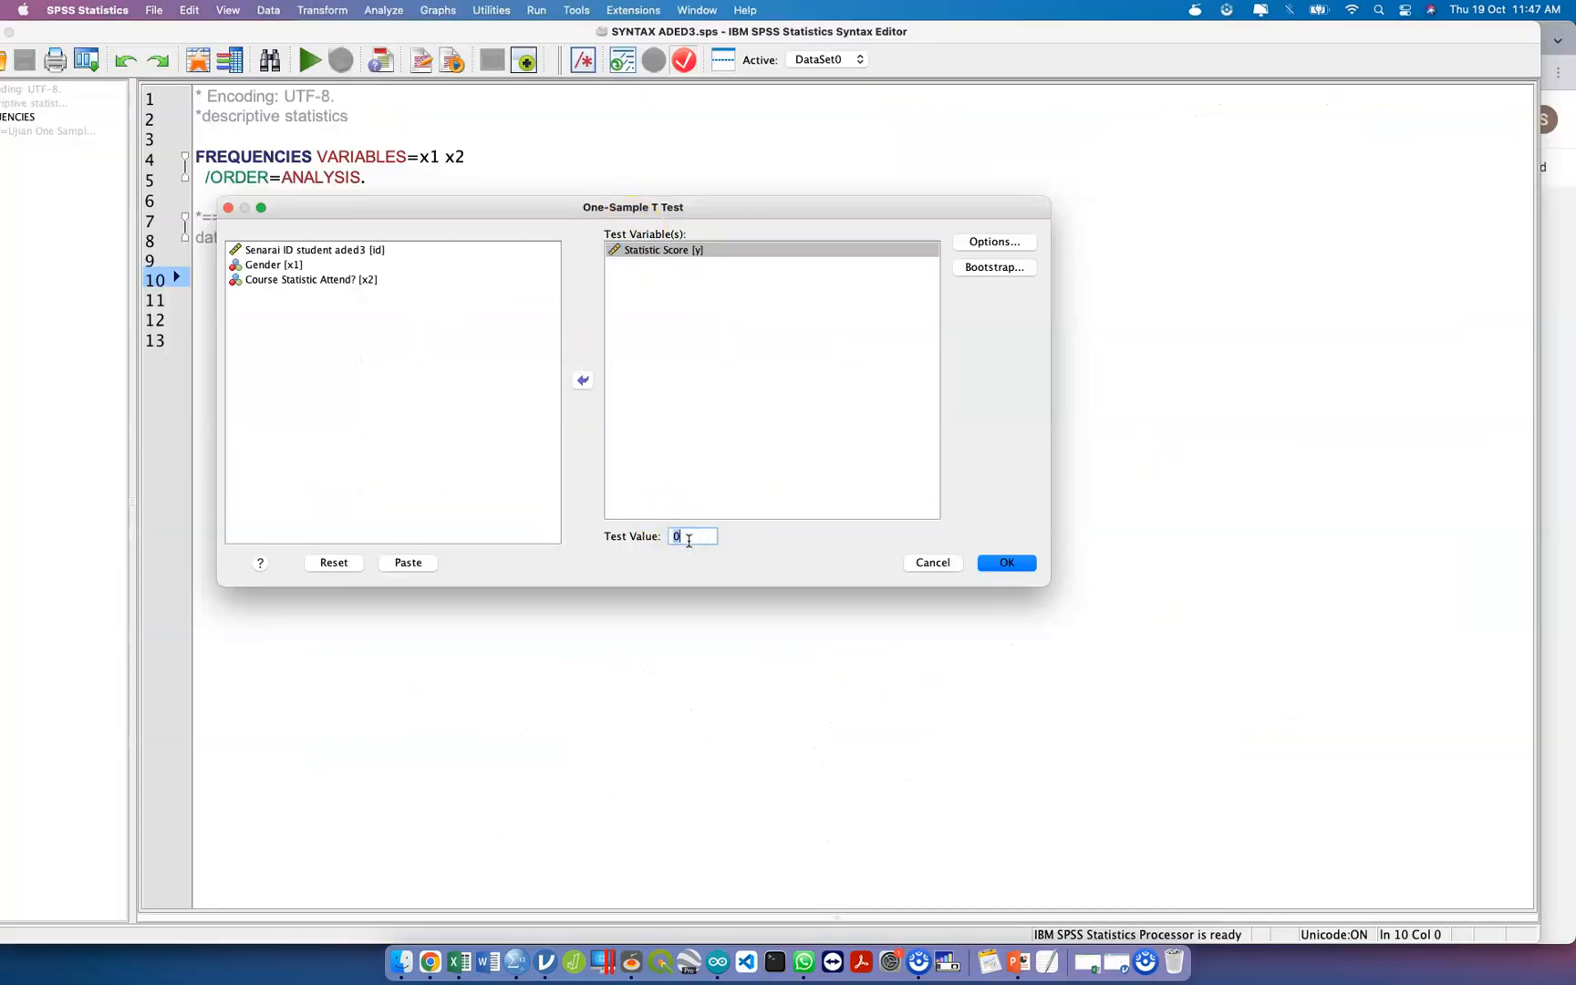
{"action": "type", "text": "80"}
Check the t-test options, keeping the 95% confidence interval, and inspect the bootstrap settings without enabling bootstrapping.
{"action": "left_click", "coordinate": [1017, 245]}
{"action": "left_click", "coordinate": [1022, 245]}
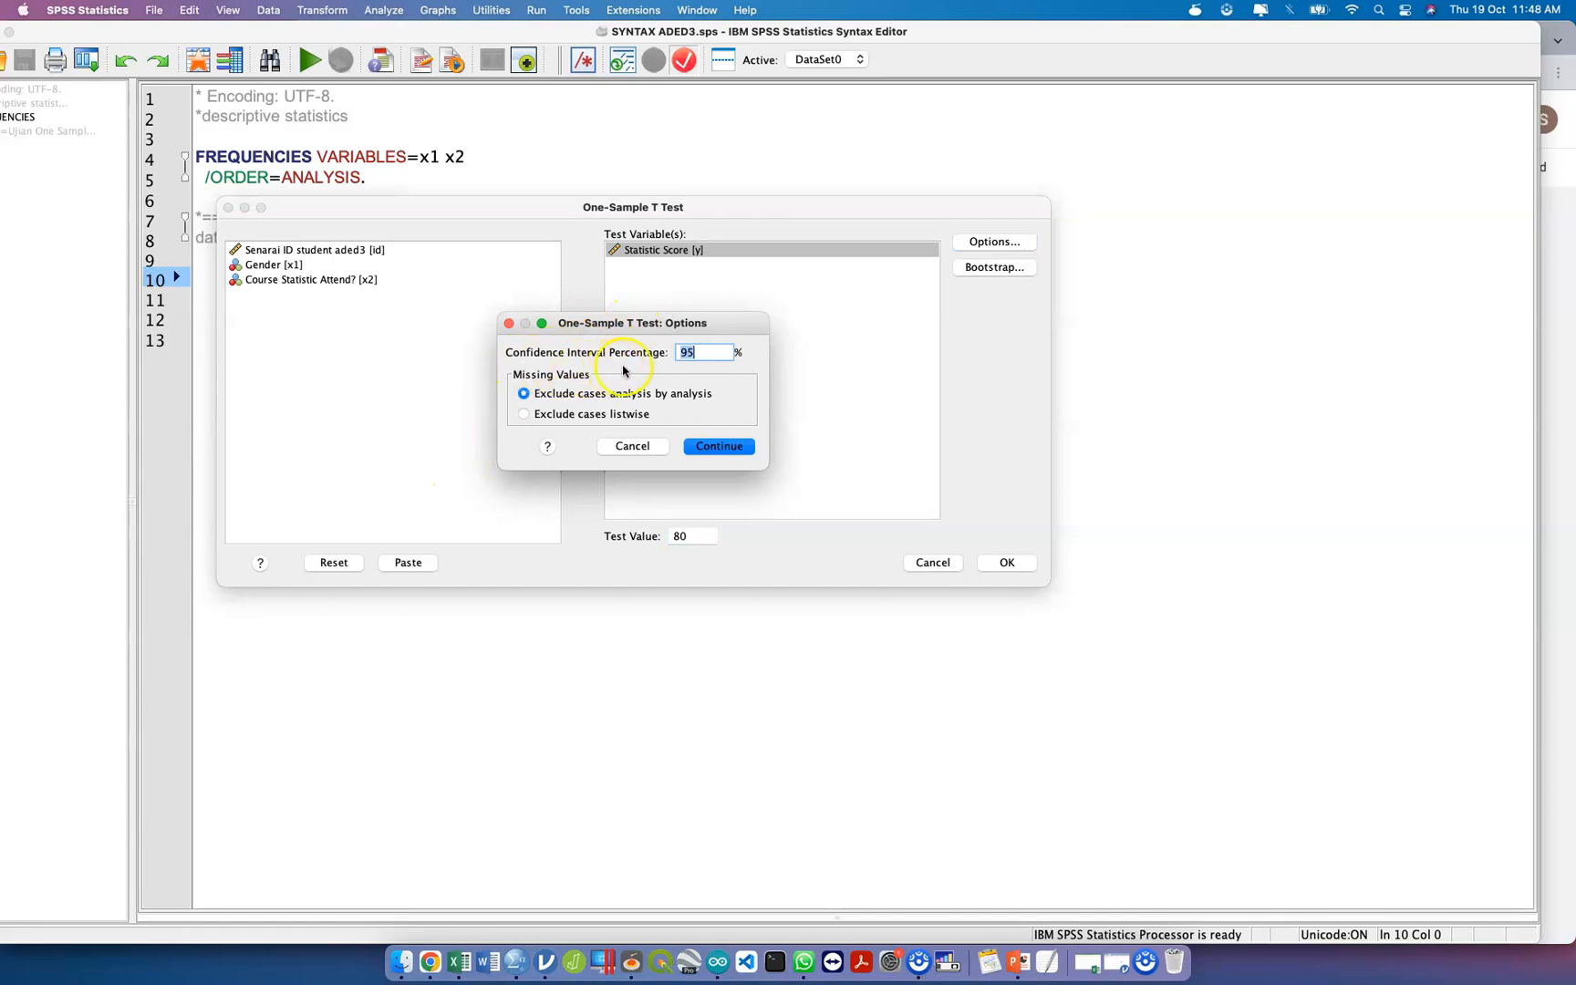
{"action": "double_click", "coordinate": [703, 353]}
{"action": "left_click", "coordinate": [720, 445]}
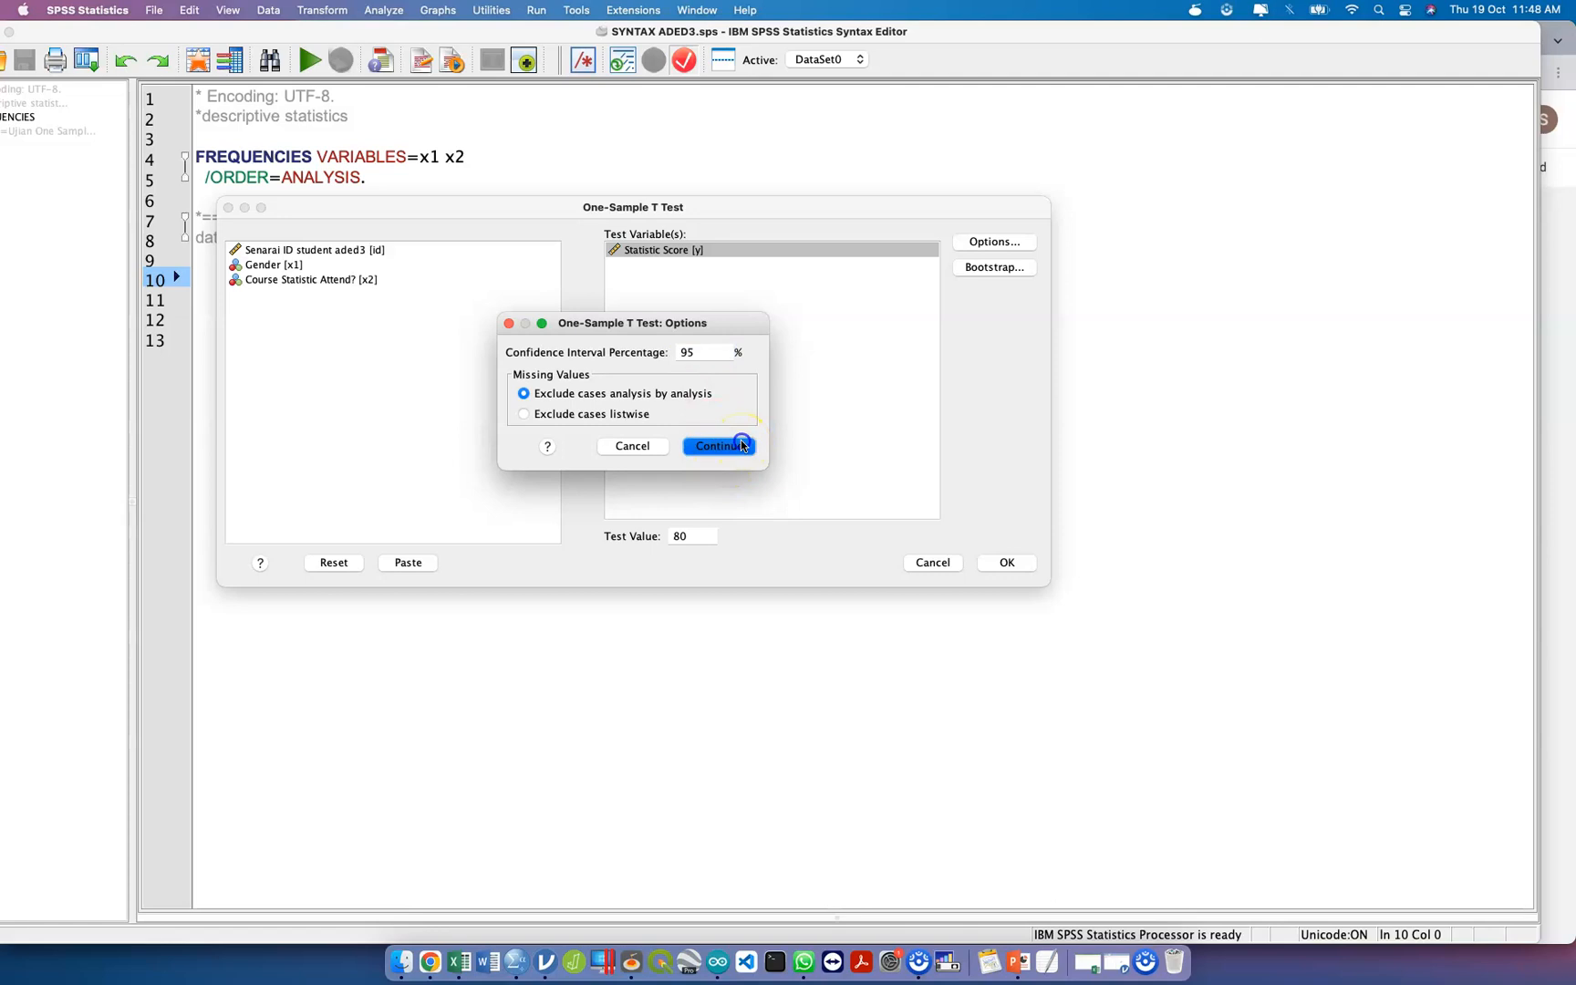
{"action": "left_click", "coordinate": [975, 268]}
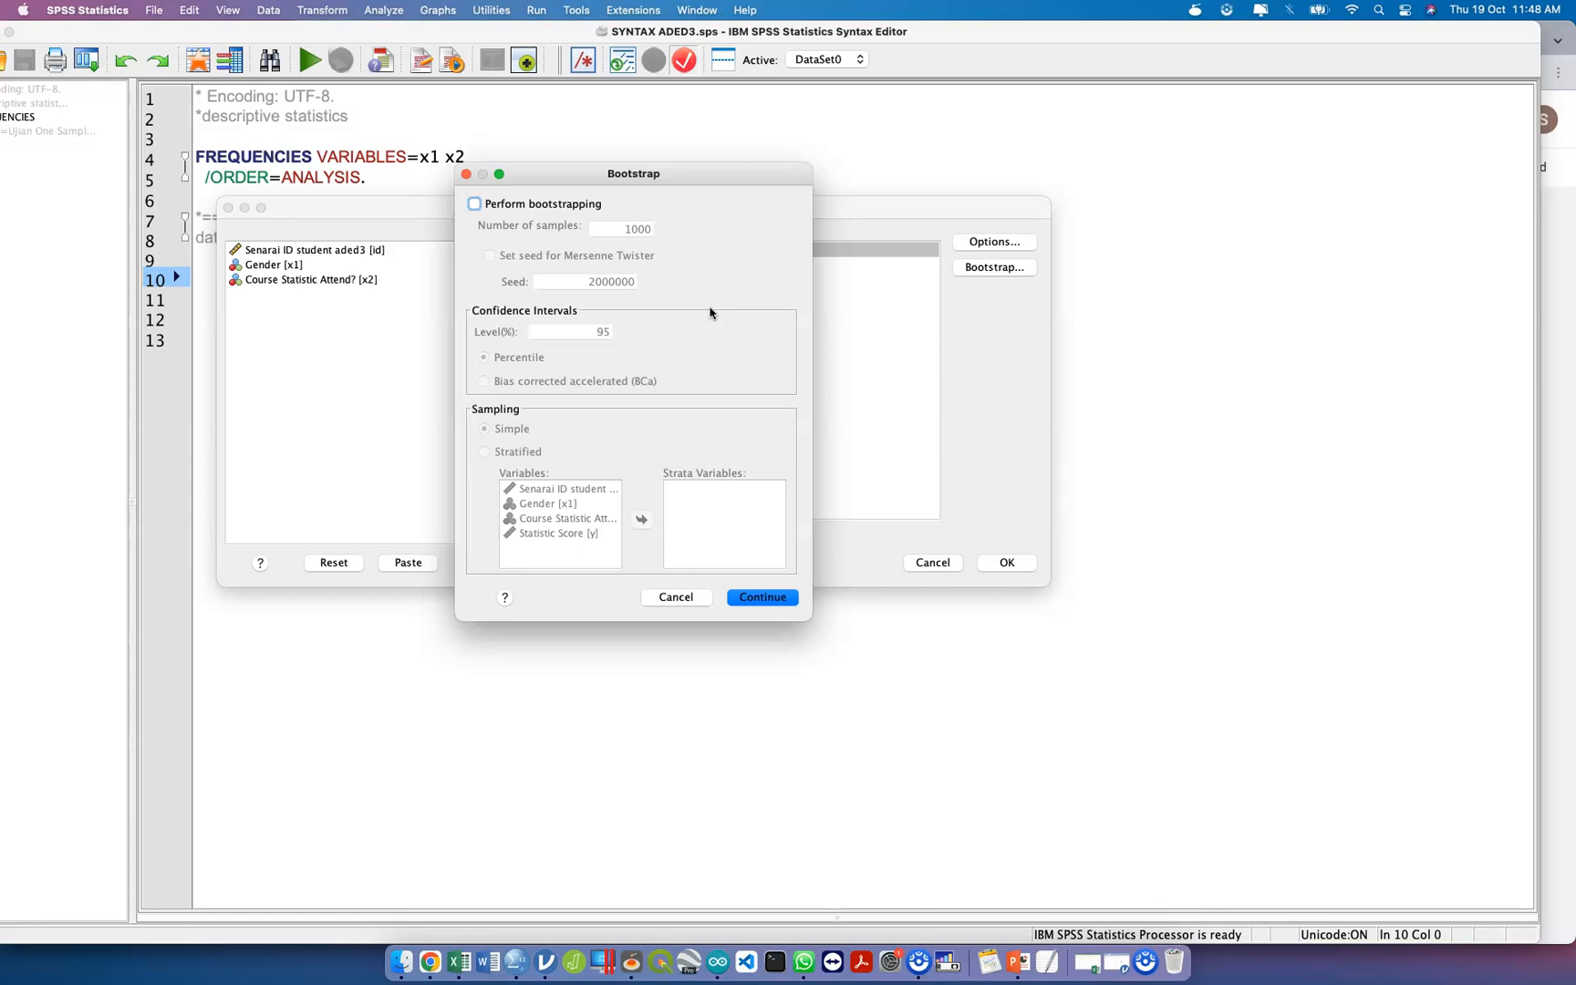
{"action": "left_click", "coordinate": [676, 597]}
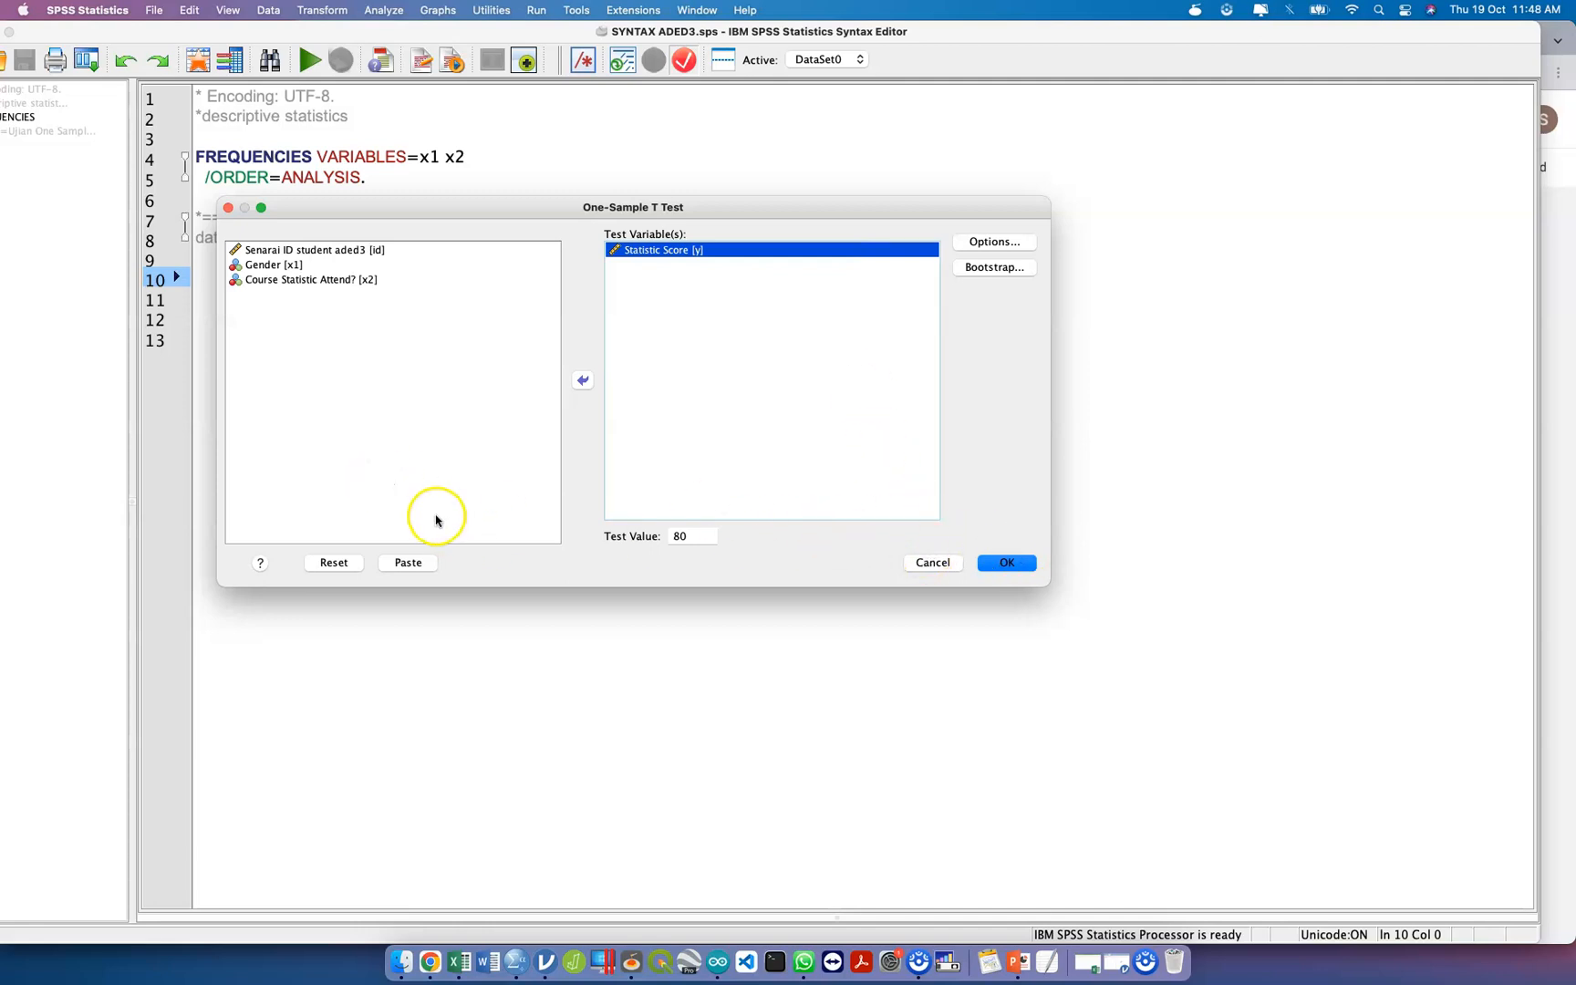
Paste the T-TEST command into the syntax file and delete the surplus blank lines between the data note and the command.
{"action": "left_click", "coordinate": [407, 563]}
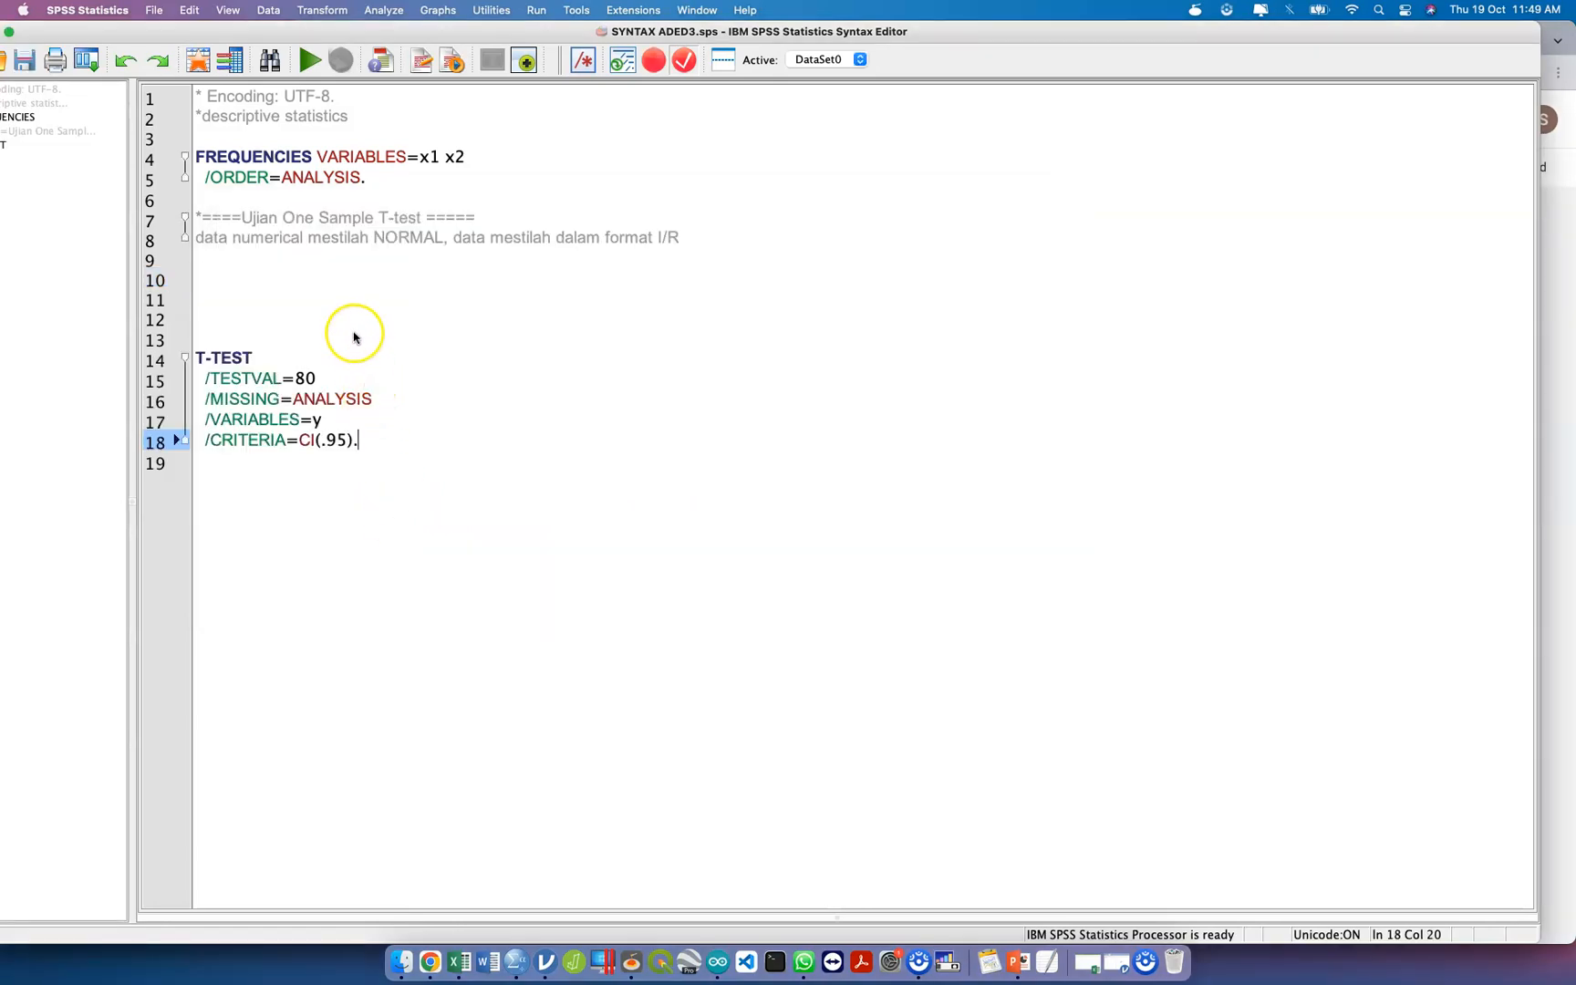
{"action": "left_click", "coordinate": [354, 338]}
{"action": "key", "text": "BackSpace"}
{"action": "key", "text": "BackSpace"}
{"action": "key", "text": "BackSpace"}
{"action": "key", "text": "BackSpace"}
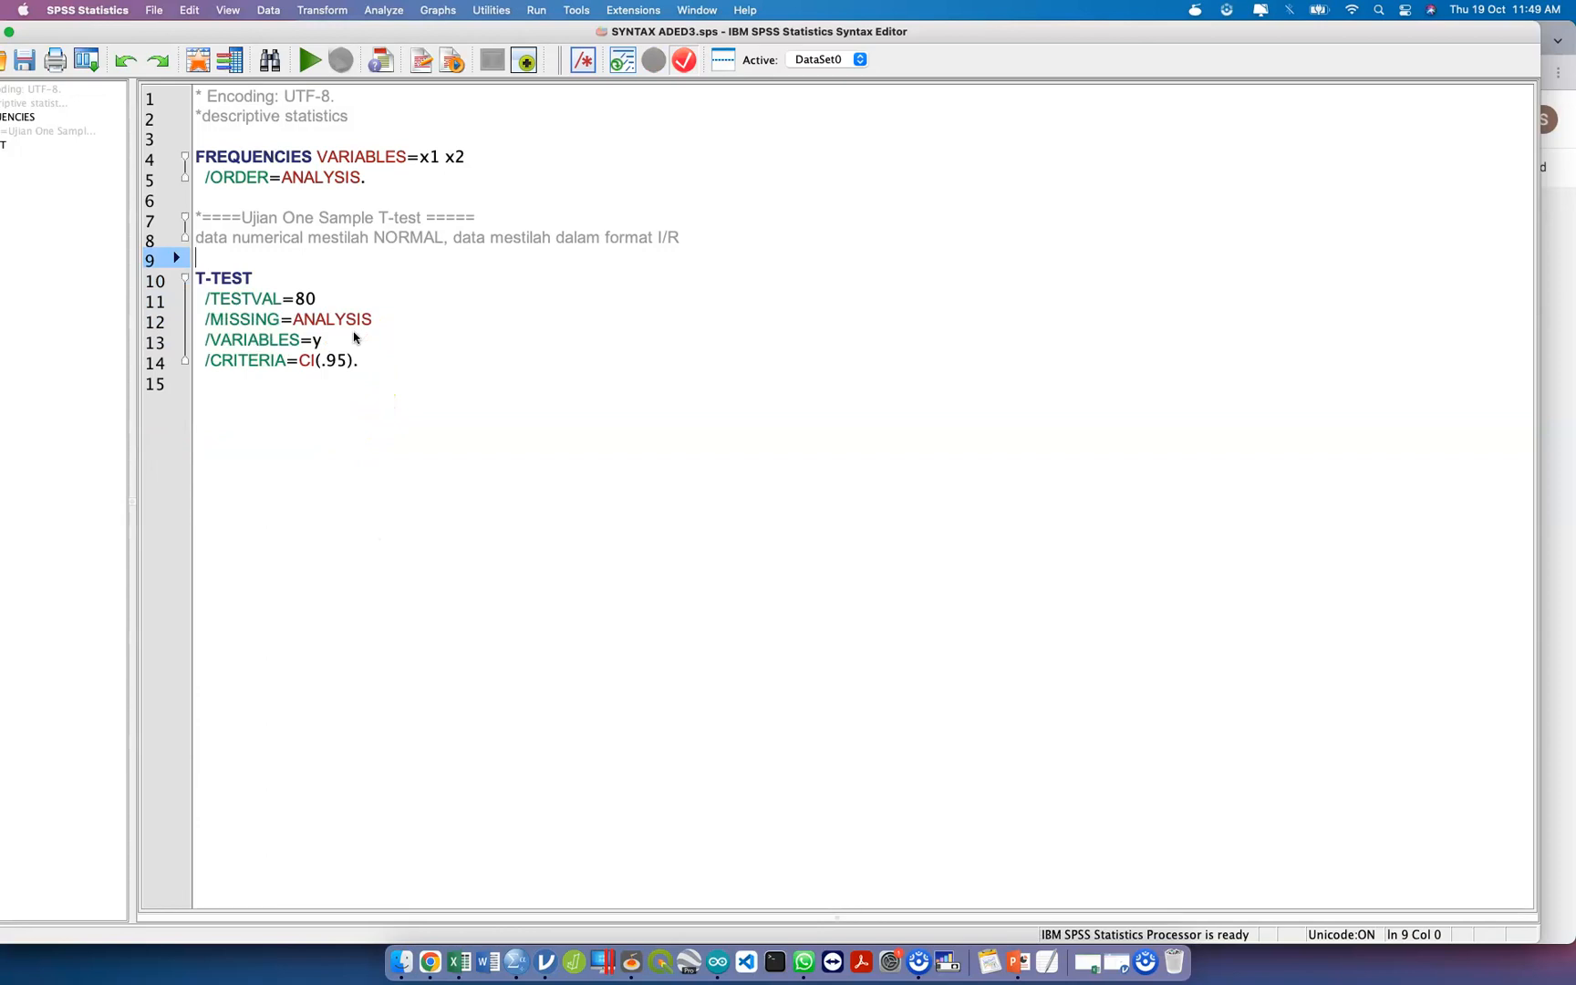
Select the whole T-TEST command in the syntax file and run only that selection.
{"action": "key", "text": "shift+Down"}
{"action": "key", "text": "shift+Down"}
{"action": "key", "text": "shift+Down"}
{"action": "key", "text": "shift+Down"}
{"action": "key", "text": "shift+Down"}
{"action": "key", "text": "shift+Down"}
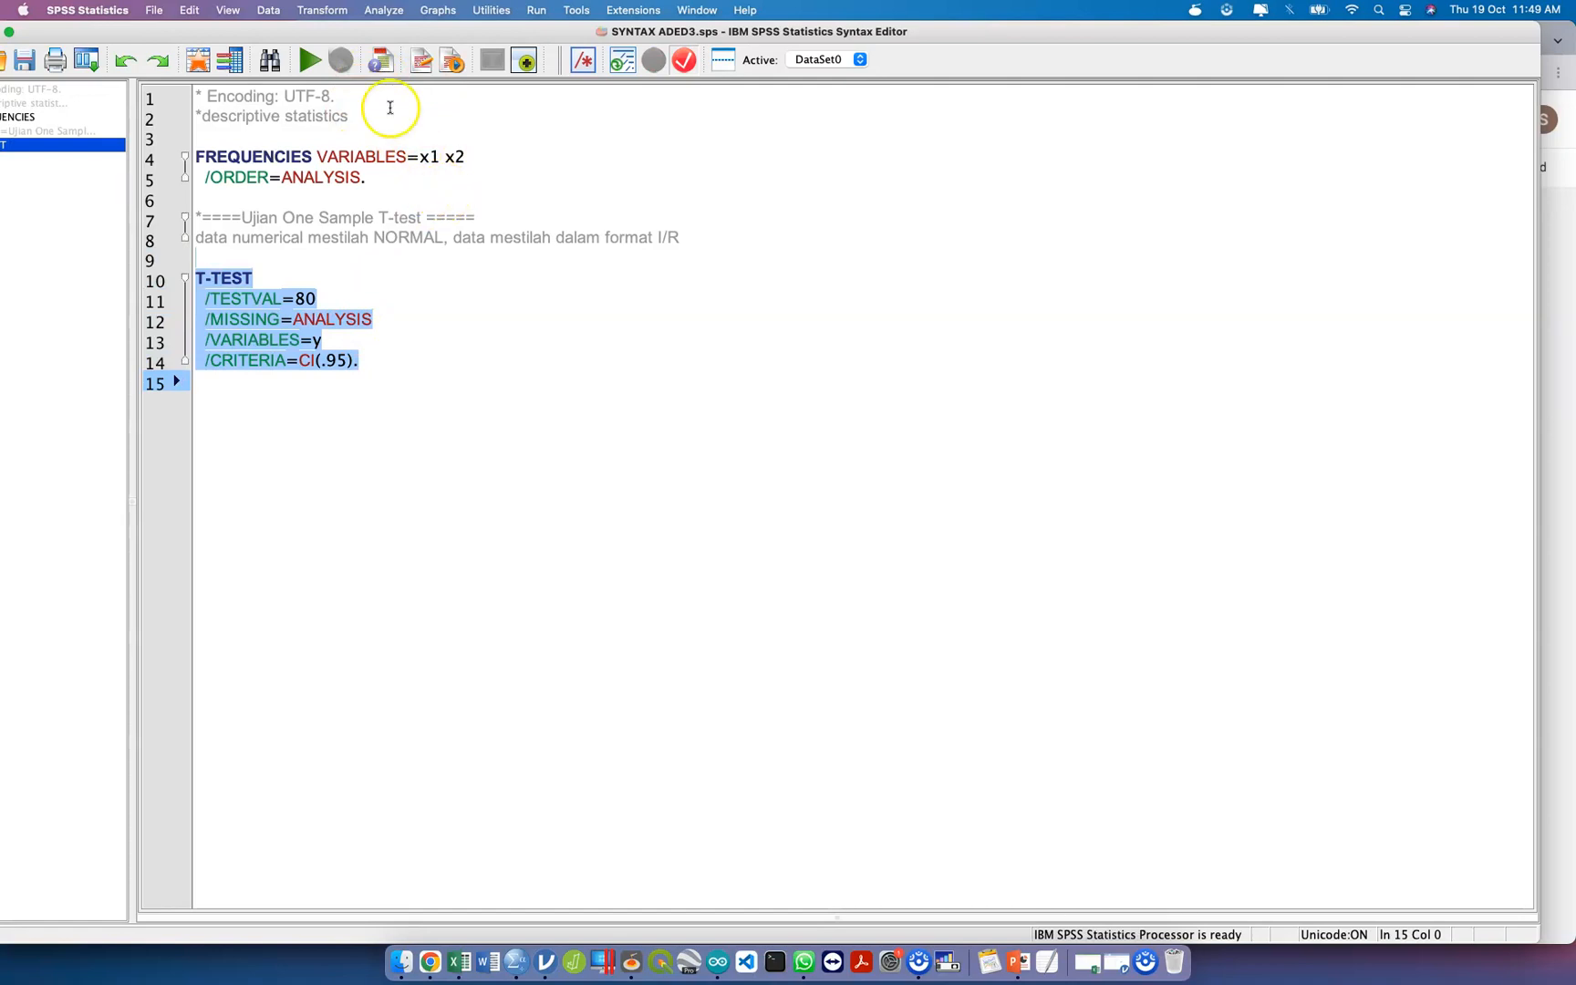
{"action": "left_click", "coordinate": [311, 62]}
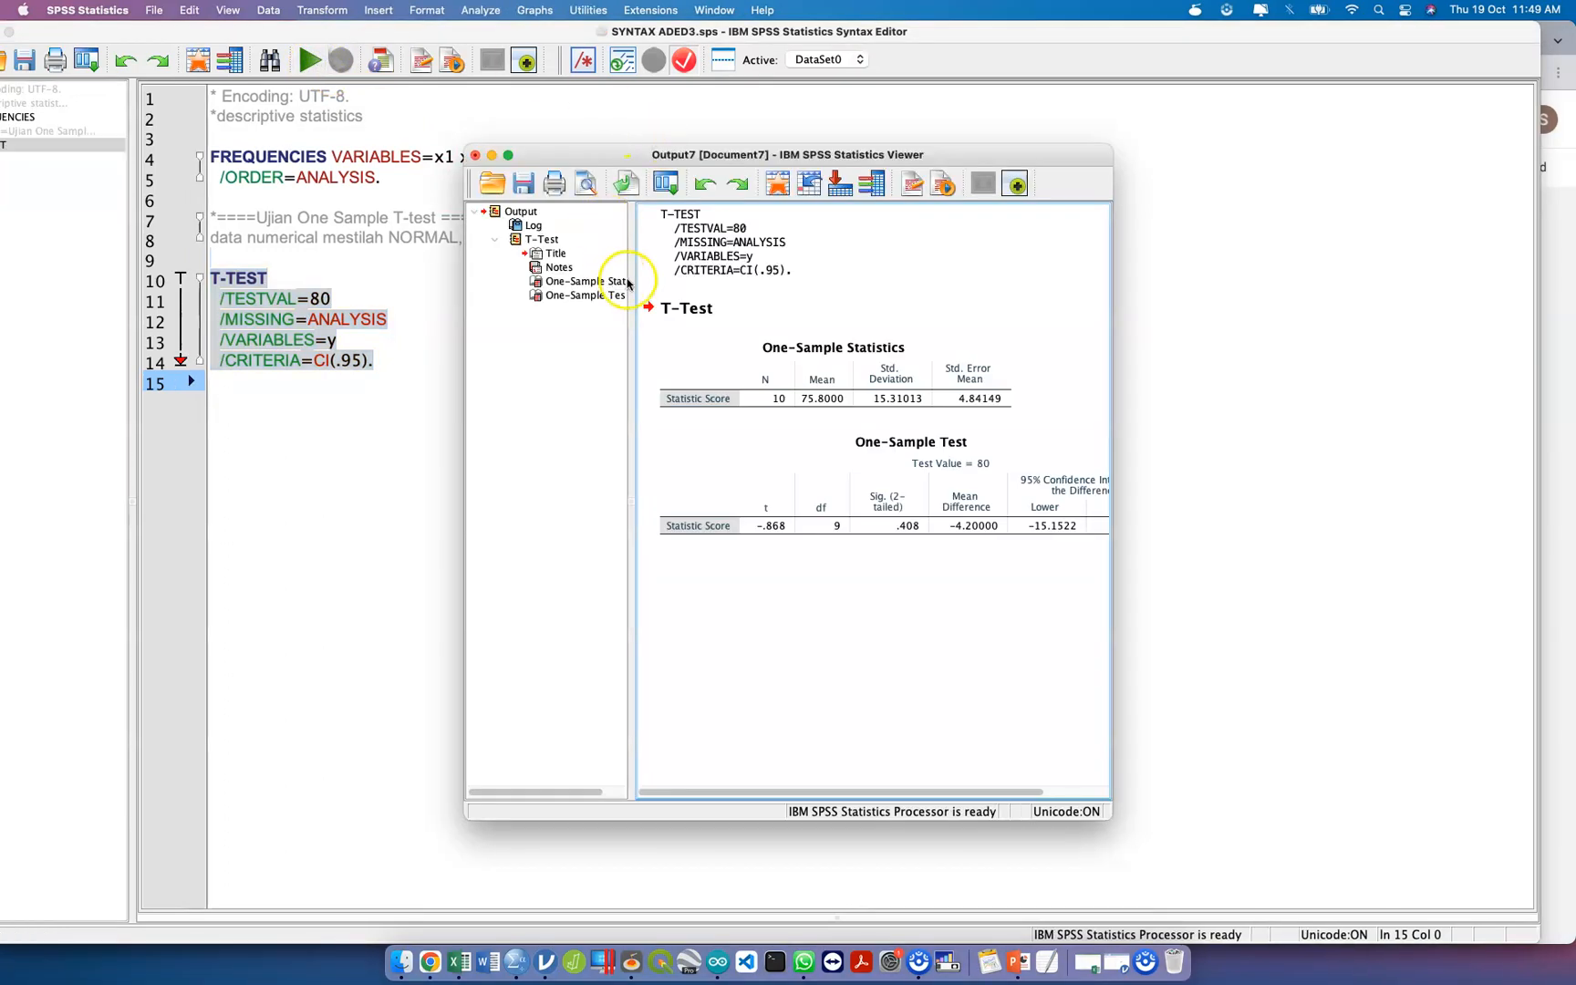
Narrow the outline in the output viewer and maximise the window to show the full One-Sample Test table.
{"action": "left_click_drag", "start_coordinate": [634, 275], "coordinate": [540, 275]}
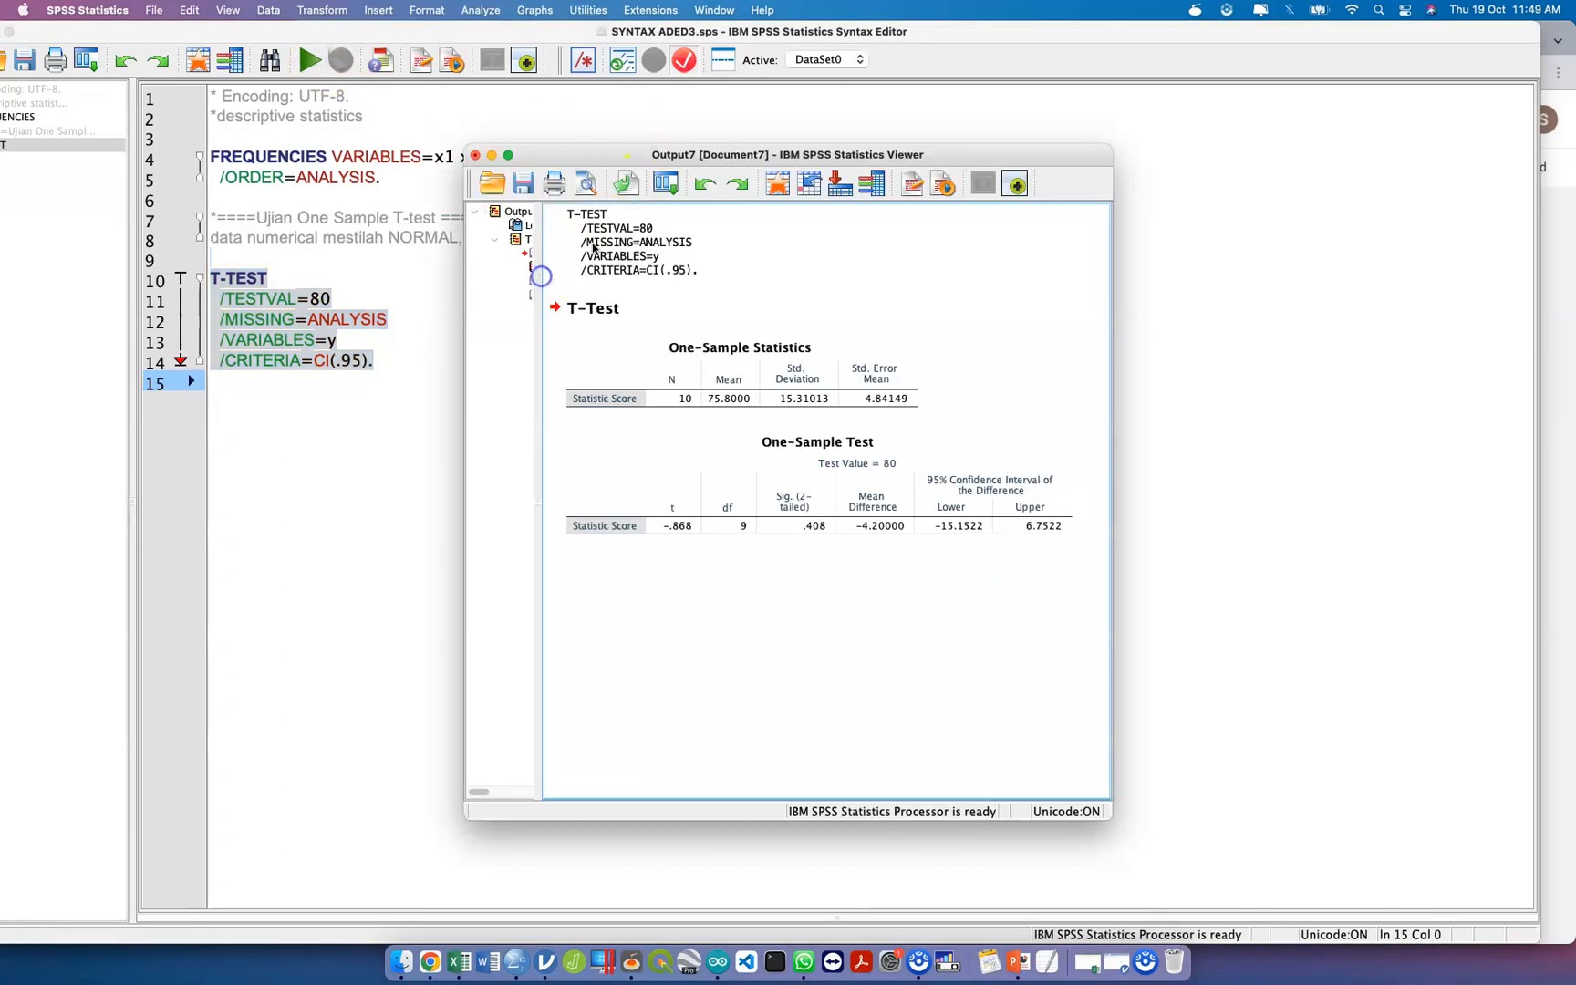
{"action": "double_click", "coordinate": [790, 154]}
{"action": "left_click", "coordinate": [479, 382]}
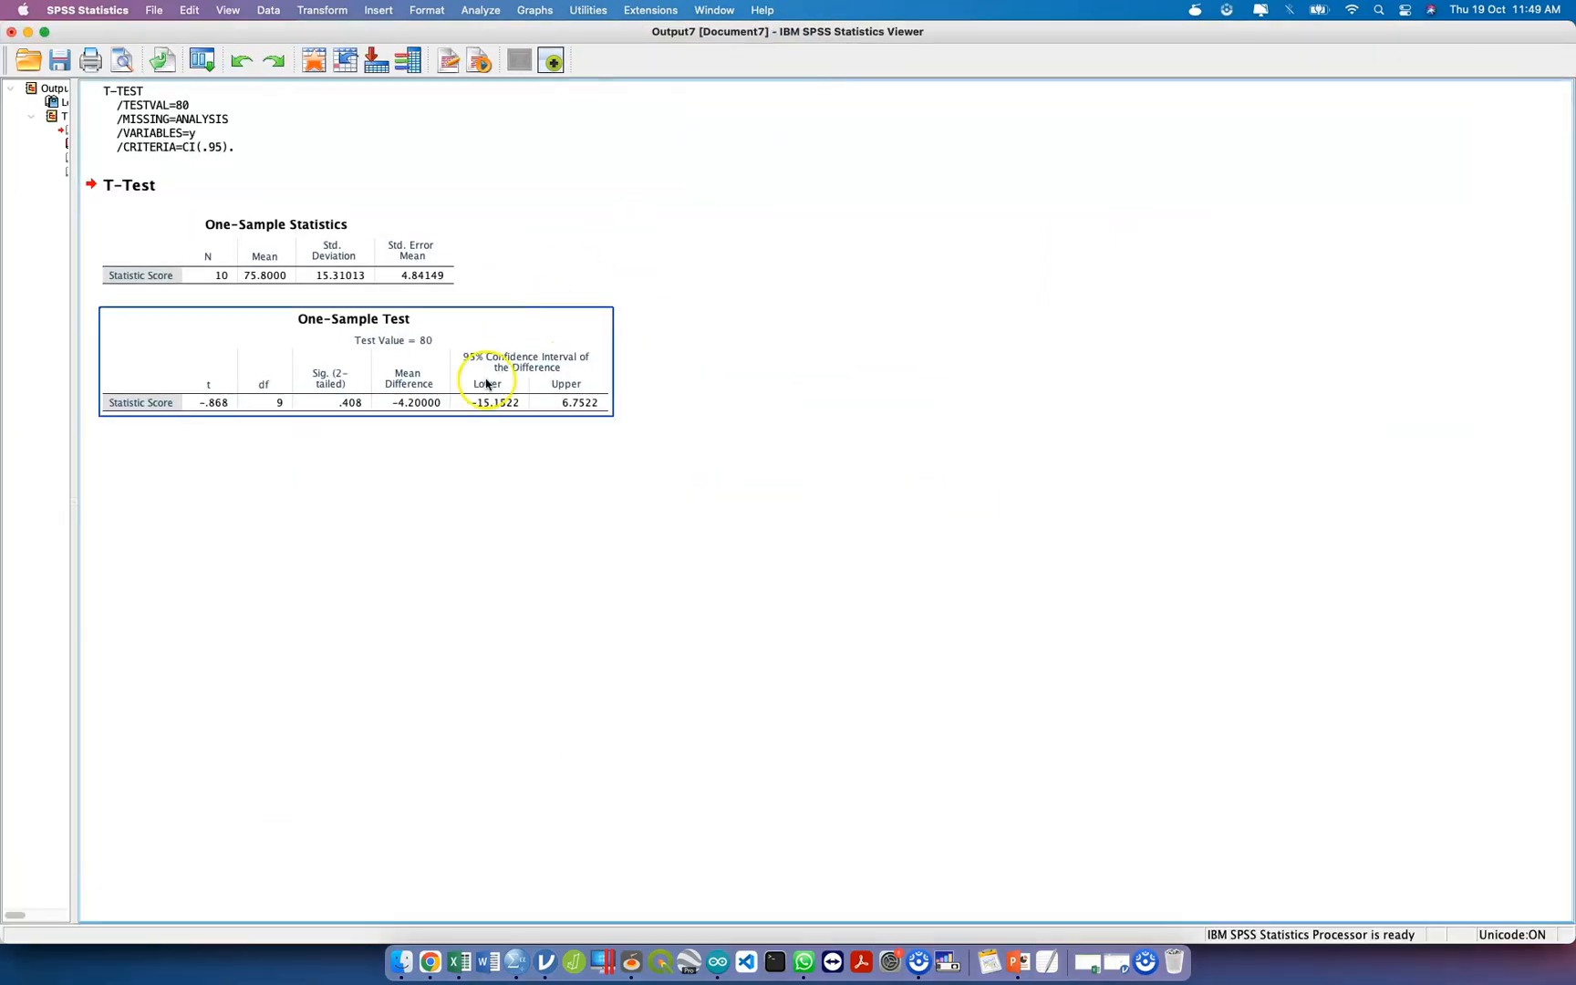
{"action": "left_click", "coordinate": [476, 159]}
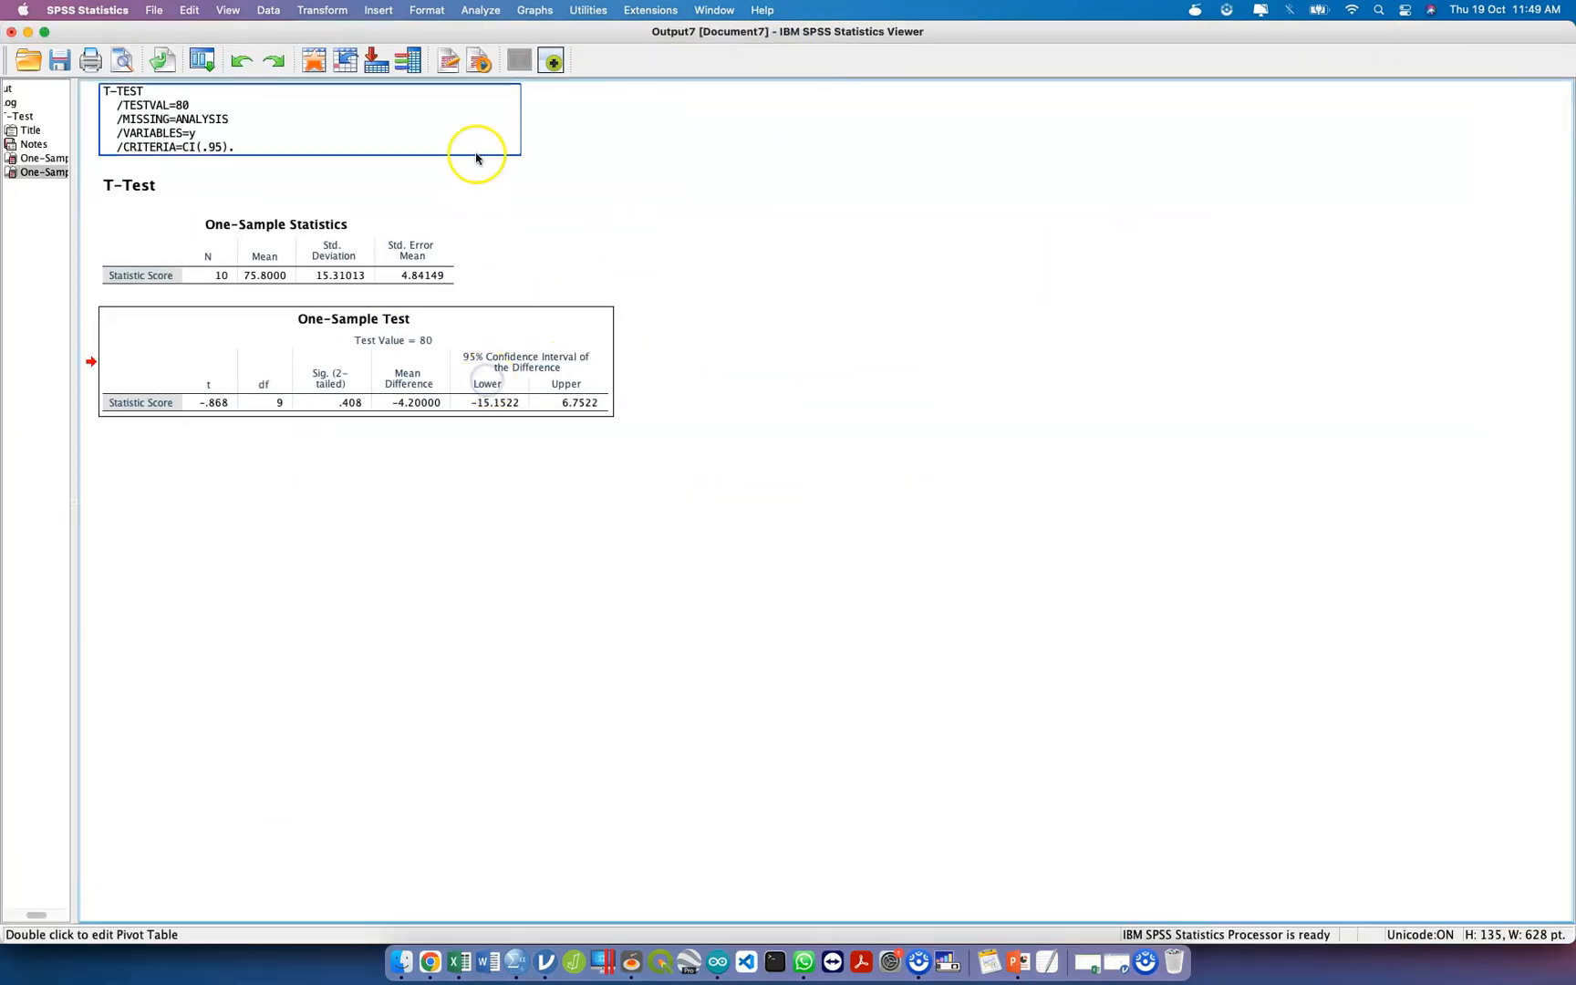
{"action": "left_click", "coordinate": [225, 11]}
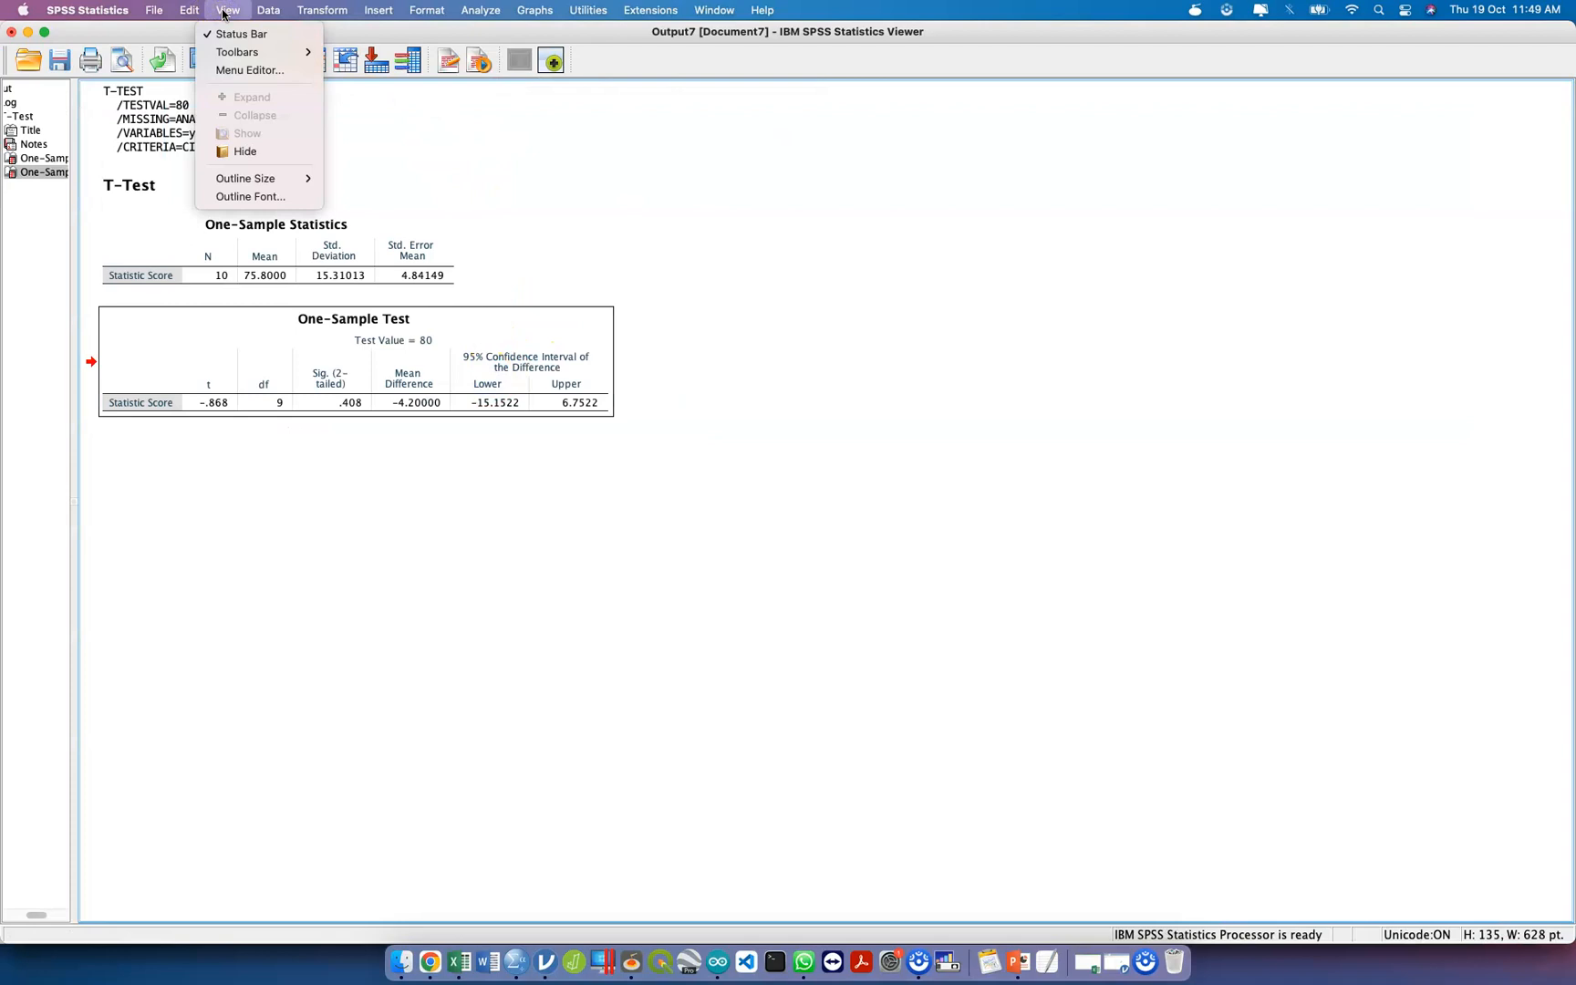
{"action": "left_click", "coordinate": [267, 182]}
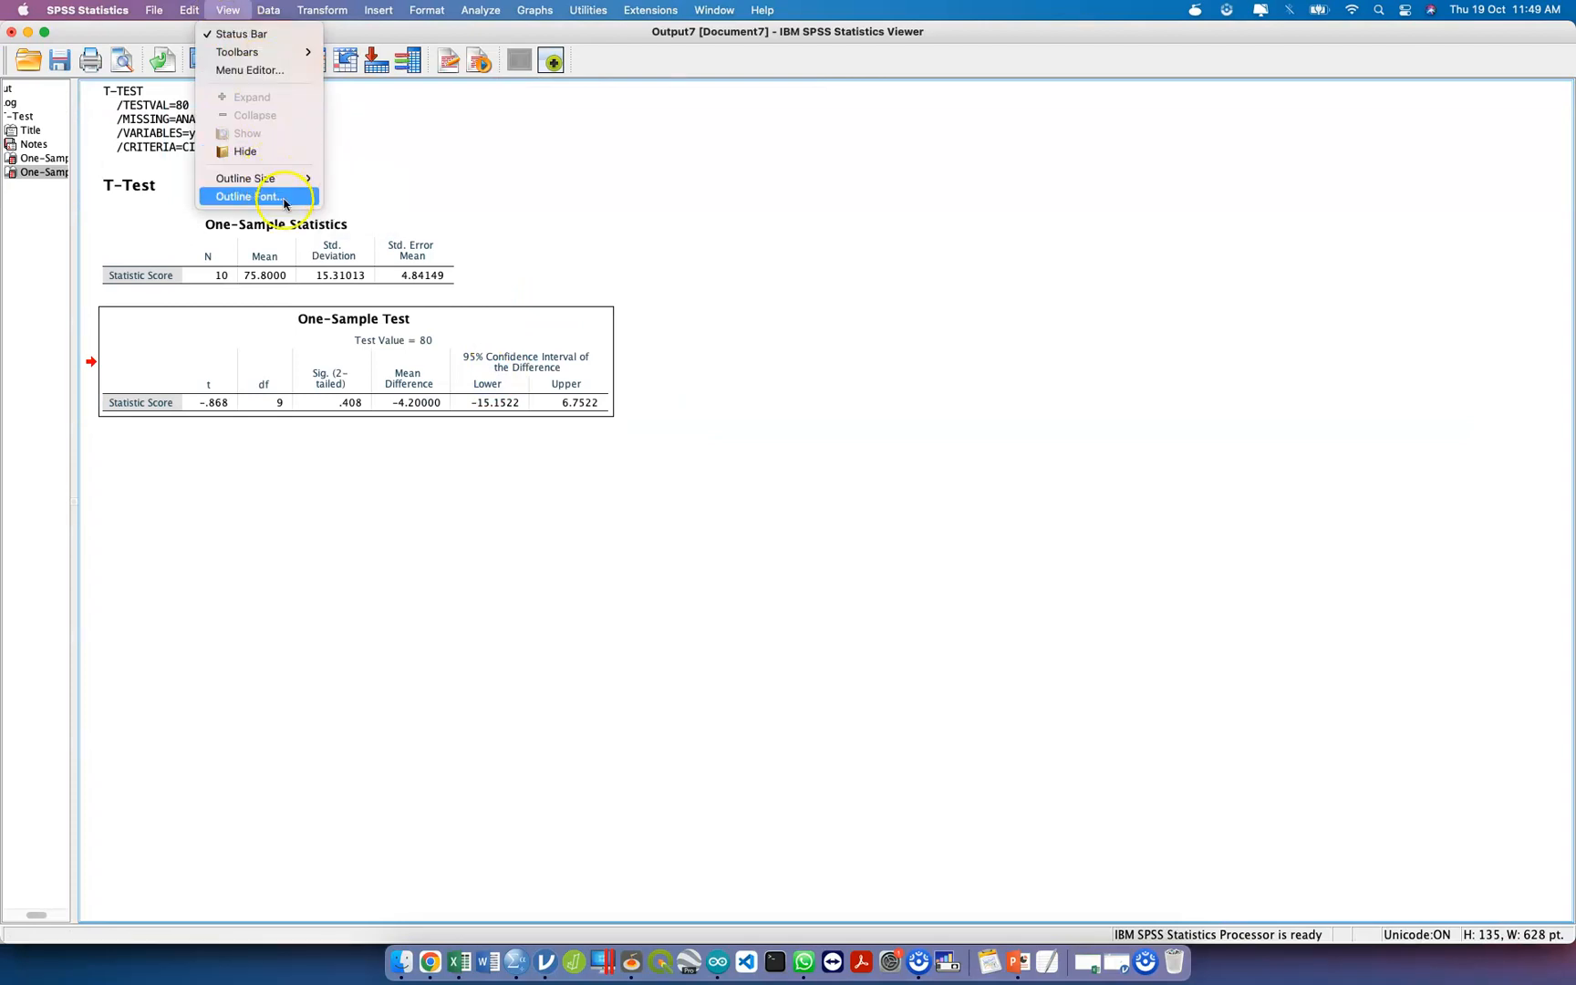
{"action": "left_click", "coordinate": [285, 199]}
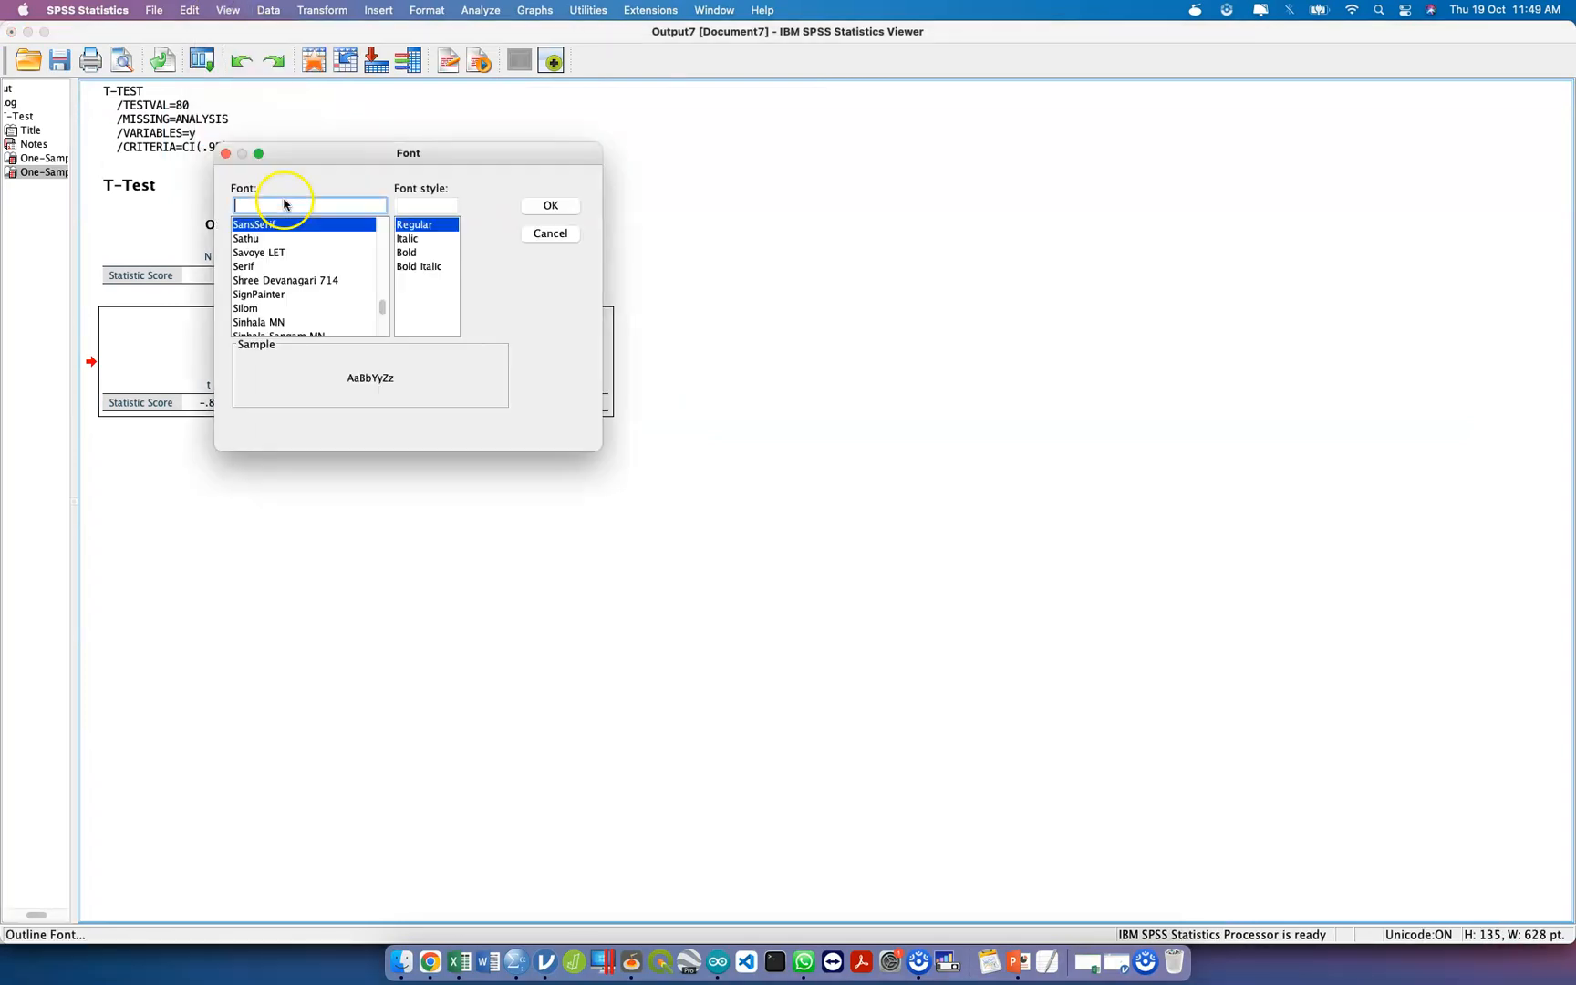
{"action": "left_click", "coordinate": [550, 233]}
{"action": "left_click", "coordinate": [254, 95]}
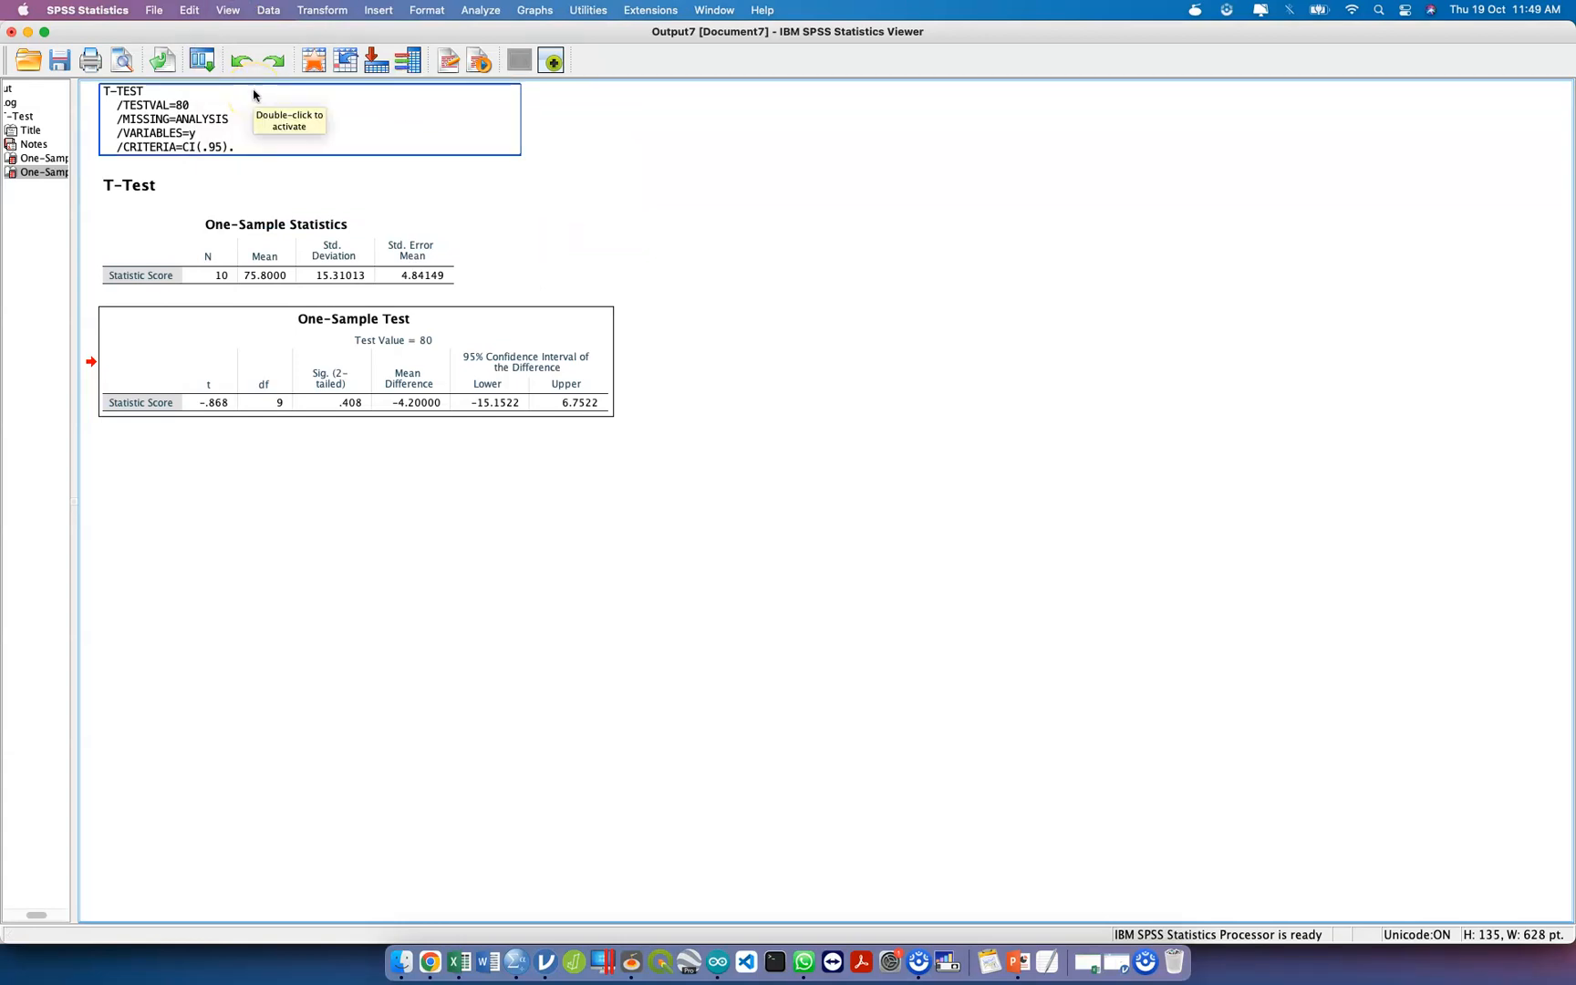
Close the output viewer window containing the t-test results.
{"action": "left_click", "coordinate": [11, 32]}
{"action": "left_click", "coordinate": [908, 526]}
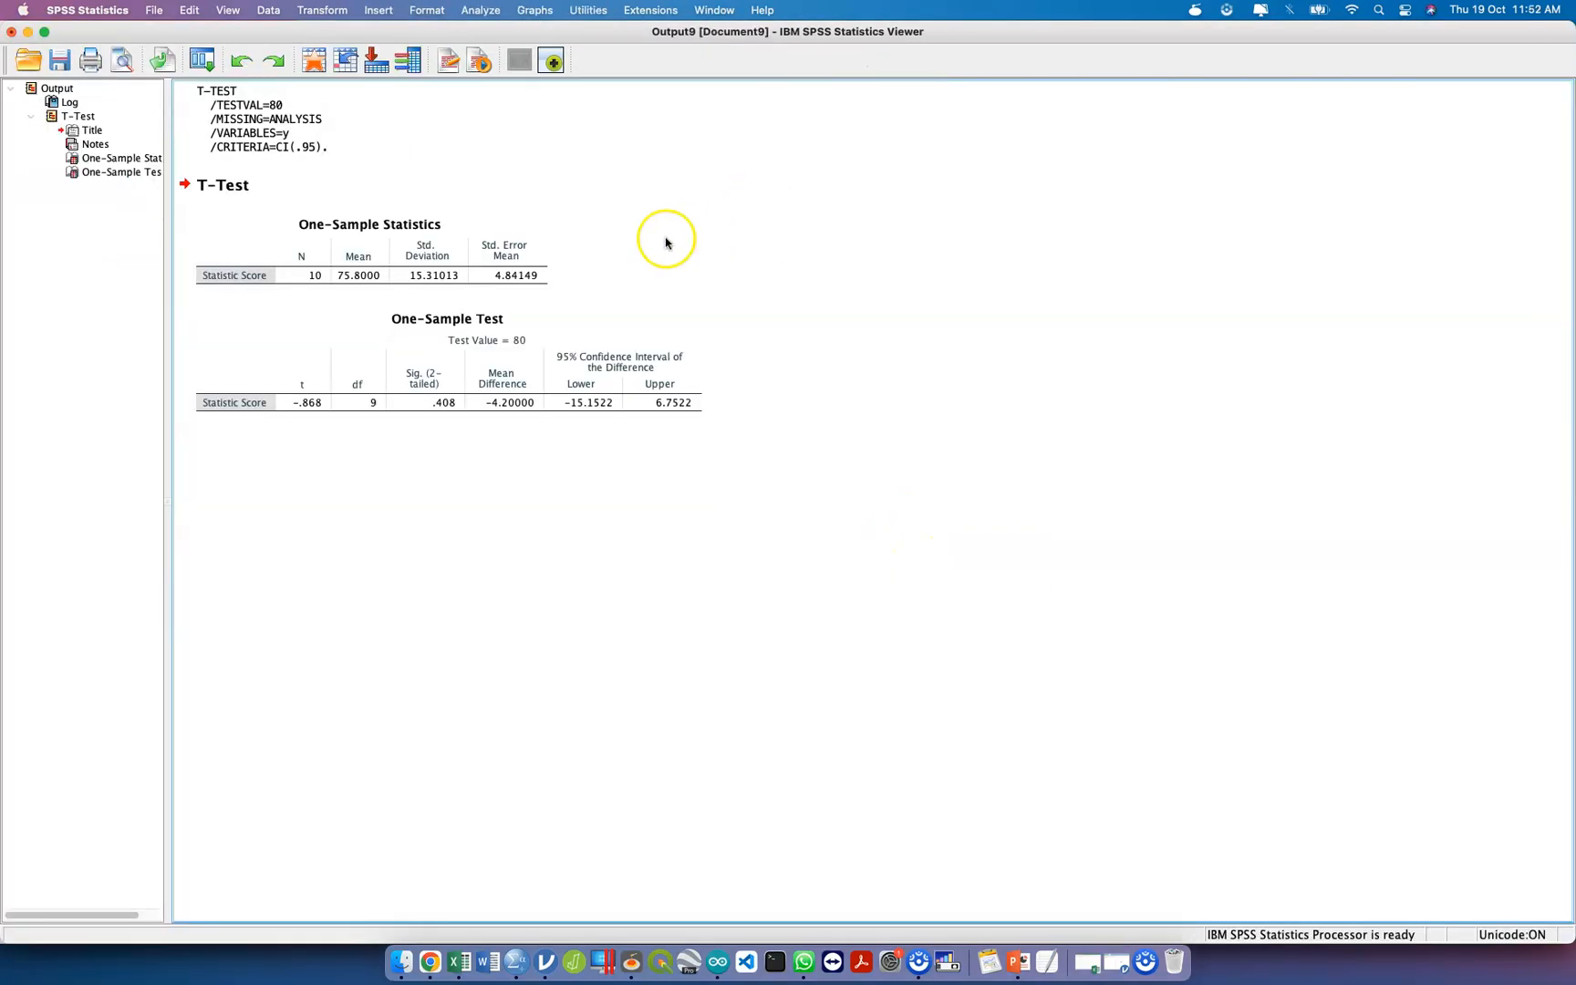
Examine the mean in the One-Sample Statistics table and the t, significance and confidence interval values in the One-Sample Test table.
{"action": "left_click", "coordinate": [279, 276]}
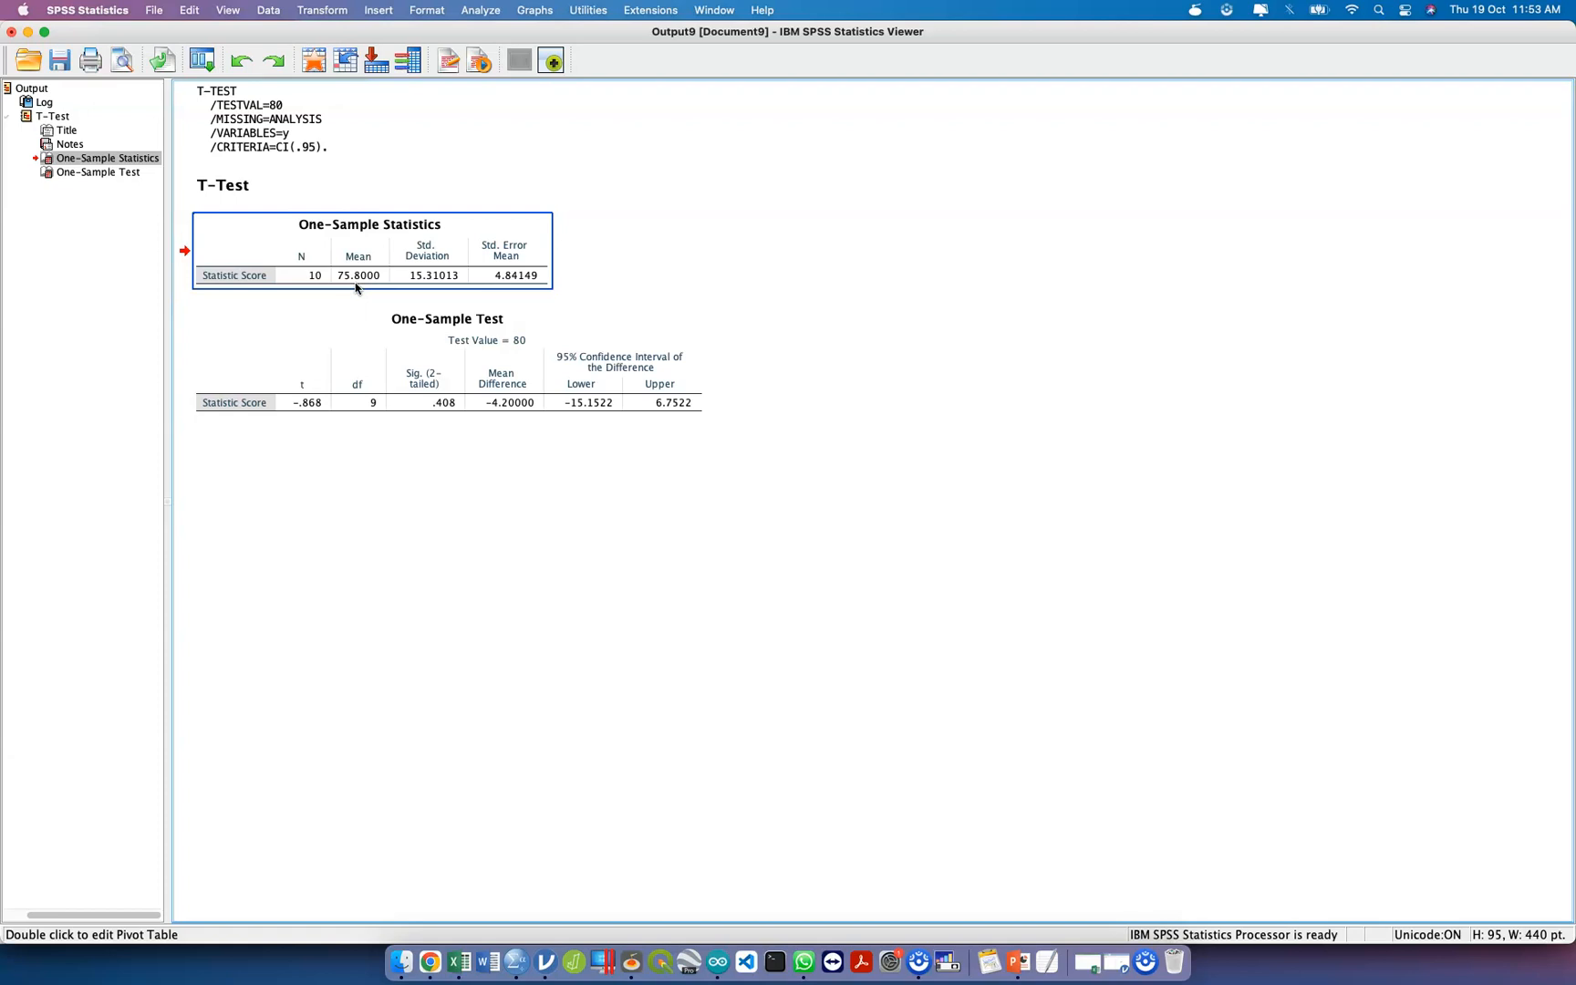
{"action": "left_click", "coordinate": [301, 402]}
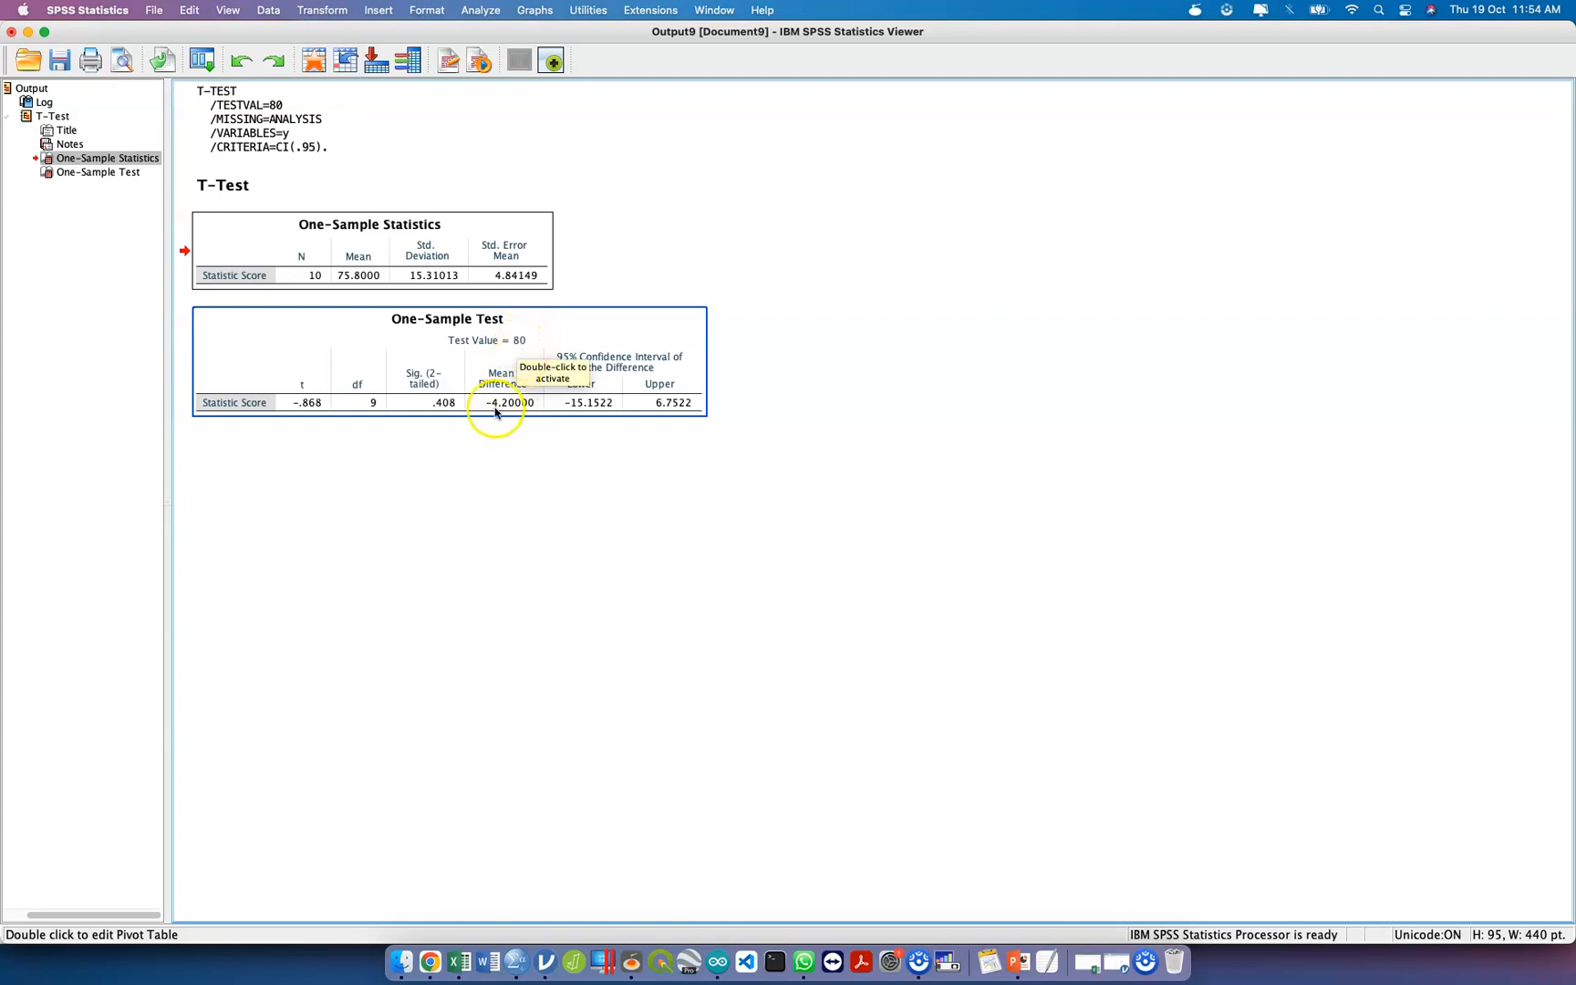
{"action": "left_click", "coordinate": [580, 425]}
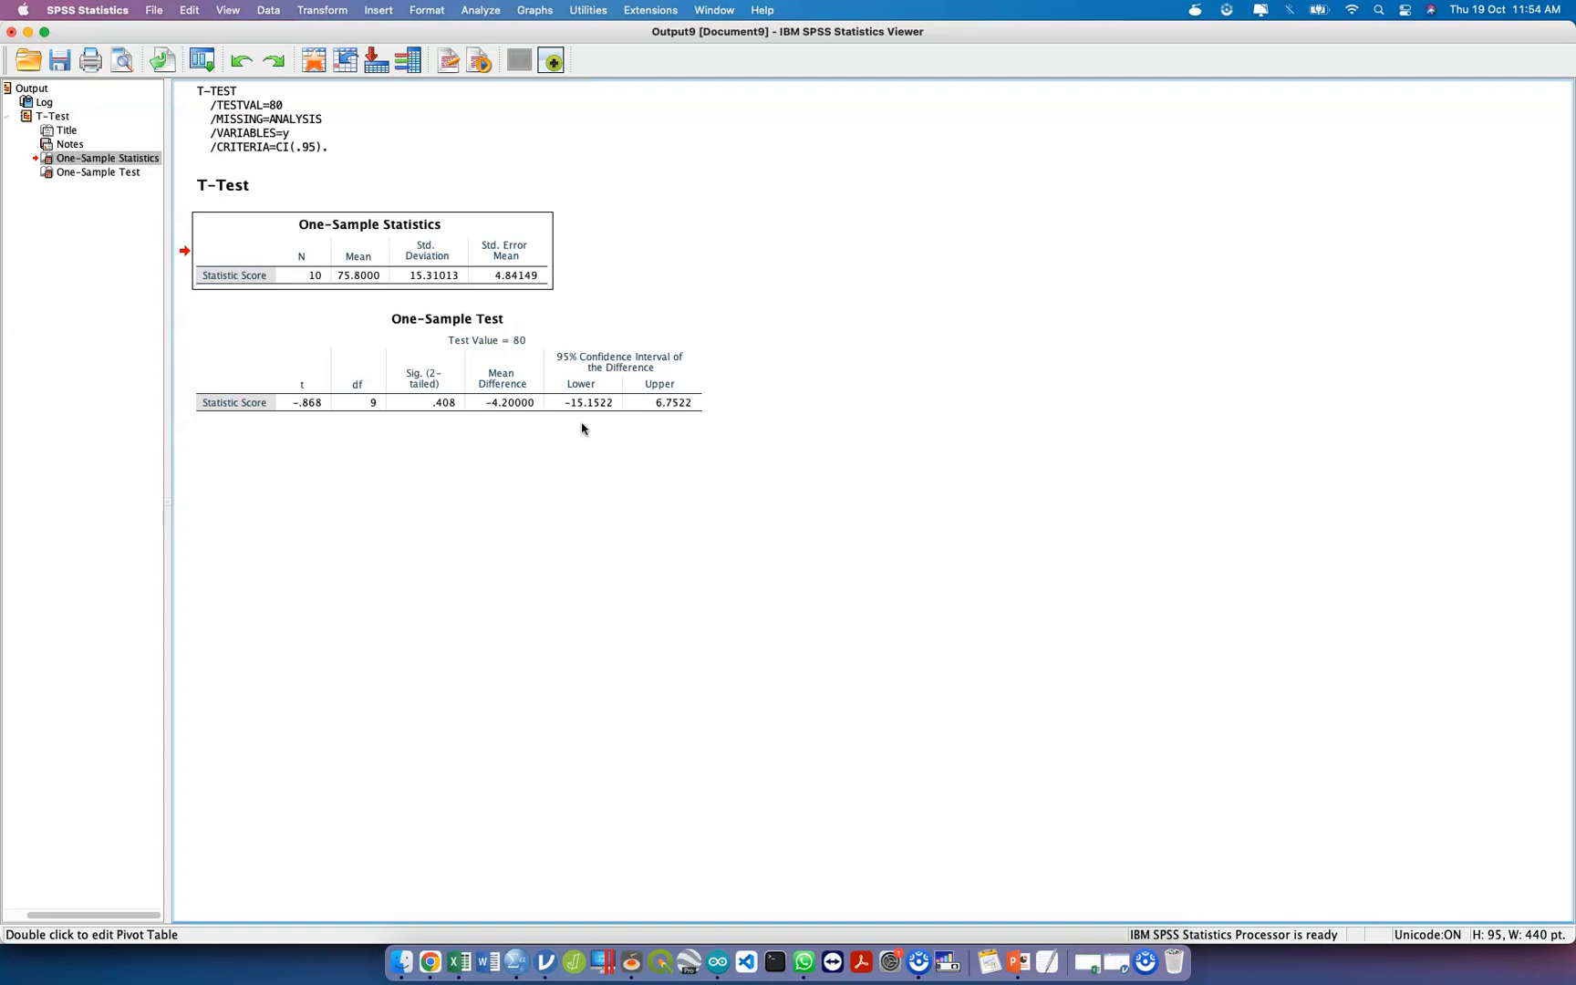
{"action": "left_click", "coordinate": [646, 405]}
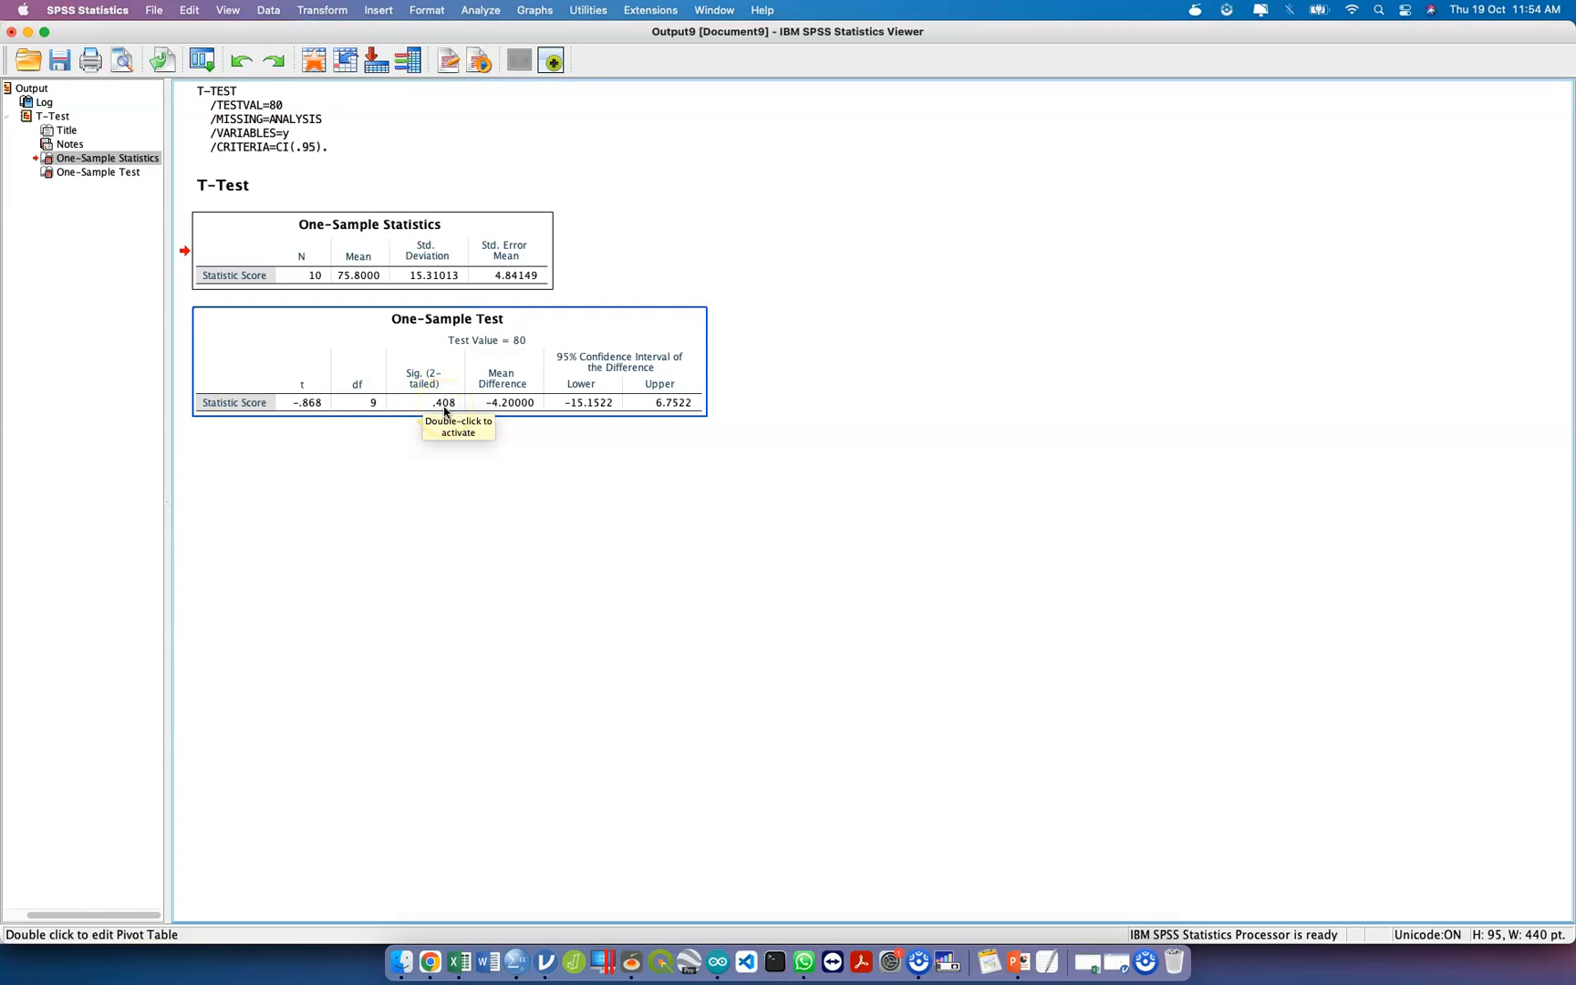
Switch to the Jamboard in Chrome and compare the hypotheses on frame 7 with the results and decision rules on frame 8.
{"action": "key", "text": "ctrl+Up"}
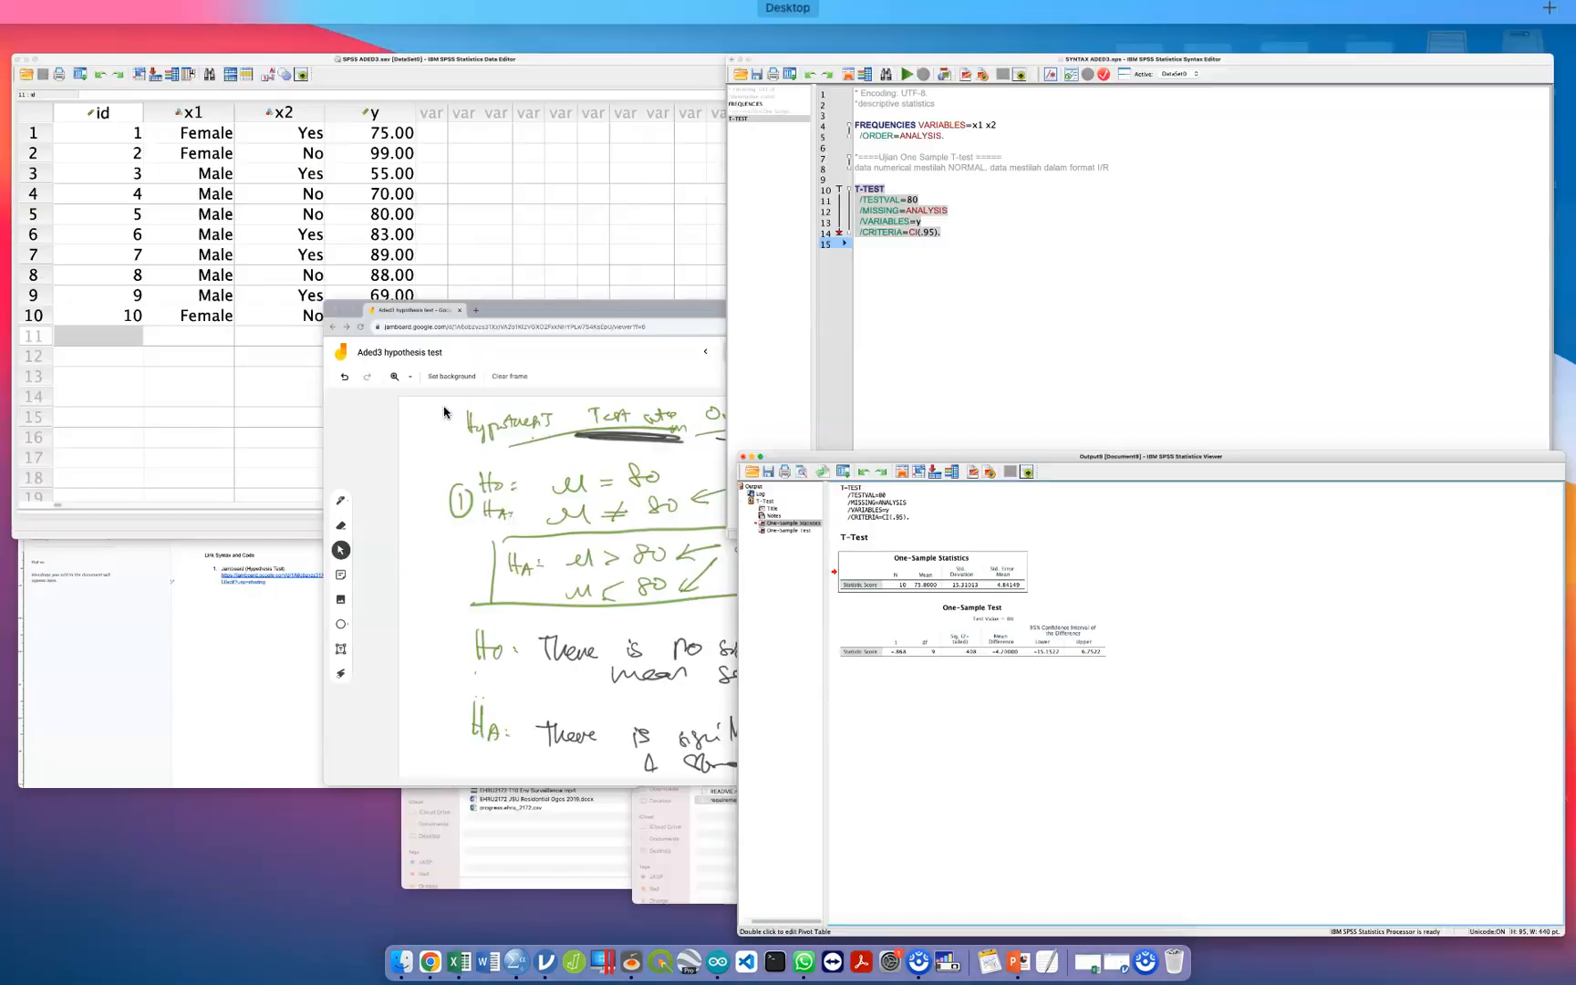
{"action": "left_click", "coordinate": [527, 513]}
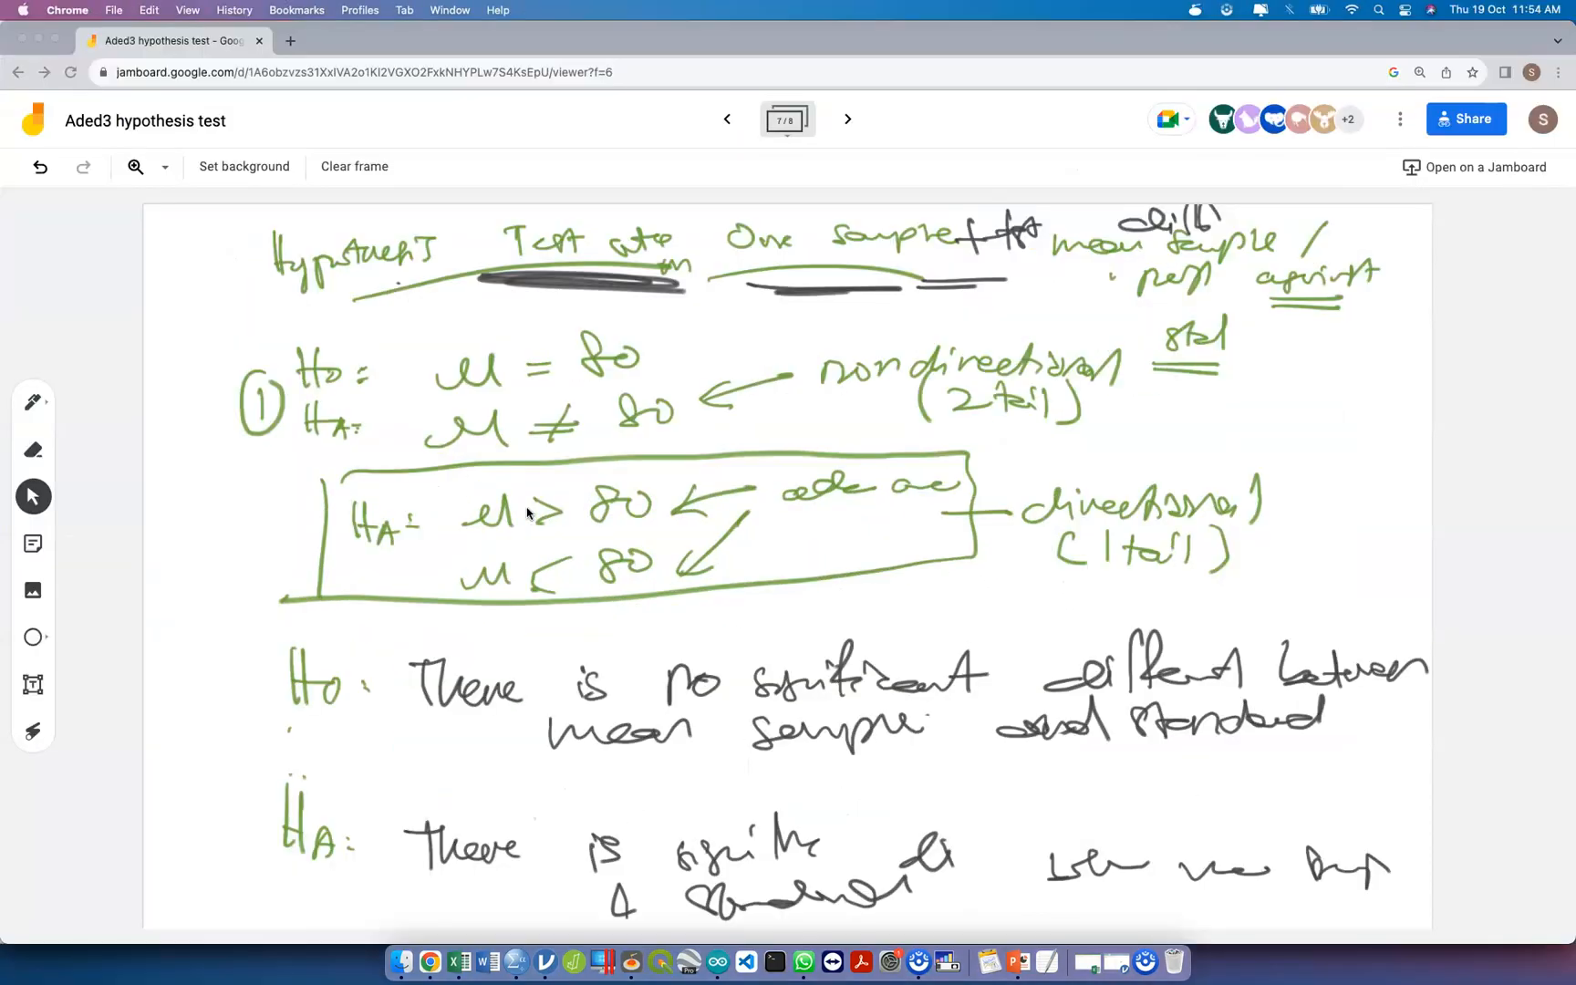
{"action": "left_click", "coordinate": [851, 119]}
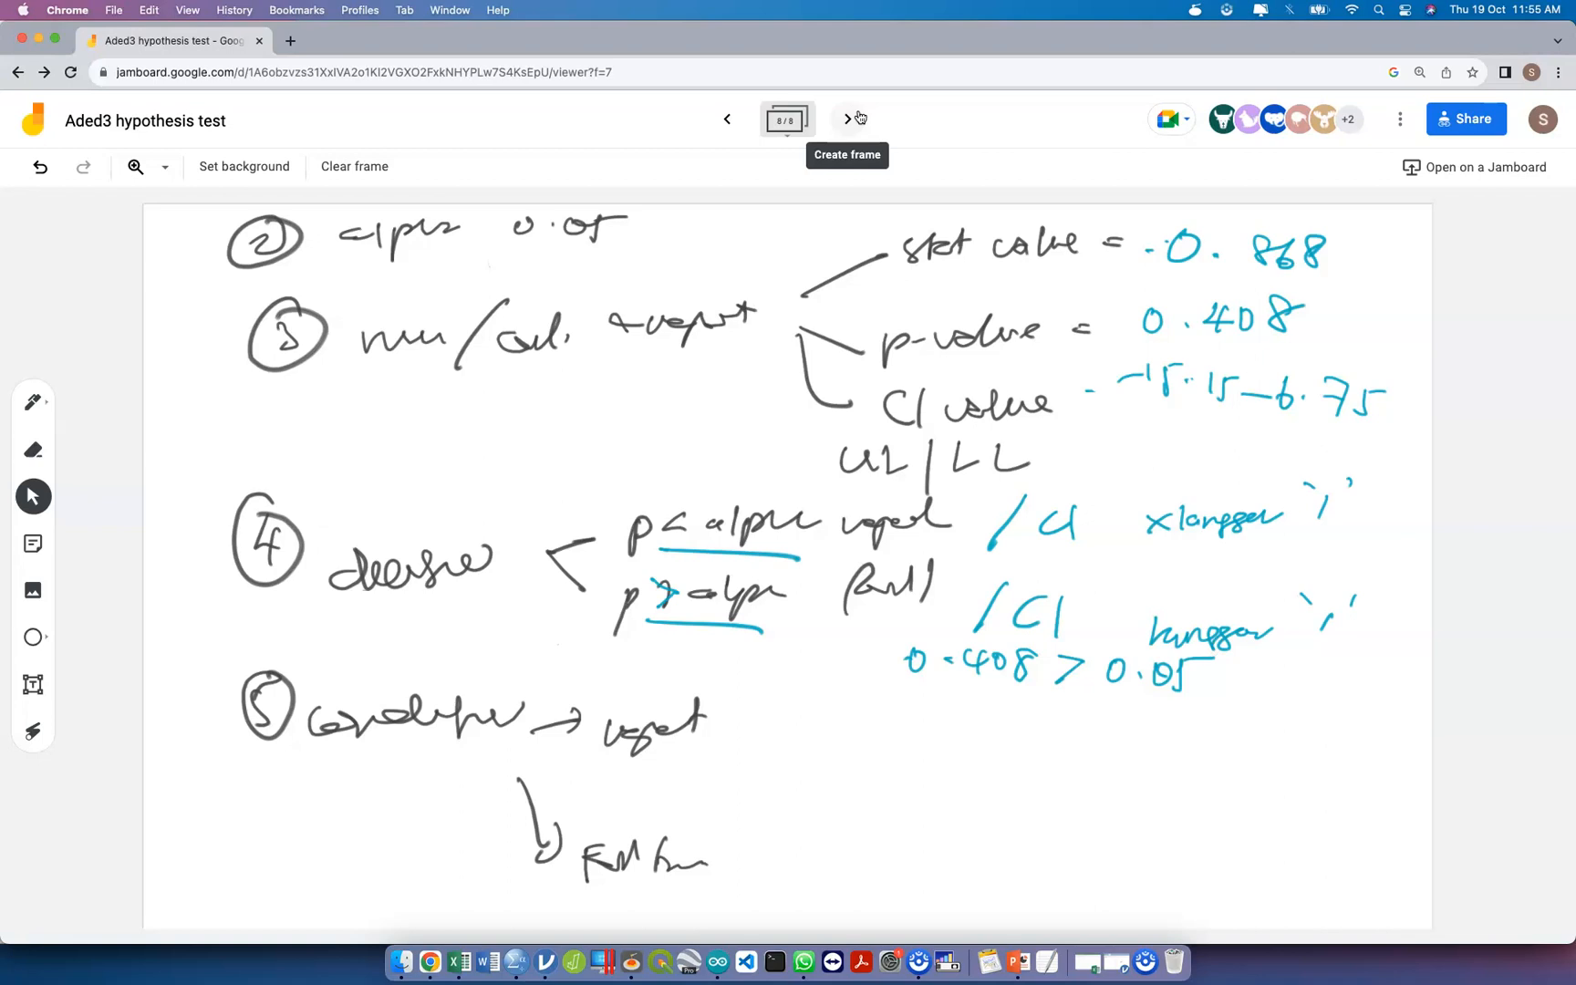
{"action": "left_click", "coordinate": [727, 118]}
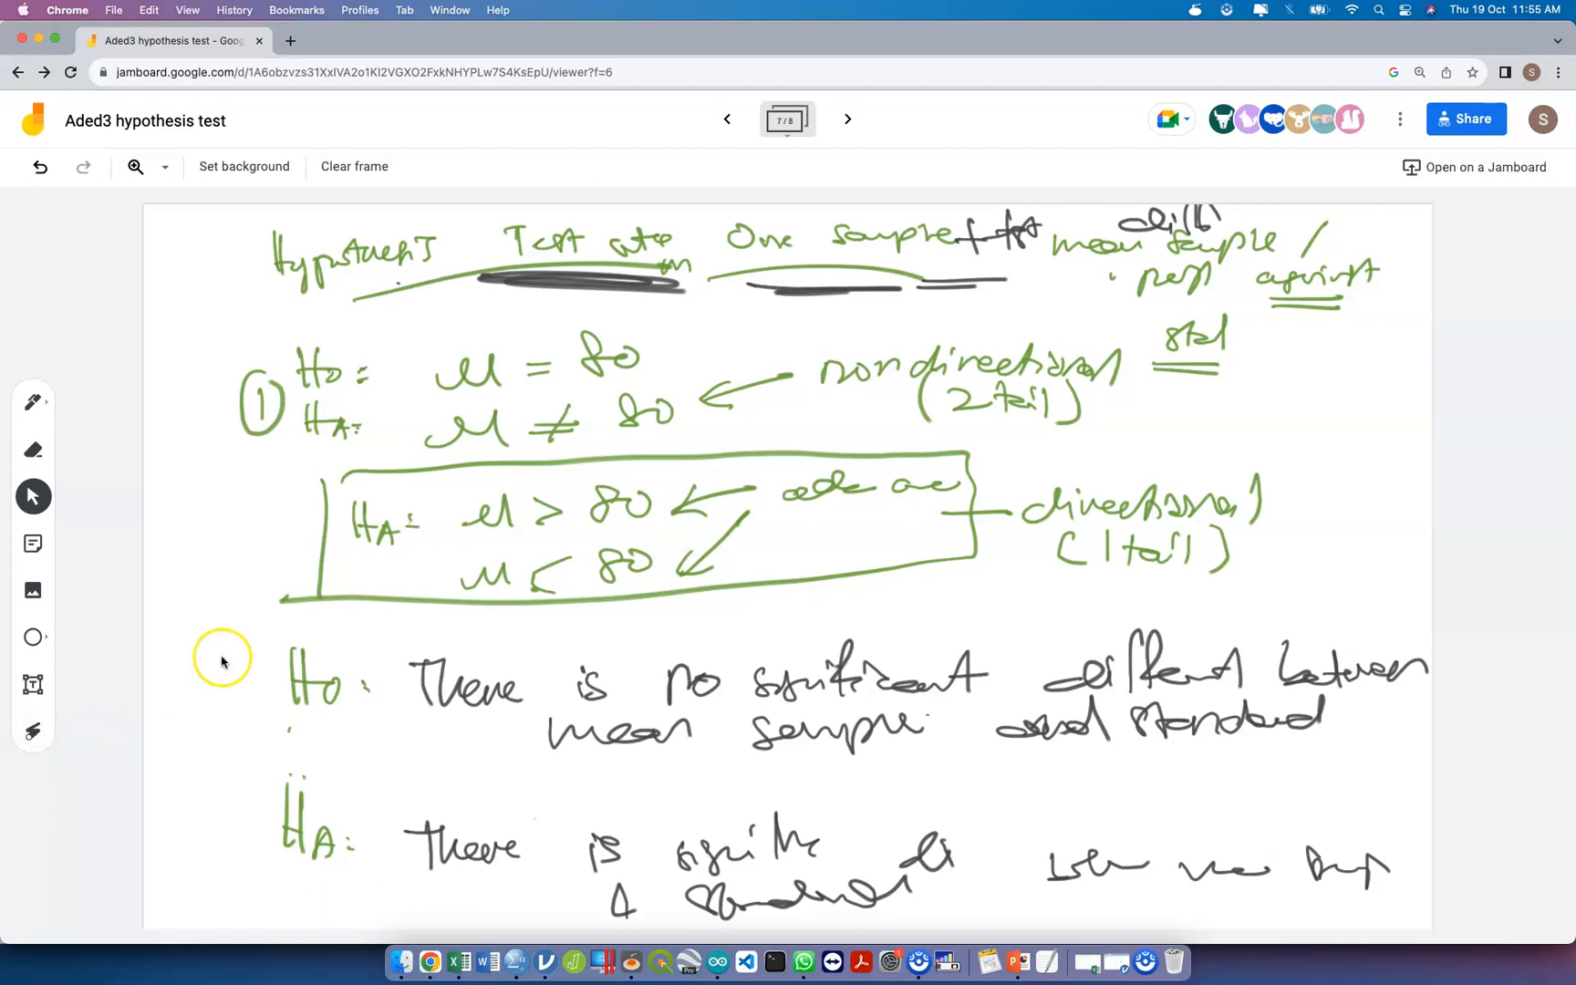
{"action": "left_click", "coordinate": [848, 120]}
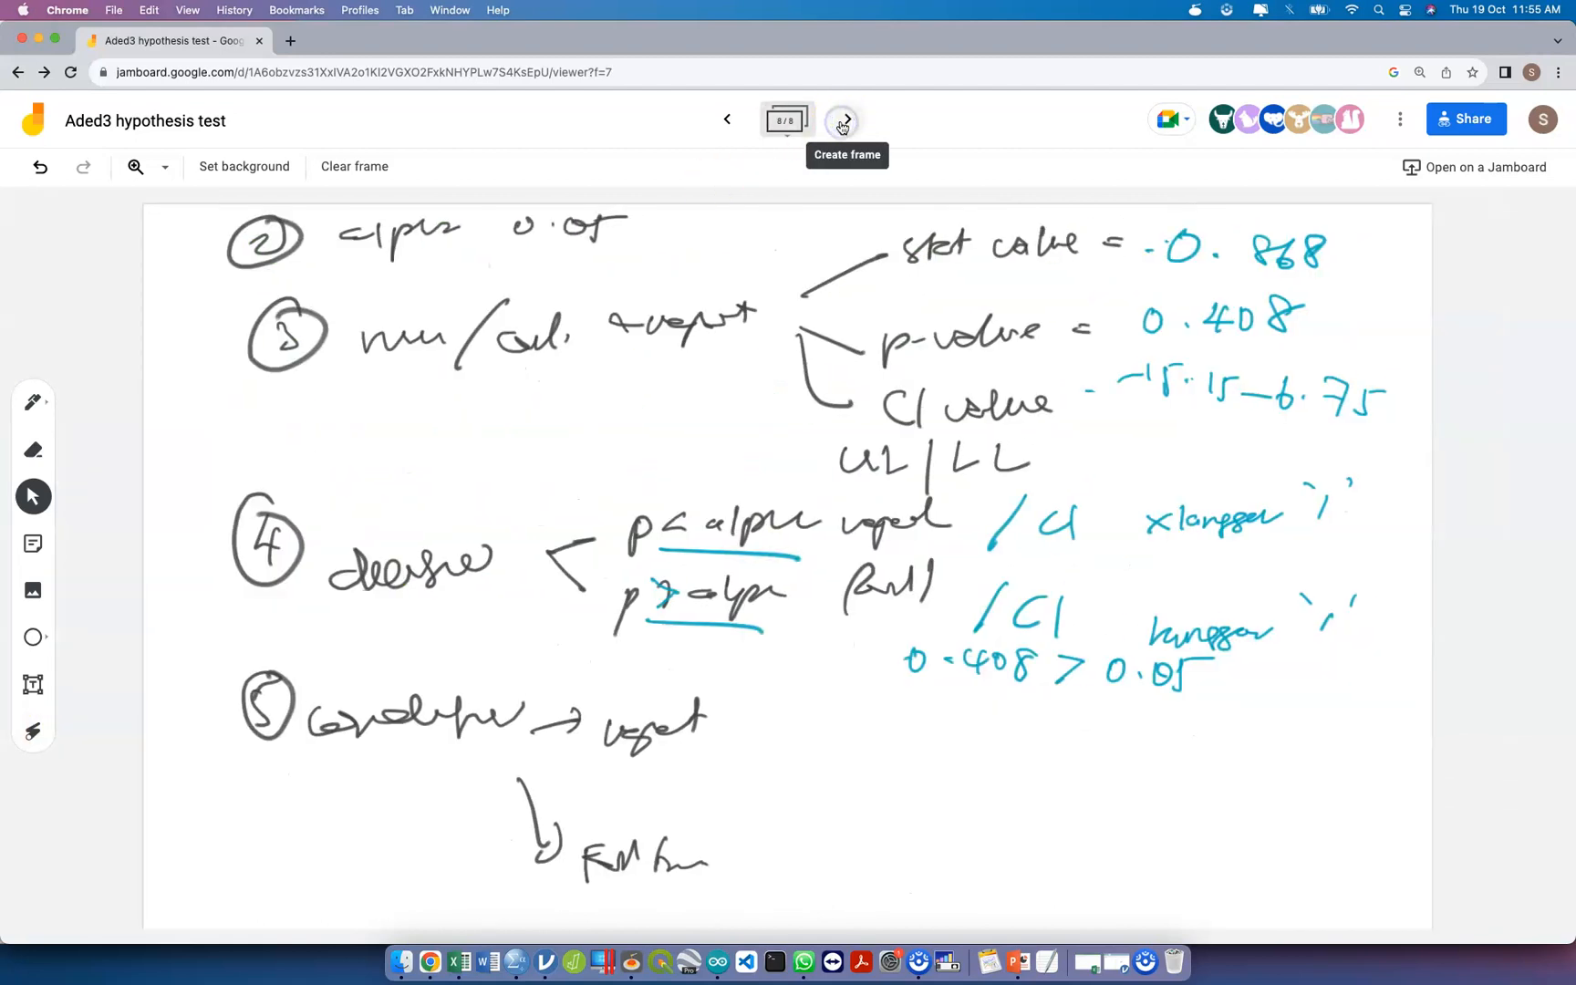
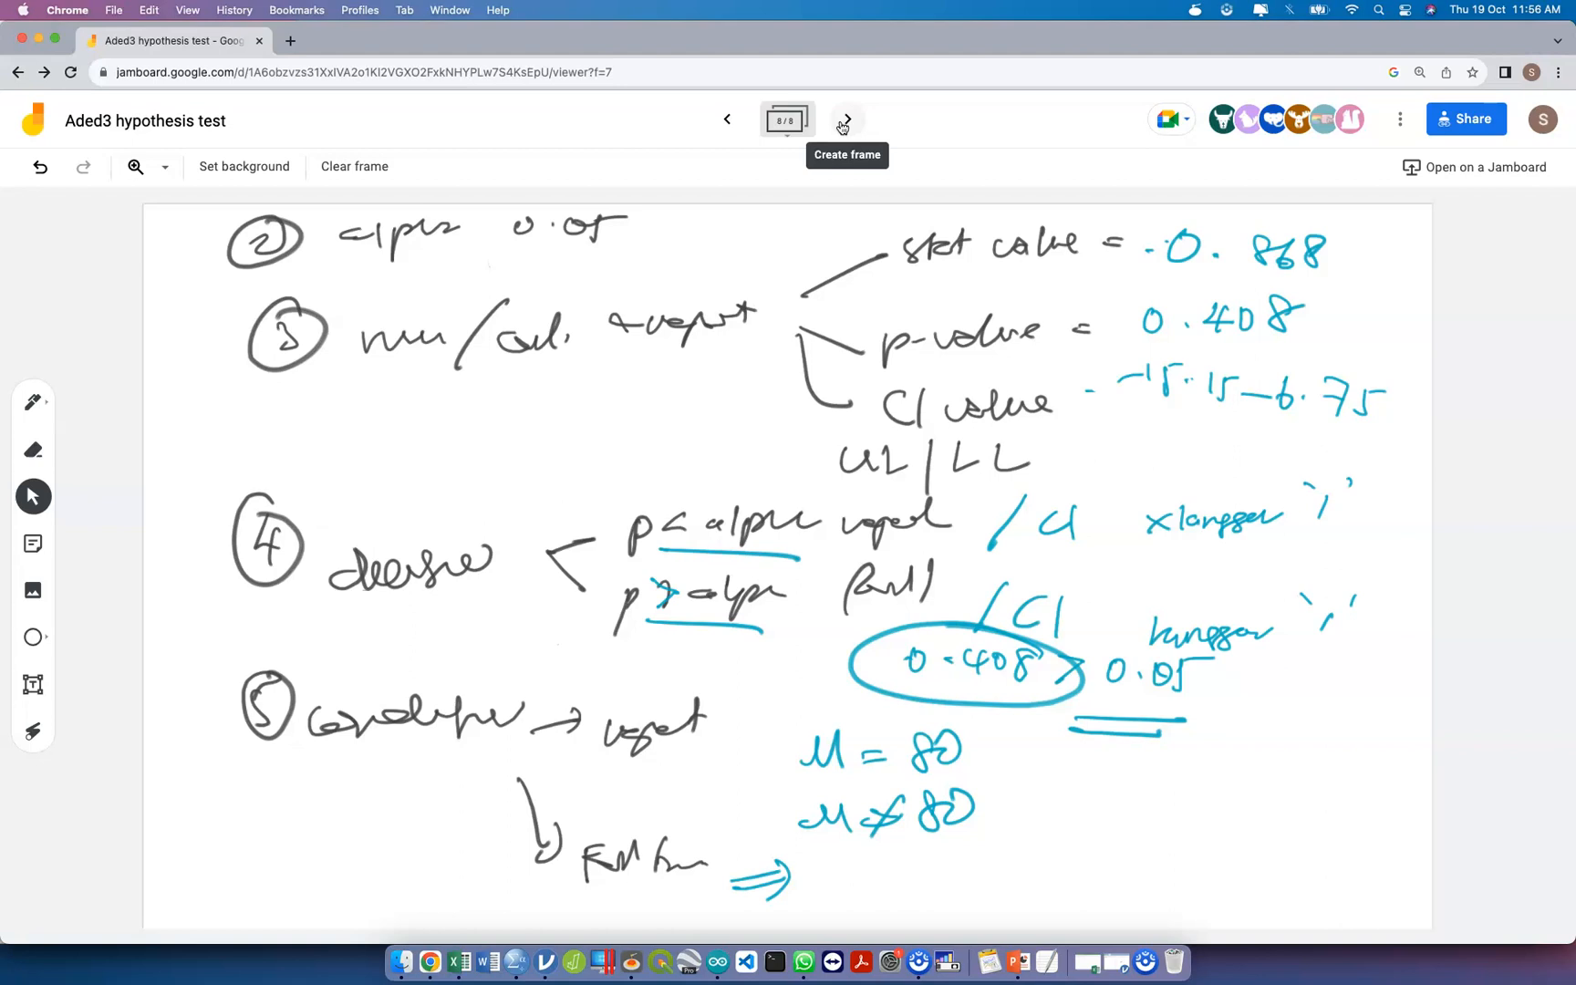
Switch to the SPSS output viewer, close it without saving the t-test output, and return to the syntax editor.
{"action": "key", "text": "ctrl+Up"}
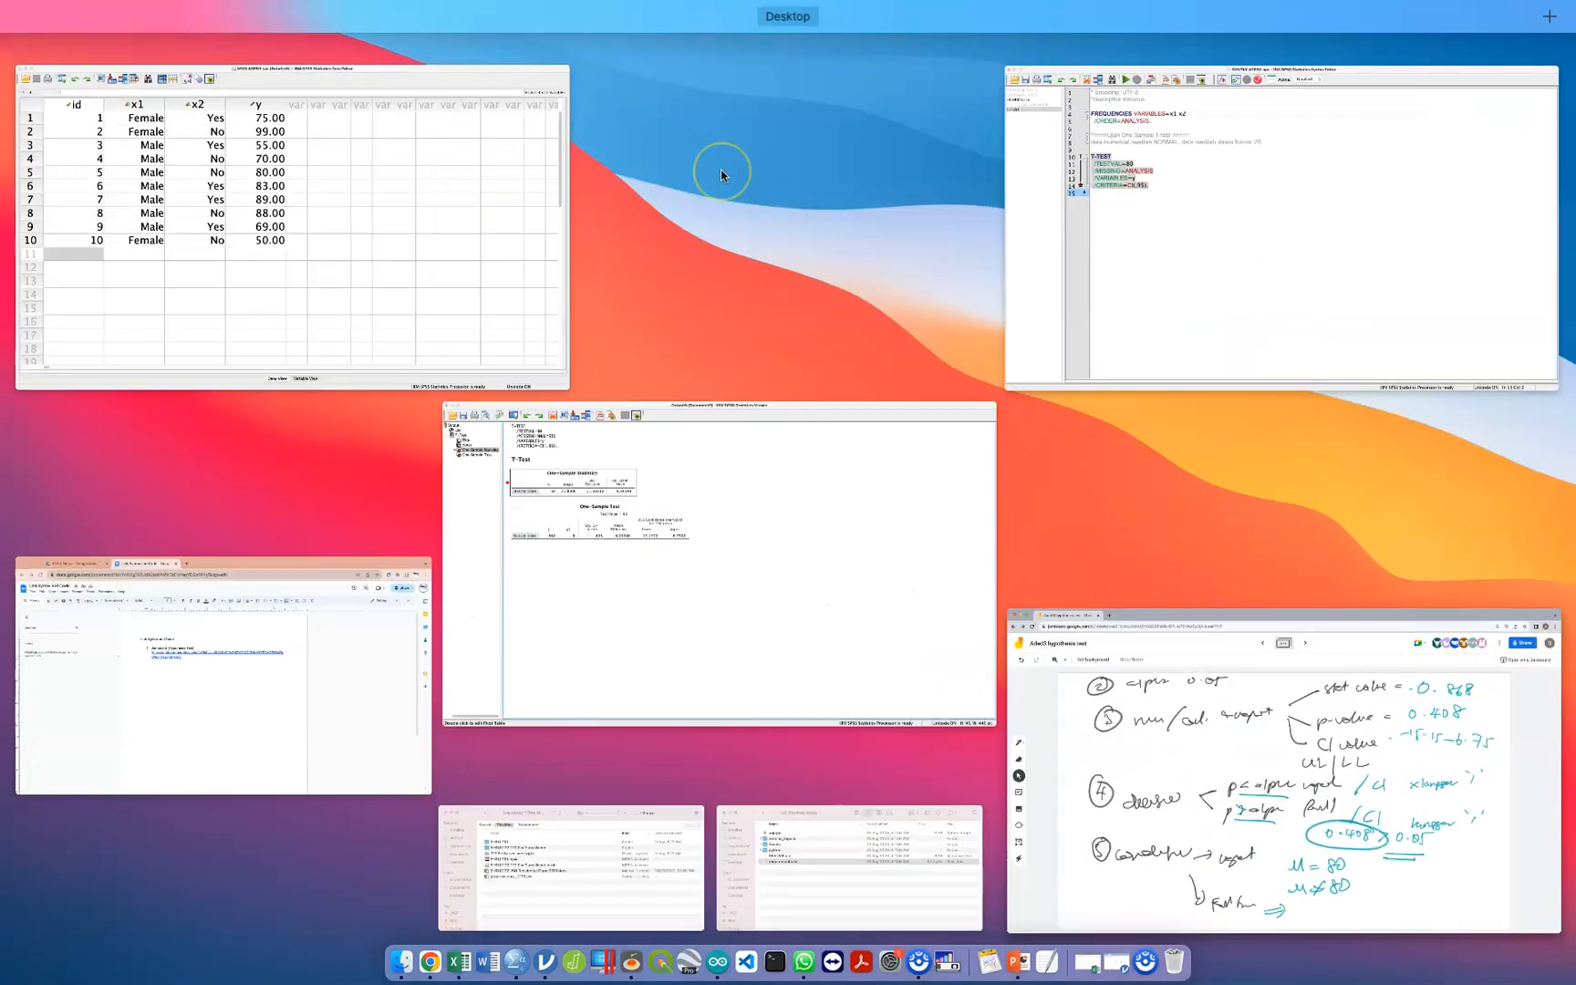
{"action": "left_click", "coordinate": [721, 169]}
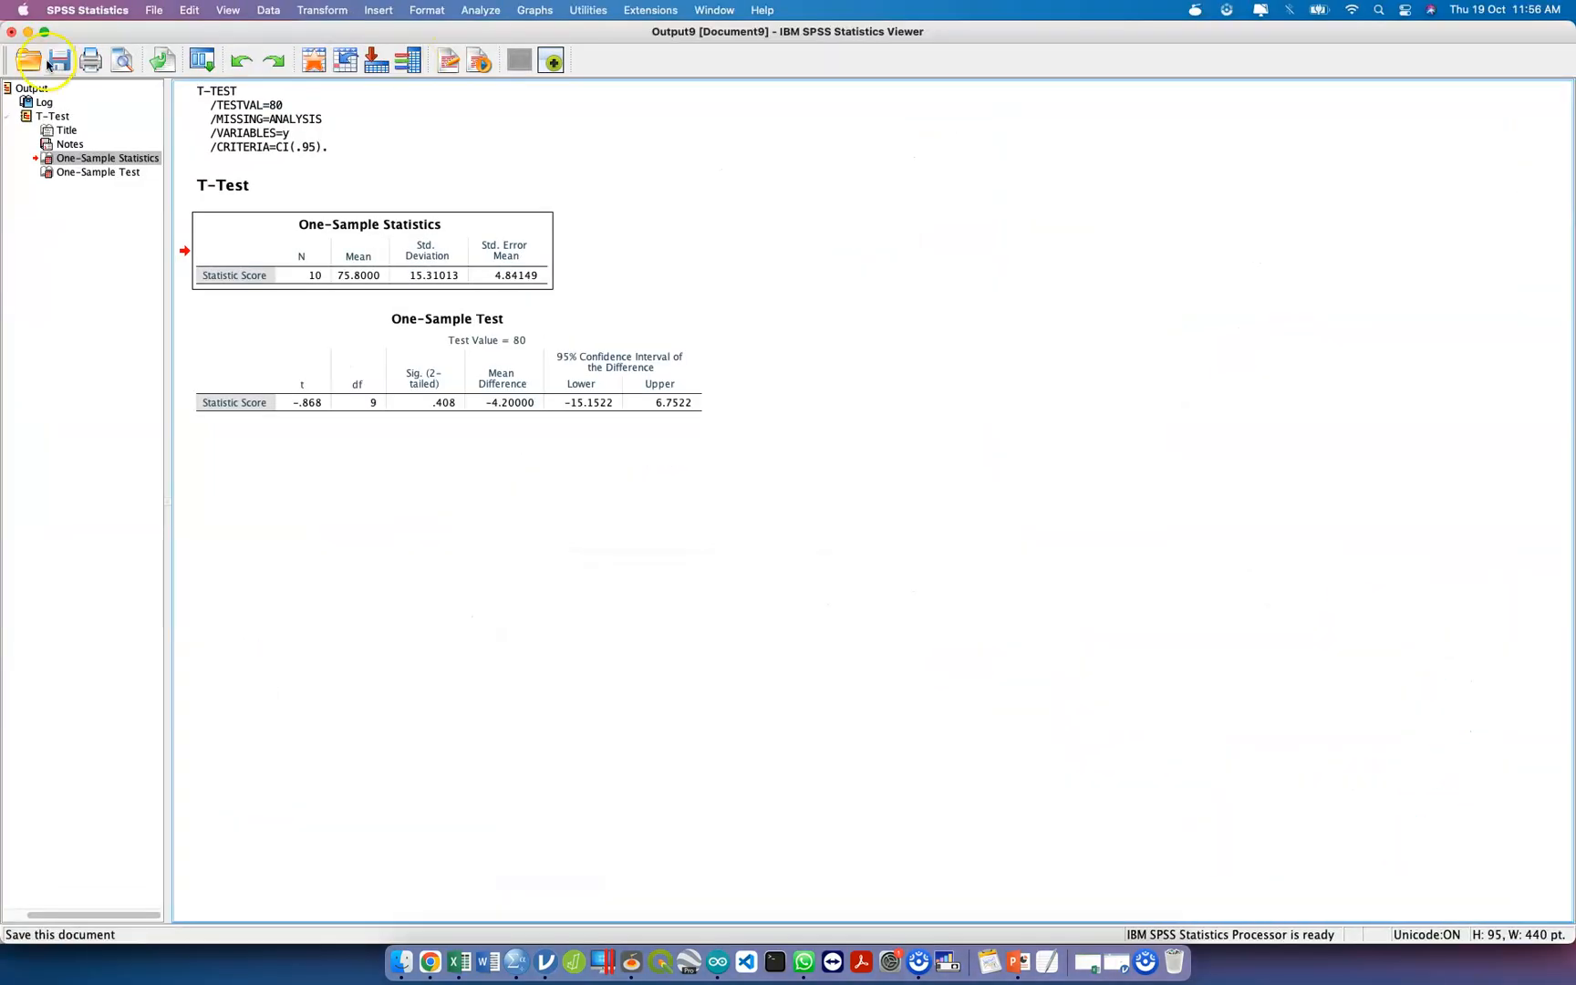
{"action": "left_click", "coordinate": [12, 33]}
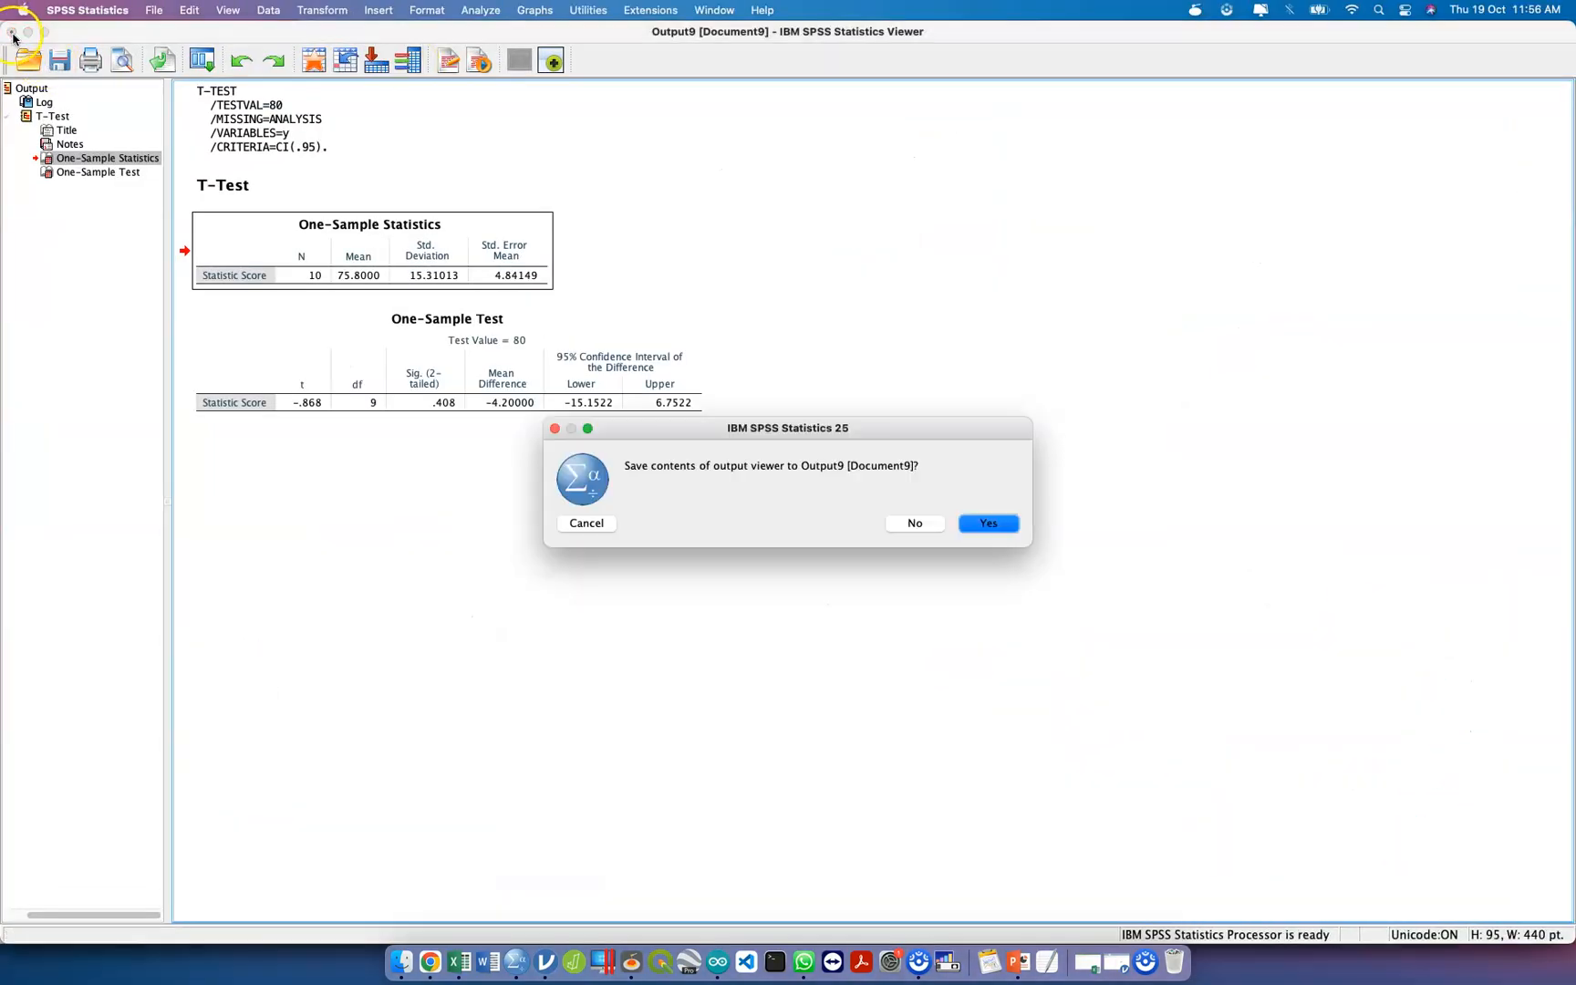
{"action": "left_click", "coordinate": [918, 525]}
{"action": "left_click", "coordinate": [872, 356]}
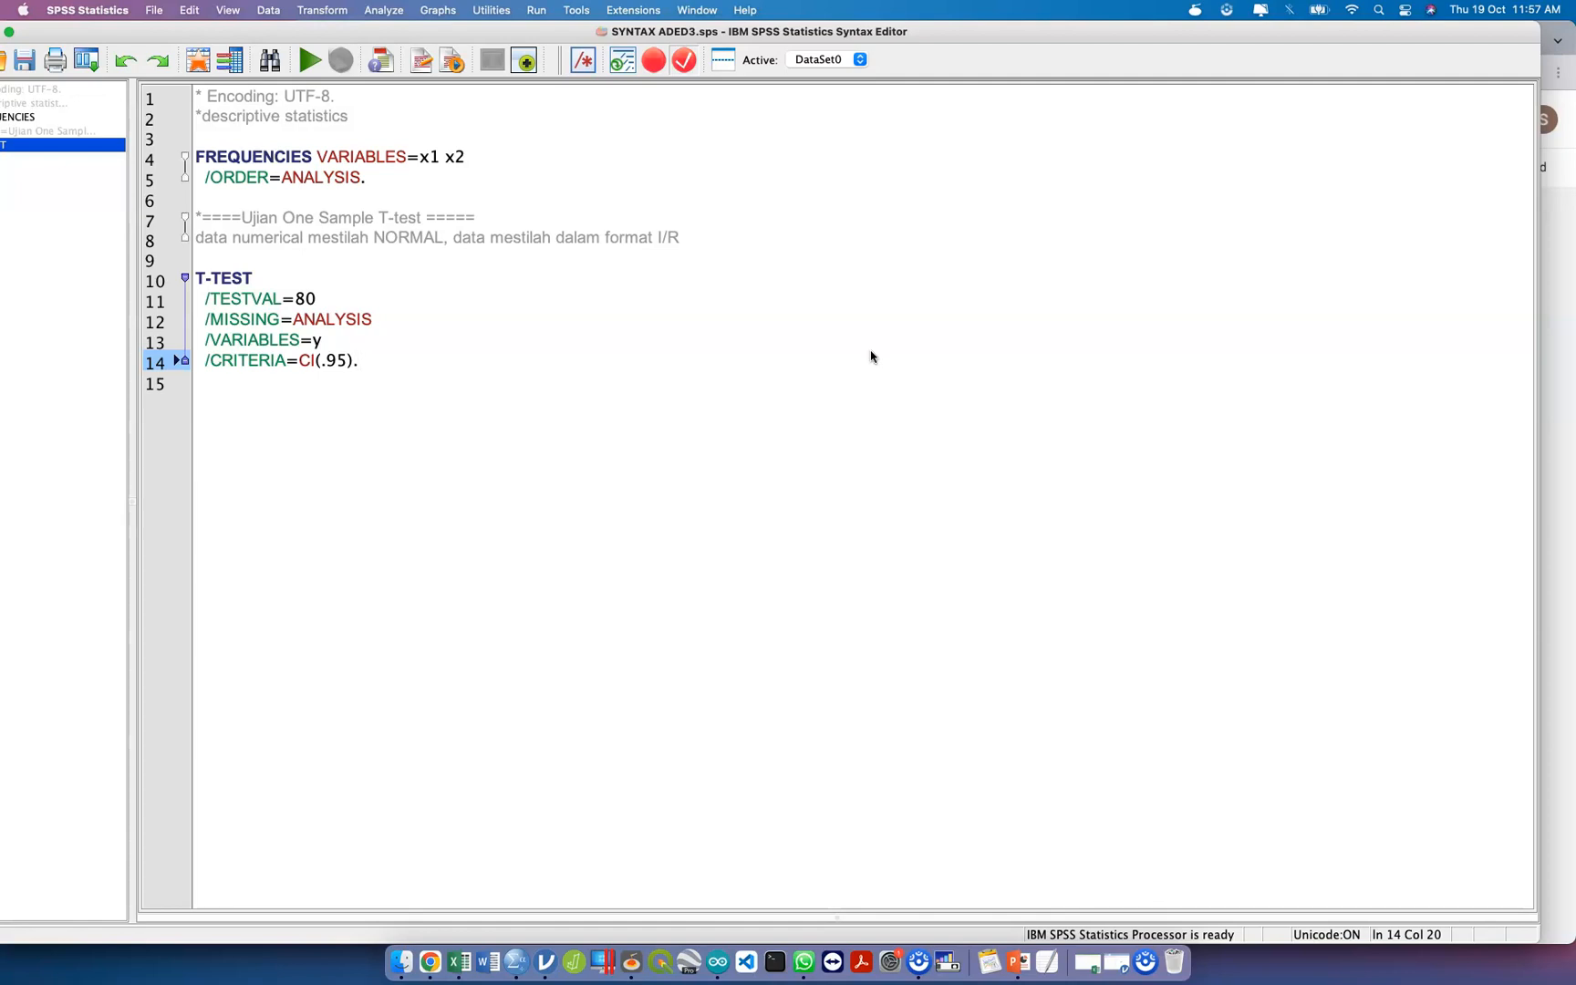
Below the T-TEST command, add the comment "*Null: There is no significant different of the stat score and standard (mean=60)".
{"action": "left_click", "coordinate": [680, 426]}
{"action": "key", "text": "Return"}
{"action": "key", "text": "Return"}
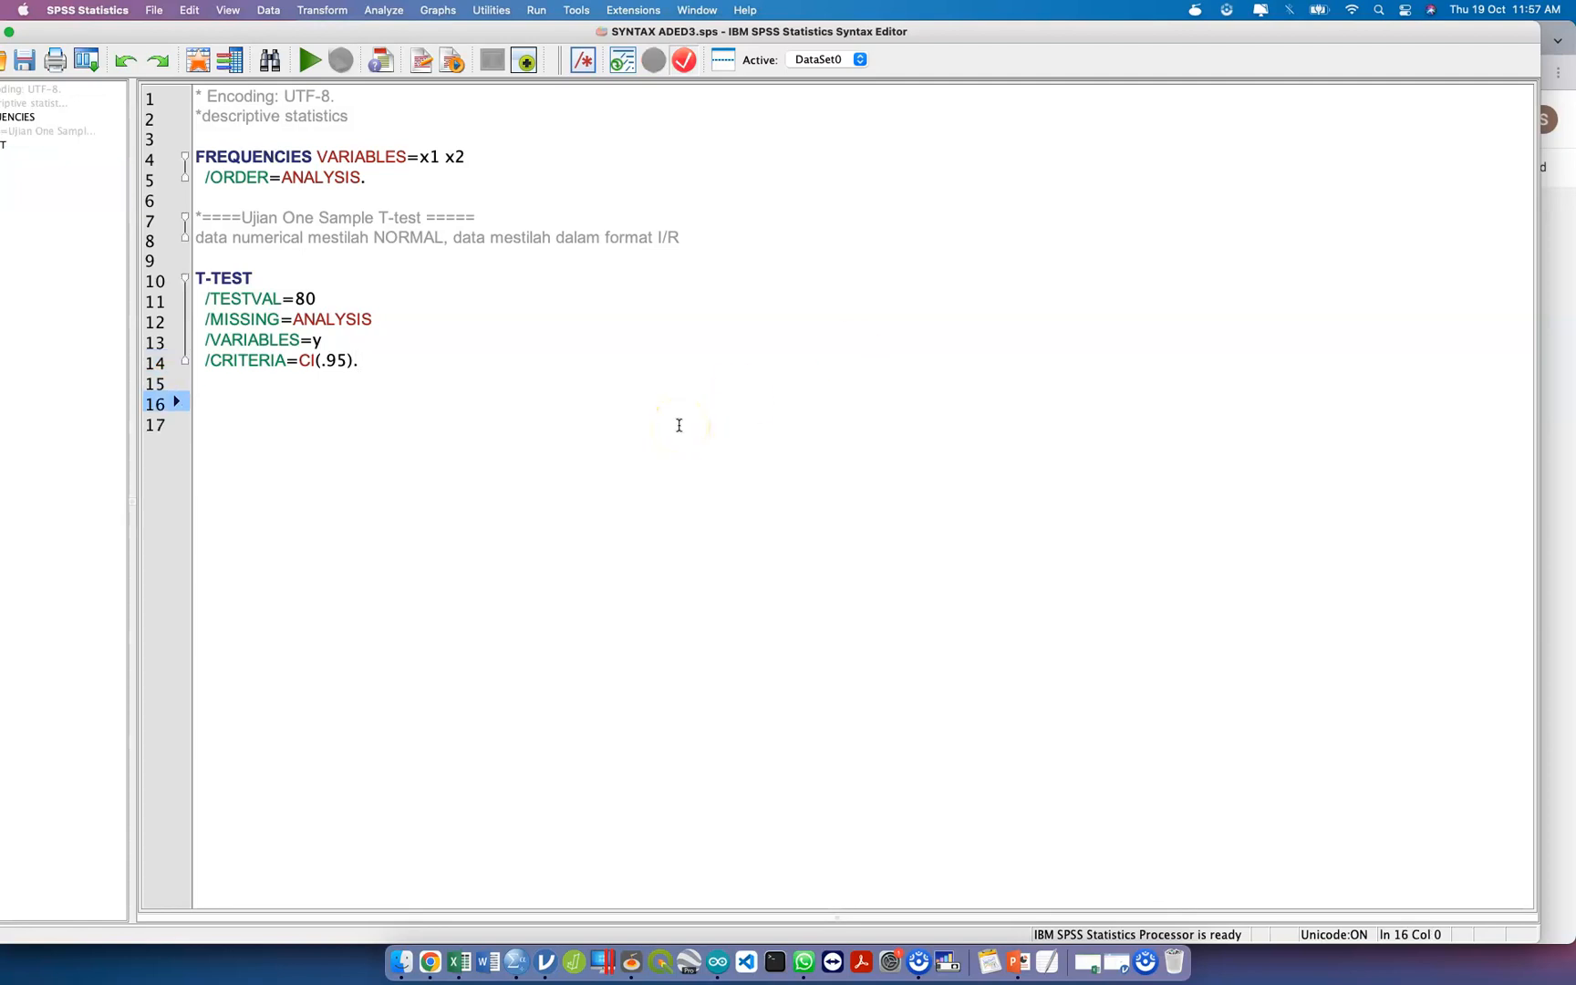
{"action": "type", "text": "*Null: There is no significant "}
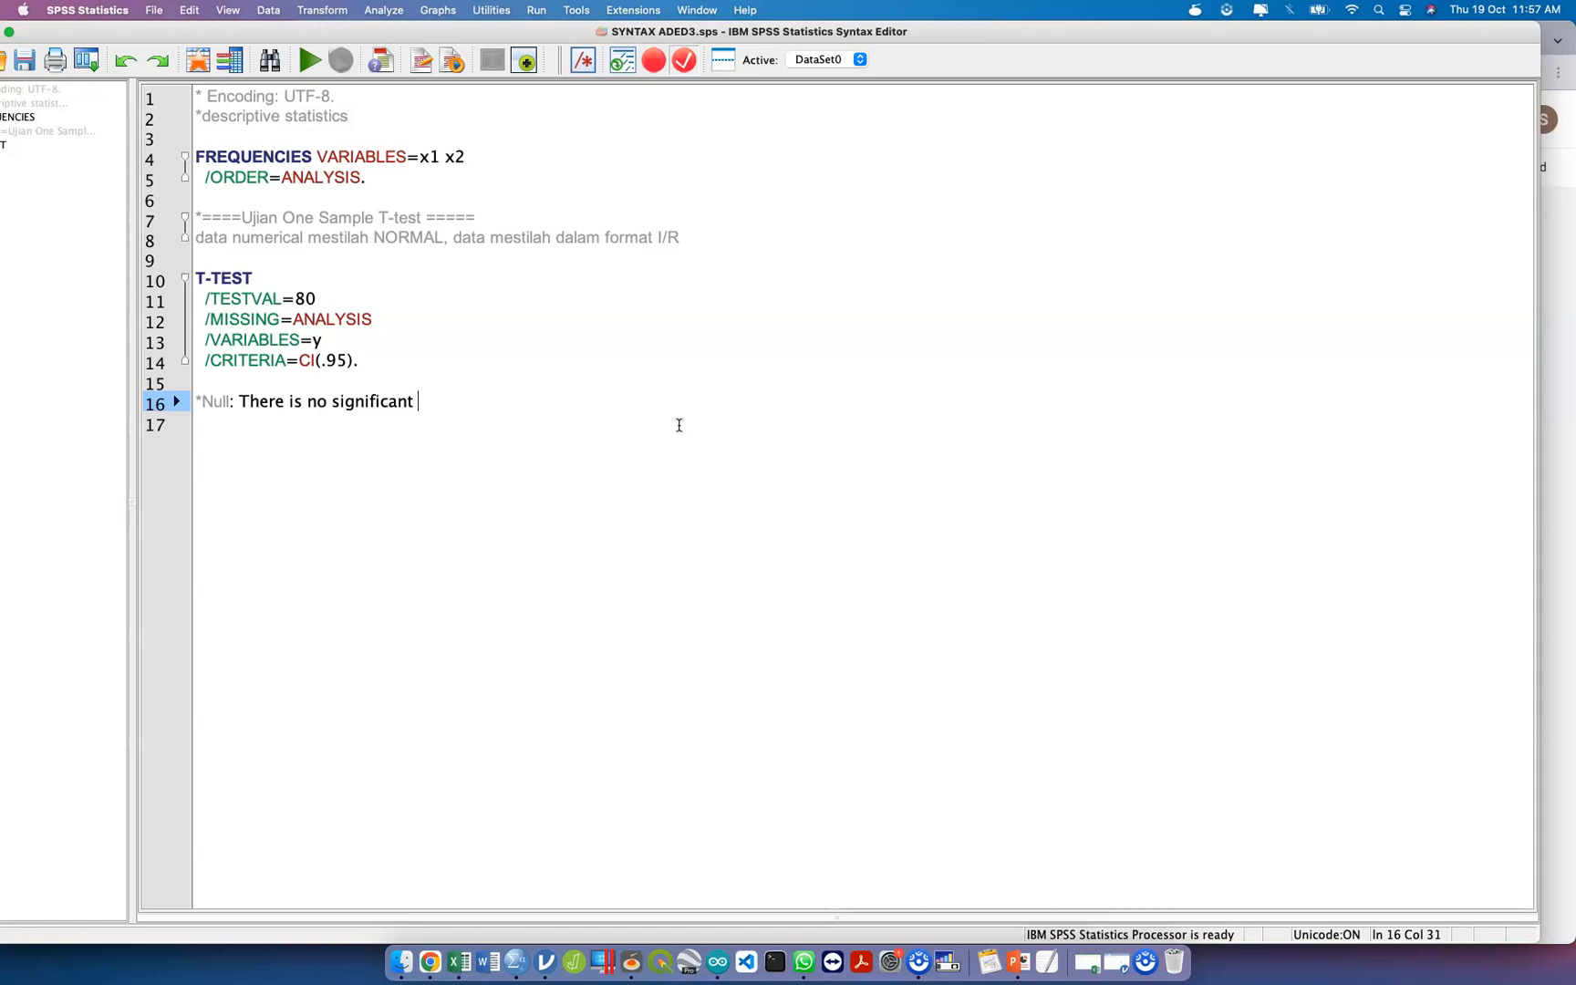
{"action": "type", "text": "different of the stat score and standard (mean=60"}
{"action": "key", "text": "Down"}
{"action": "key", "text": "Left"}
{"action": "key", "text": "Down"}
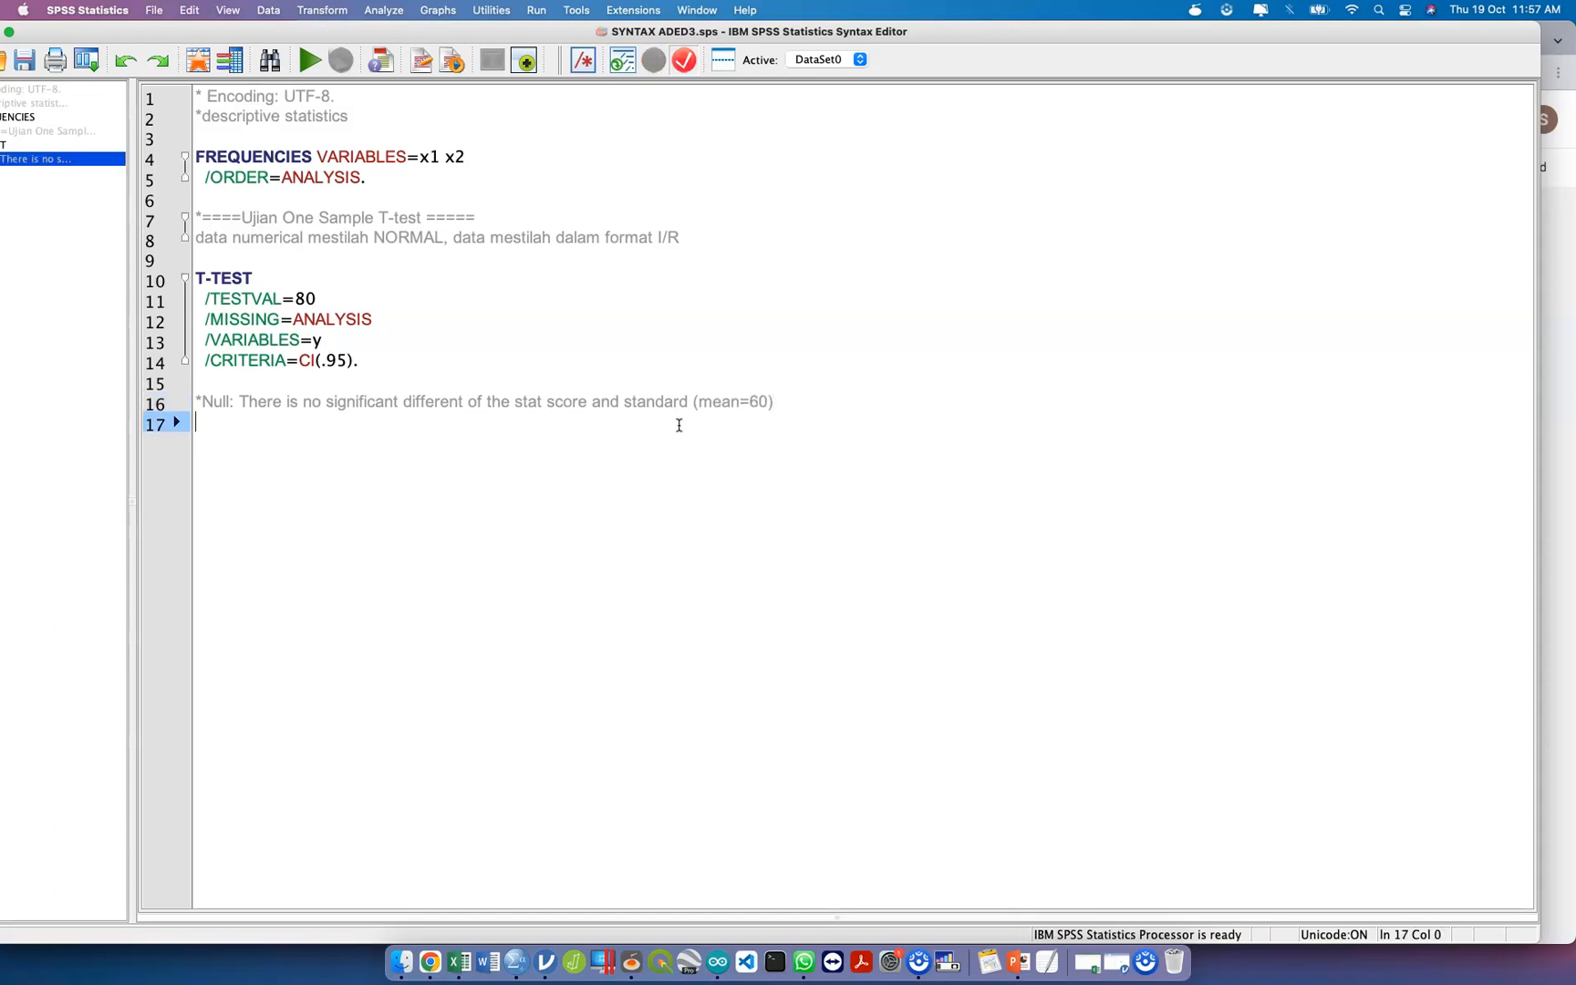
Add the line "Alt:There is significant different of the stat score and standard (mean=60)", reusing the wording of the null hypothesis.
{"action": "type", "text": "Alt:"}
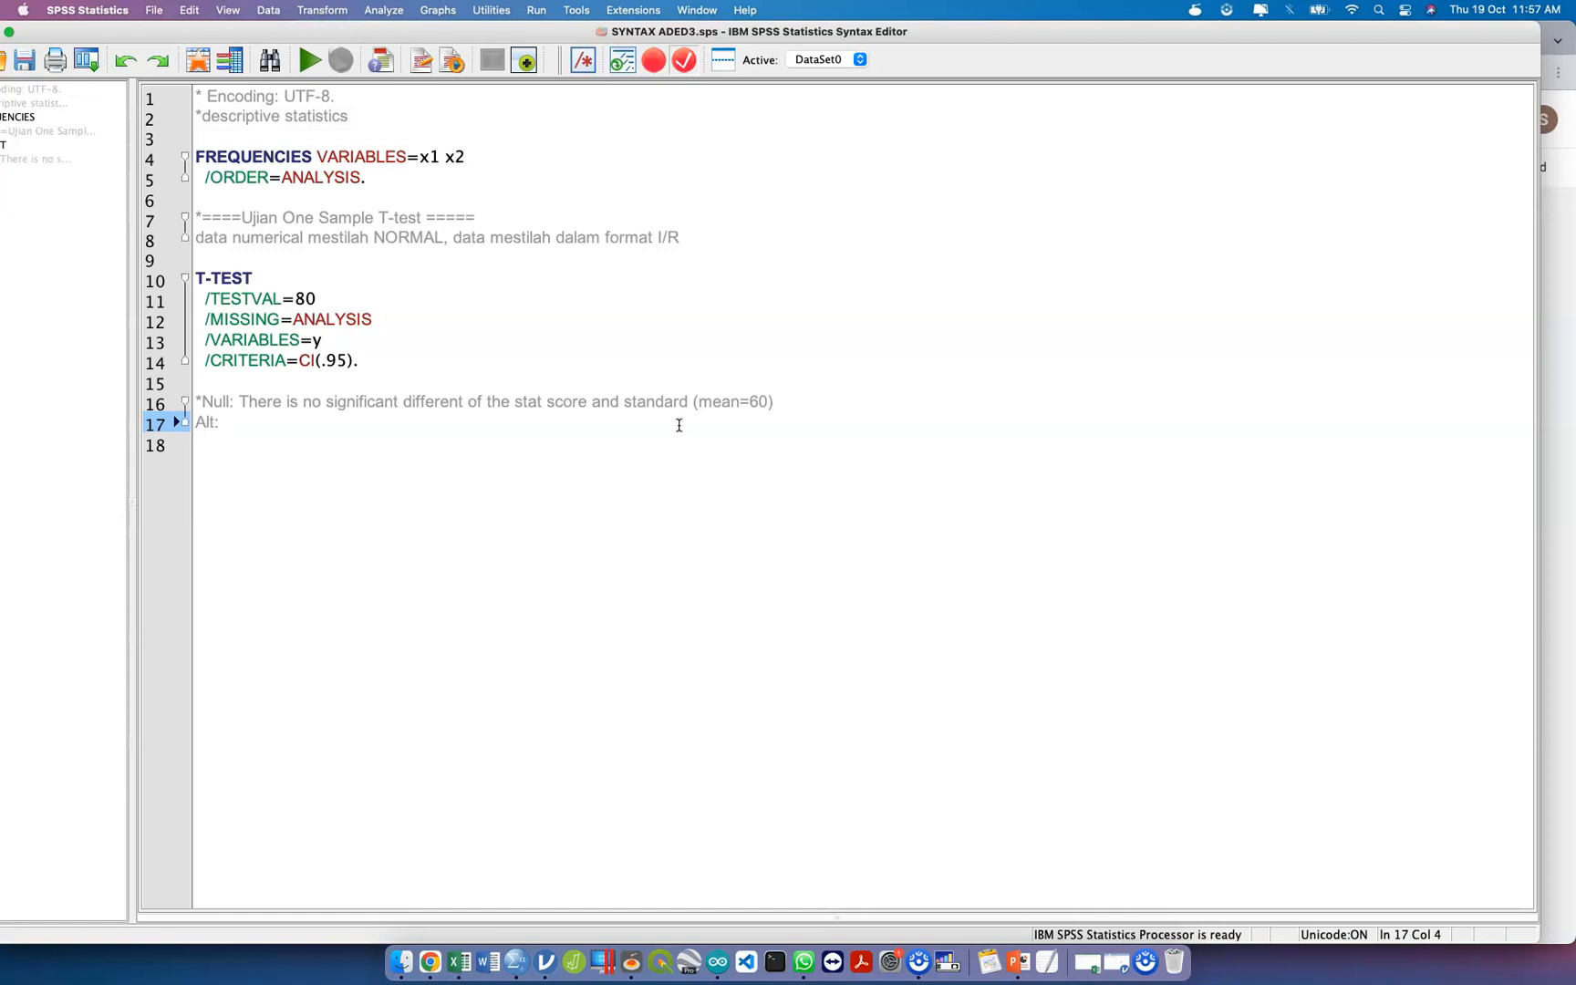
{"action": "type", "text": "There is"}
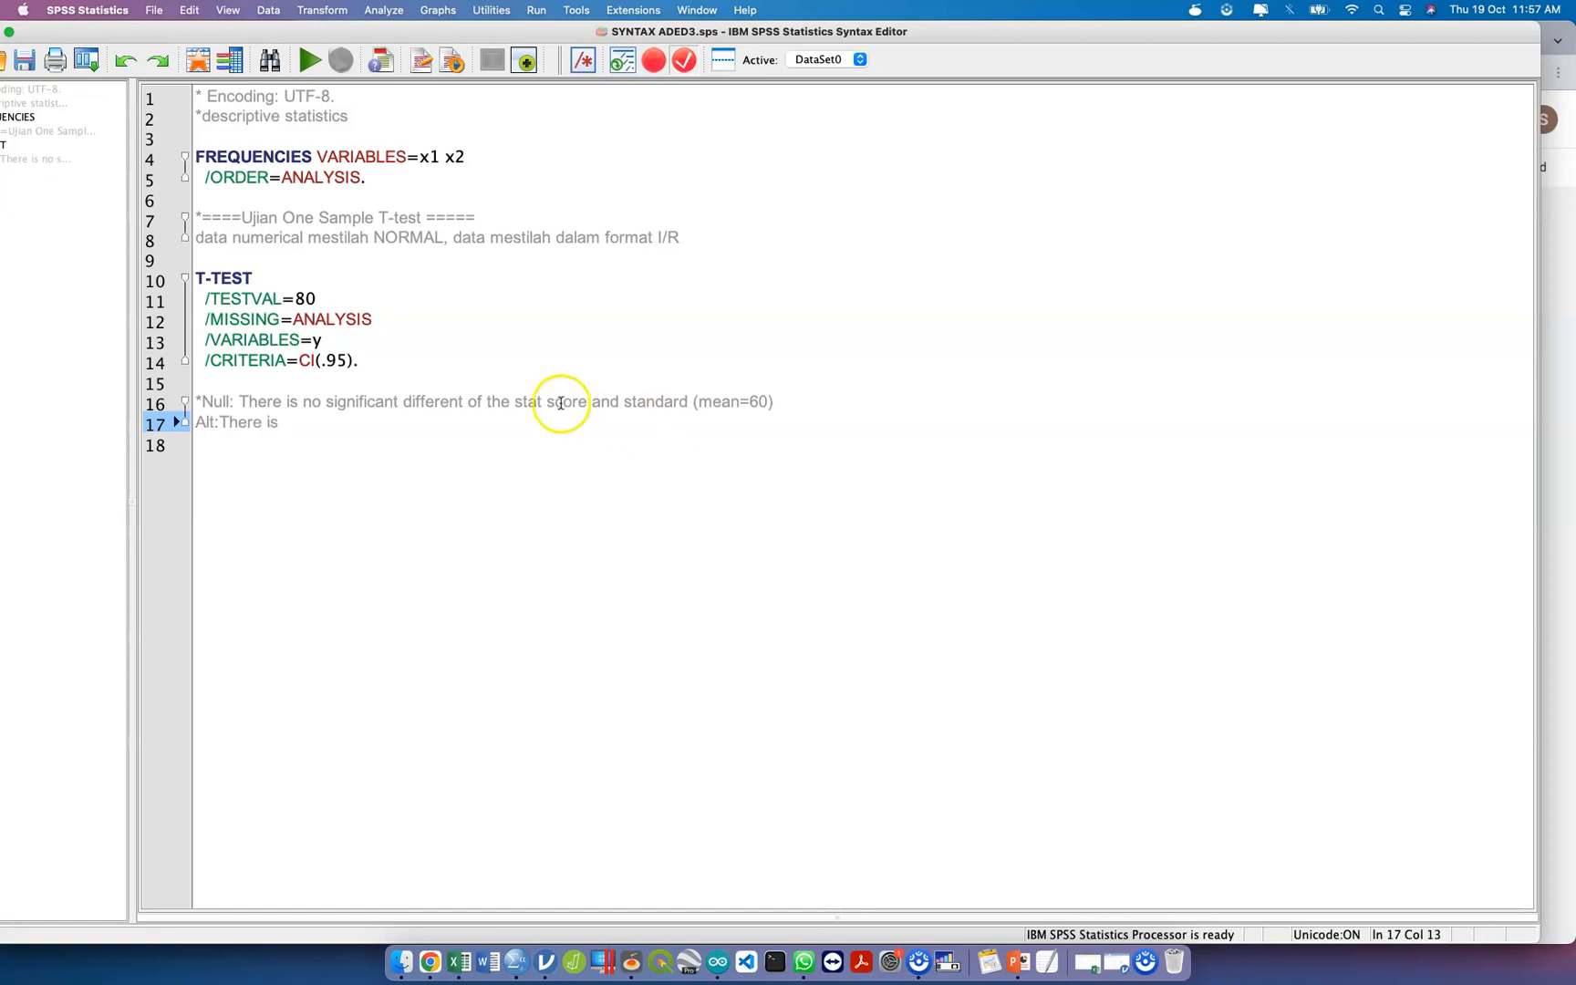
{"action": "left_click_drag", "start_coordinate": [326, 401], "coordinate": [774, 399]}
{"action": "key", "text": "super+c"}
{"action": "left_click", "coordinate": [636, 422]}
{"action": "key", "text": "super+v"}
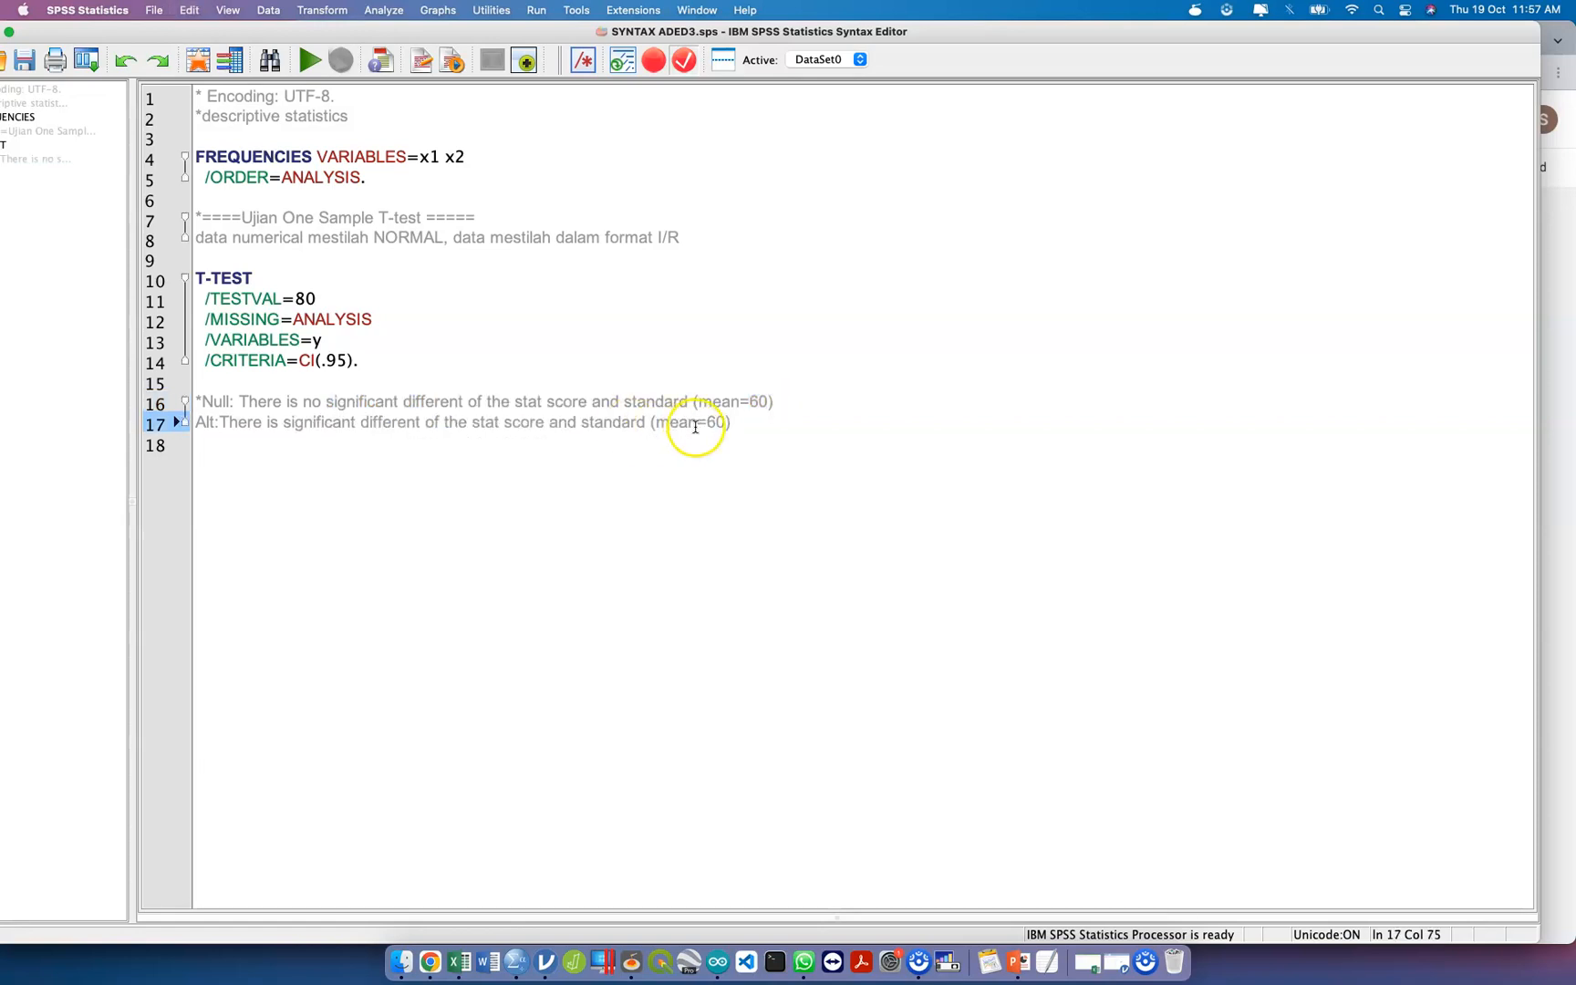
{"action": "key", "text": "Return"}
{"action": "key", "text": "Return"}
{"action": "type", "text": "A"}
{"action": "key", "text": "BackSpace"}
{"action": "type", "text": "Alpha=o.o5"}
{"action": "key", "text": "Return"}
{"action": "key", "text": "BackSpace"}
{"action": "key", "text": "BackSpace"}
{"action": "key", "text": "BackSpace"}
{"action": "key", "text": "BackSpace"}
{"action": "key", "text": "BackSpace"}
{"action": "key", "text": "BackSpace"}
{"action": "key", "text": "BackSpace"}
{"action": "key", "text": "BackSpace"}
{"action": "key", "text": "BackSpace"}
{"action": "key", "text": "BackSpace"}
{"action": "key", "text": "BackSpace"}
{"action": "key", "text": "BackSpace"}
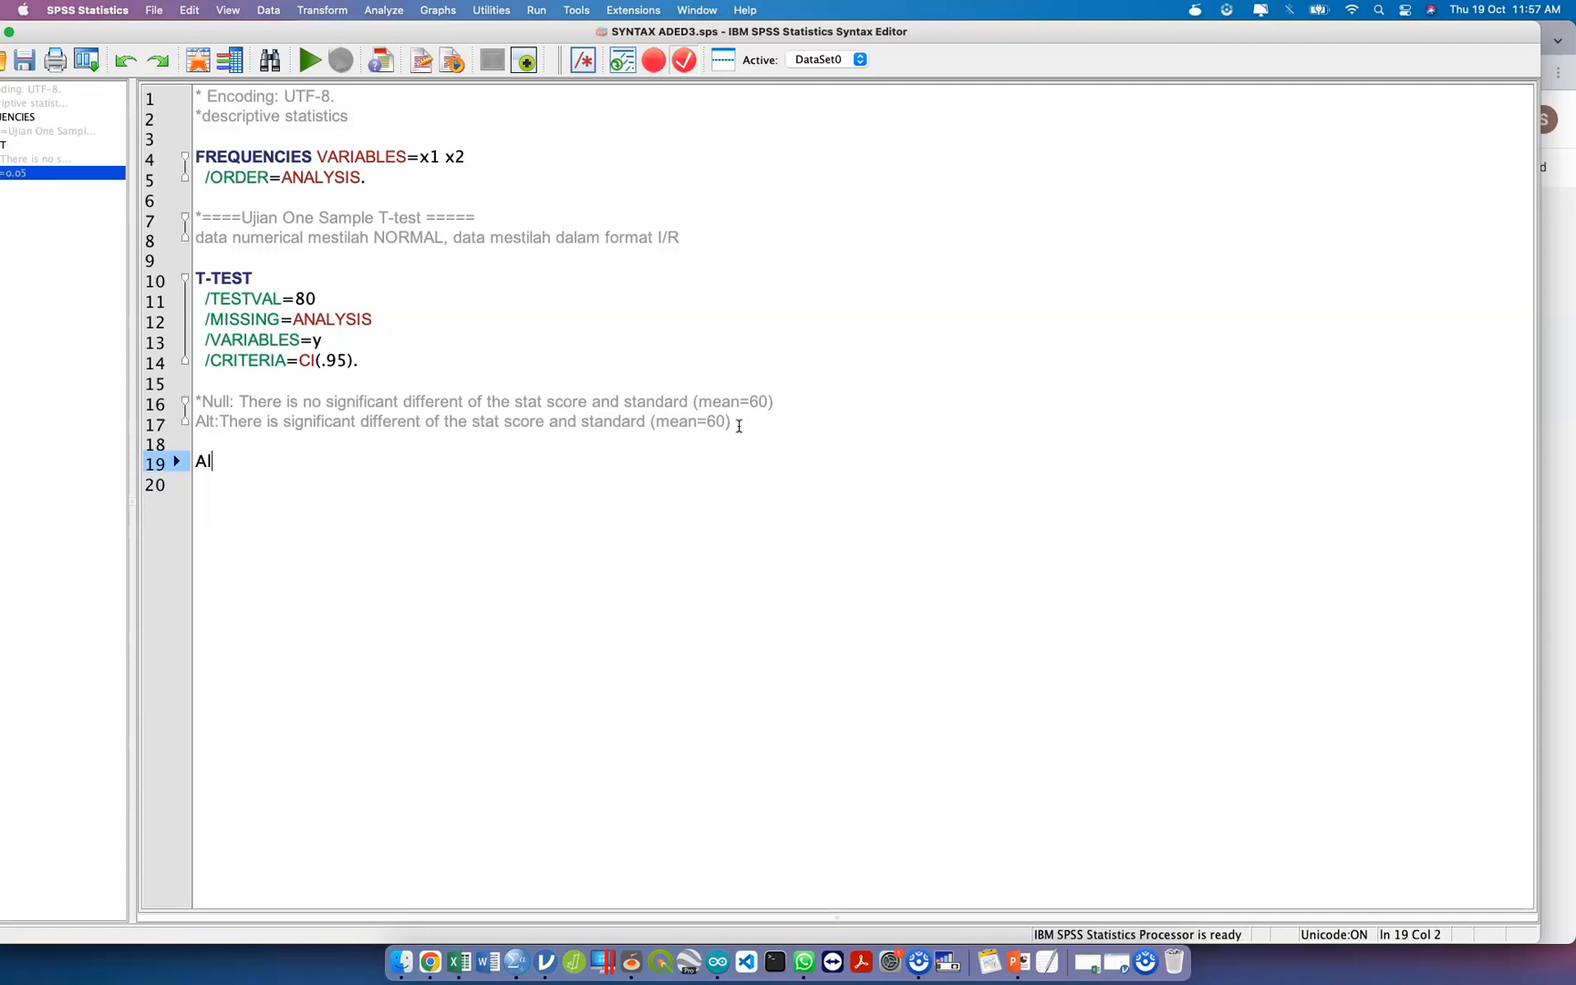
{"action": "key", "text": "BackSpace"}
Add the comment lines "alpha=0.05" and "run/calculate and report:" directly below the alternative hypothesis.
{"action": "key", "text": "Return"}
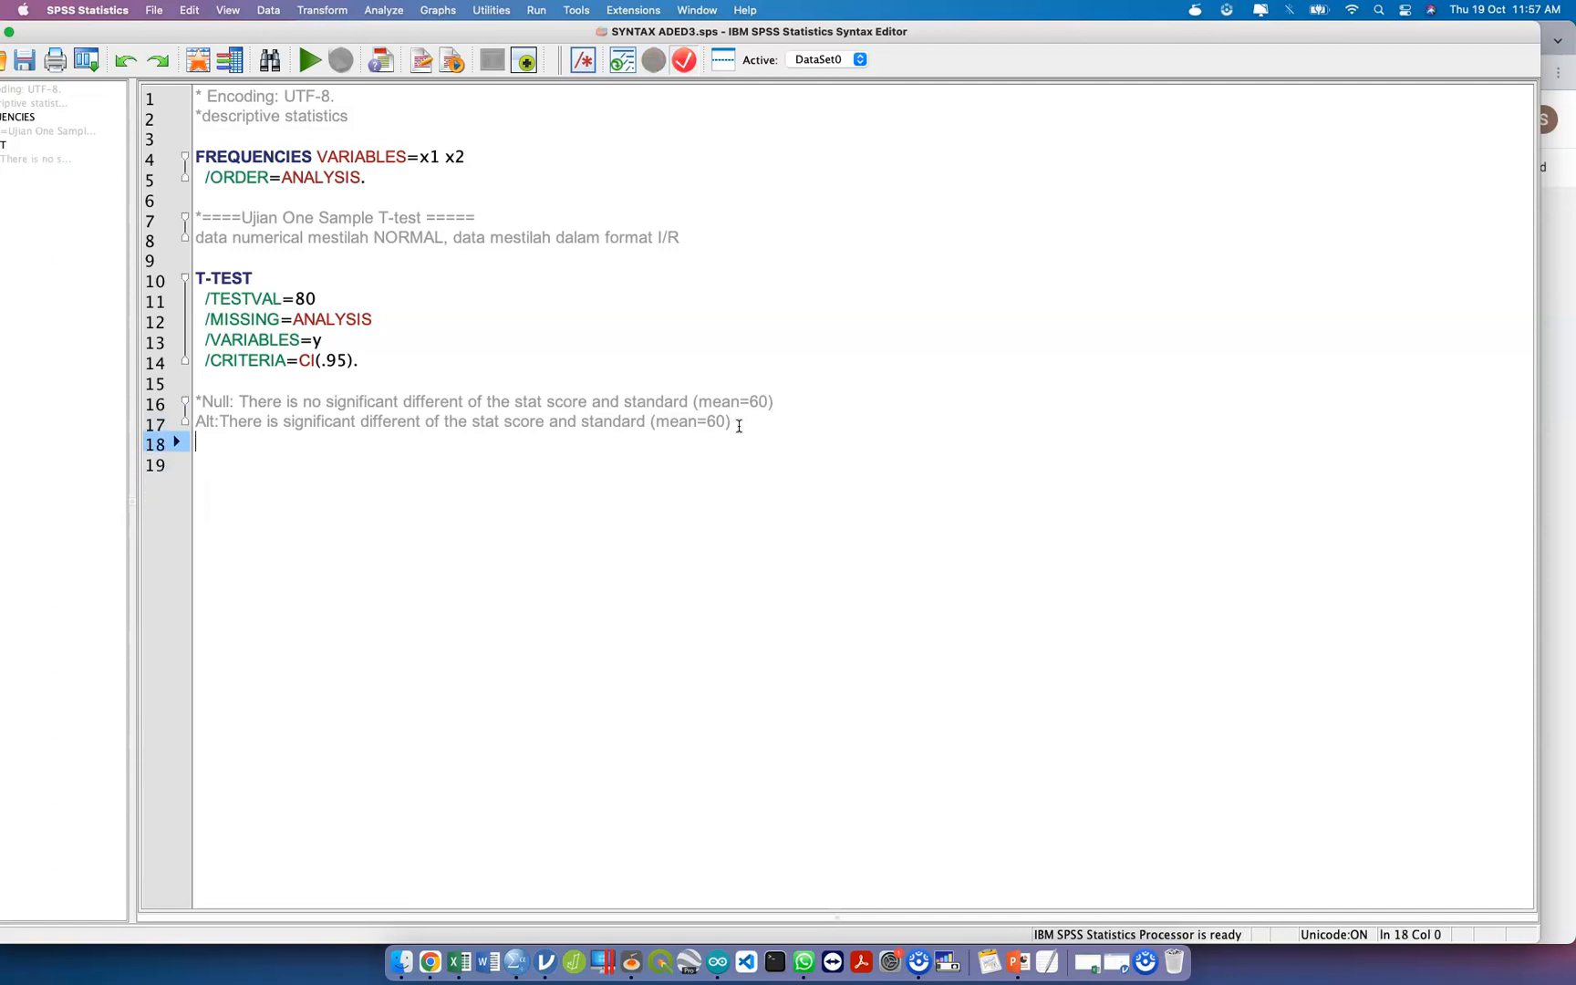
{"action": "type", "text": "alpha=0.05"}
{"action": "key", "text": "Return"}
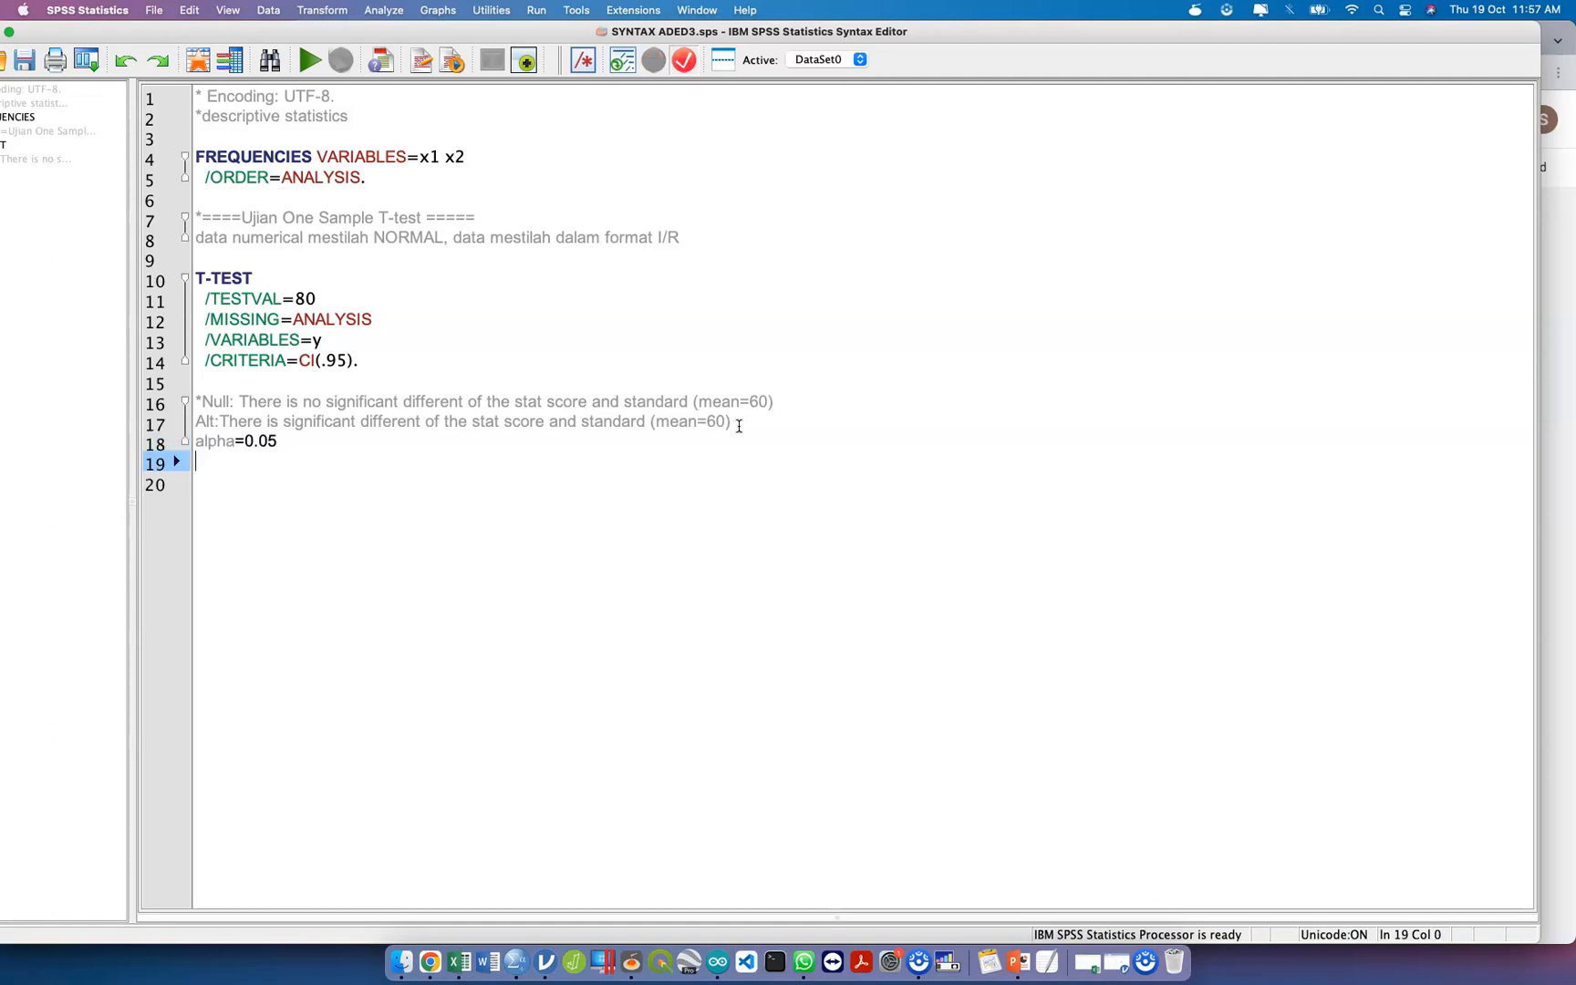
{"action": "type", "text": "run/calculate and re"}
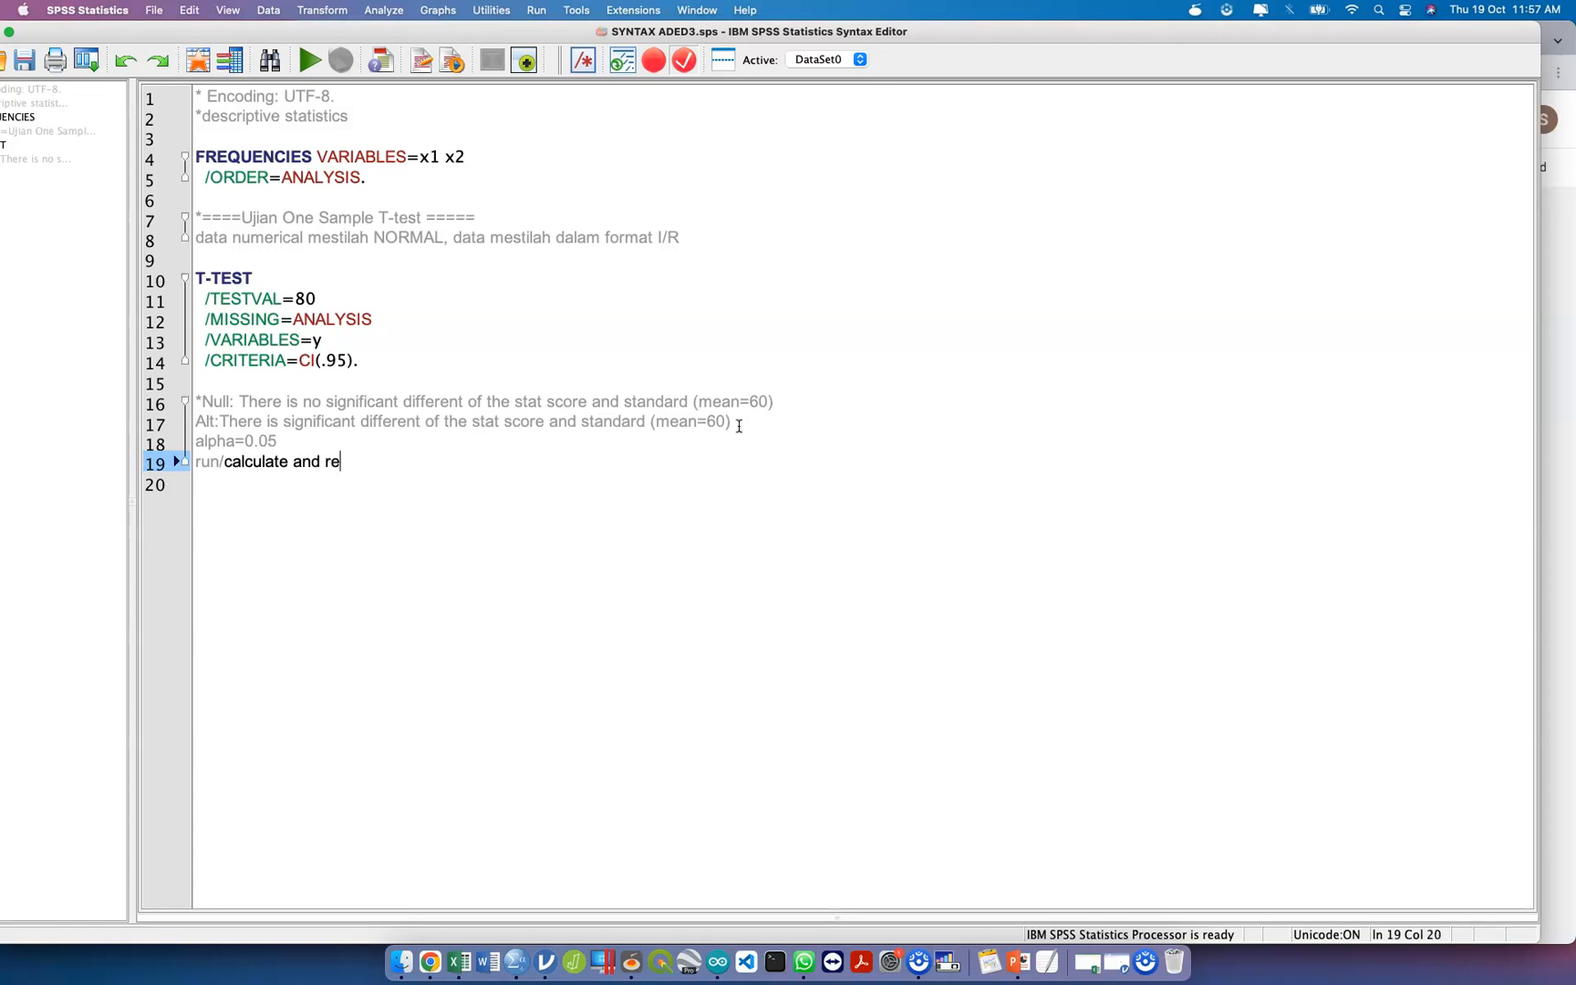
{"action": "type", "text": "port:"}
{"action": "key", "text": "Return"}
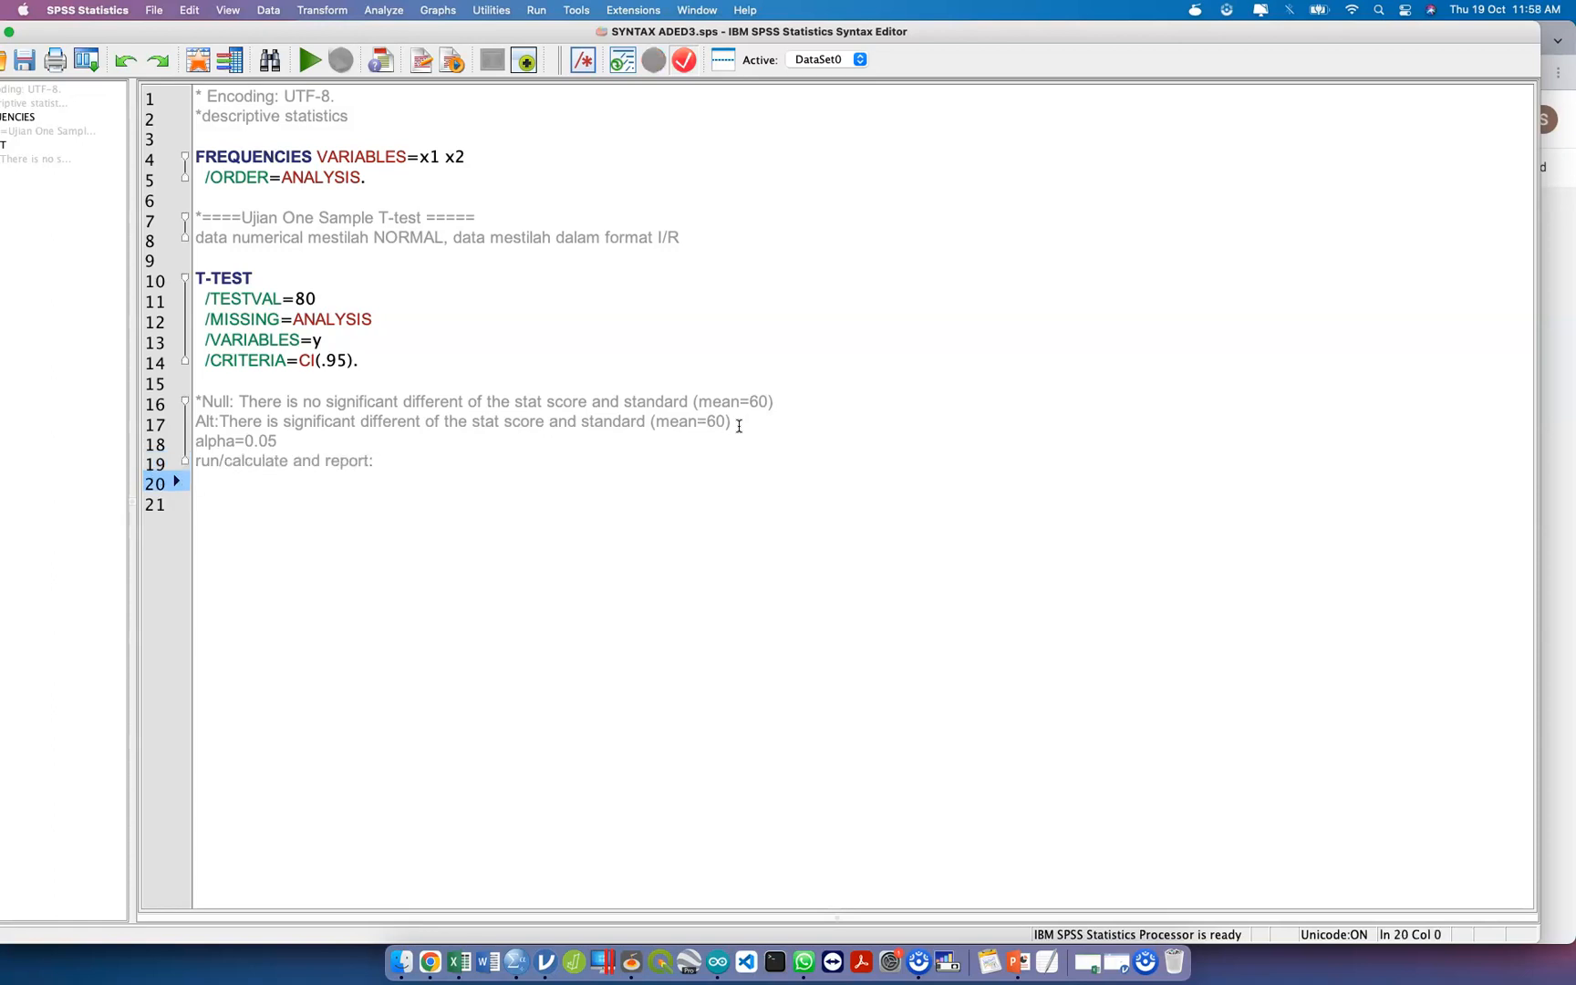
Add the result placeholders "stat value=", "p-value=" and "CI=" on separate lines under the report line.
{"action": "type", "text": "stat scor"}
{"action": "key", "text": "BackSpace"}
{"action": "key", "text": "BackSpace"}
{"action": "key", "text": "BackSpace"}
{"action": "key", "text": "BackSpace"}
{"action": "type", "text": "value="}
{"action": "key", "text": "Return"}
{"action": "type", "text": "p-value="}
{"action": "key", "text": "Return"}
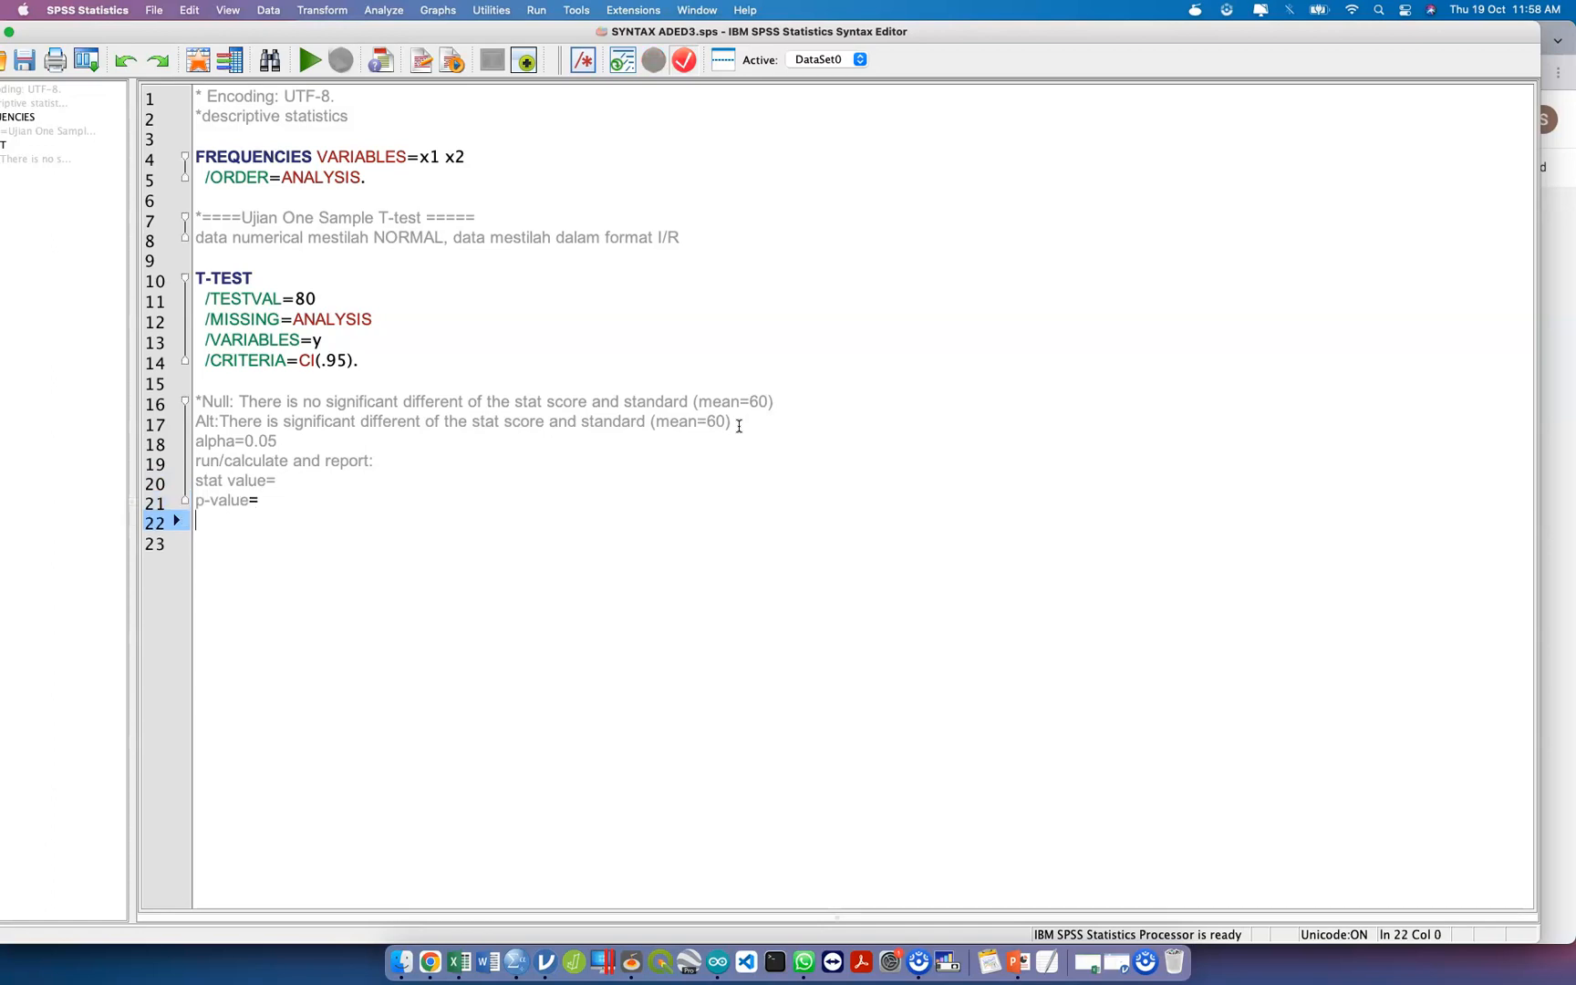
{"action": "type", "text": "CI="}
{"action": "key", "text": "Return"}
{"action": "key", "text": "Return"}
Add the lines "decision=" and "conclusion" at the end of the comment block.
{"action": "key", "text": "BackSpace"}
{"action": "type", "text": "dec"}
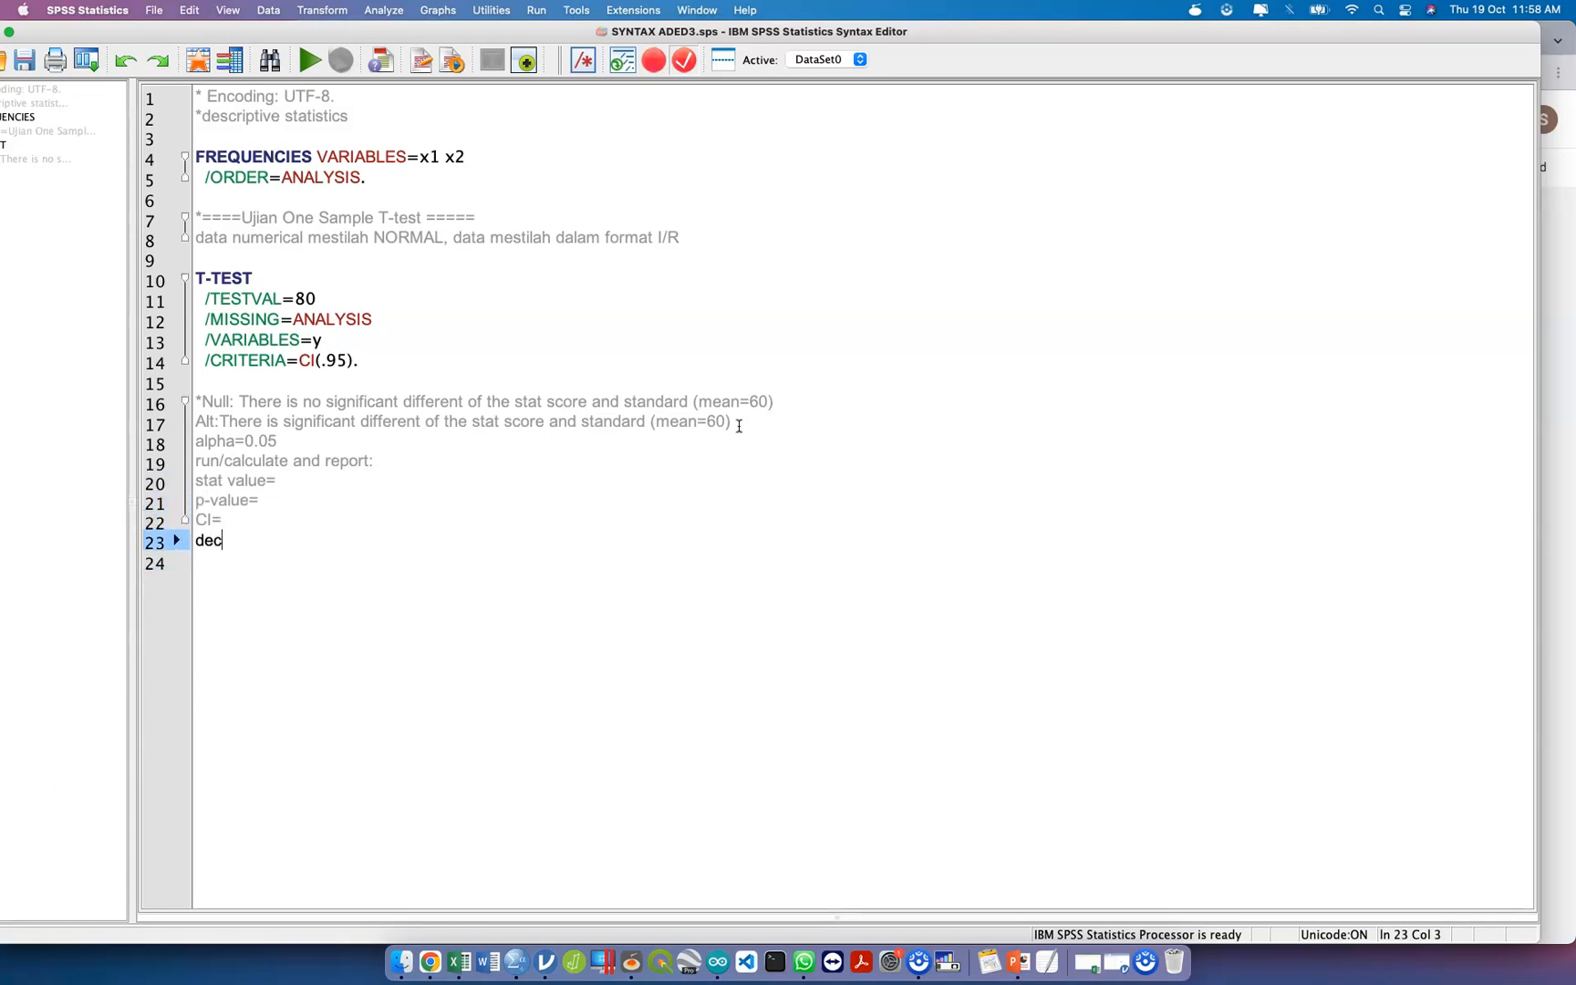
{"action": "type", "text": "ision="}
{"action": "key", "text": "Return"}
{"action": "type", "text": "conclusion"}
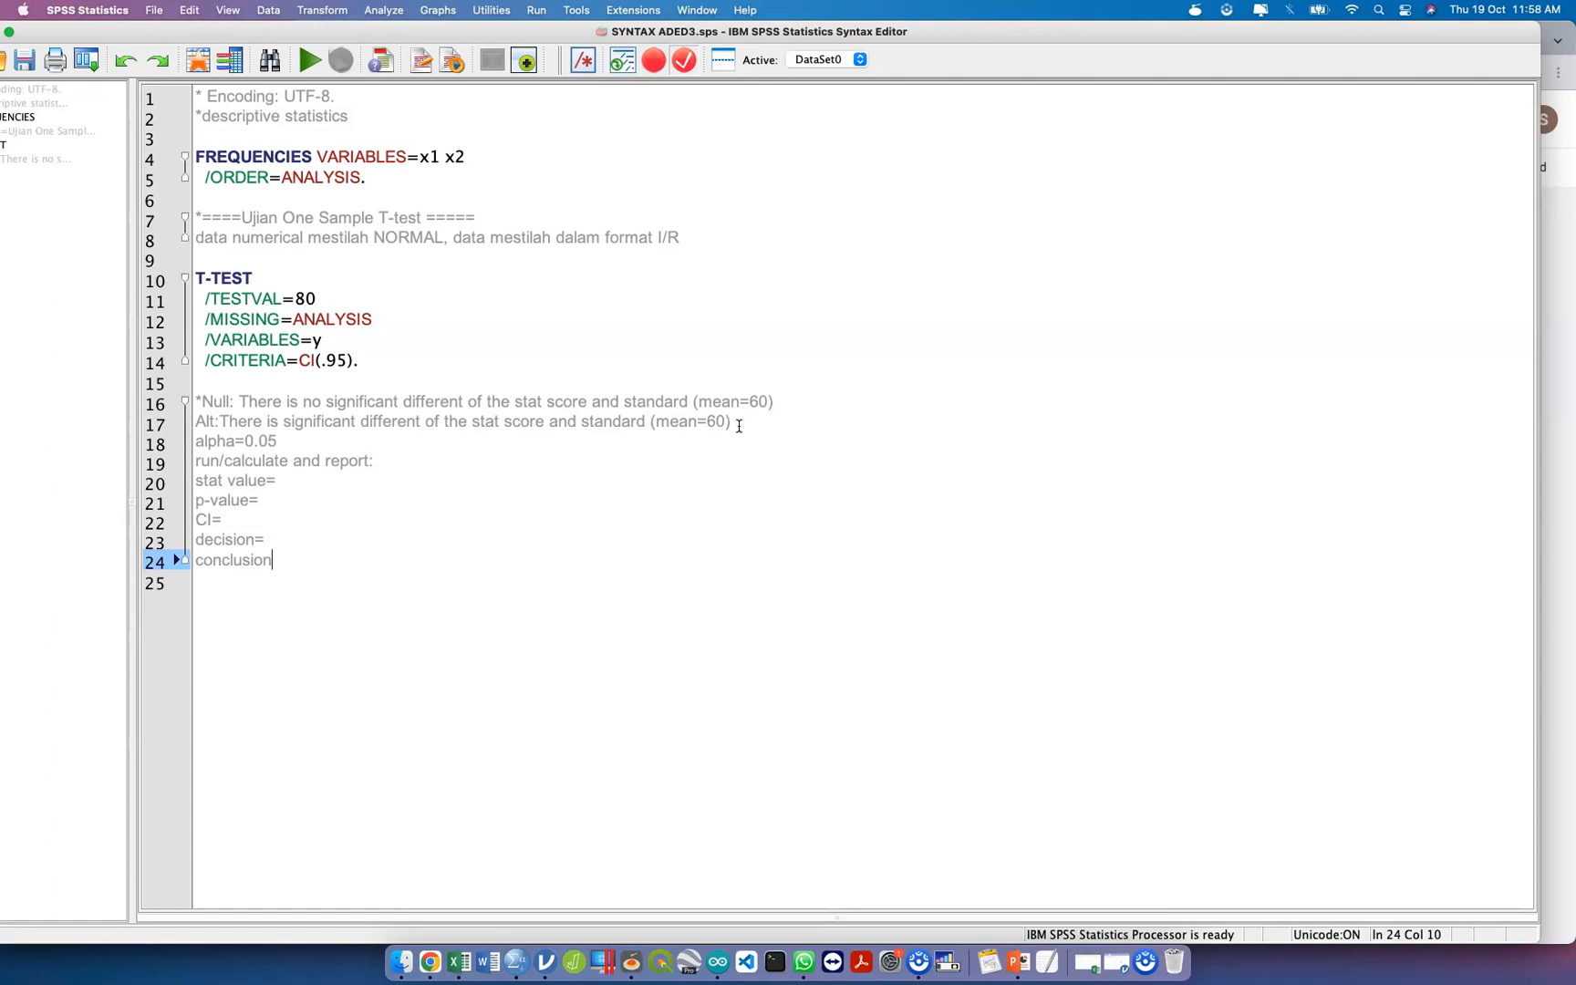
Set TESTVAL in the T-TEST command to 60.
{"action": "left_click", "coordinate": [331, 295]}
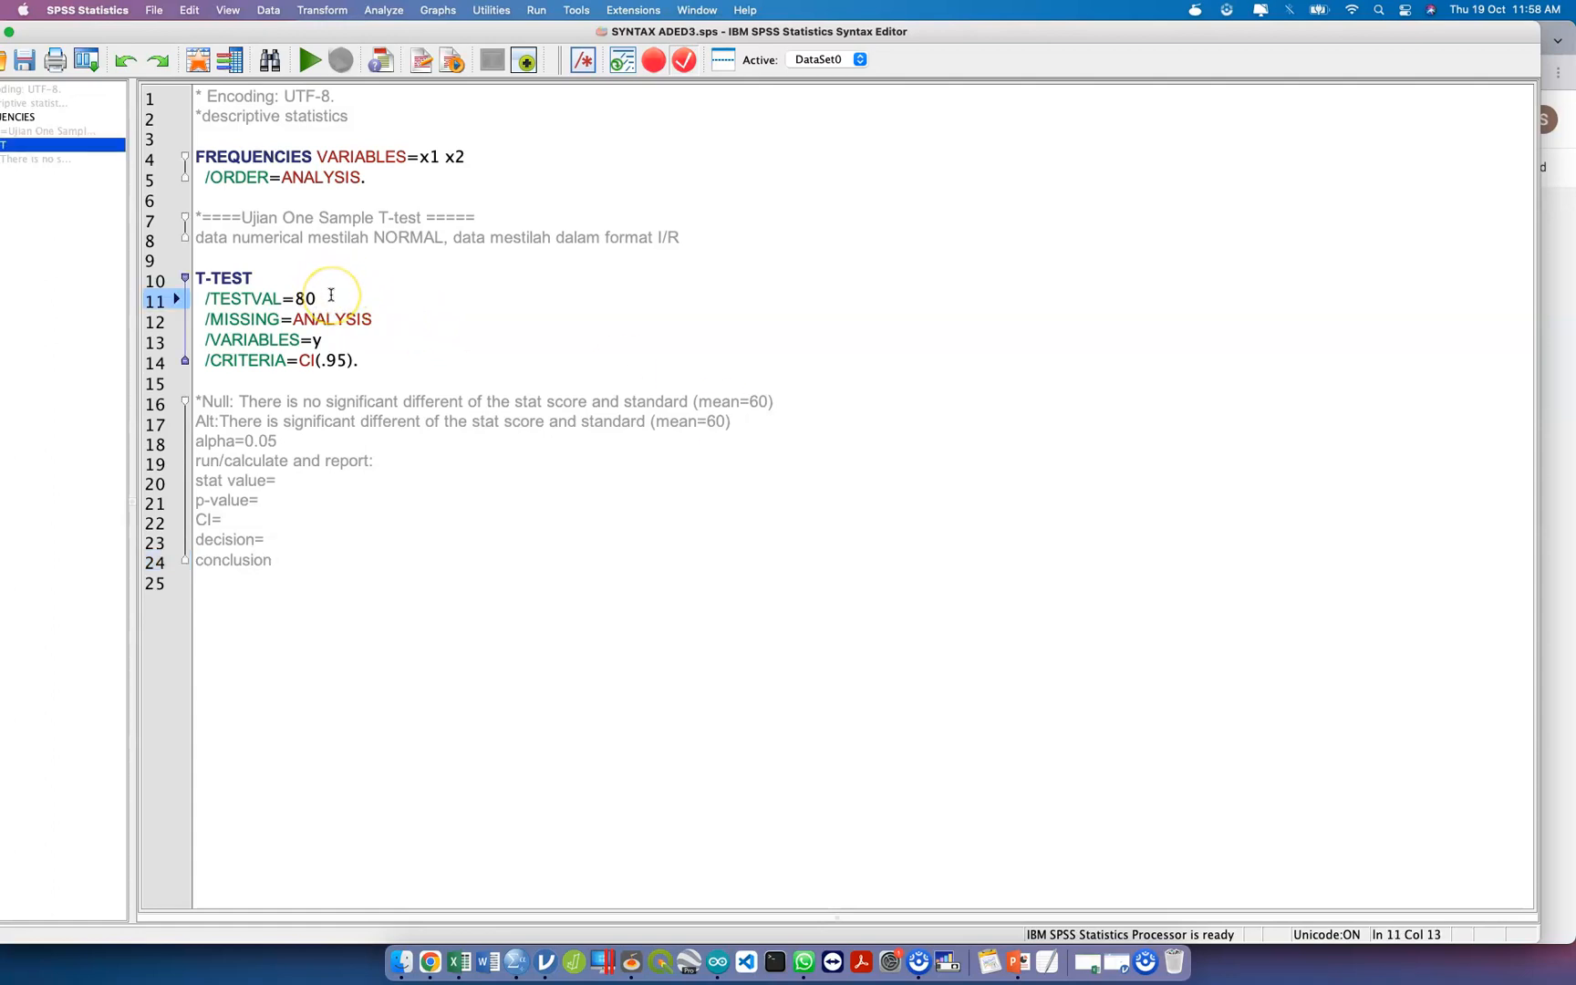
{"action": "key", "text": "BackSpace"}
{"action": "key", "text": "BackSpace"}
{"action": "type", "text": "60"}
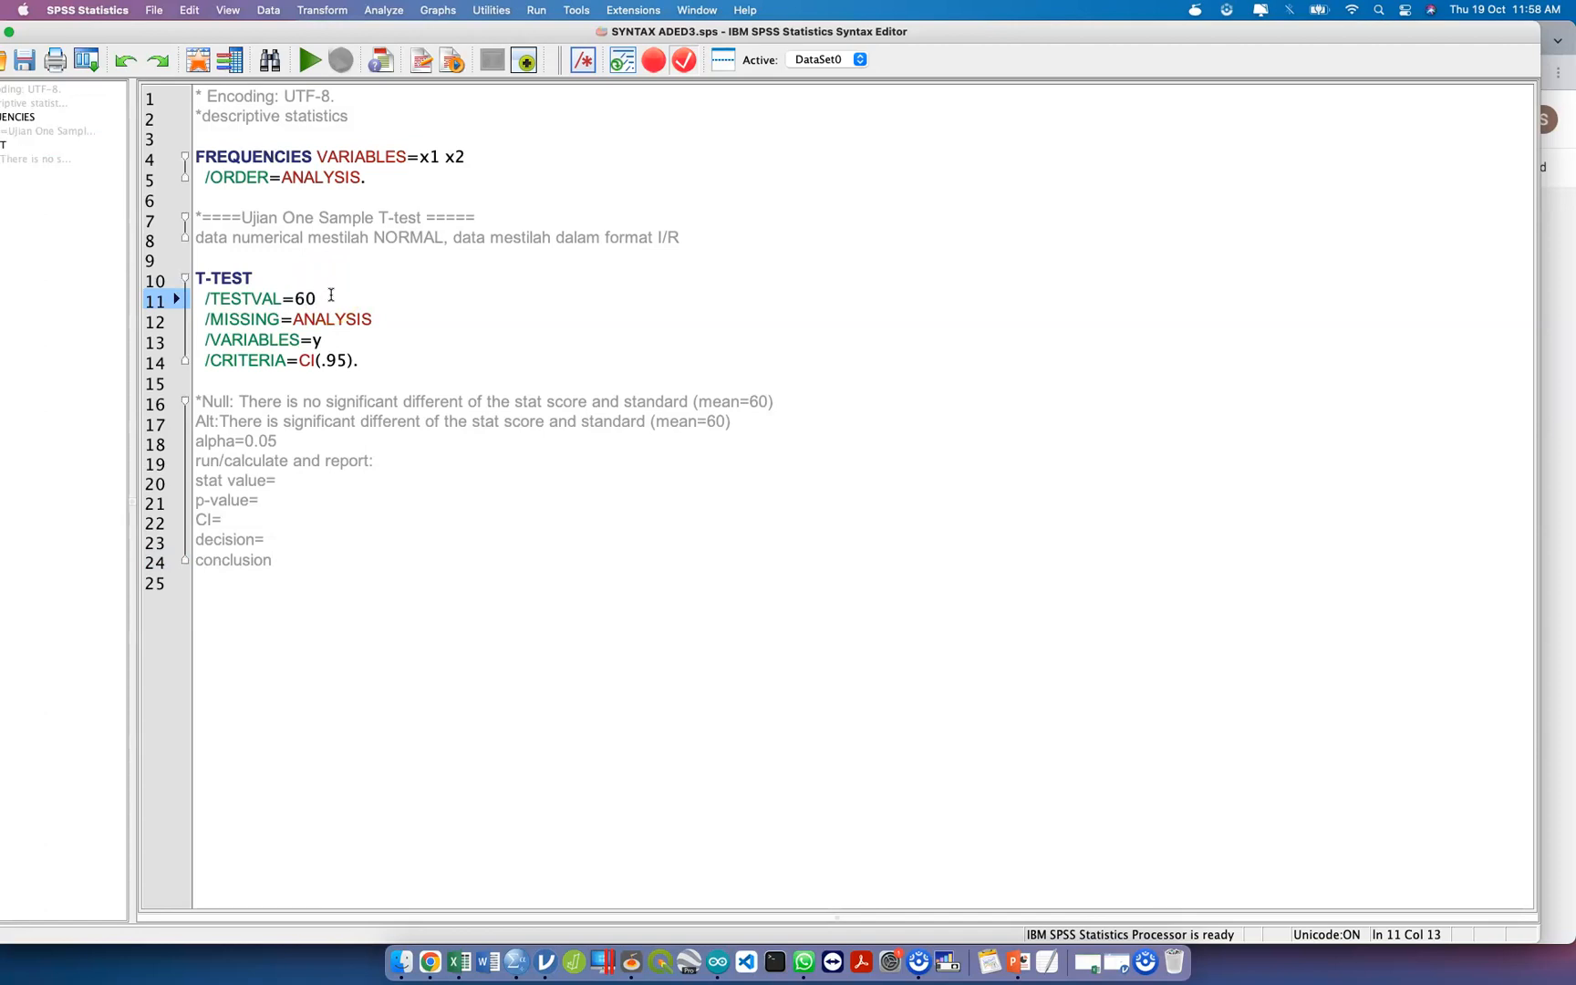
{"action": "left_click", "coordinate": [383, 10]}
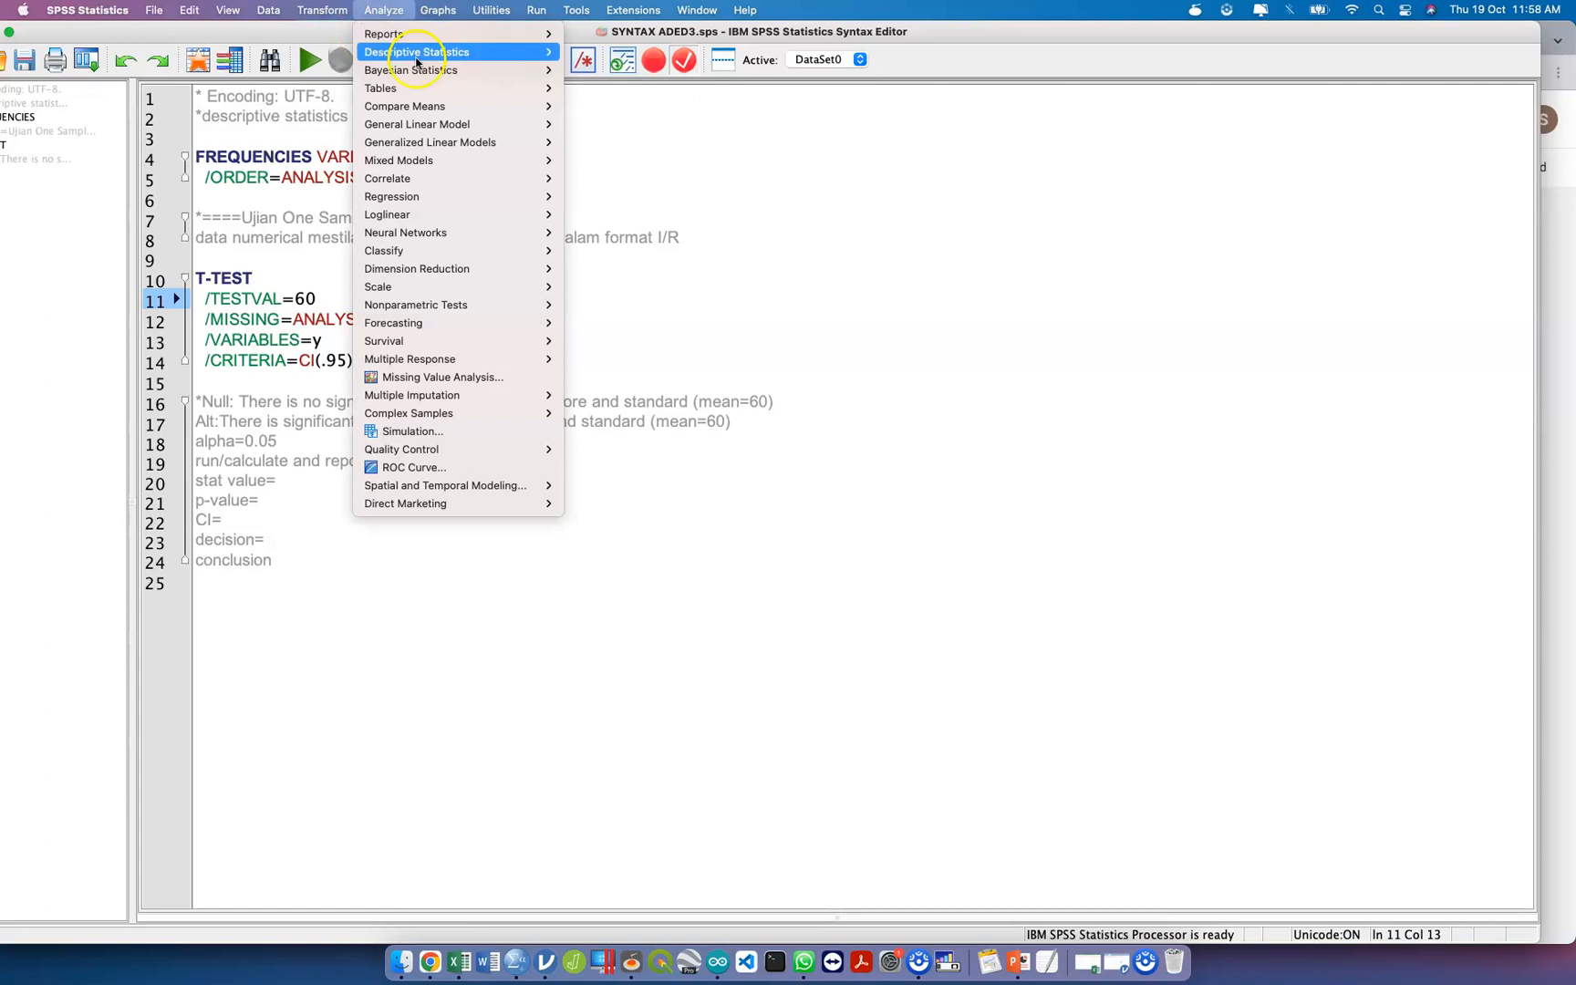
{"action": "mouse_move", "coordinate": [493, 106]}
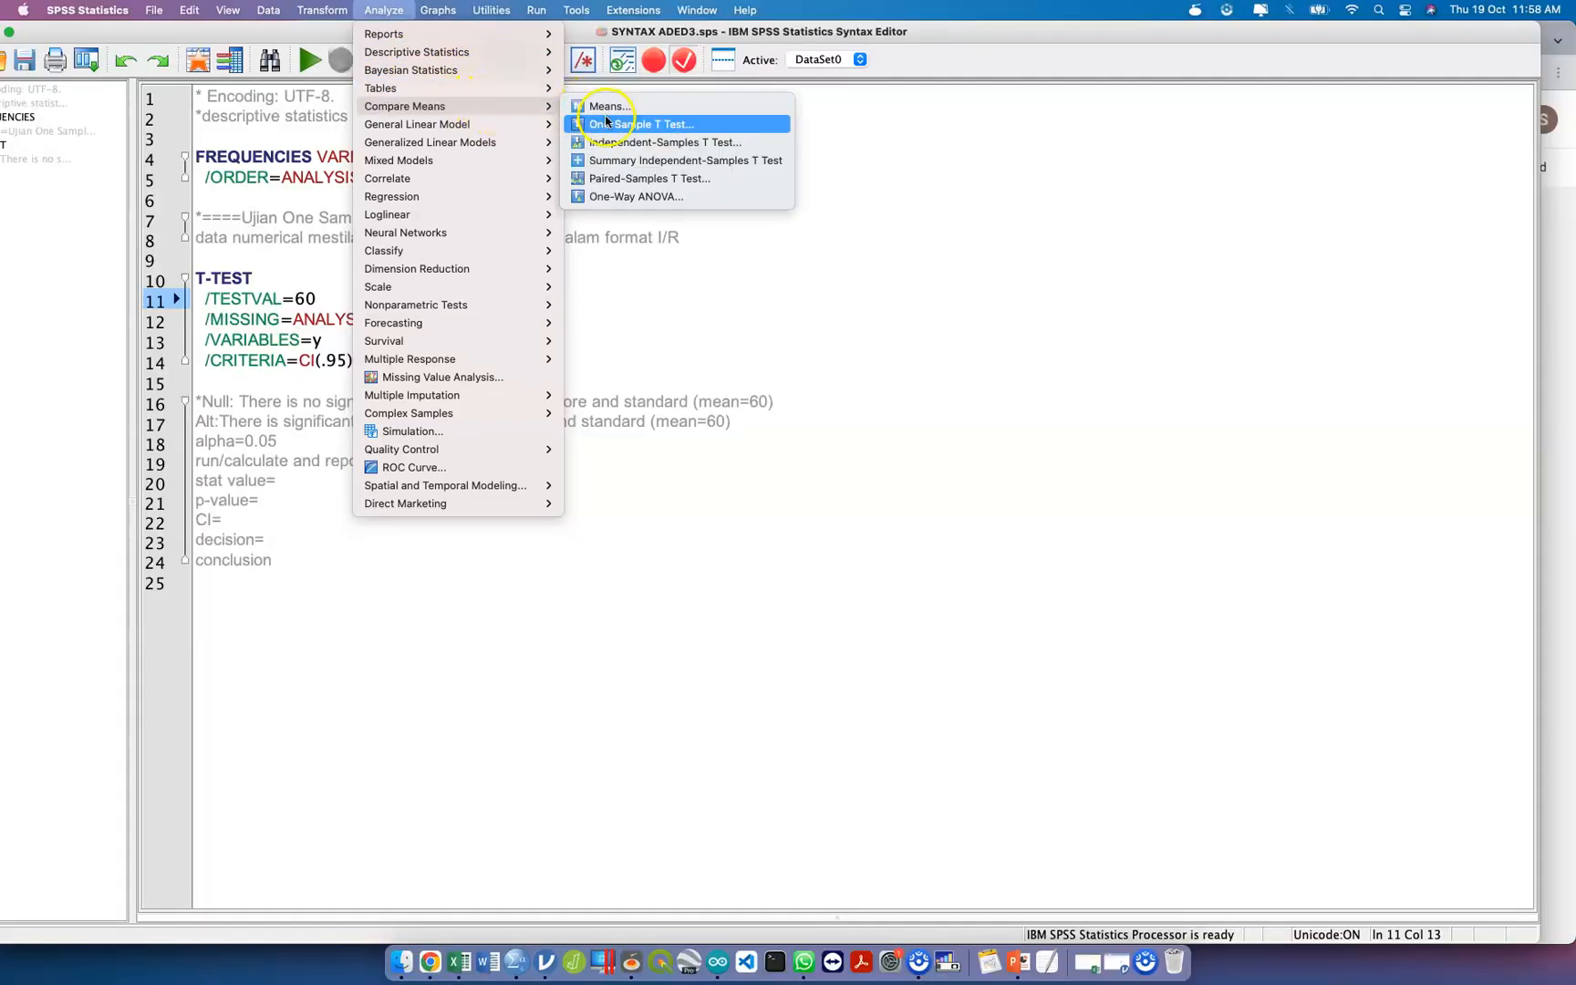
{"action": "left_click", "coordinate": [245, 342]}
{"action": "left_click", "coordinate": [336, 296]}
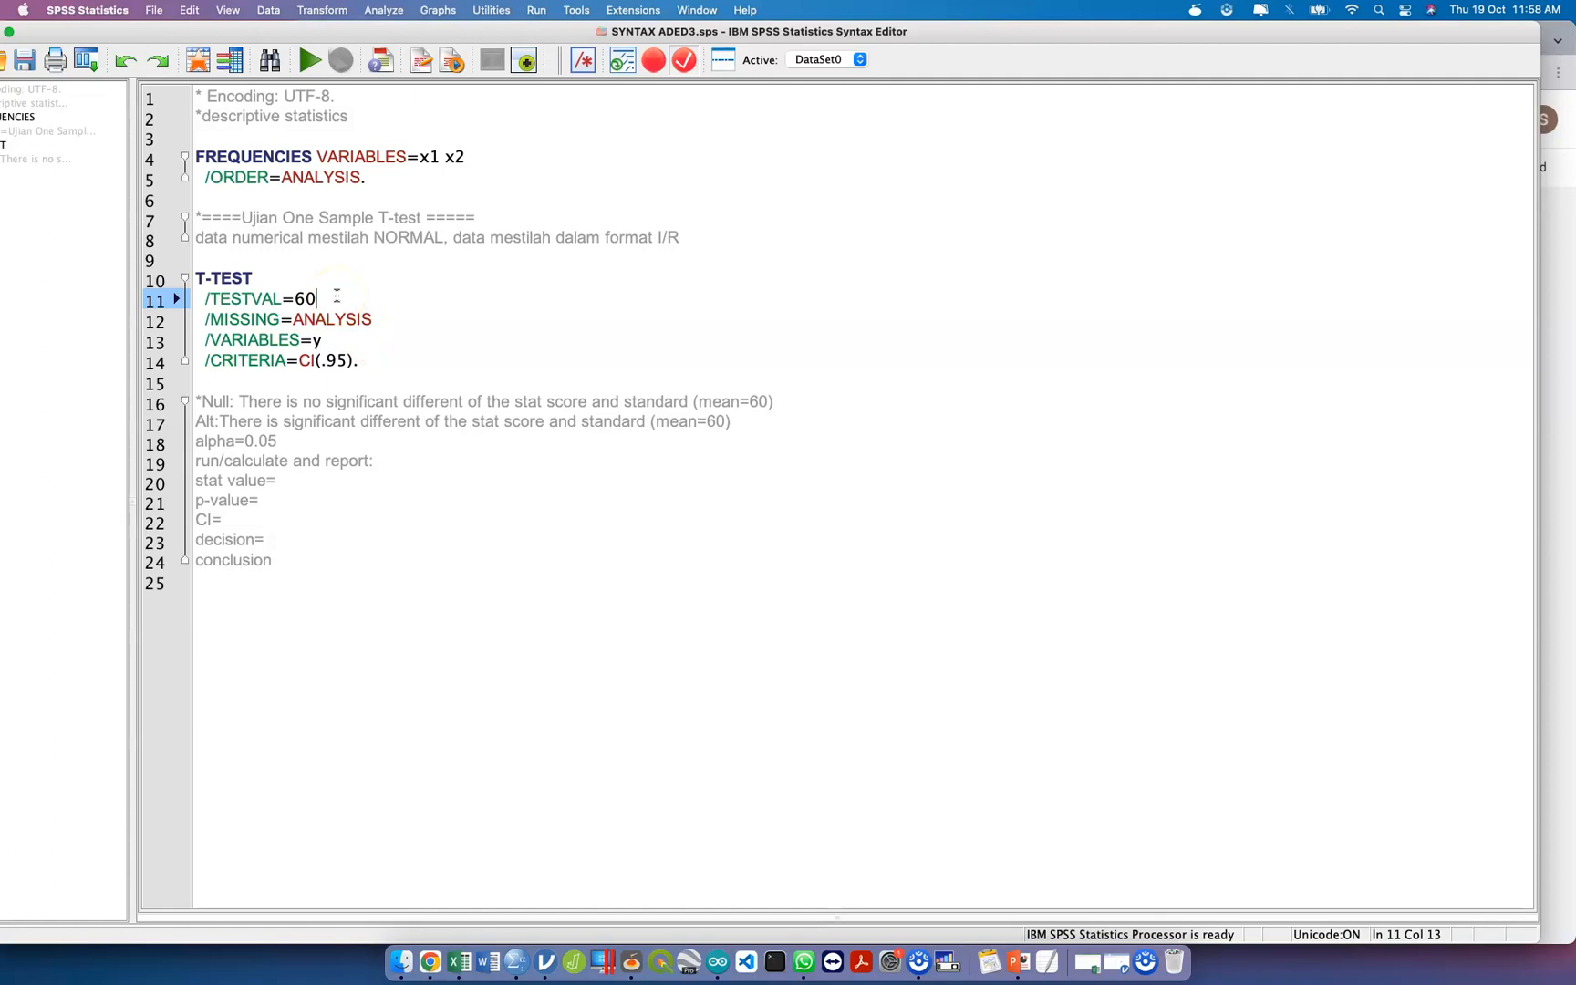
Insert a "Step1:" heading above the hypotheses and put a dash before the Null and Alt lines.
{"action": "left_click_drag", "start_coordinate": [307, 566], "coordinate": [203, 405]}
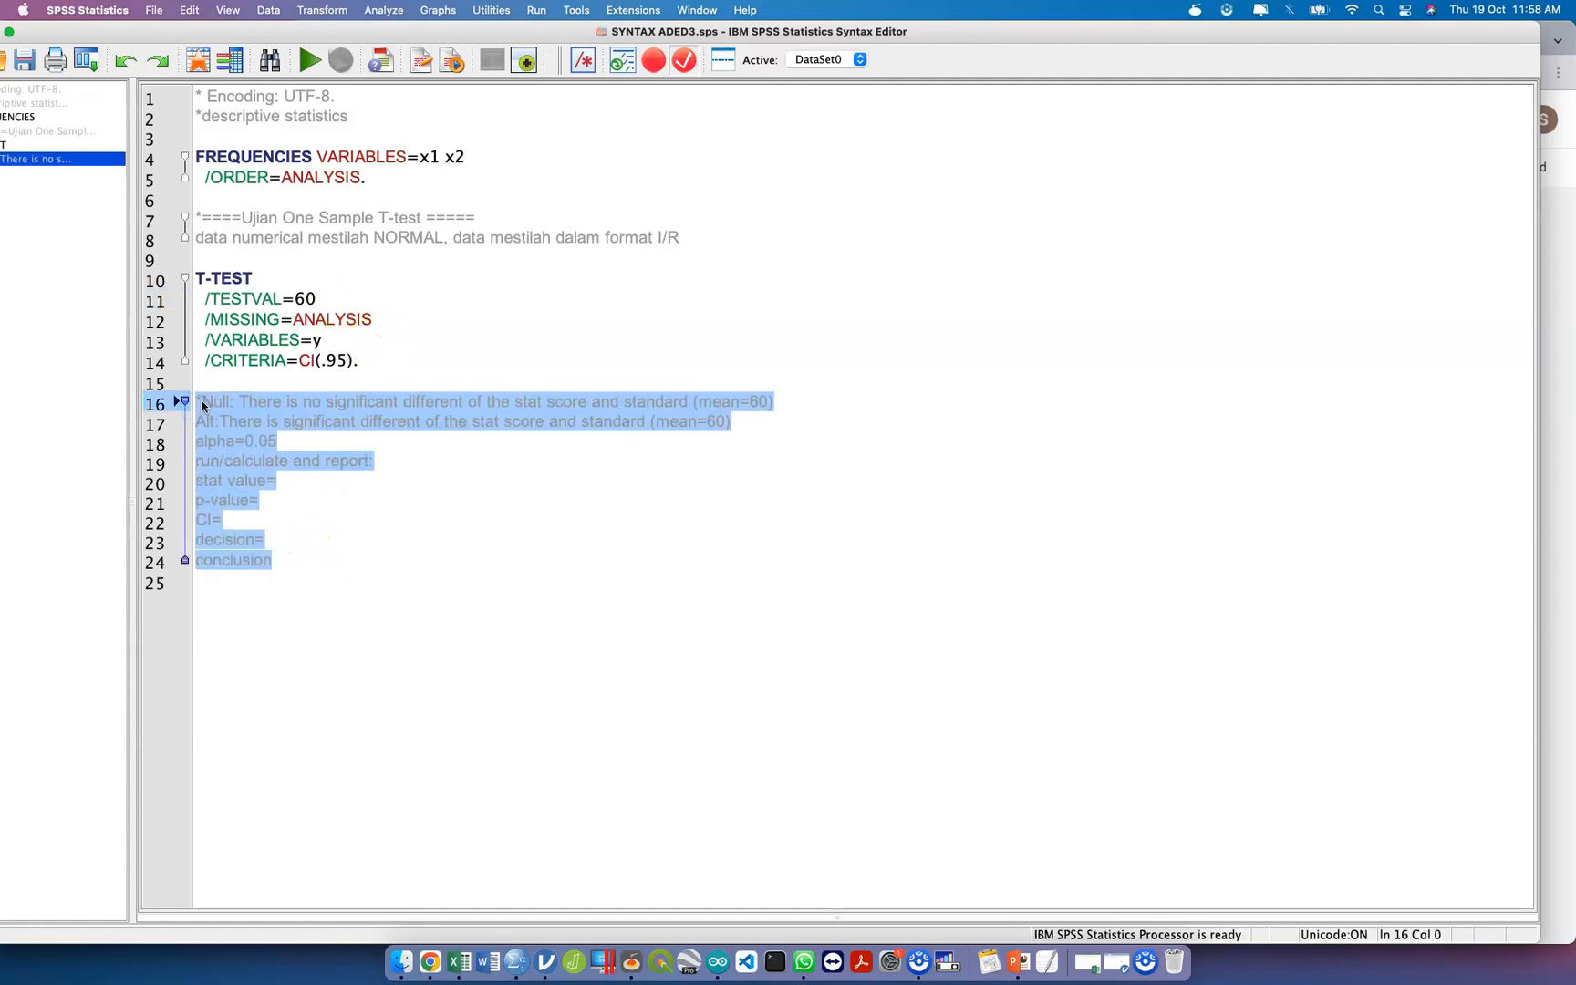
{"action": "left_click", "coordinate": [203, 406]}
{"action": "key", "text": "Return"}
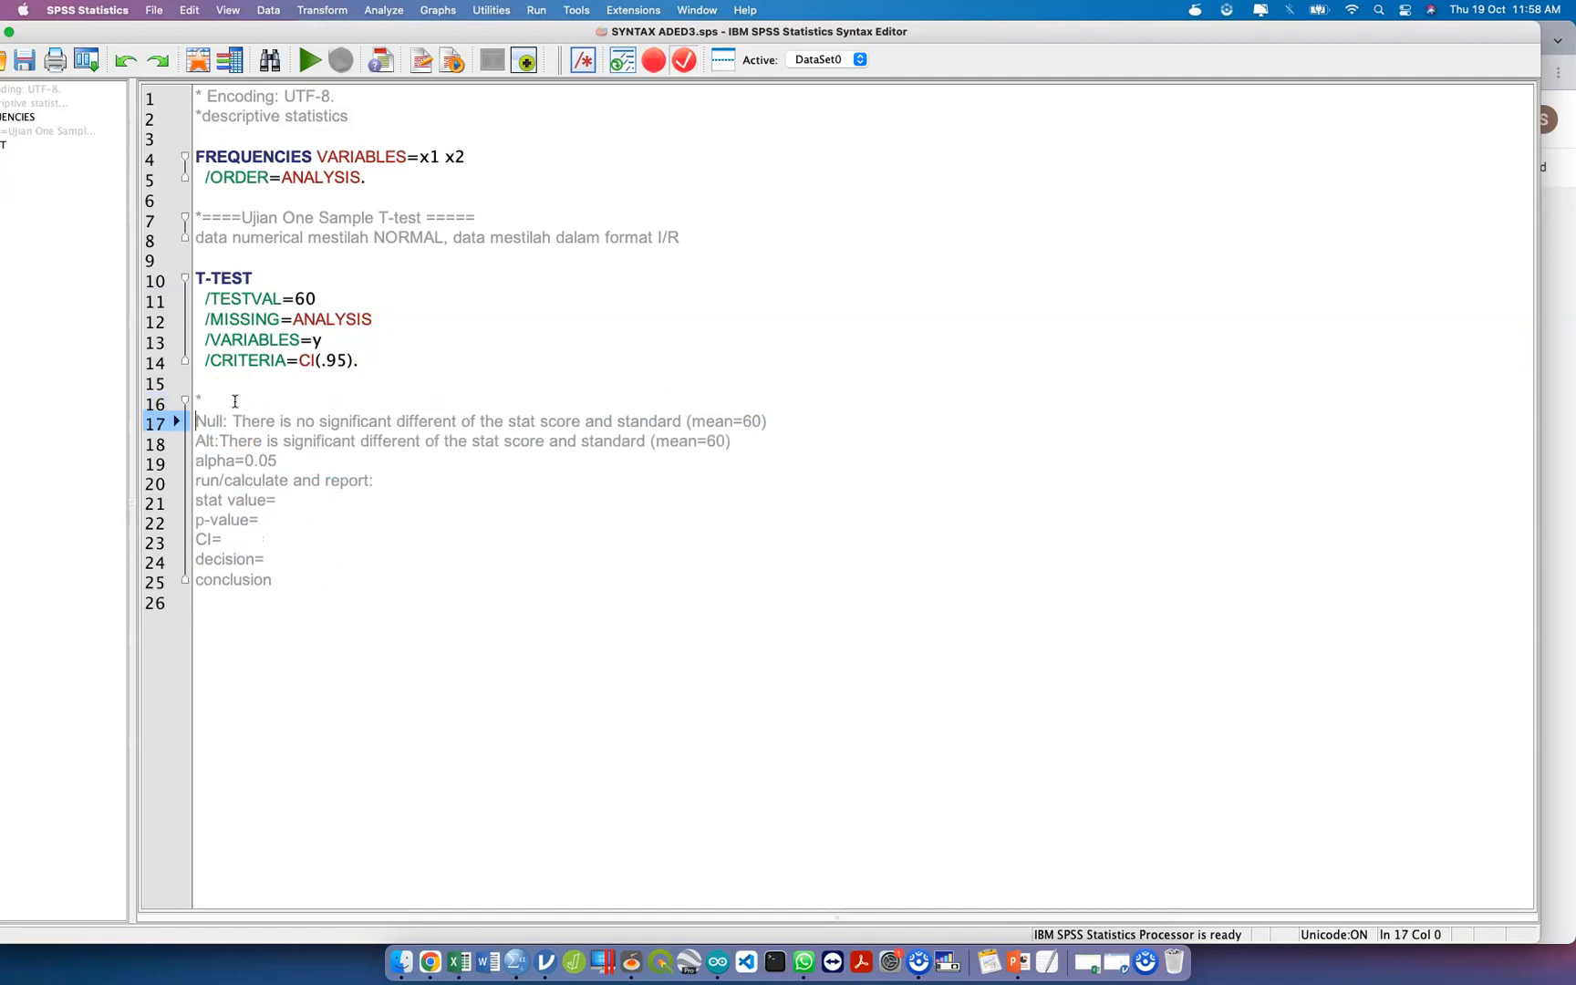
{"action": "type", "text": "Step1:"}
{"action": "key", "text": "Return"}
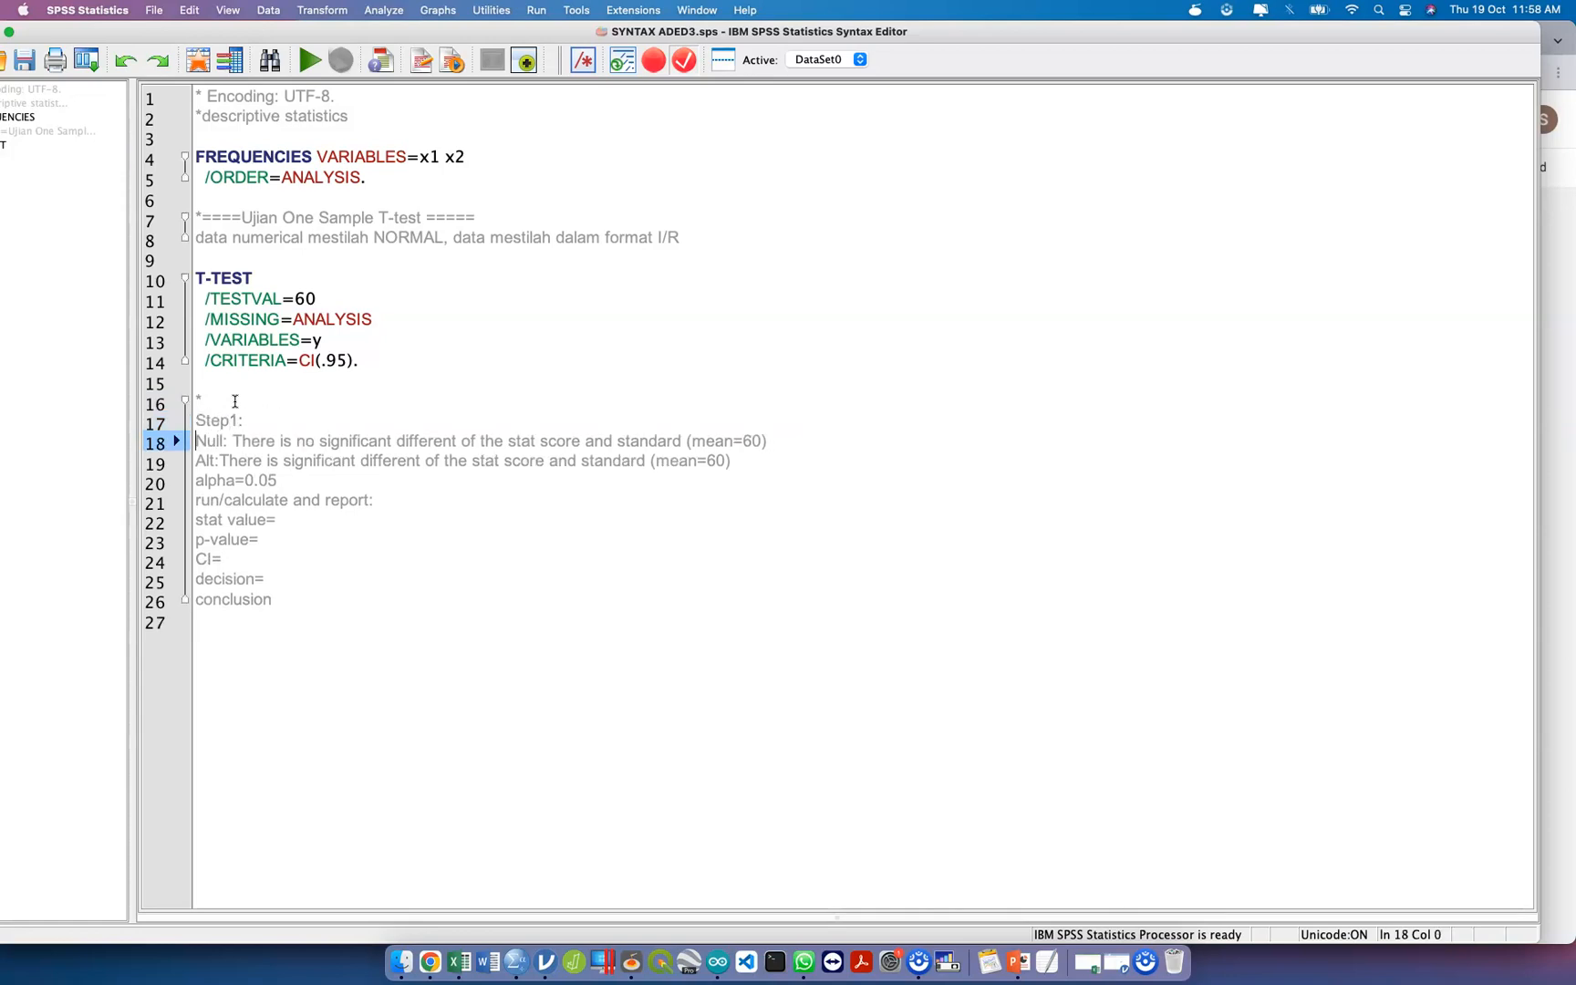
{"action": "type", "text": "-"}
{"action": "key", "text": "Left"}
{"action": "key", "text": "Down"}
{"action": "type", "text": "-"}
Insert a "Step2:" heading line above alpha=0.05 in the comment block.
{"action": "key", "text": "Down"}
{"action": "key", "text": "Left"}
{"action": "key", "text": "Up"}
{"action": "key", "text": "Down"}
{"action": "key", "text": "Return"}
{"action": "key", "text": "Up"}
{"action": "type", "text": "Step2:"}
Insert a "Step3:" heading line above "run/calculate and report:".
{"action": "key", "text": "Down"}
{"action": "key", "text": "Right"}
{"action": "key", "text": "Right"}
Insert a "Step4:" heading line between the "CI=" and "decision=" lines.
{"action": "key", "text": "Right"}
{"action": "key", "text": "Right"}
{"action": "key", "text": "Return"}
{"action": "type", "text": "Step3:"}
{"action": "key", "text": "Down"}
{"action": "key", "text": "Right"}
{"action": "key", "text": "Down"}
{"action": "key", "text": "Down"}
{"action": "key", "text": "Up"}
{"action": "key", "text": "Up"}
{"action": "key", "text": "Up"}
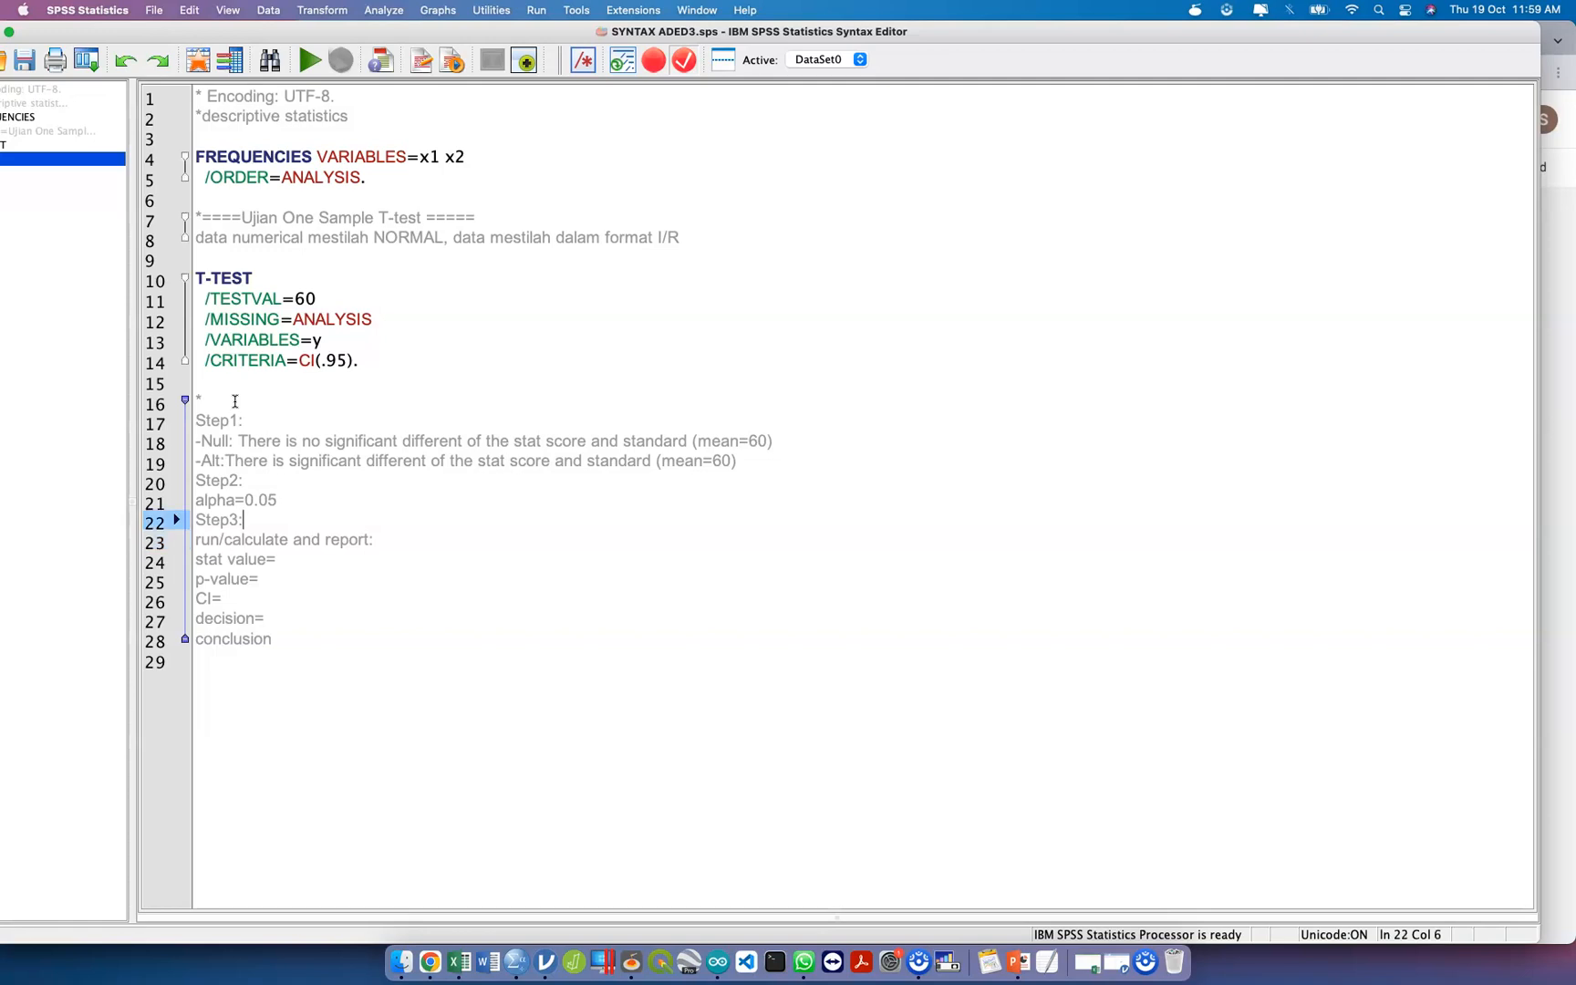
{"action": "key", "text": "Down"}
{"action": "key", "text": "Down"}
{"action": "key", "text": "Return"}
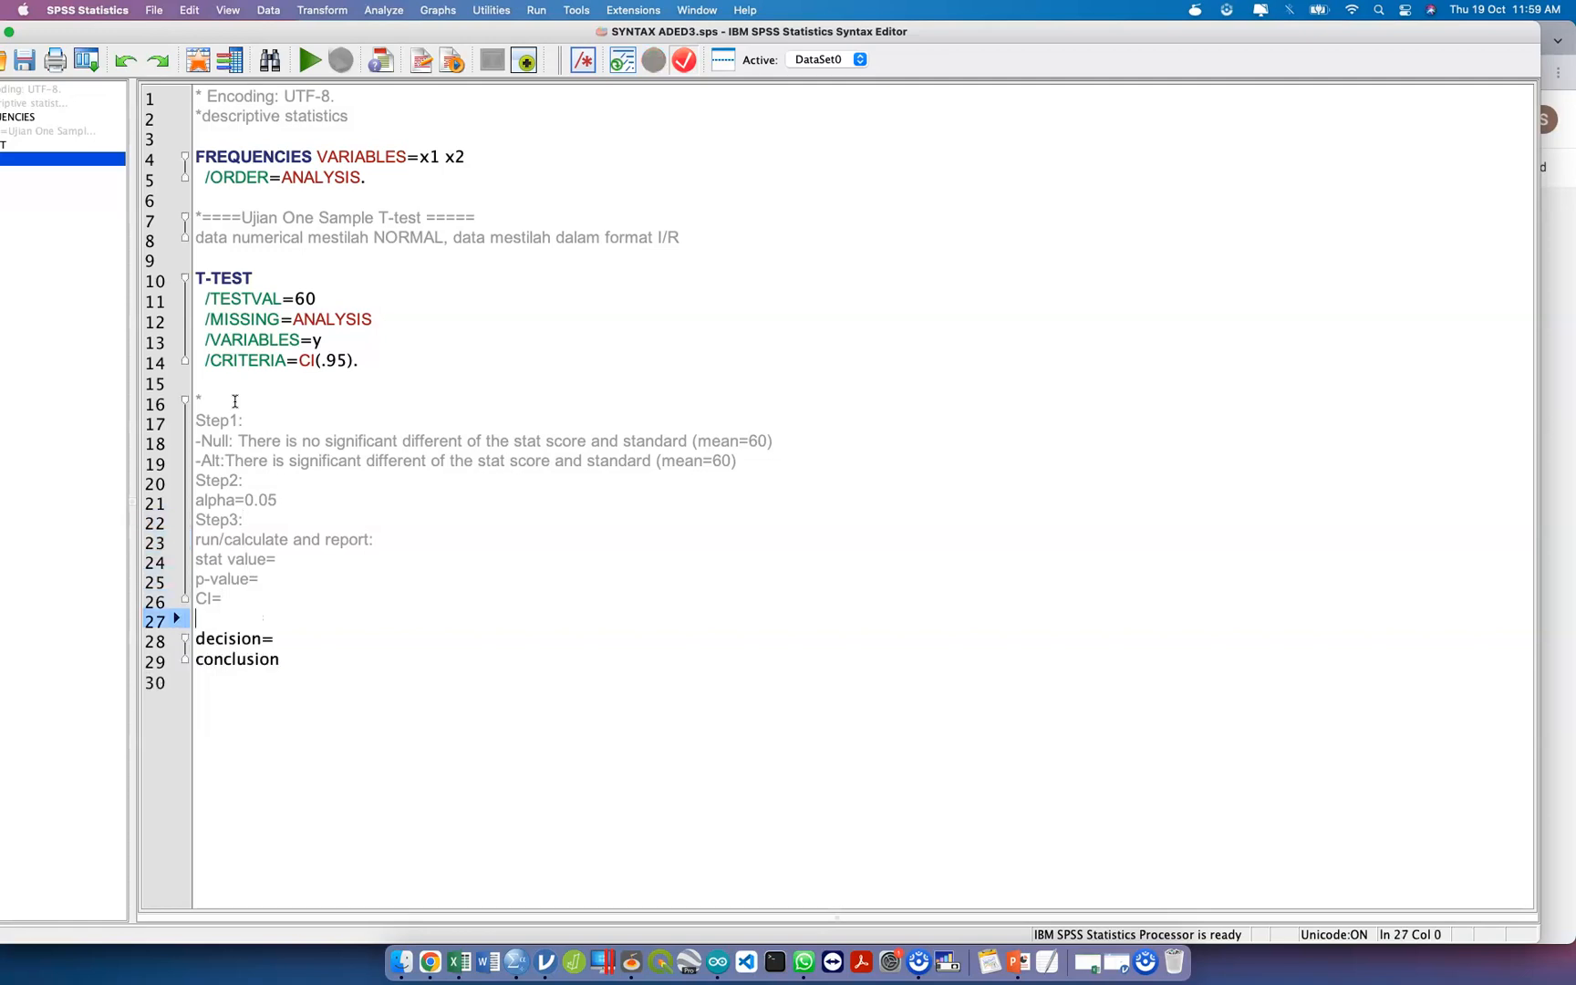
{"action": "type", "text": "Step4:"}
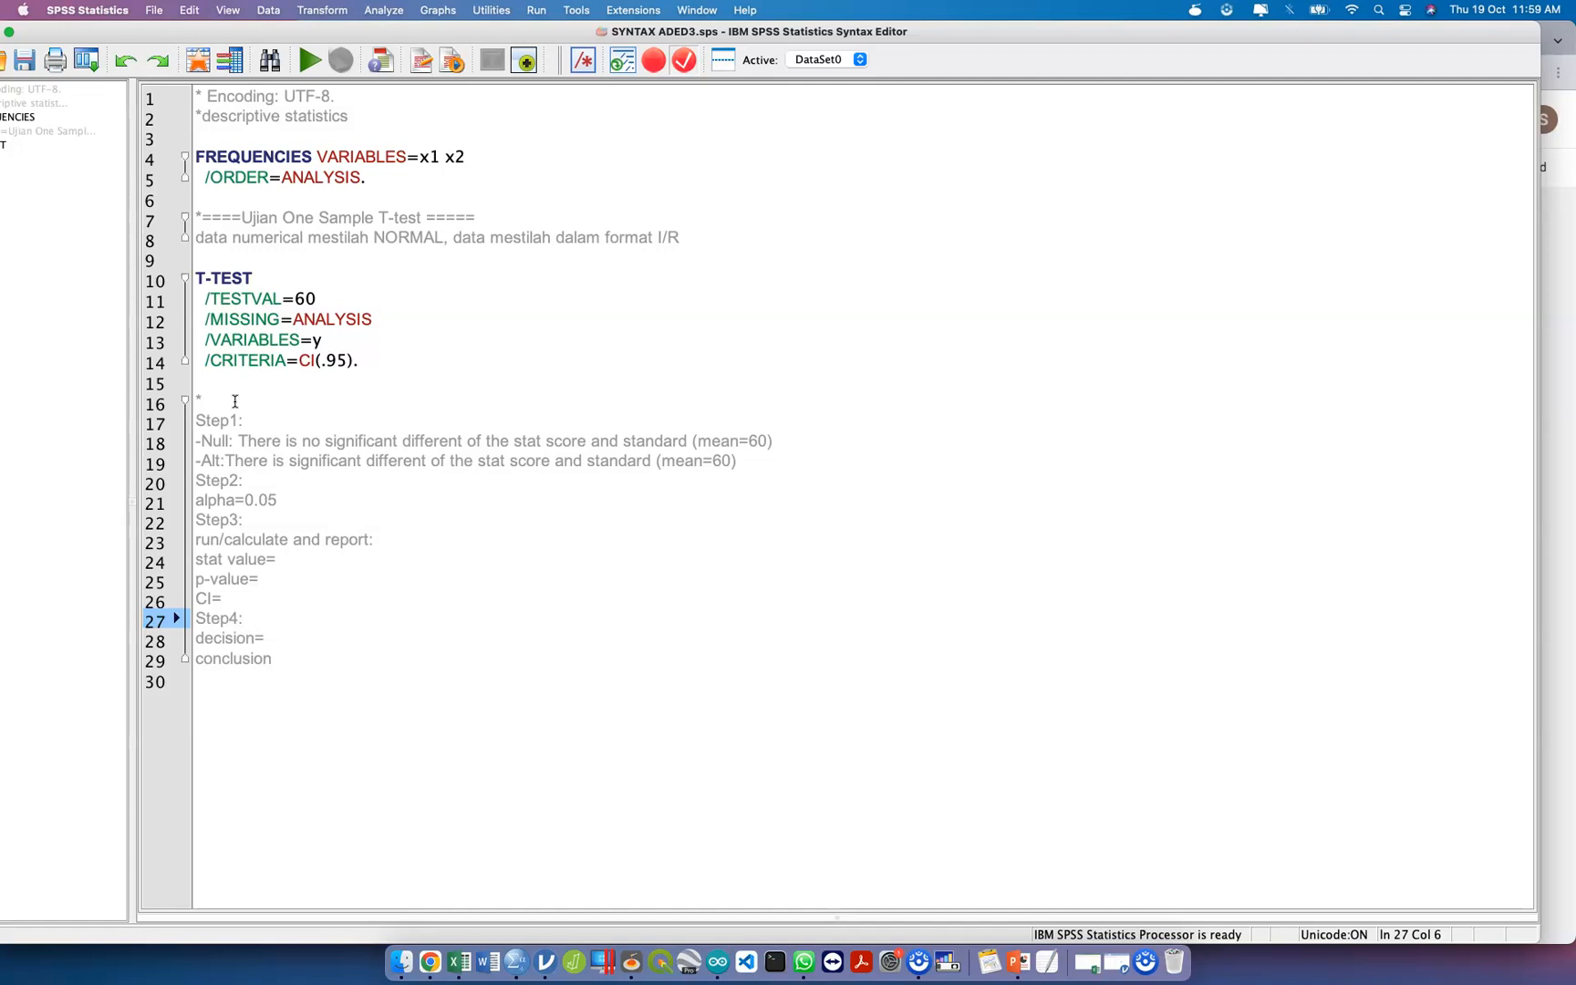
Insert a "Step5:" heading above the conclusion line and add an equals sign after "conclusion".
{"action": "key", "text": "Down"}
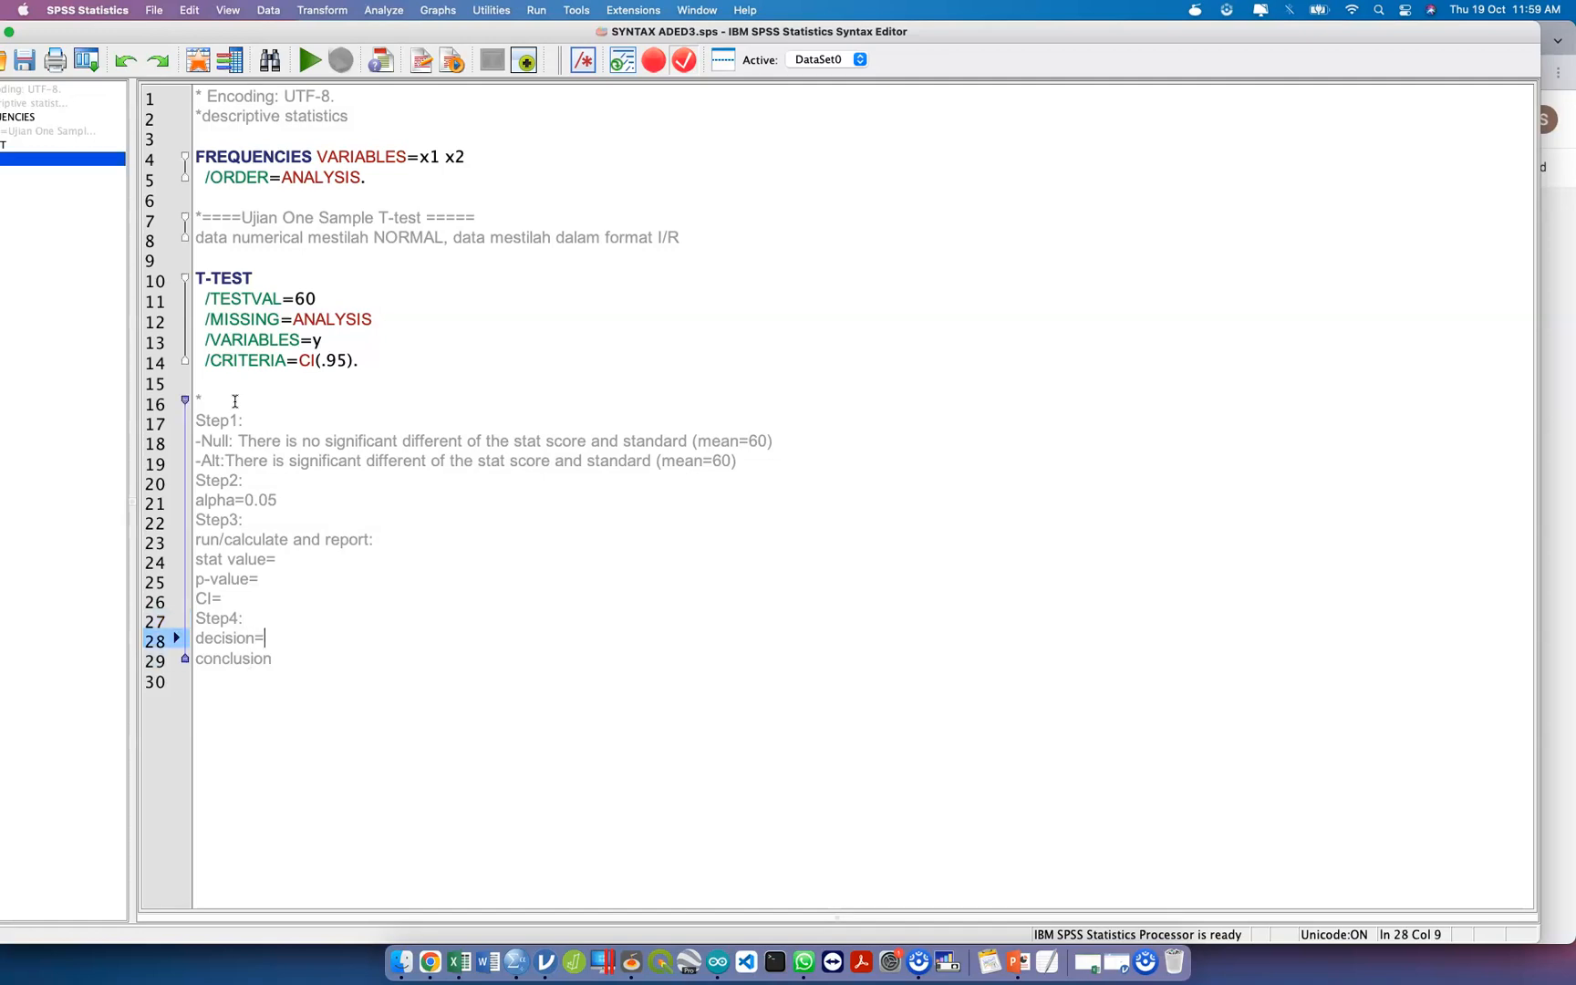
{"action": "key", "text": "Return"}
{"action": "type", "text": "Step5"}
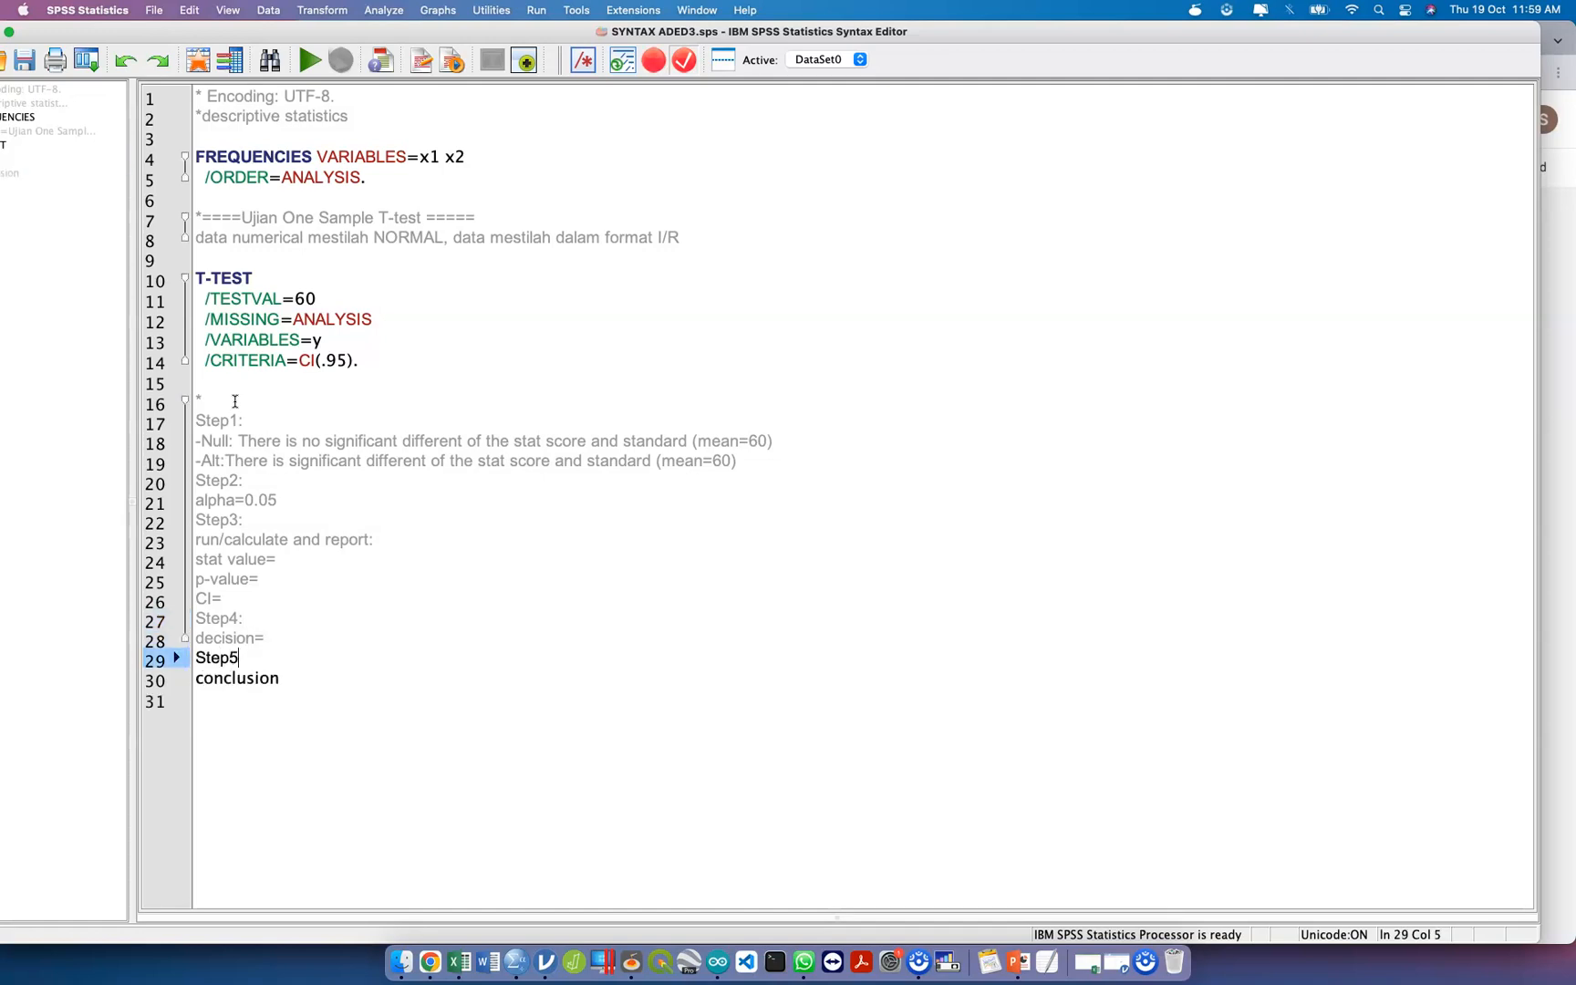
{"action": "type", "text": ":"}
{"action": "key", "text": "Down"}
{"action": "key", "text": "End"}
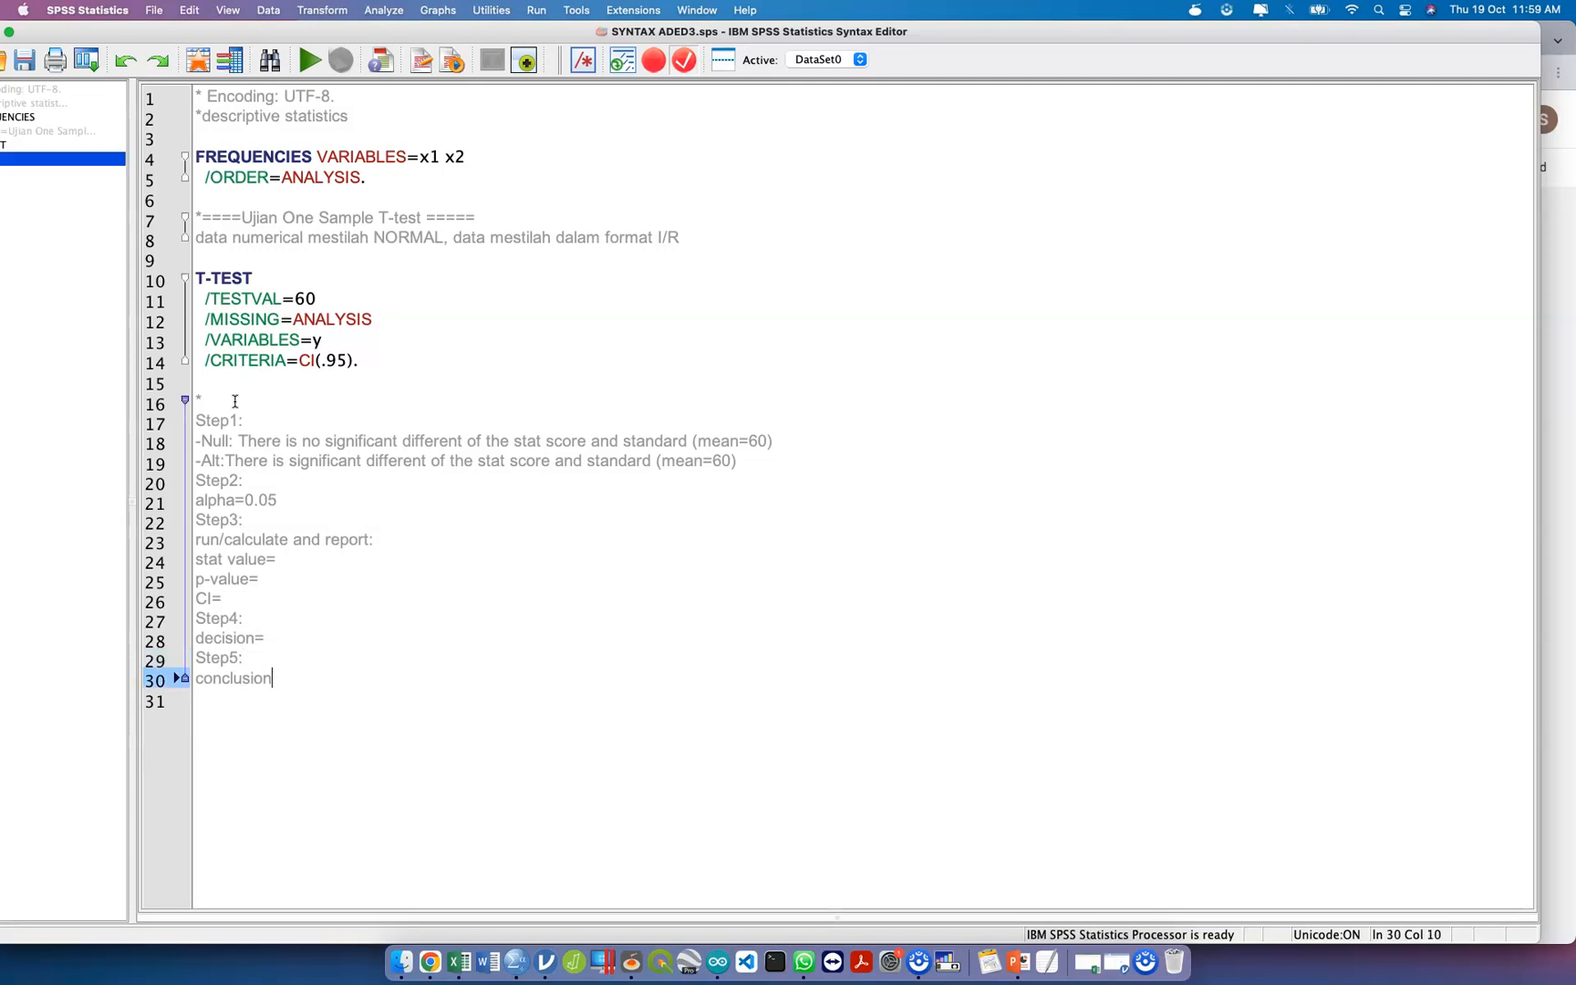
{"action": "type", "text": "="}
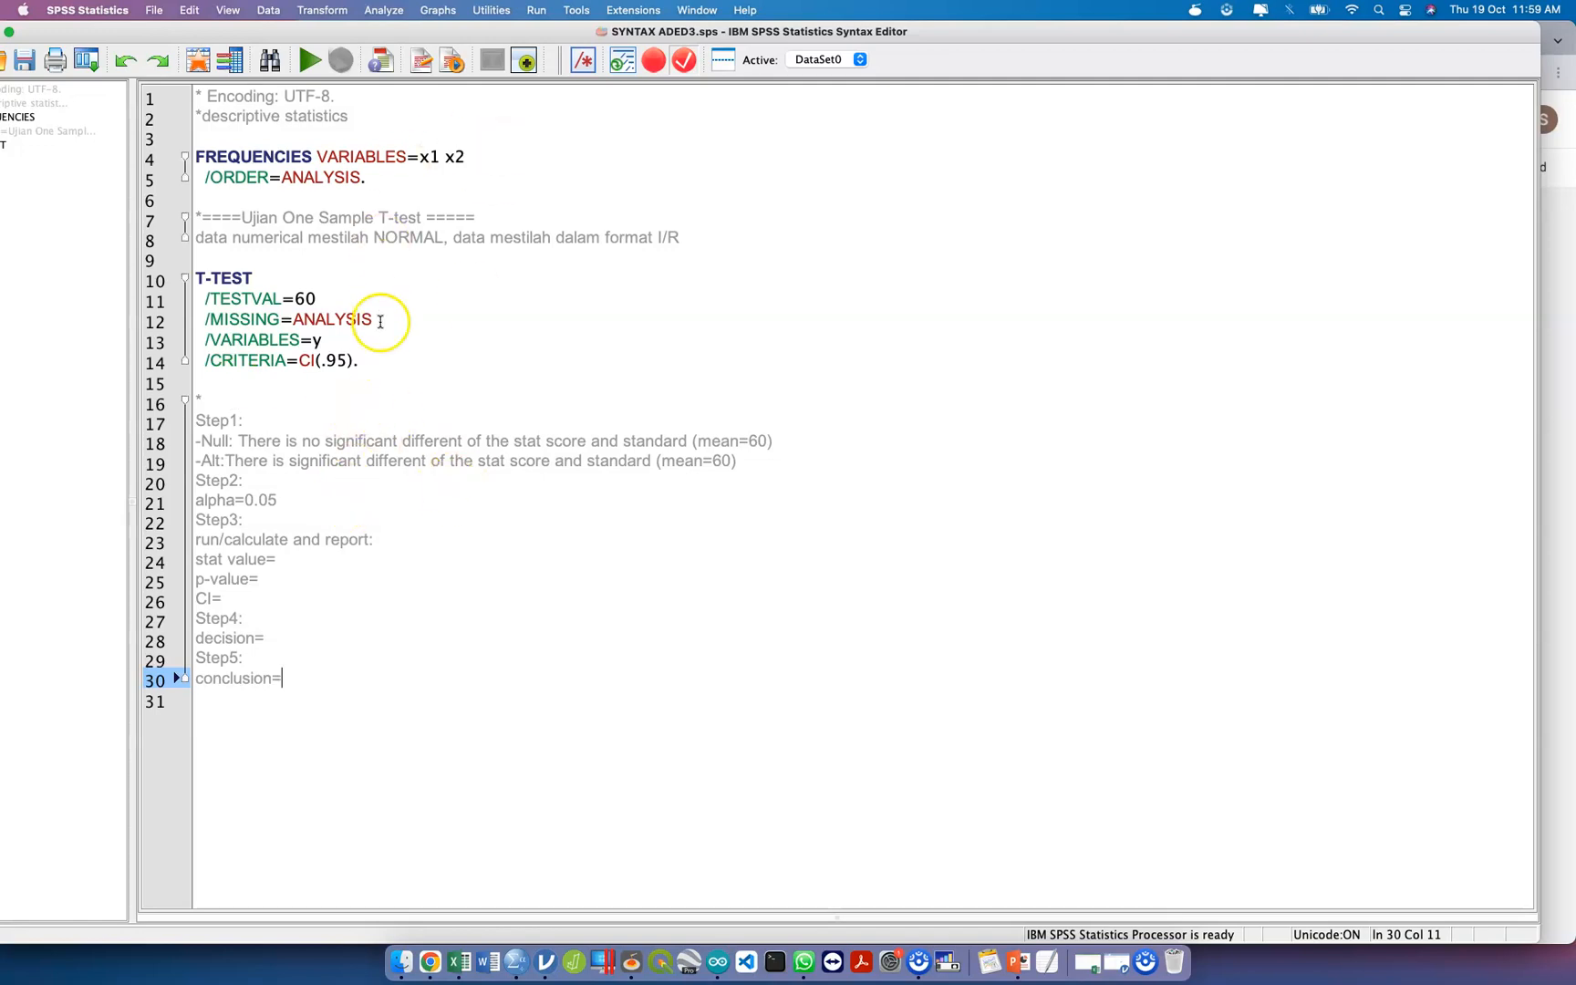
Select the T-TEST command block and check which datasets the syntax file can use as its active dataset.
{"action": "left_click_drag", "start_coordinate": [365, 360], "coordinate": [186, 280]}
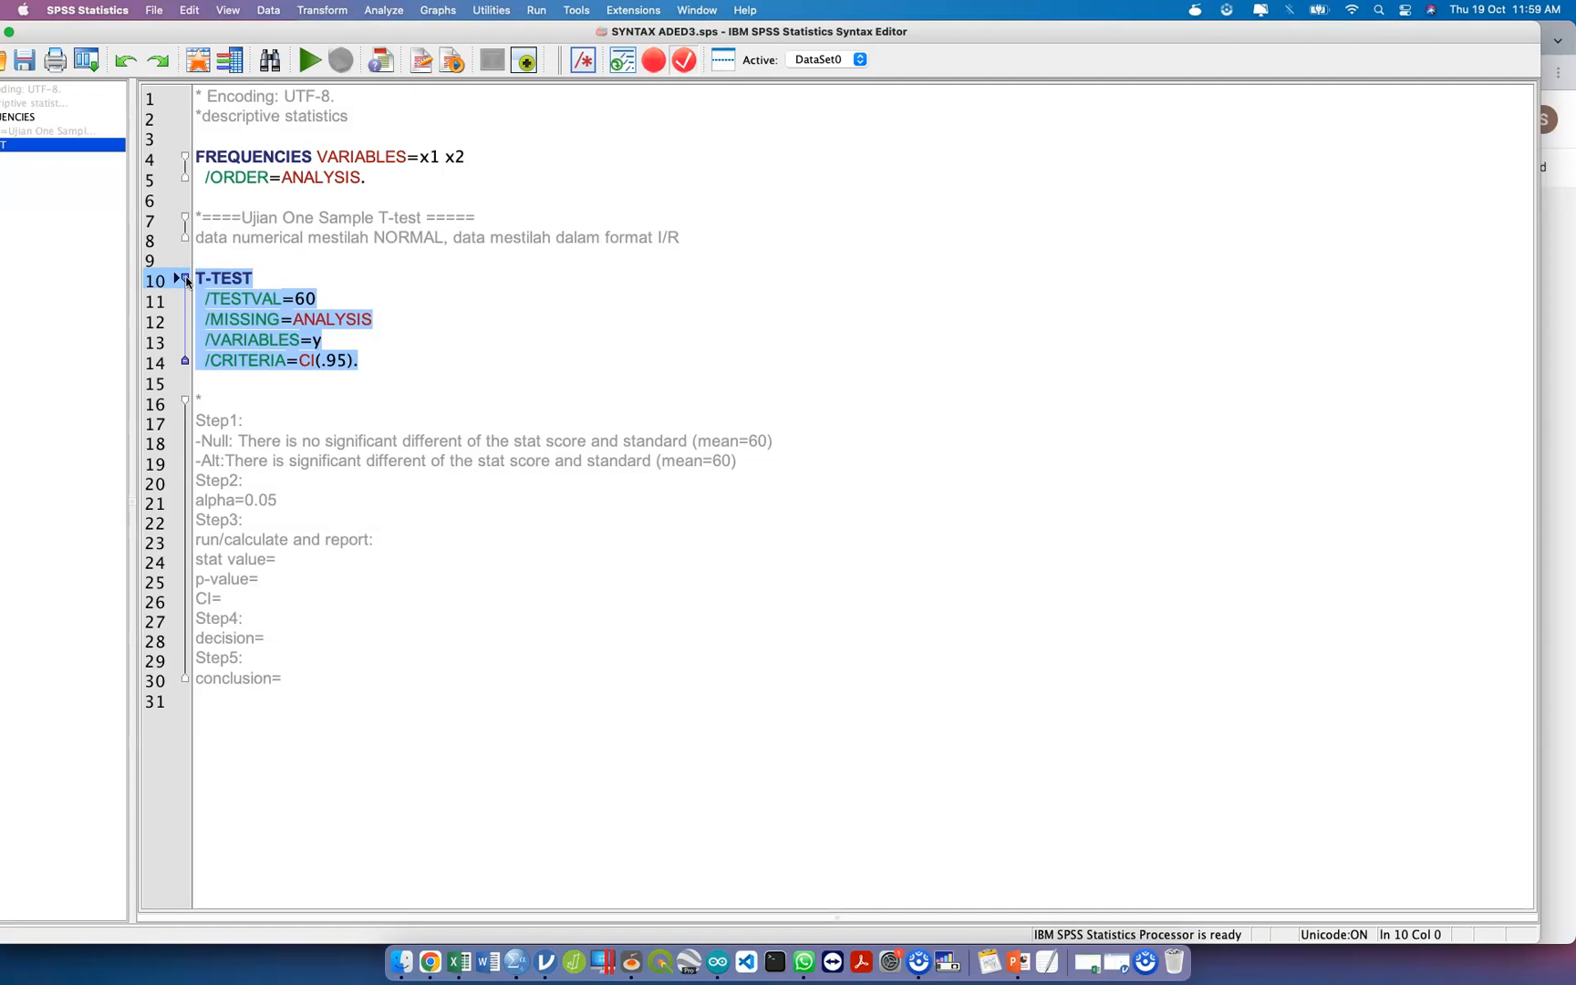
{"action": "left_click", "coordinate": [838, 60]}
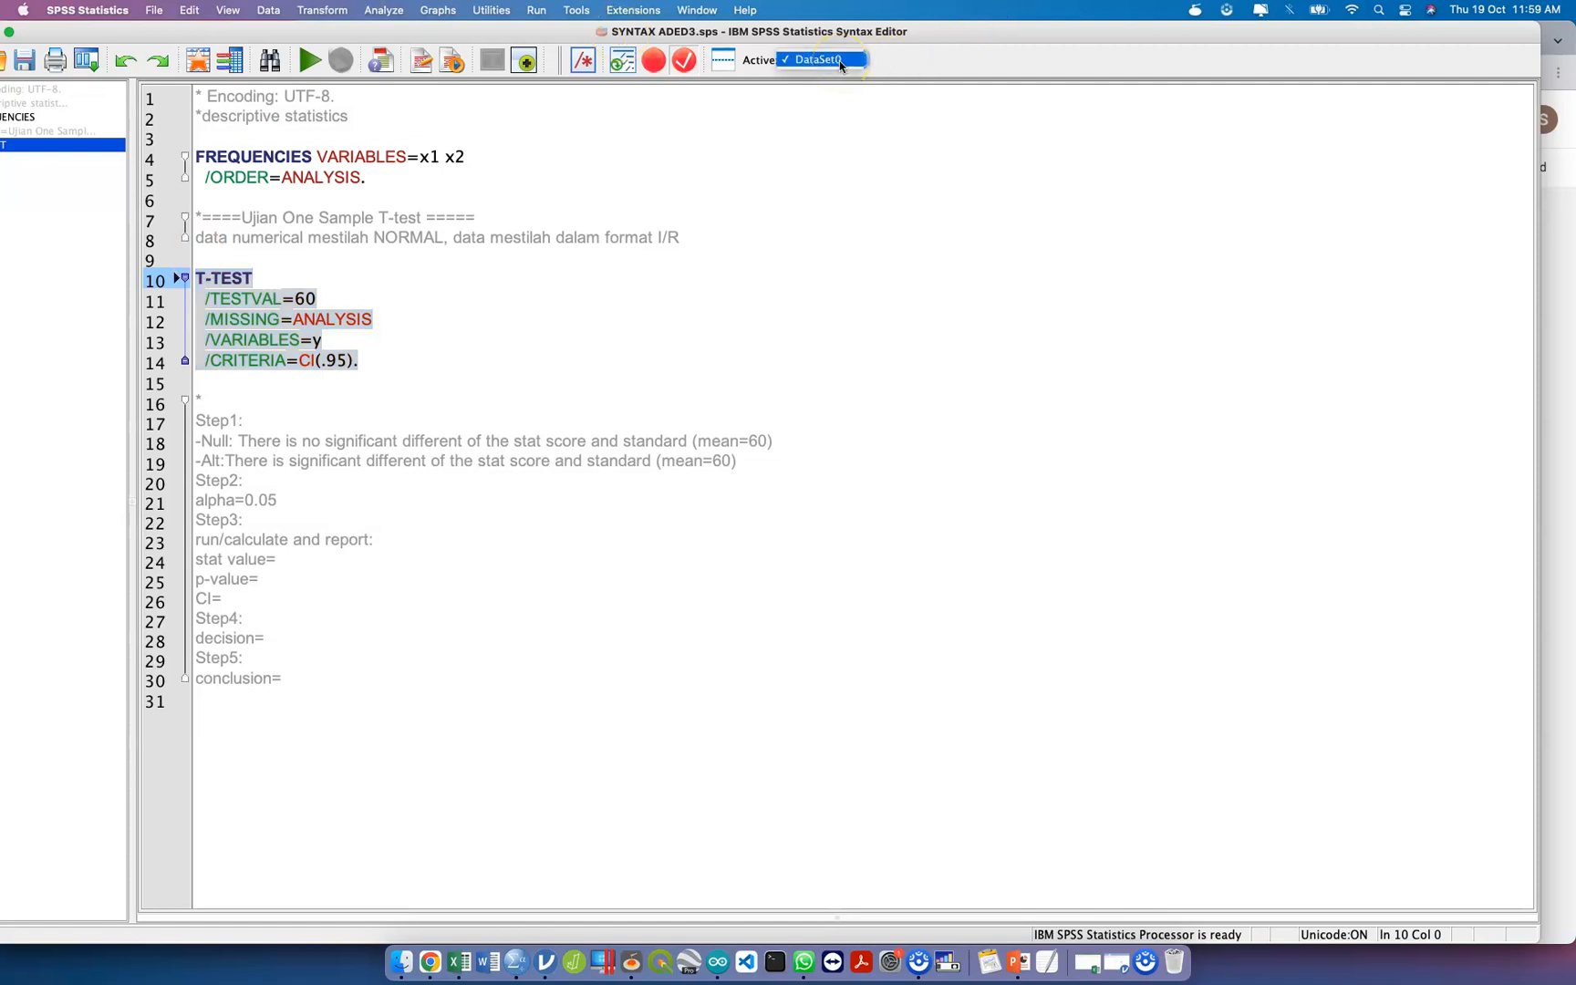
{"action": "left_click", "coordinate": [850, 62]}
{"action": "left_click", "coordinate": [853, 62]}
{"action": "left_click", "coordinate": [838, 135]}
{"action": "left_click", "coordinate": [857, 58]}
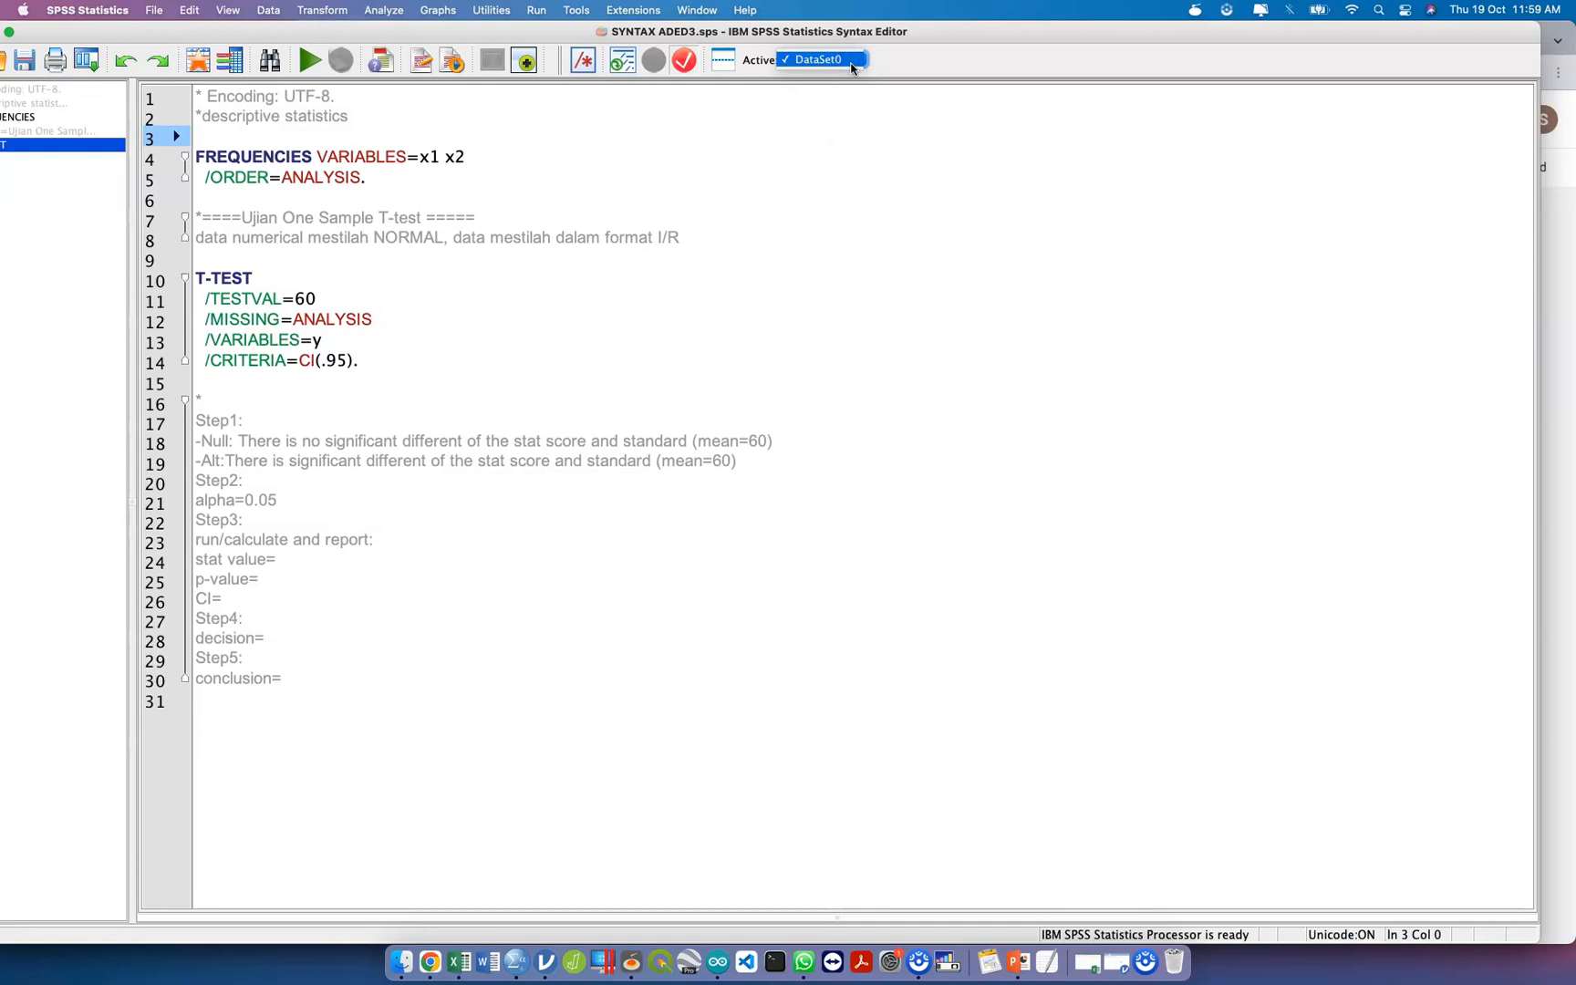
{"action": "left_click", "coordinate": [852, 64]}
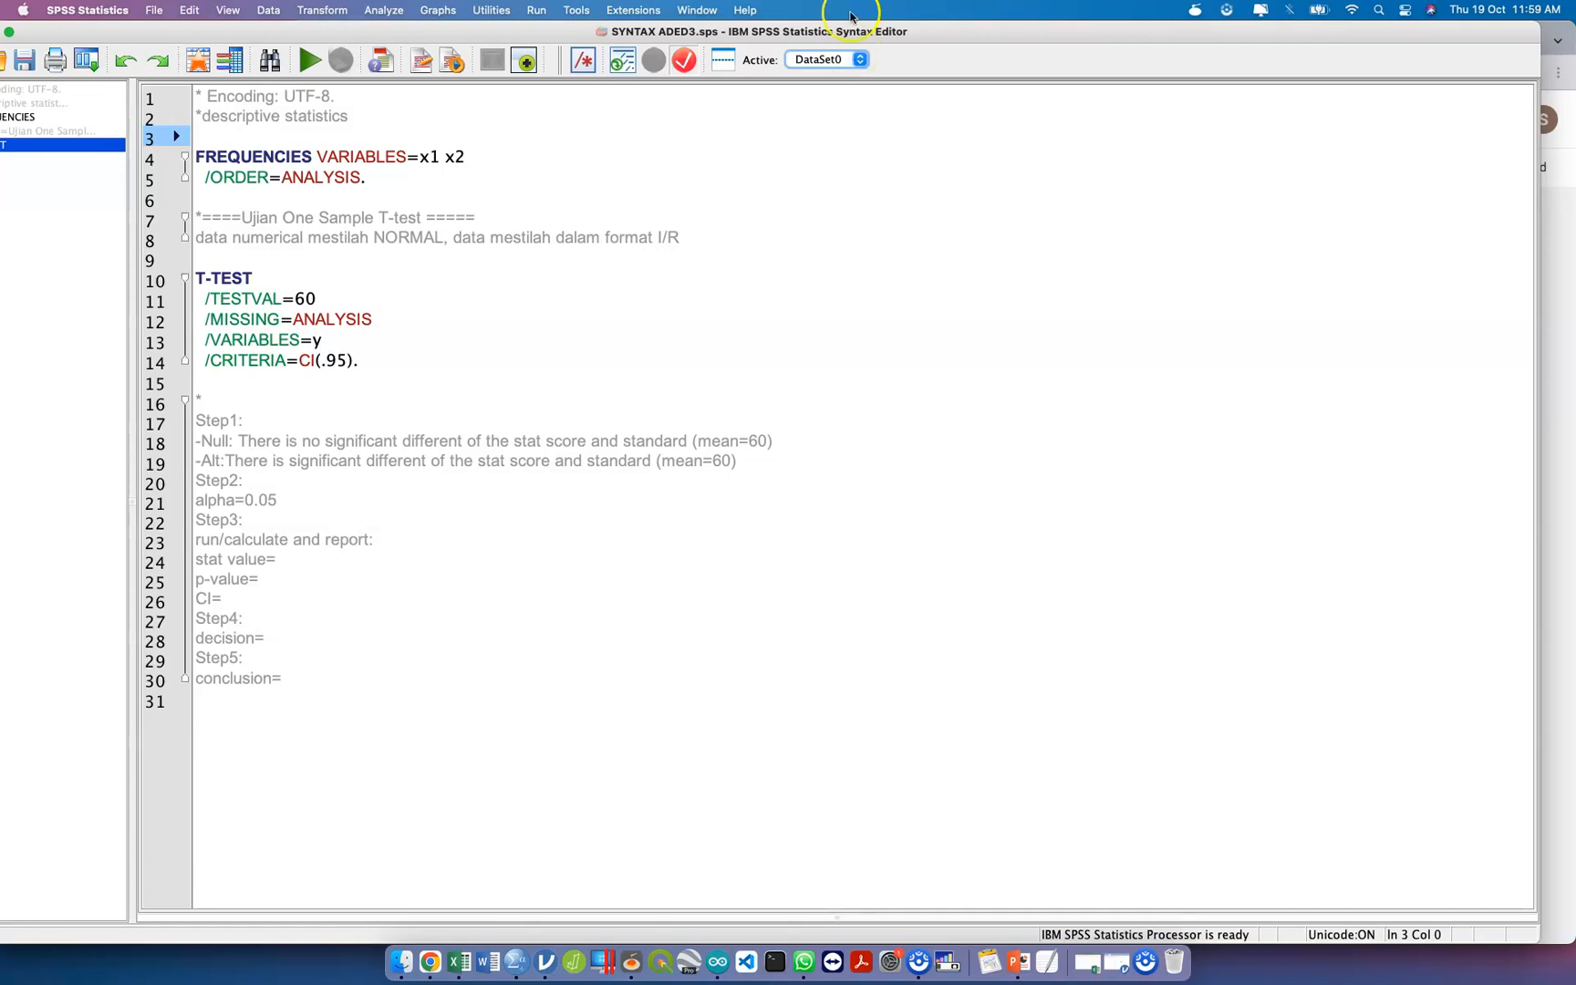
{"action": "left_click_drag", "start_coordinate": [867, 31], "coordinate": [902, 31]}
{"action": "left_click", "coordinate": [878, 65]}
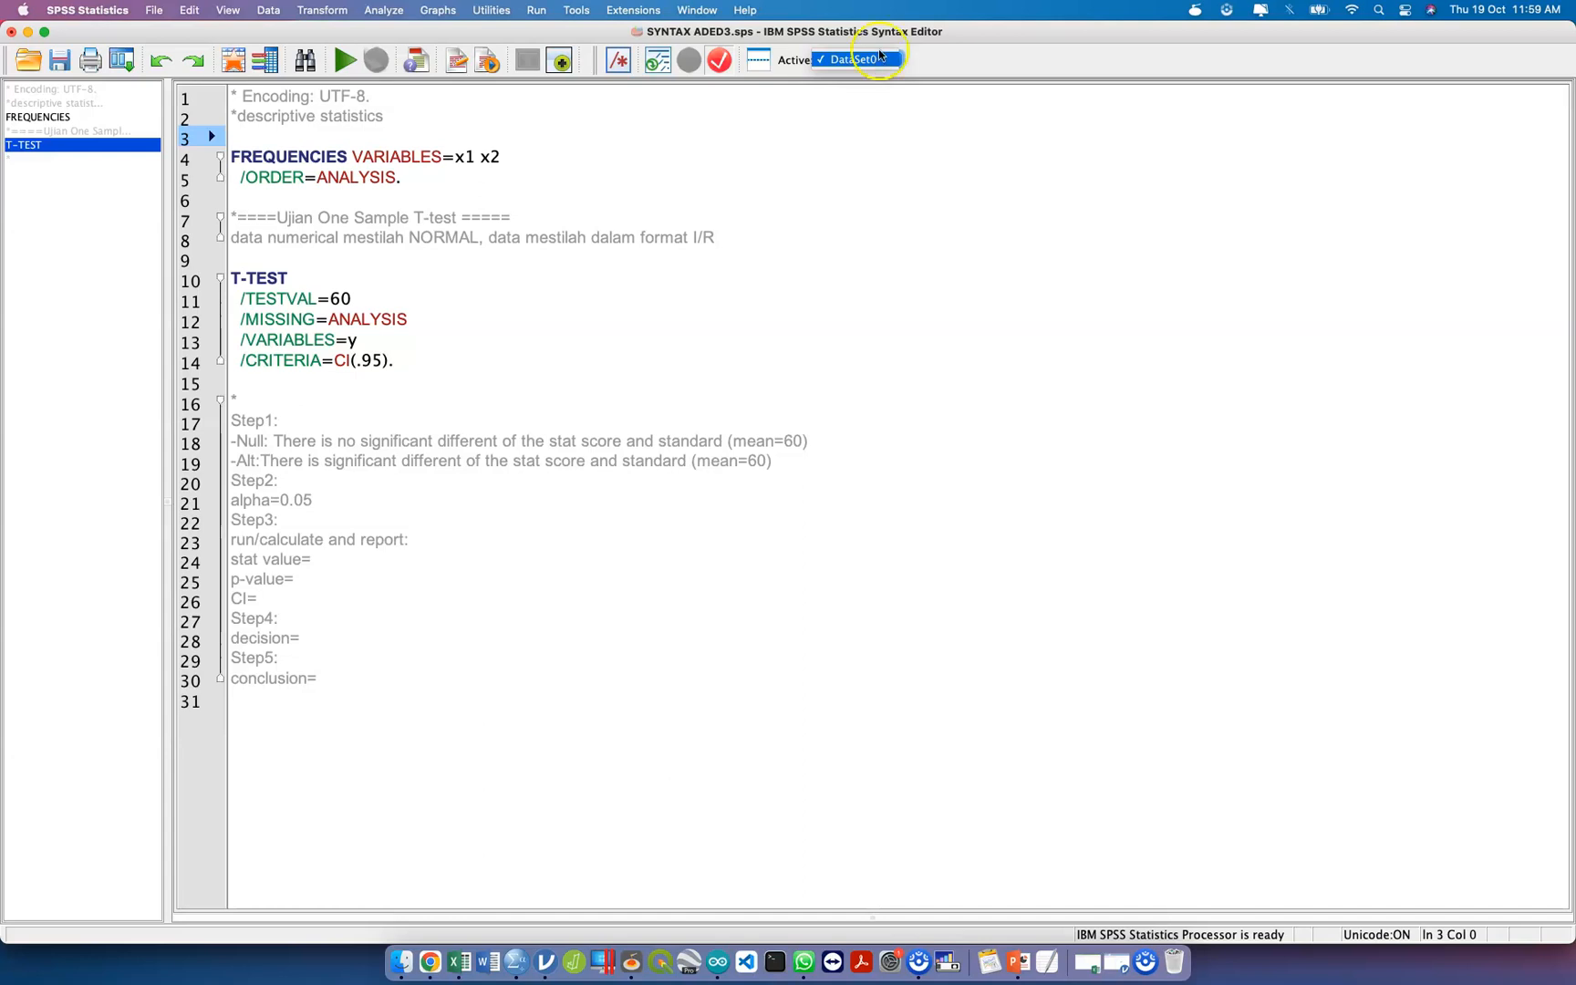
{"action": "left_click", "coordinate": [795, 179]}
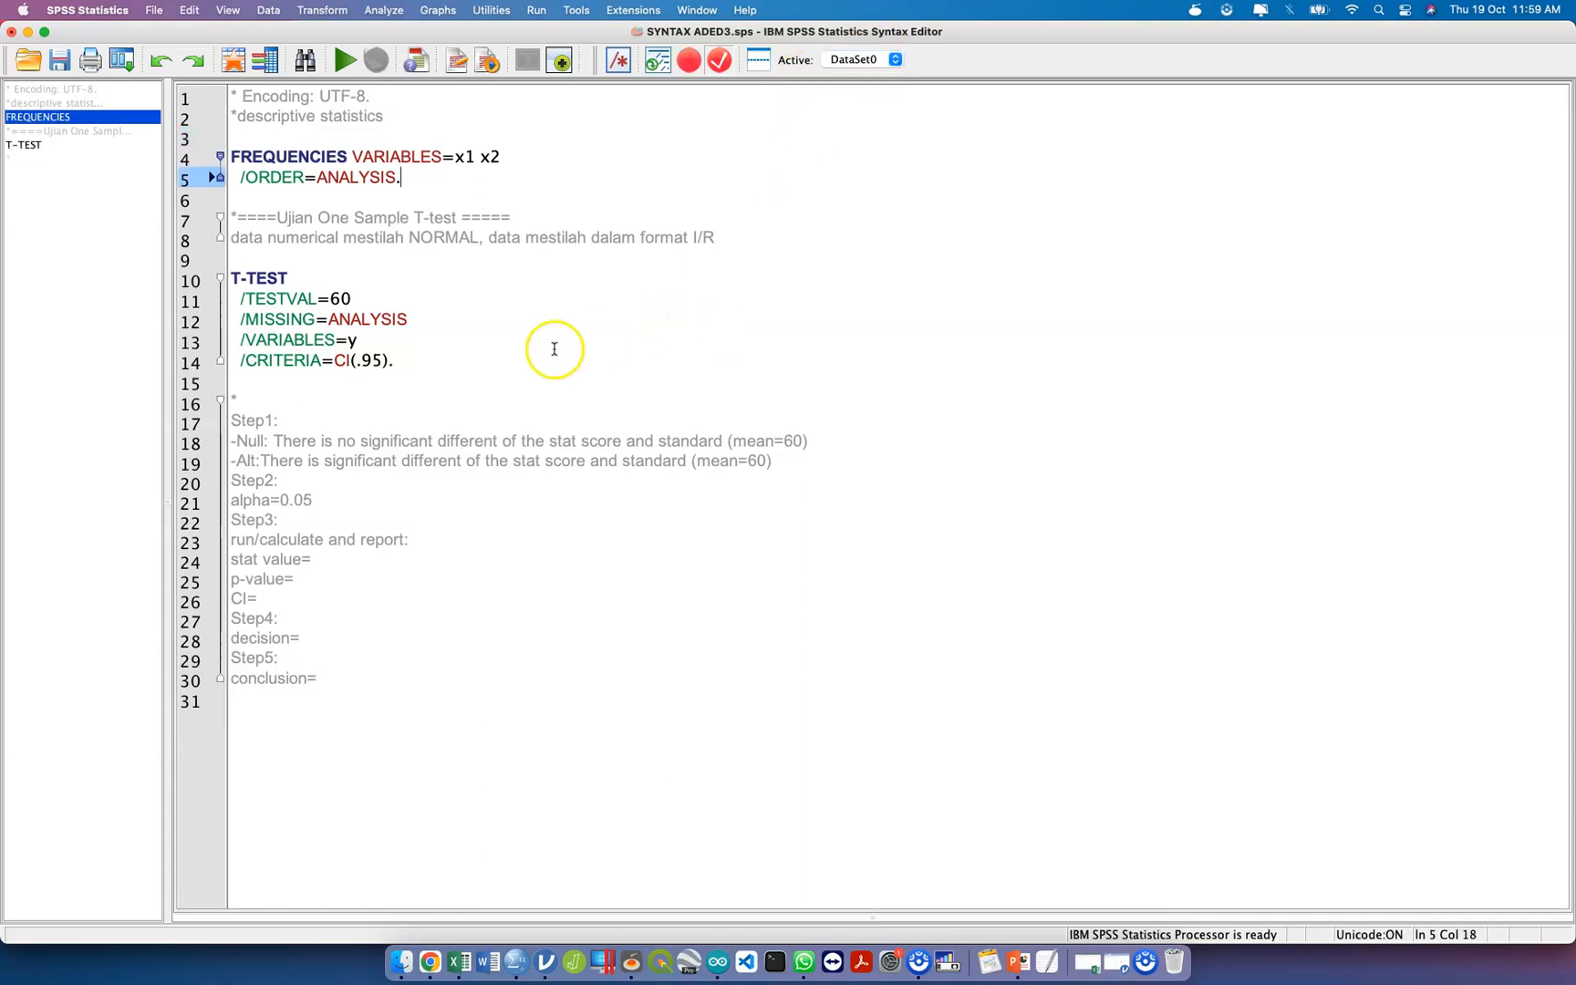
{"action": "left_click", "coordinate": [862, 60]}
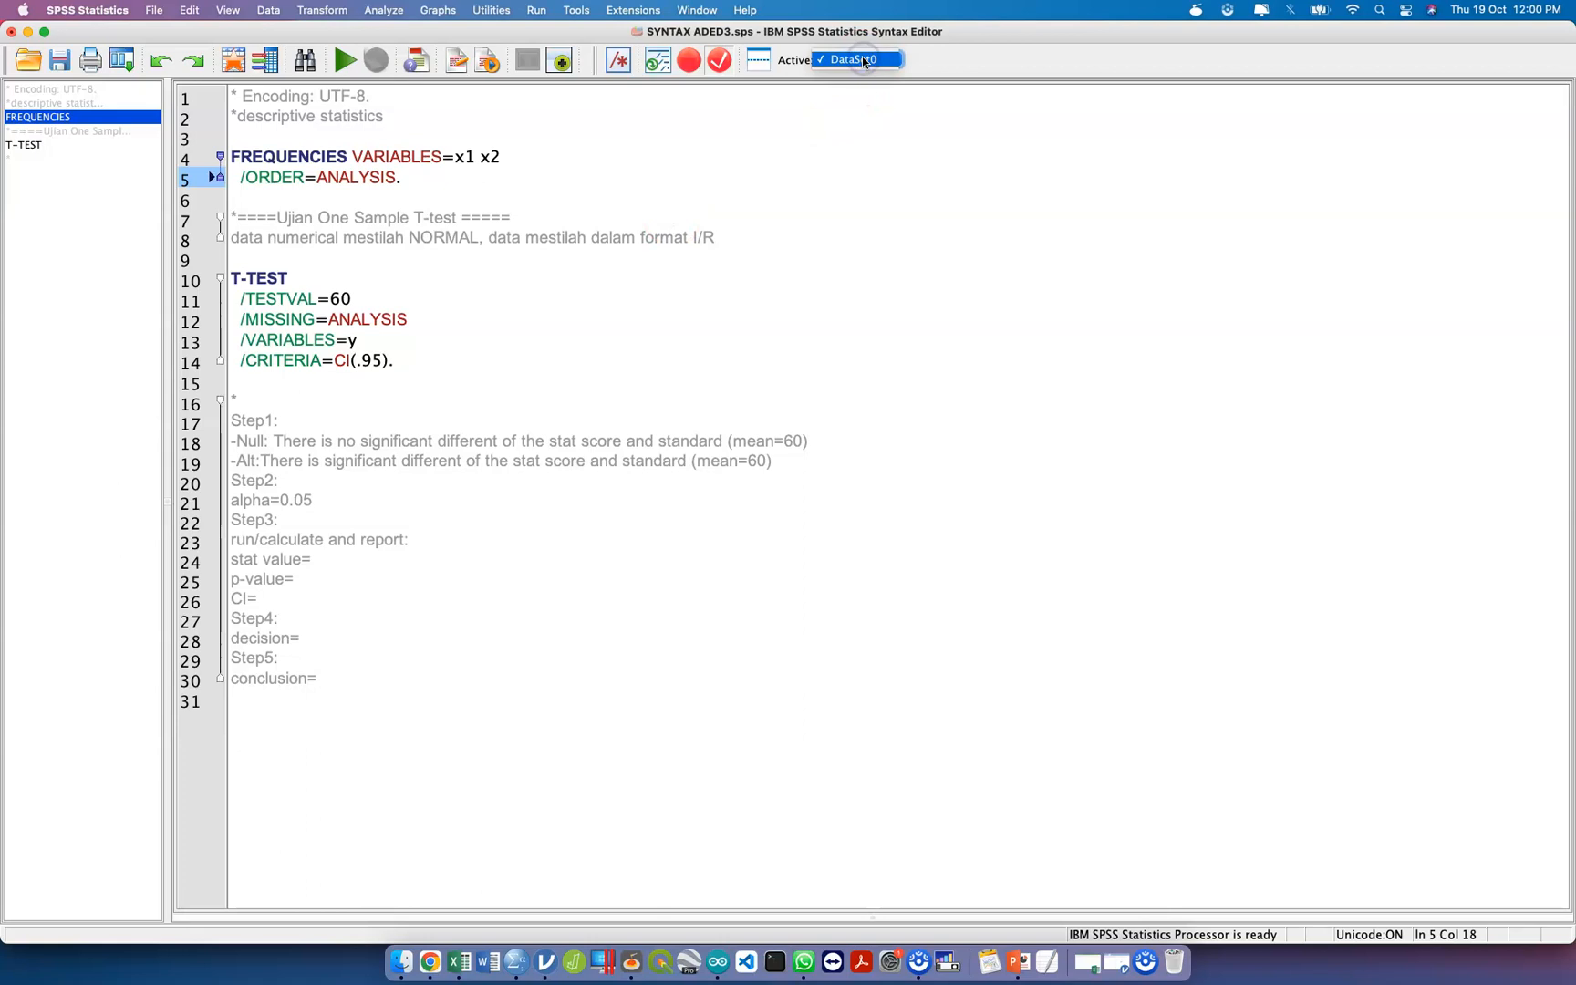
{"action": "left_click", "coordinate": [795, 158]}
{"action": "left_click", "coordinate": [668, 377]}
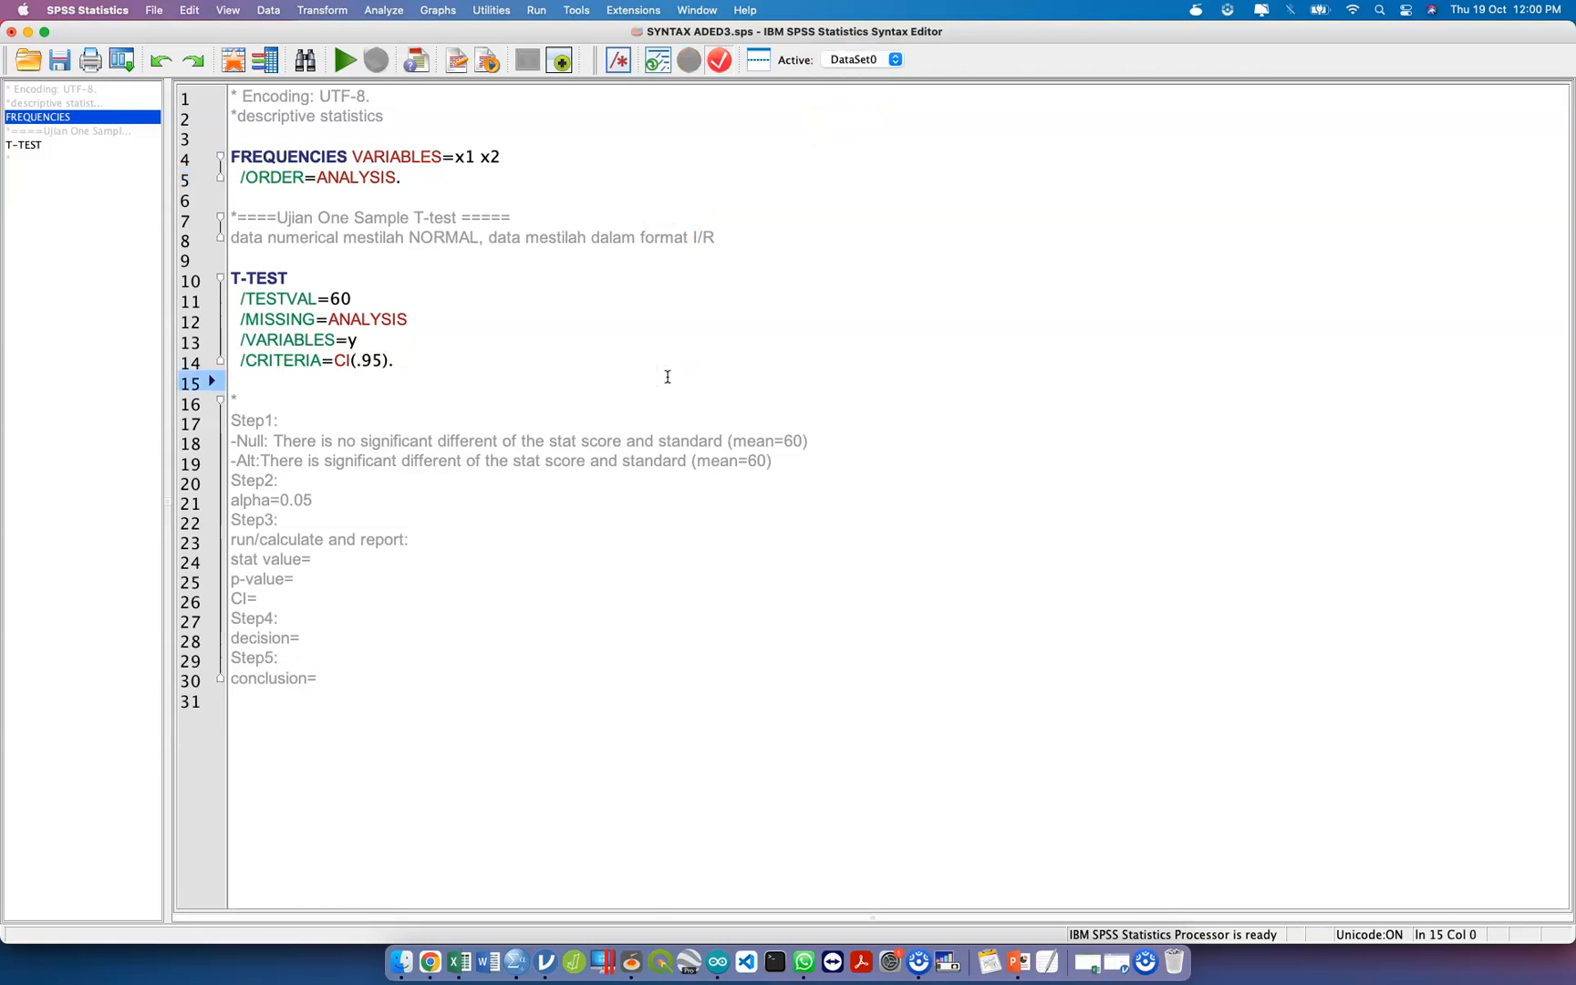
Open the data file DATA ADET2023 UPDATE.sav from the Downloads folder as a second dataset.
{"action": "key", "text": "ctrl+Up"}
{"action": "left_click", "coordinate": [563, 313]}
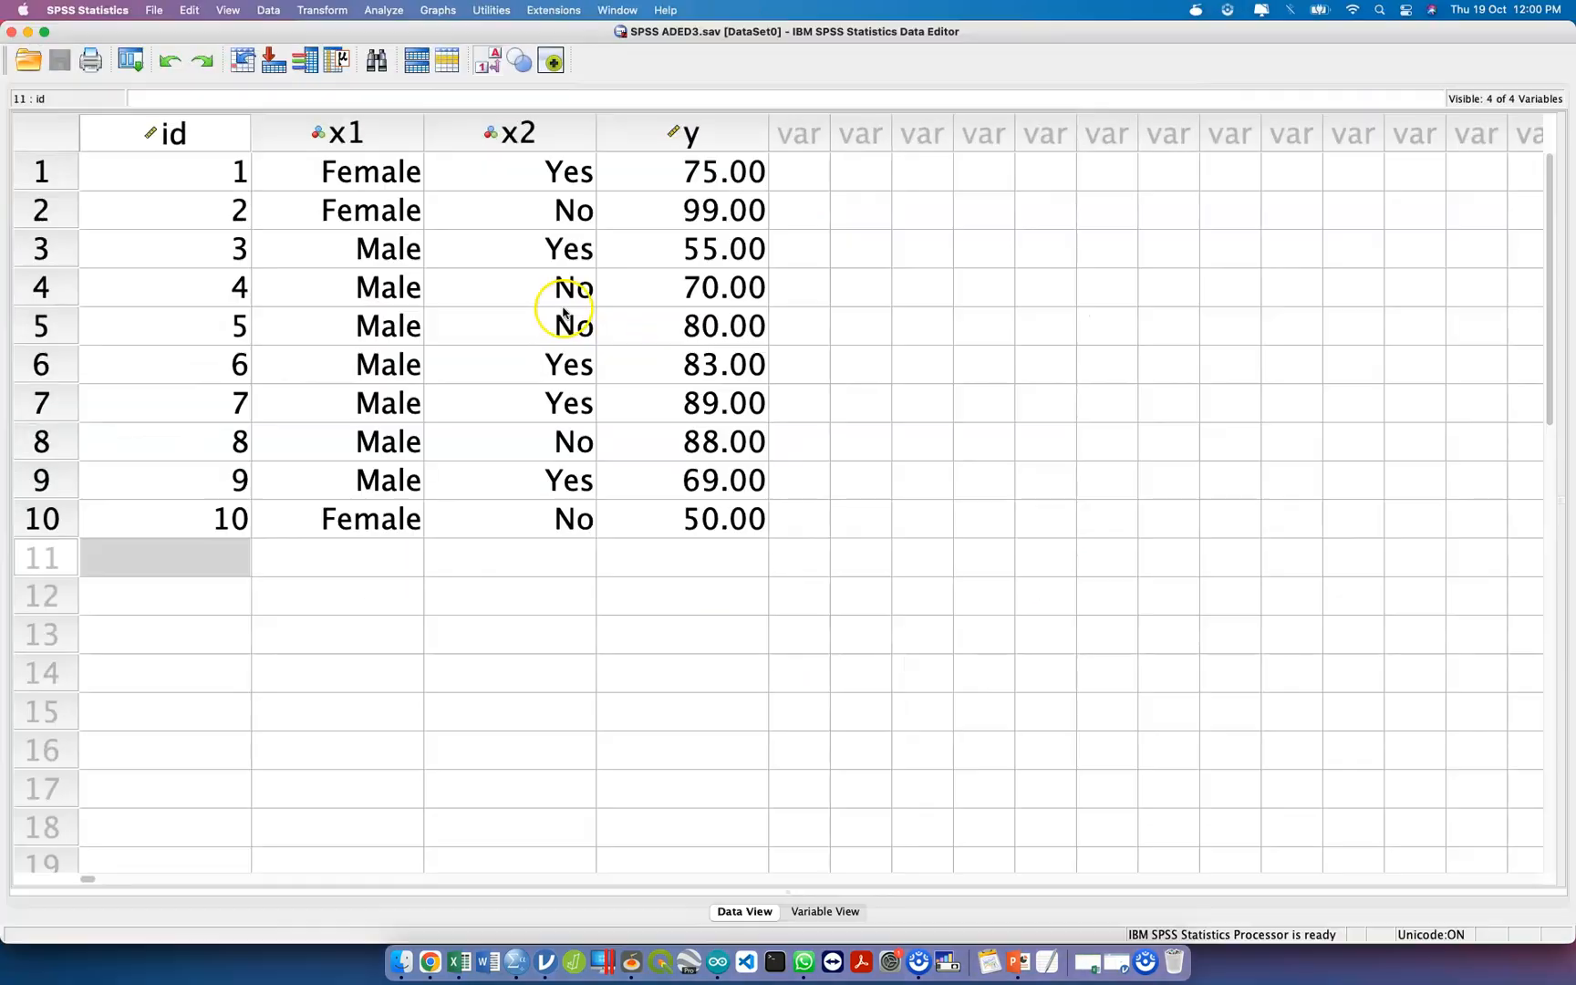
{"action": "left_click", "coordinate": [28, 60]}
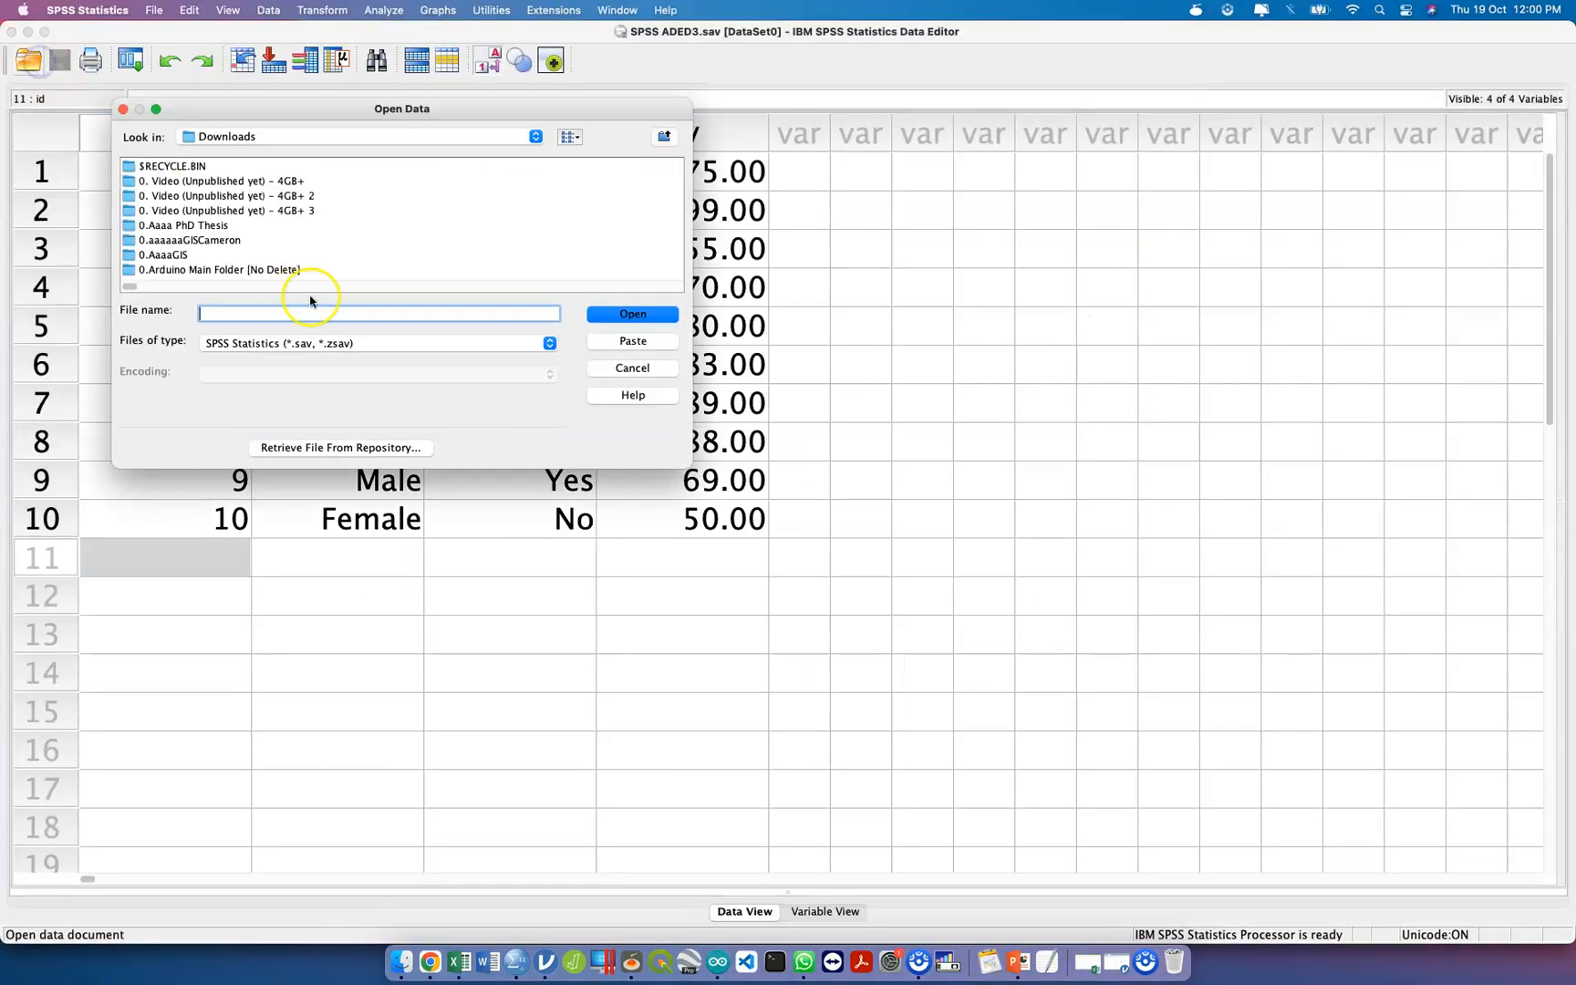
{"action": "left_click", "coordinate": [471, 286]}
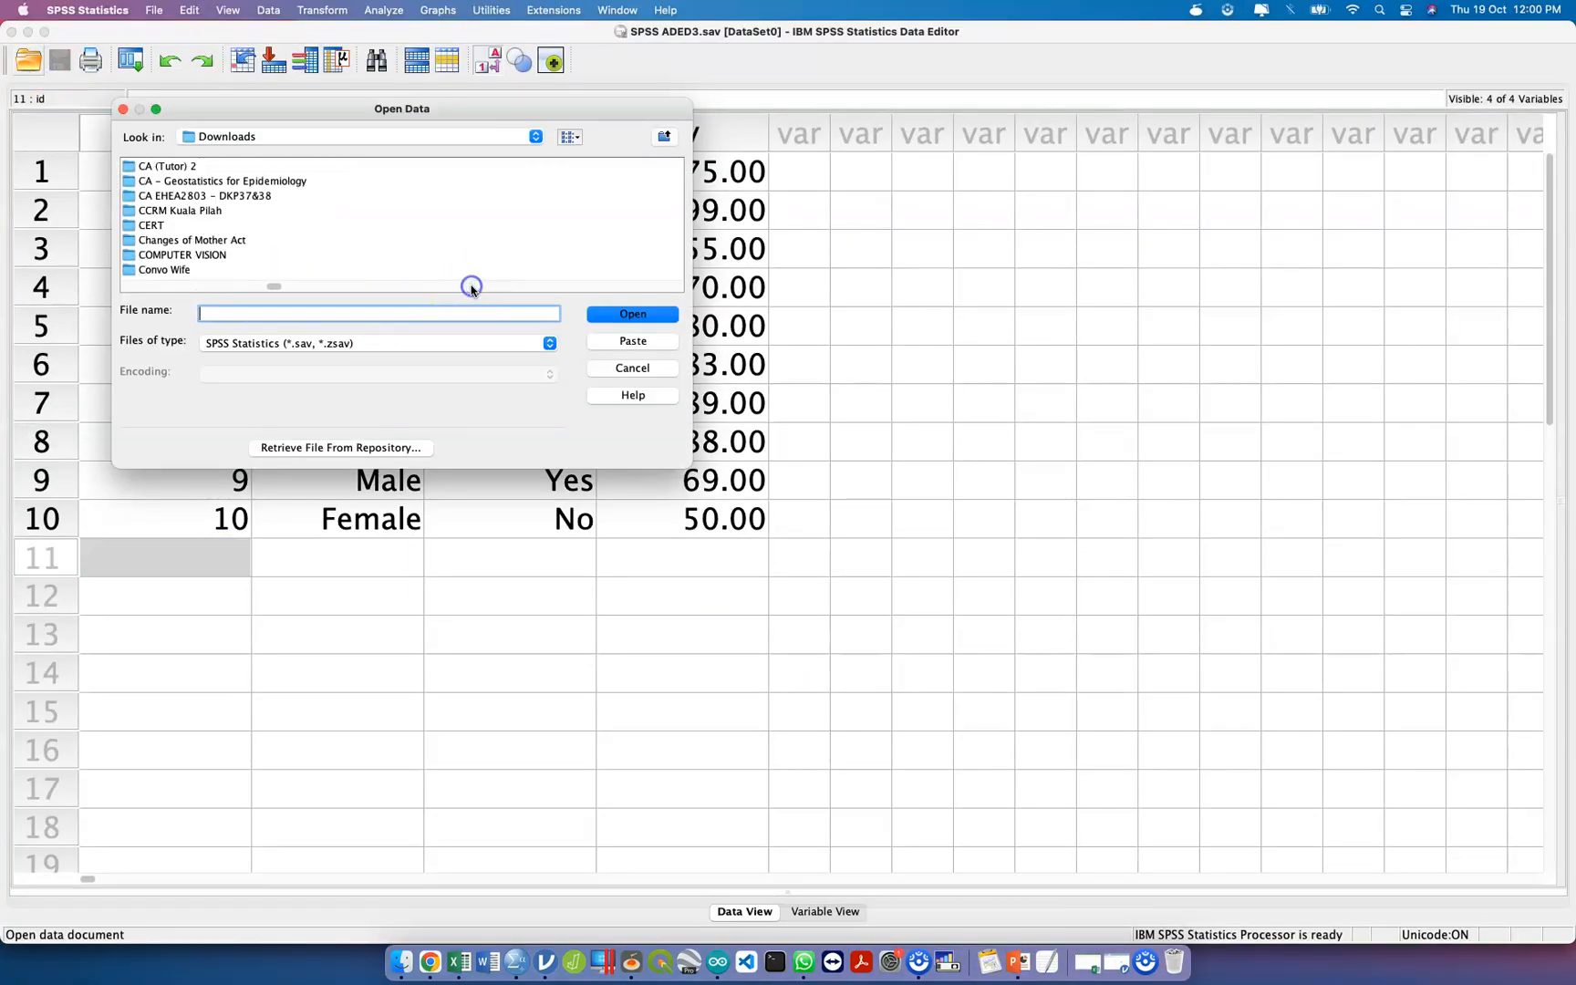
{"action": "left_click", "coordinate": [471, 286]}
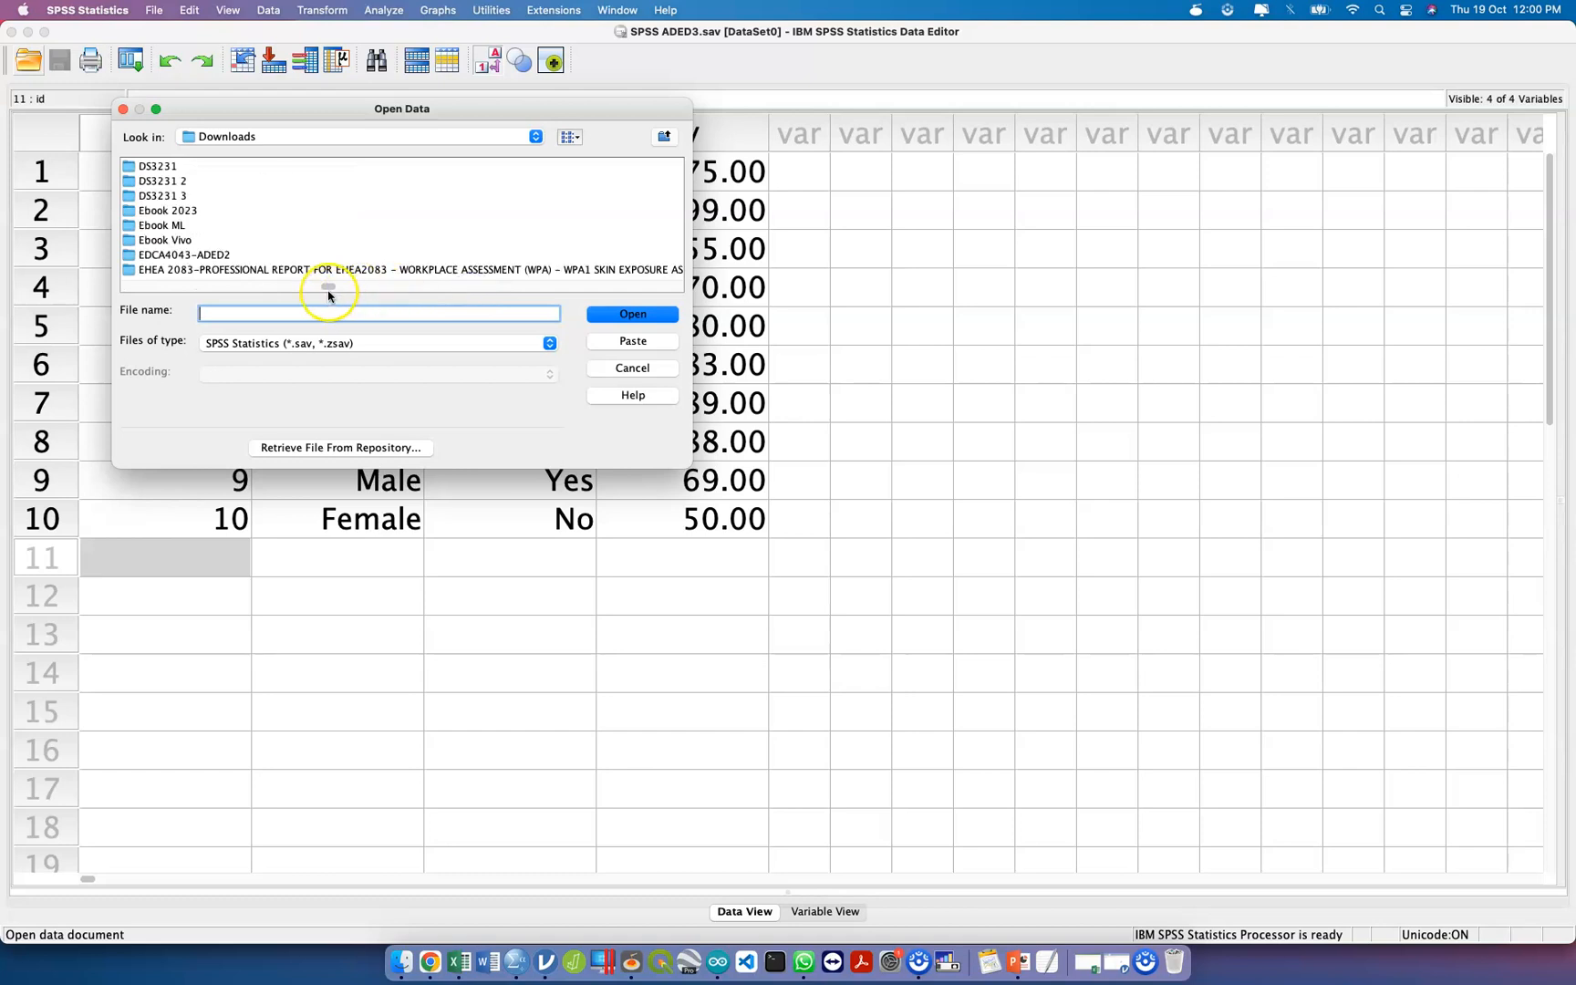
{"action": "left_click_drag", "start_coordinate": [335, 287], "coordinate": [633, 304]}
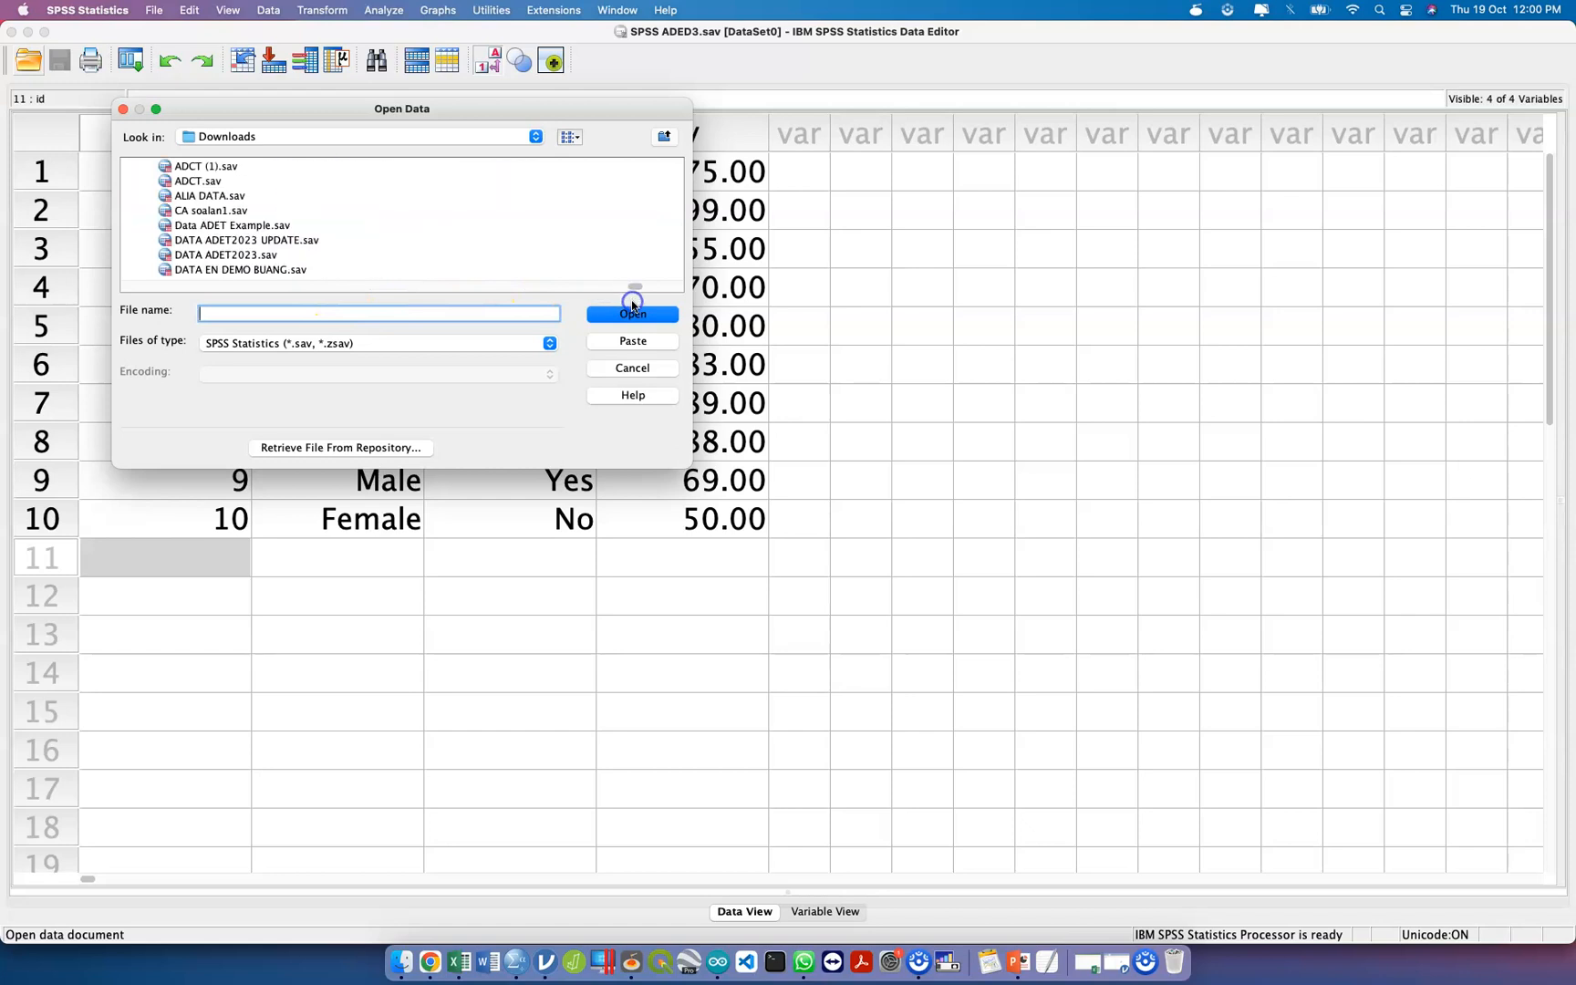
{"action": "left_click", "coordinate": [292, 240]}
{"action": "left_click", "coordinate": [651, 315]}
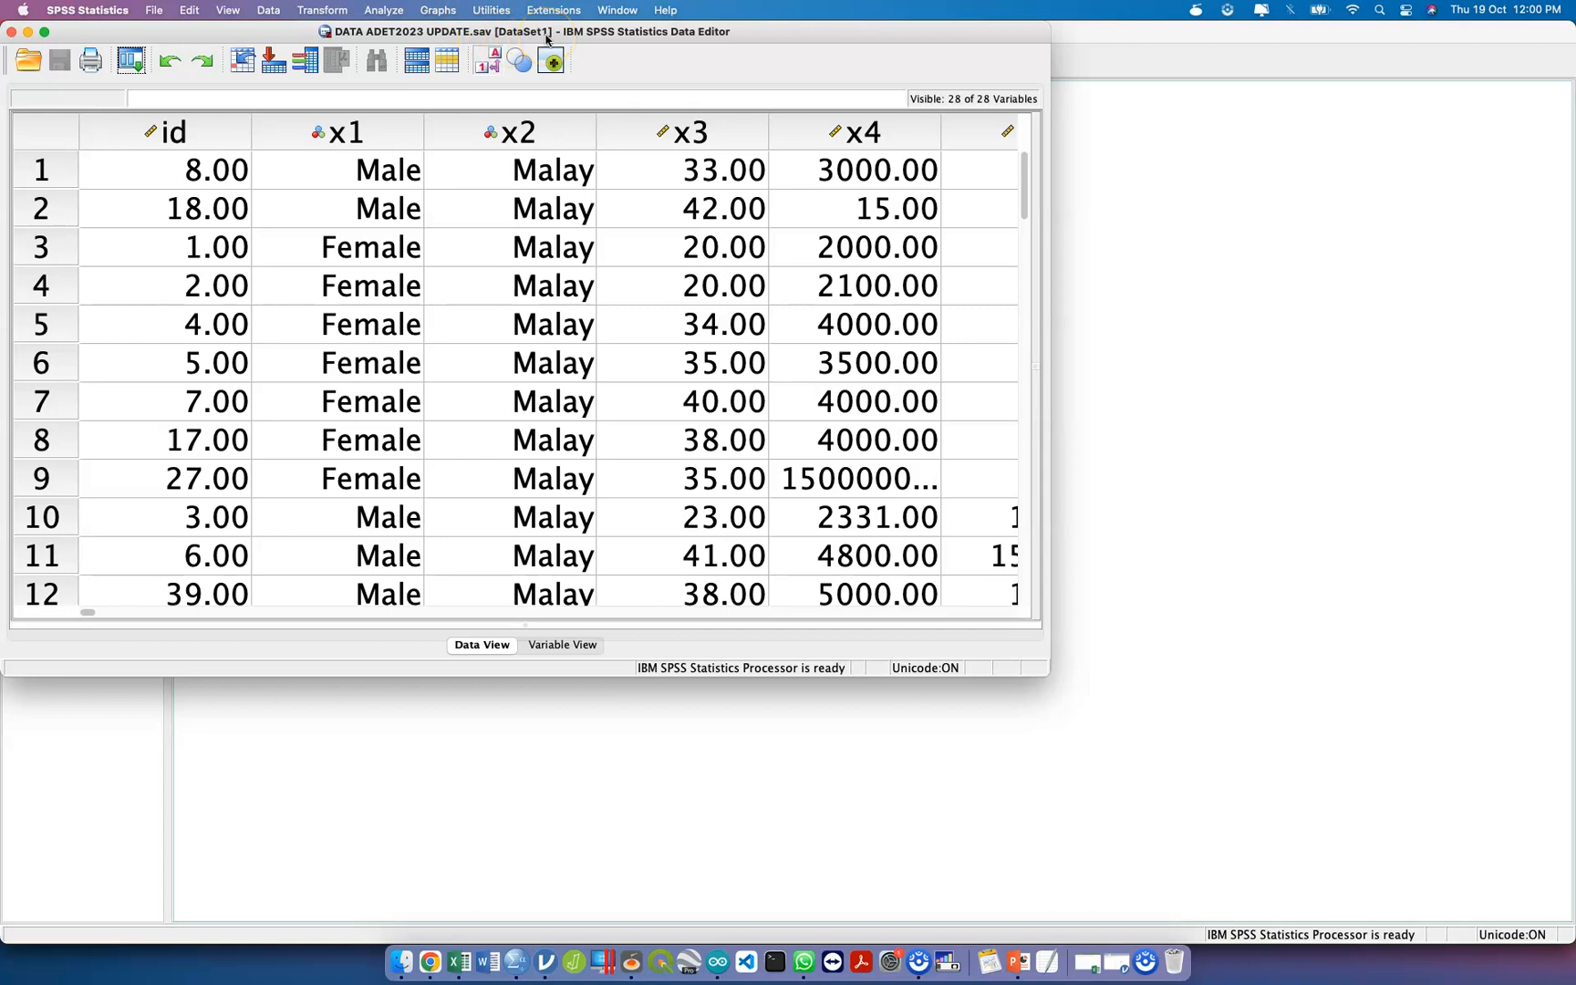
Return to the SYNTAX ADED3.sps file and check that its active dataset is DataSet1.
{"action": "key", "text": "ctrl+Up"}
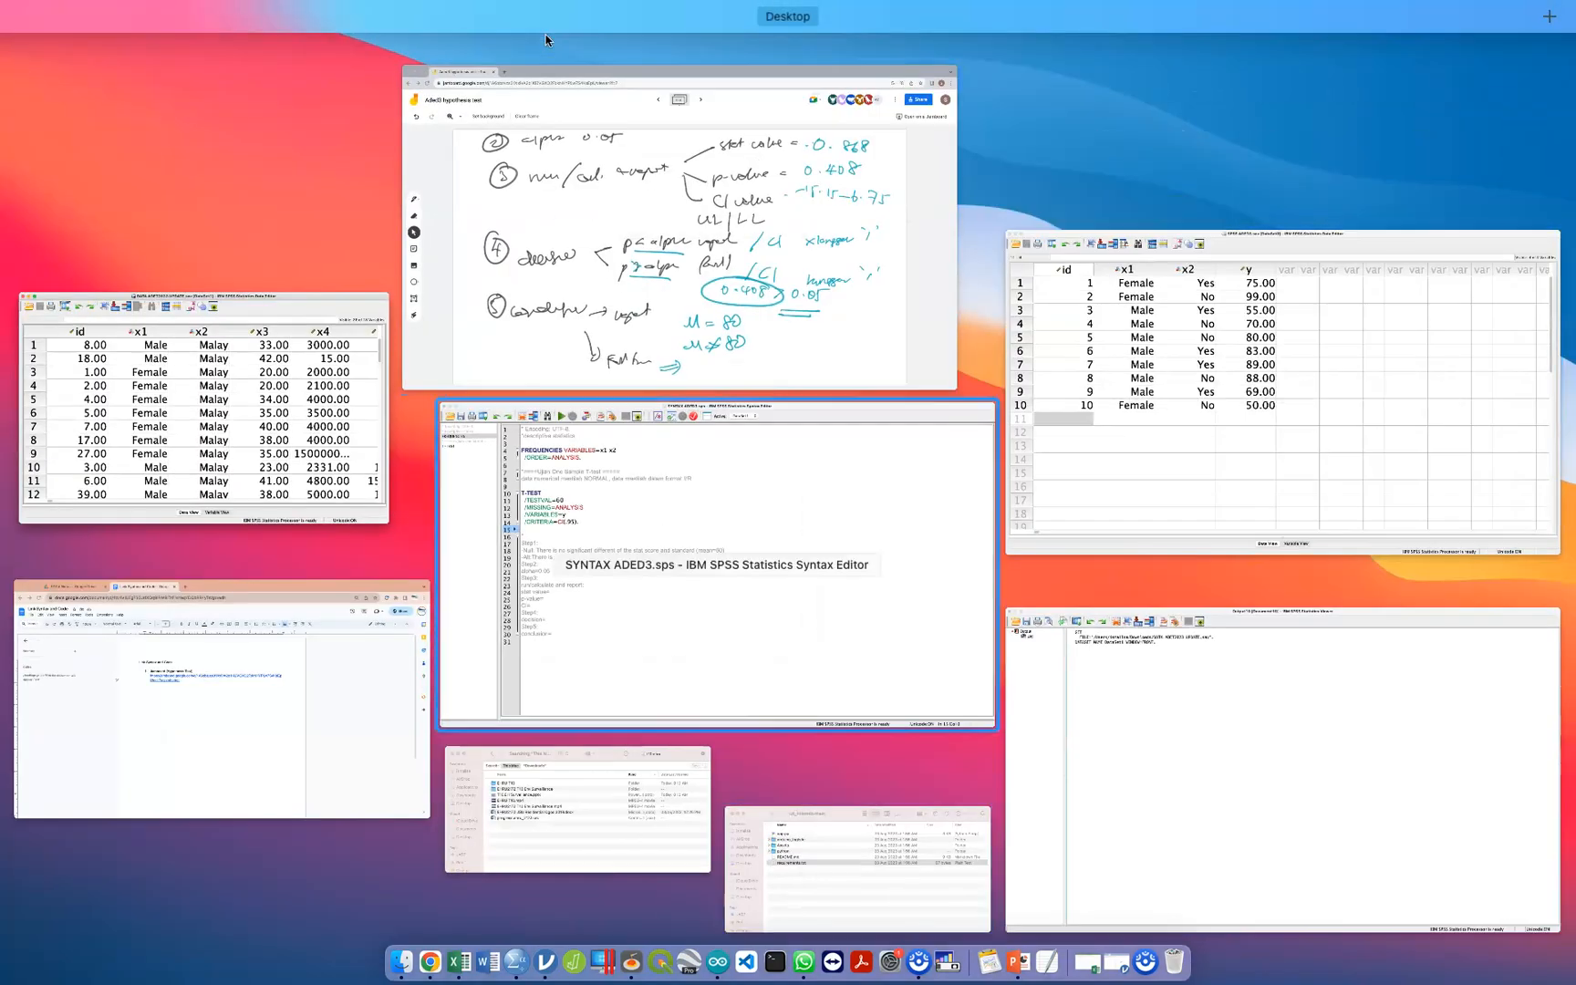
{"action": "key", "text": "ctrl+Up"}
{"action": "left_click", "coordinate": [883, 62]}
{"action": "left_click", "coordinate": [857, 44]}
{"action": "left_click", "coordinate": [882, 62]}
{"action": "left_click", "coordinate": [878, 75]}
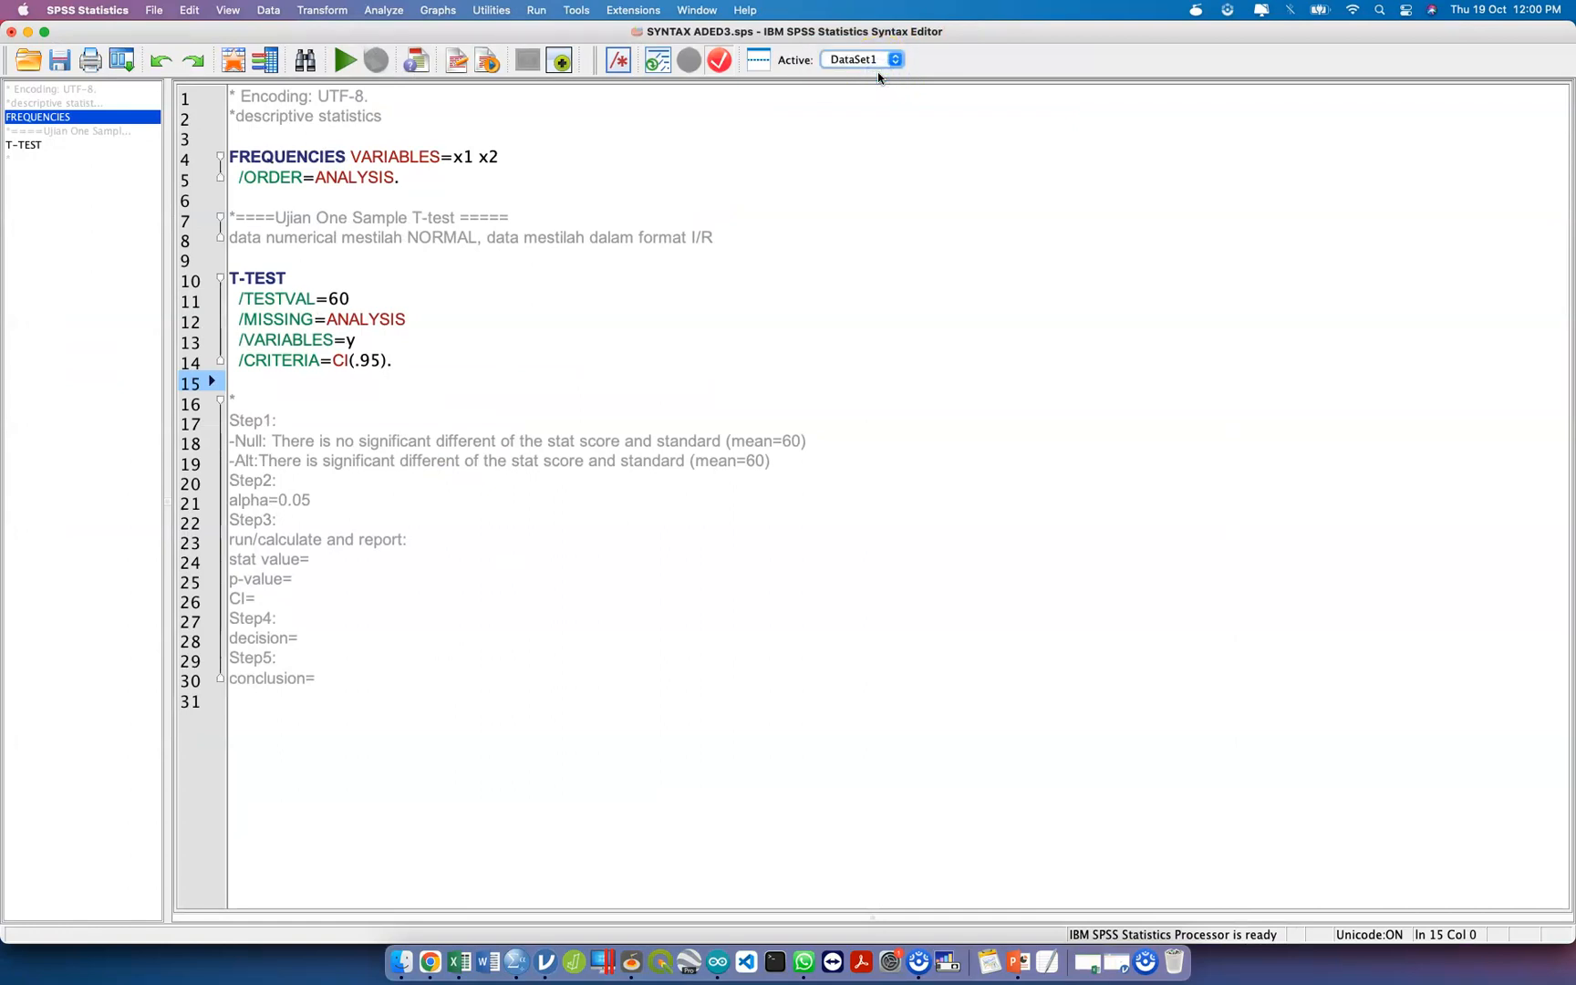
Try to run the T-TEST block for y against DataSet1, and put the output window away.
{"action": "left_click_drag", "start_coordinate": [415, 370], "coordinate": [219, 287]}
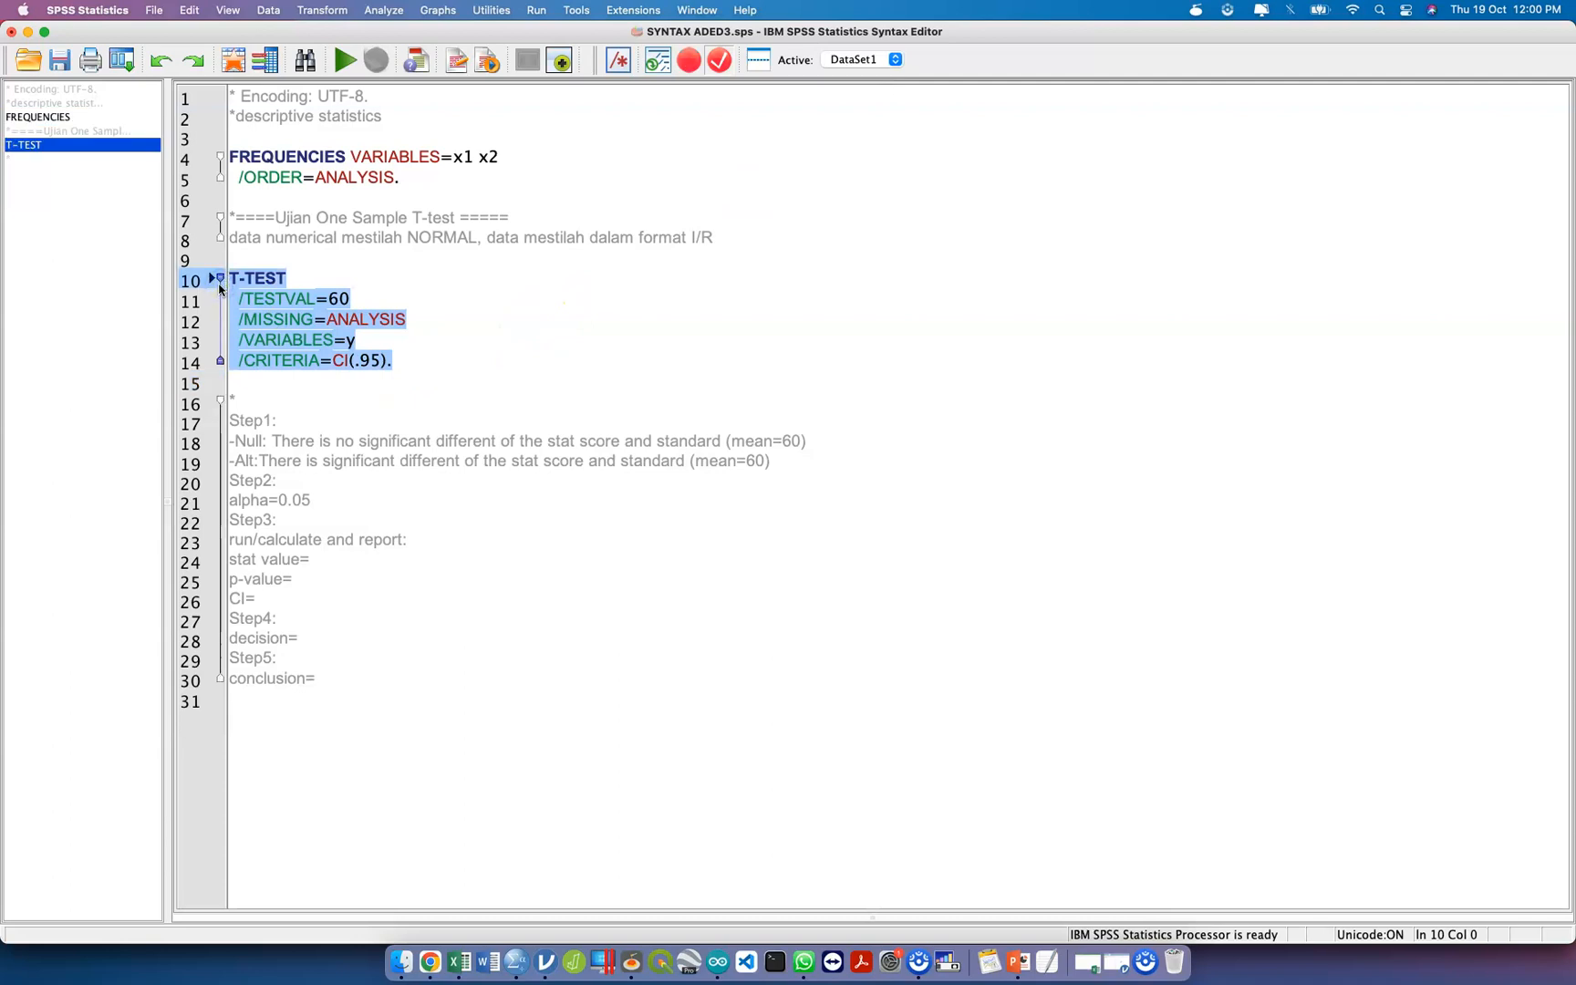
{"action": "key", "text": "super+r"}
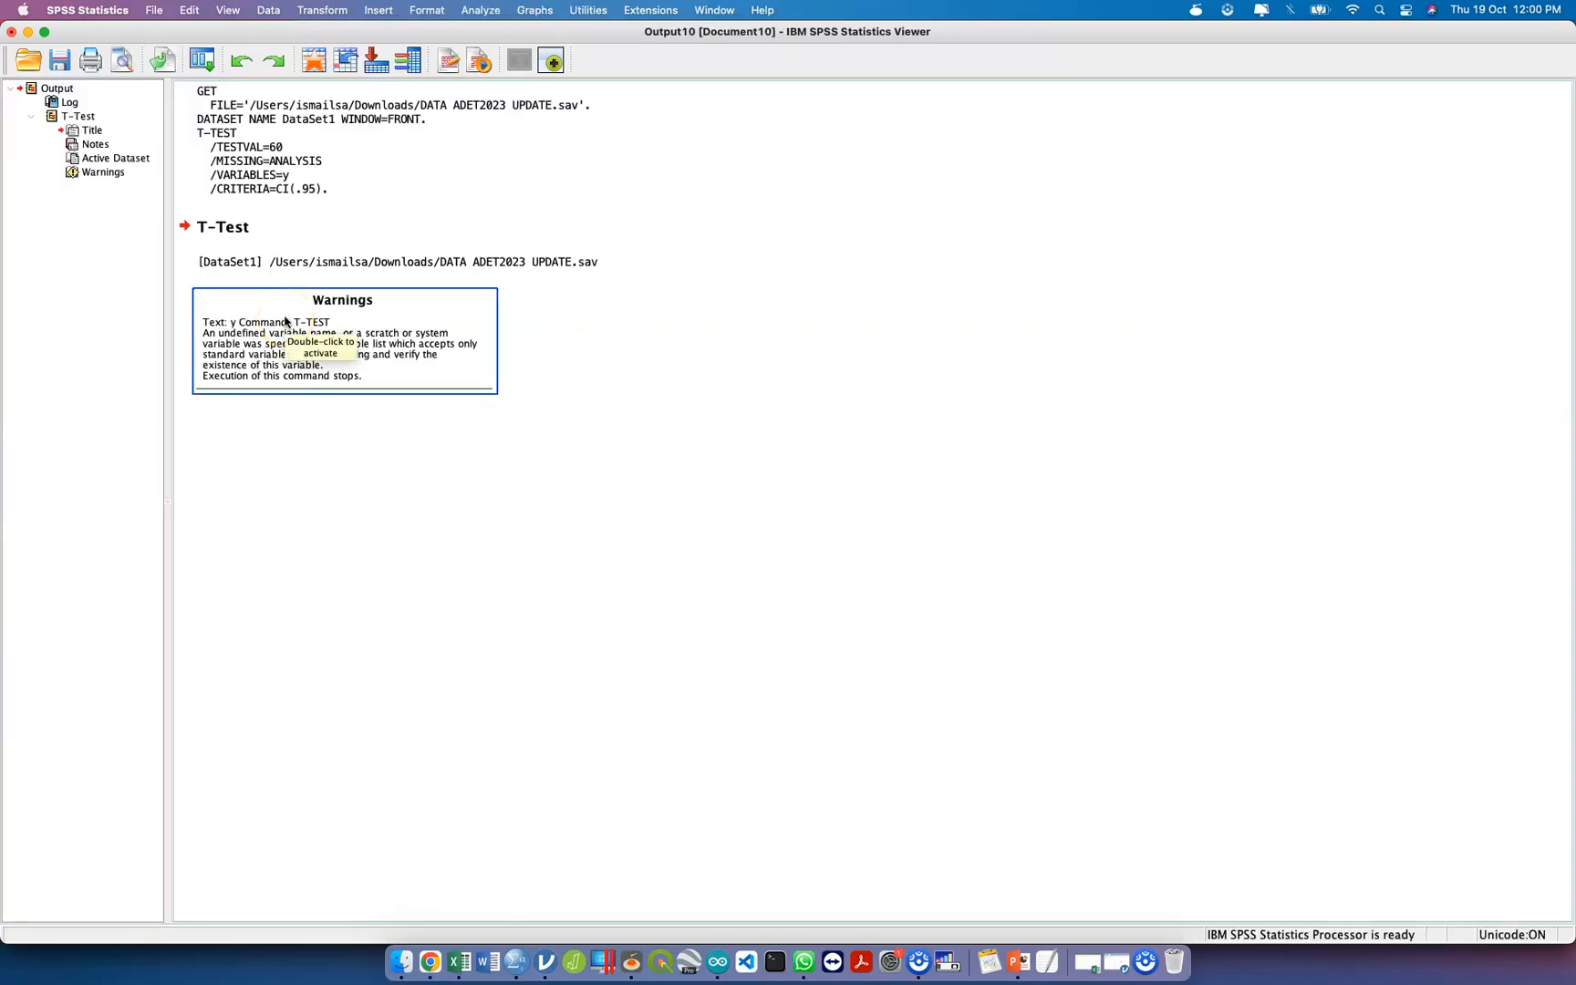
{"action": "left_click", "coordinate": [28, 33]}
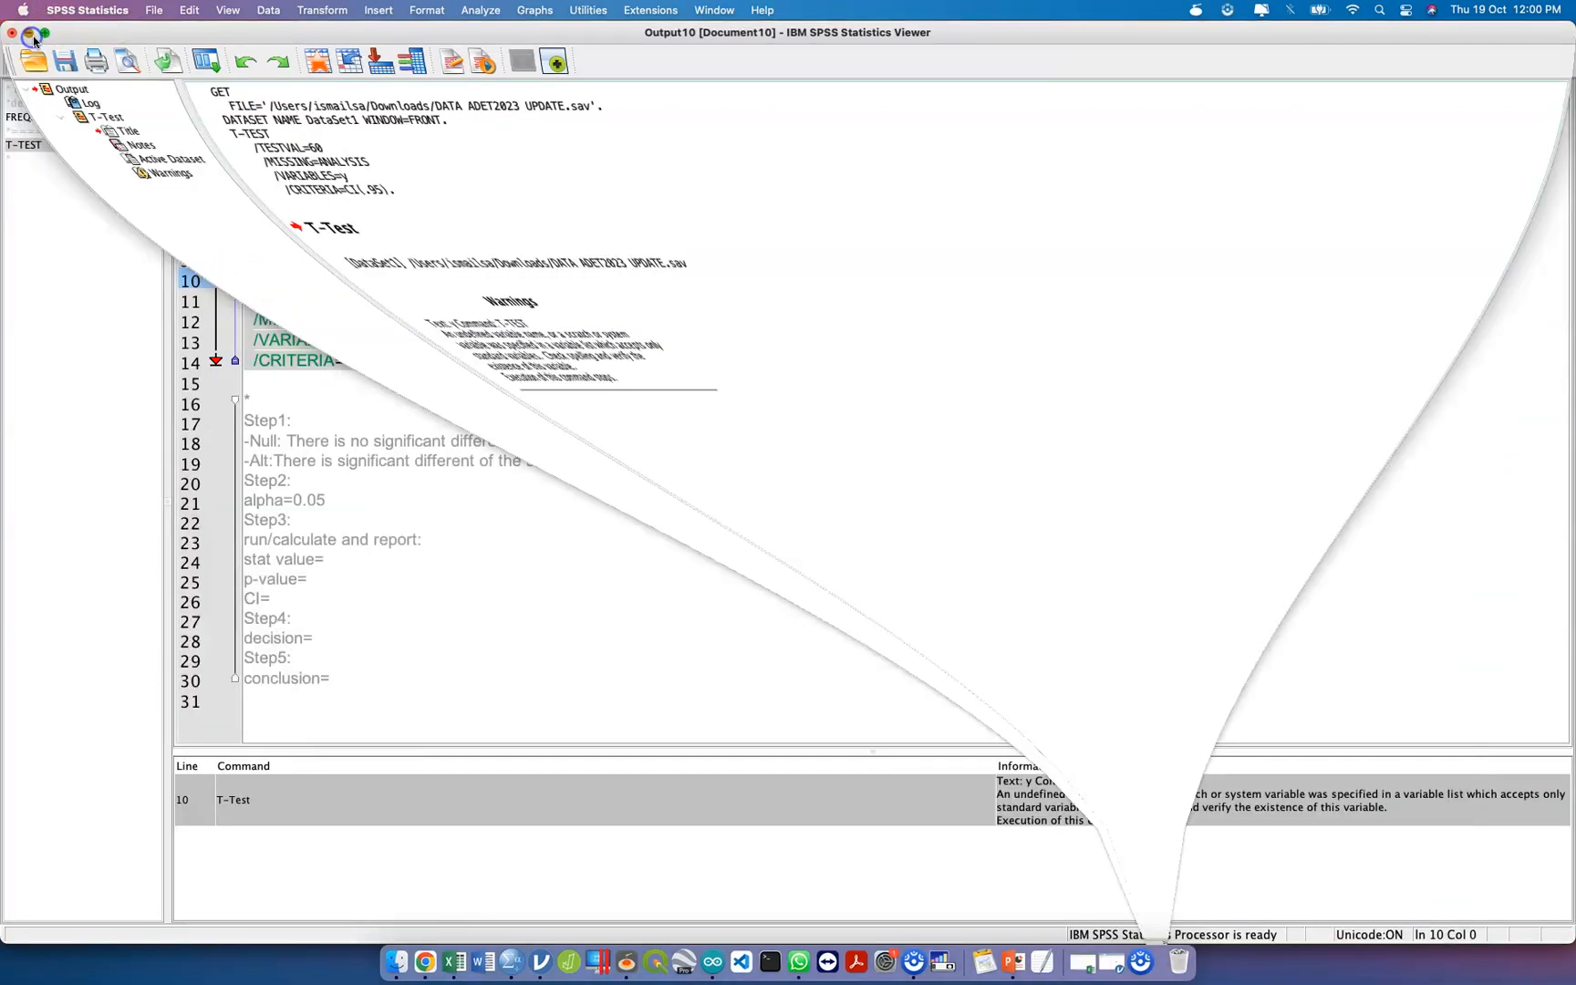
Look through the variable columns of DATA ADET2023 UPDATE.sav for the variable used by the T-TEST command.
{"action": "left_click", "coordinate": [365, 339]}
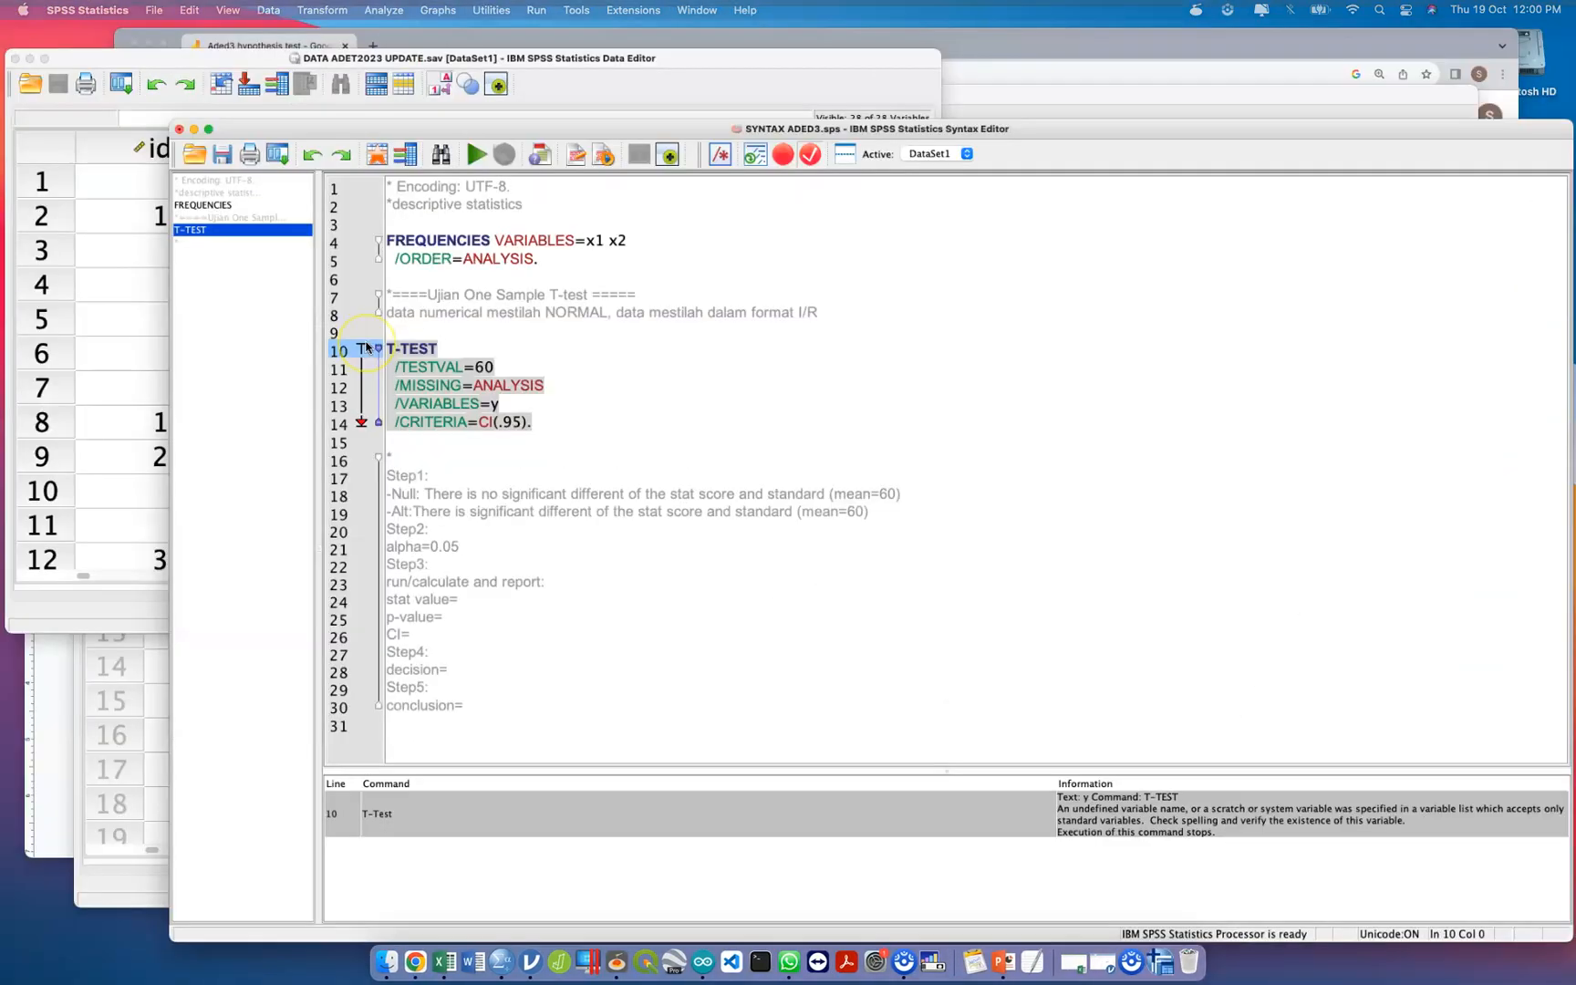
{"action": "key", "text": "ctrl+Up"}
{"action": "left_click", "coordinate": [367, 346]}
{"action": "scroll", "coordinate": [638, 319], "scroll_direction": "right", "scroll_amount": 15}
{"action": "scroll", "coordinate": [701, 313], "scroll_direction": "down", "scroll_amount": 1}
{"action": "scroll", "coordinate": [701, 314], "scroll_direction": "left", "scroll_amount": 15}
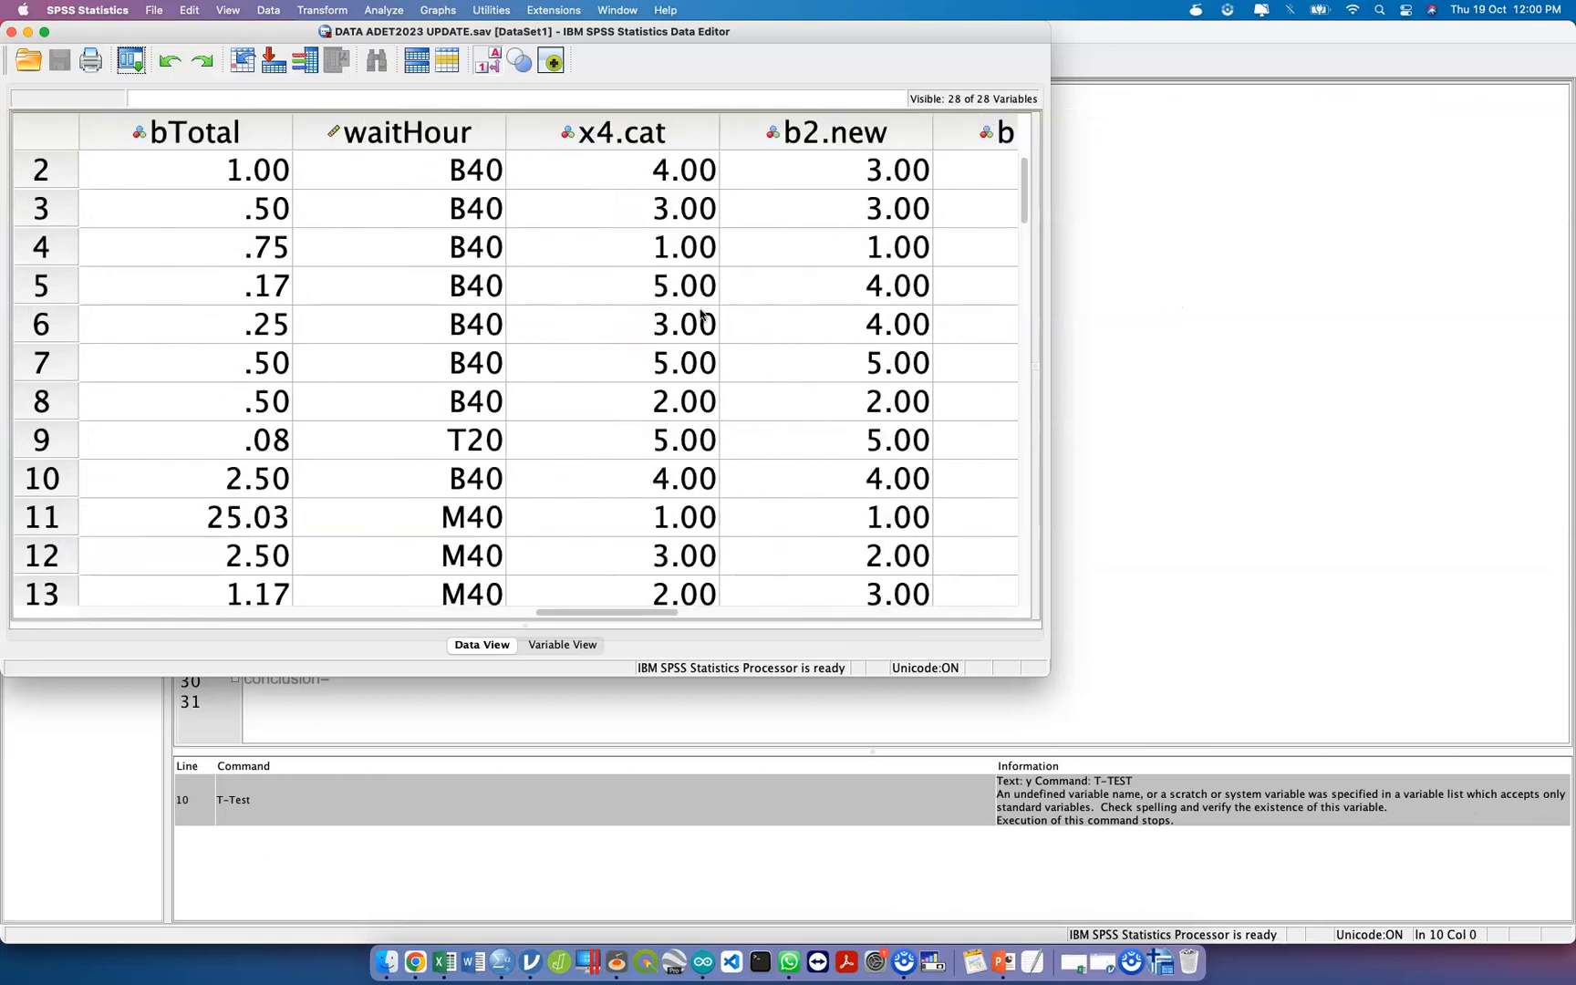
{"action": "scroll", "coordinate": [701, 314], "scroll_direction": "right", "scroll_amount": 15}
{"action": "scroll", "coordinate": [700, 314], "scroll_direction": "left", "scroll_amount": 5}
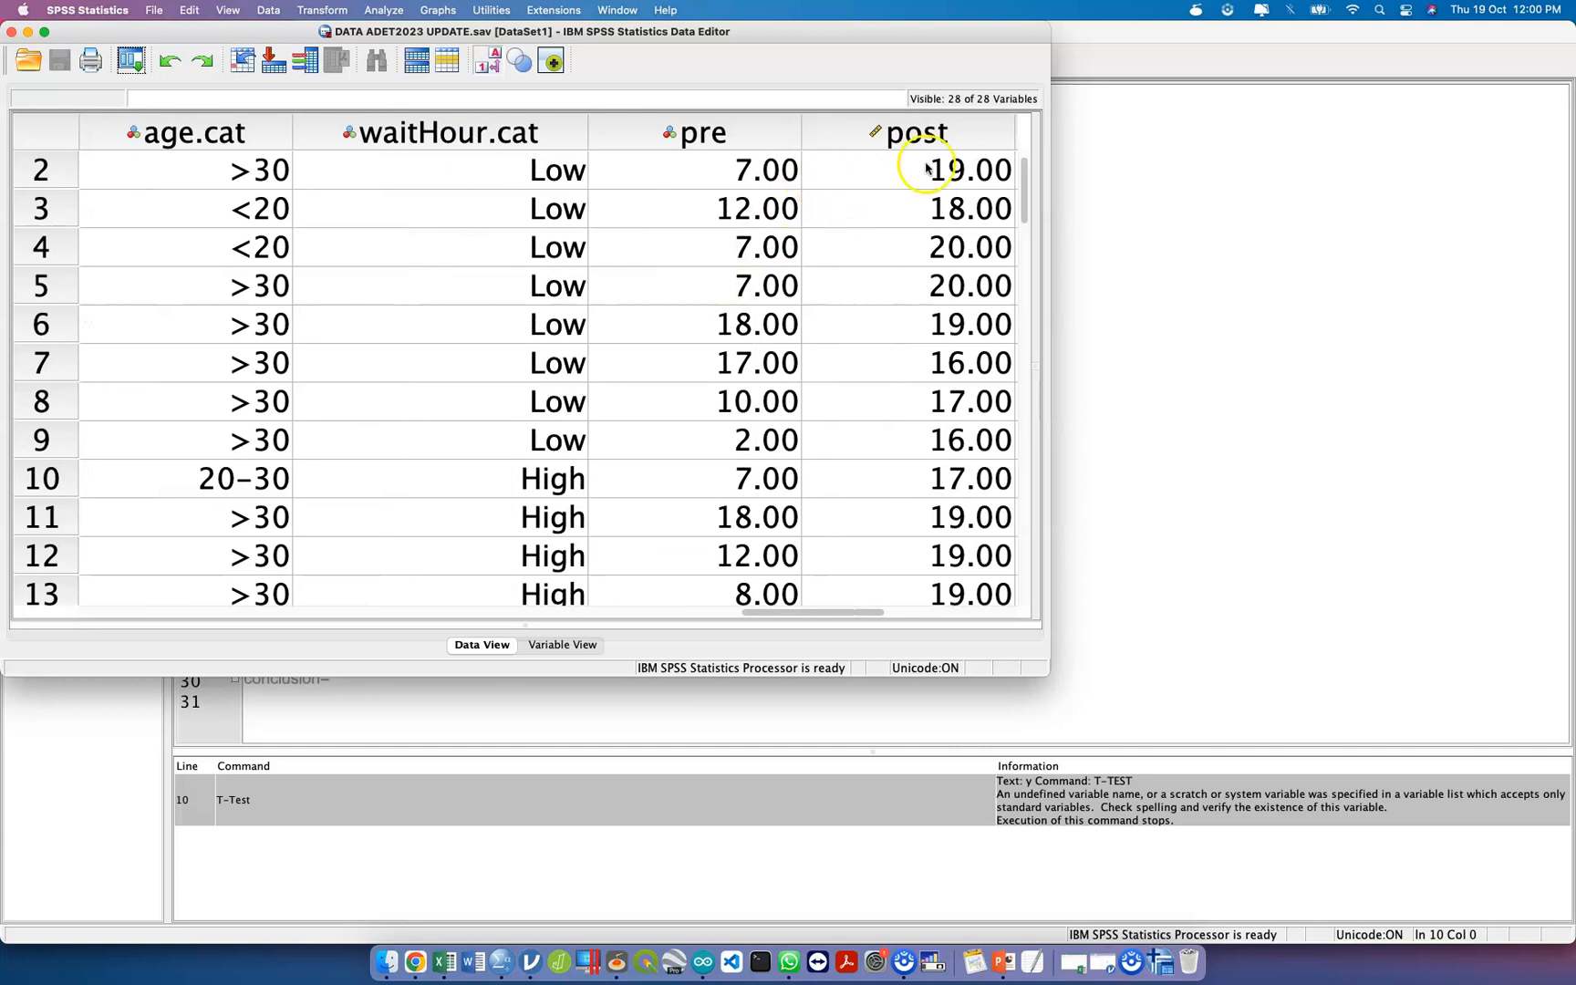
Recheck the syntax file's active dataset and close the DATA ADET2023 UPDATE.sav dataset.
{"action": "left_click", "coordinate": [1098, 195]}
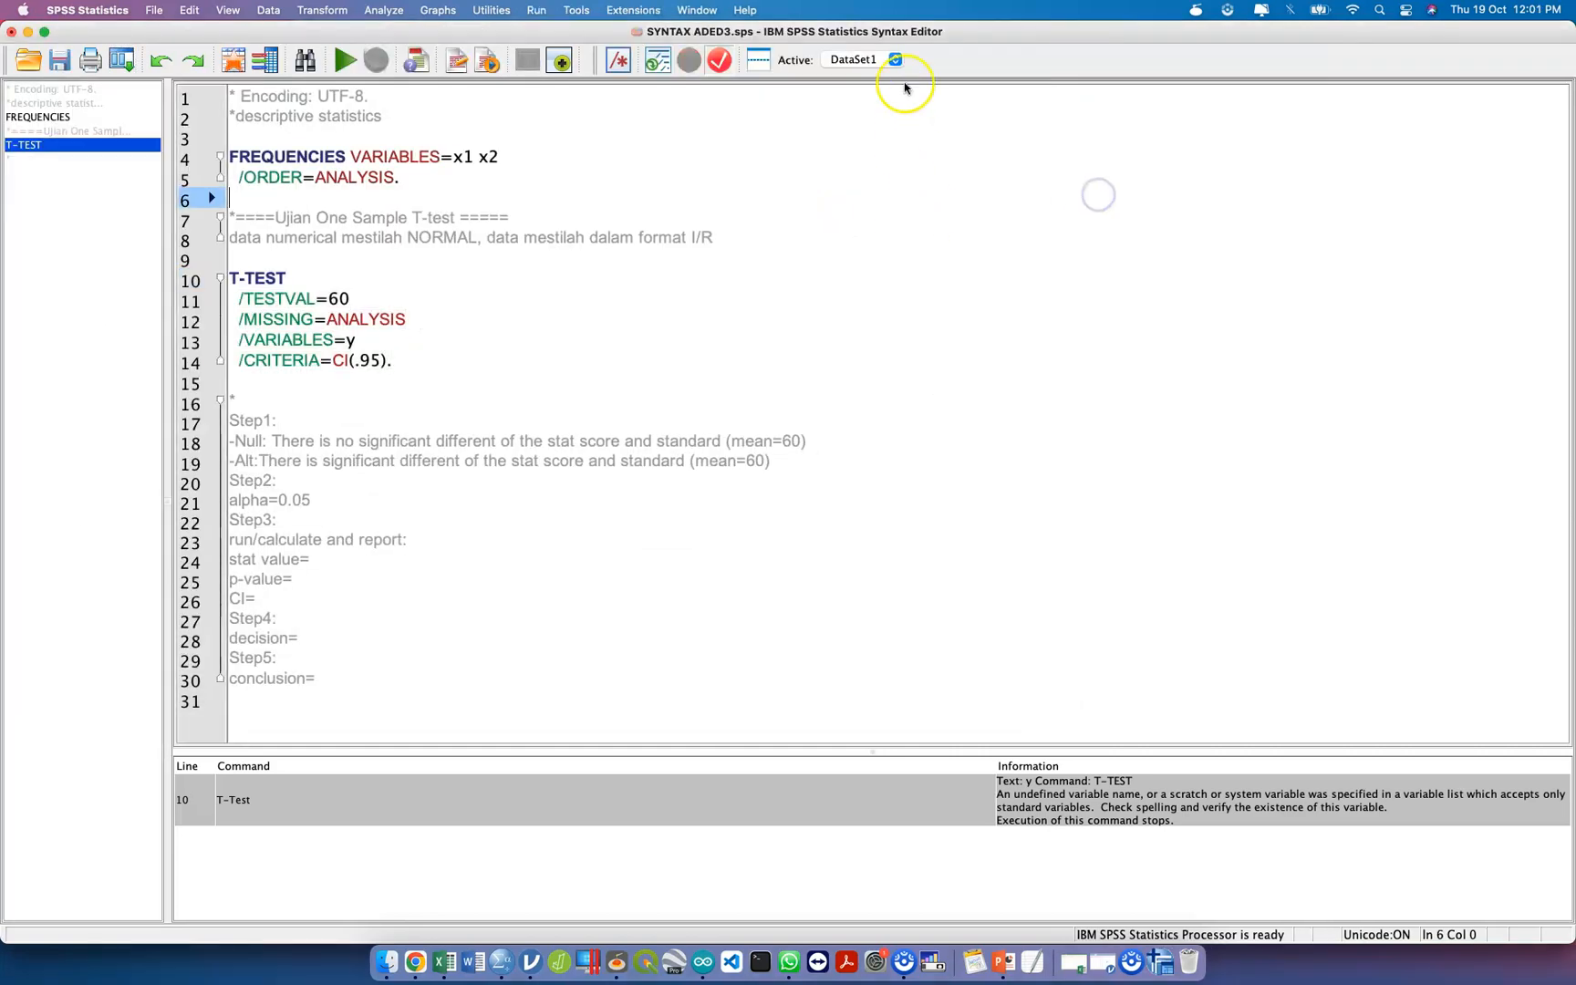
{"action": "left_click", "coordinate": [894, 66]}
{"action": "left_click", "coordinate": [880, 47]}
{"action": "key", "text": "ctrl+Up"}
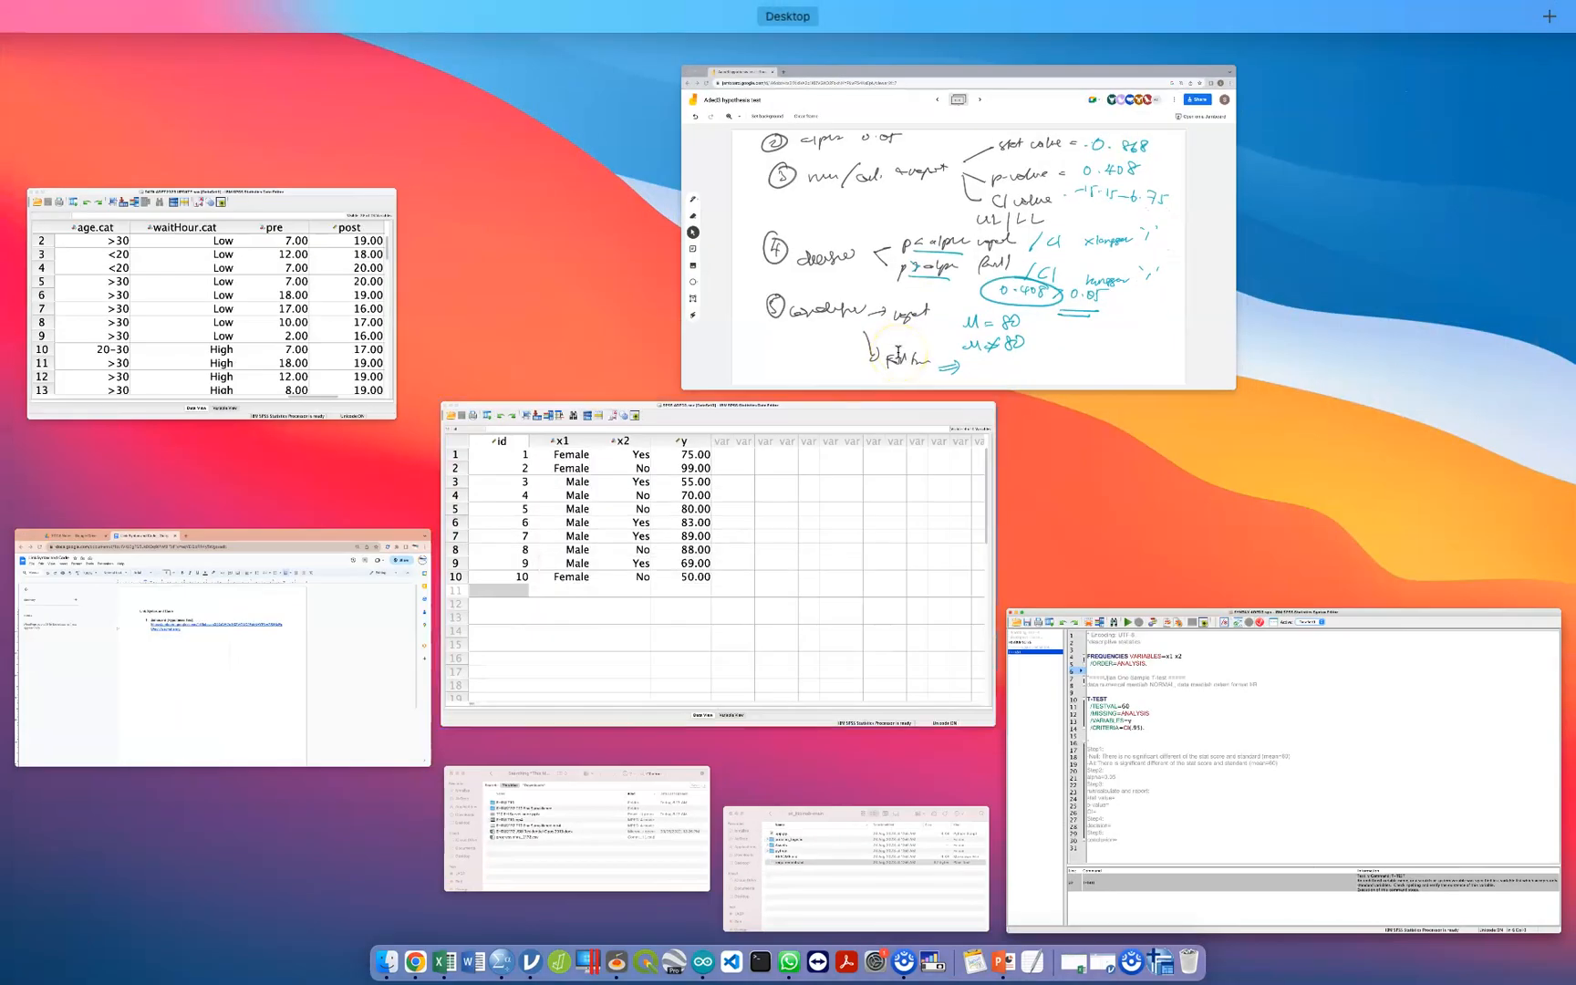
{"action": "left_click", "coordinate": [265, 285]}
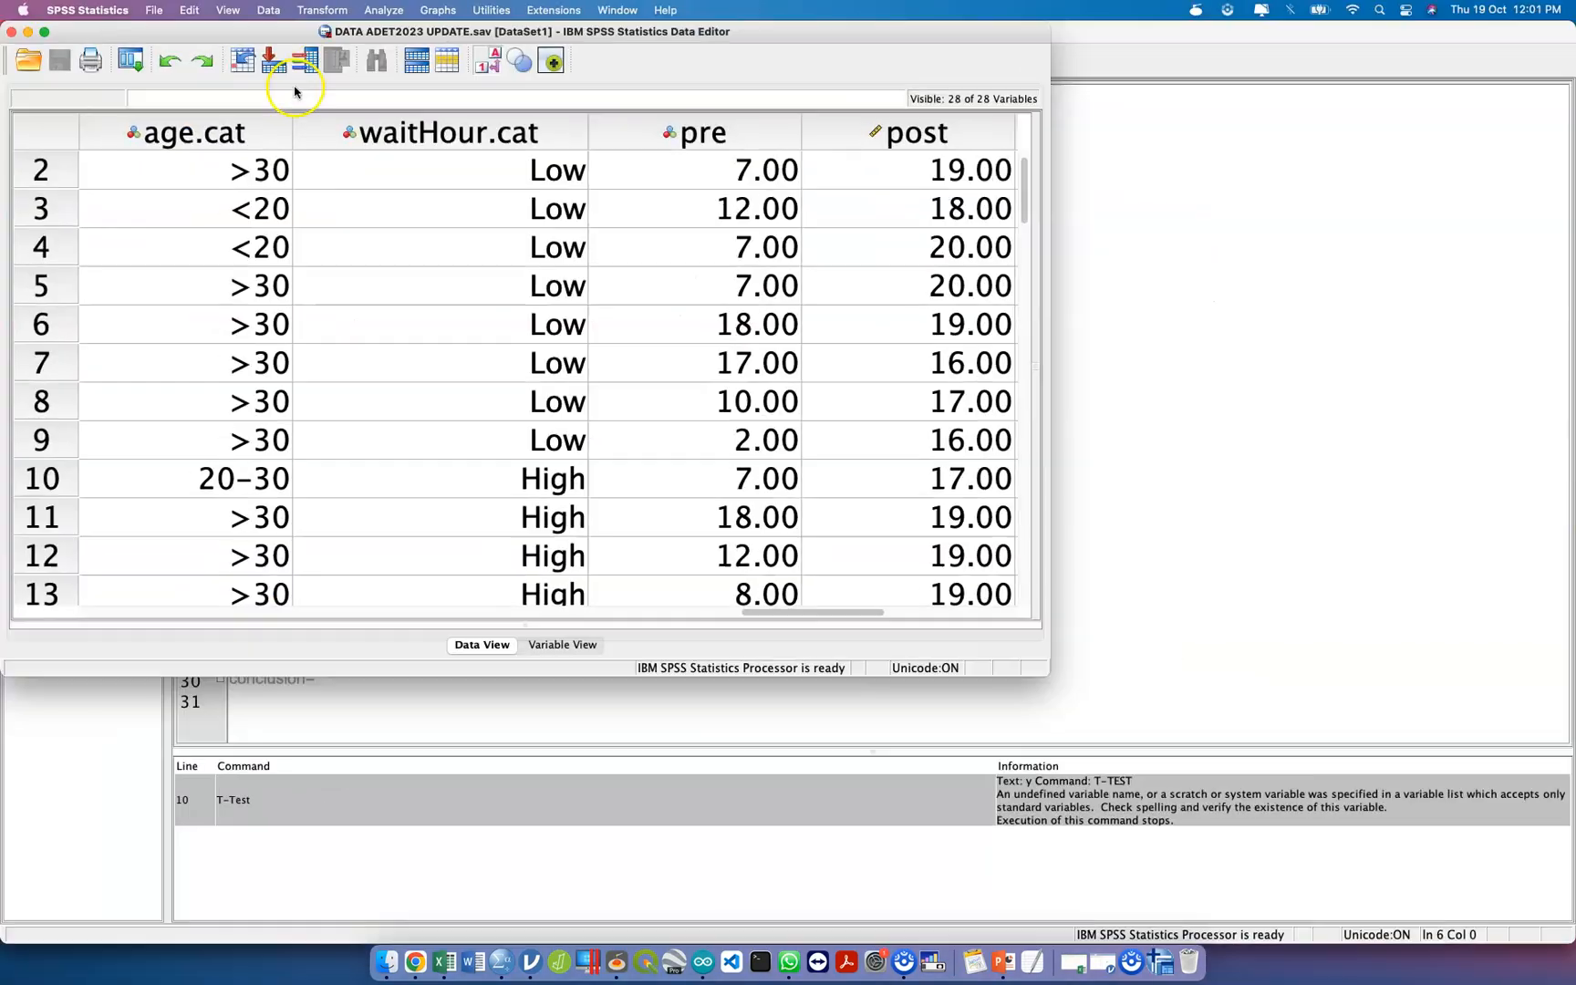
{"action": "left_click", "coordinate": [12, 34]}
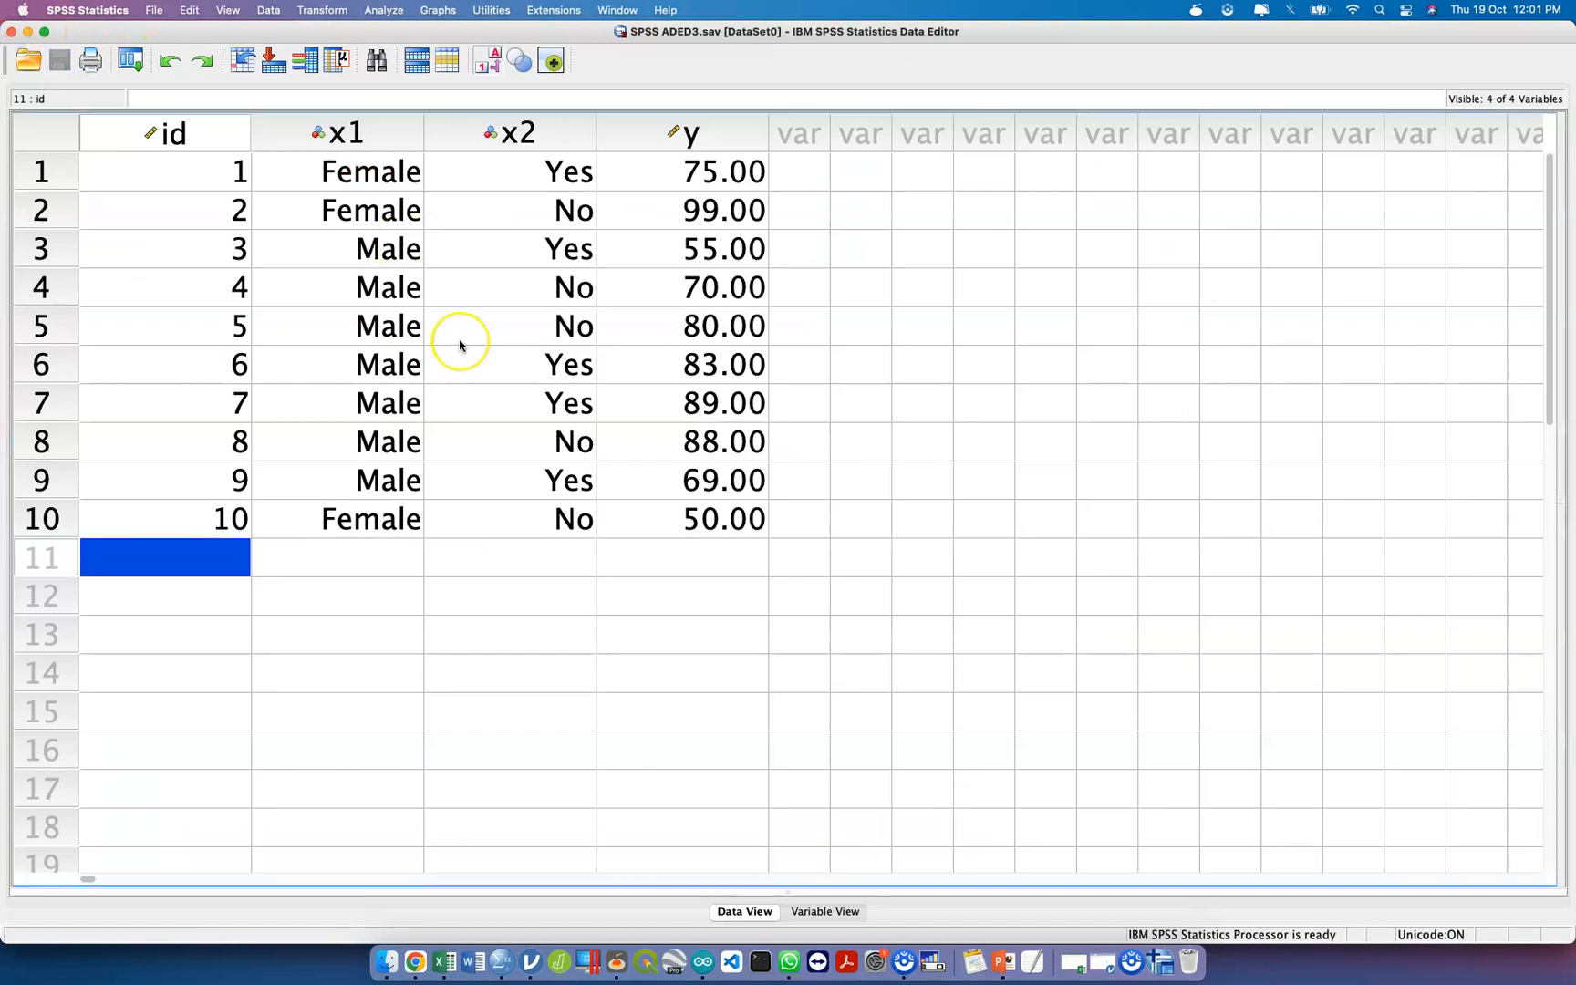
Return to the syntax file and run the T-TEST block for y with test value 60 on DataSet0.
{"action": "key", "text": "ctrl+Up"}
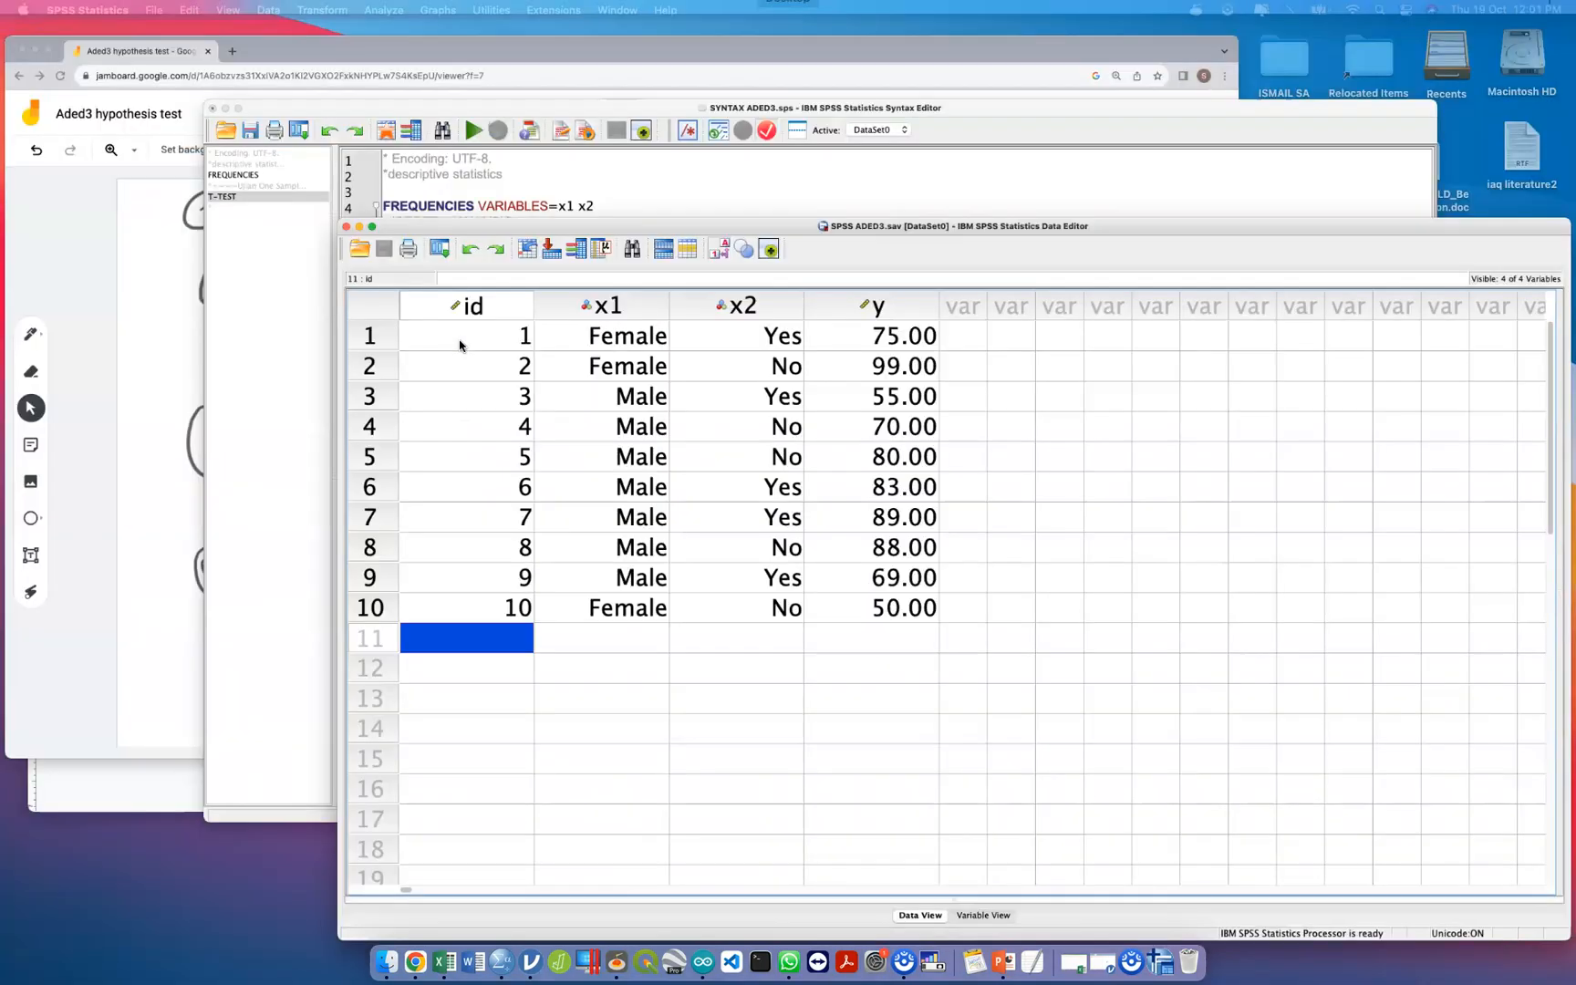
{"action": "left_click", "coordinate": [821, 410]}
{"action": "left_click_drag", "start_coordinate": [432, 358], "coordinate": [222, 278]}
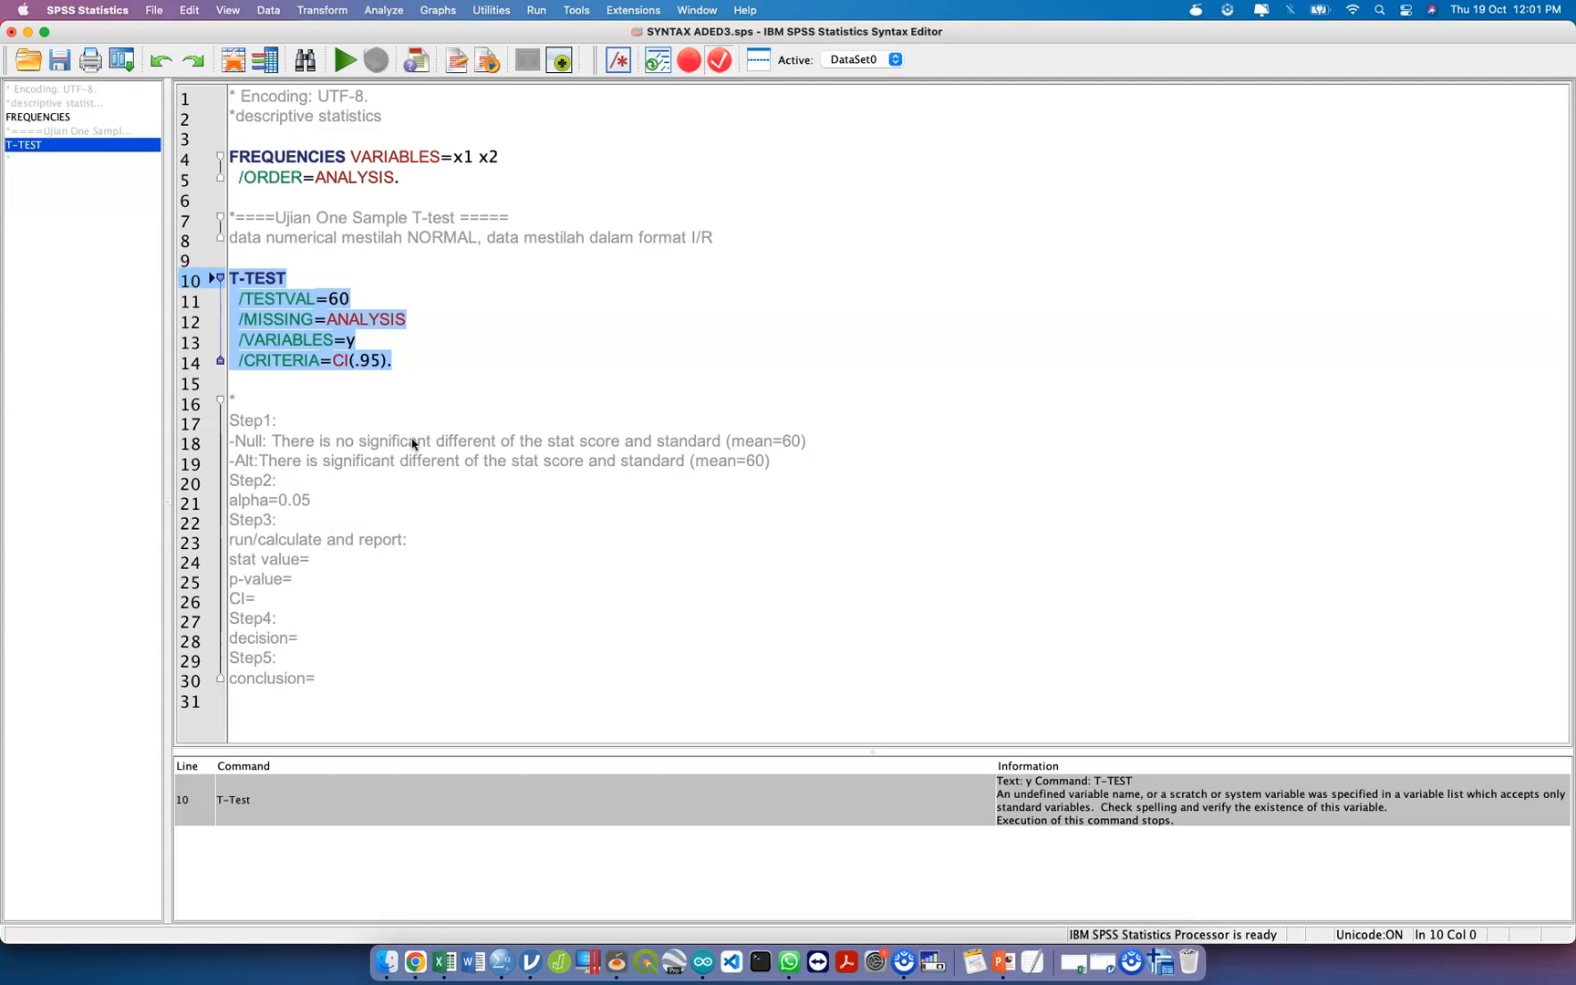
{"action": "left_click", "coordinate": [426, 377]}
{"action": "left_click_drag", "start_coordinate": [419, 376], "coordinate": [192, 287]}
{"action": "key", "text": "super+r"}
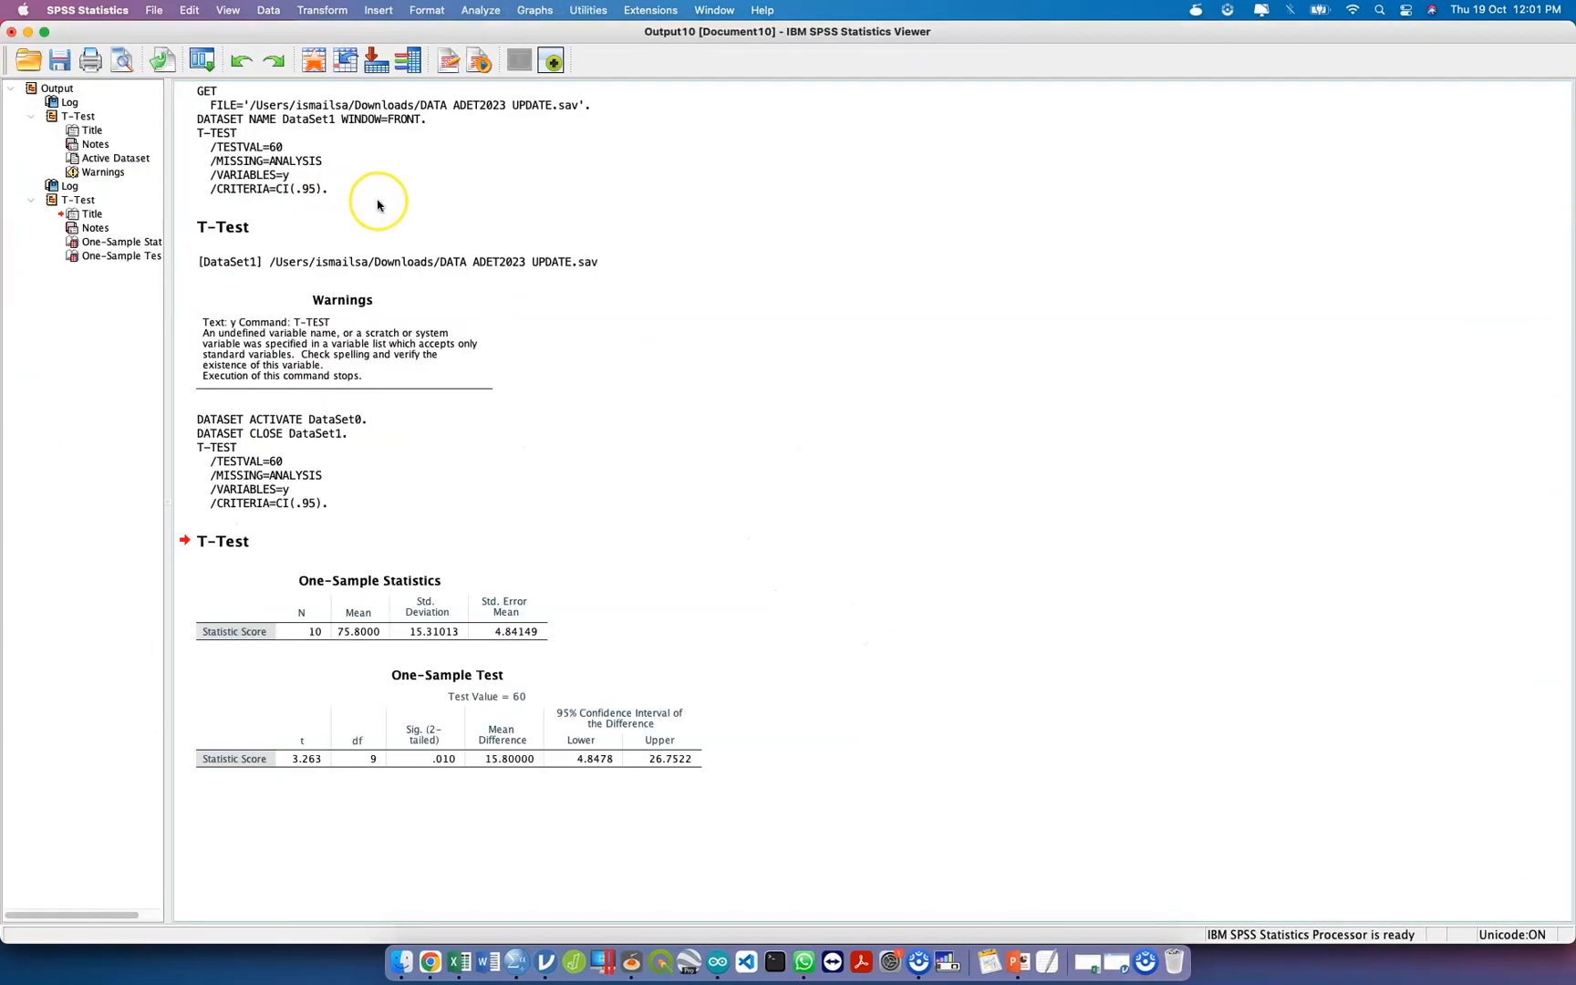
Read the t value in the One-Sample Test table and enter 3.263 after "stat value=" in the comment block.
{"action": "left_click", "coordinate": [369, 658]}
{"action": "left_click", "coordinate": [372, 641]}
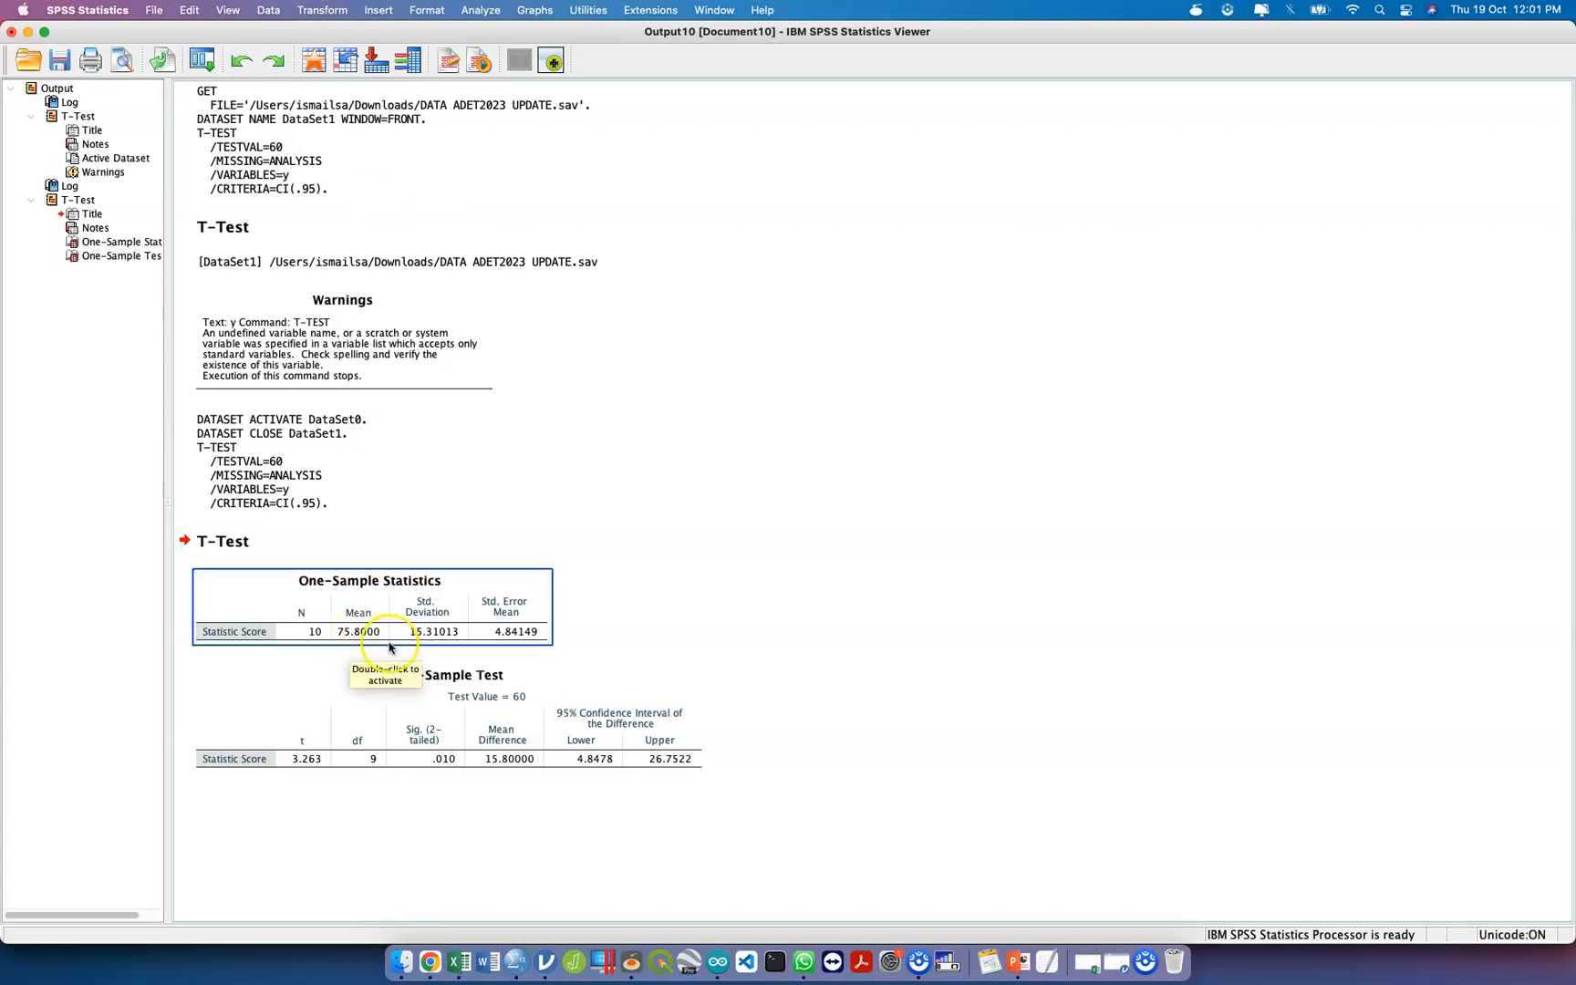
{"action": "left_click", "coordinate": [339, 741]}
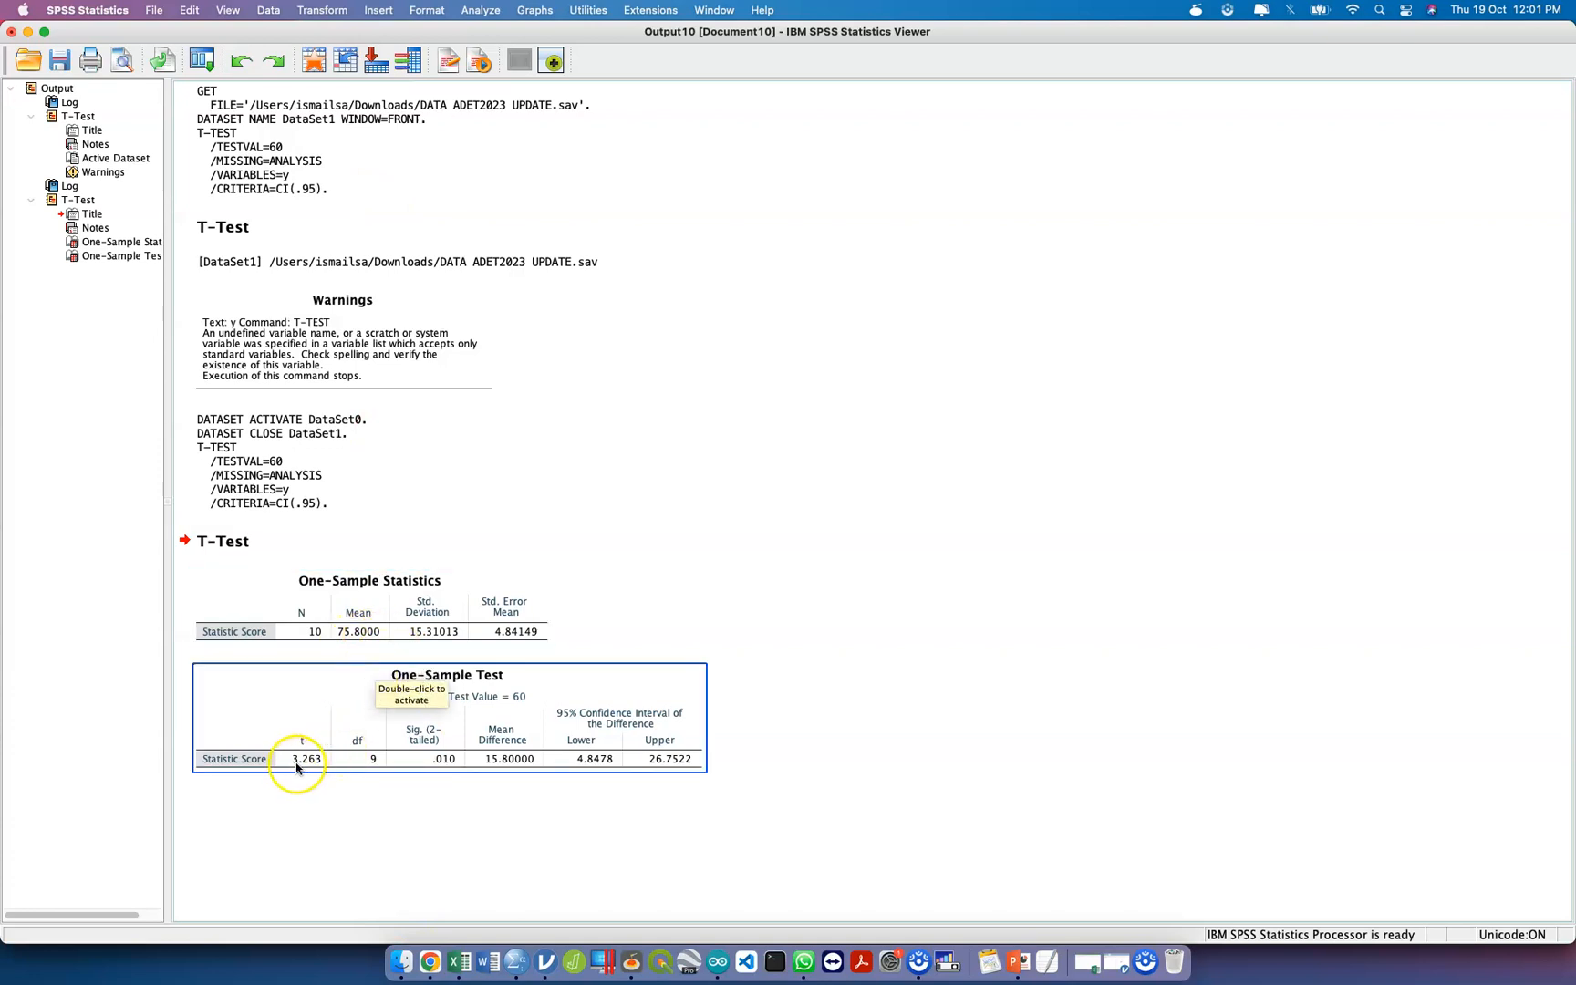
{"action": "key", "text": "ctrl+Up"}
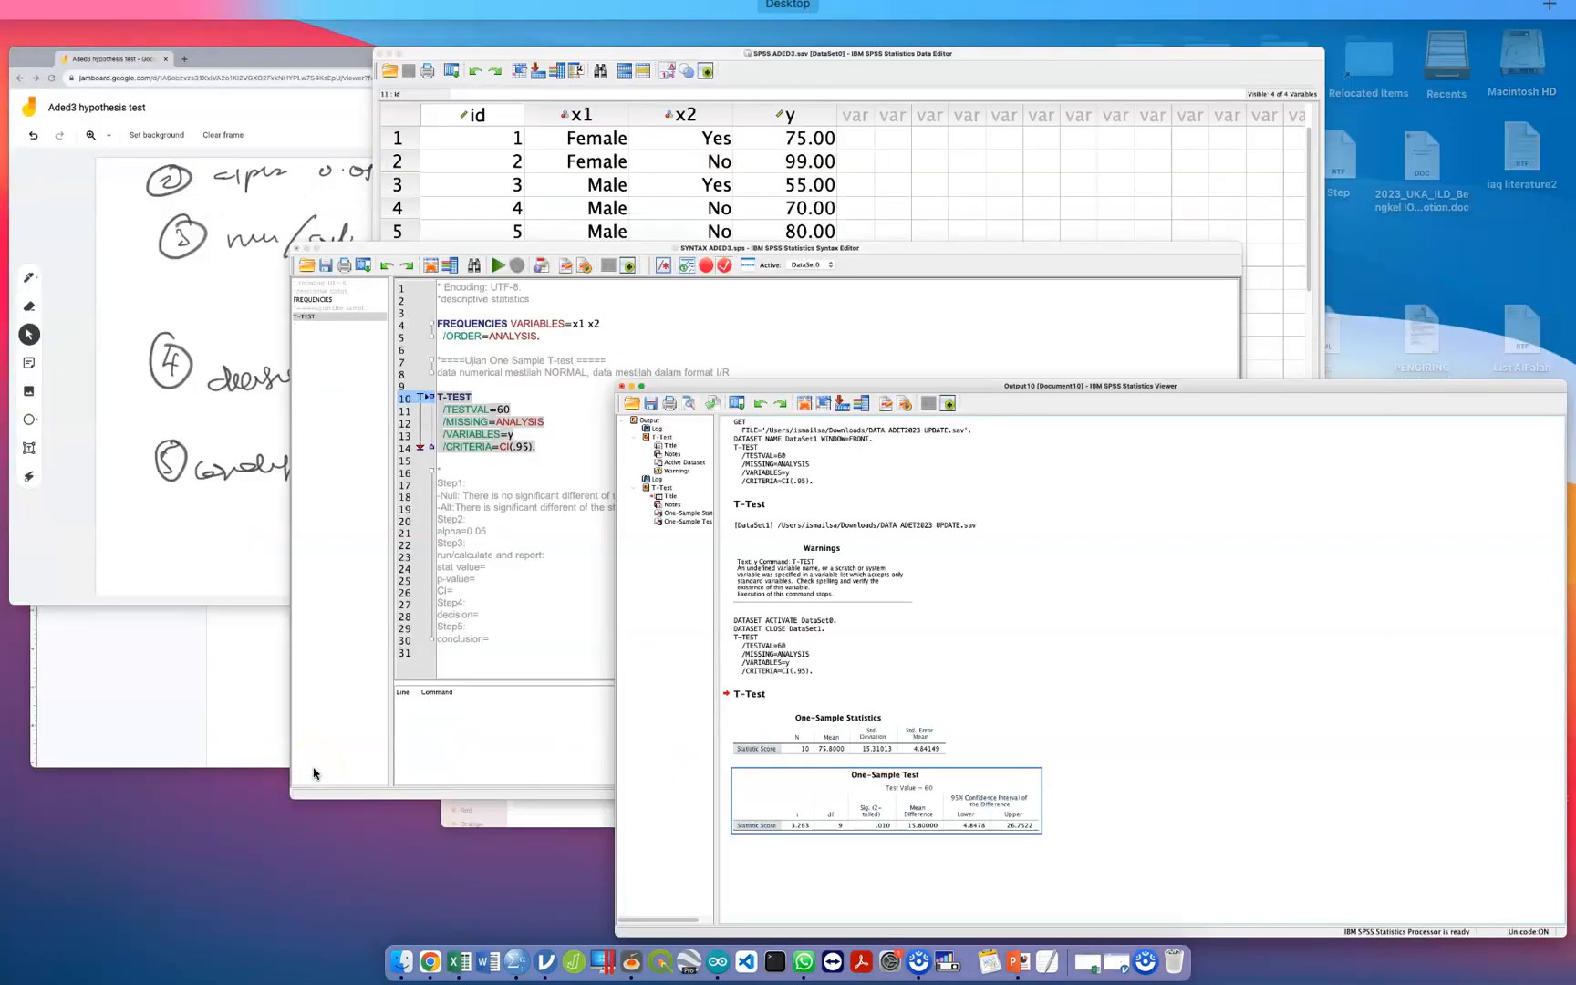
{"action": "left_click", "coordinate": [570, 584]}
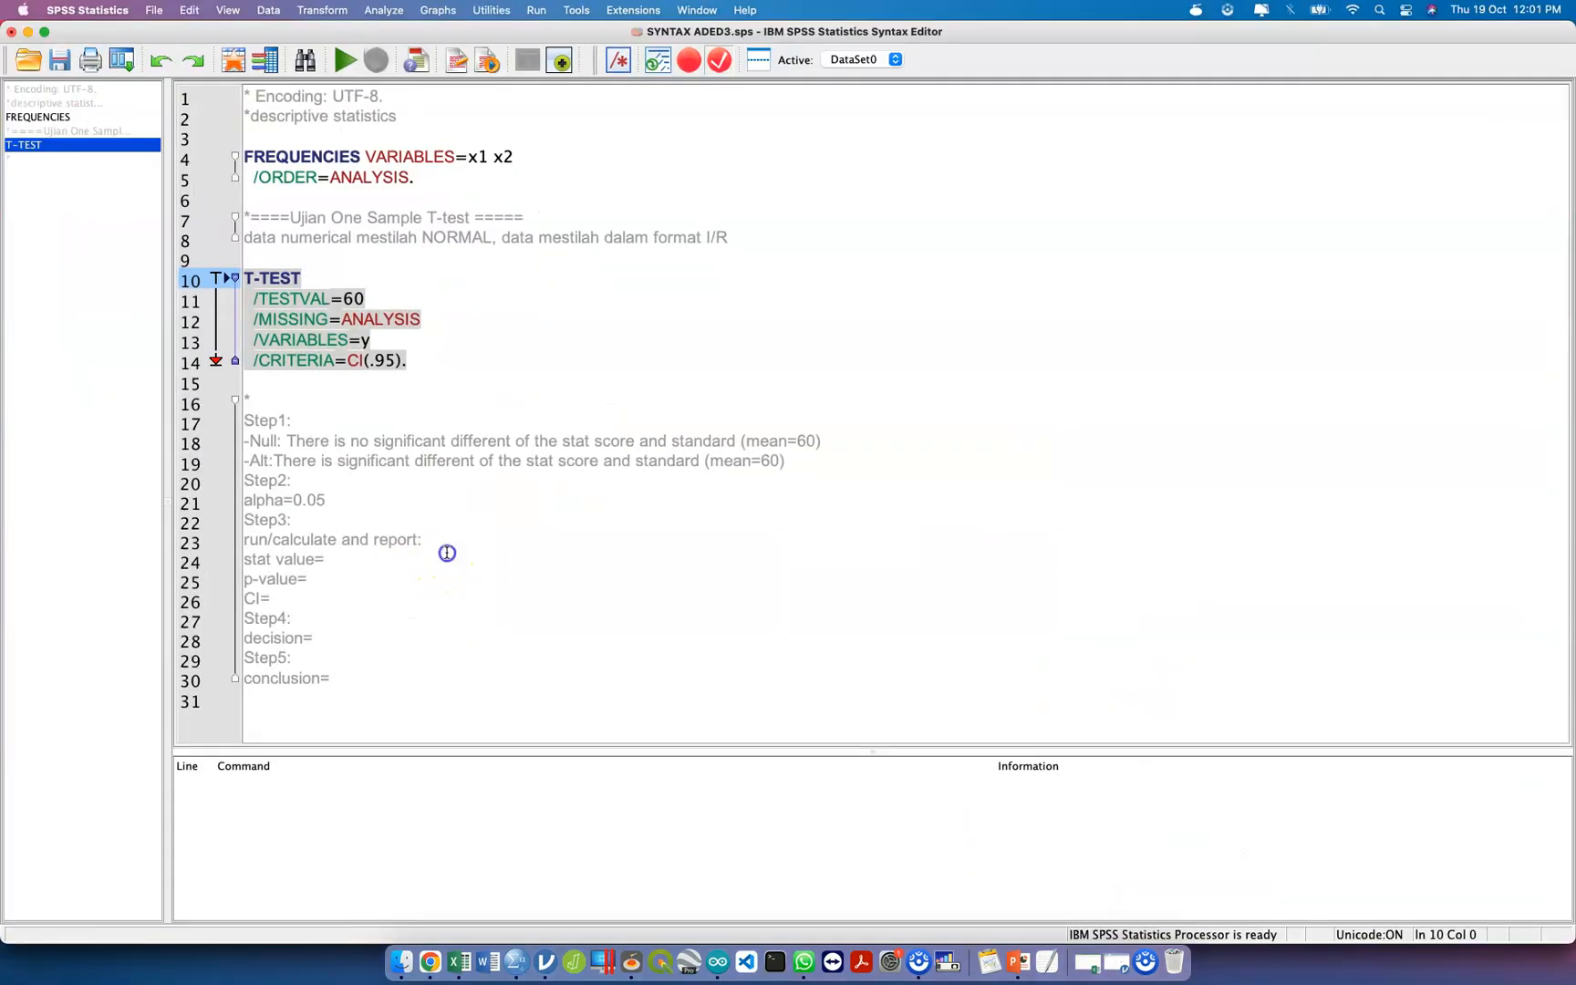
{"action": "left_click", "coordinate": [447, 553]}
{"action": "type", "text": "3.263"}
Look up the two-tailed significance in the test output and enter 0.01 after "p-value=" in the comment block.
{"action": "key", "text": "Down"}
{"action": "key", "text": "ctrl+Up"}
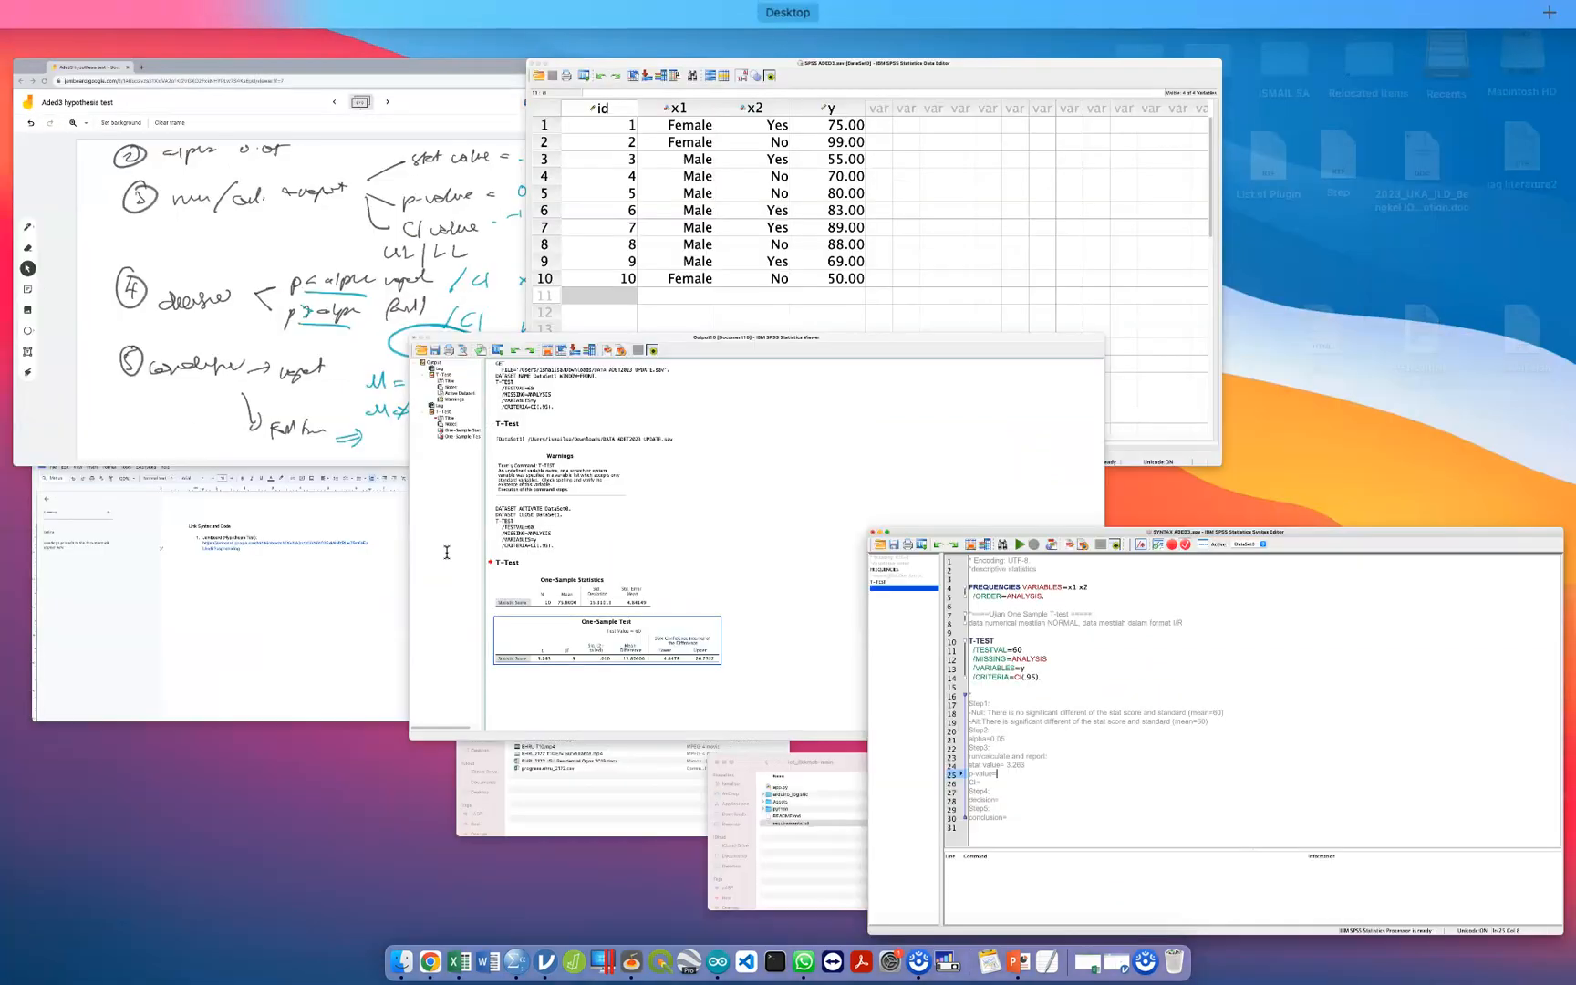
{"action": "left_click", "coordinate": [693, 583]}
{"action": "key", "text": "ctrl+Up"}
{"action": "left_click", "coordinate": [511, 584]}
{"action": "type", "text": "0.01"}
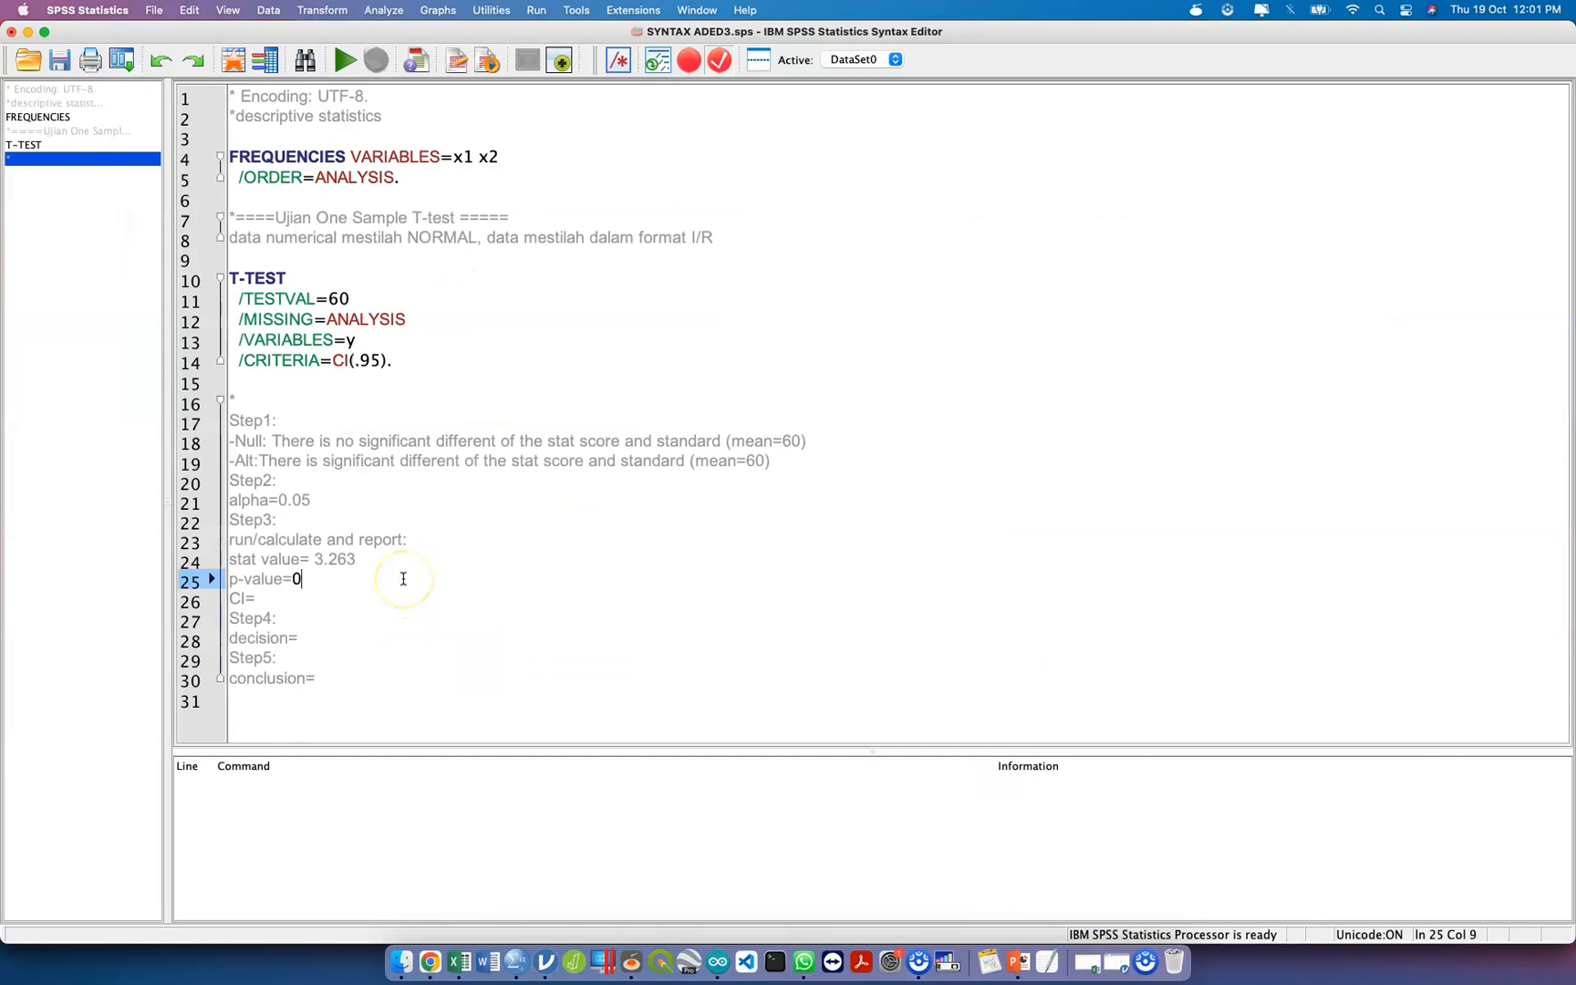
Look up the 95% confidence interval of the difference in the test output and enter 4.48 - 26.93 after "CI=" in the comment block.
{"action": "left_click", "coordinate": [341, 593]}
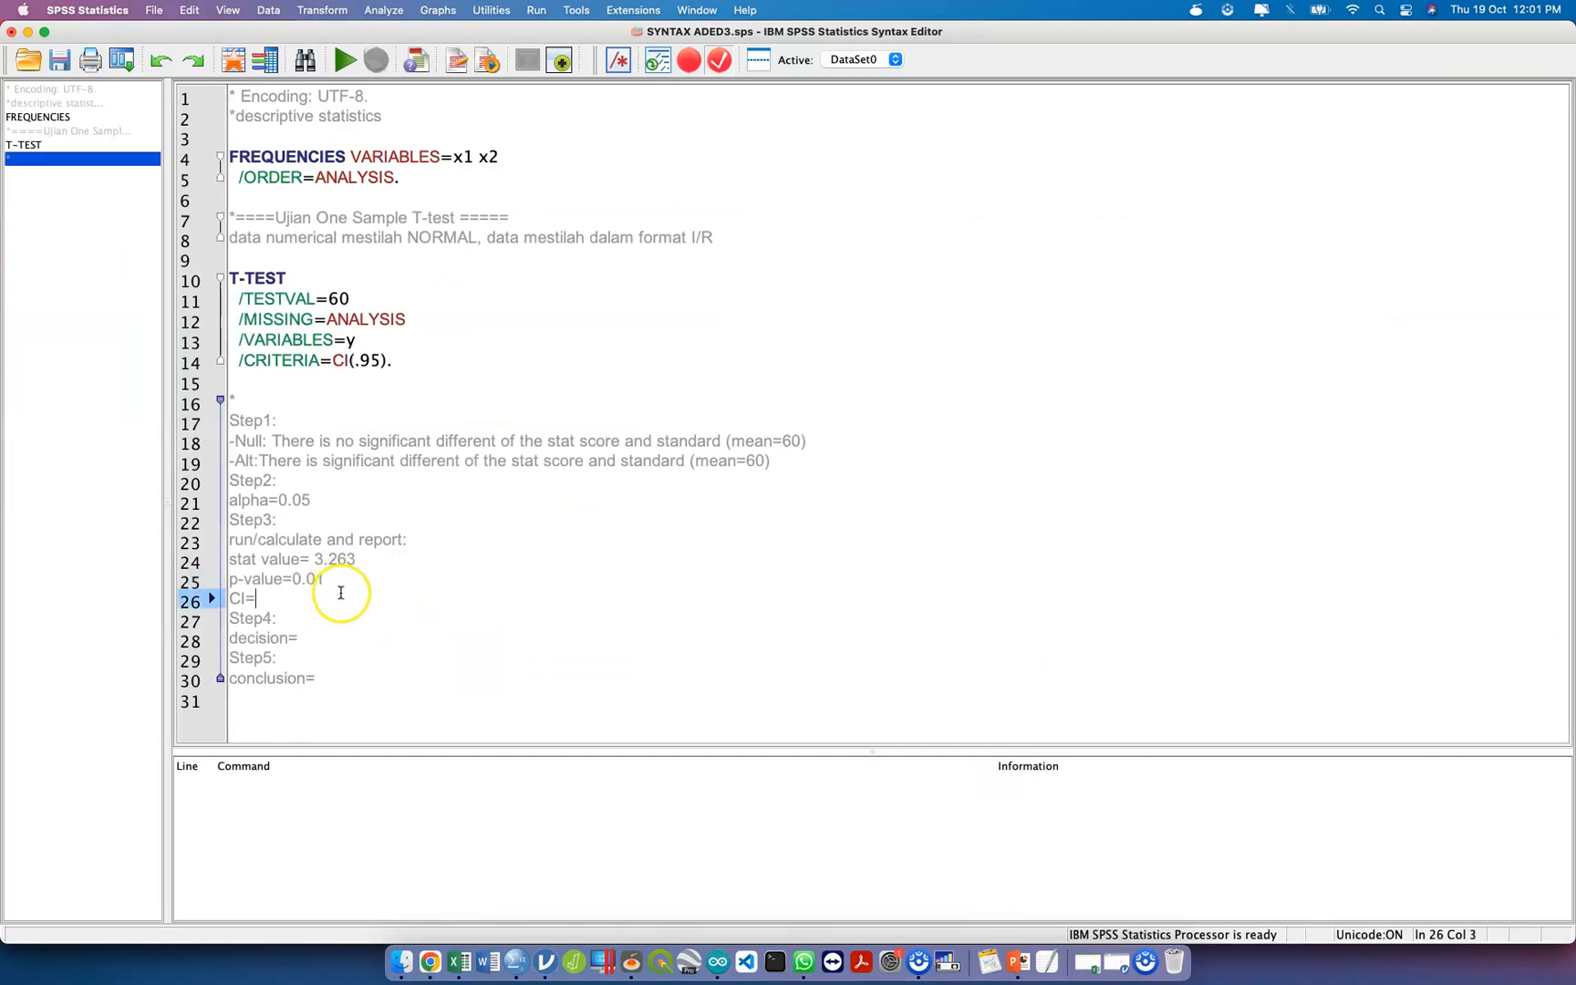
{"action": "key", "text": "ctrl+Up"}
{"action": "left_click", "coordinate": [556, 629]}
{"action": "left_click", "coordinate": [584, 768]}
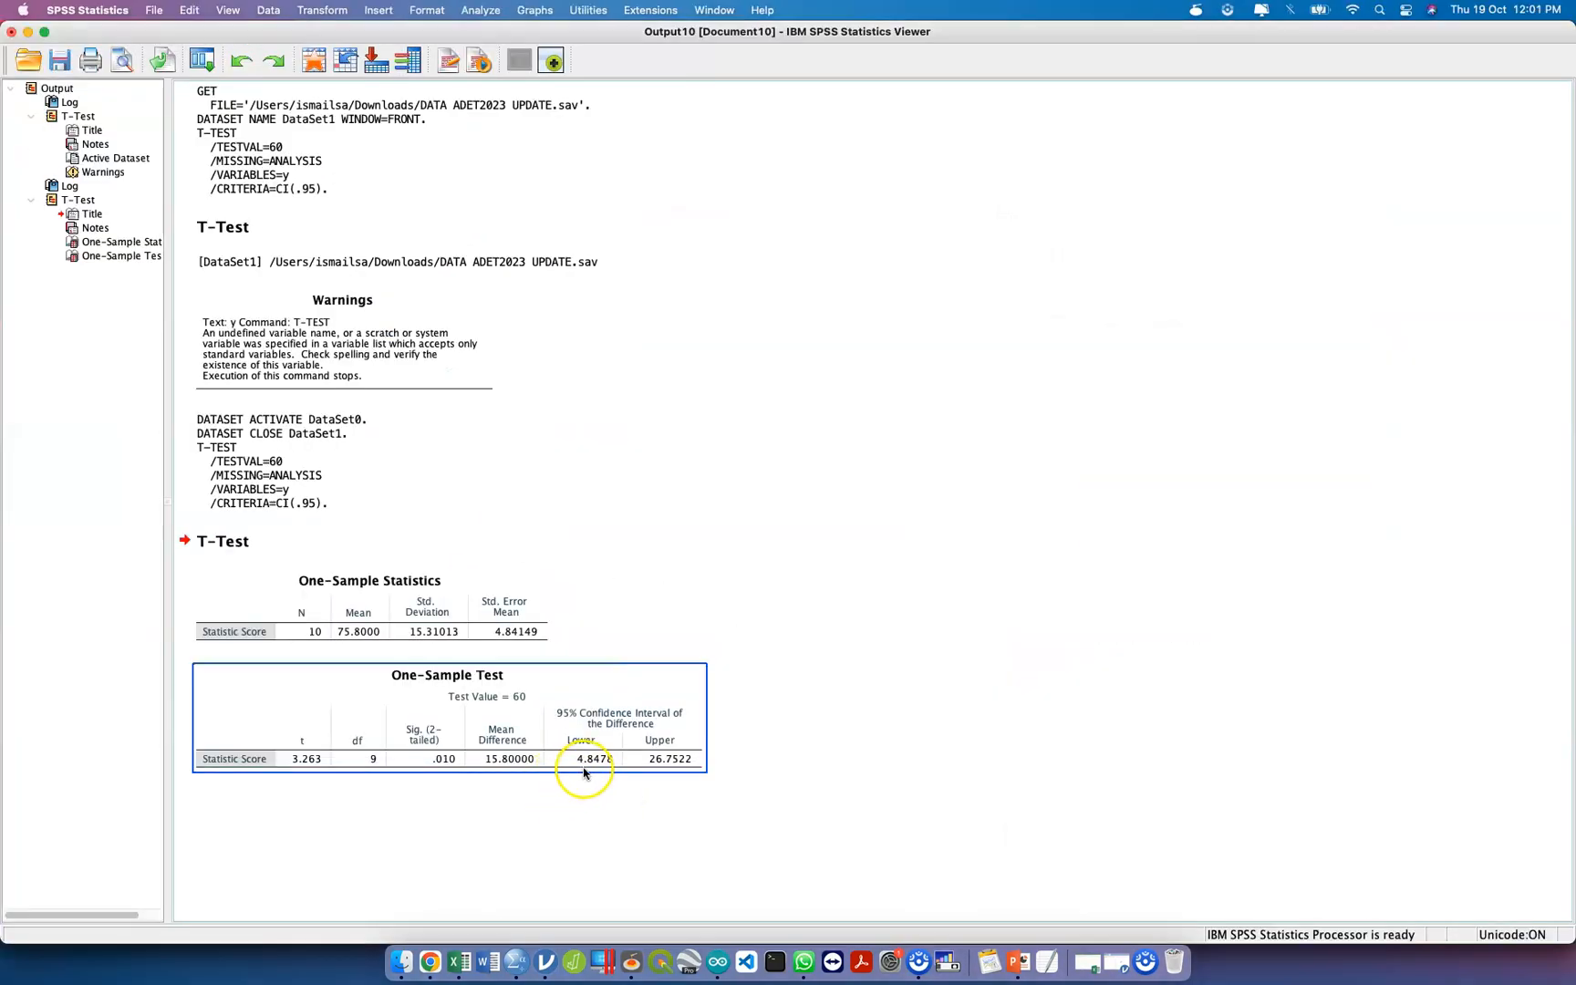
{"action": "key", "text": "ctrl+Up"}
{"action": "left_click", "coordinate": [530, 675]}
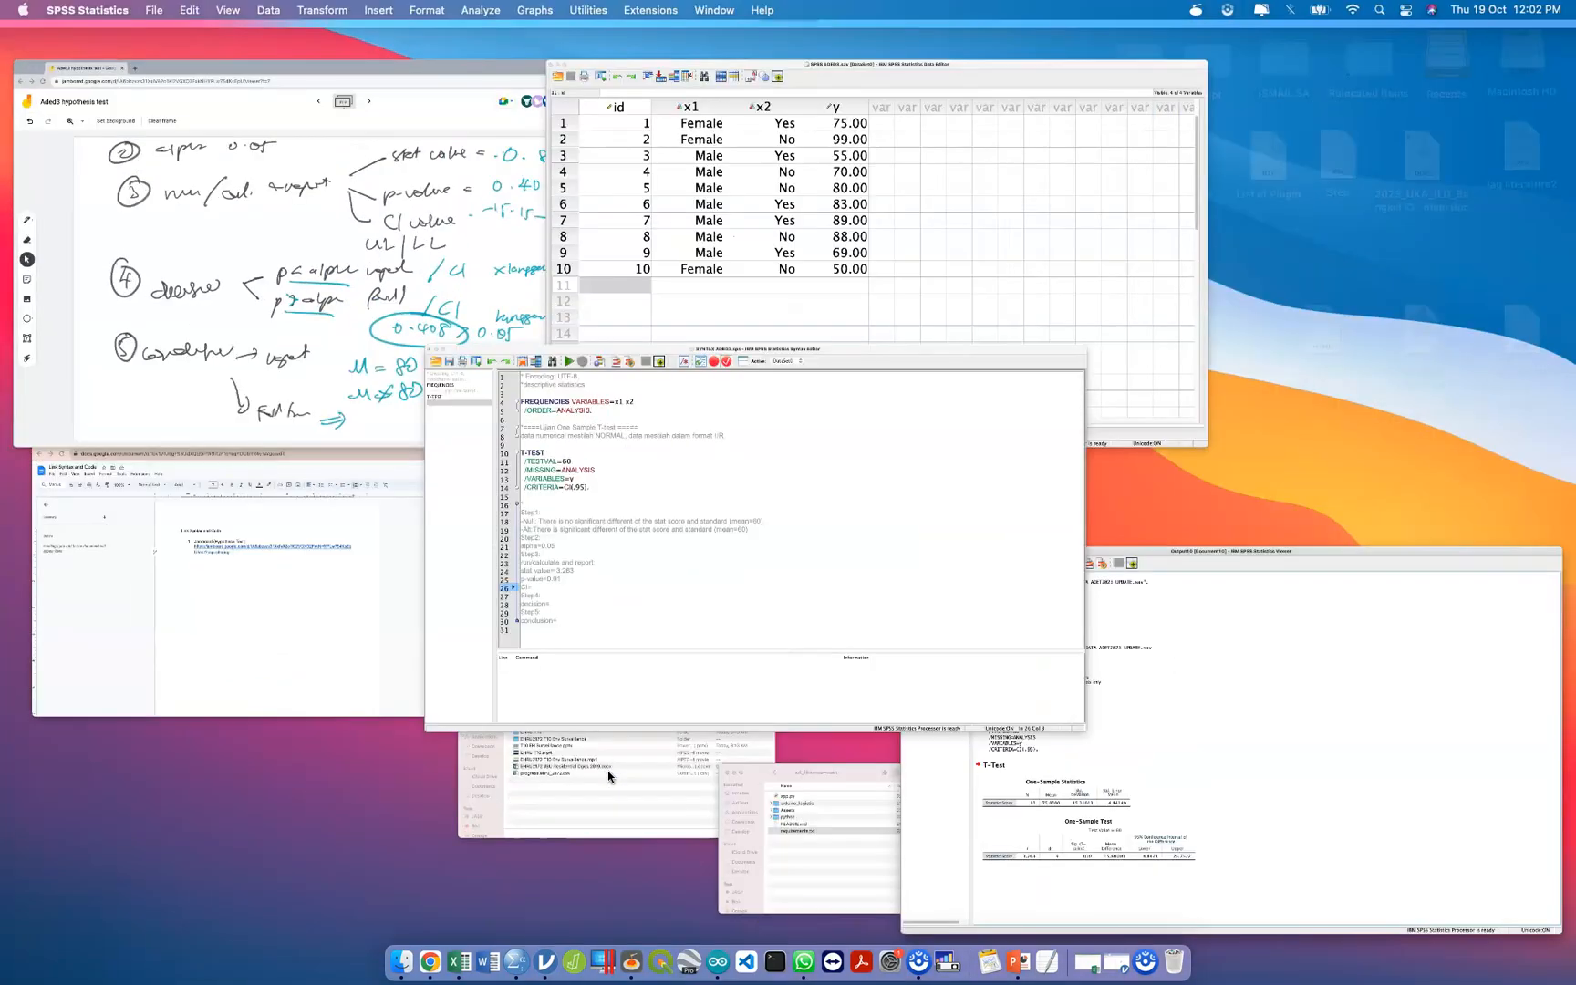
{"action": "type", "text": "4"}
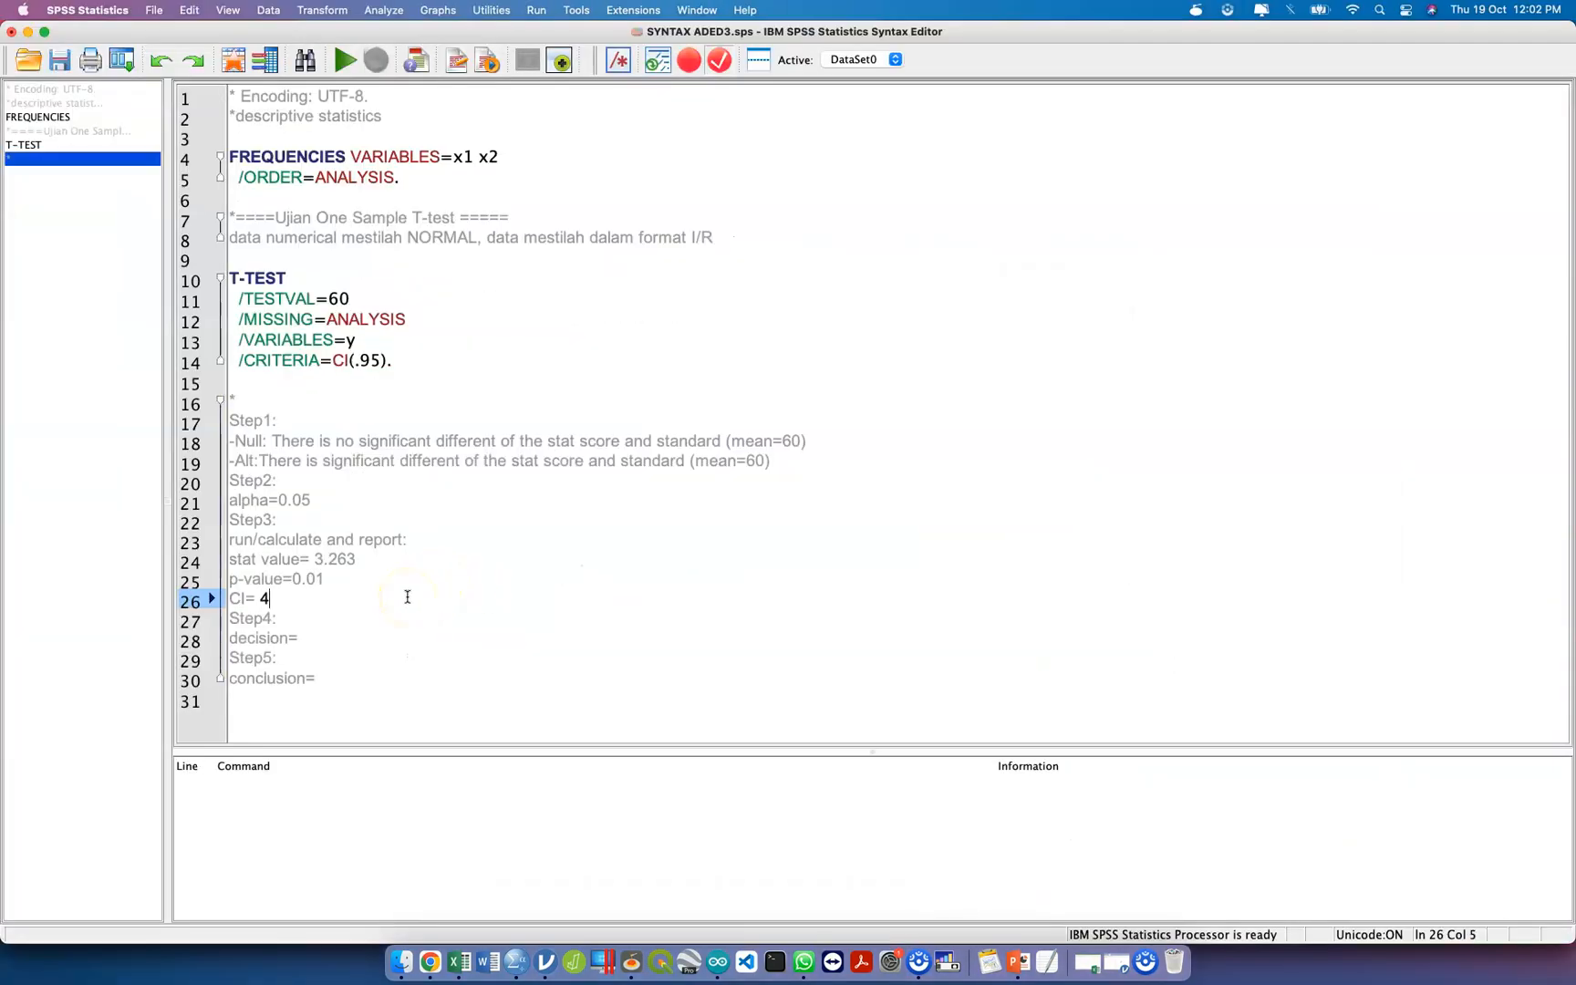
{"action": "type", "text": ".48 - "}
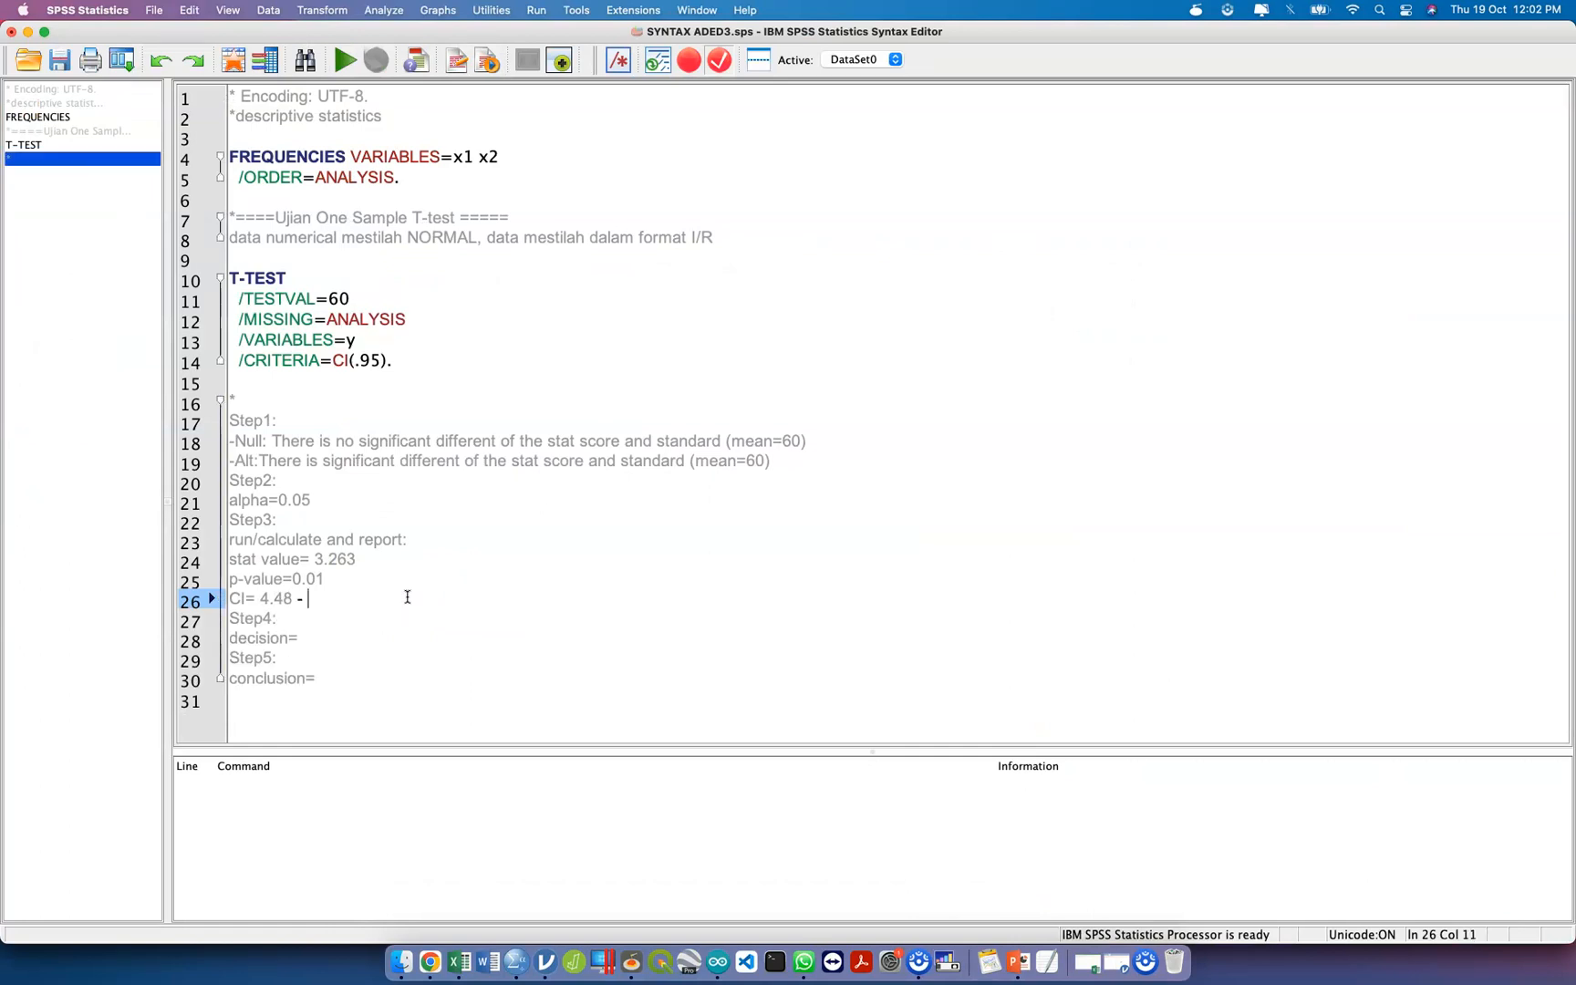
{"action": "type", "text": "26.9"}
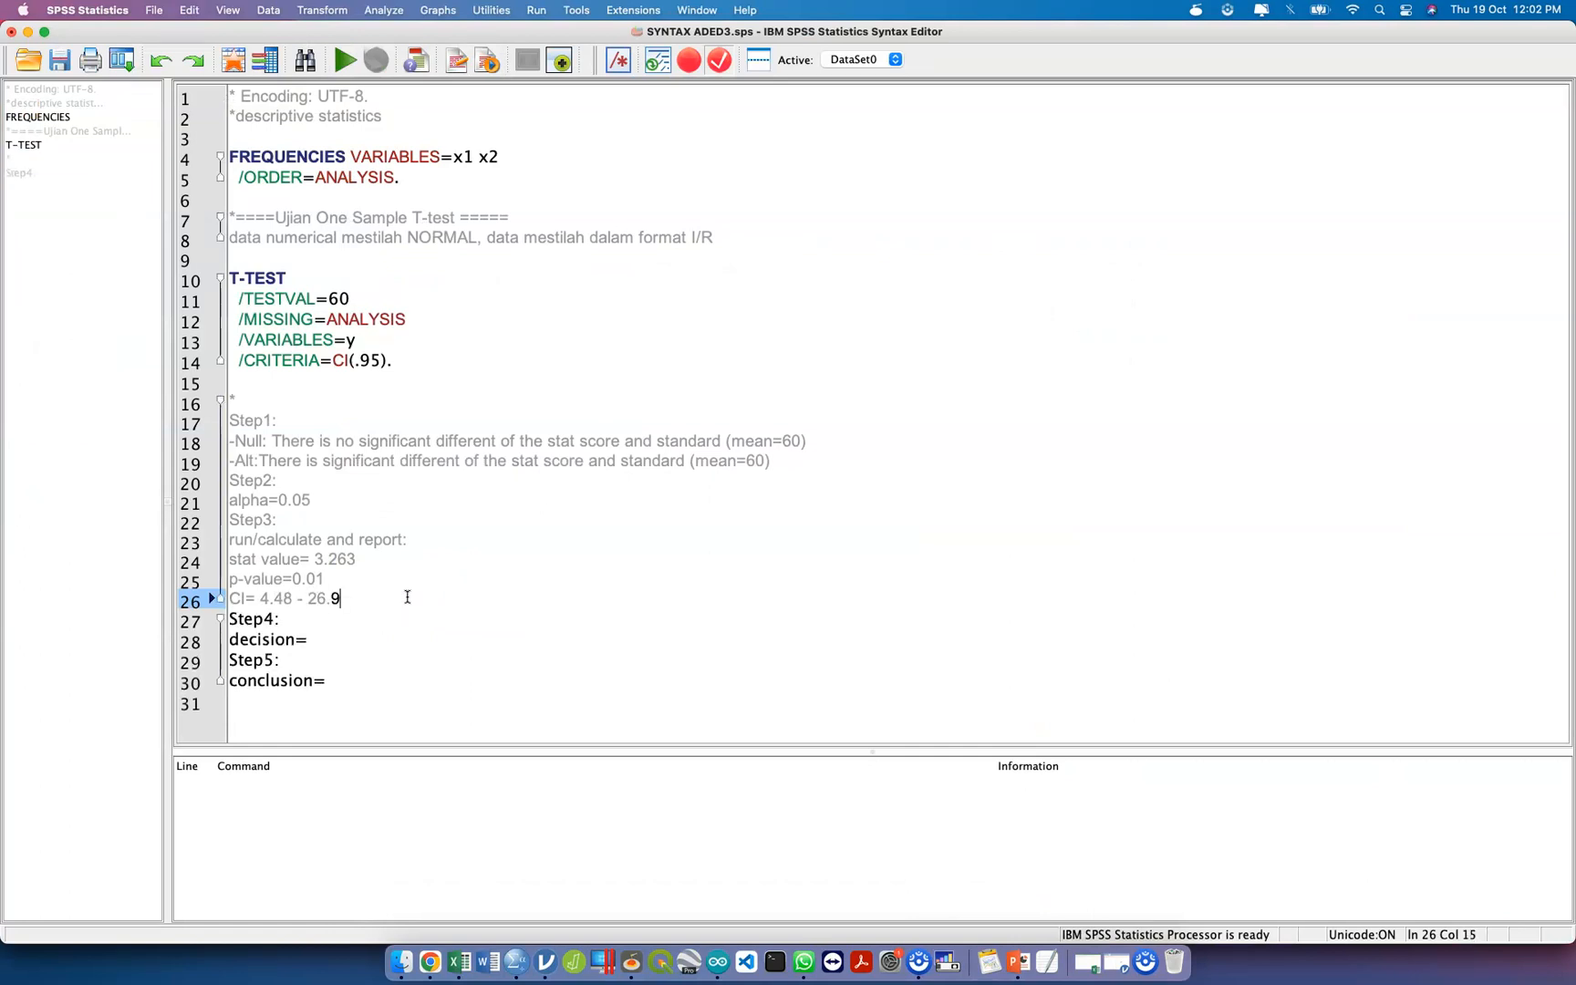
{"action": "type", "text": "3"}
Fill in the Step4 decision in the comment block as "p<alpha - reject".
{"action": "left_click", "coordinate": [362, 635]}
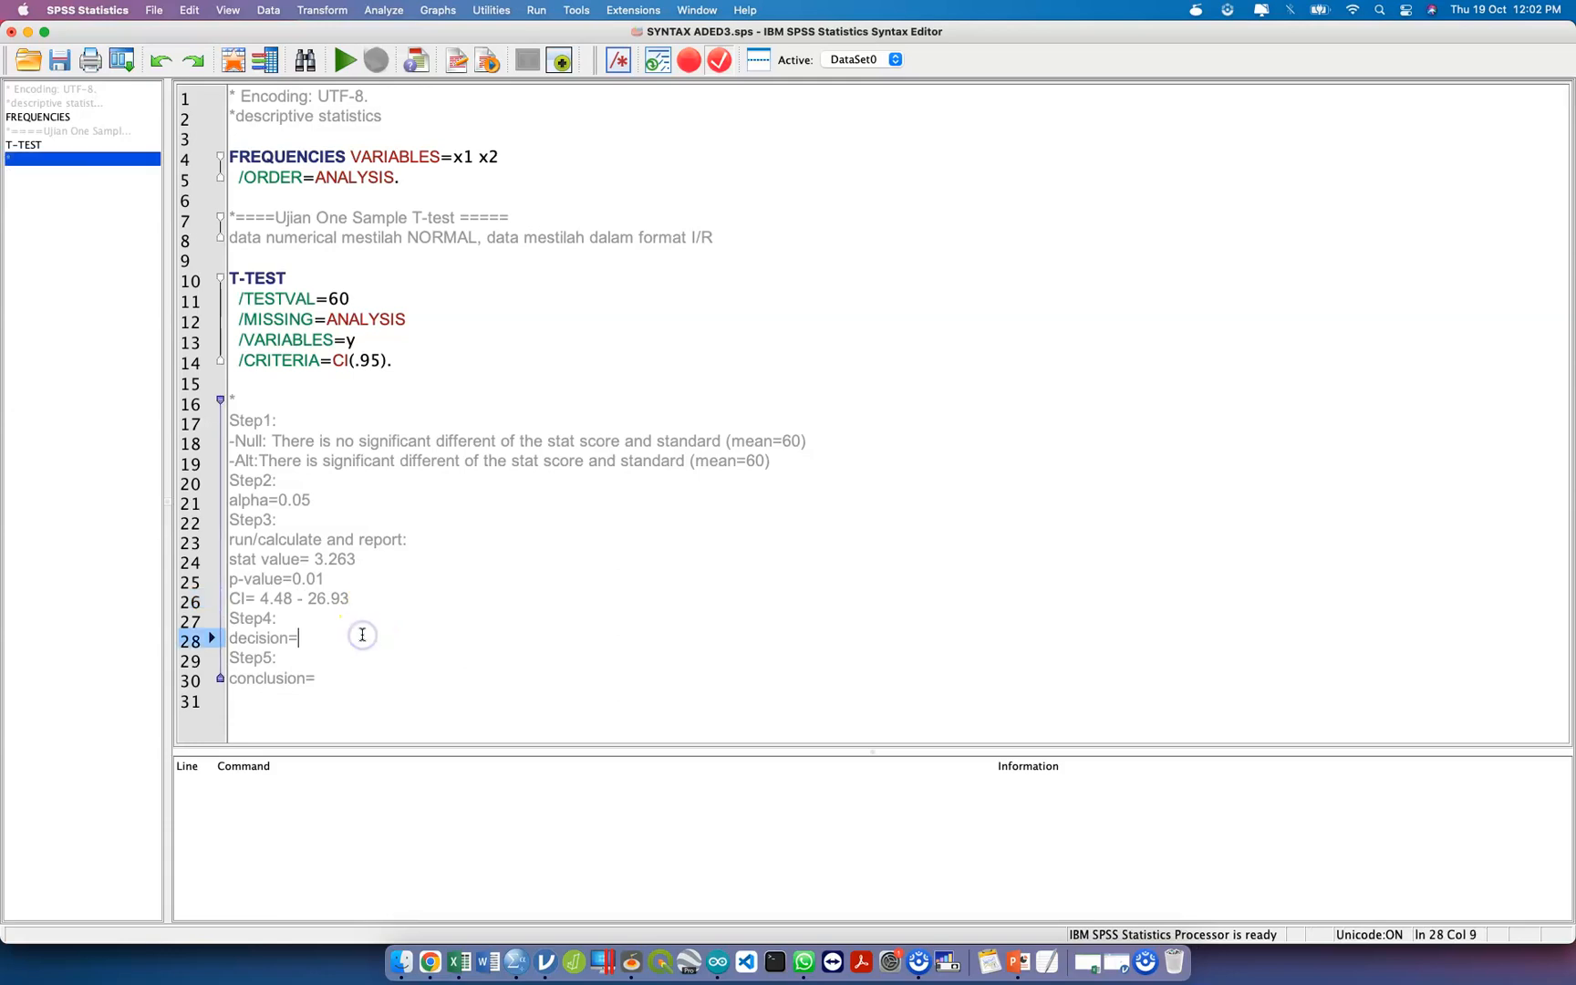
{"action": "type", "text": "p<alpha"}
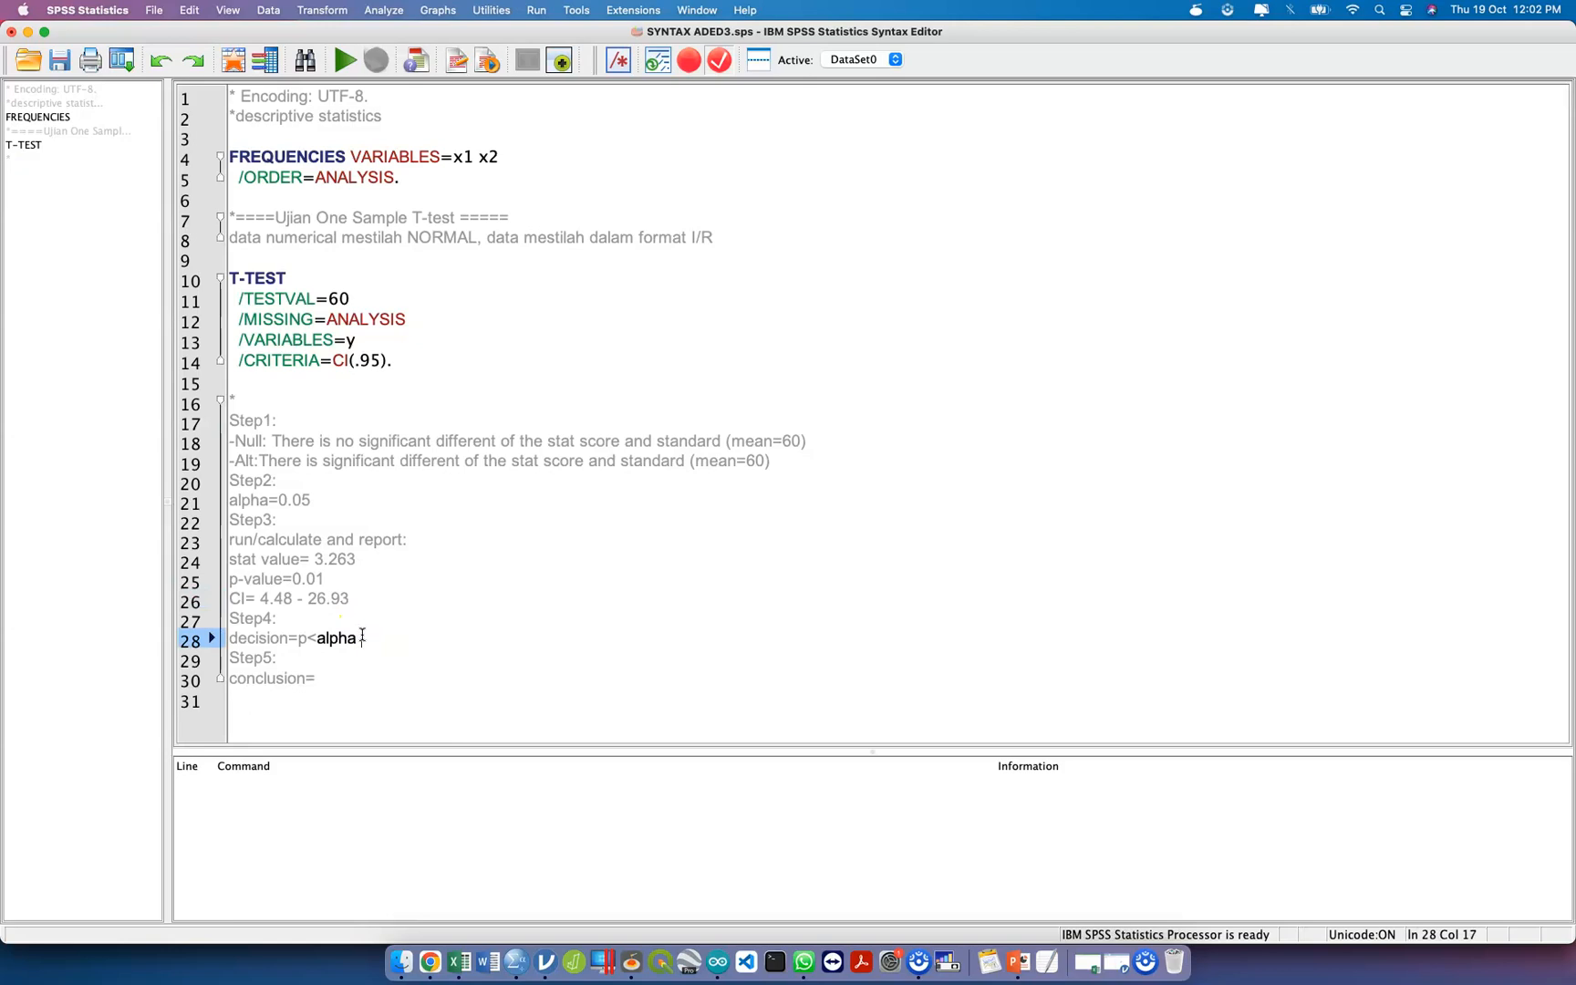
{"action": "type", "text": ", reject"}
{"action": "type", "text": "lpha"}
{"action": "key", "text": "BackSpace"}
{"action": "key", "text": "BackSpace"}
{"action": "key", "text": "BackSpace"}
{"action": "key", "text": "BackSpace"}
{"action": "key", "text": "BackSpace"}
{"action": "key", "text": "BackSpace"}
{"action": "key", "text": "BackSpace"}
{"action": "key", "text": "BackSpace"}
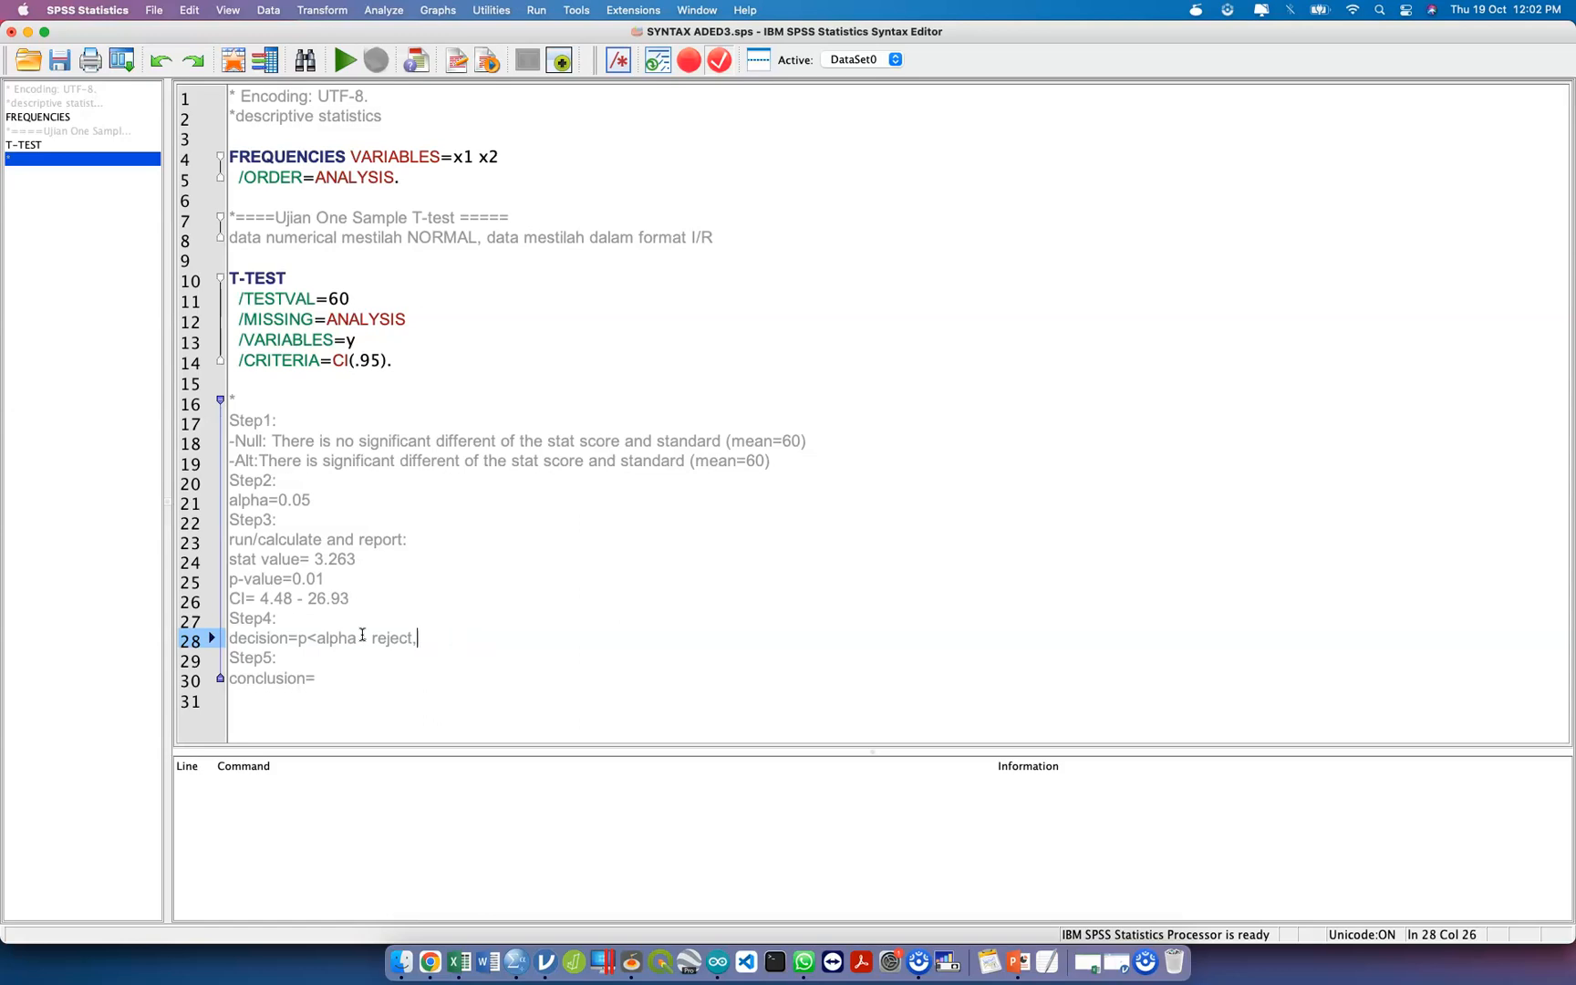
{"action": "left_click", "coordinate": [362, 635]}
{"action": "type", "text": "-"}
{"action": "left_click", "coordinate": [384, 671]}
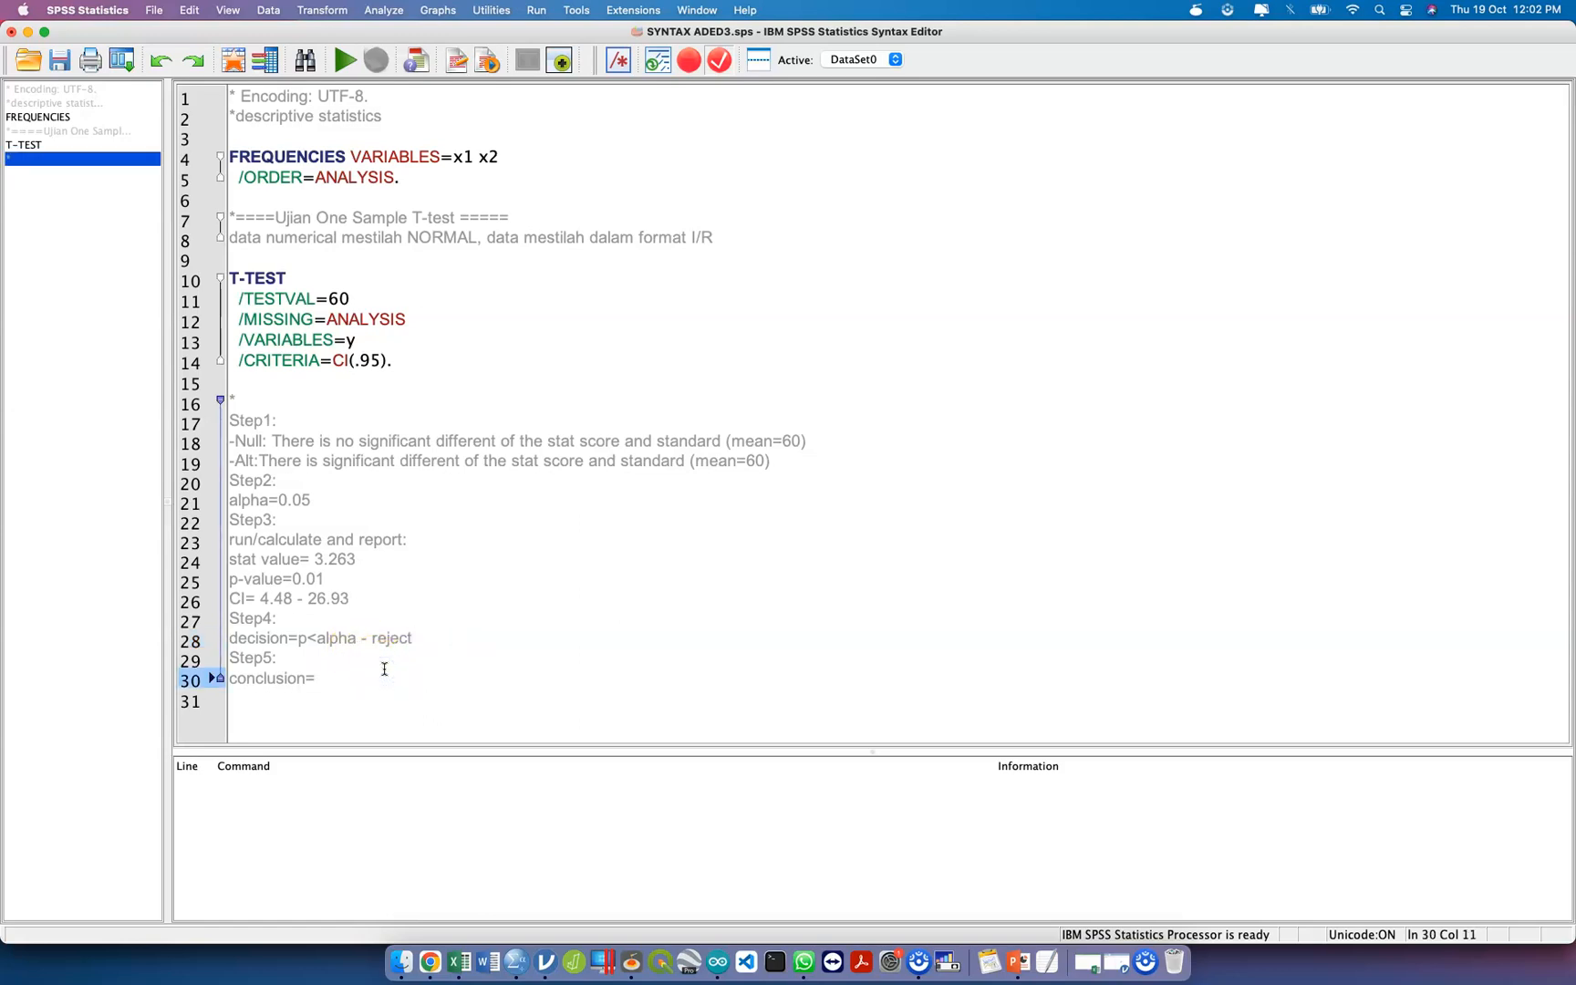
{"action": "triple_click", "coordinate": [522, 436]}
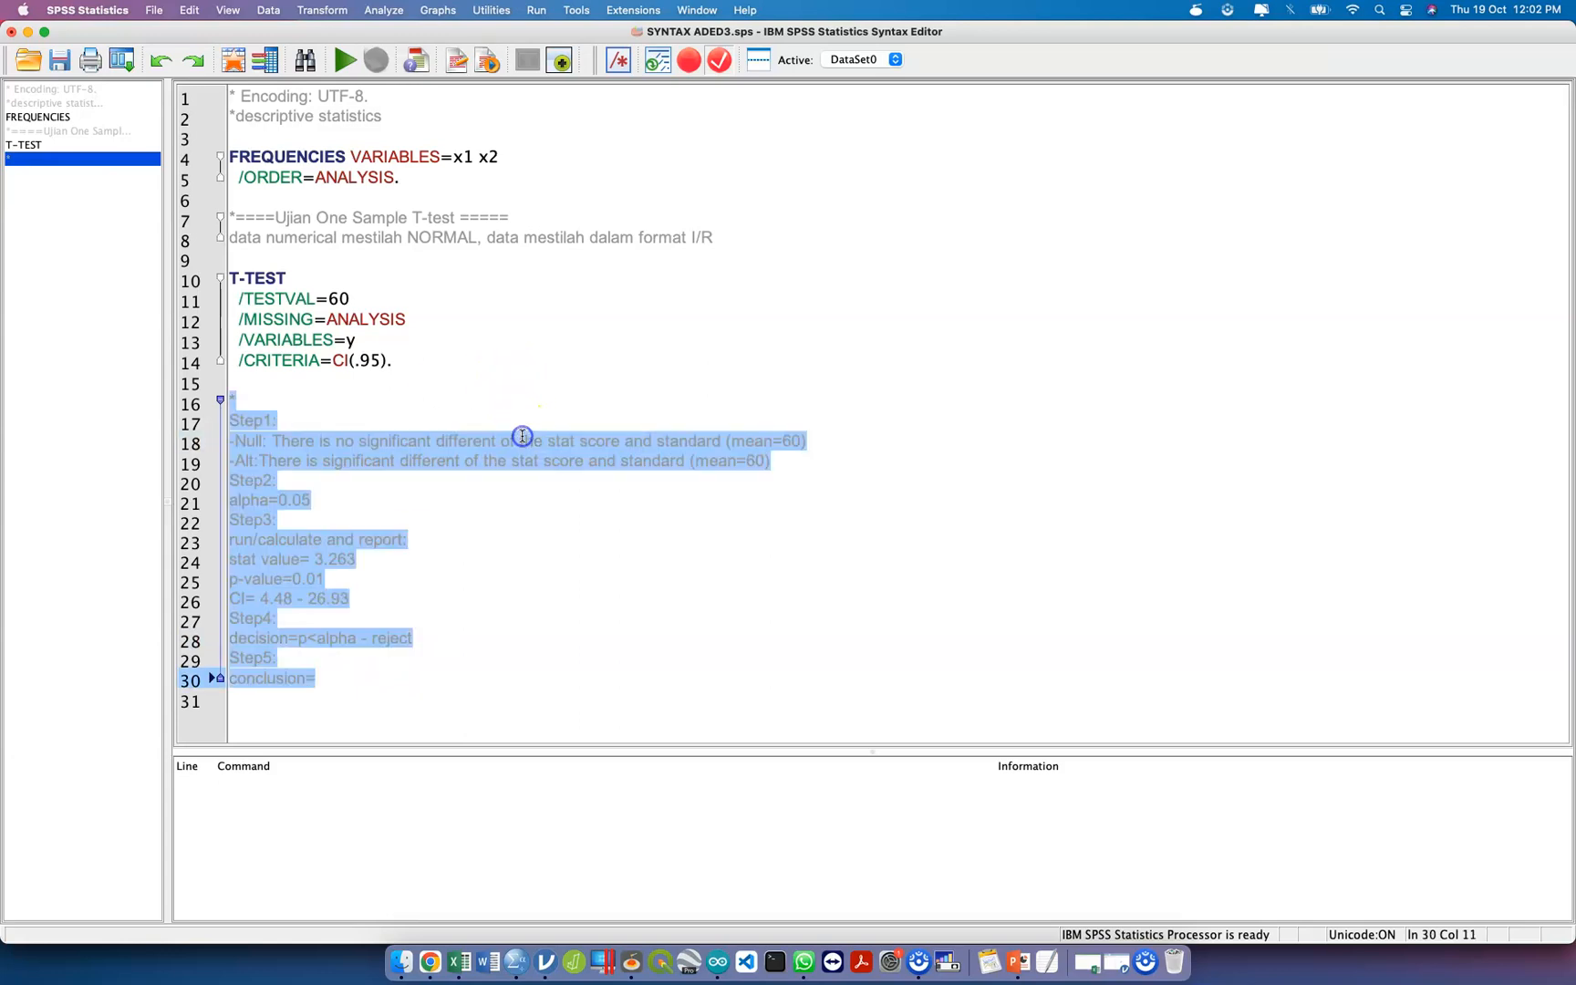
{"action": "left_click", "coordinate": [851, 436]}
{"action": "left_click_drag", "start_coordinate": [851, 436], "coordinate": [271, 440]}
{"action": "key", "text": "BackSpace"}
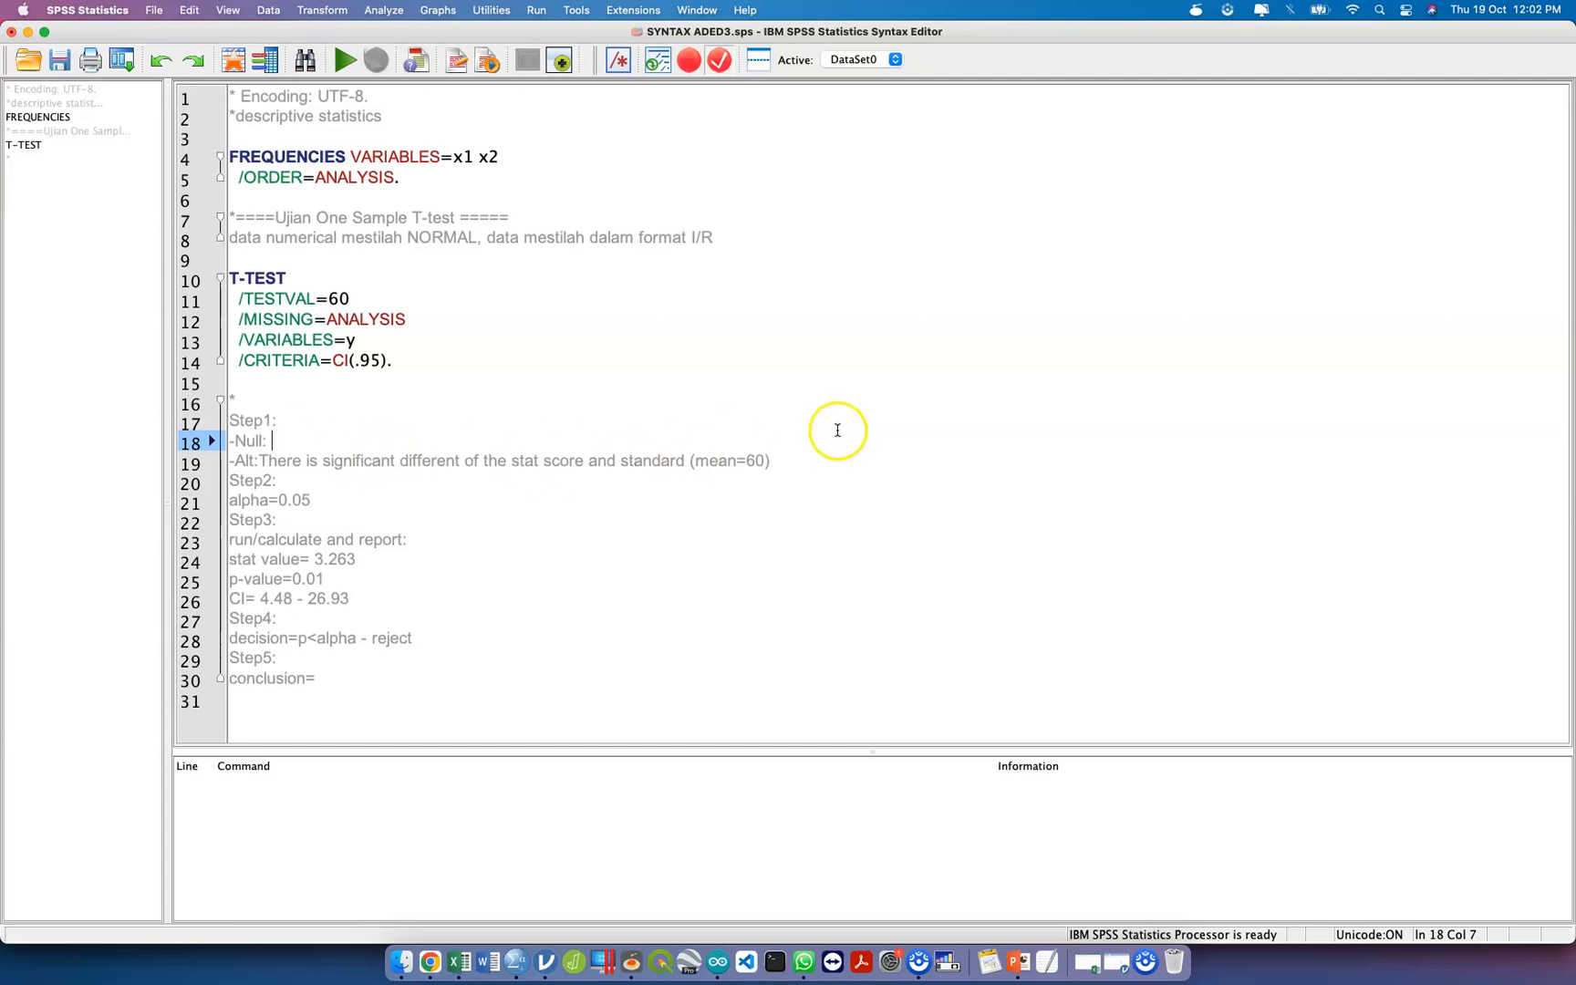
{"action": "key", "text": "super+v"}
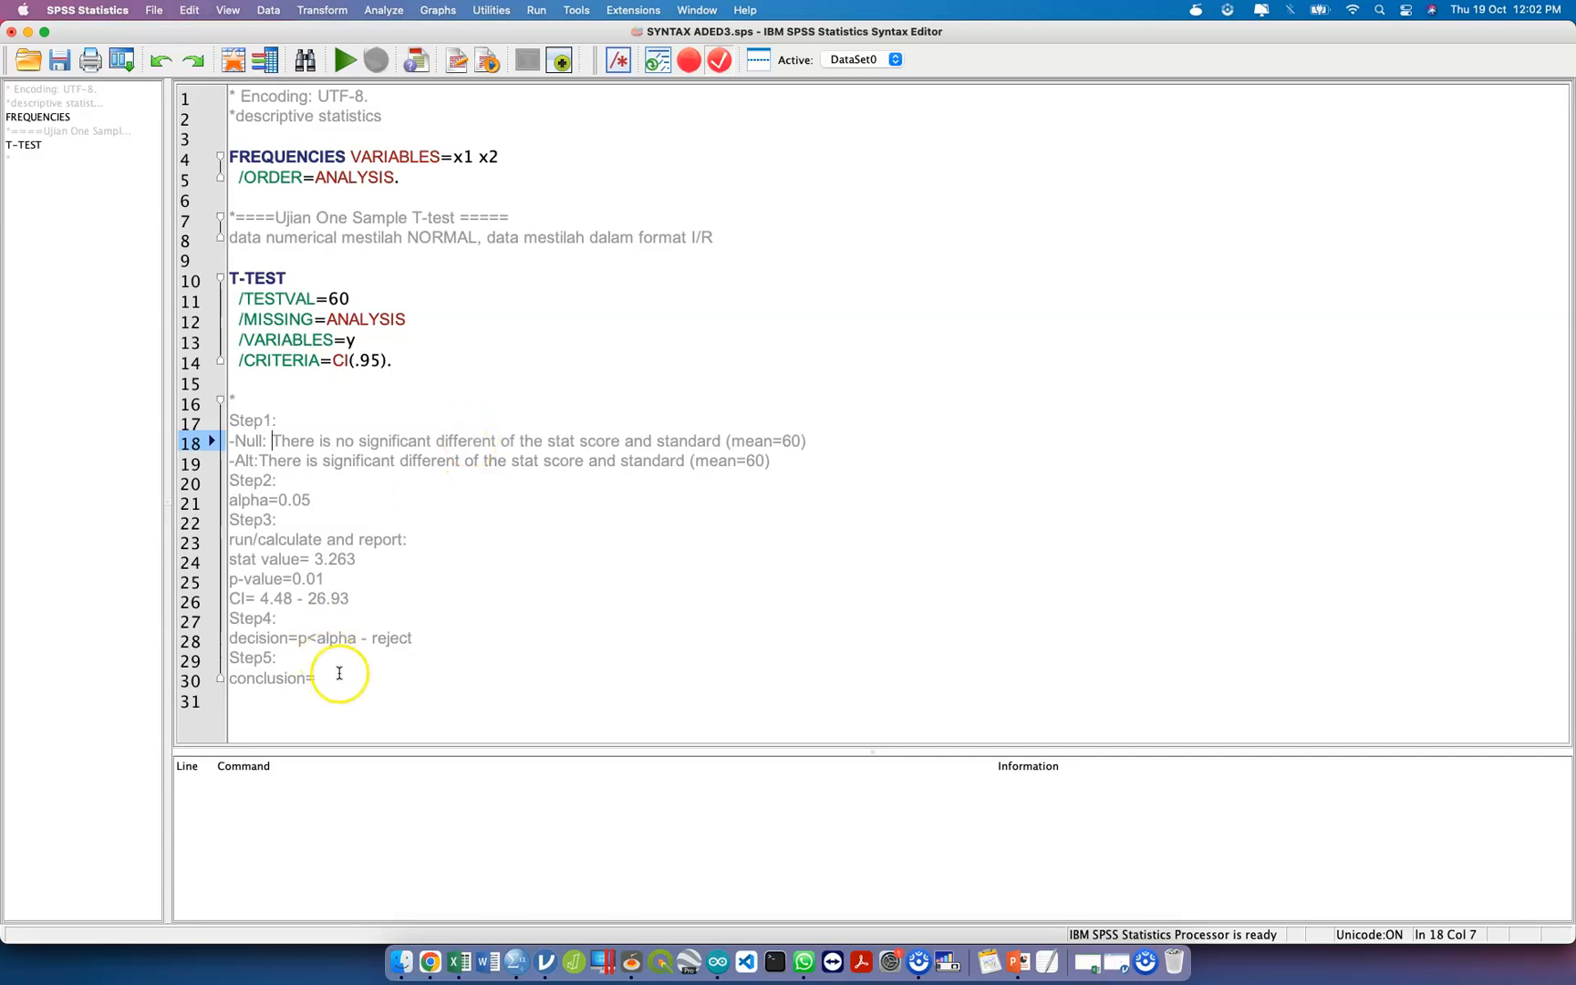
Begin the Step5 conclusion in the comment block with "There is significant difference".
{"action": "left_click", "coordinate": [340, 678]}
{"action": "type", "text": "There s"}
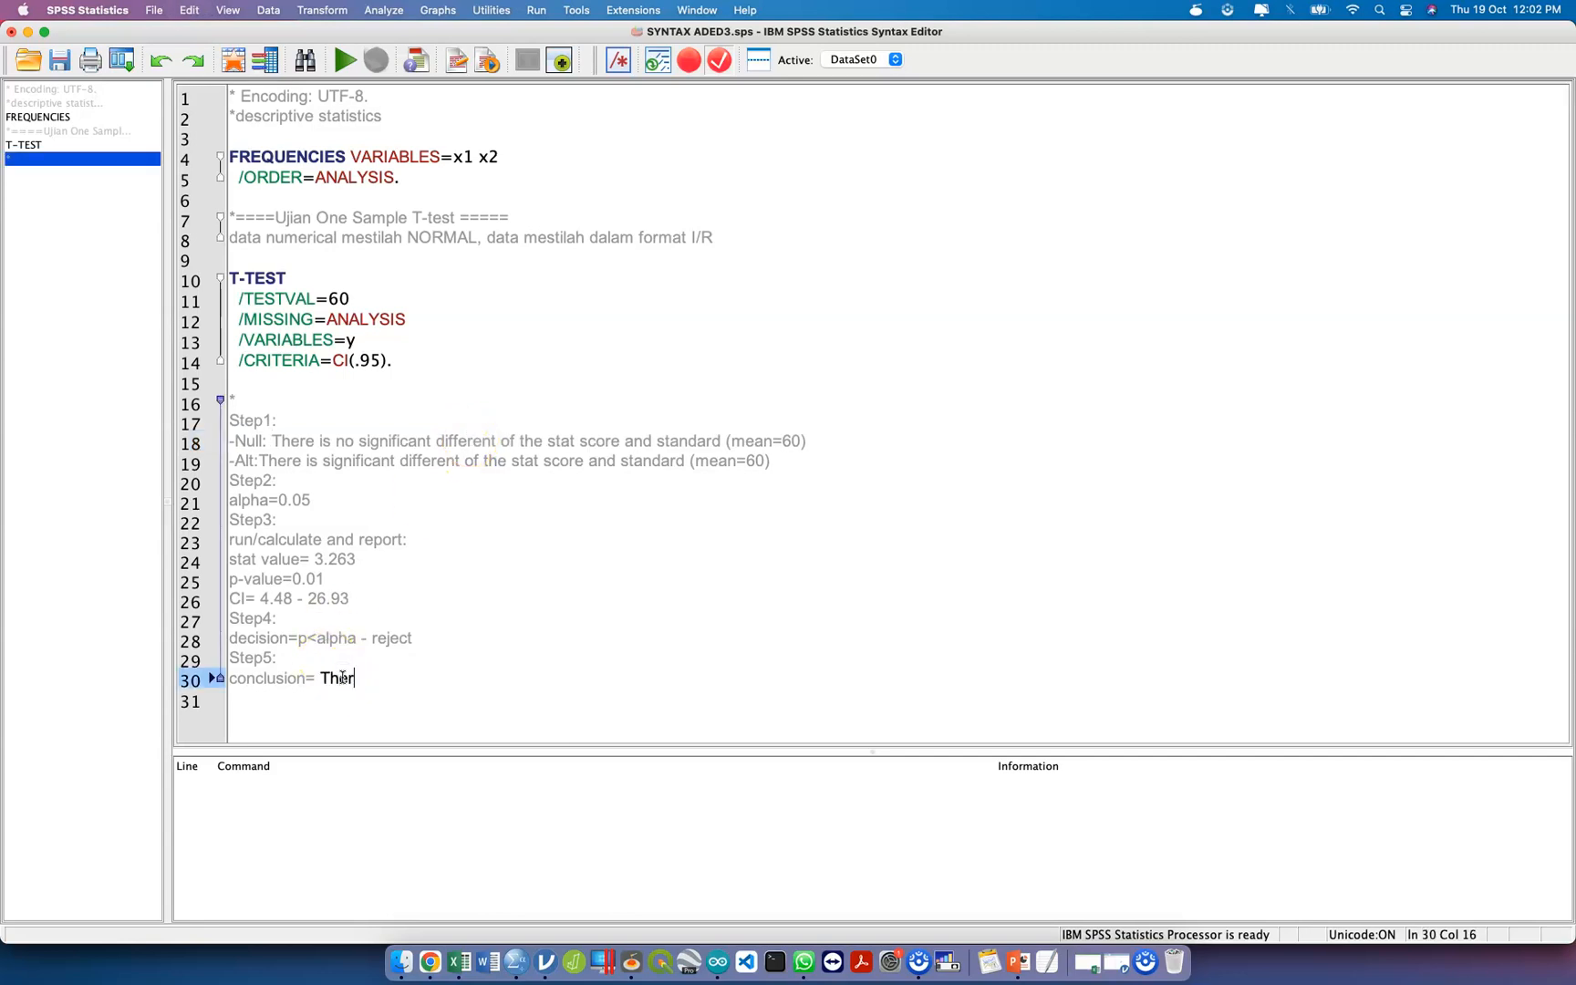
{"action": "key", "text": "BackSpace"}
{"action": "type", "text": "is n"}
{"action": "key", "text": "BackSpace"}
{"action": "type", "text": "signifiacn"}
{"action": "type", "text": "t"}
{"action": "key", "text": "BackSpace"}
{"action": "key", "text": "BackSpace"}
{"action": "key", "text": "BackSpace"}
{"action": "key", "text": "BackSpace"}
{"action": "type", "text": "cant difference"}
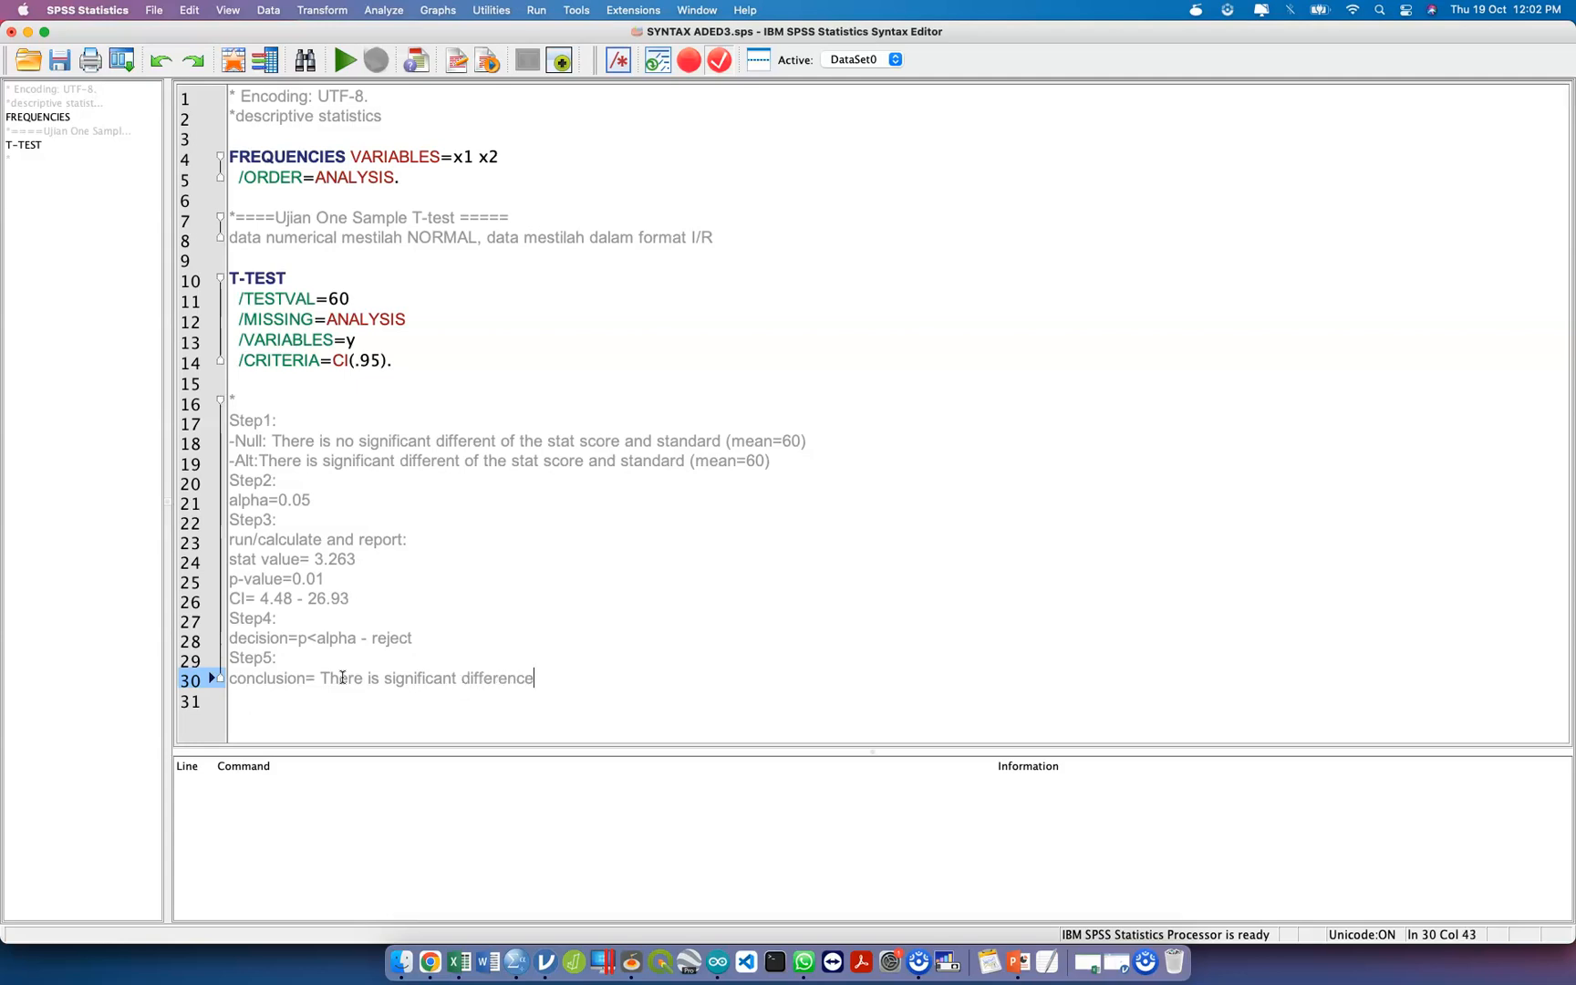
Continue the conclusion sentence with "of the stat score with the standard (mean=60)".
{"action": "type", "text": "of the stat s"}
{"action": "type", "text": "c"}
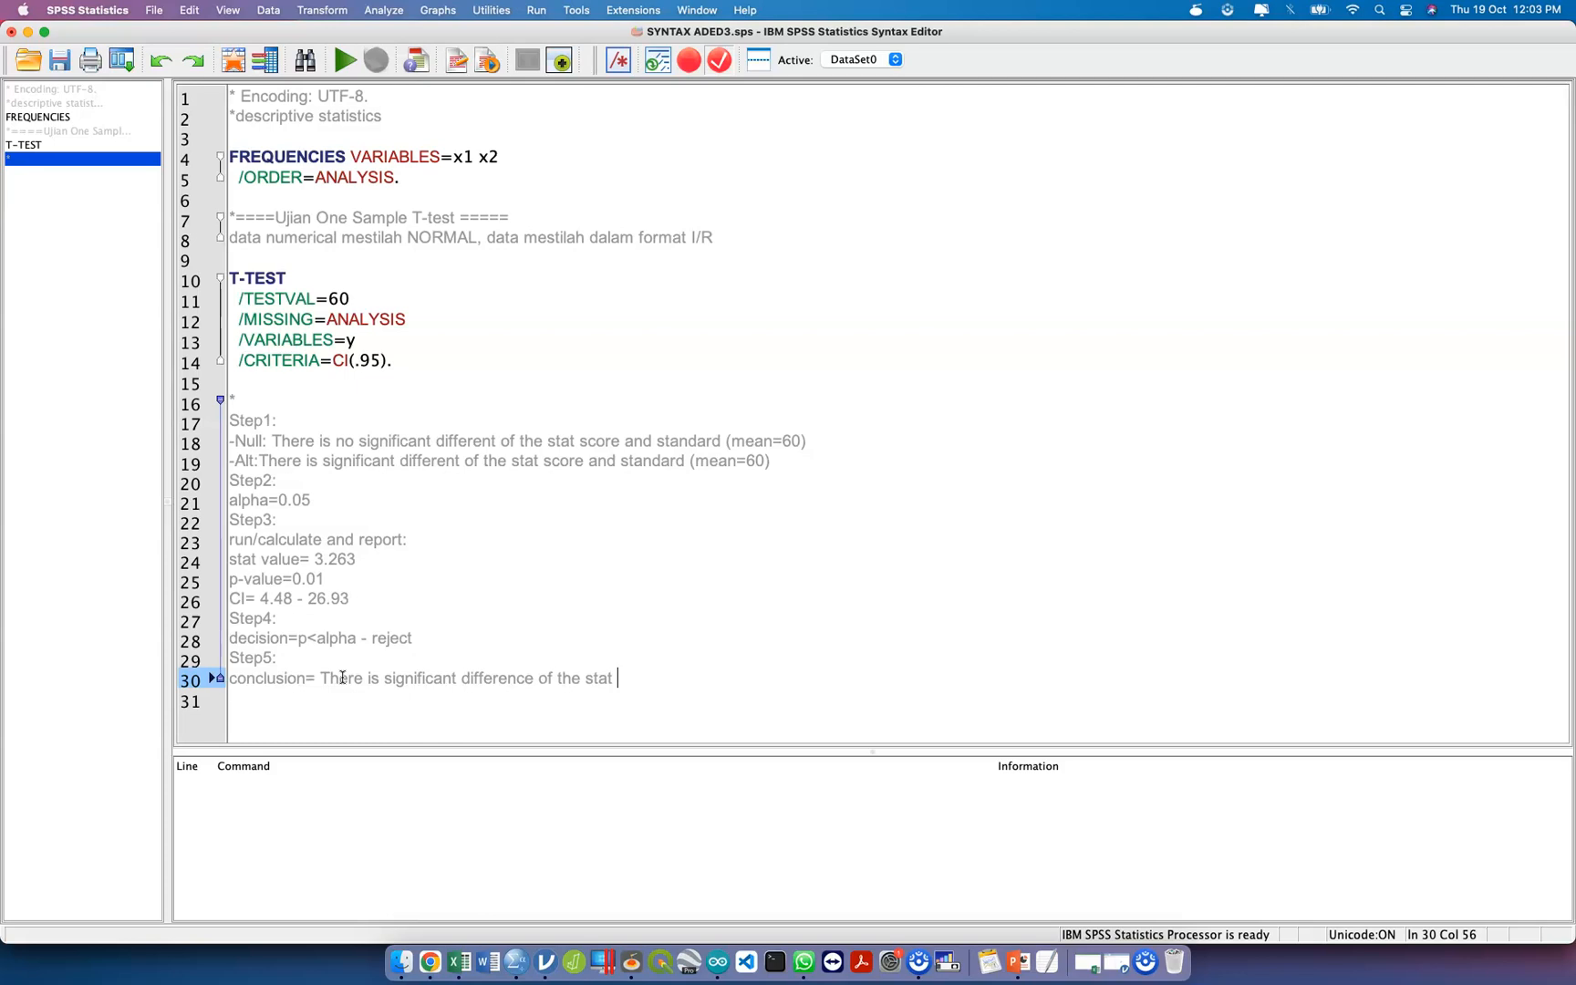
{"action": "type", "text": "o"}
{"action": "type", "text": "re"}
{"action": "type", "text": " with teh stand"}
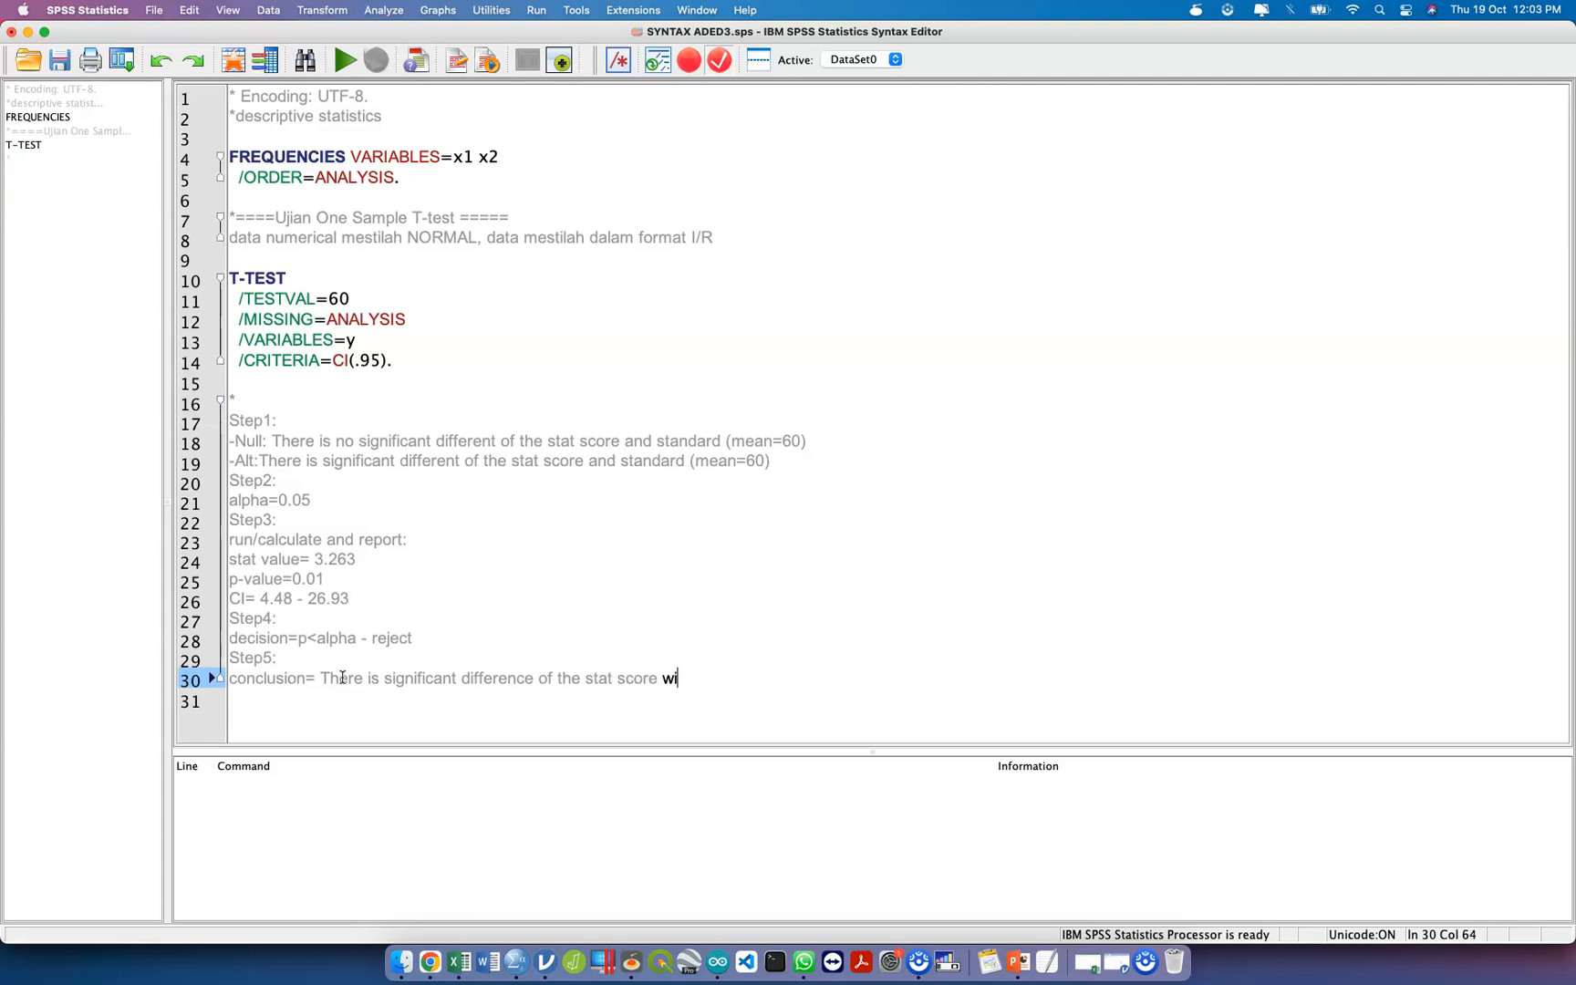
{"action": "key", "text": "BackSpace"}
{"action": "key", "text": "BackSpace"}
{"action": "key", "text": "BackSpace"}
{"action": "key", "text": "BackSpace"}
{"action": "key", "text": "BackSpace"}
{"action": "key", "text": "BackSpace"}
{"action": "key", "text": "BackSpace"}
{"action": "key", "text": "BackSpace"}
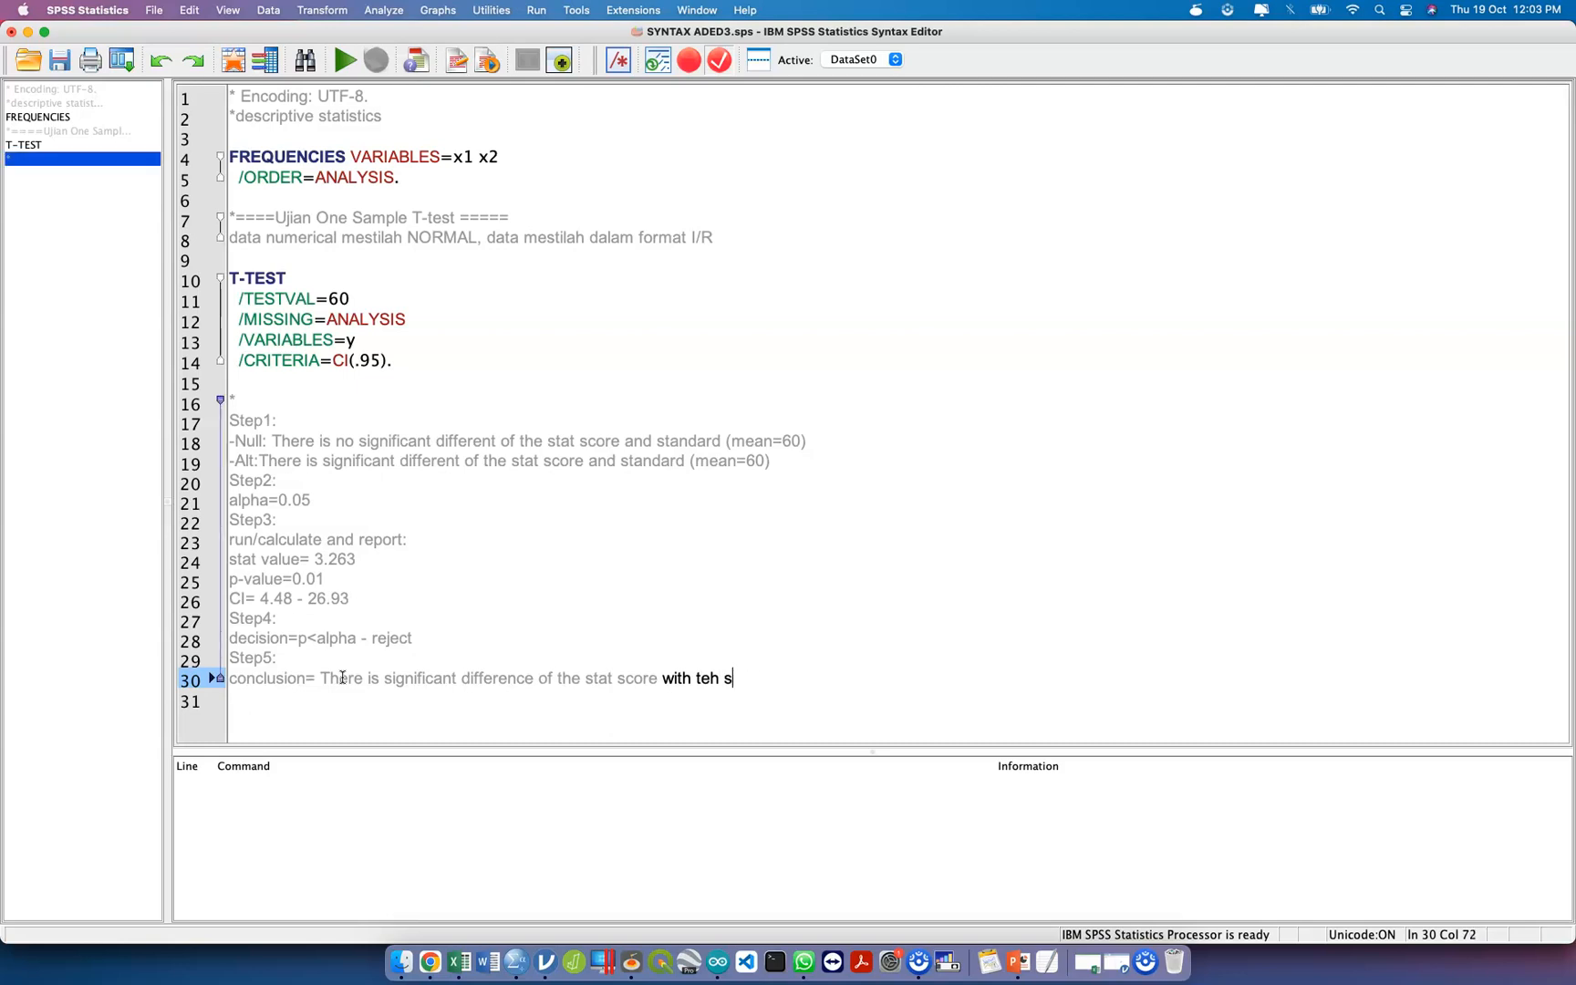
{"action": "type", "text": "he s"}
{"action": "type", "text": "tadnard"}
{"action": "key", "text": "BackSpace"}
{"action": "key", "text": "BackSpace"}
{"action": "key", "text": "BackSpace"}
{"action": "key", "text": "BackSpace"}
{"action": "key", "text": "BackSpace"}
{"action": "type", "text": "ndard th"}
{"action": "key", "text": "BackSpace"}
{"action": "key", "text": "BackSpace"}
{"action": "type", "text": "(mean)"}
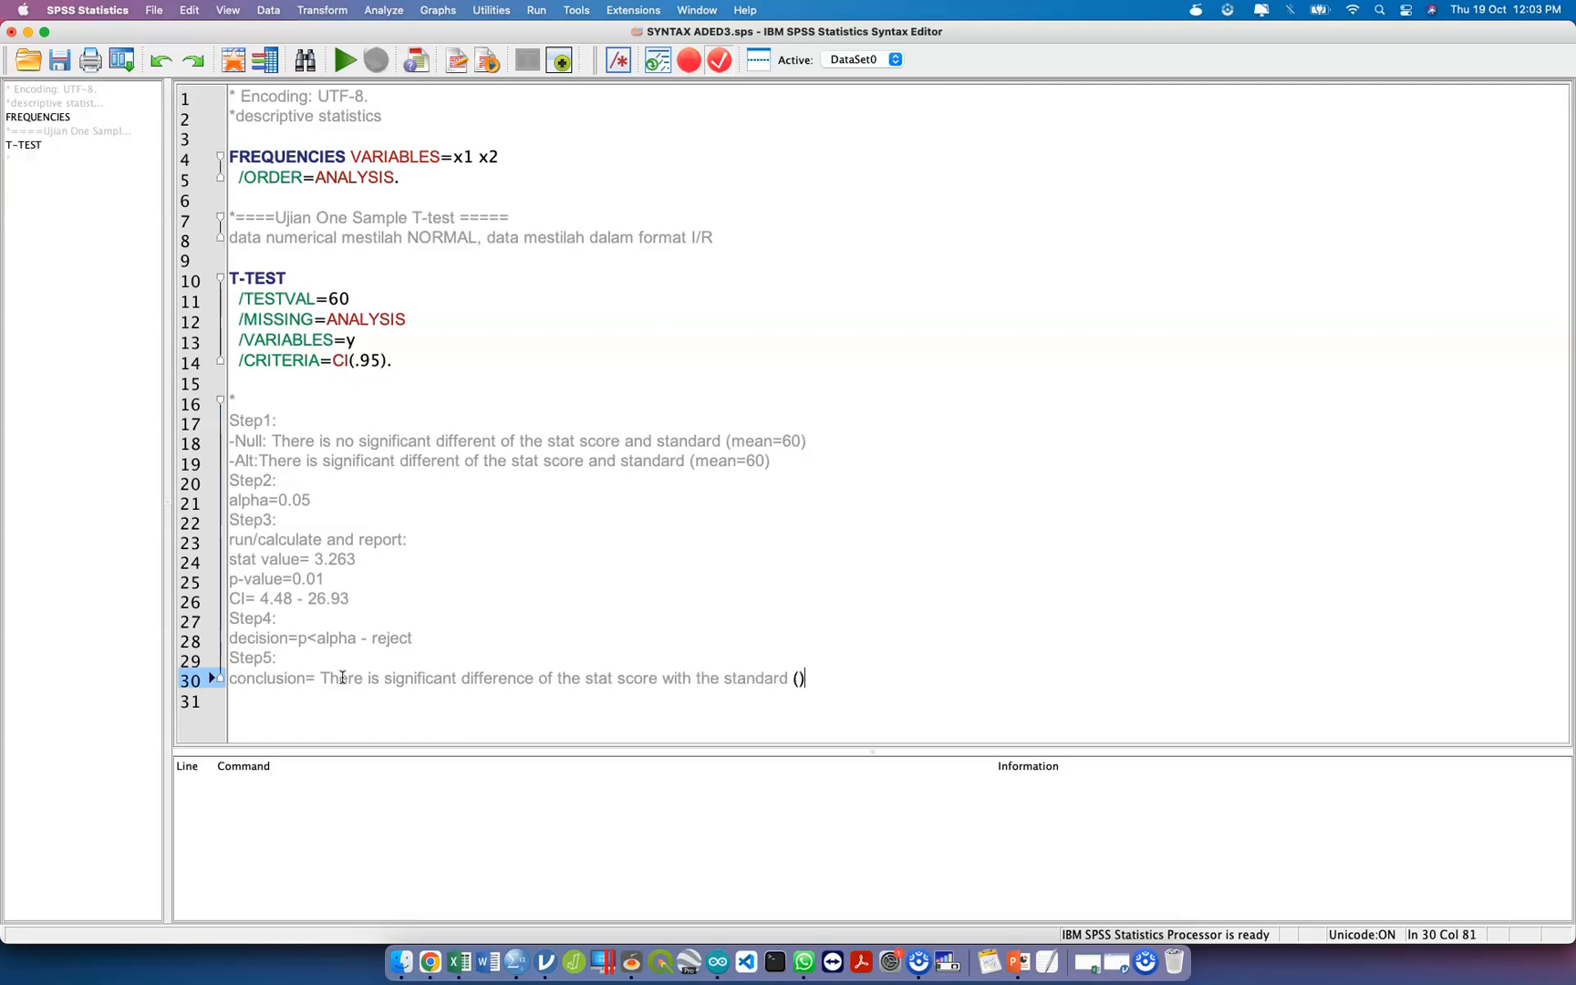
{"action": "key", "text": "Left"}
{"action": "type", "text": "=60"}
{"action": "key", "text": "Right"}
Add "at the level of significant alpha = 0.05" to the conclusion sentence.
{"action": "type", "text": "at the level of significant "}
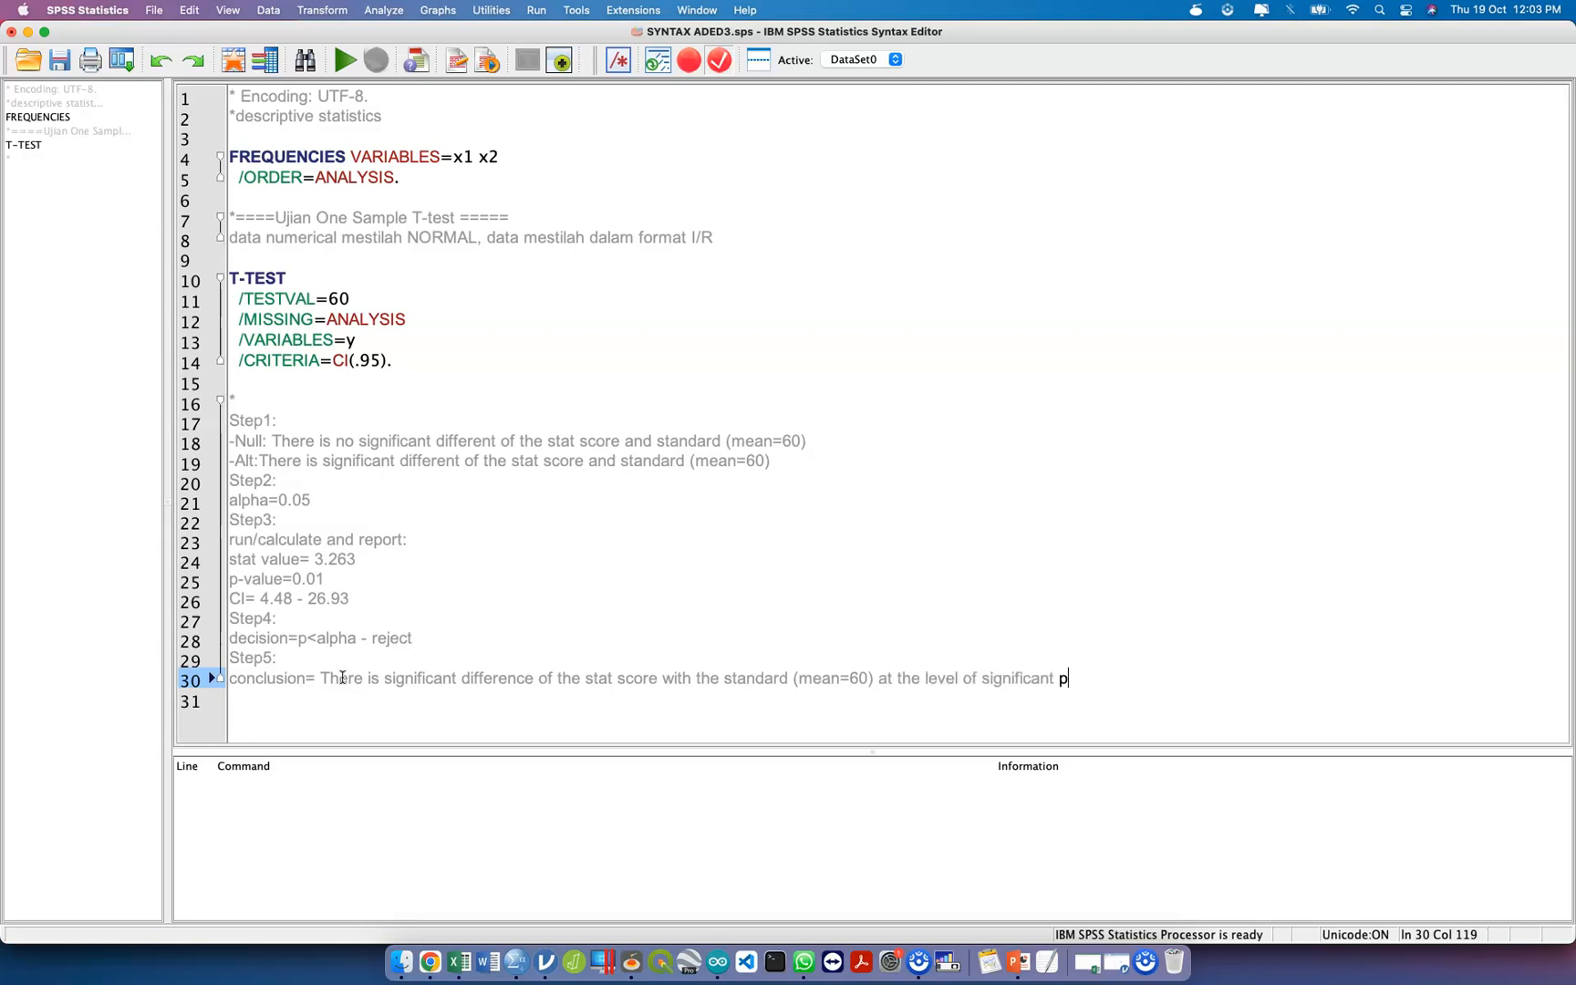
{"action": "type", "text": "alpha = 0.05, where the t-statist"}
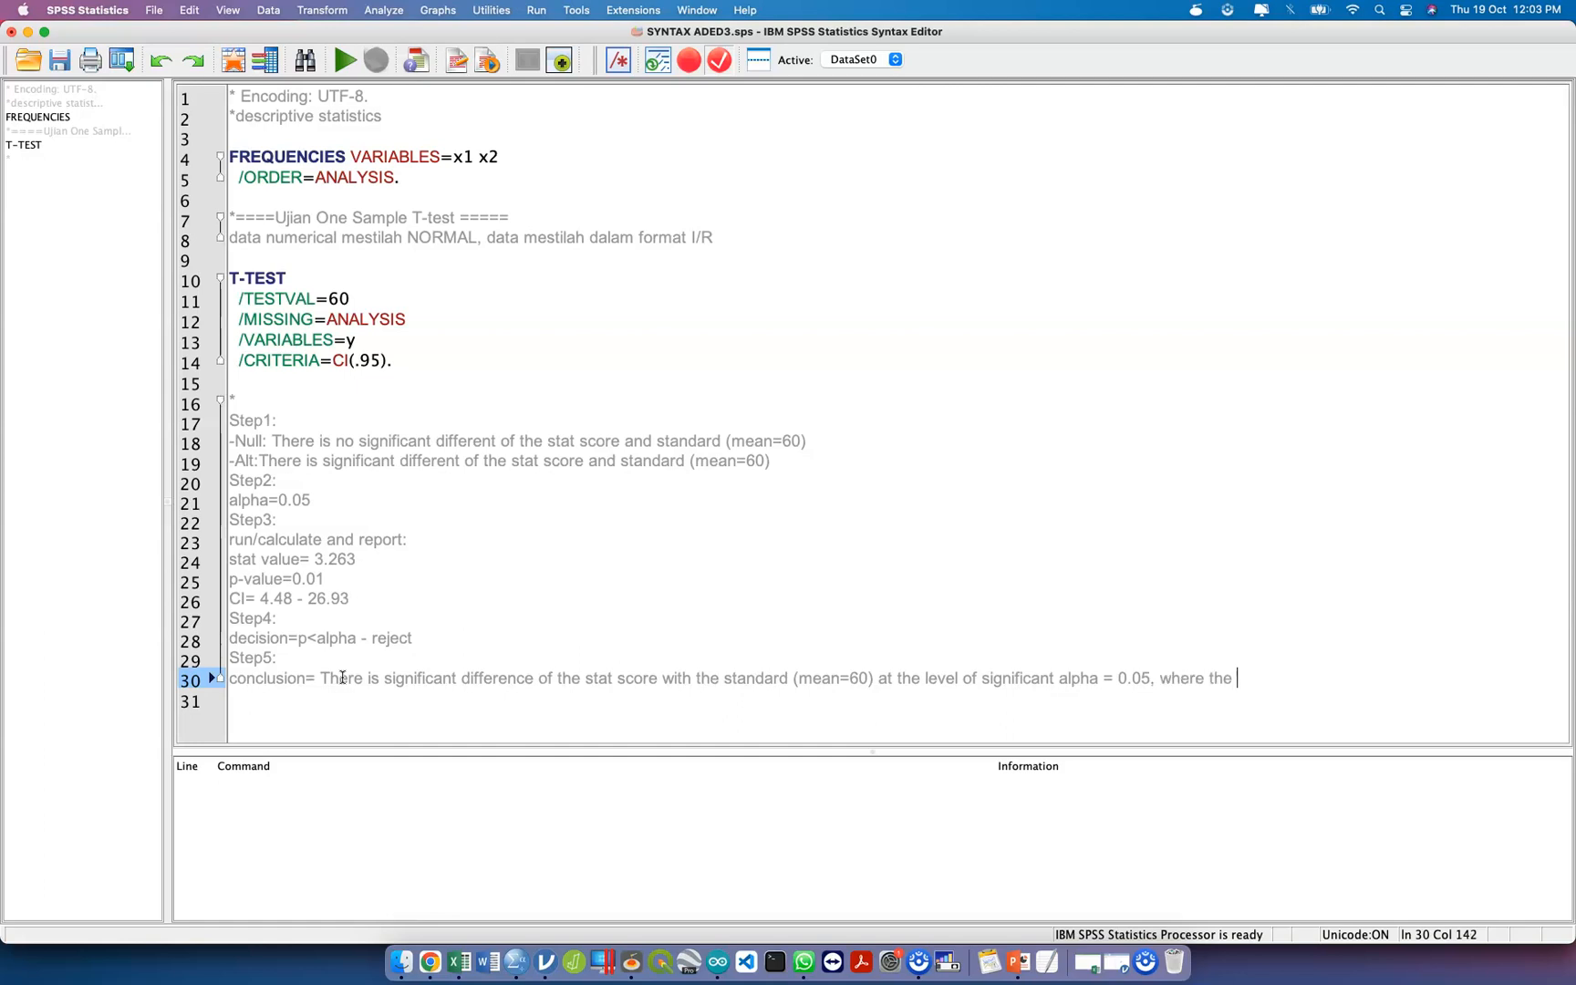
{"action": "type", "text": "ic"}
{"action": "type", "text": "="}
{"action": "type", "text": "3"}
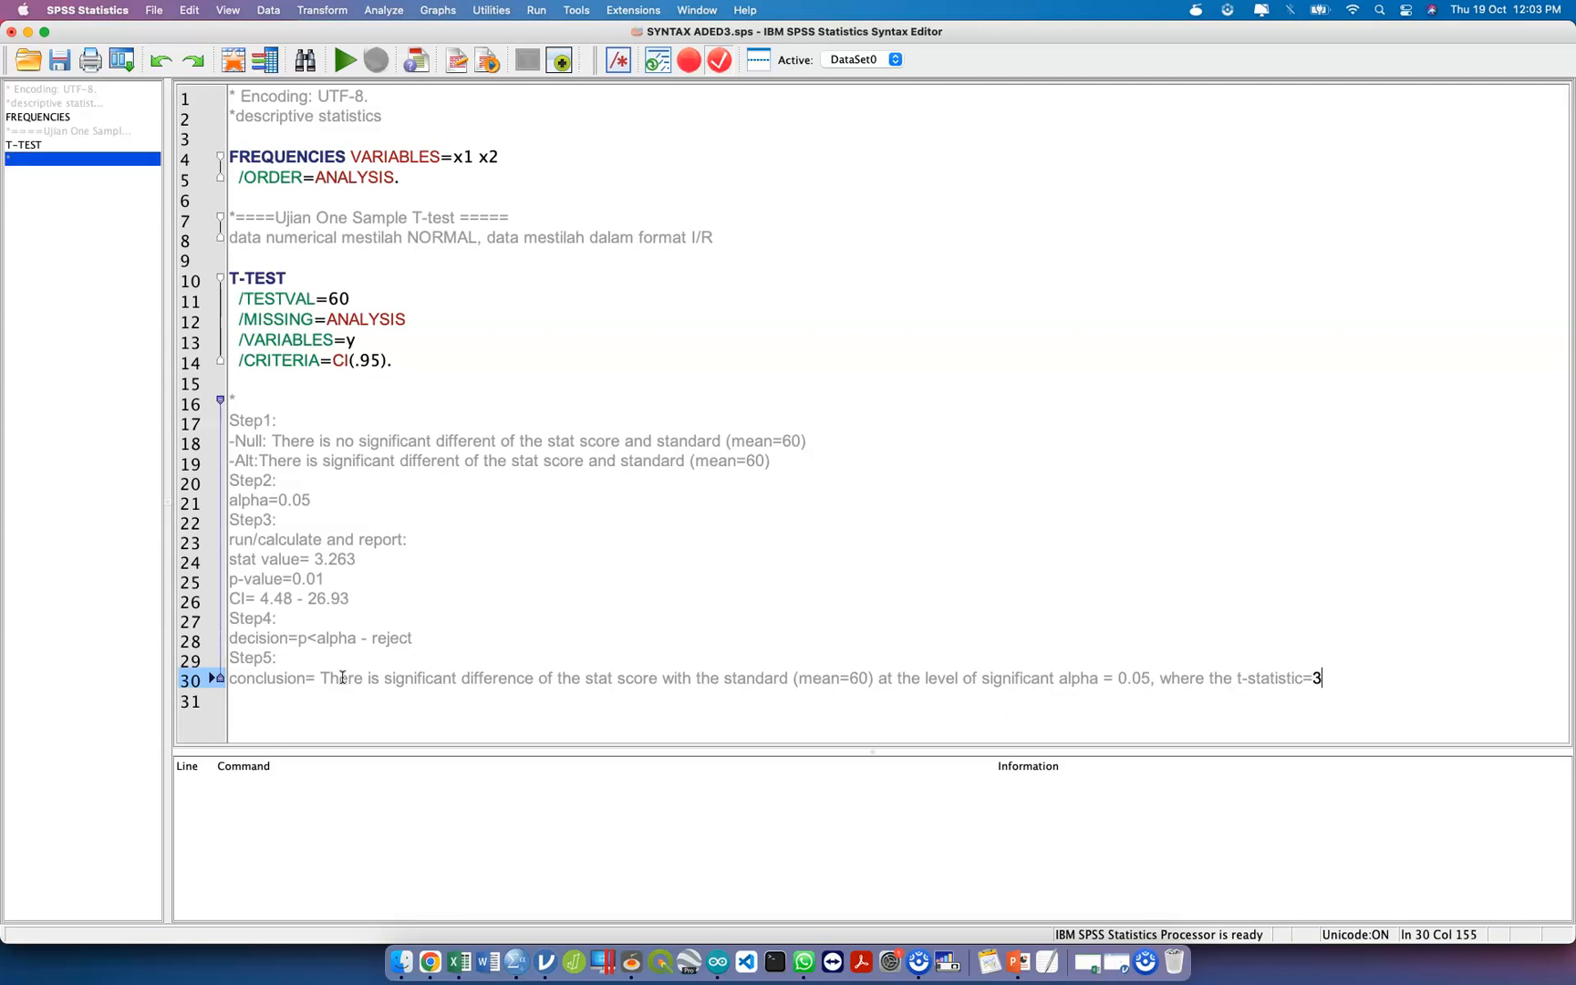
{"action": "type", "text": ".263 "}
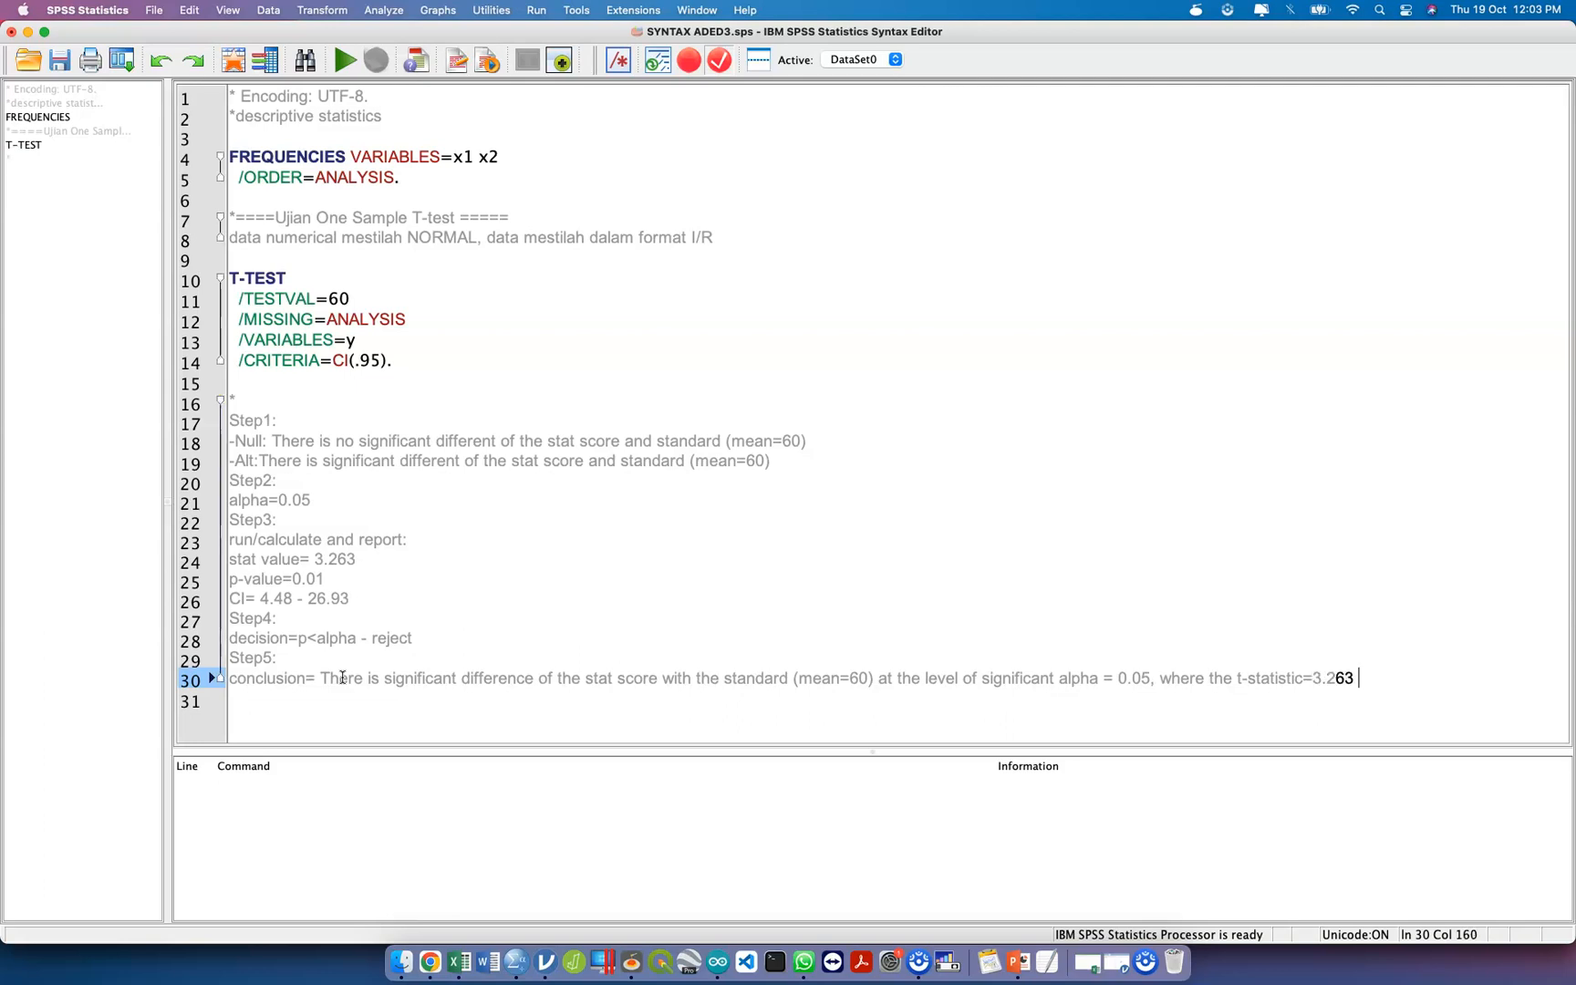
{"action": "type", "text": "and the p-value "}
{"action": "type", "text": "= 0."}
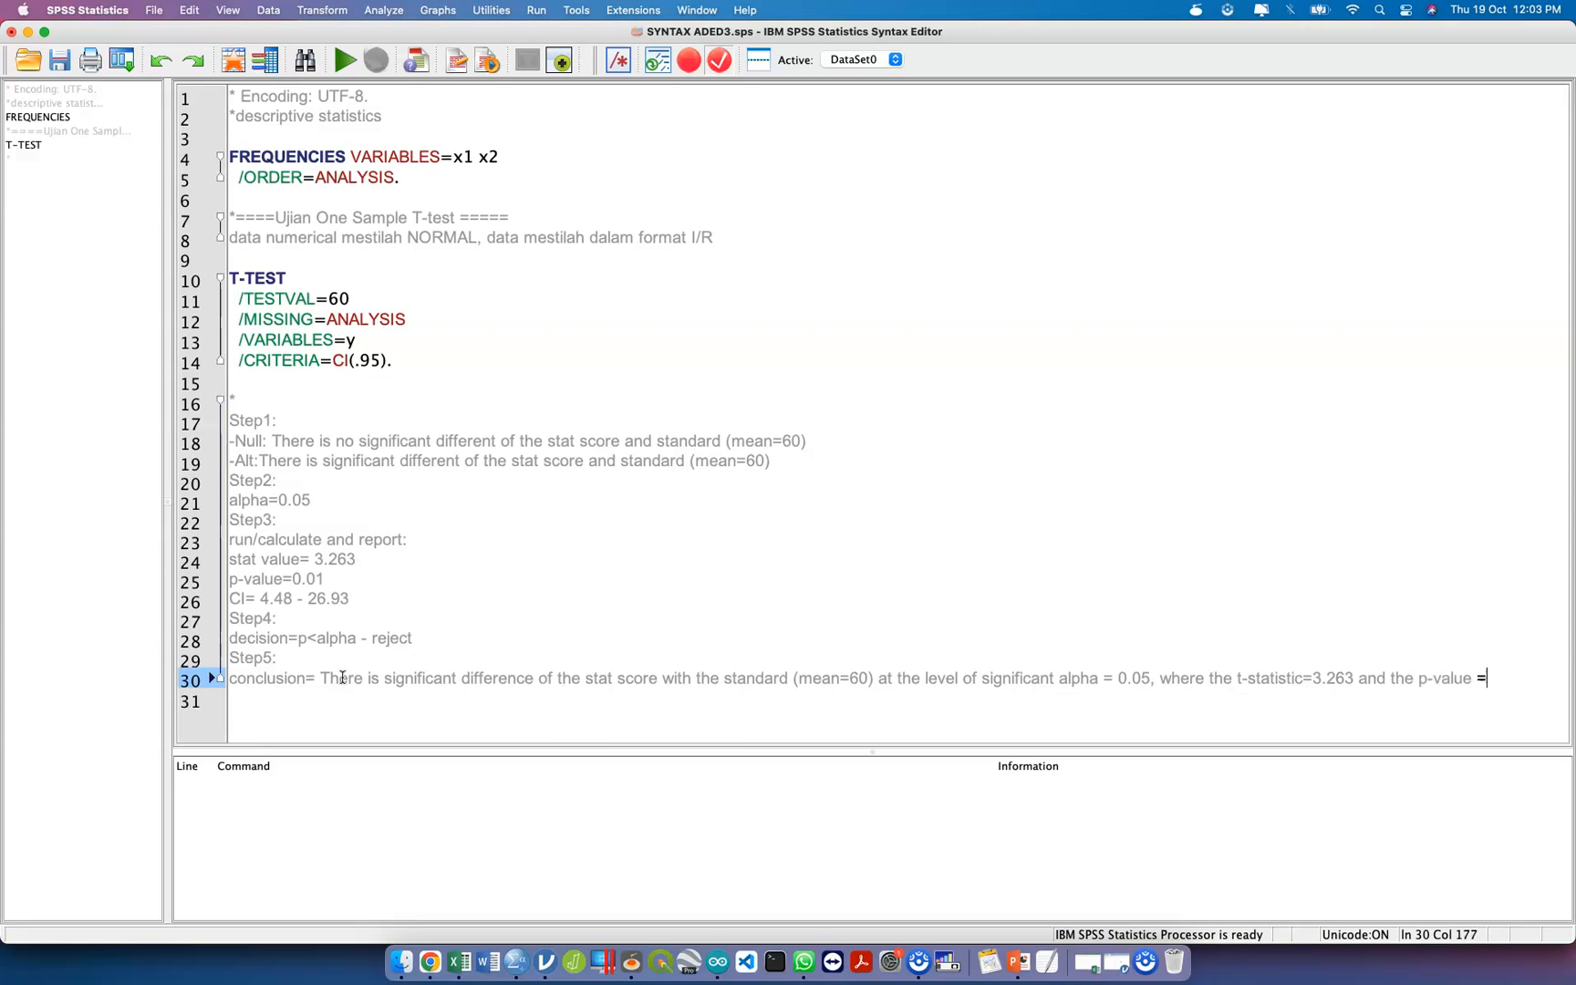
{"action": "type", "text": "01 and"}
Extend the conclusion with ", where the t-statistic=3.263 and the p-value = 0.01".
{"action": "key", "text": "BackSpace"}
{"action": "key", "text": "BackSpace"}
{"action": "key", "text": "BackSpace"}
{"action": "key", "text": "BackSpace"}
Add ", CI = 4.48 -26" to the conclusion and break the line before "where the t-statistic".
{"action": "type", "text": ", CI = "}
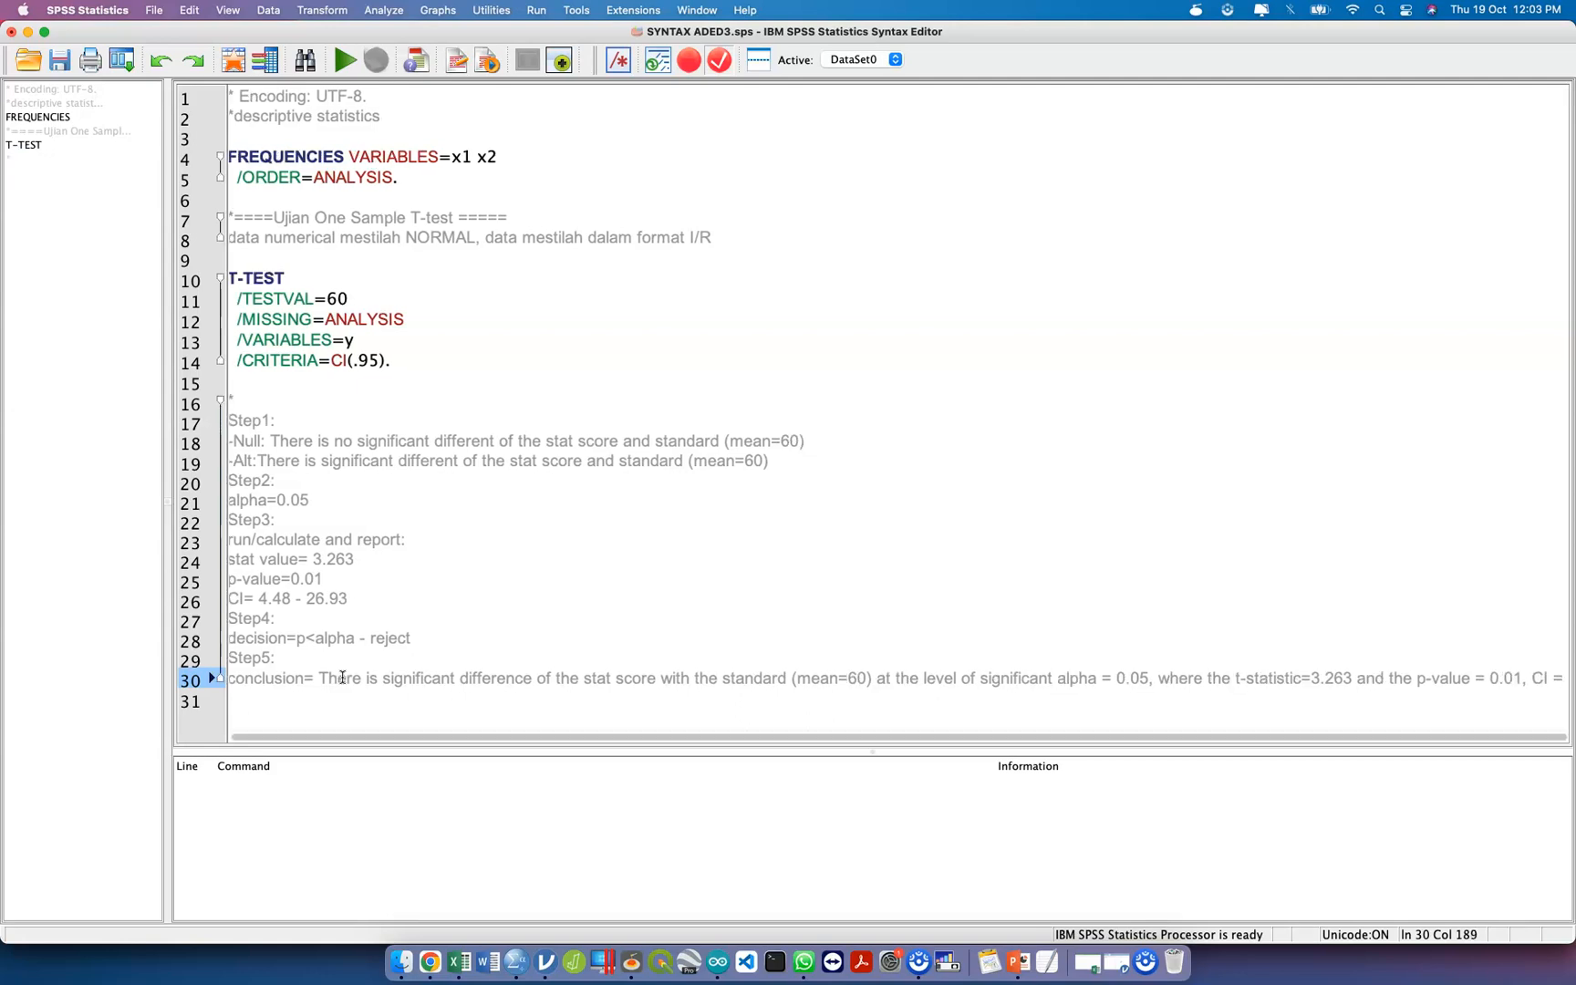
{"action": "type", "text": "4.48 "}
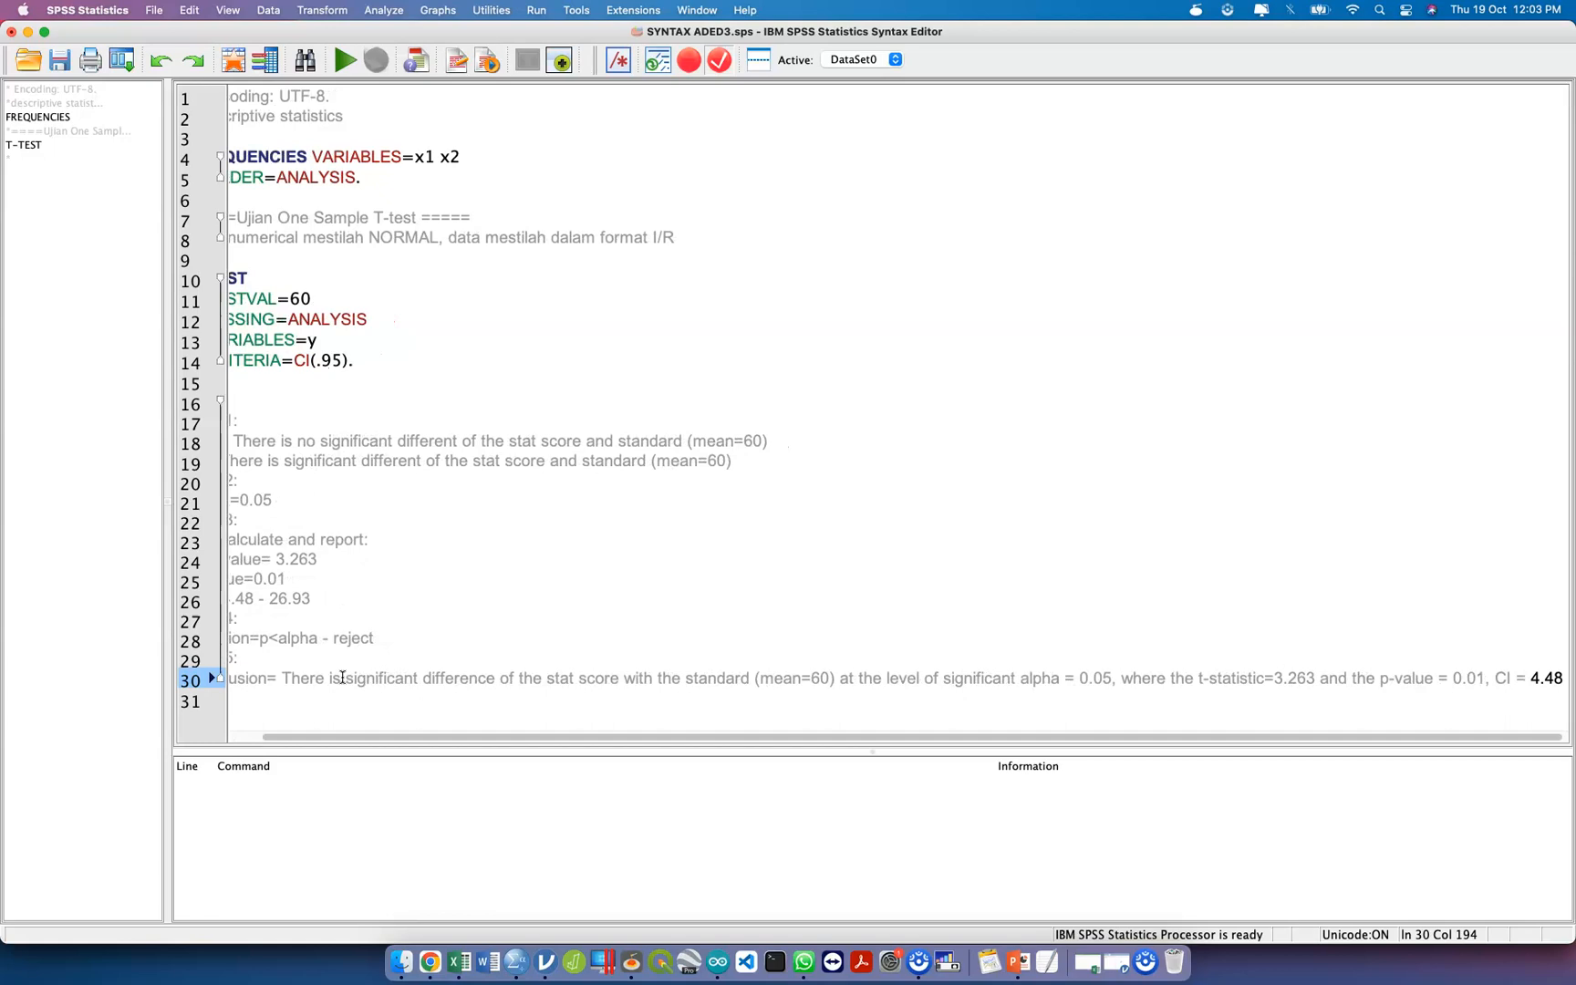
{"action": "type", "text": "-26"}
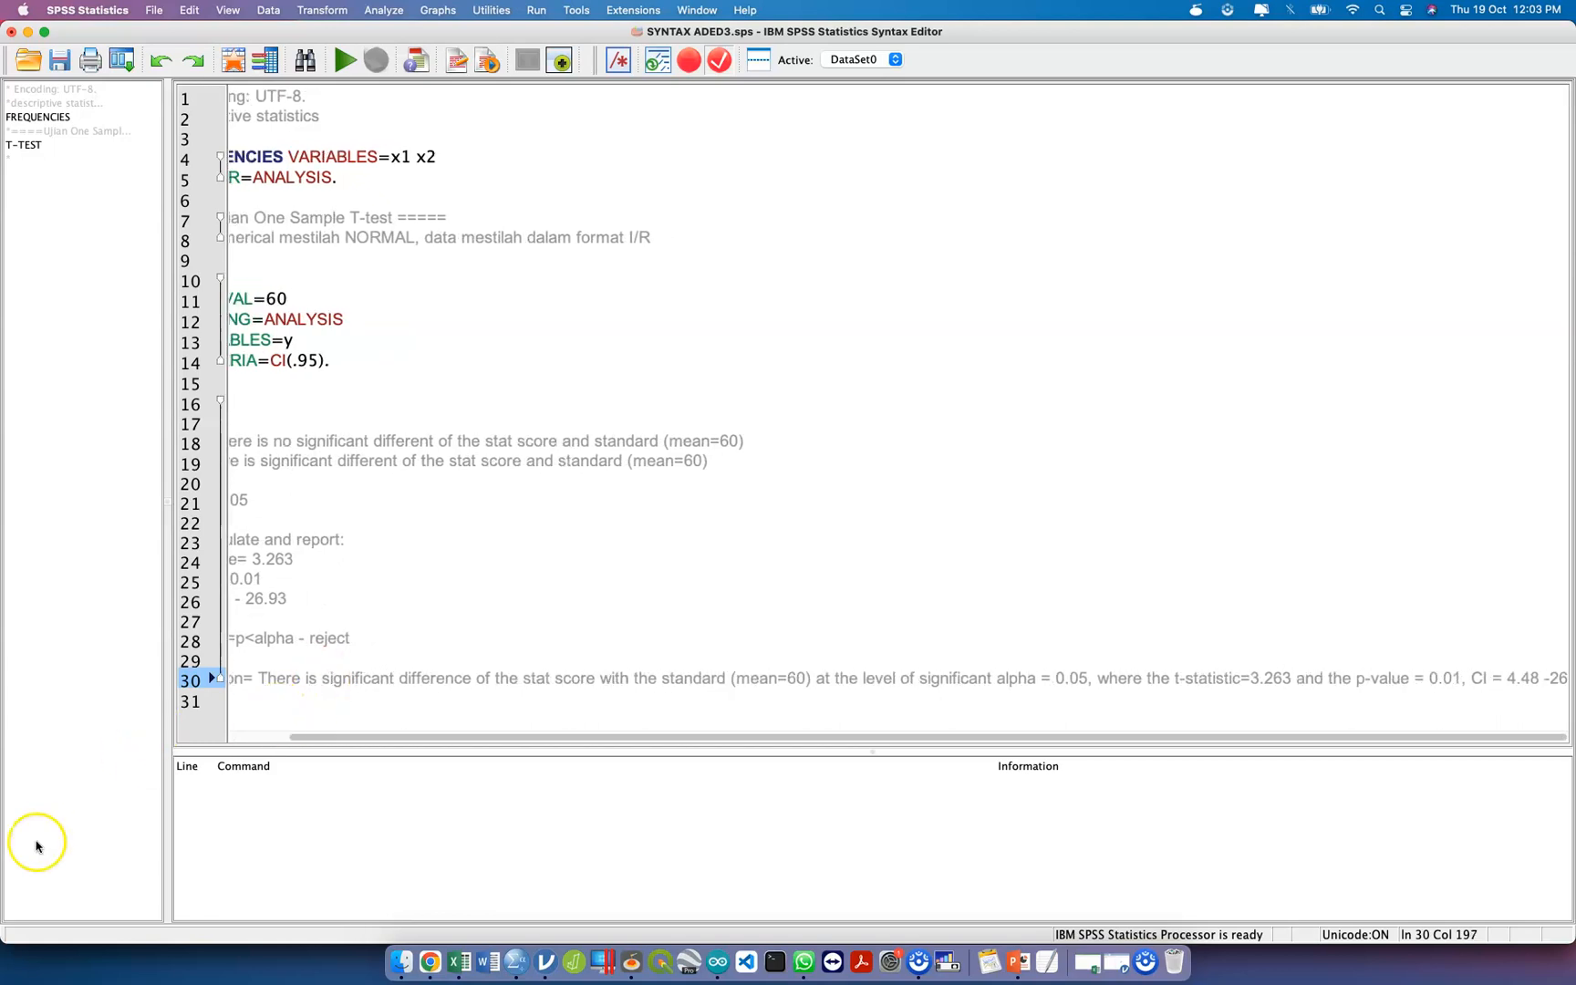
{"action": "left_click", "coordinate": [1098, 680]}
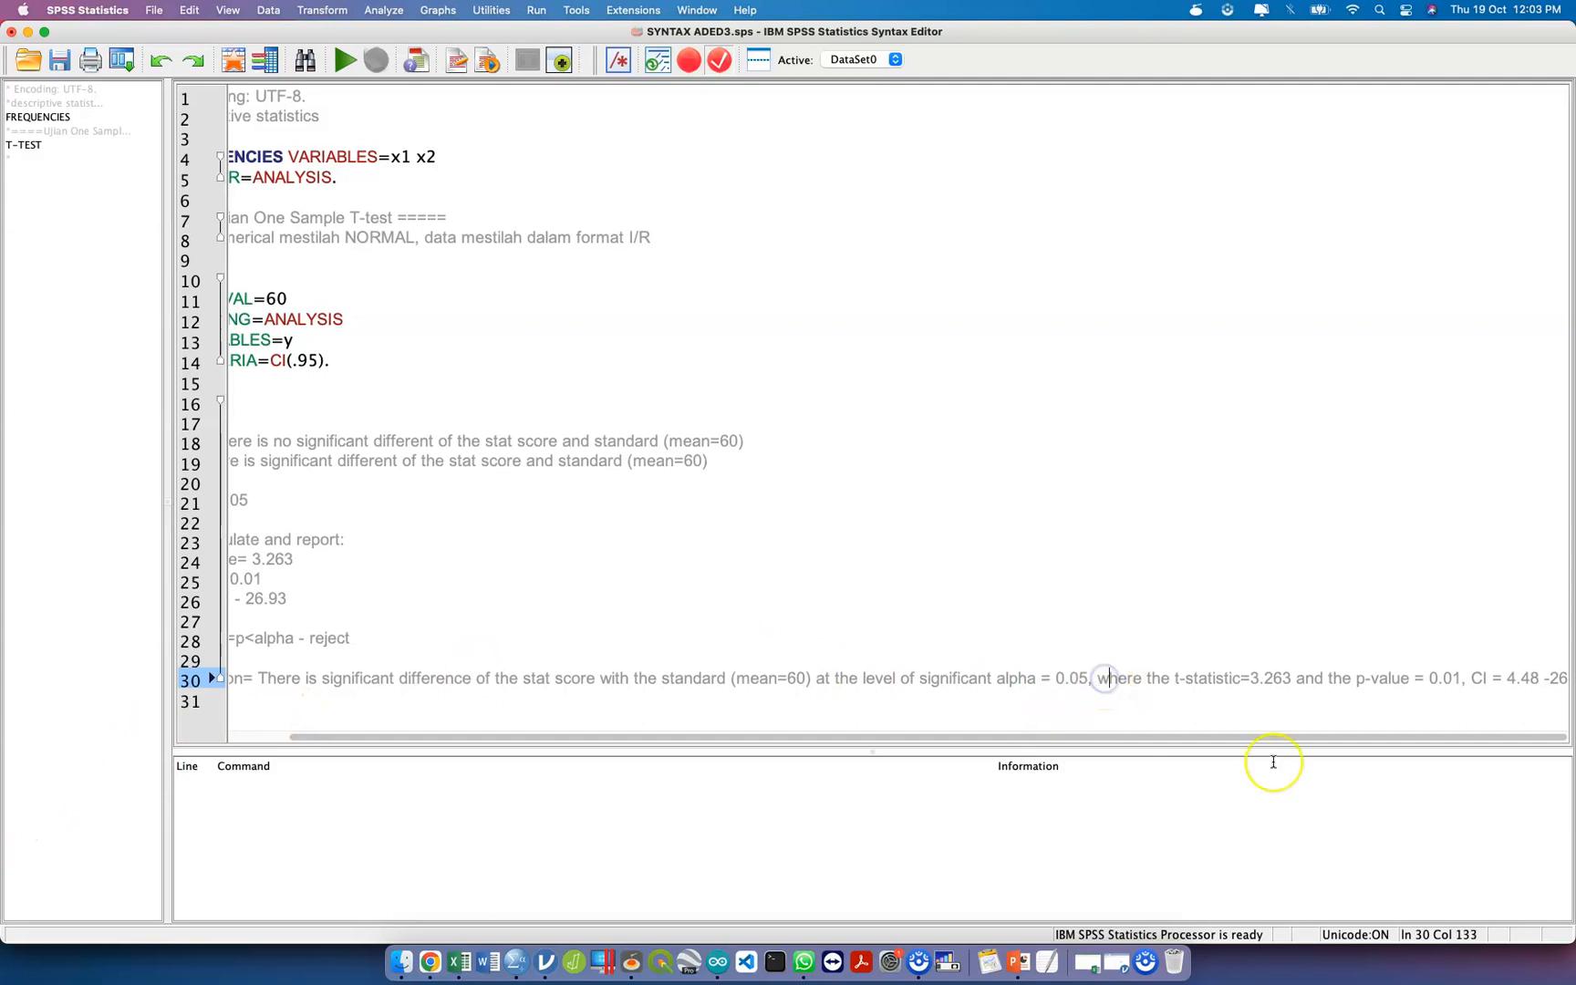
{"action": "key", "text": "Return"}
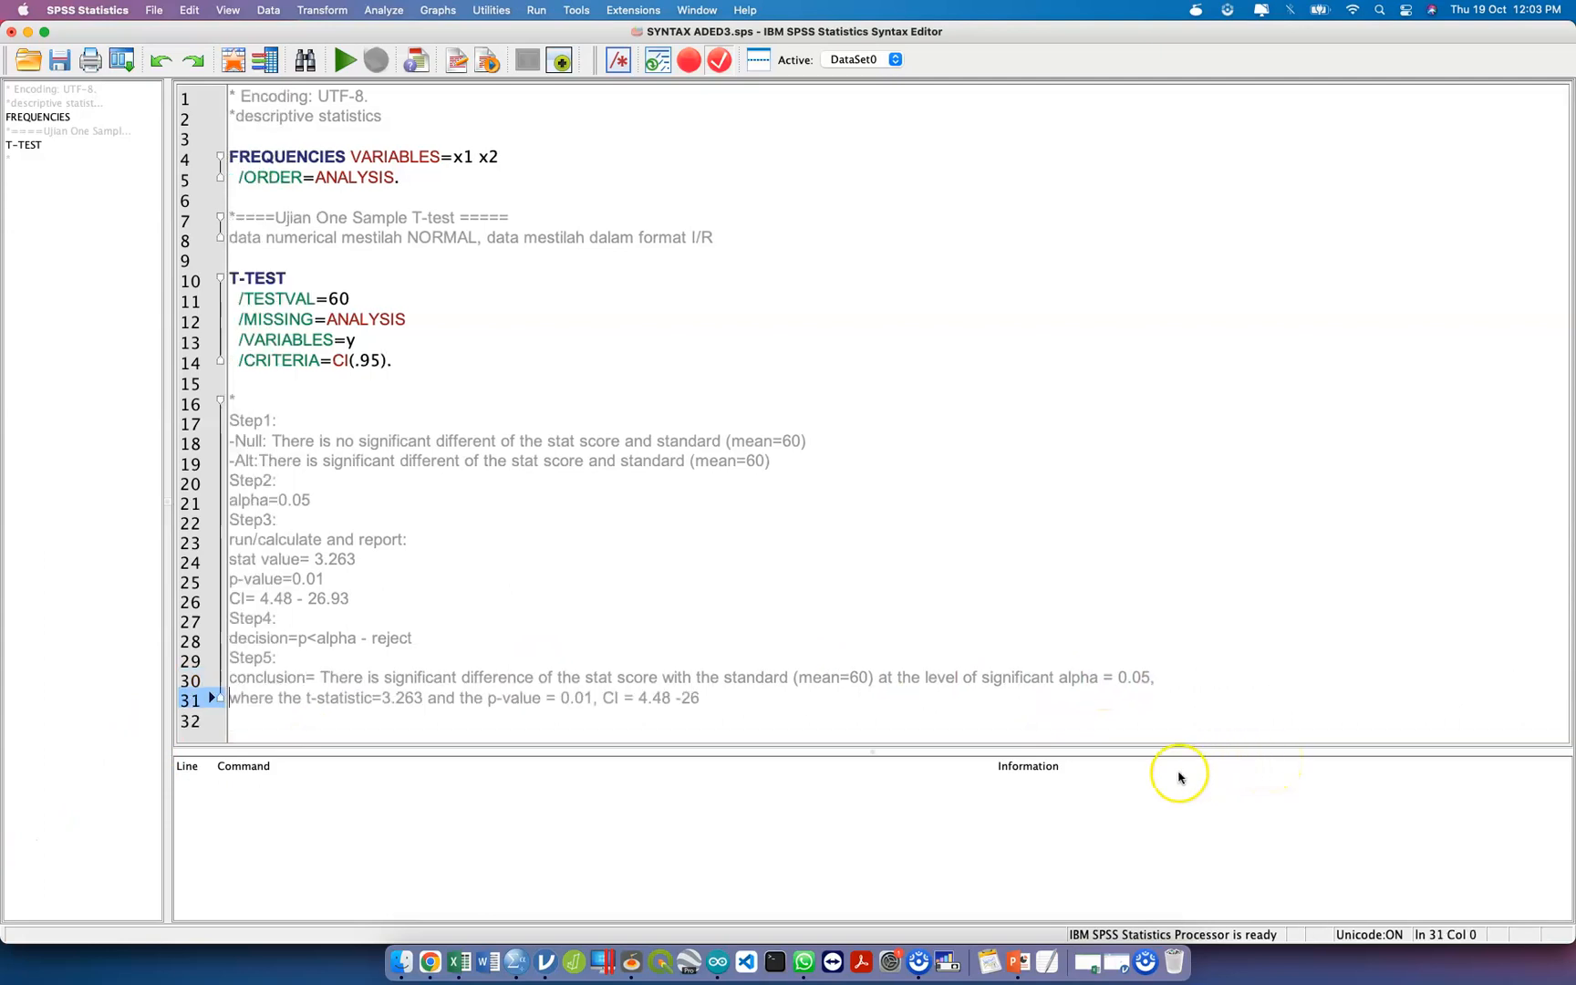
End the CI sentence and add "The mean of samples indicate higher than the stadard given," to the conclusion.
{"action": "left_click", "coordinate": [1017, 702]}
{"action": "type", "text": ". Ther"}
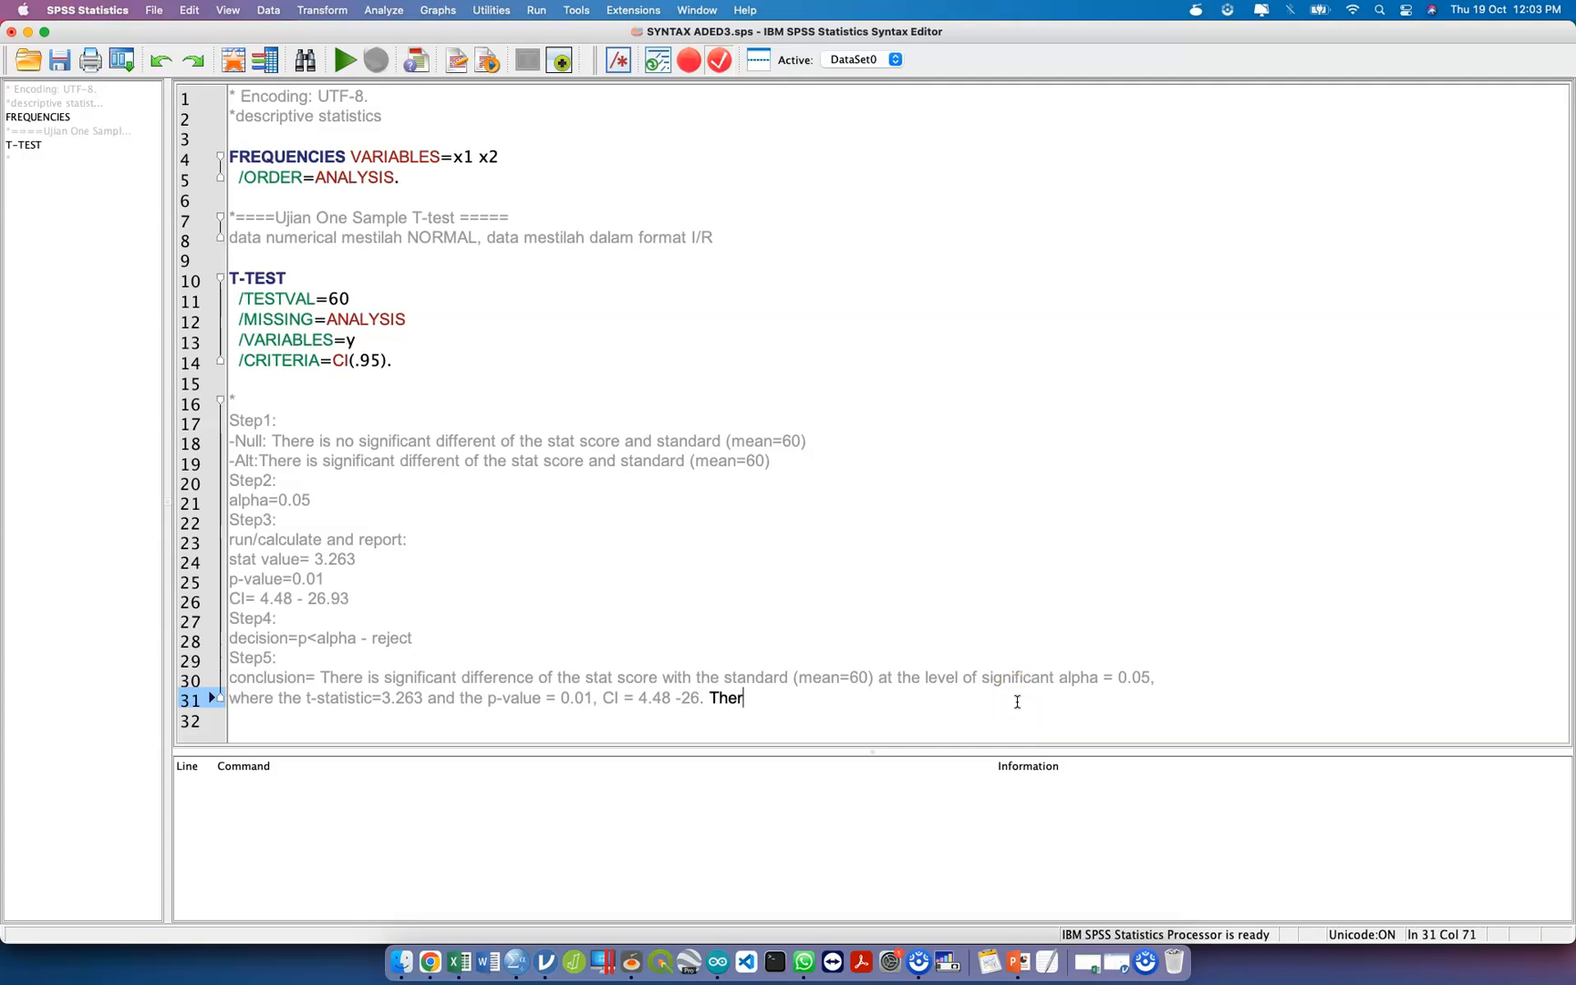
{"action": "key", "text": "BackSpace"}
{"action": "type", "text": "mean of samples indi"}
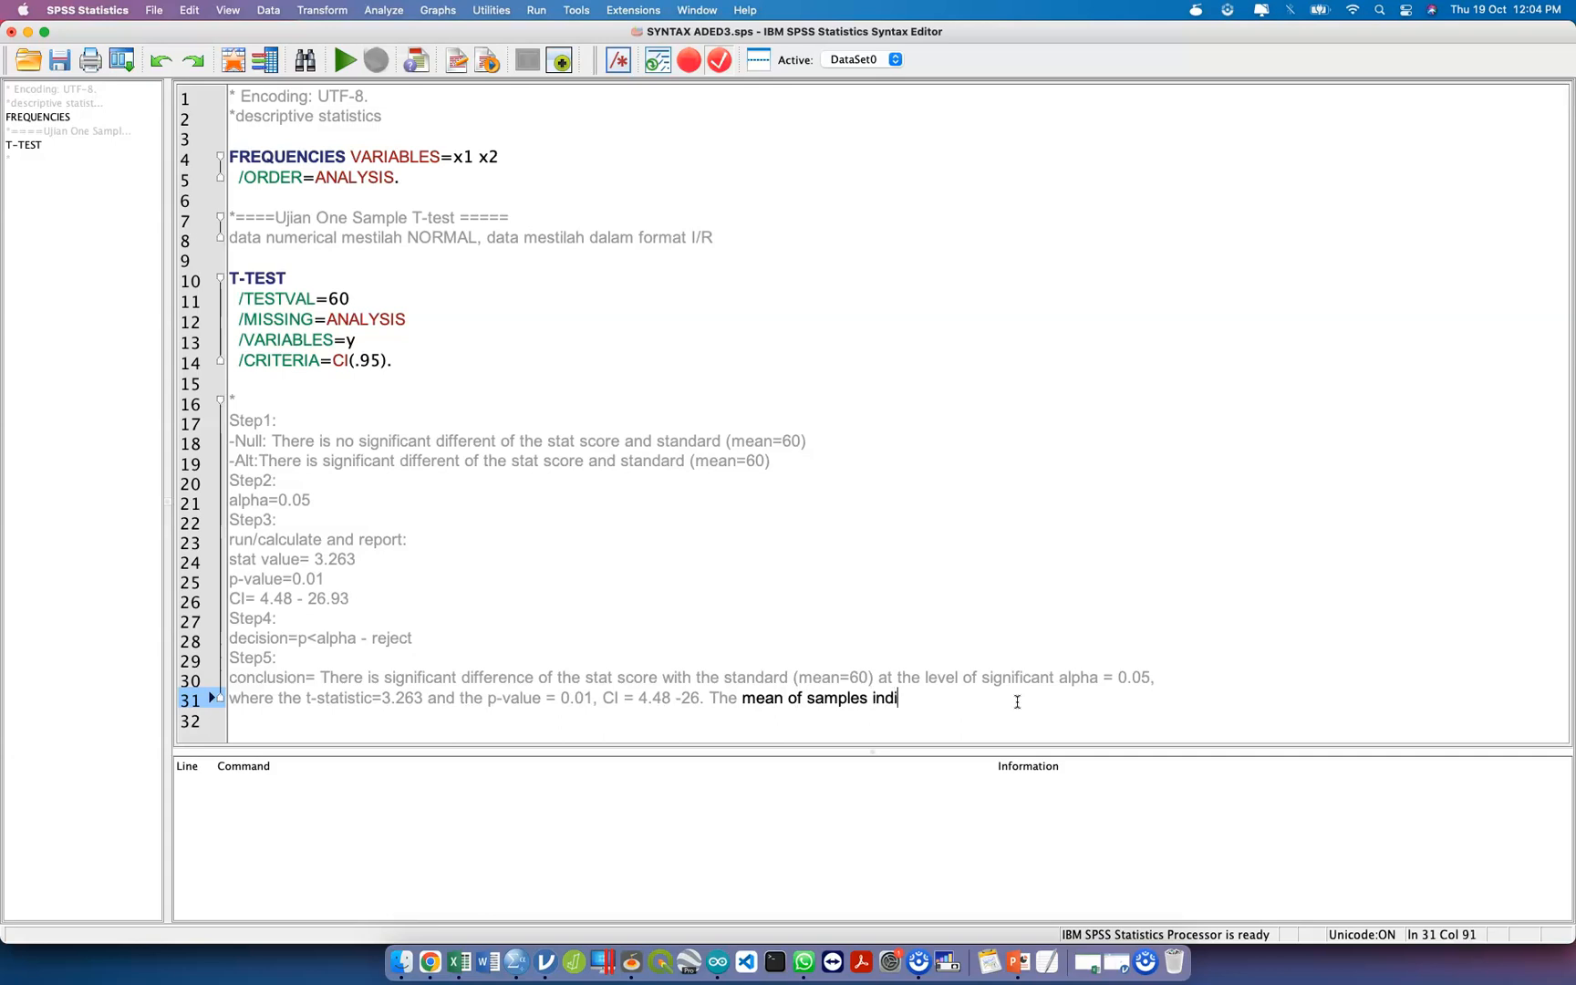
{"action": "type", "text": "cate l"}
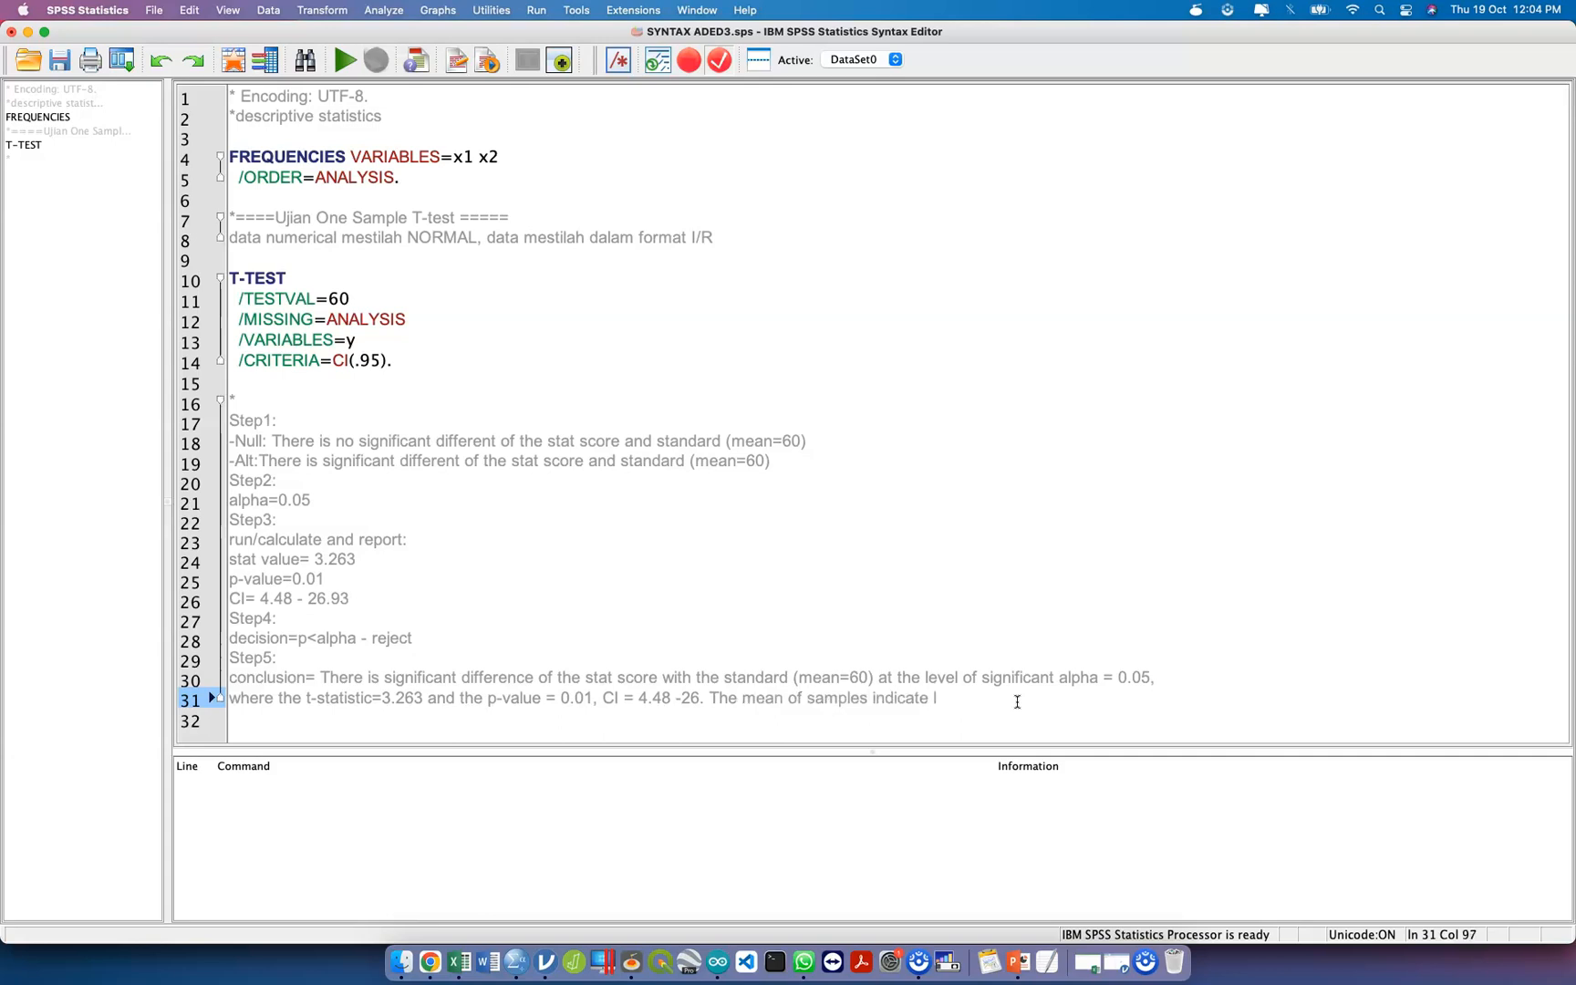
{"action": "type", "text": "higher thanthe stadard given, "}
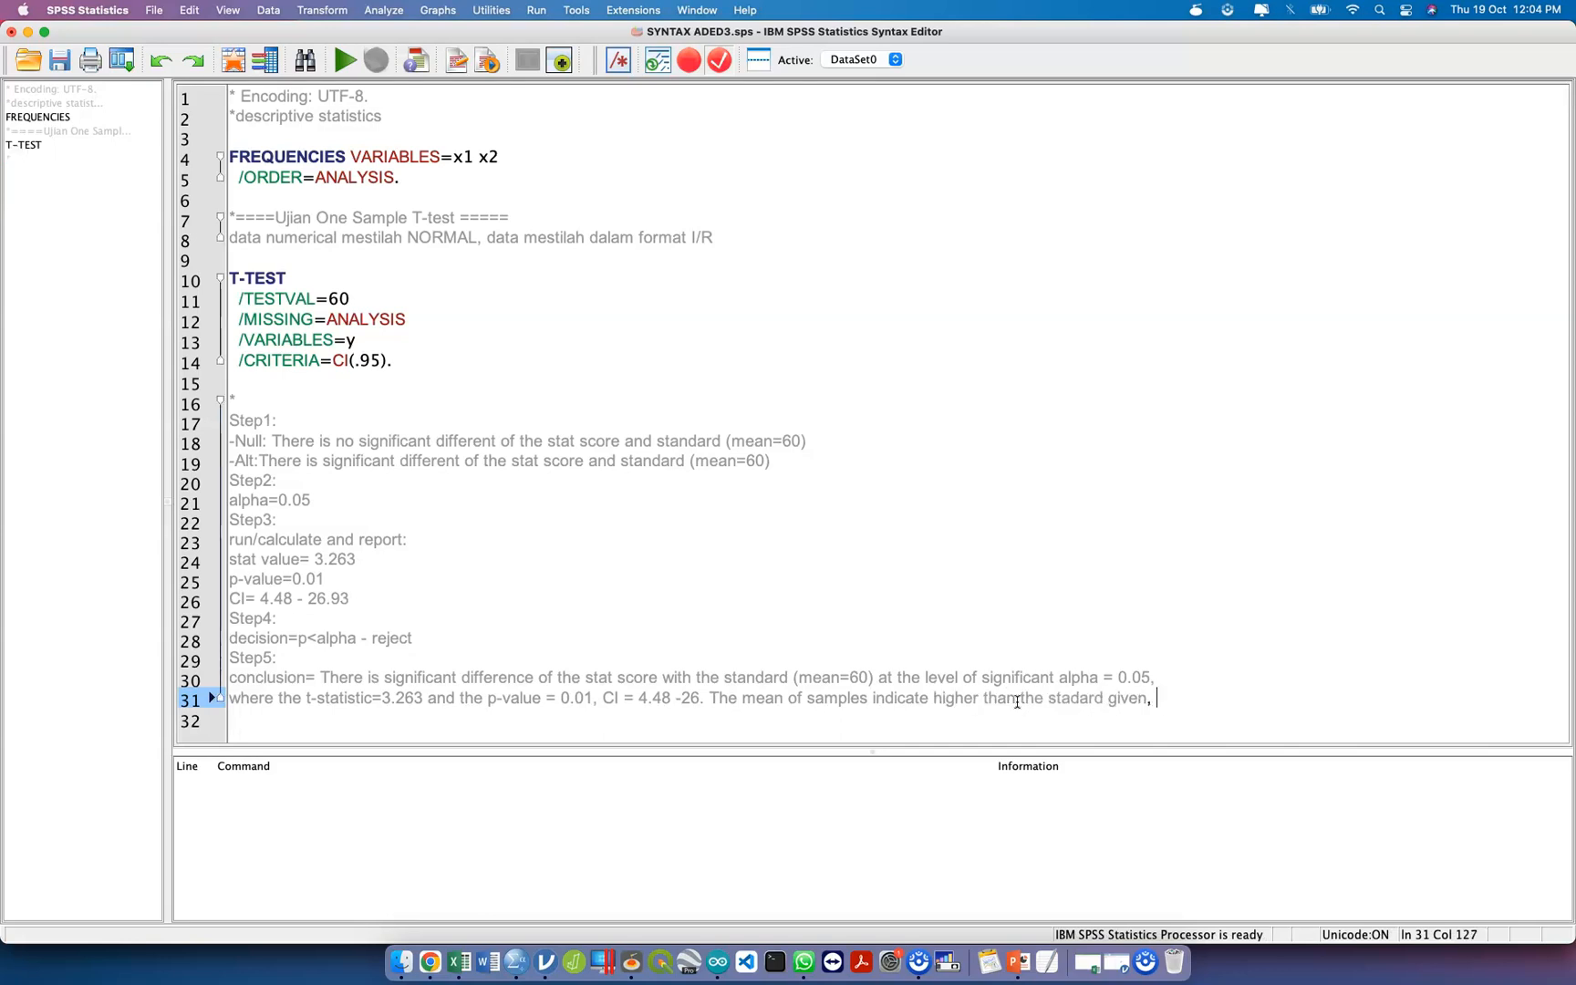
{"action": "type", "text": "mean (SD), mean (SD)."}
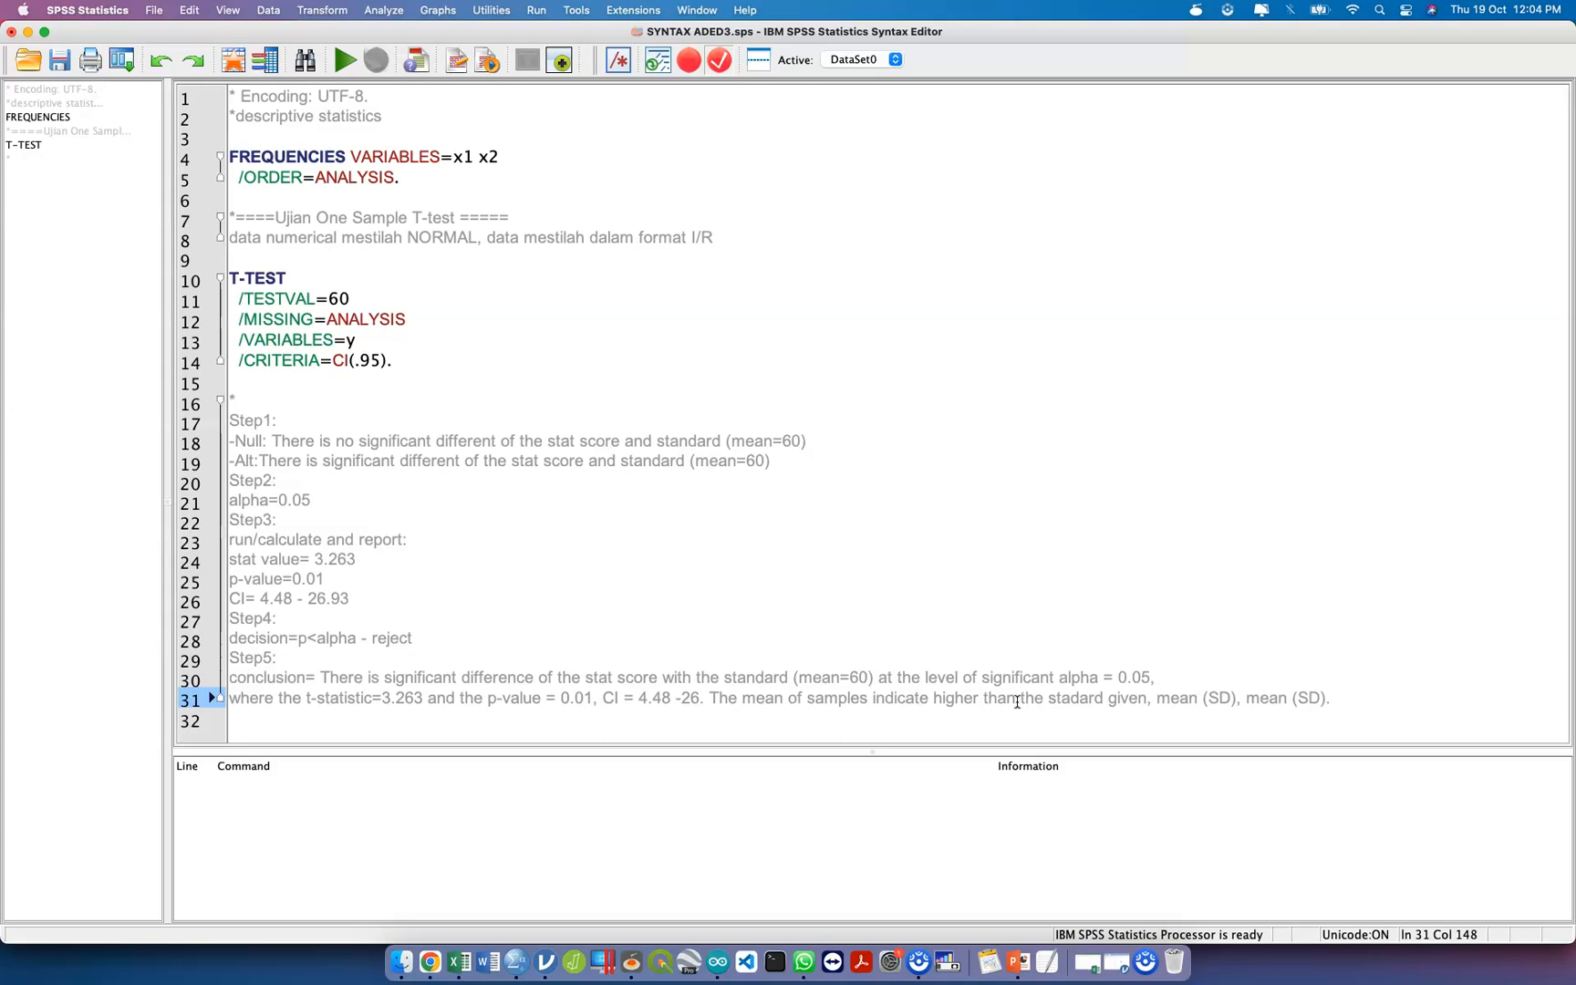
Copy the entire syntax file's contents and switch to the Link Syntax and Code document in Google Docs.
{"action": "key", "text": "super+a"}
{"action": "key", "text": "ctrl+Up"}
{"action": "left_click", "coordinate": [1020, 697]}
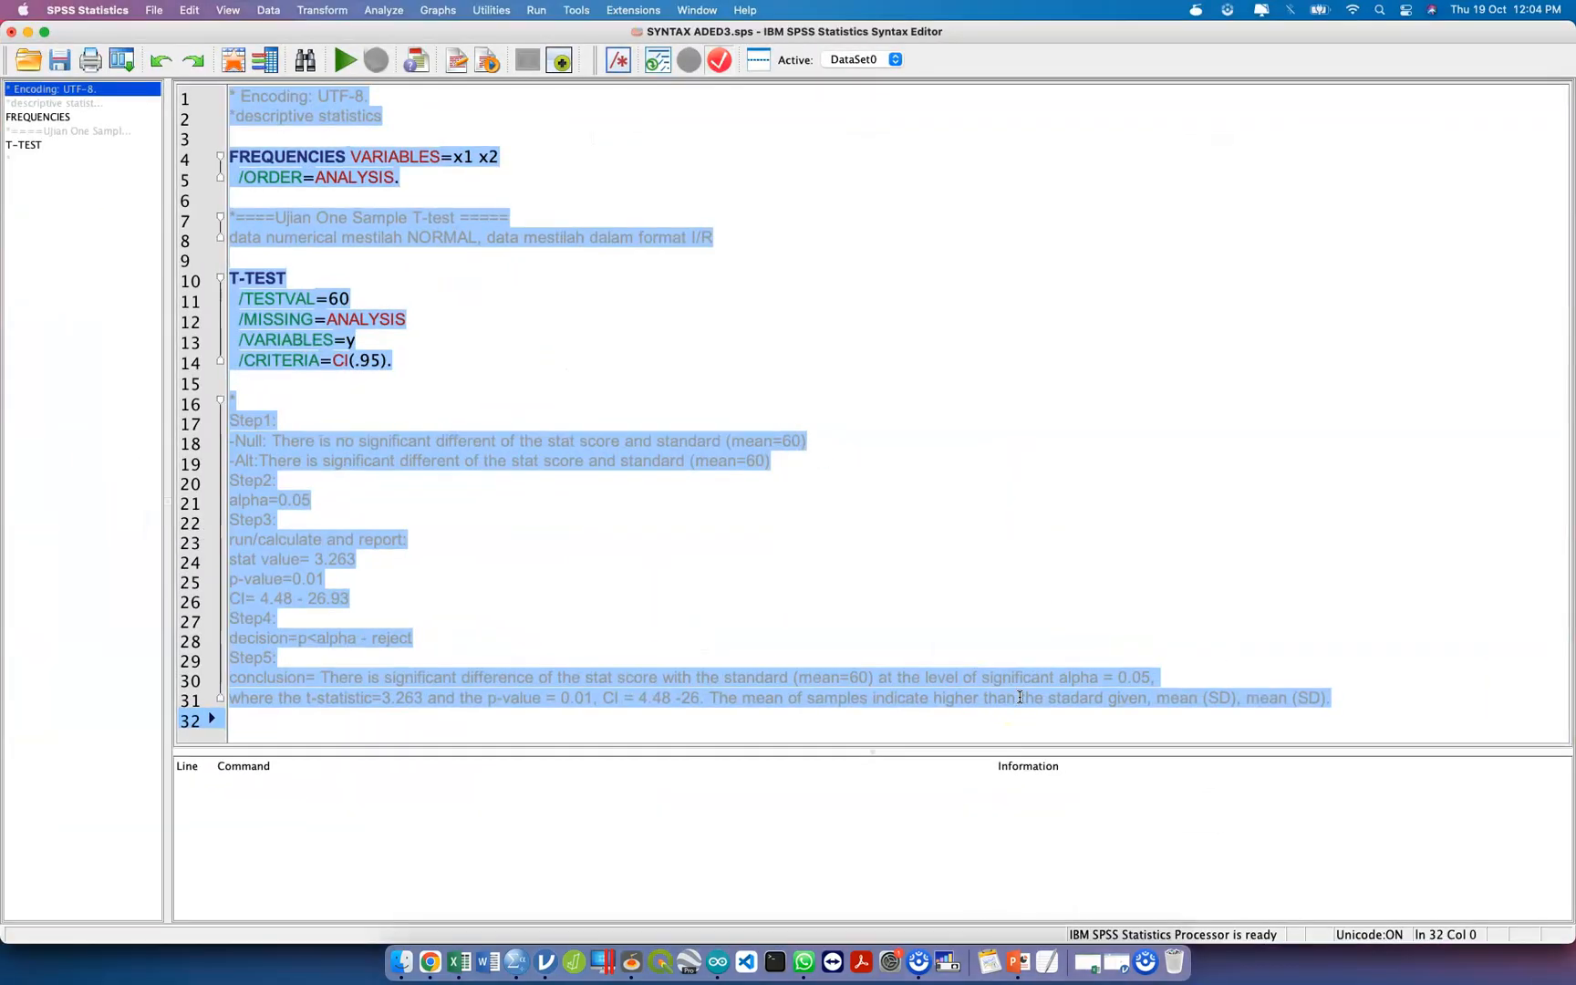
{"action": "key", "text": "ctrl+Up"}
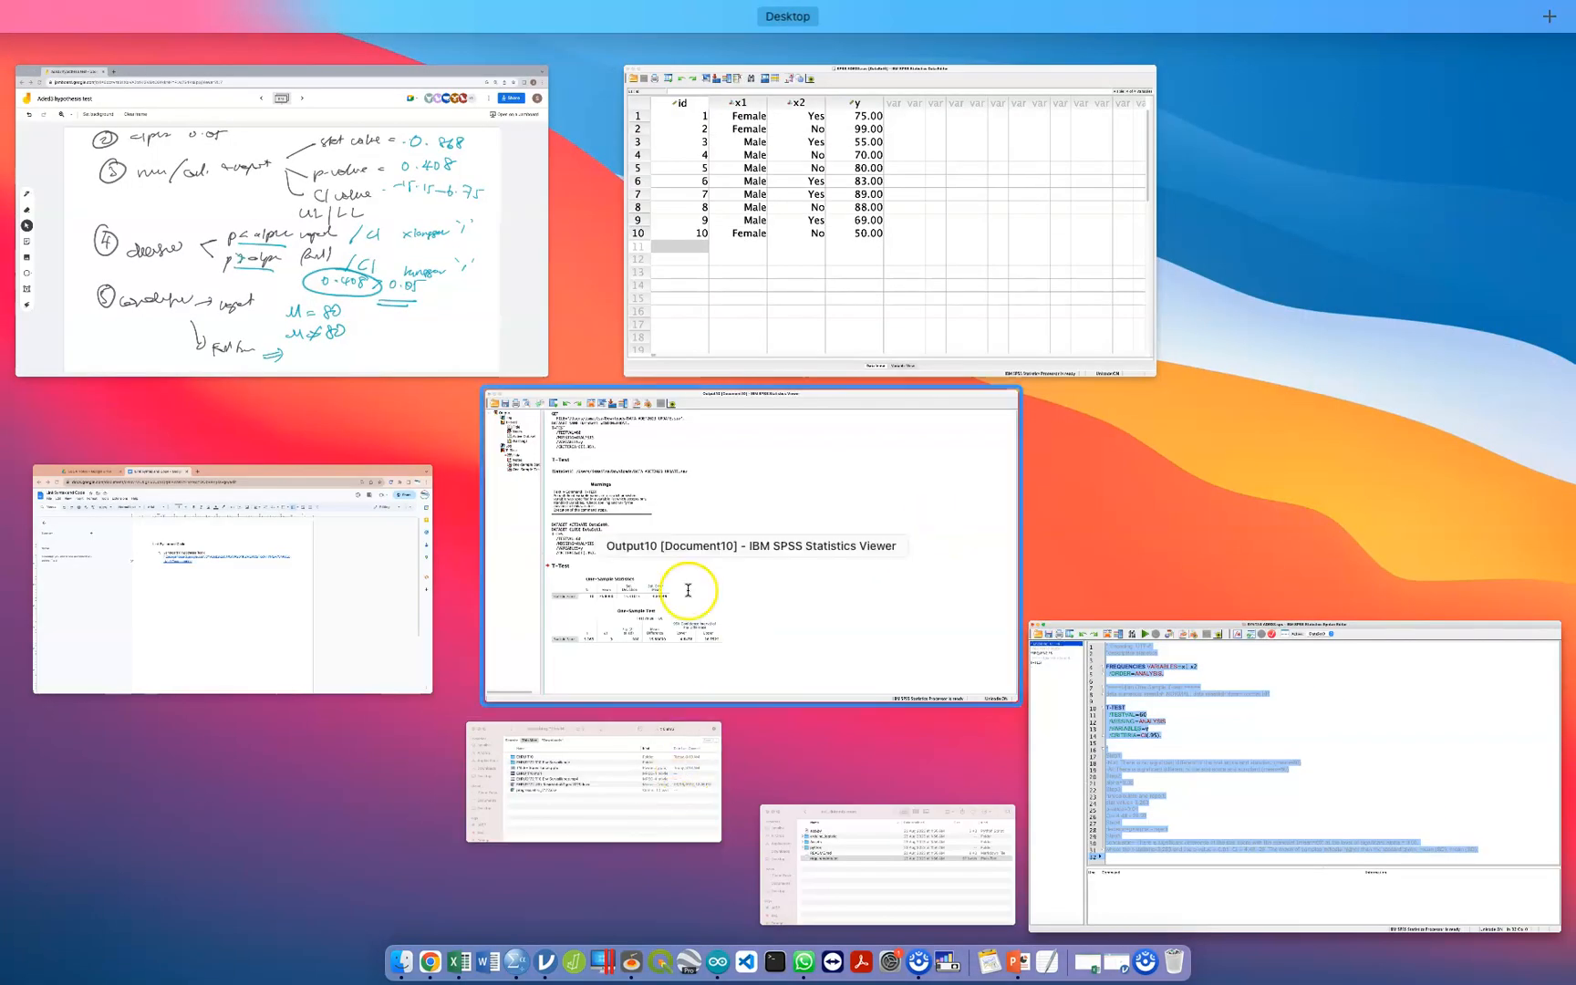
{"action": "left_click", "coordinate": [387, 552]}
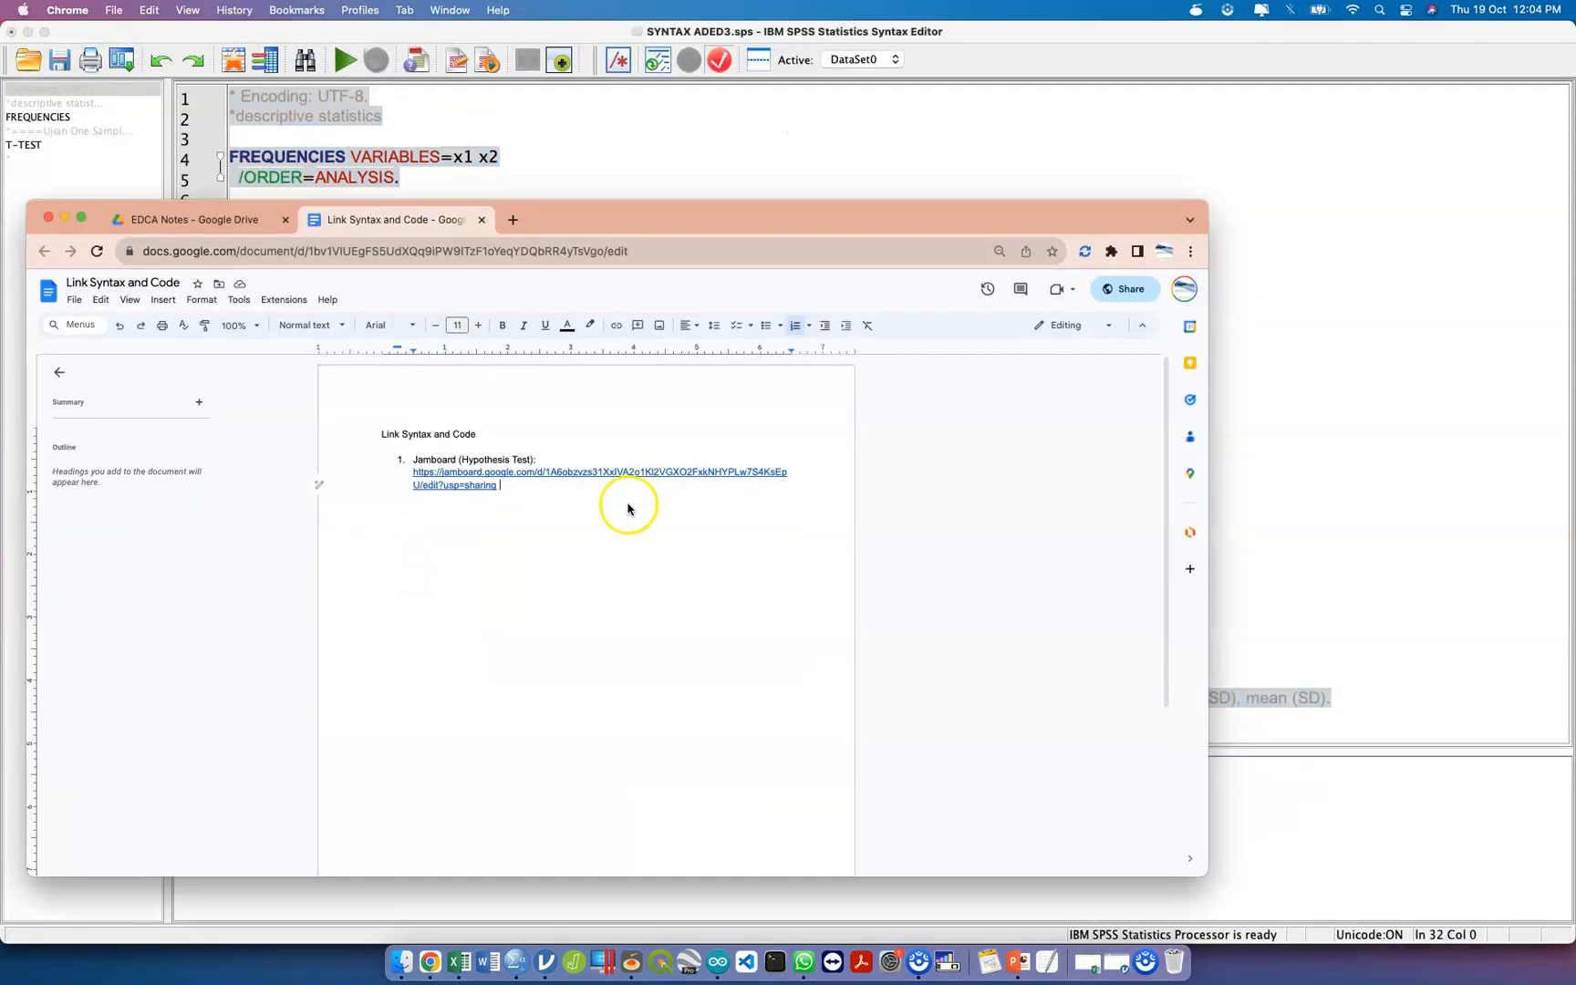
Add the line "Syntax SPSS:" below the Jamboard link and paste the copied syntax under it.
{"action": "key", "text": "Return"}
{"action": "key", "text": "Return"}
{"action": "type", "text": "Syntax SPSS:"}
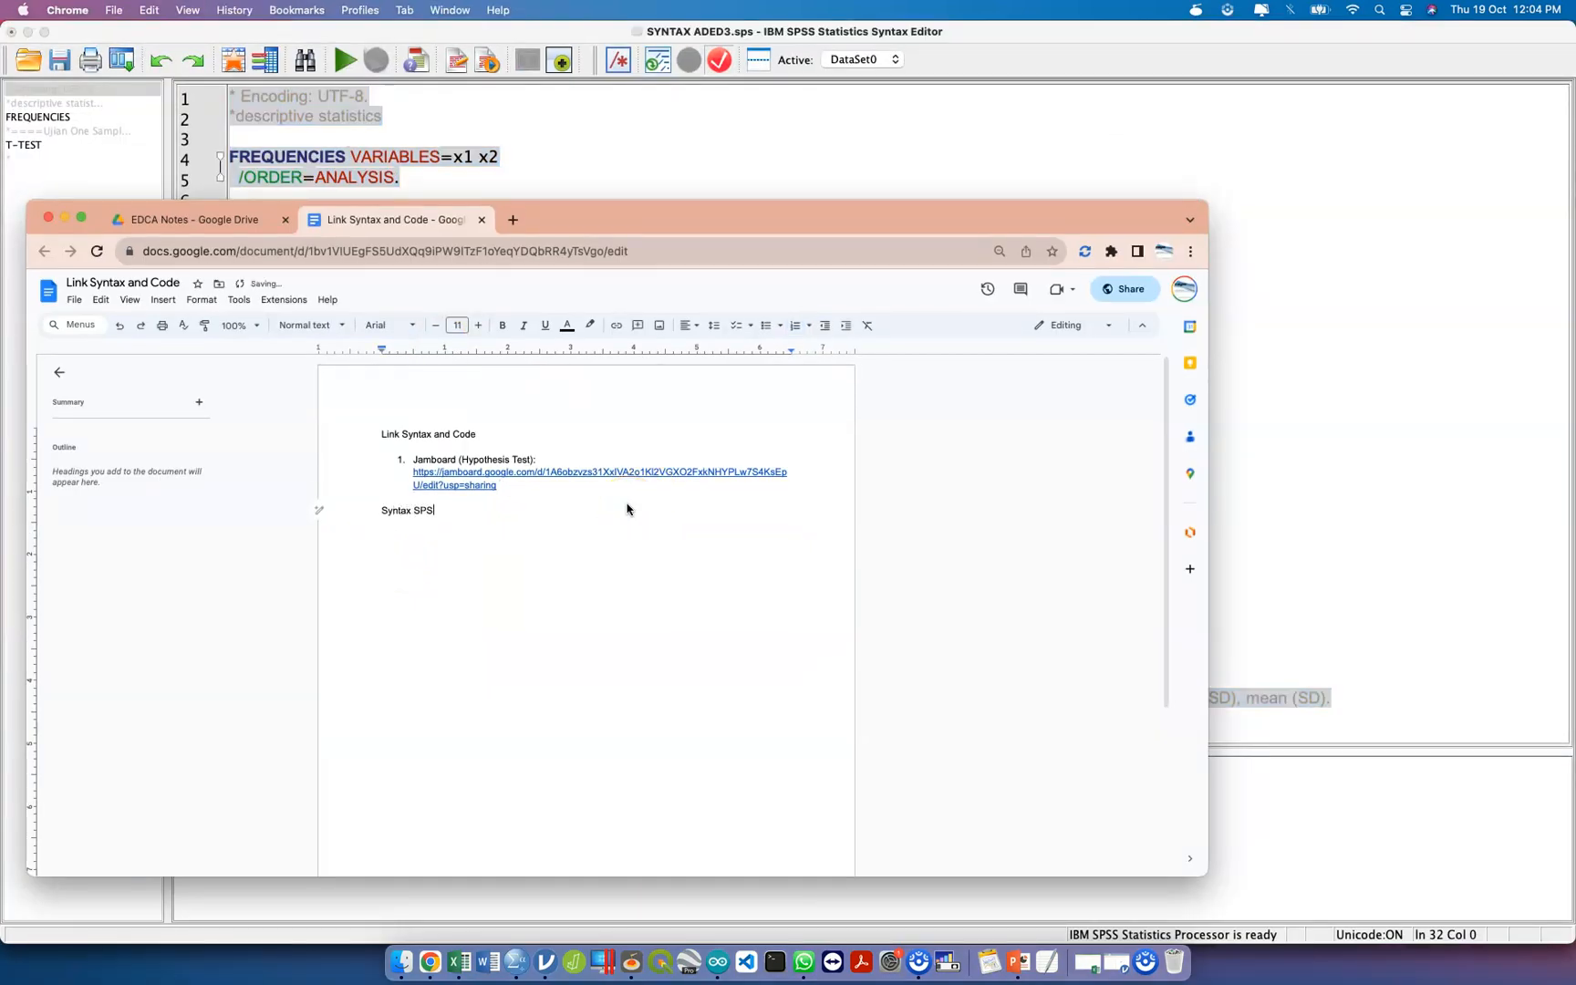
{"action": "key", "text": "Return"}
{"action": "key", "text": "super+v"}
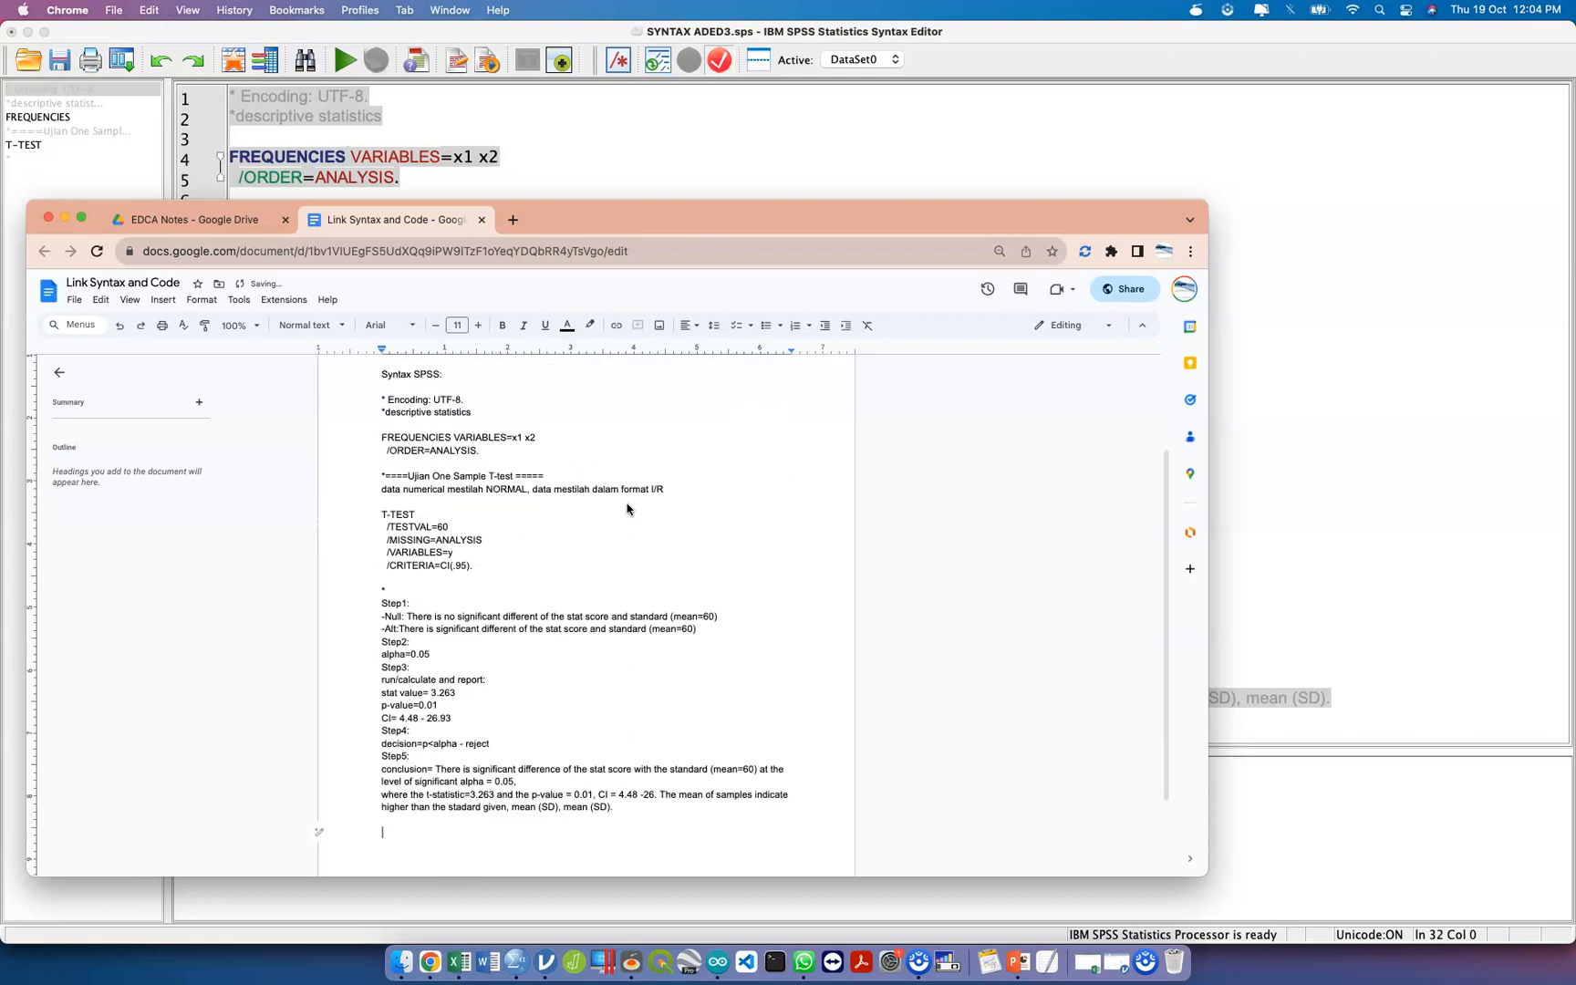
Mark the end of the pasted syntax with "====//end===" and return to the SPSS Syntax Editor.
{"action": "type", "text": "====//end==="}
{"action": "left_click", "coordinate": [1364, 387]}
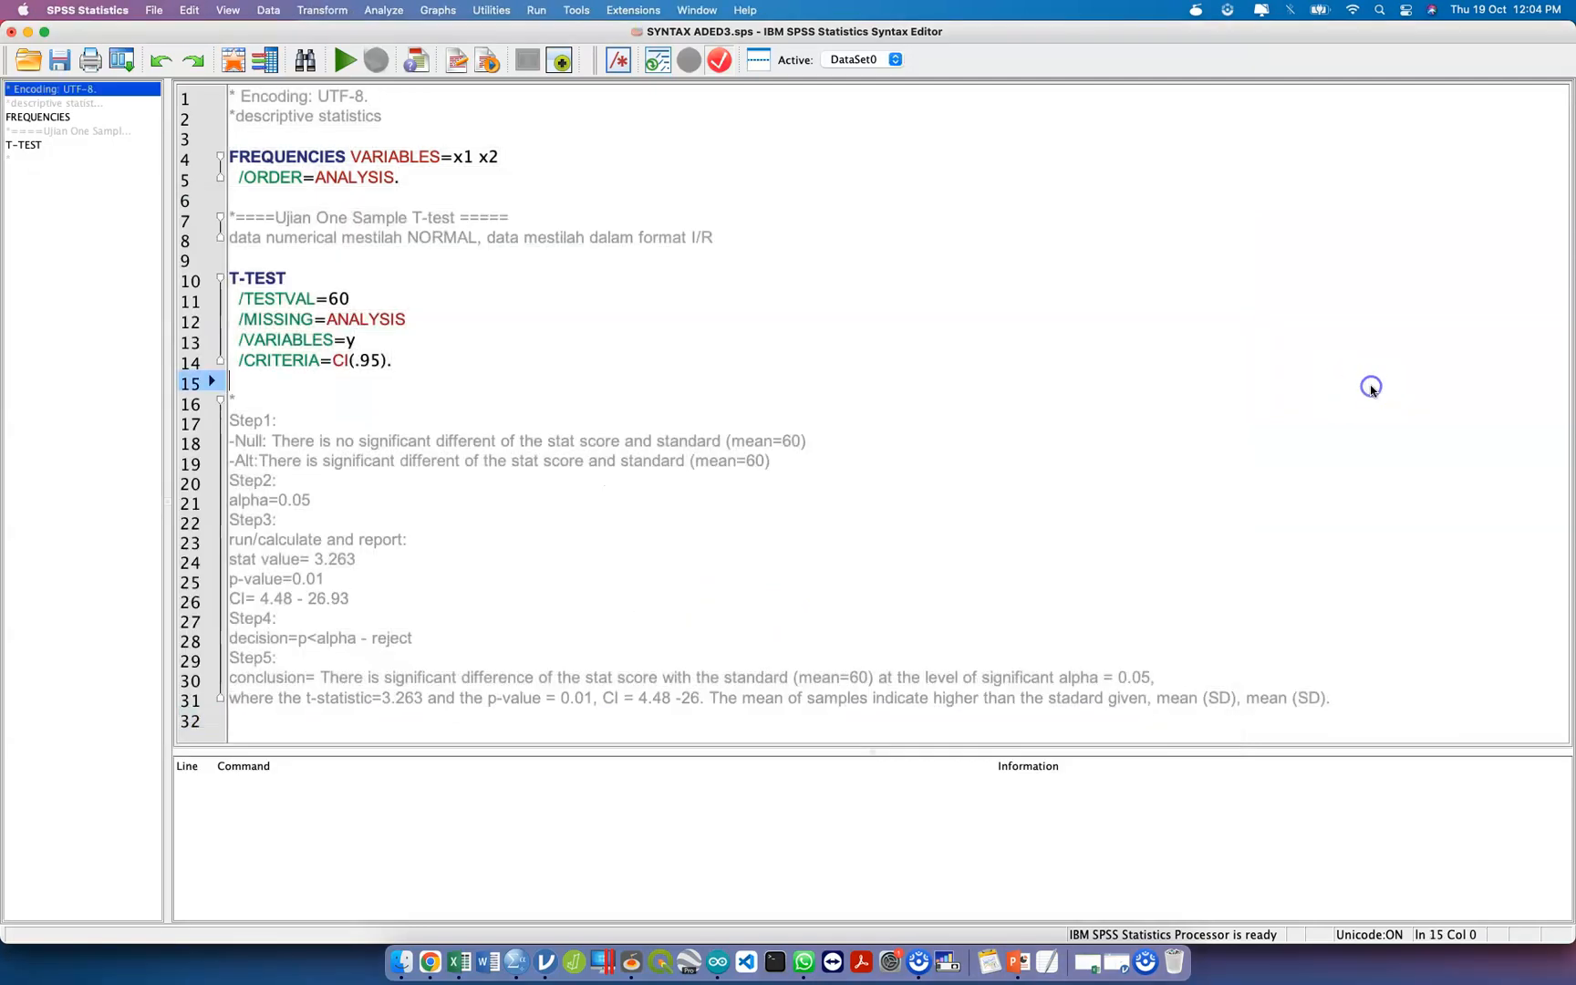